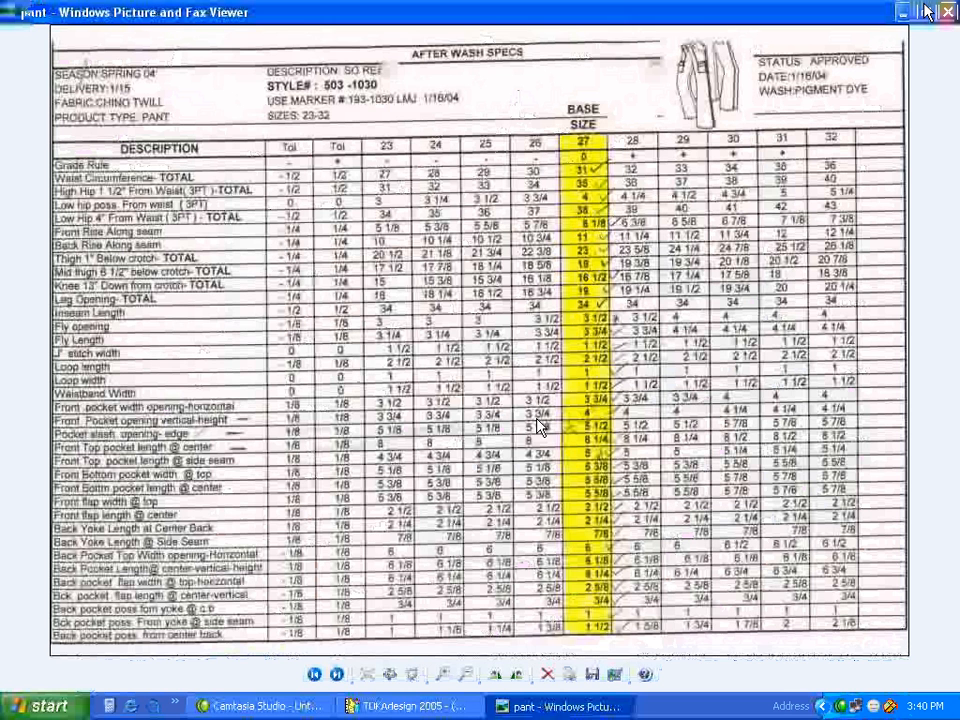
# Switch to TUKAdesign and confirm inches as the working units.
pyautogui.click(405, 707)
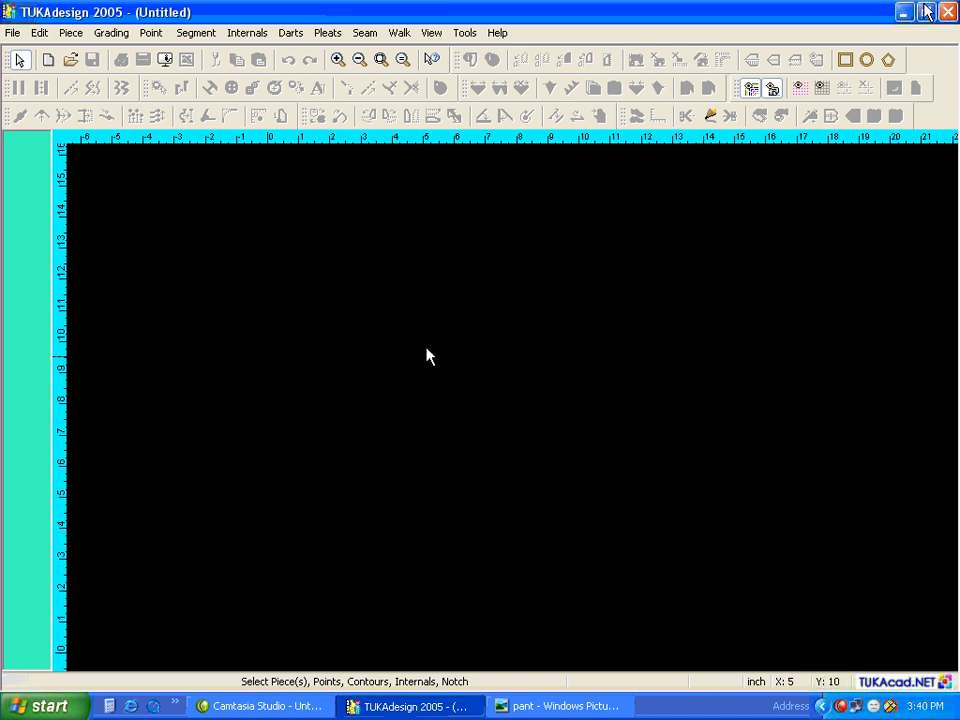
pyautogui.click(465, 33)
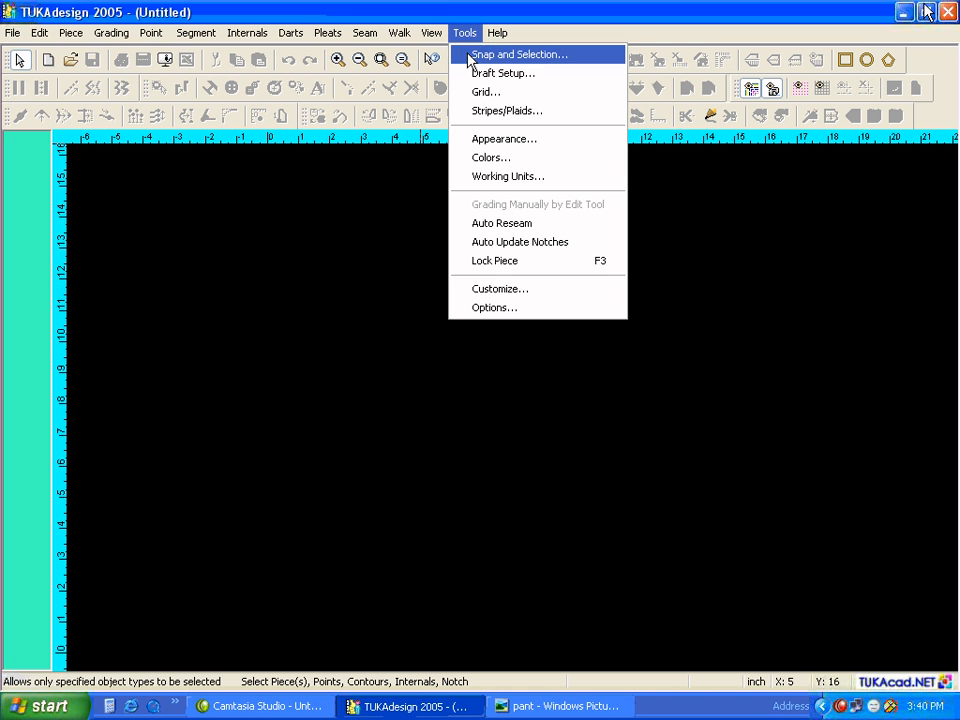
pyautogui.click(491, 178)
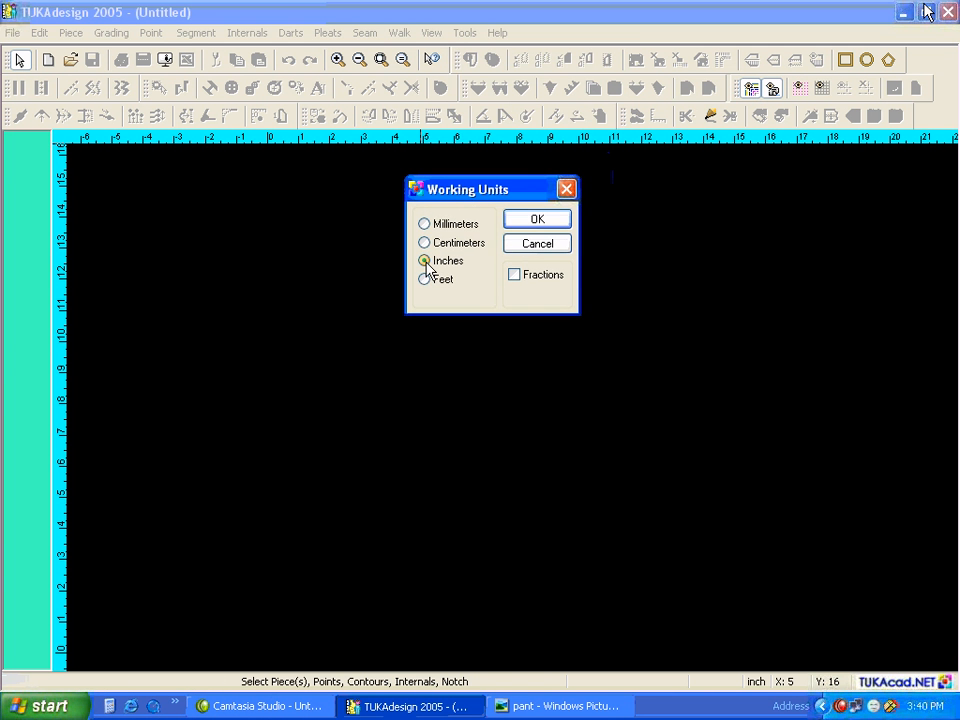
pyautogui.click(530, 220)
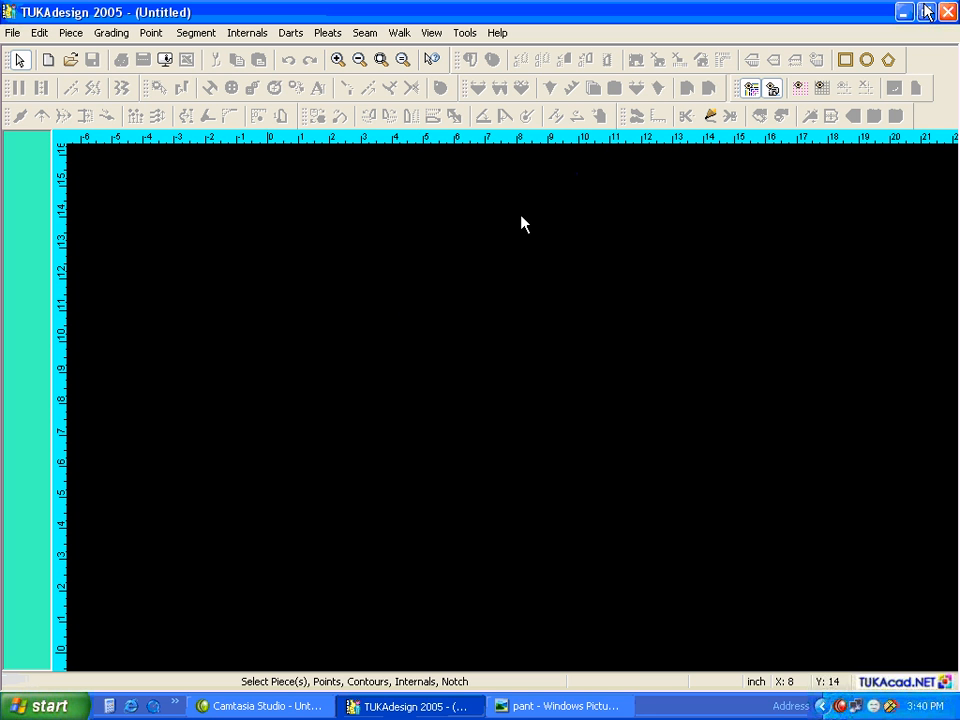
# Create a rectangle piece named FRT, 40.125 inches in X by 10 inches in Y, and place it in the work area.
pyautogui.click(48, 59)
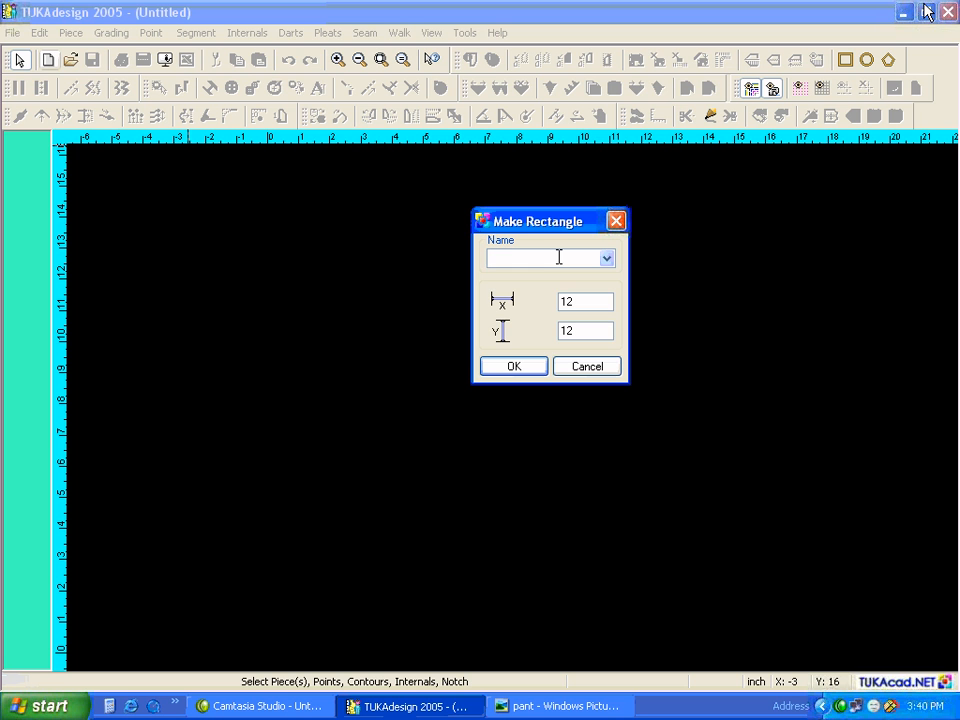
pyautogui.write('FRT')
pyautogui.doubleClick(567, 301)
pyautogui.write('40.125')
pyautogui.click(532, 708)
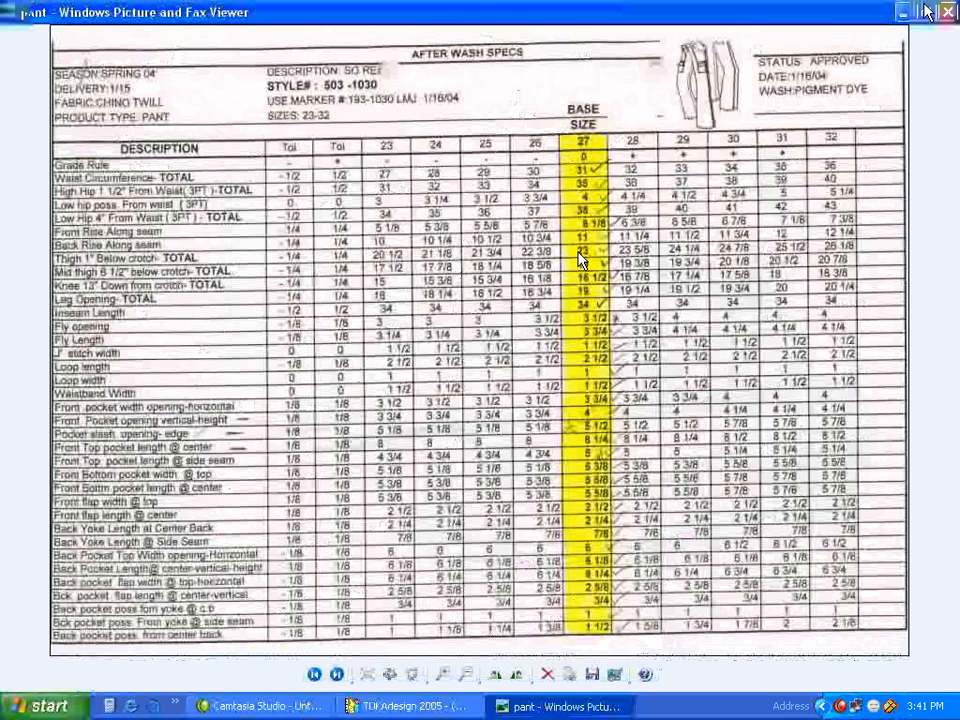
pyautogui.click(408, 712)
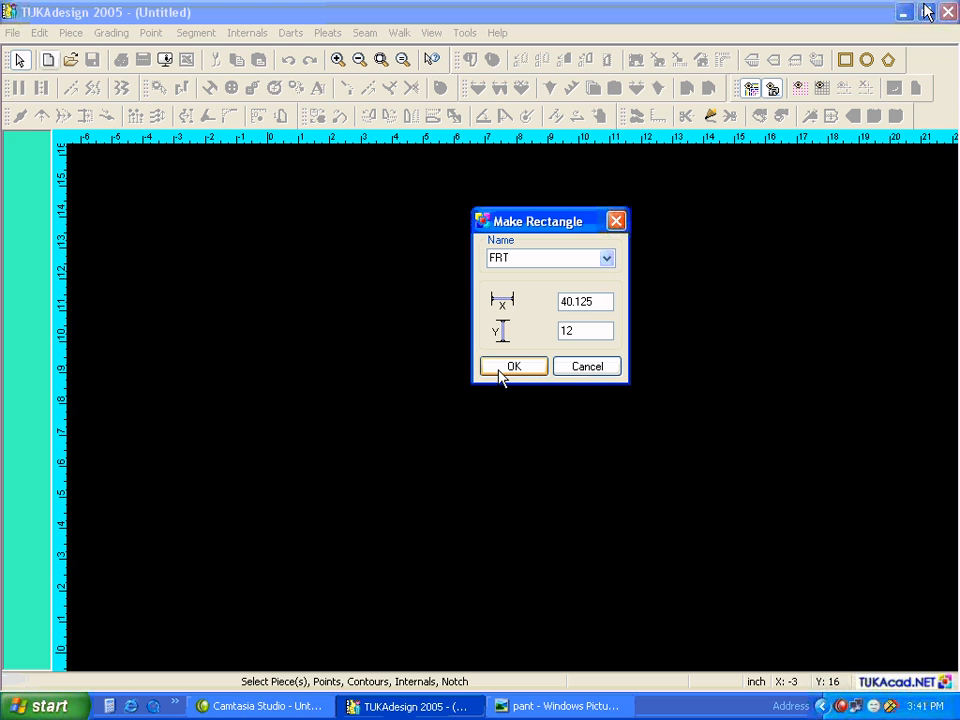
pyautogui.moveTo(582, 335); pyautogui.dragTo(531, 331)
pyautogui.write('10')
pyautogui.click(541, 367)
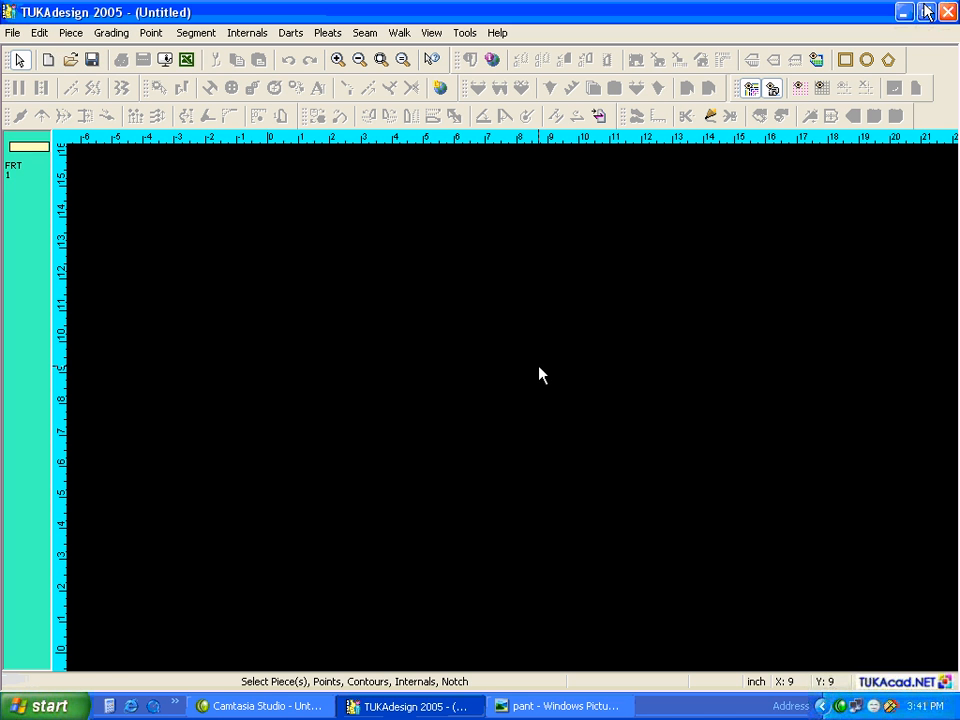
pyautogui.click(38, 157)
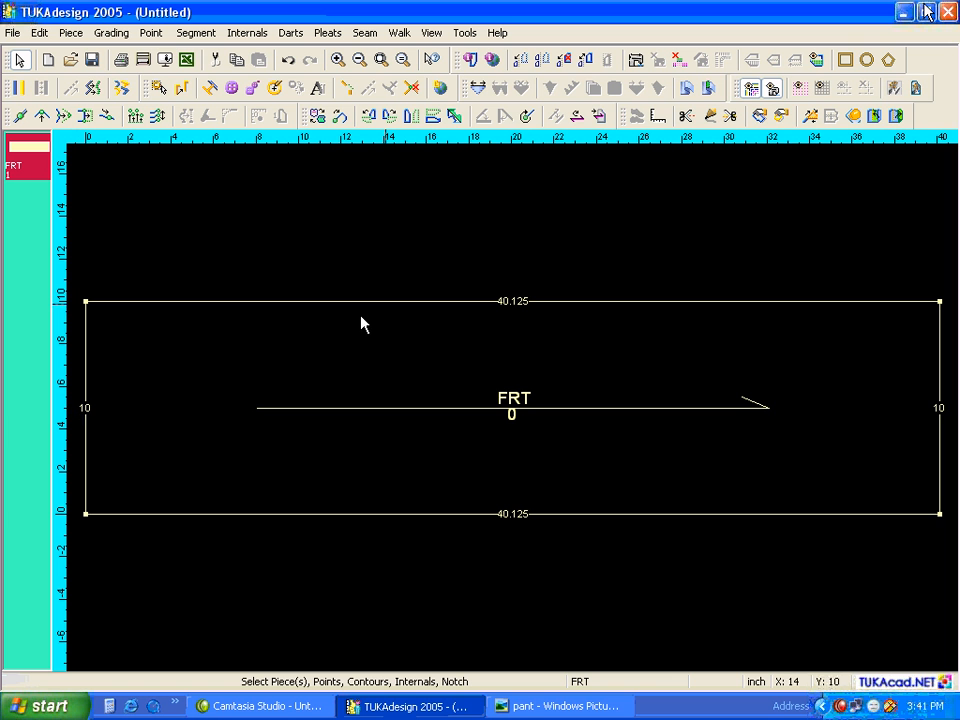
# Start a draft line at the midpoint of the rectangle's left edge, proportion 0.5, creating a point on the contour too.
pyautogui.click(711, 117)
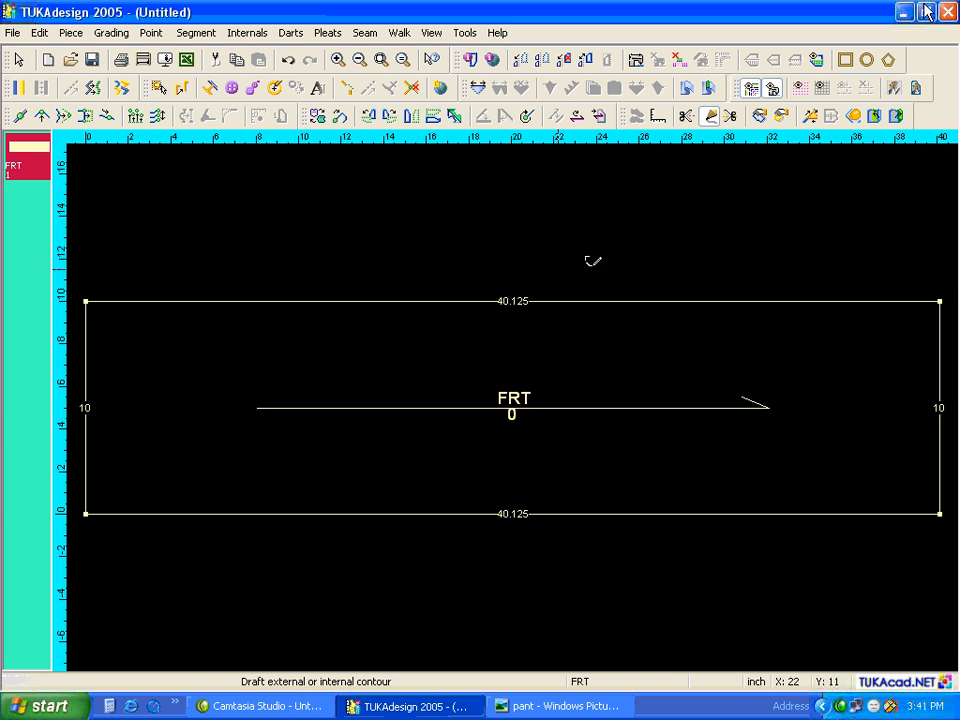
pyautogui.click(86, 406)
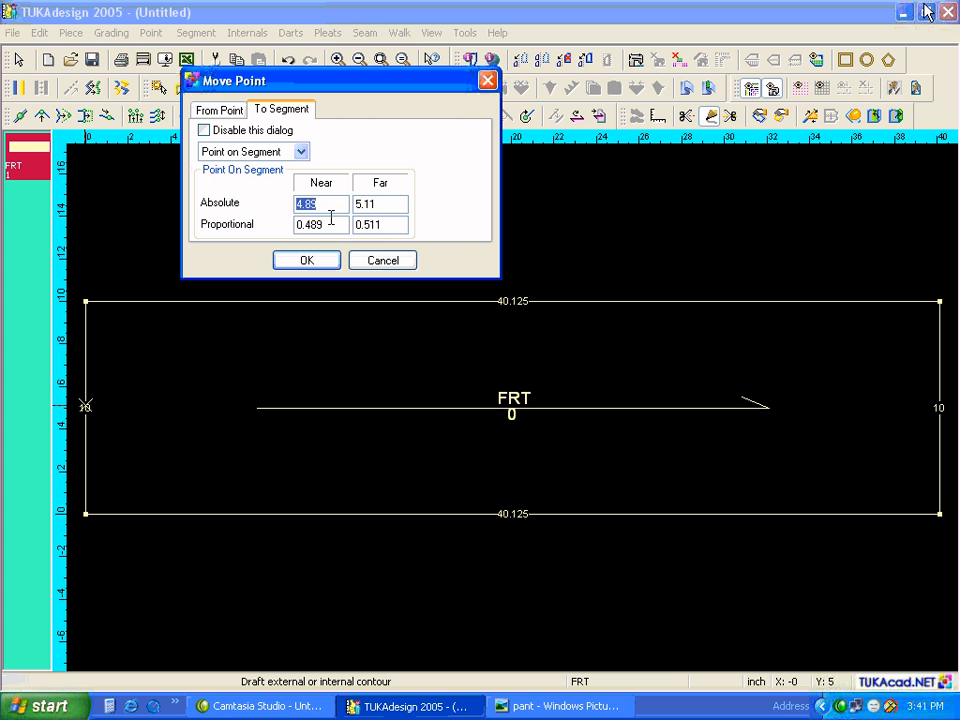
pyautogui.moveTo(332, 222); pyautogui.dragTo(274, 229)
pyautogui.write('0.5')
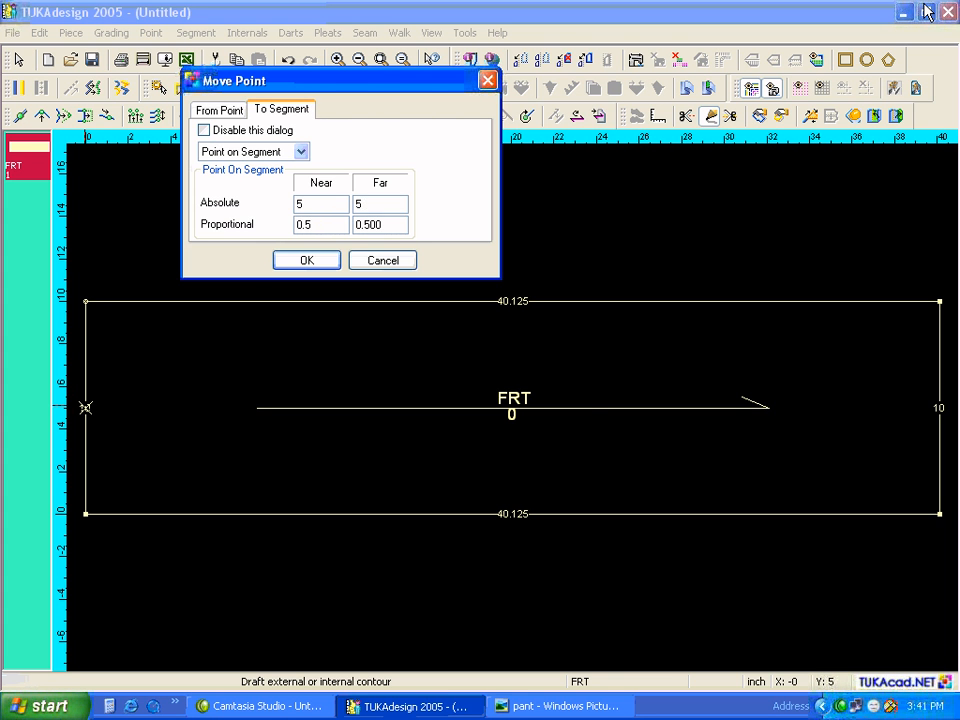
pyautogui.press('Return')
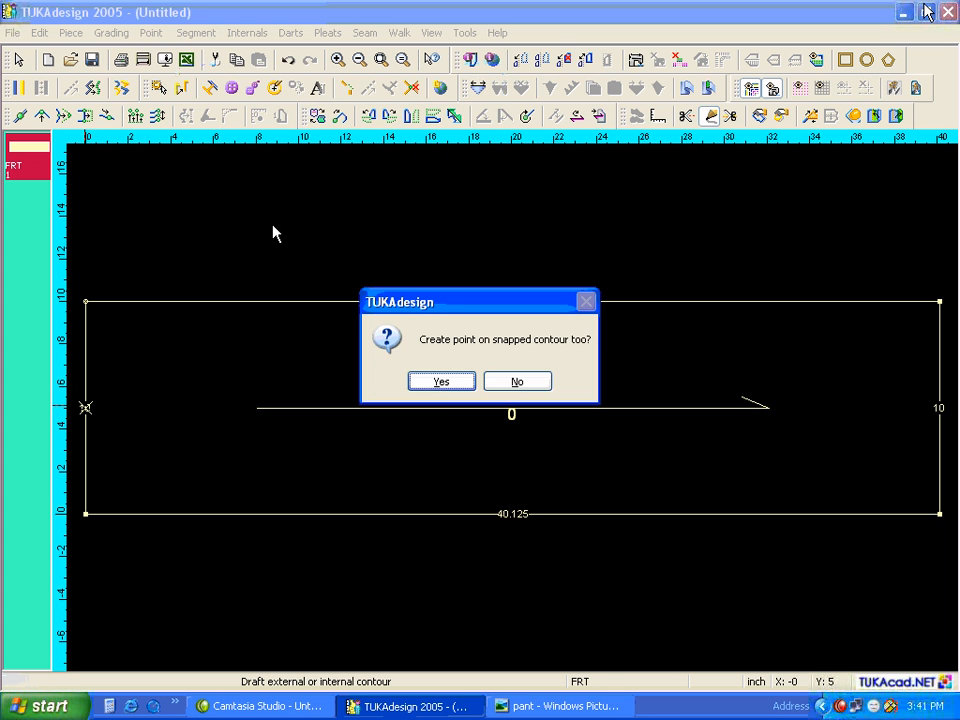
pyautogui.press('Return')
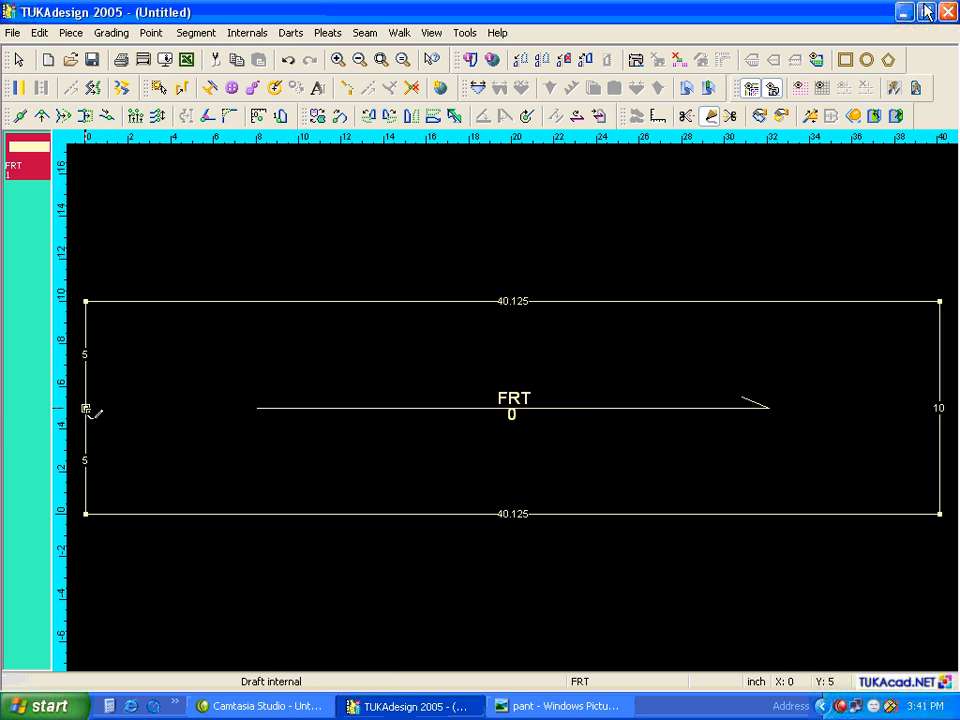
# Draft the internal line at angle 0 to the midpoint of the rectangle's right edge, creating a point on that contour, and finish it.
pyautogui.click(87, 410)
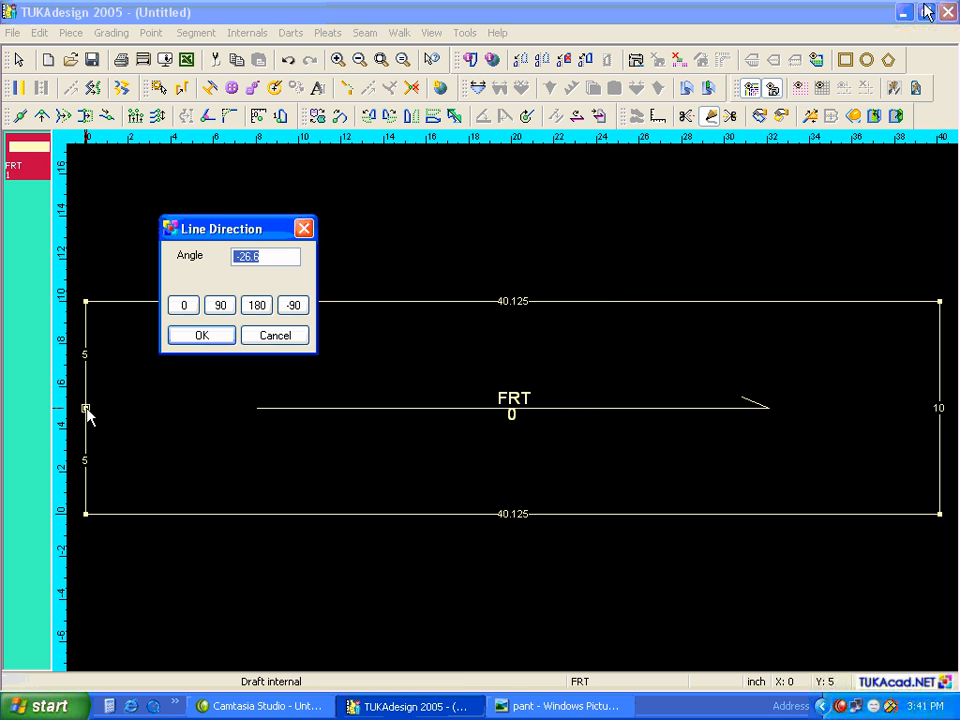
pyautogui.click(184, 305)
pyautogui.click(939, 408)
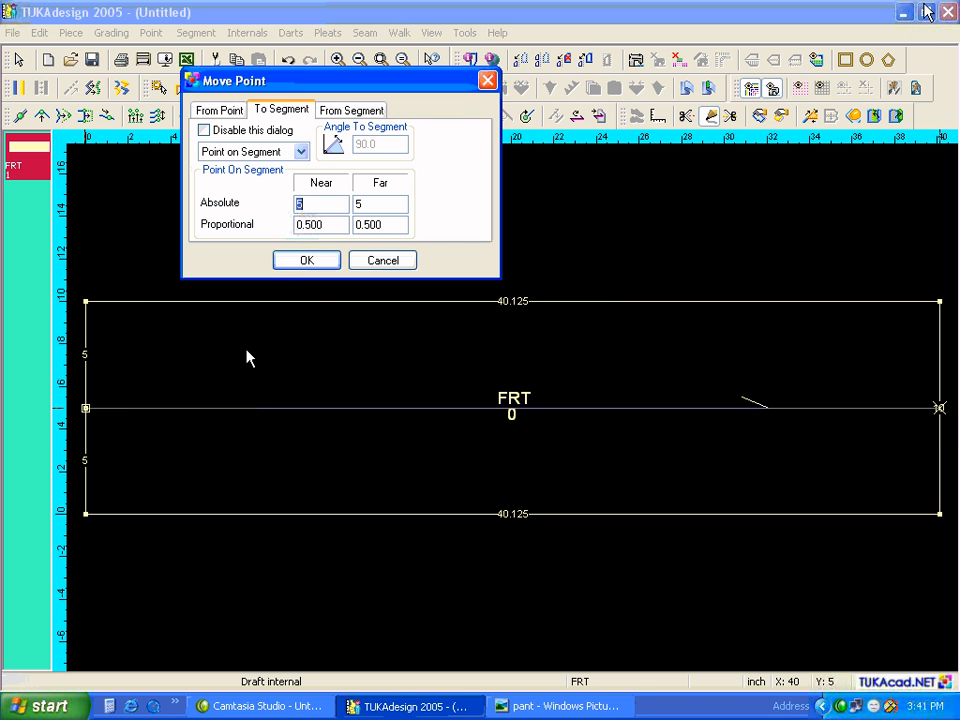
pyautogui.press('Return')
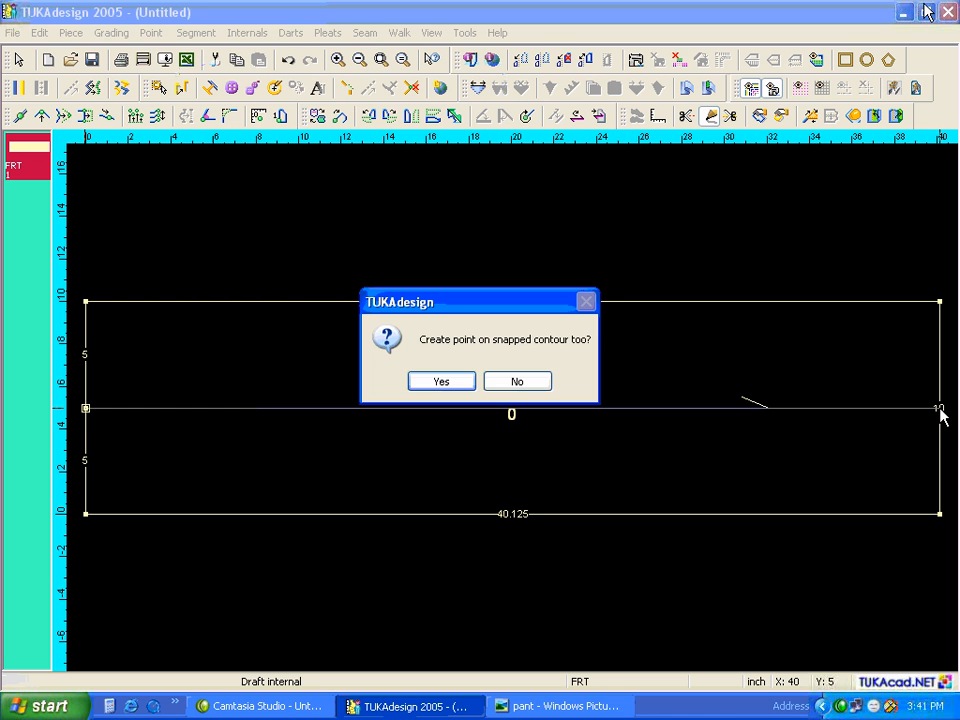
pyautogui.click(445, 384)
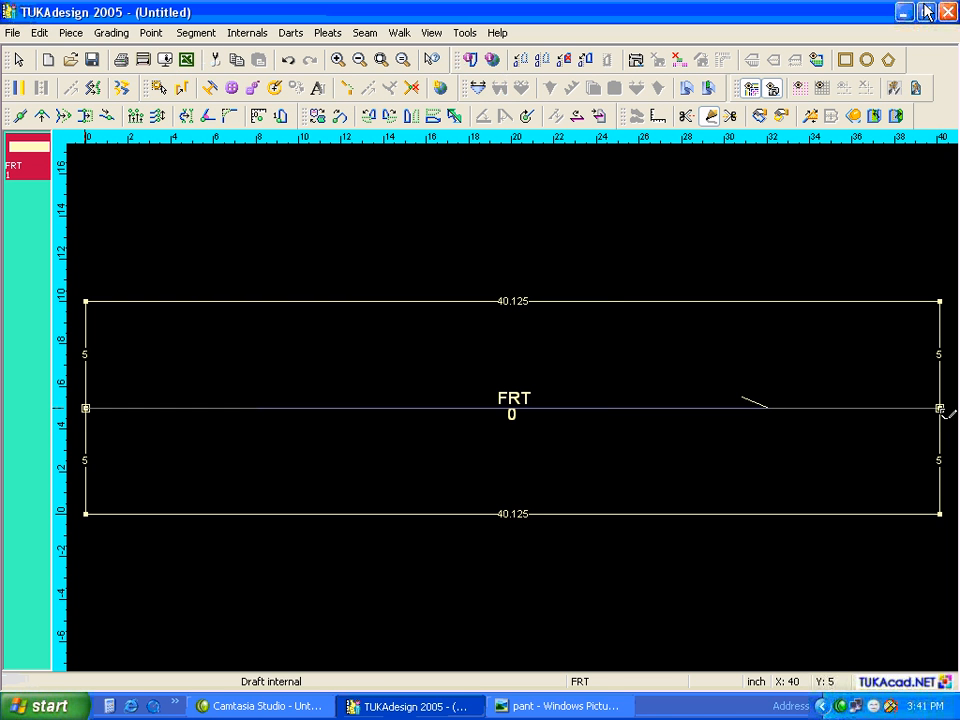
pyautogui.rightClick(884, 362)
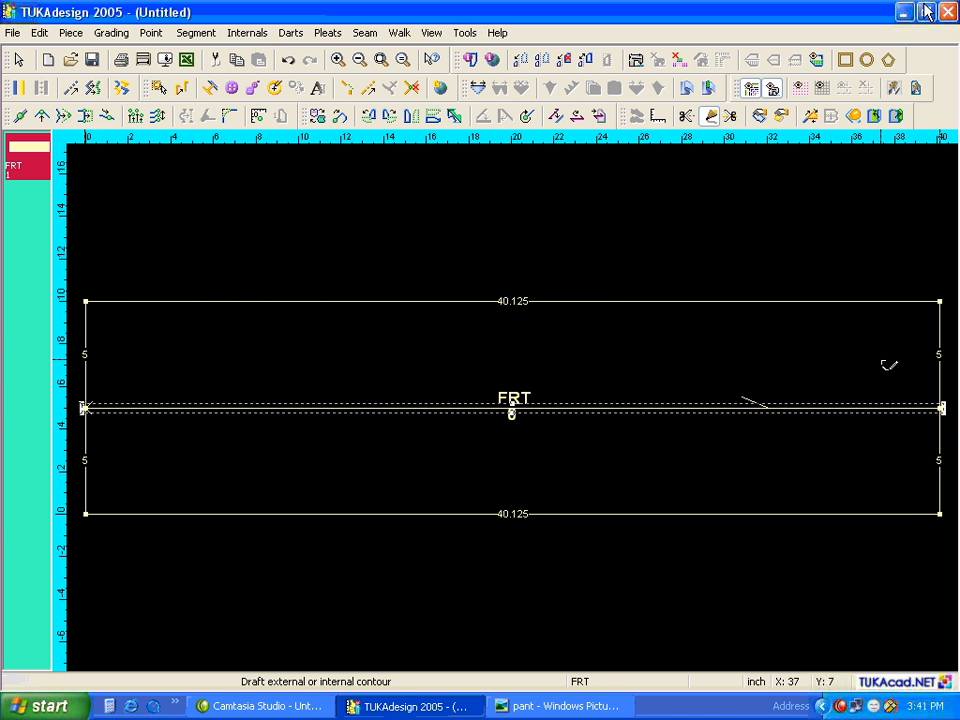
pyautogui.press('Escape')
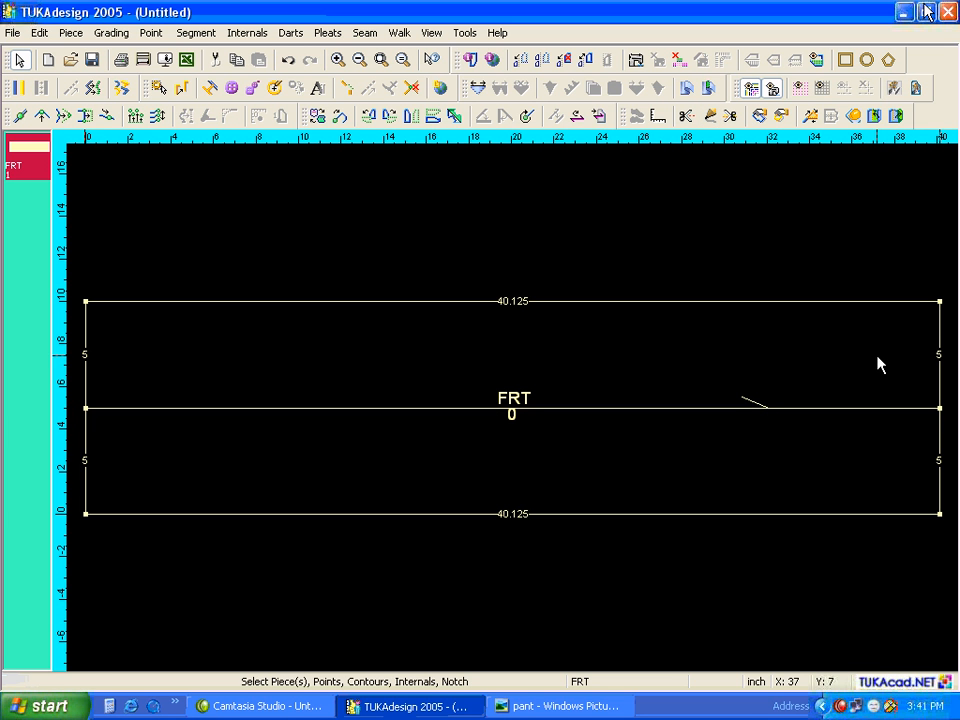
# Consult the pant spec sheet and add a grading point on the right edge, 3.875 inches above the center line.
pyautogui.click(18, 117)
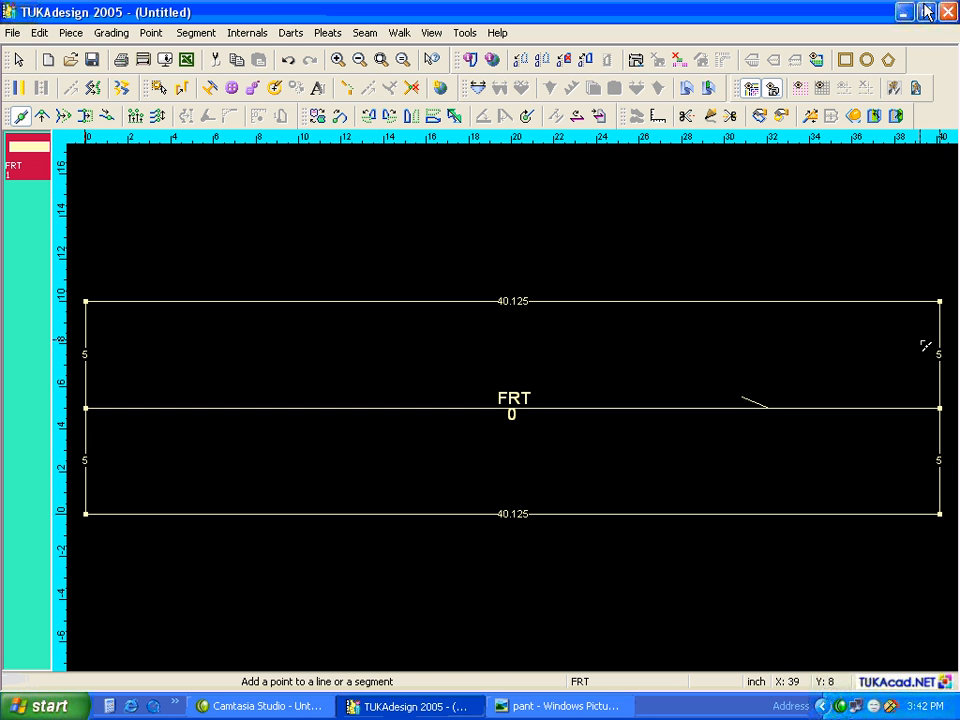
pyautogui.click(537, 706)
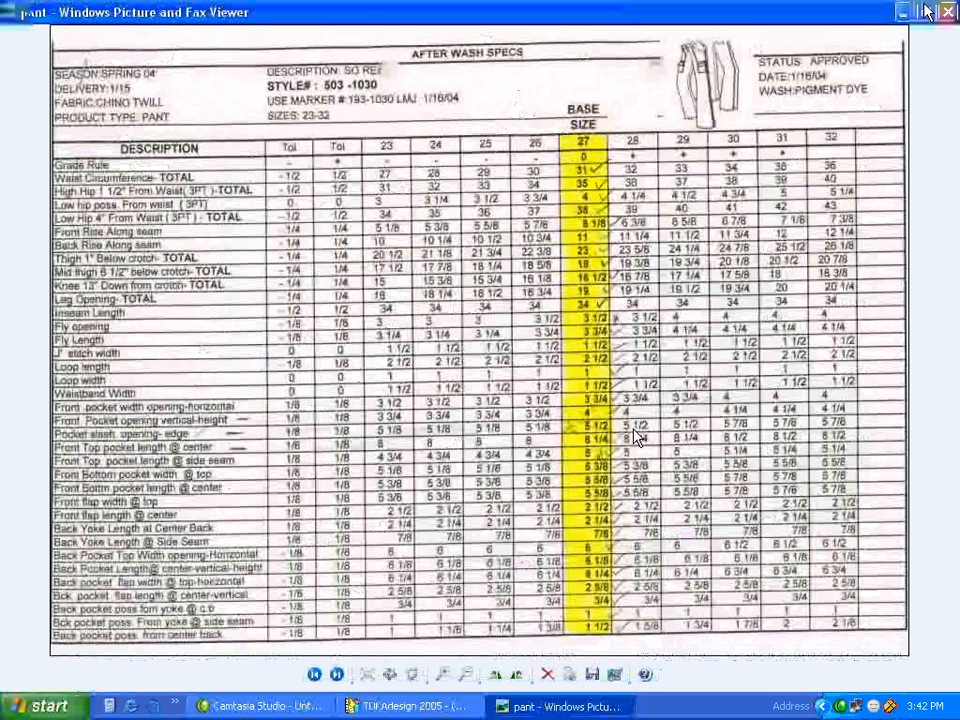
pyautogui.click(434, 709)
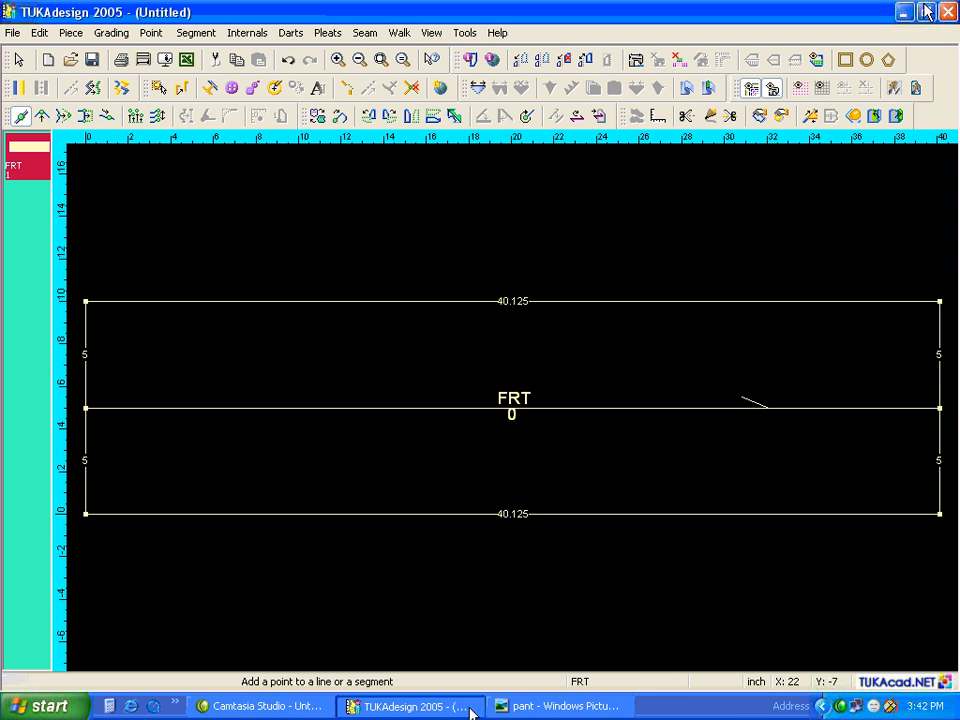
pyautogui.click(939, 390)
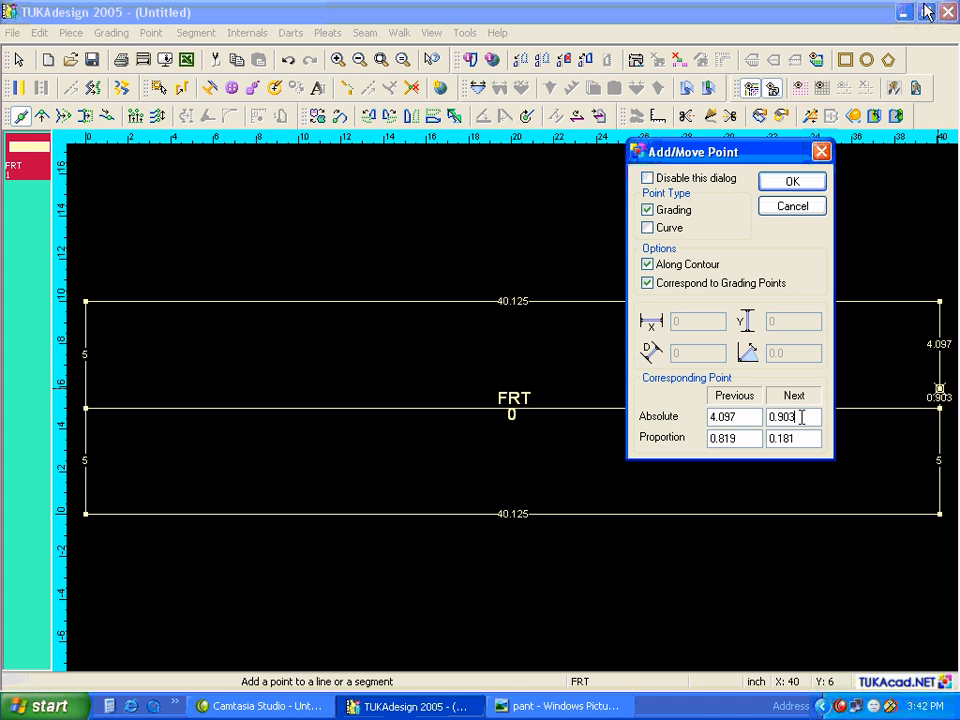
pyautogui.moveTo(801, 416); pyautogui.dragTo(757, 418)
pyautogui.write('3.875')
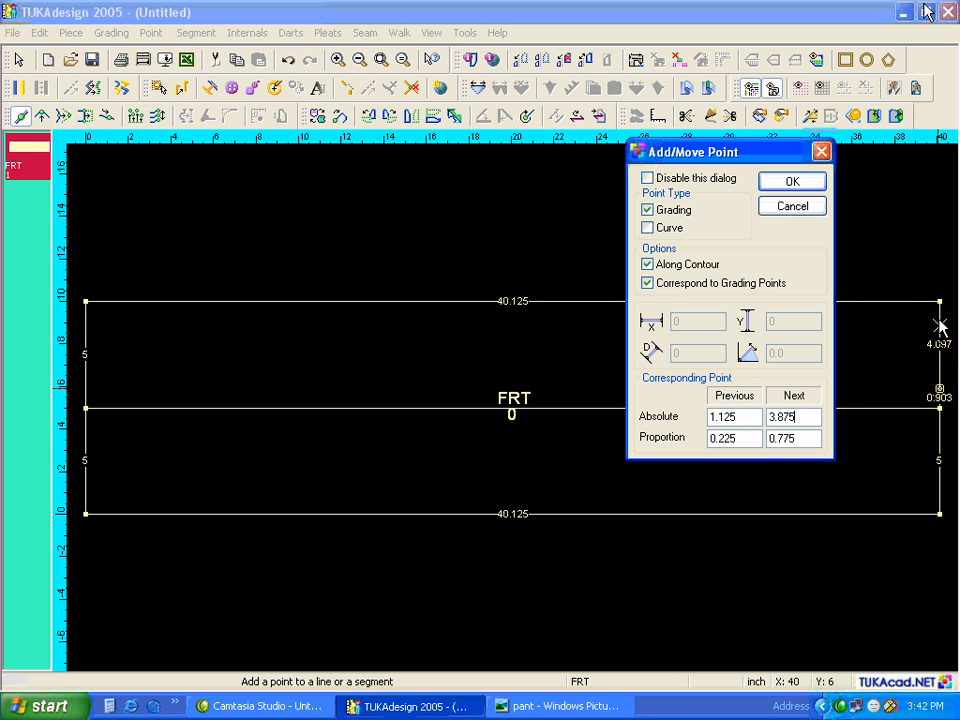
pyautogui.click(788, 188)
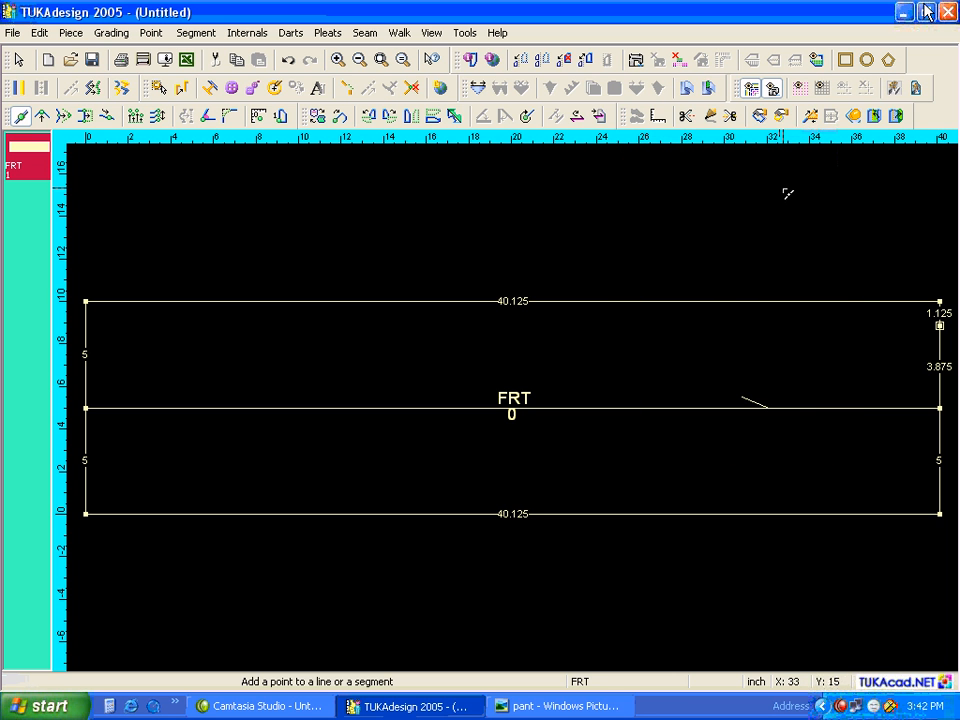
# Add a grading point on the right edge, 3.875 inches below the center line.
pyautogui.click(939, 409)
pyautogui.click(747, 414)
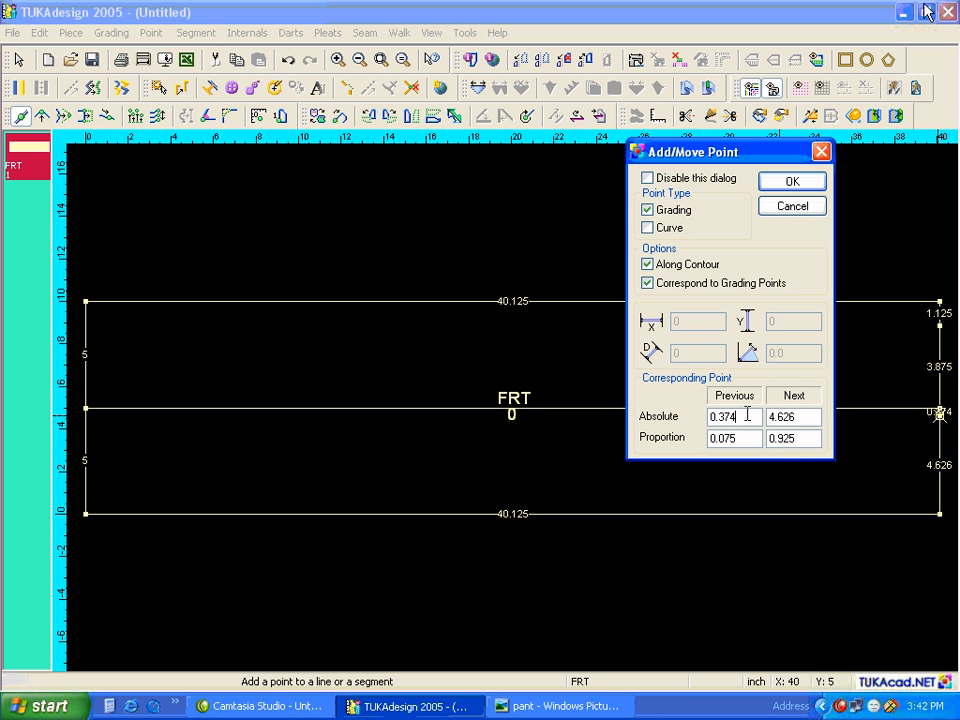
pyautogui.moveTo(747, 414); pyautogui.dragTo(660, 418)
pyautogui.write('3.875')
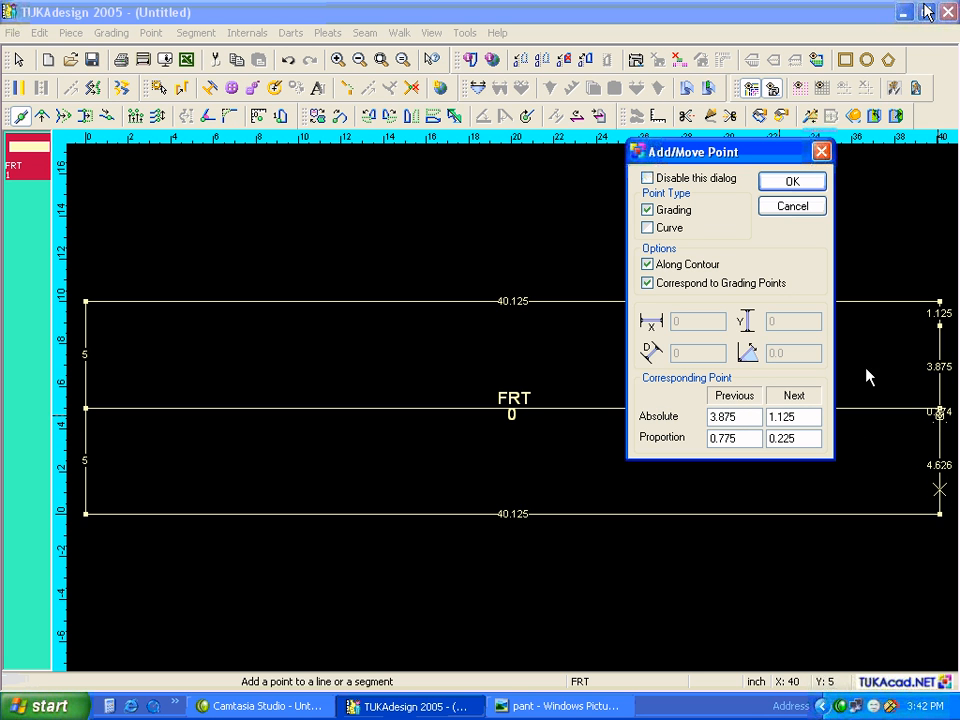
pyautogui.click(788, 186)
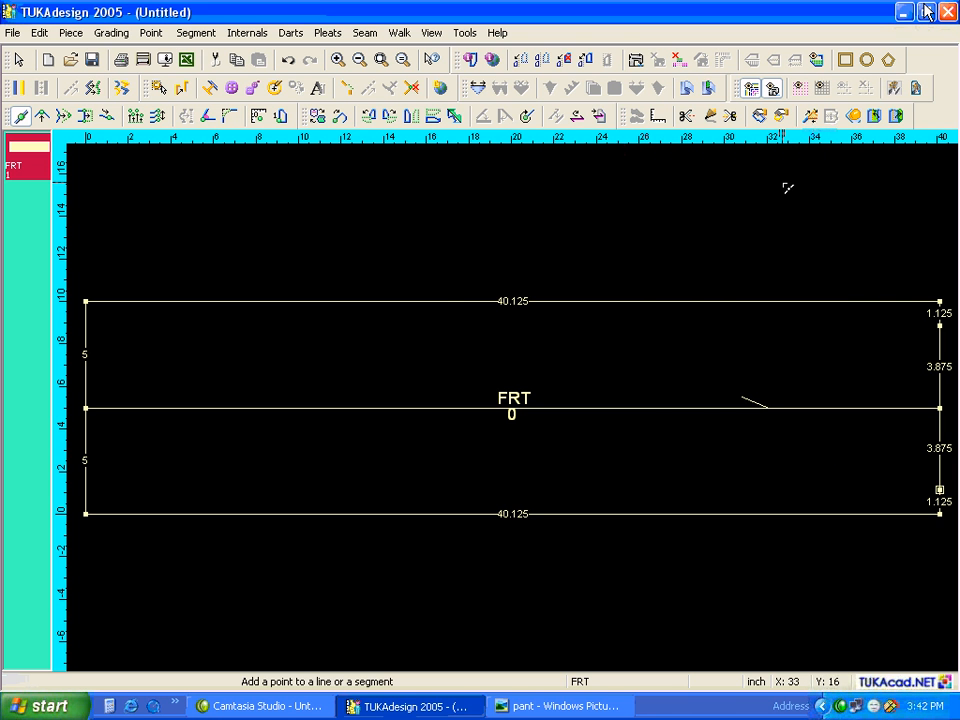
# Add a grading point on the rectangle's top edge 6.25 inches from the right corner, checking the front rise on the spec sheet.
pyautogui.click(808, 302)
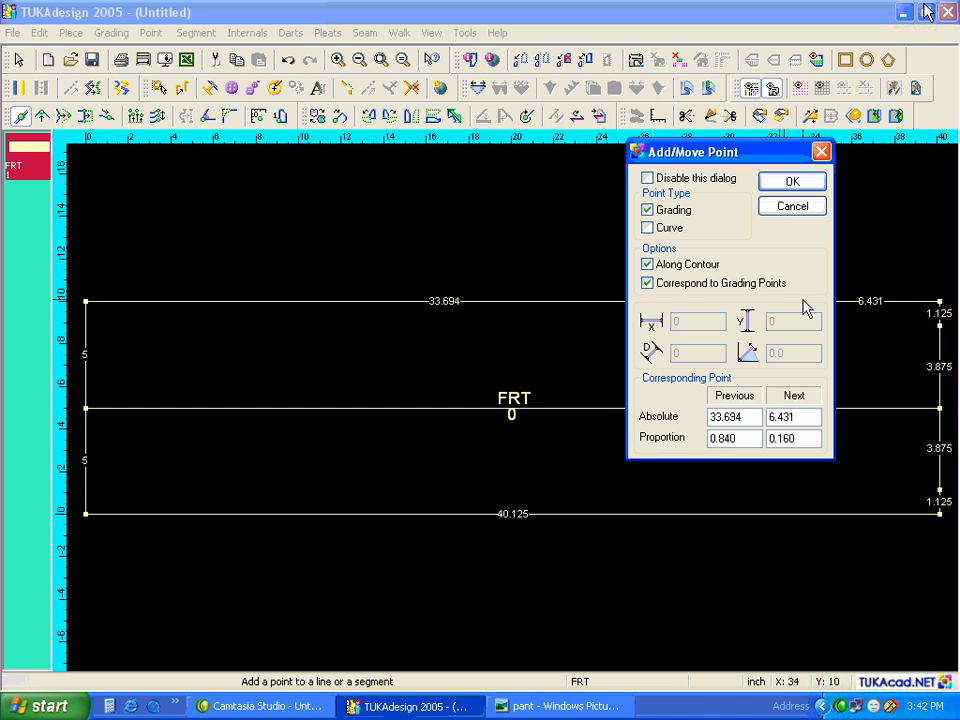
pyautogui.moveTo(797, 416); pyautogui.dragTo(757, 416)
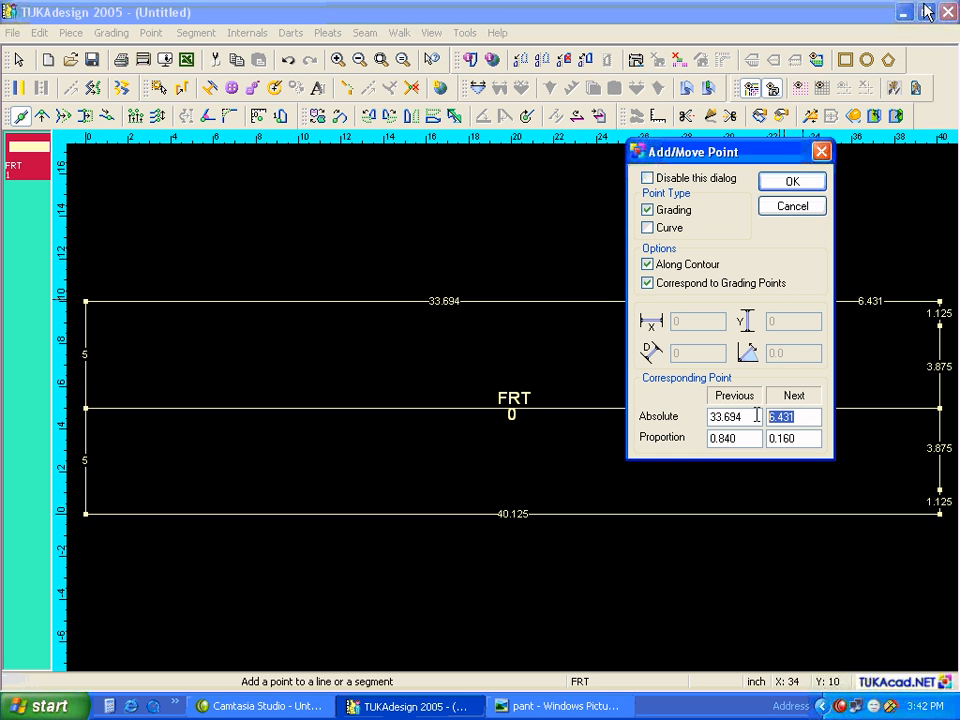
pyautogui.write('6.25')
pyautogui.moveTo(738, 152); pyautogui.dragTo(618, 212)
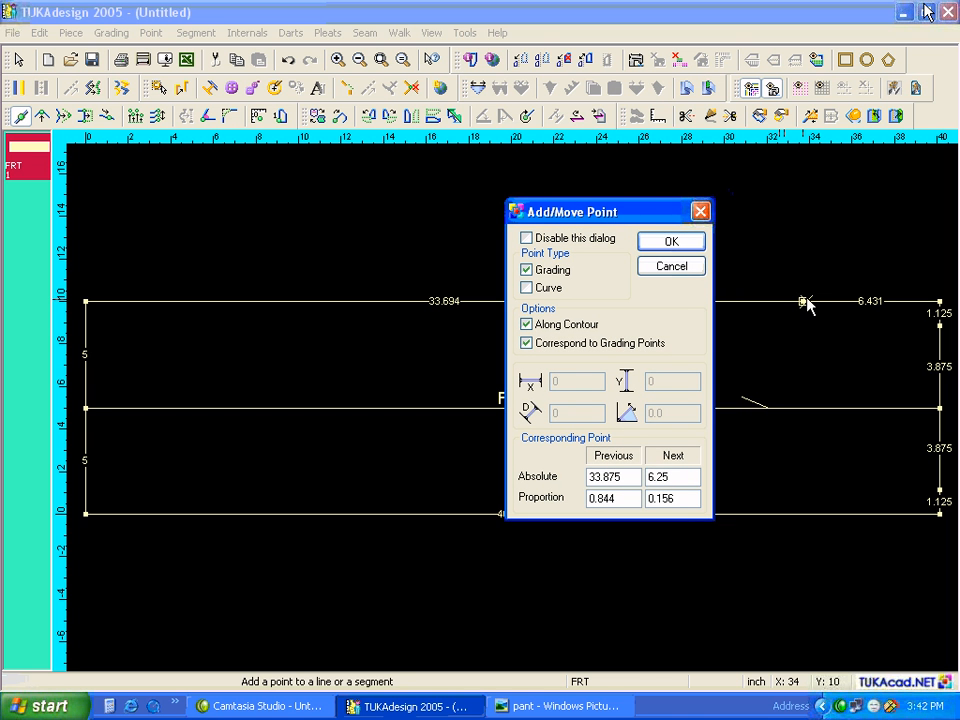
pyautogui.click(502, 705)
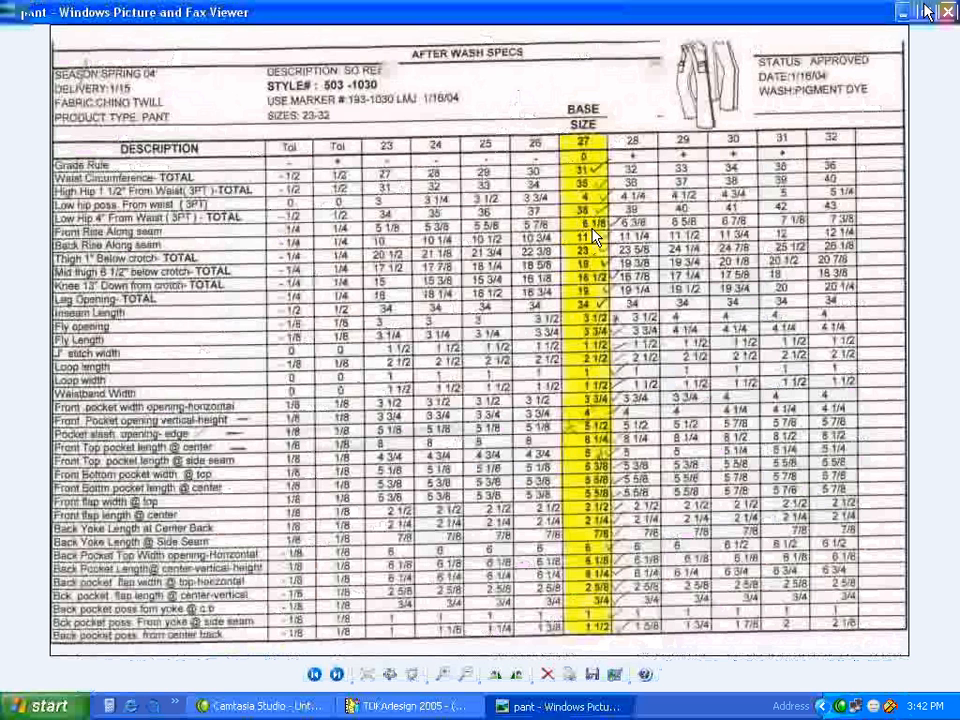
pyautogui.click(454, 706)
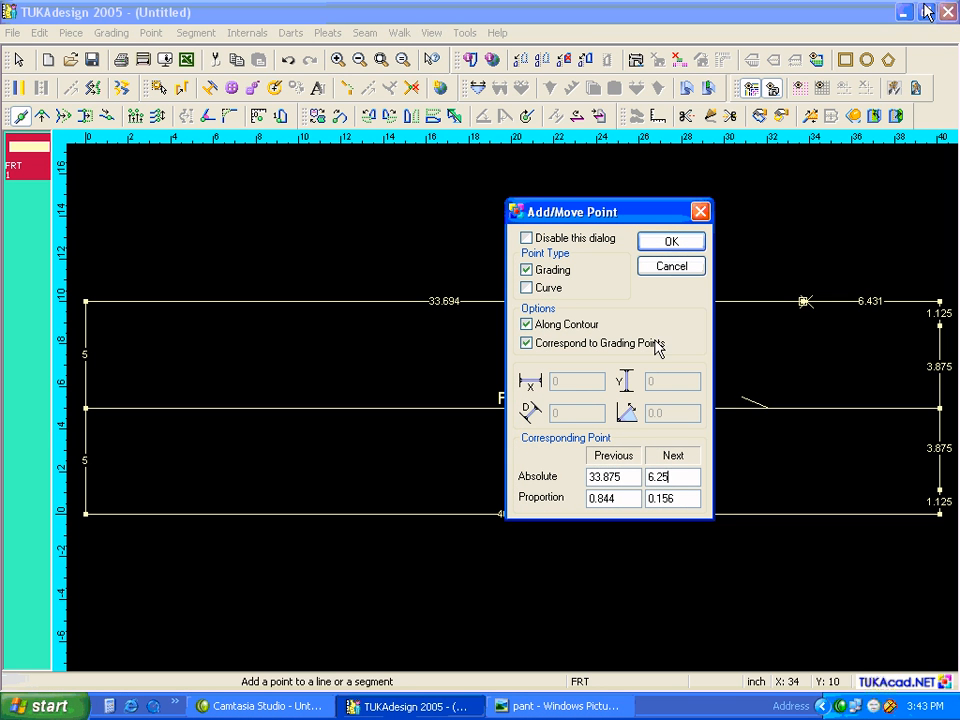
pyautogui.click(670, 243)
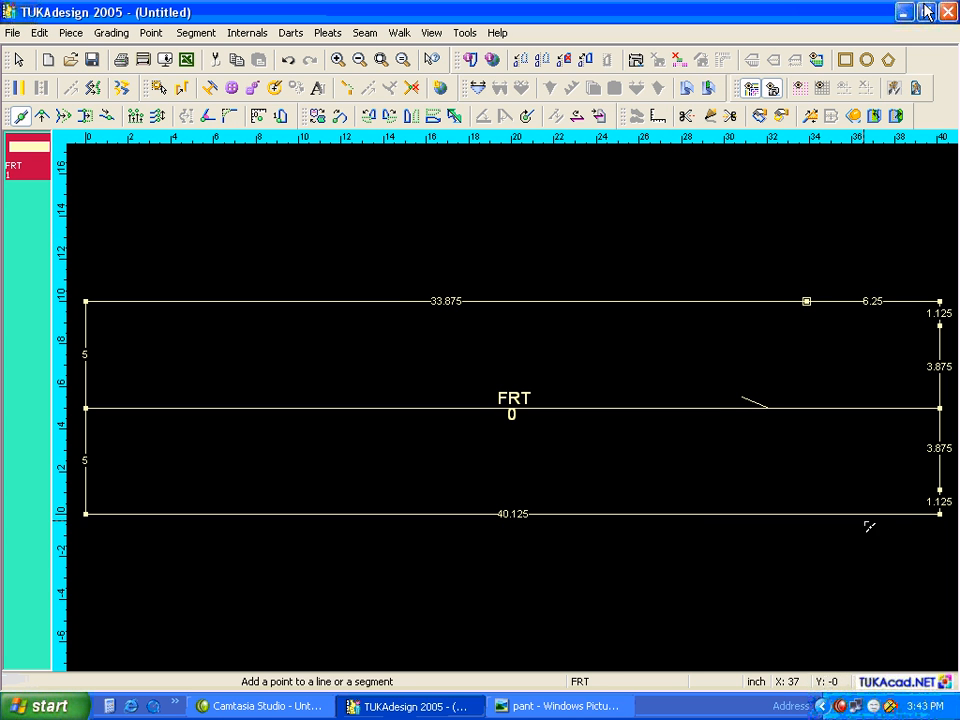
# Check the hip position on the pant spec sheet and add a grading point on the bottom edge, 4 inches from the right corner.
pyautogui.click(566, 707)
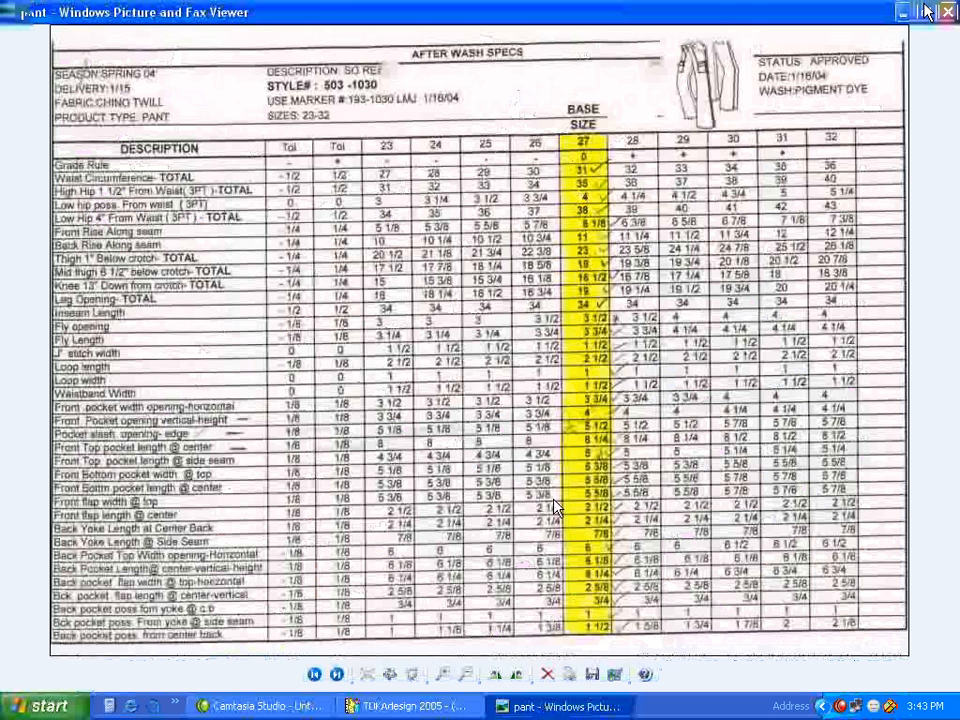
pyautogui.click(433, 707)
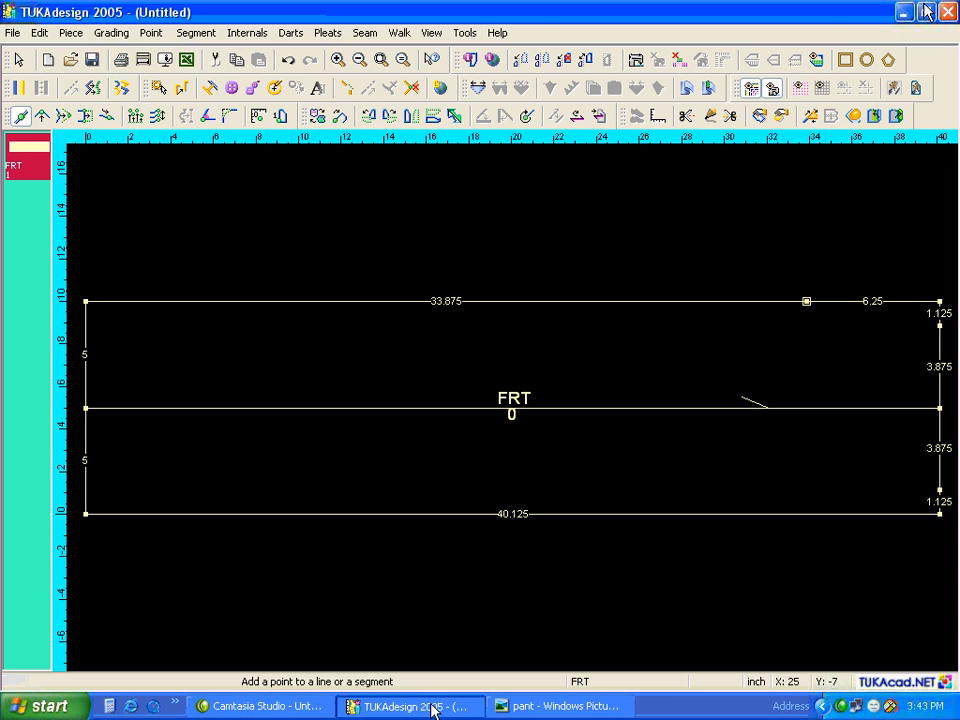
pyautogui.click(918, 514)
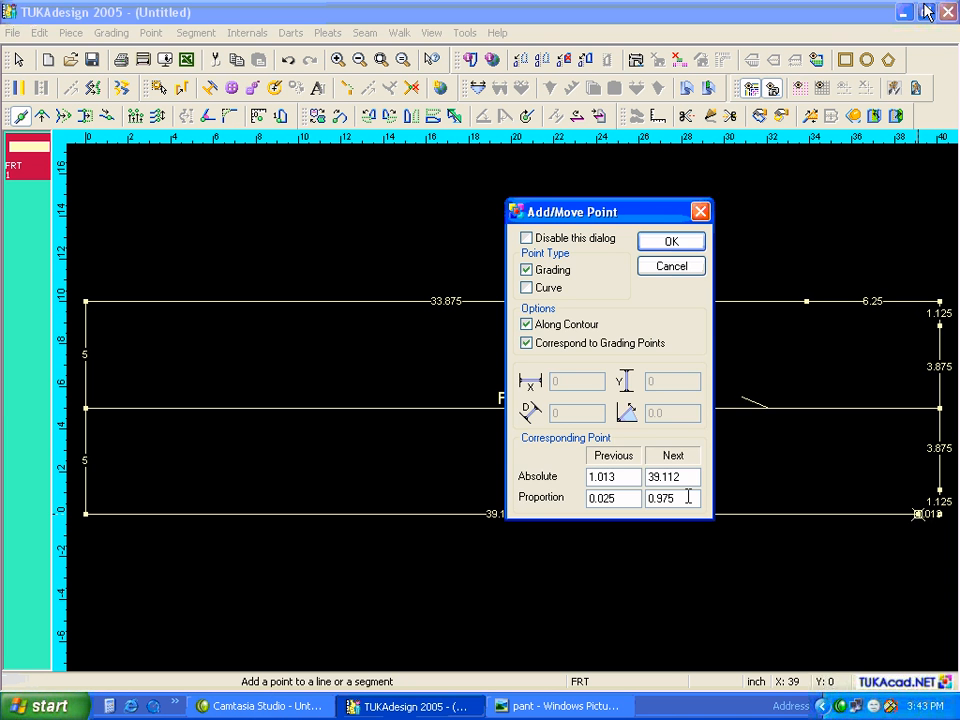
pyautogui.doubleClick(614, 476)
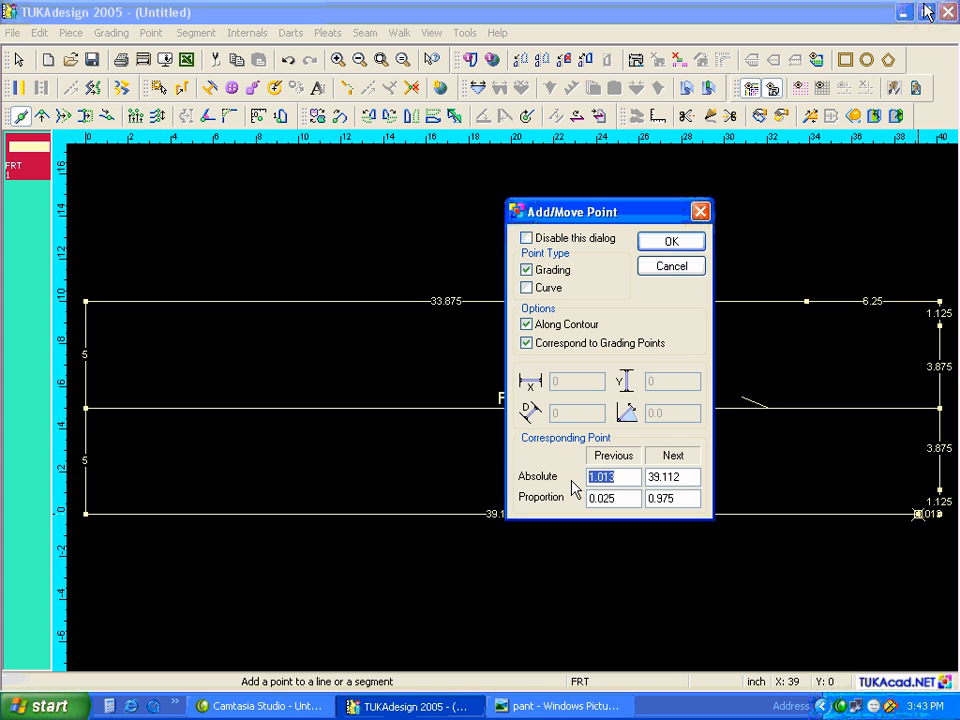
pyautogui.write('4')
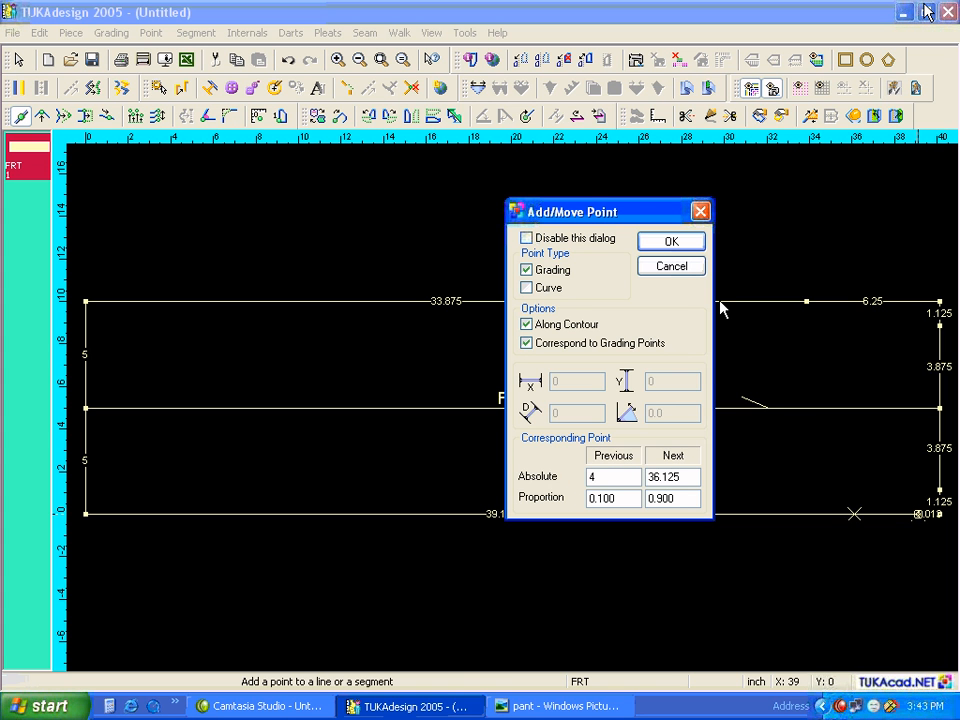
pyautogui.click(671, 245)
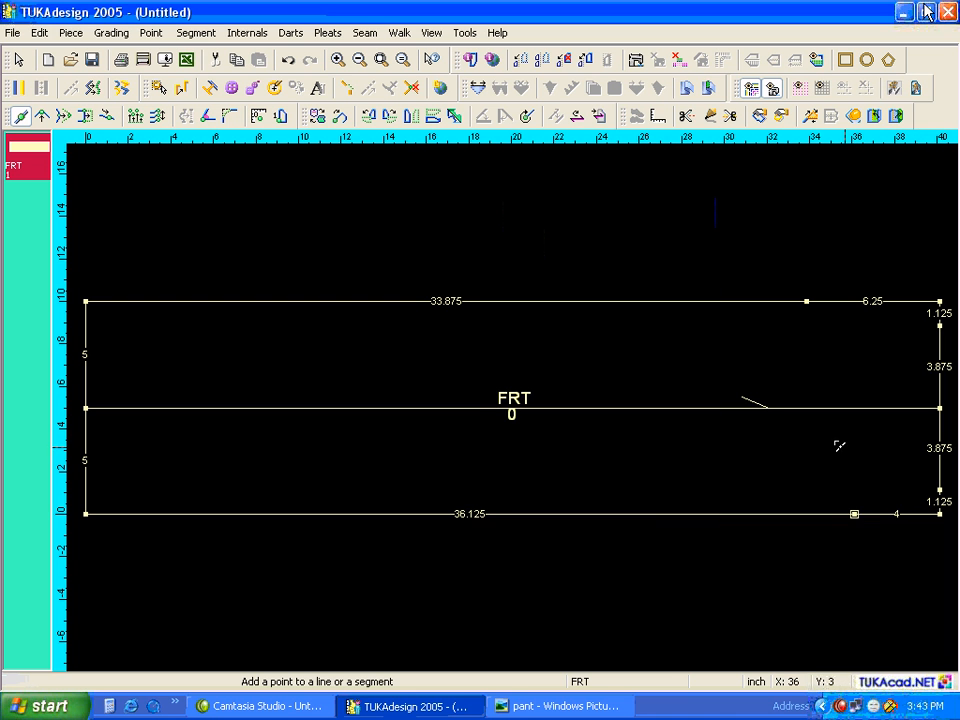
# Add a grading point on the bottom edge, 1.5 inches from the right corner.
pyautogui.click(915, 514)
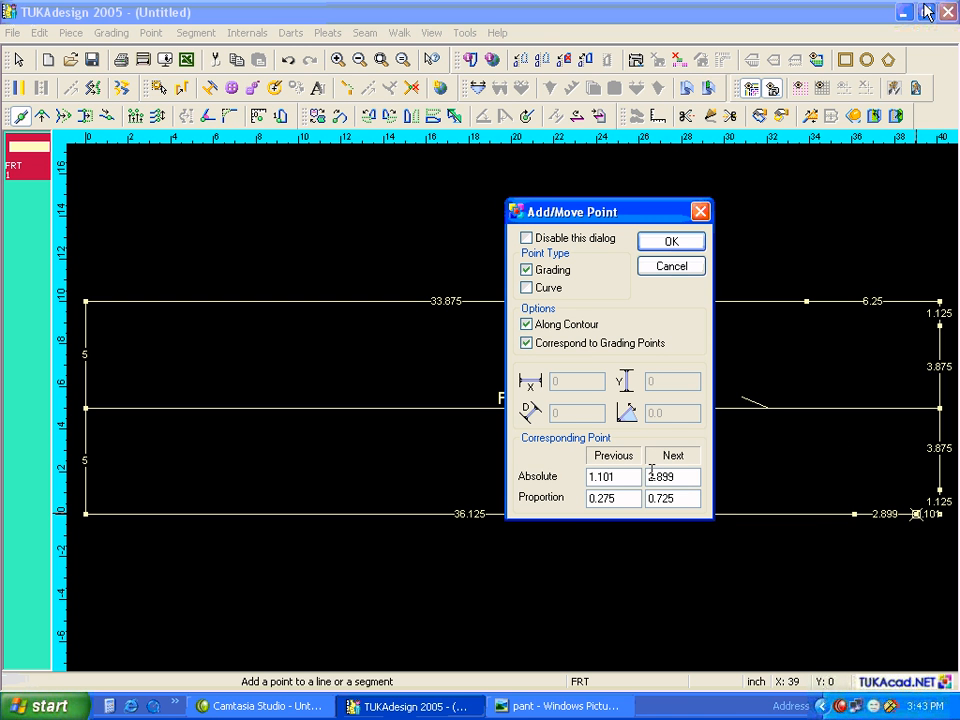
pyautogui.moveTo(634, 475); pyautogui.dragTo(566, 483)
pyautogui.write('1')
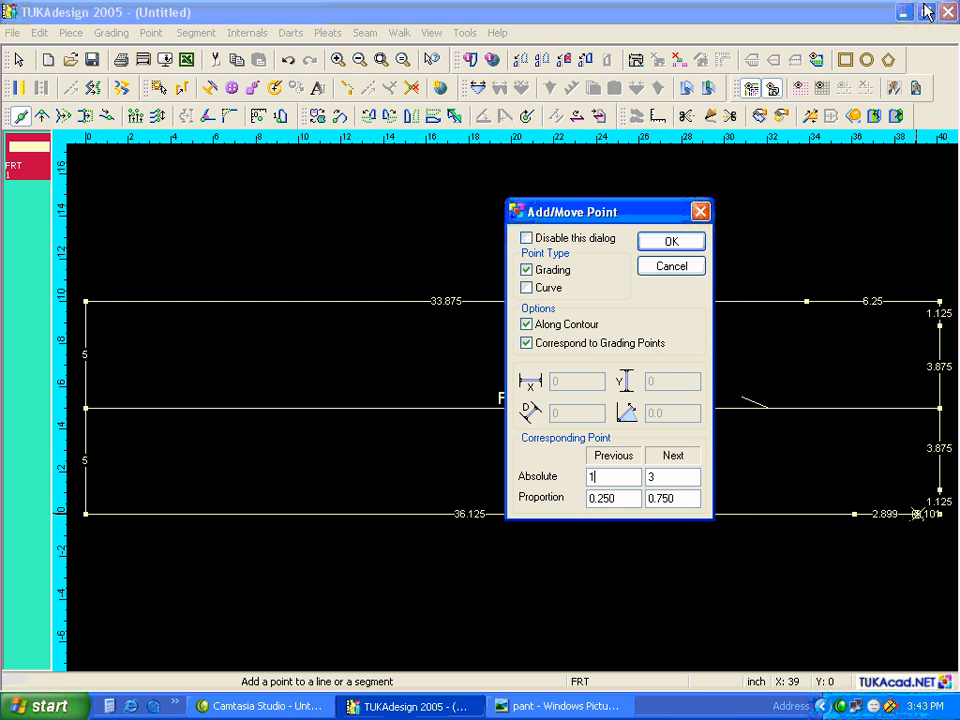
pyautogui.write('.5')
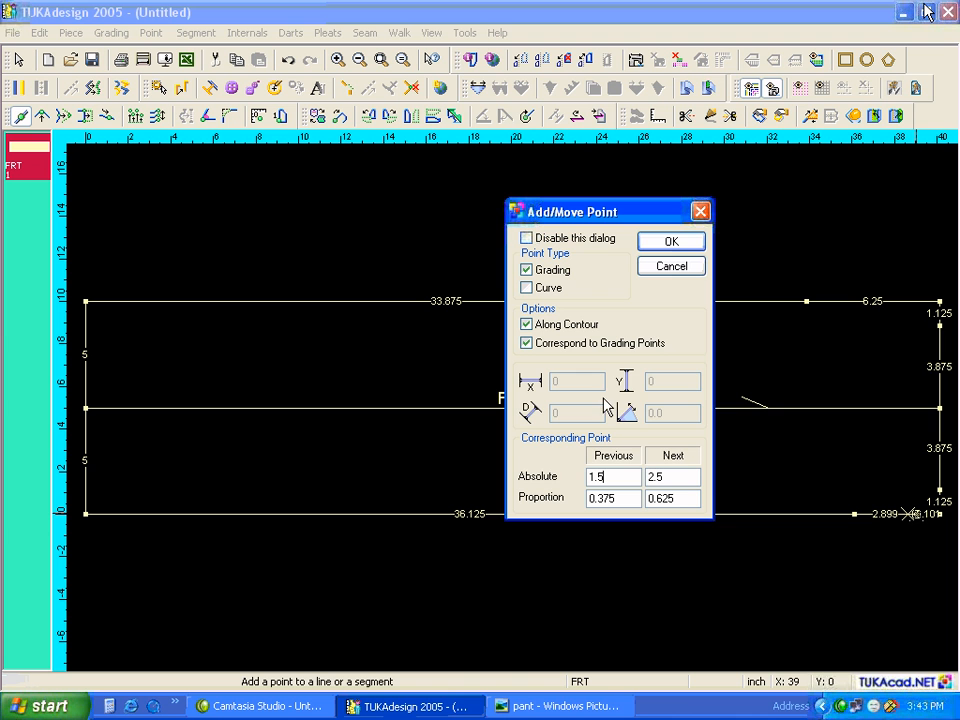
pyautogui.click(669, 243)
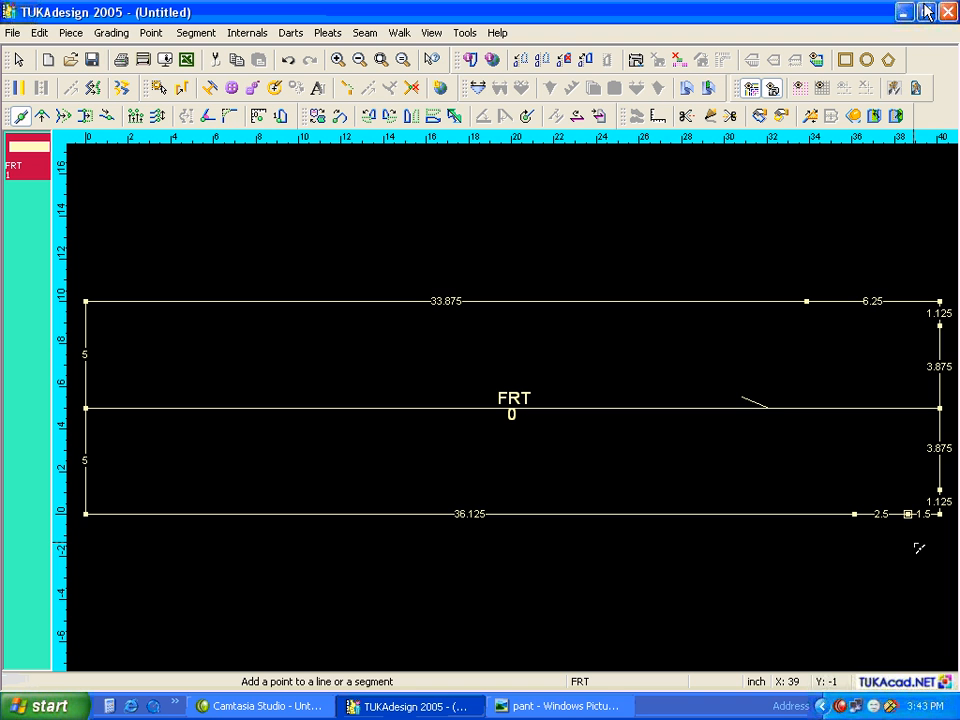
# Move the rectangle's top-right corner point about 5.5 inches left and 0.93 inch down, toward the front rise point.
pyautogui.press('m')
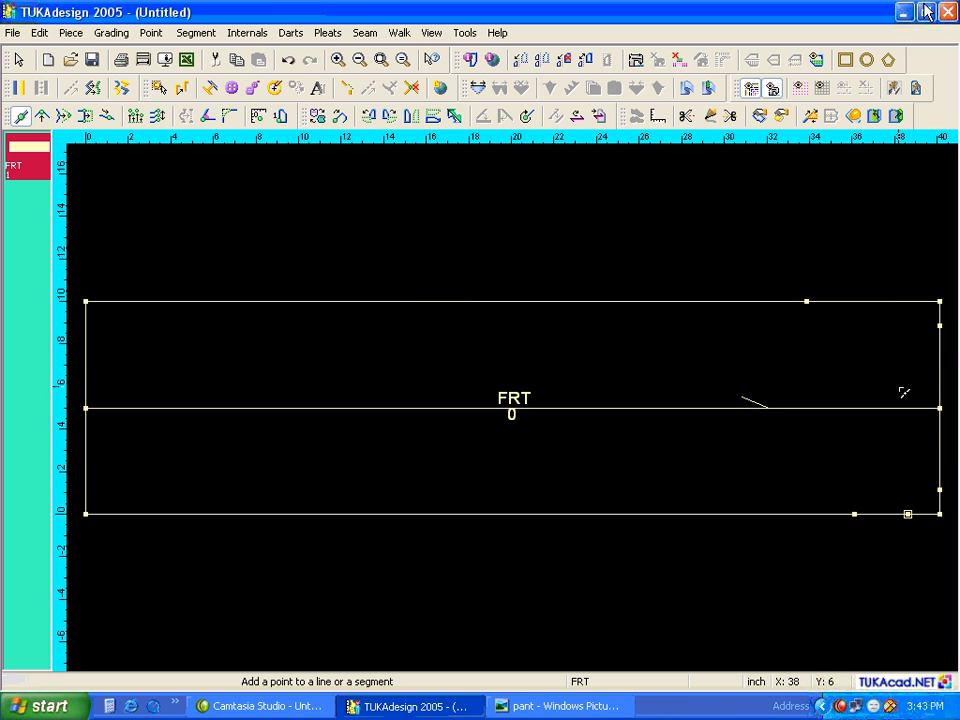
pyautogui.scroll(4, 512, 404)
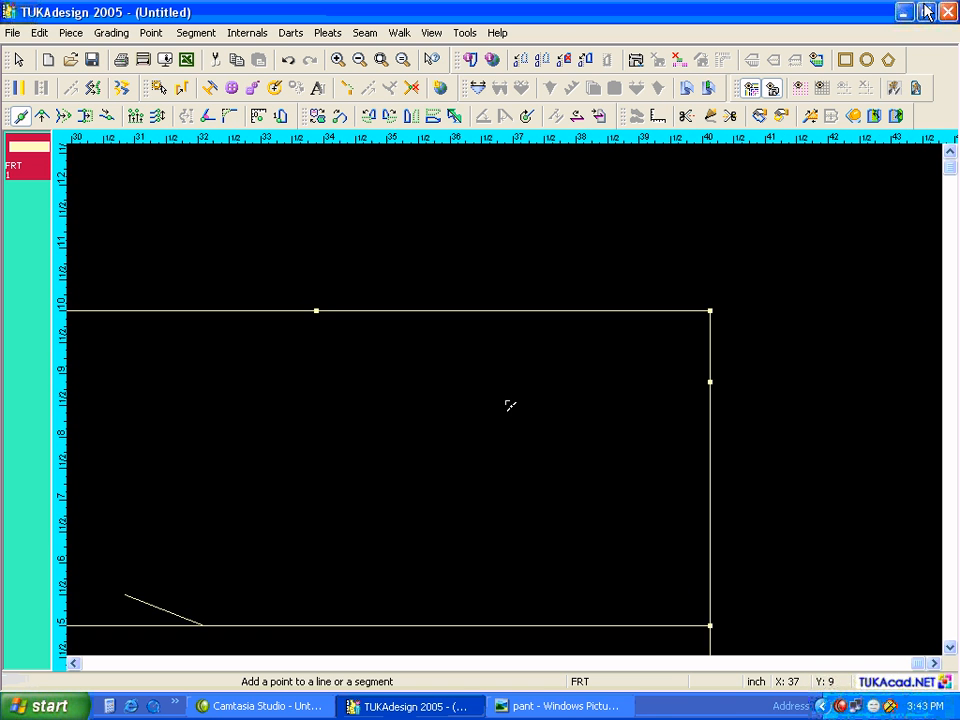
pyautogui.click(44, 117)
pyautogui.click(43, 117)
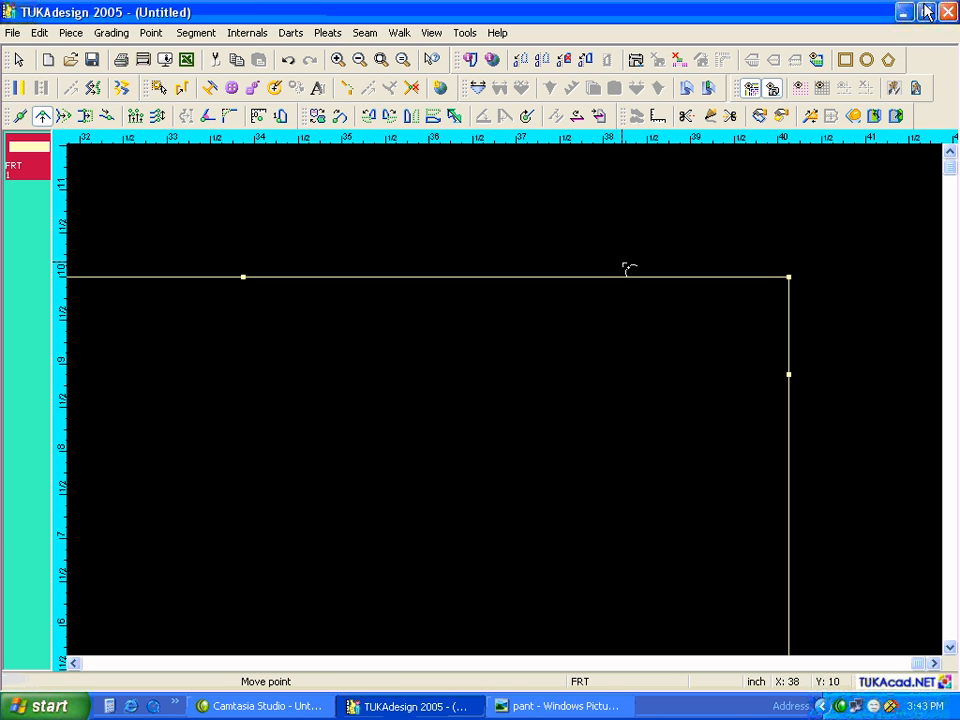
pyautogui.click(789, 277)
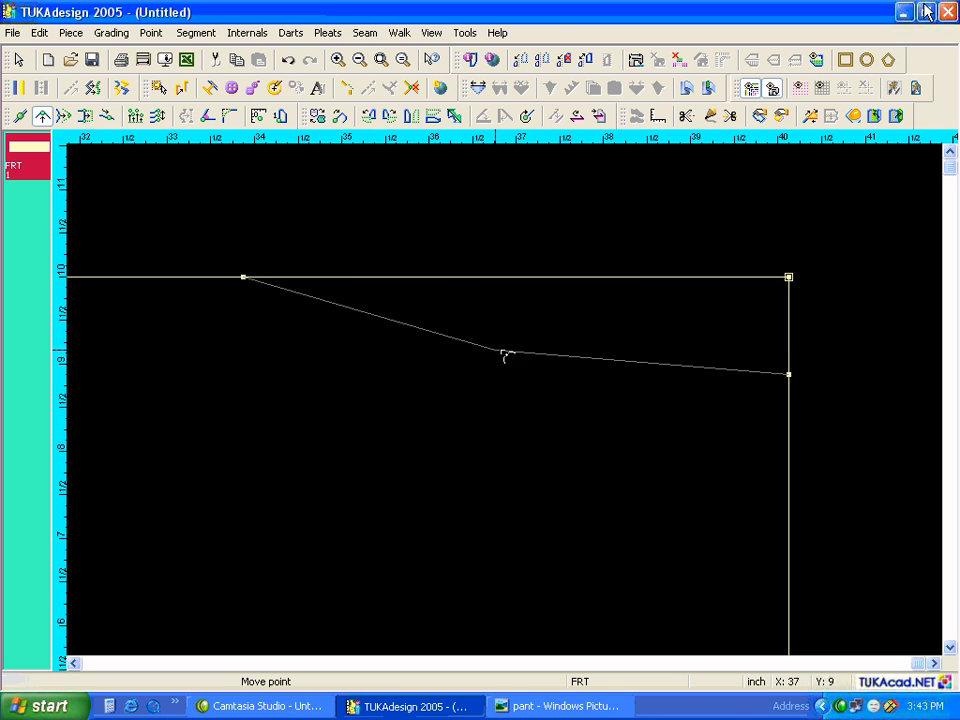
pyautogui.click(310, 360)
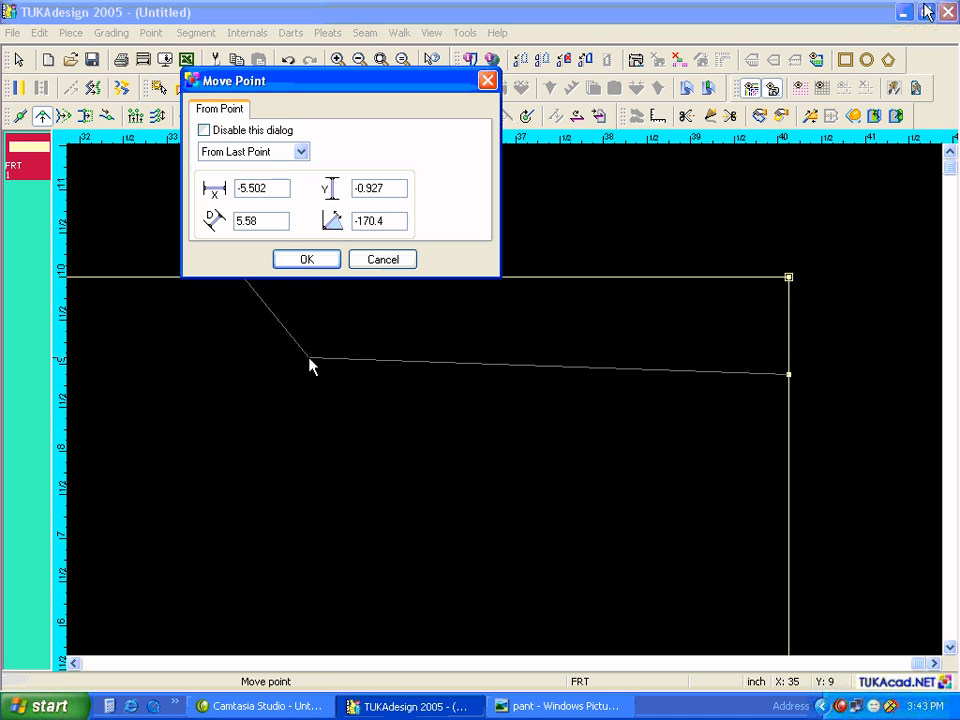
pyautogui.click(304, 260)
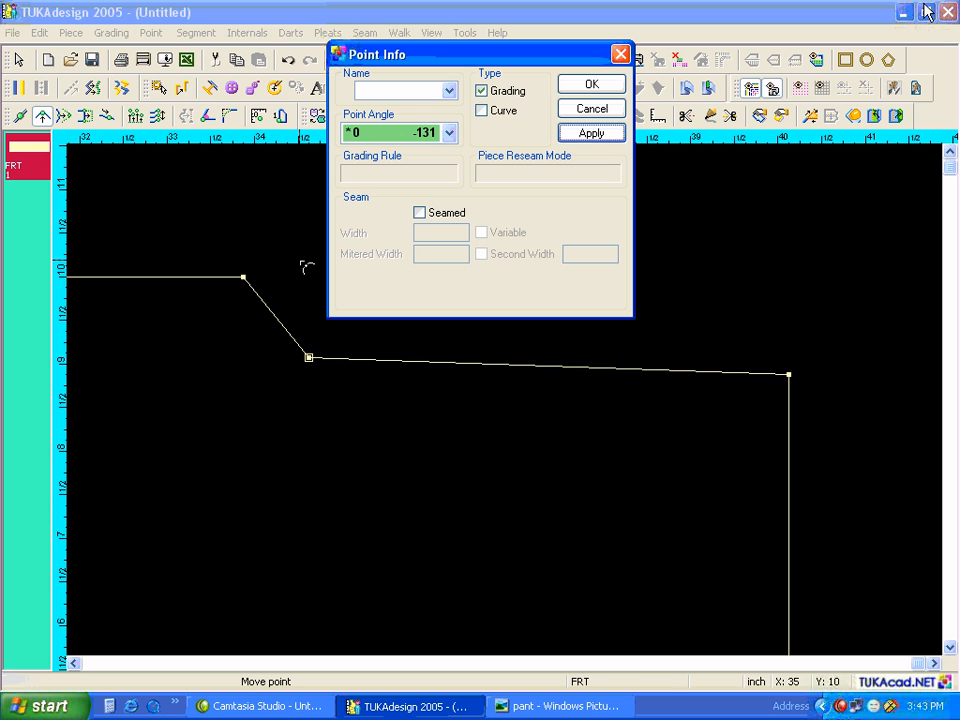
# Convert the moved point to a non-grading curve point and reshape the front crotch curve into a tight bend that straightens toward the waist.
pyautogui.click(481, 111)
pyautogui.click(594, 133)
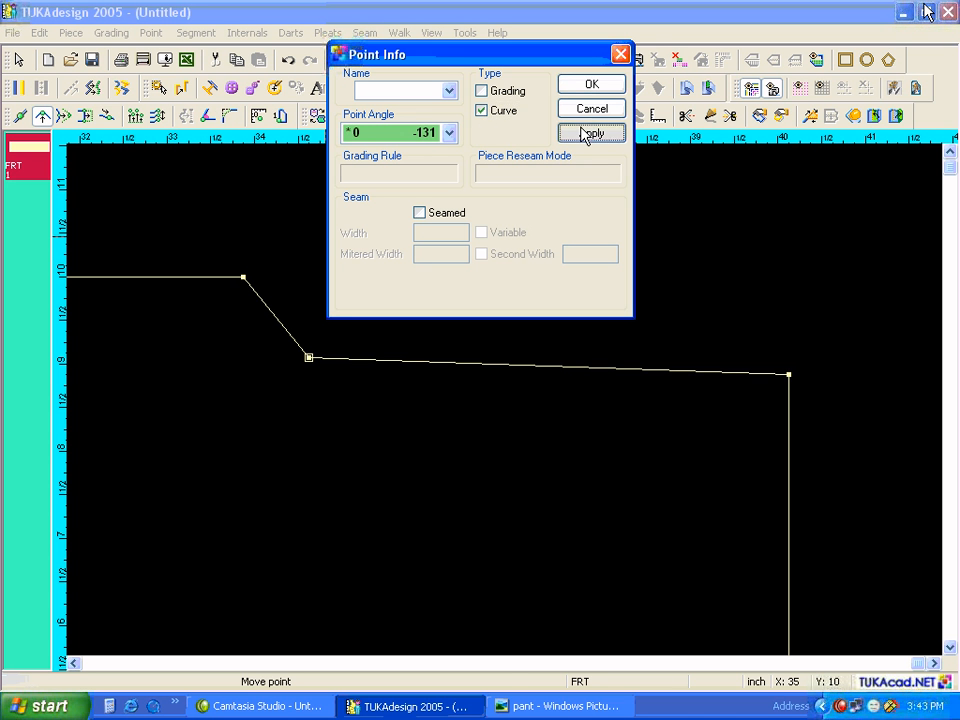
pyautogui.click(589, 85)
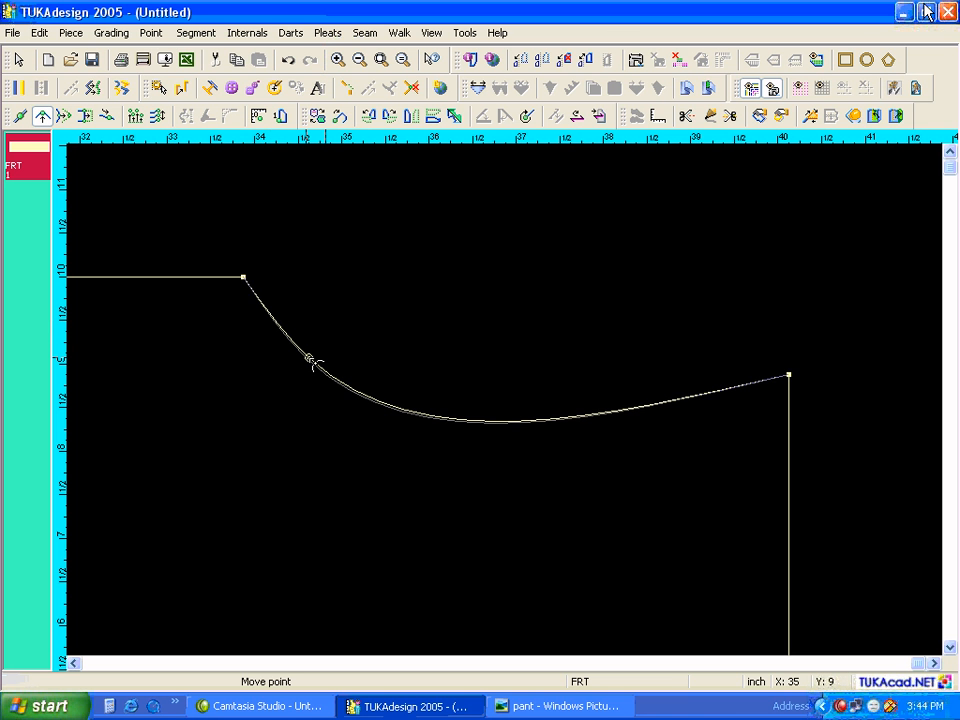
pyautogui.moveTo(311, 360); pyautogui.dragTo(371, 347)
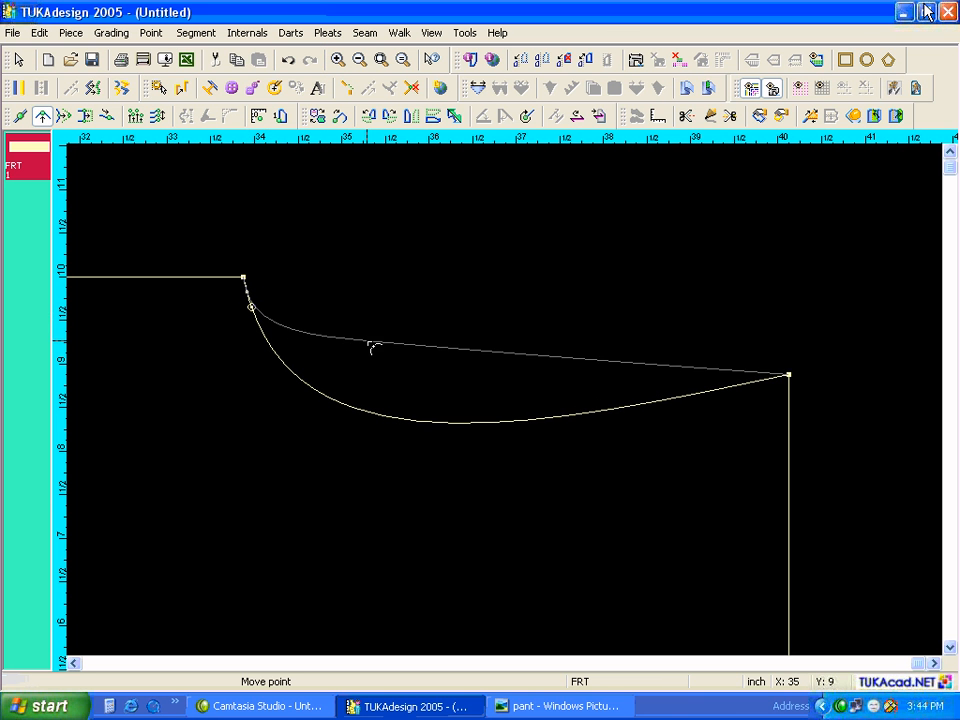
pyautogui.press('Return')
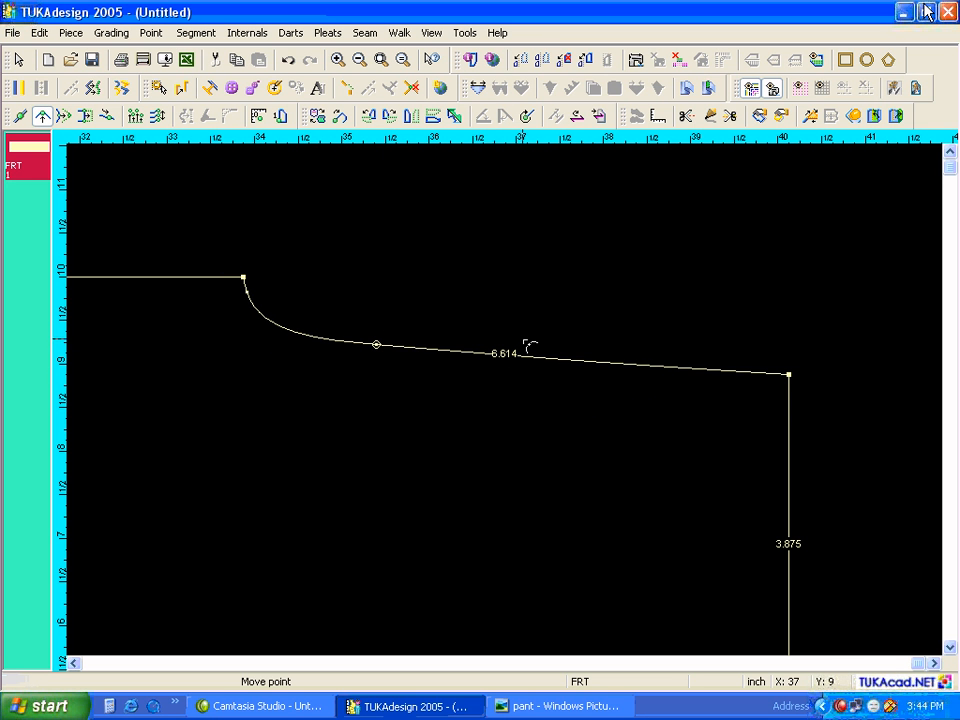
# Move the waist point at the end of the front rise 0.5 inch inward, keeping it in line with the rise.
pyautogui.moveTo(789, 374); pyautogui.dragTo(743, 377)
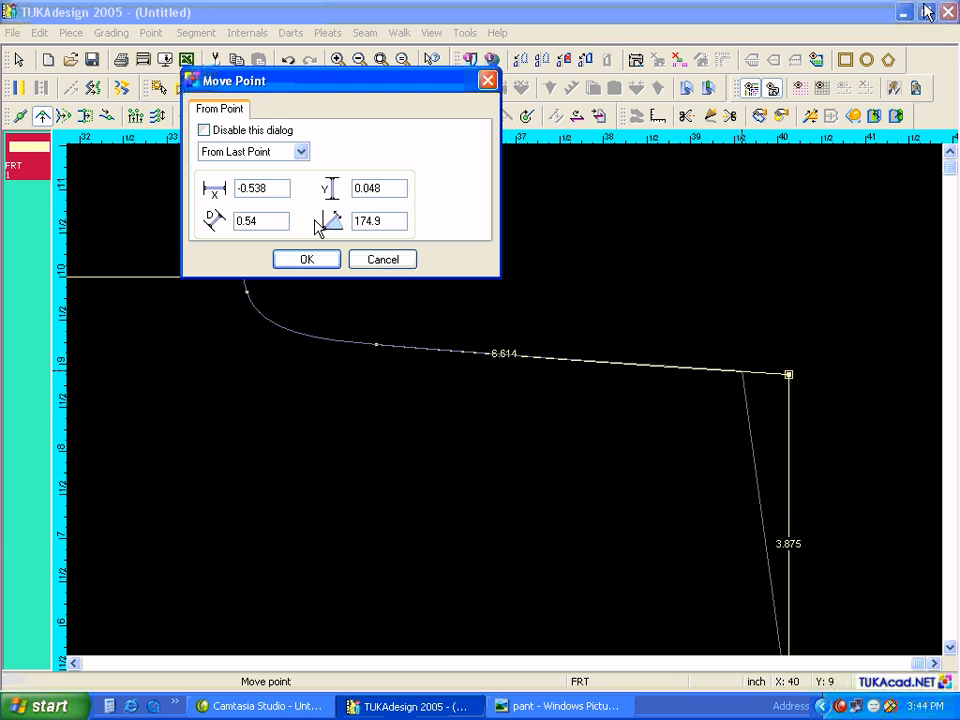
pyautogui.press('BackSpace')
pyautogui.press('BackSpace')
pyautogui.click(307, 260)
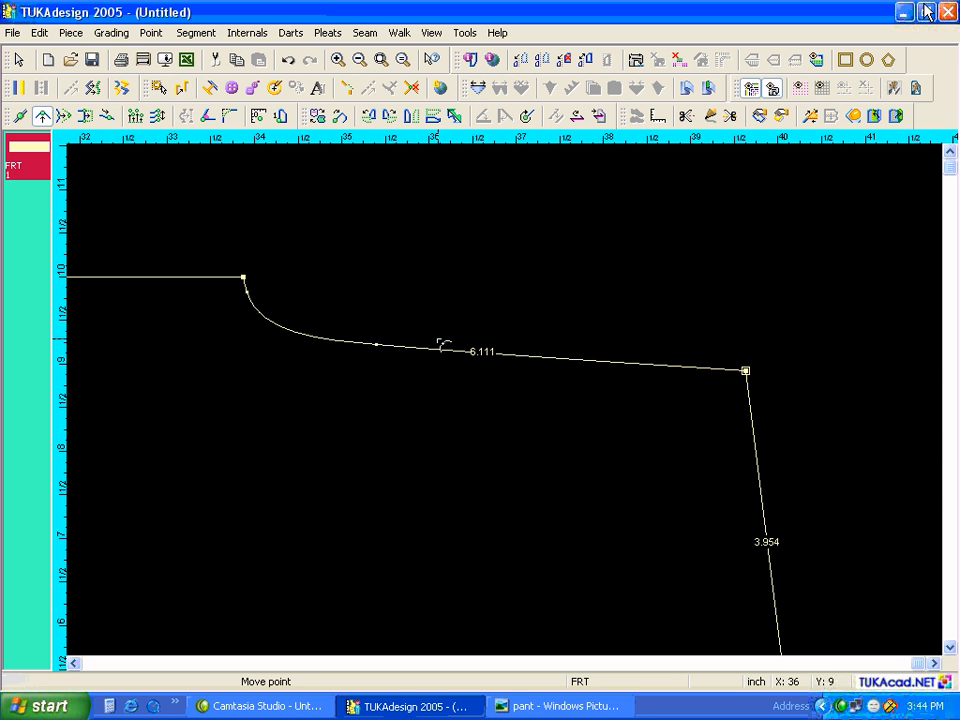
pyautogui.press('Home')
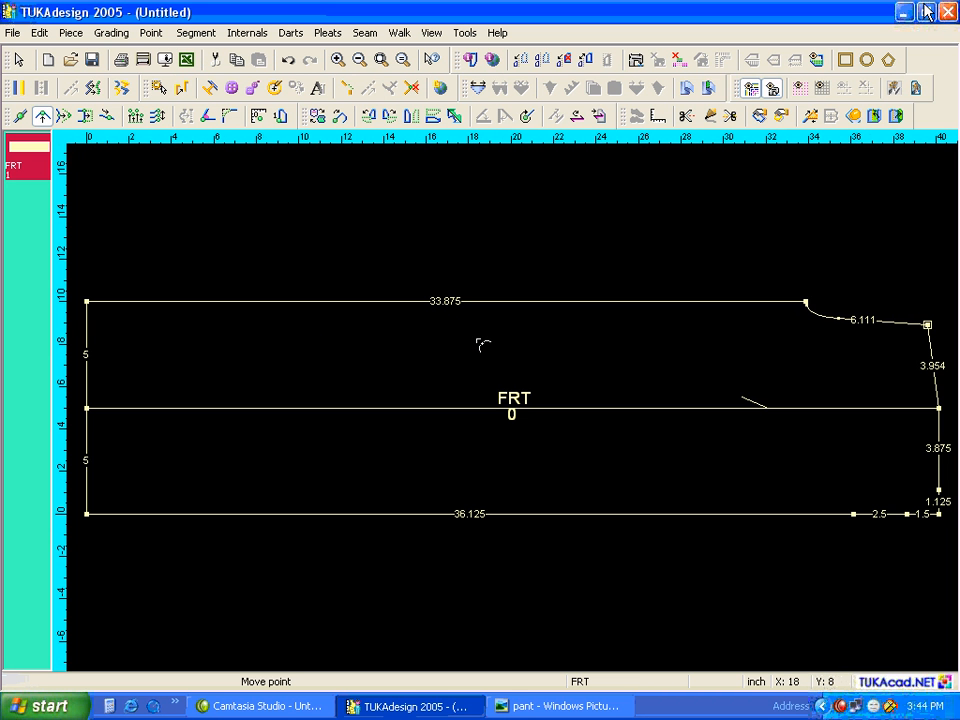
# Place vertical guide lines through the two added bottom-edge points and a horizontal guide offset 8.75 inches from that edge, consulting the spec sheet.
pyautogui.press('Escape')
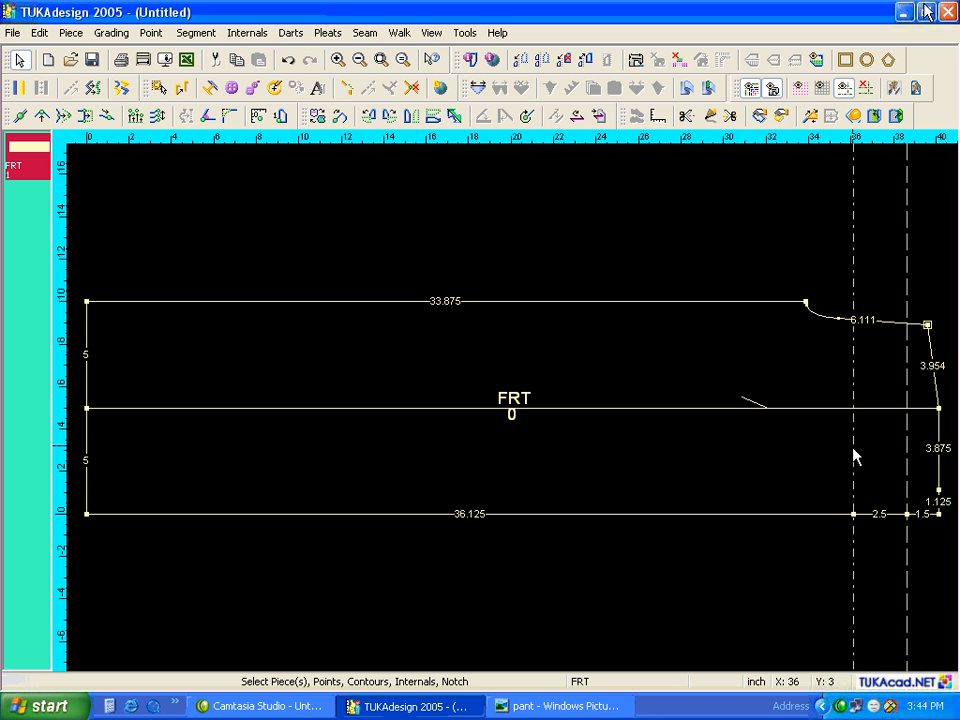
pyautogui.moveTo(789, 145); pyautogui.dragTo(831, 517)
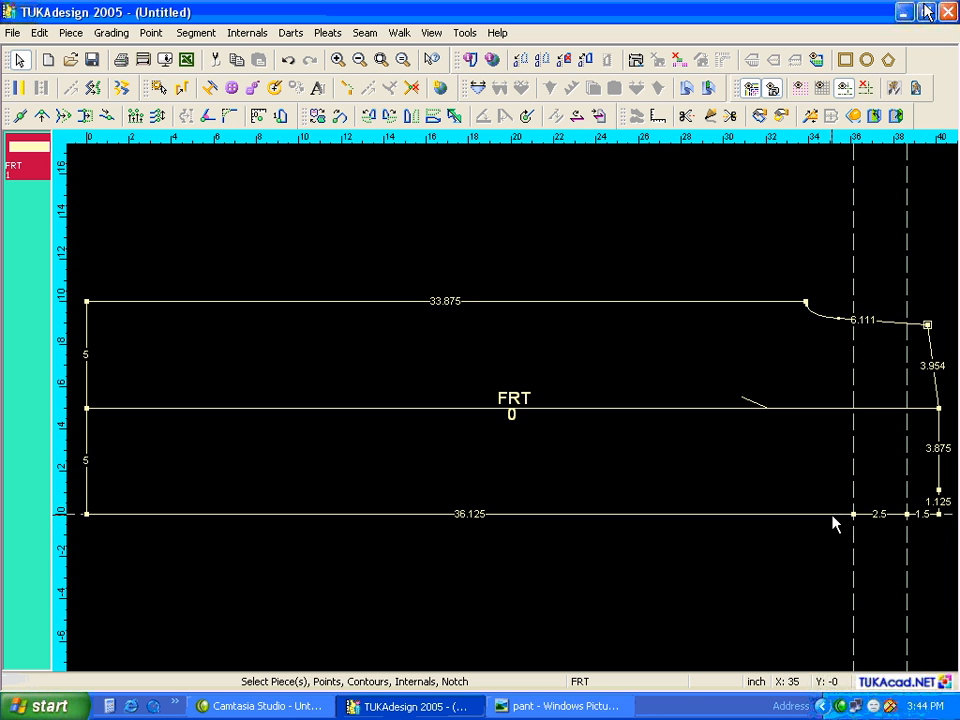
pyautogui.click(578, 706)
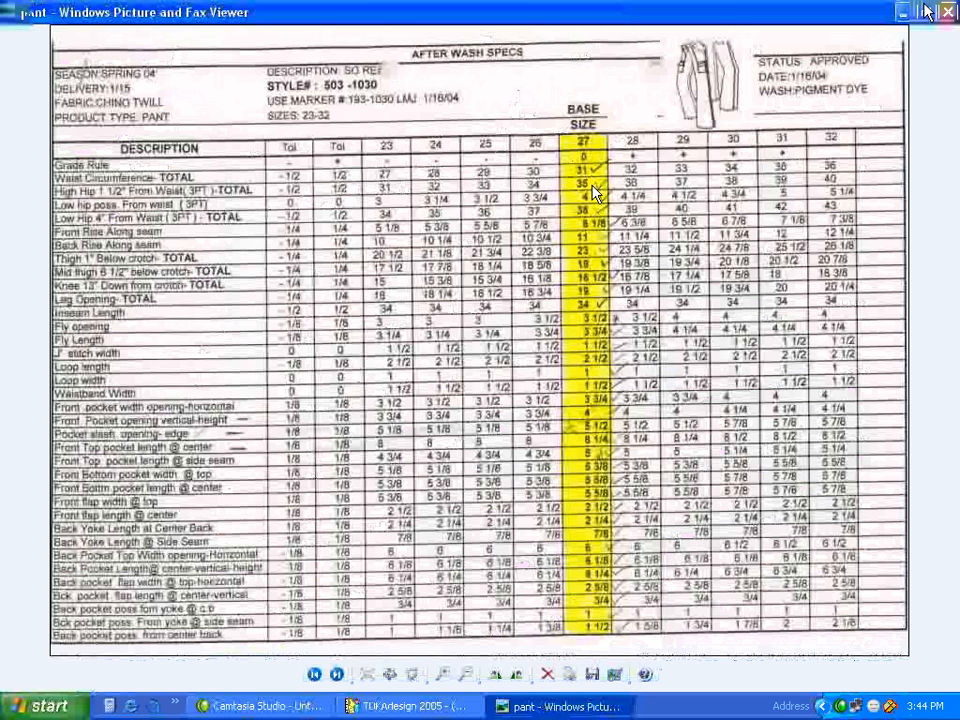
pyautogui.click(468, 711)
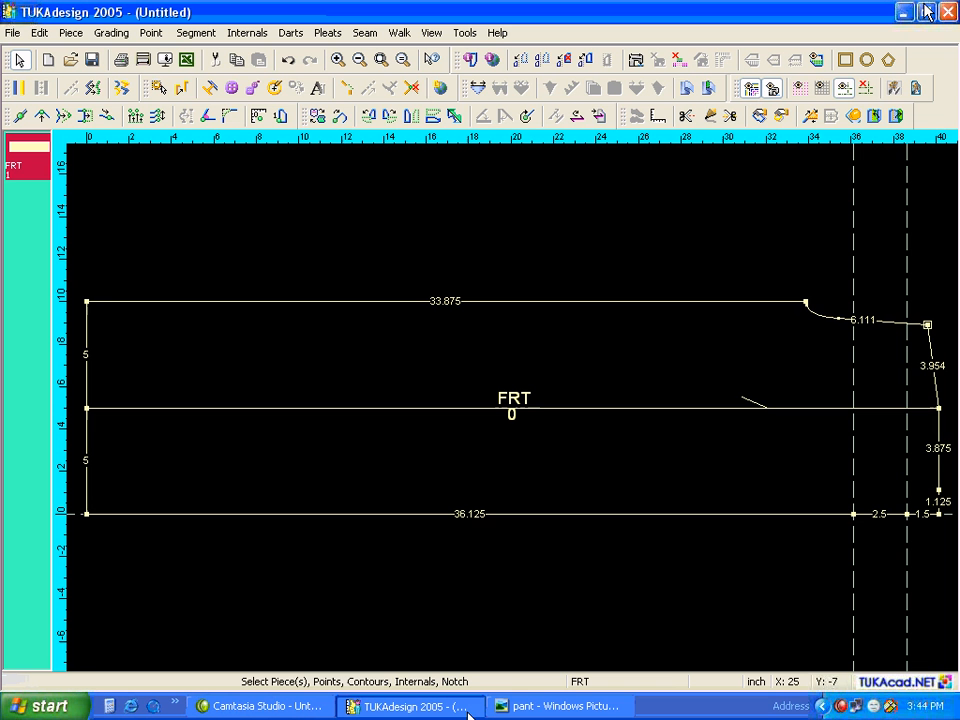
pyautogui.doubleClick(640, 514)
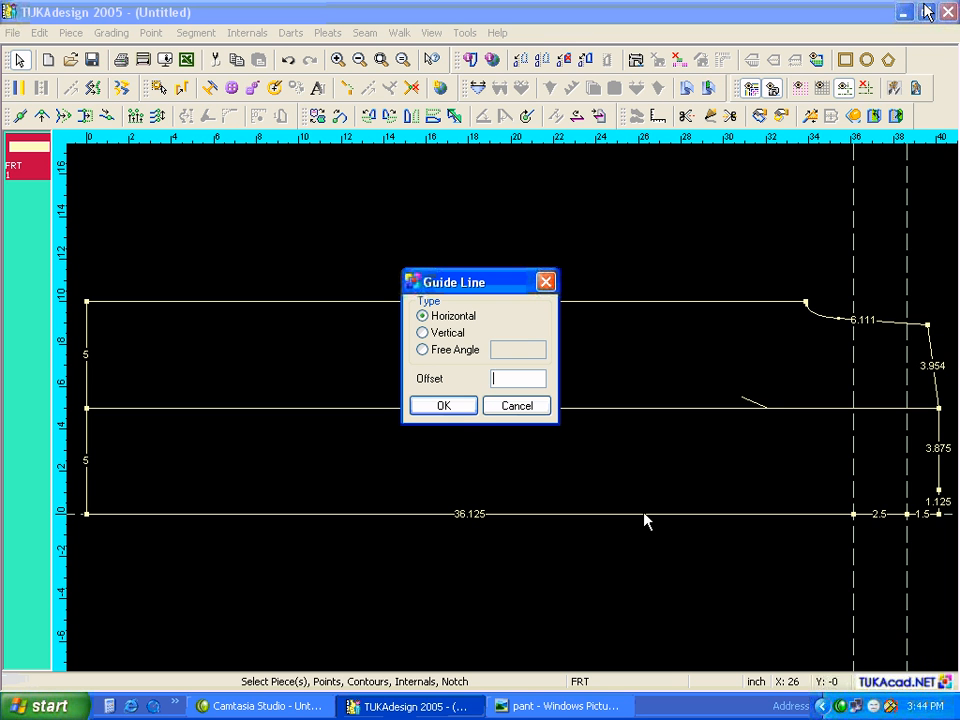
pyautogui.write('8.75')
pyautogui.click(455, 410)
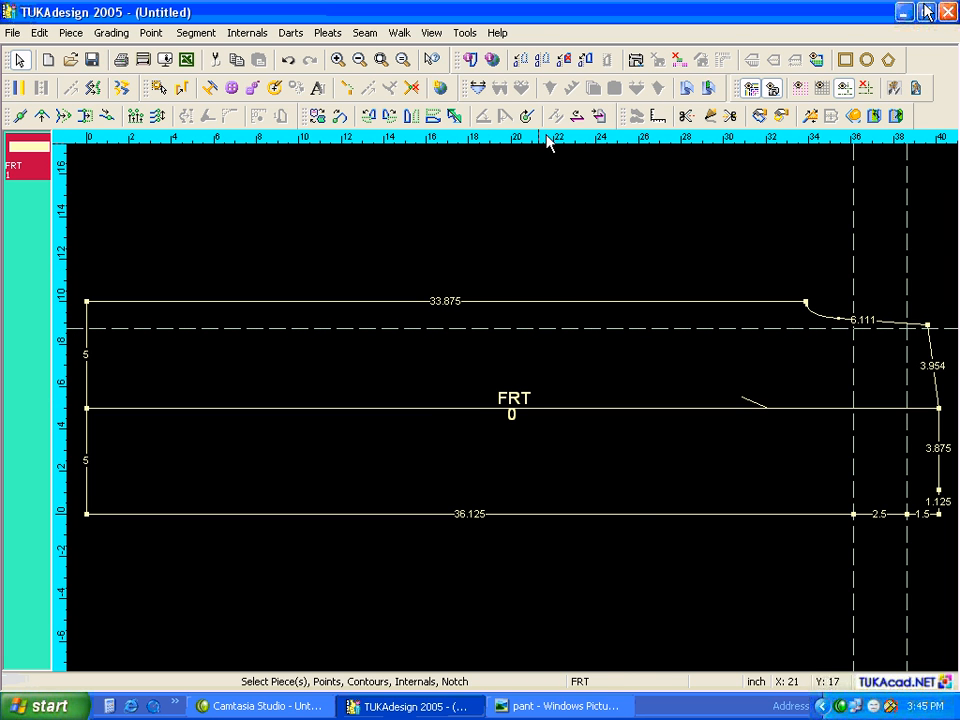
# Place another horizontal guide line on the bottom edge, check the spec sheet, and offset it 9.25 inches.
pyautogui.moveTo(549, 139); pyautogui.dragTo(638, 521)
pyautogui.click(560, 706)
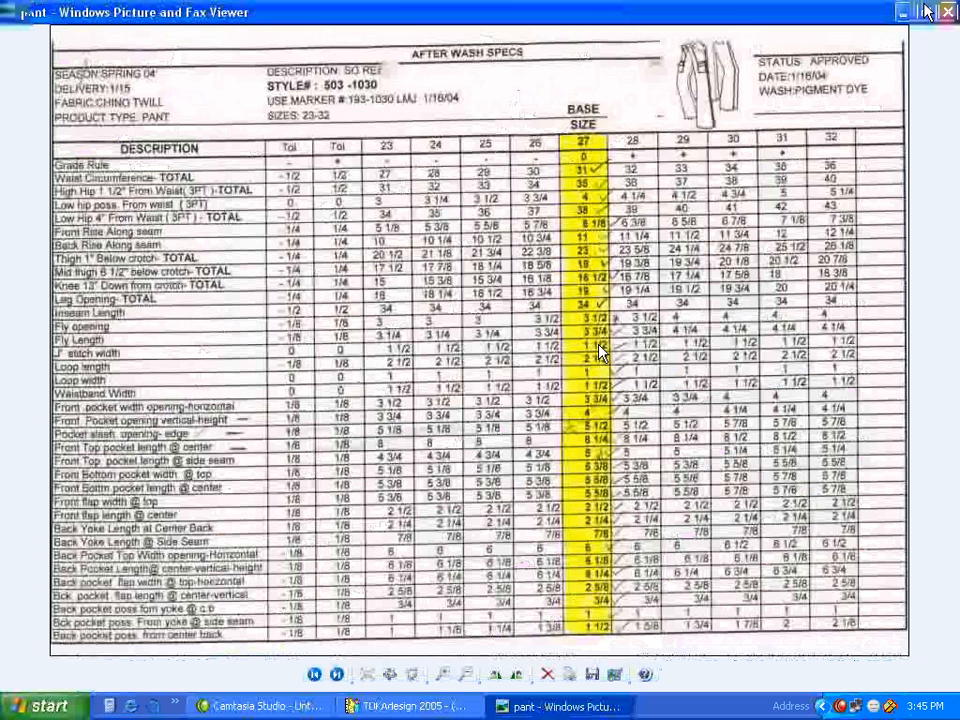
pyautogui.click(430, 707)
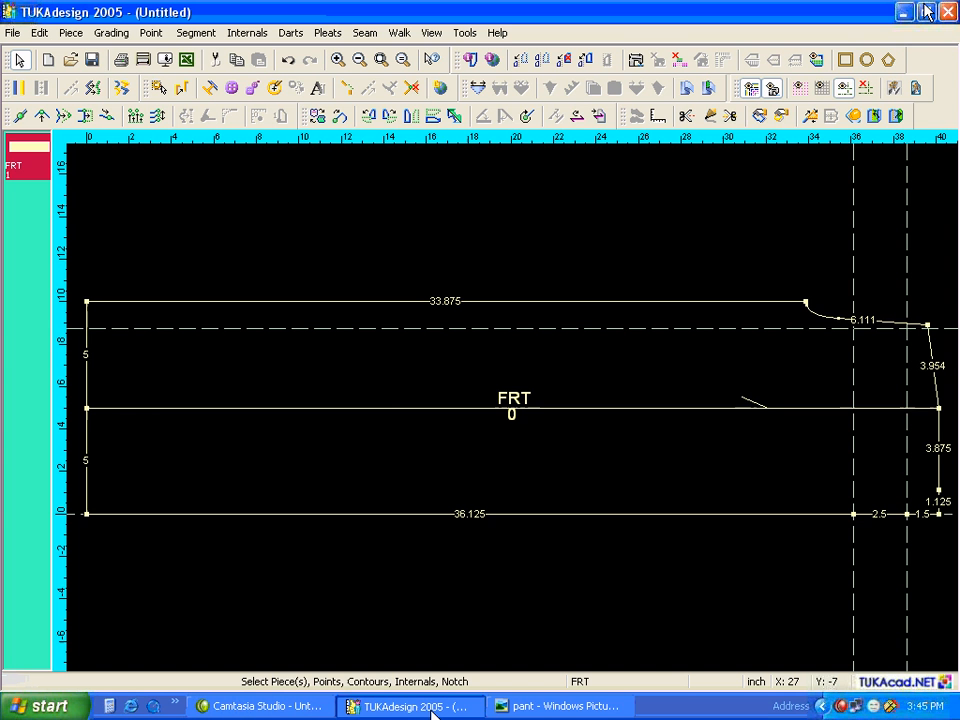
pyautogui.doubleClick(603, 515)
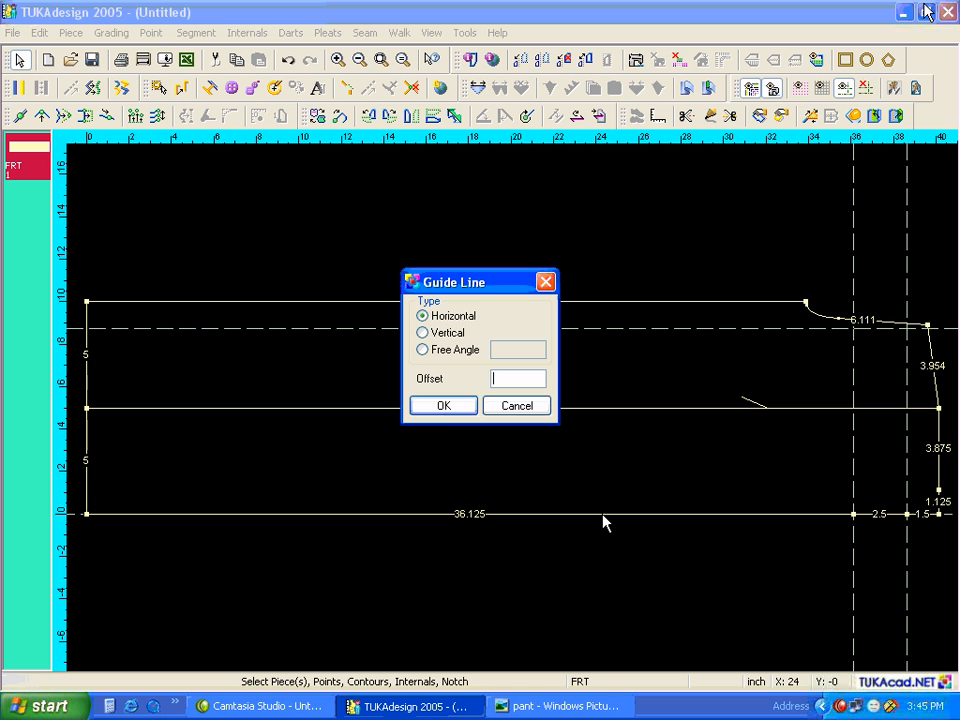
pyautogui.write('9.25')
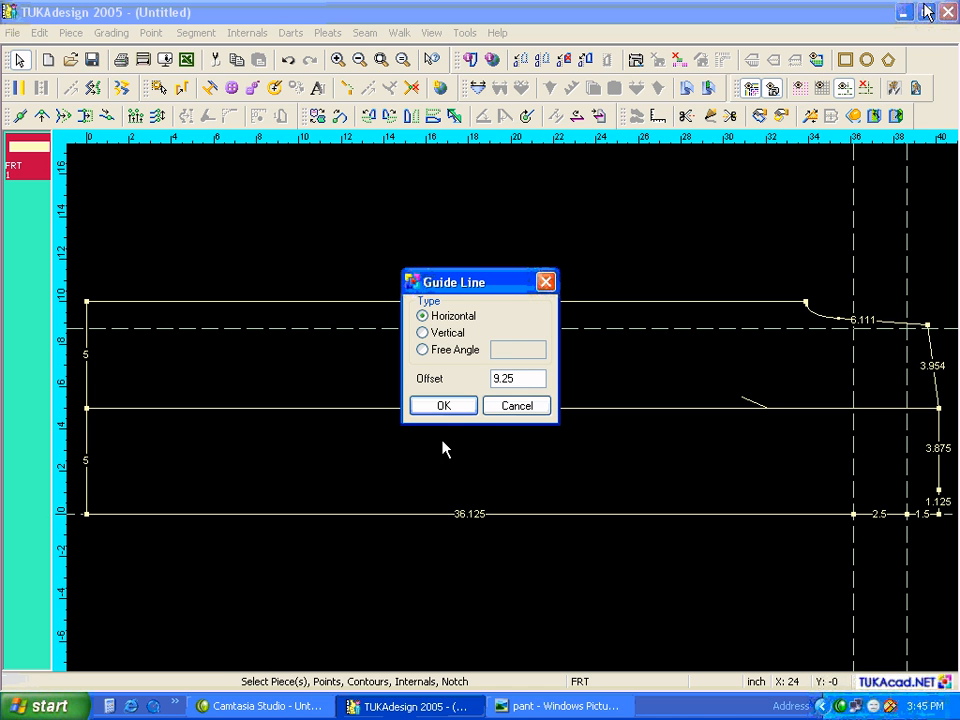
pyautogui.click(443, 406)
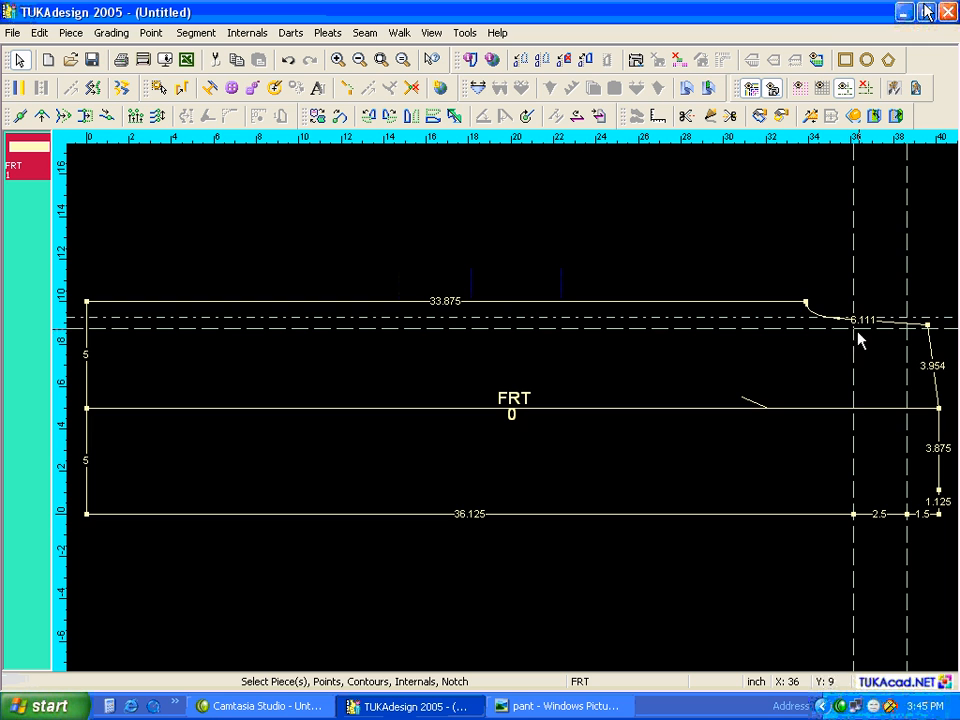
pyautogui.scroll(1, 885, 415)
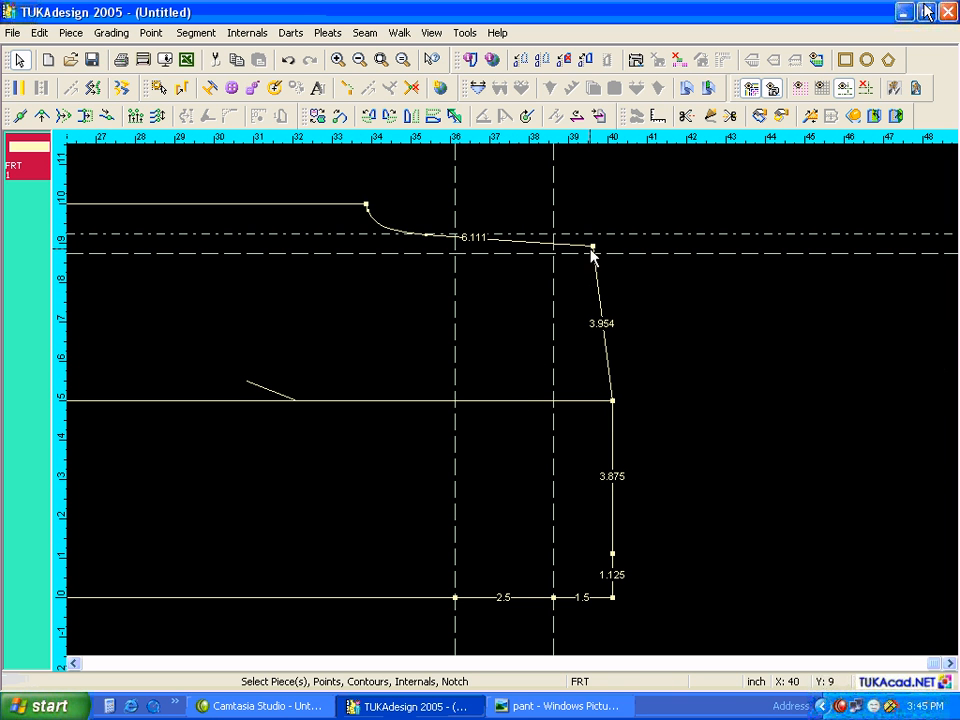
# Move the waist segment, from the end of the front rise to the point near the side corner, in parallel by Y -0.222 inch.
pyautogui.click(87, 116)
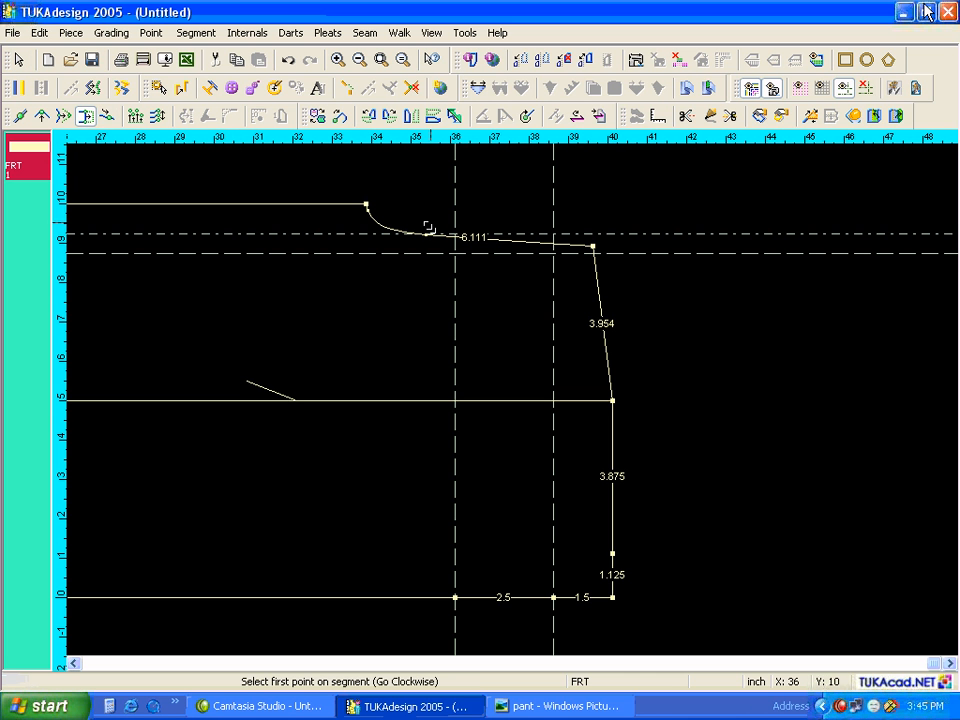
pyautogui.click(596, 249)
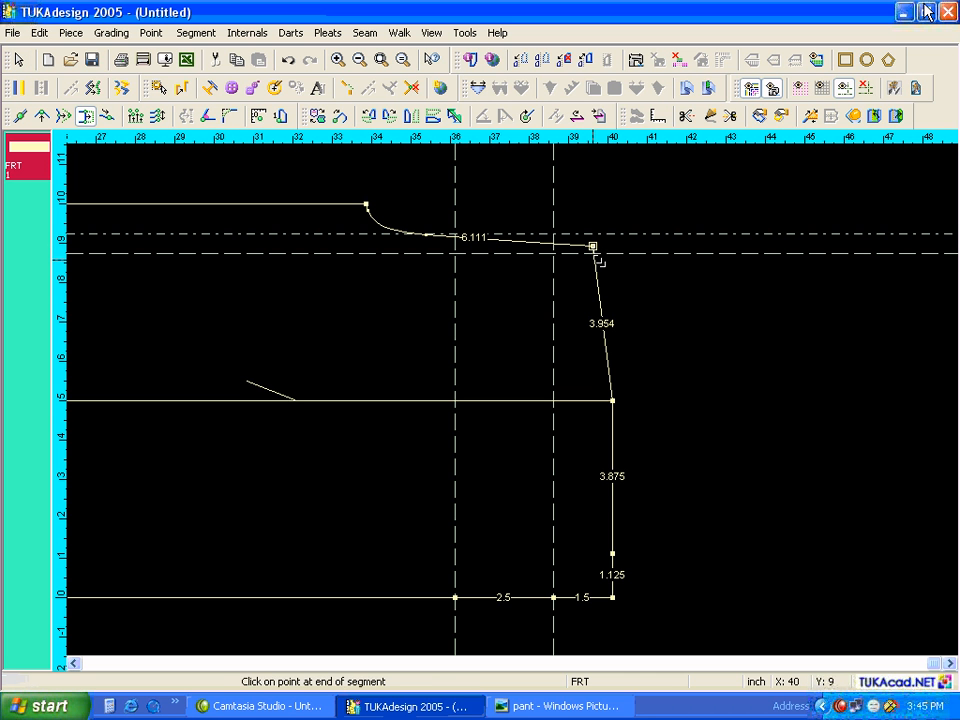
pyautogui.click(612, 554)
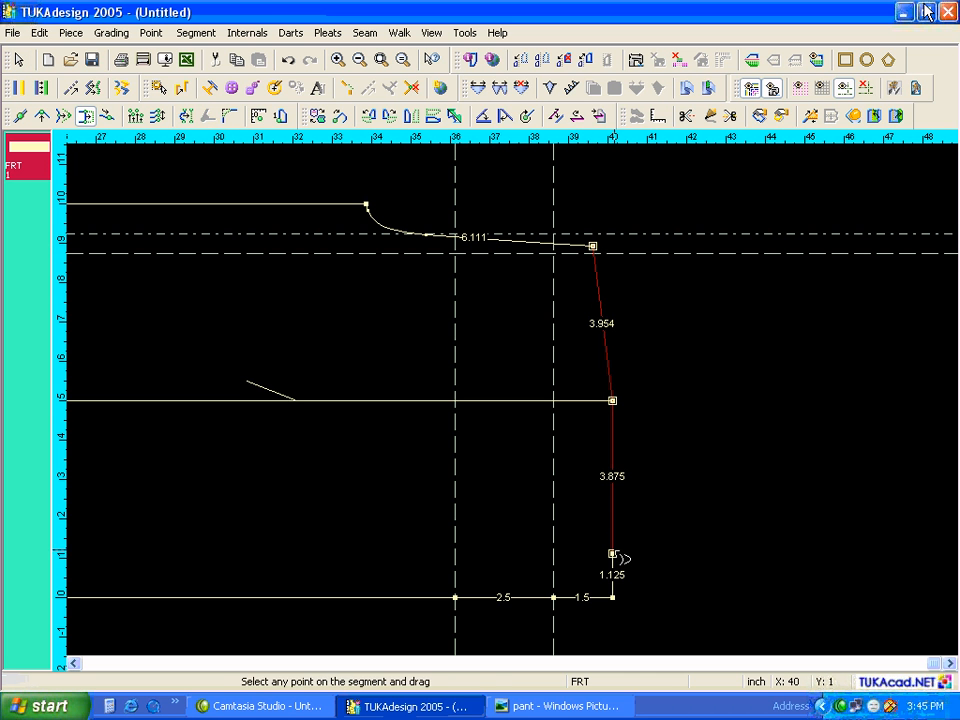
pyautogui.click(615, 561)
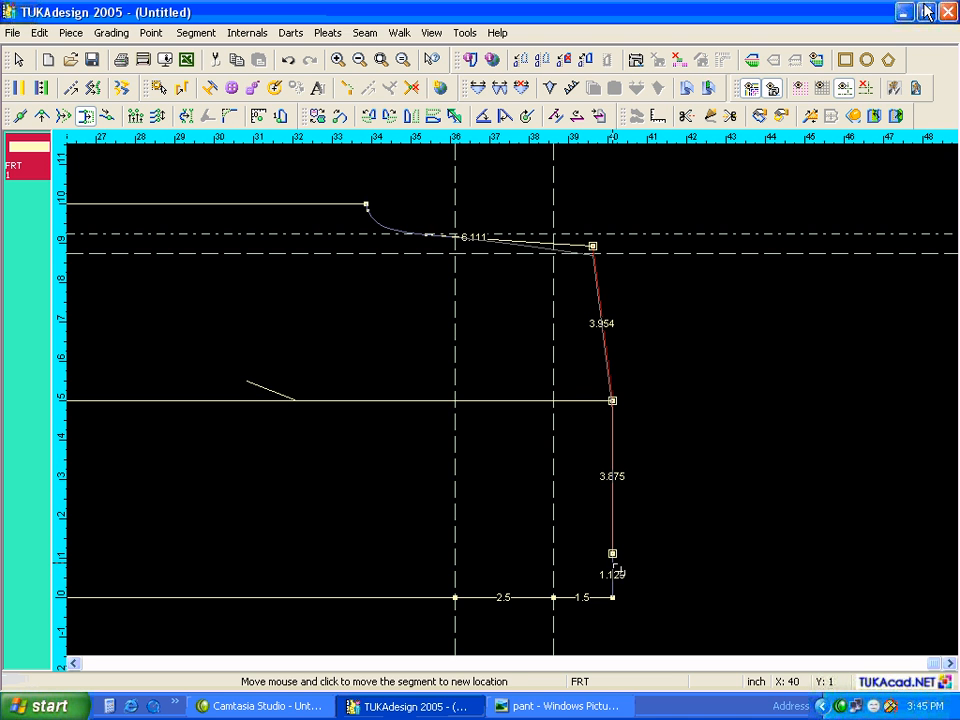
pyautogui.click(615, 566)
pyautogui.moveTo(632, 171); pyautogui.dragTo(681, 222)
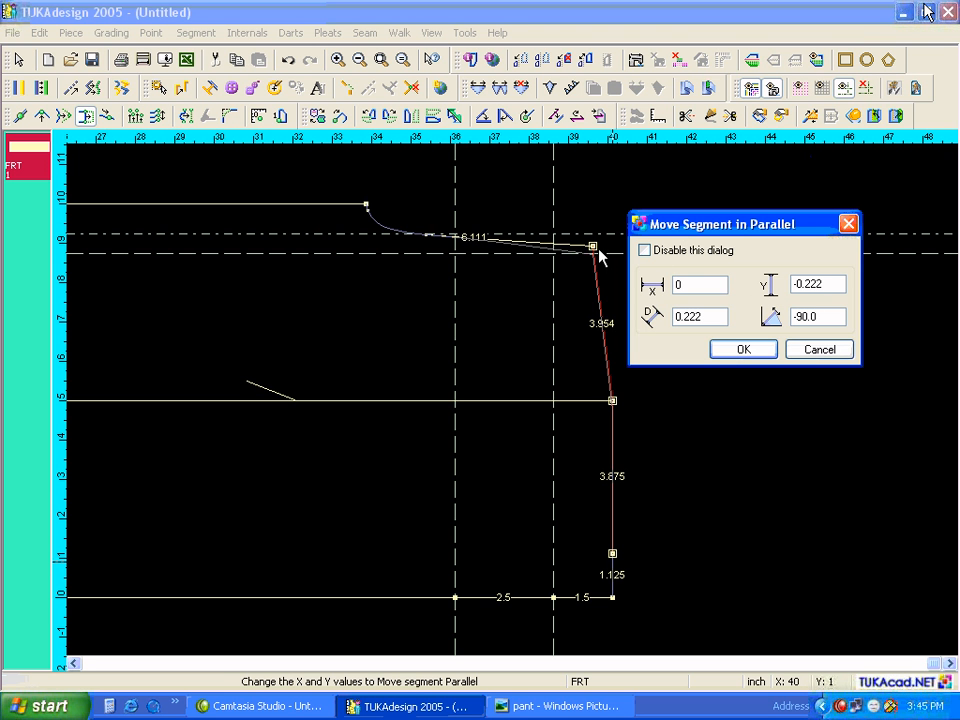
pyautogui.click(740, 350)
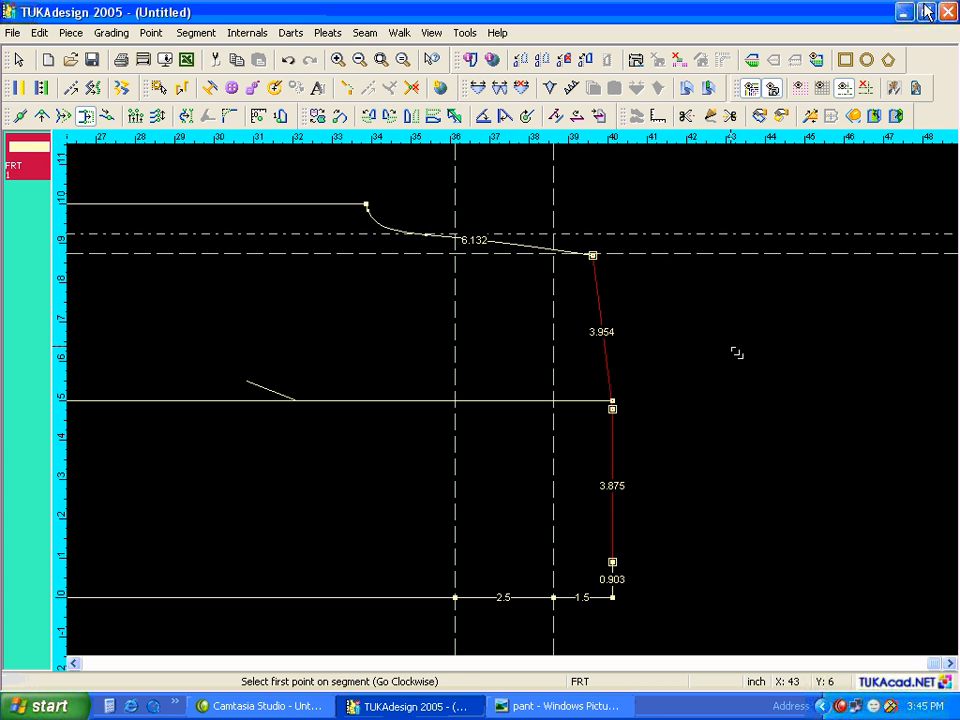
pyautogui.press('Escape')
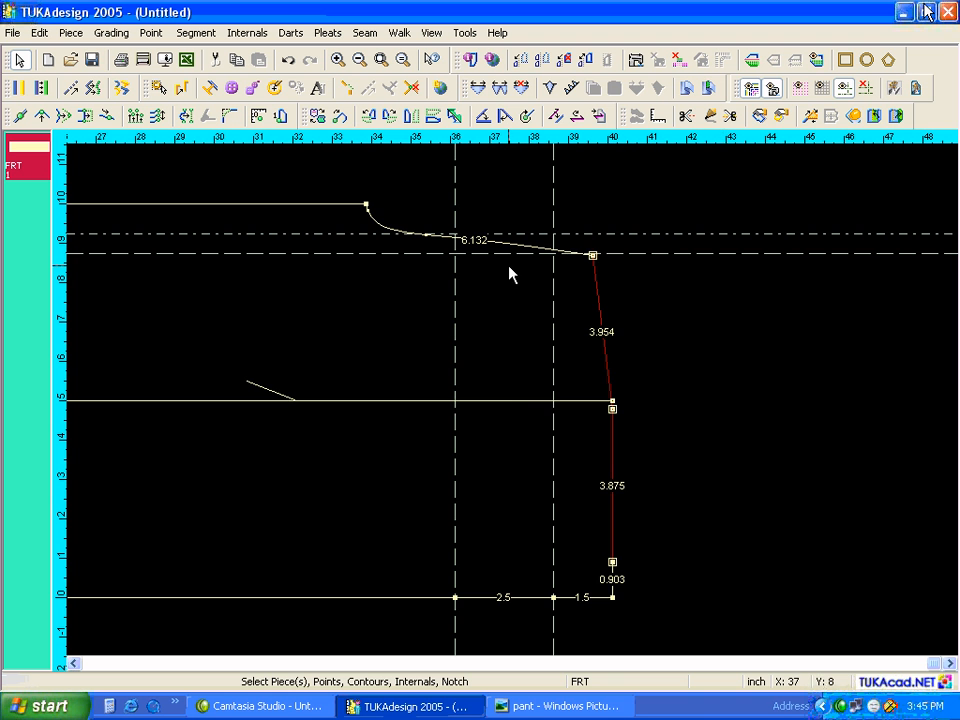
# Add two grading points on the front rise where the vertical guide lines cross it.
pyautogui.scroll(10, 510, 260)
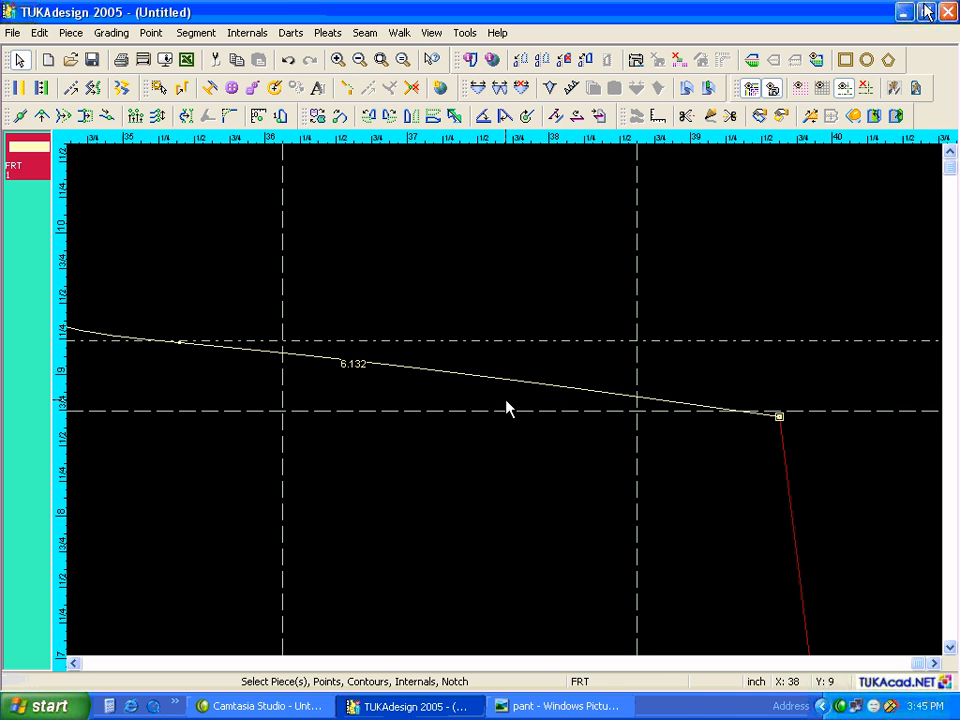
pyautogui.click(21, 116)
pyautogui.click(282, 353)
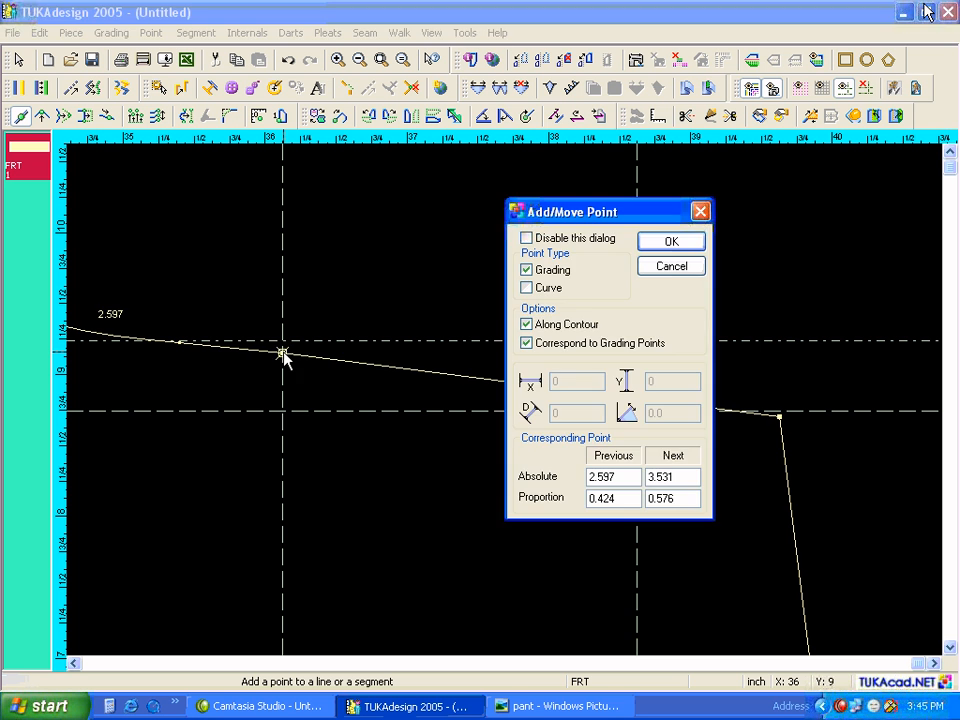
pyautogui.click(649, 242)
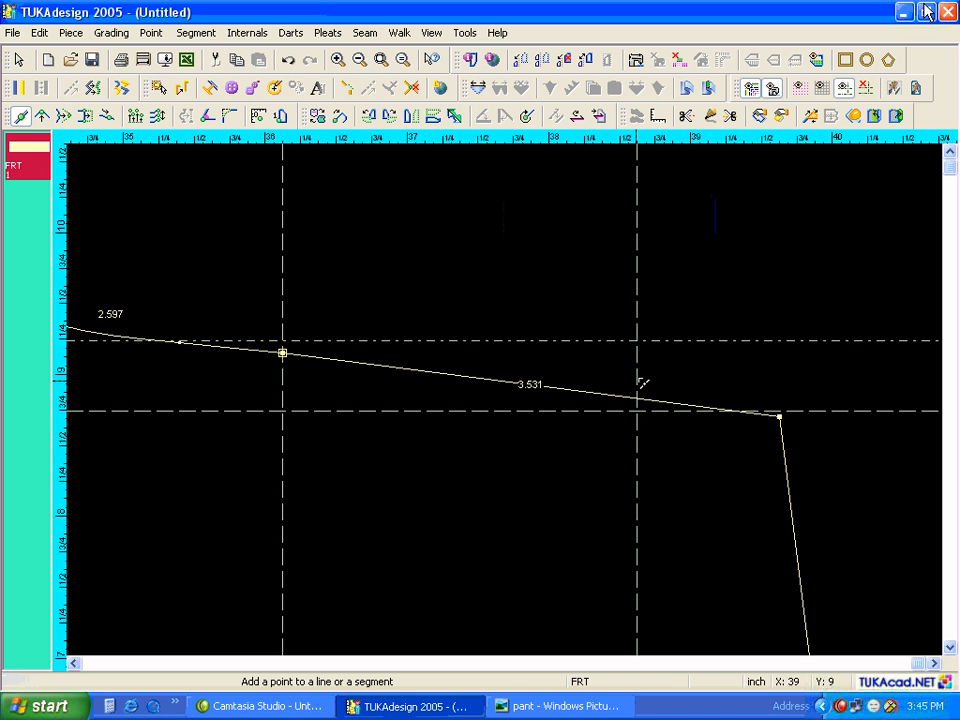
pyautogui.click(640, 403)
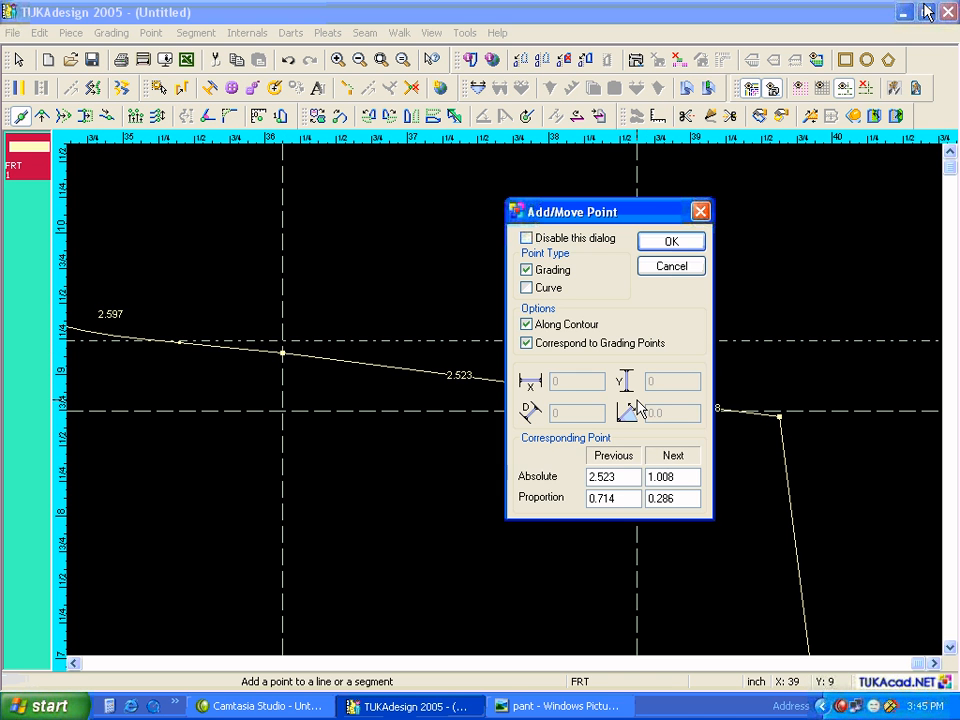
pyautogui.click(670, 245)
pyautogui.press('Home')
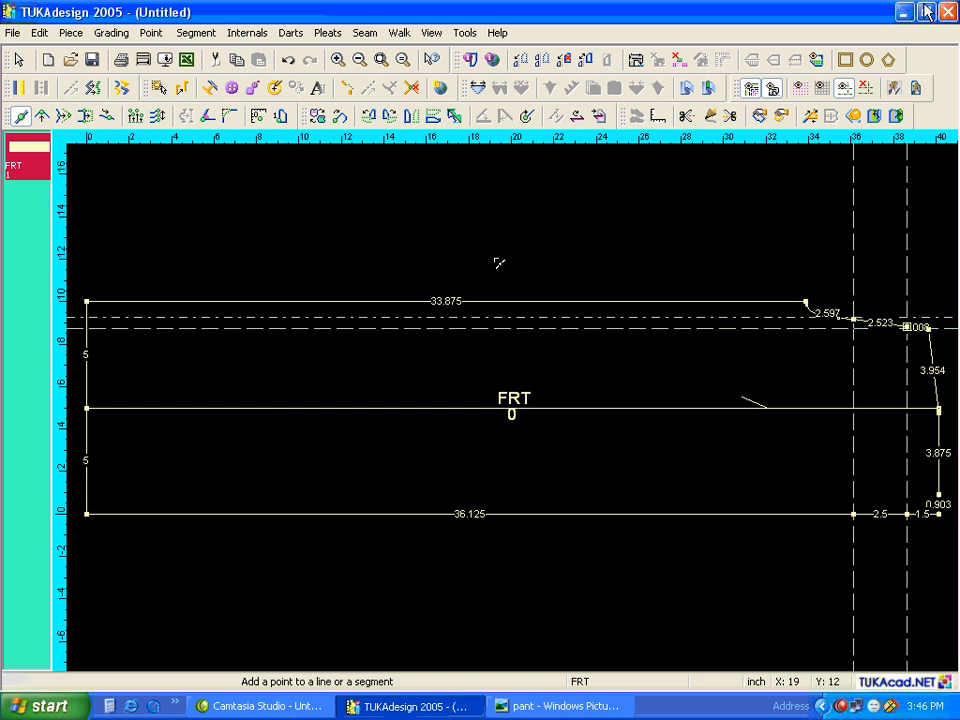
pyautogui.press('Escape')
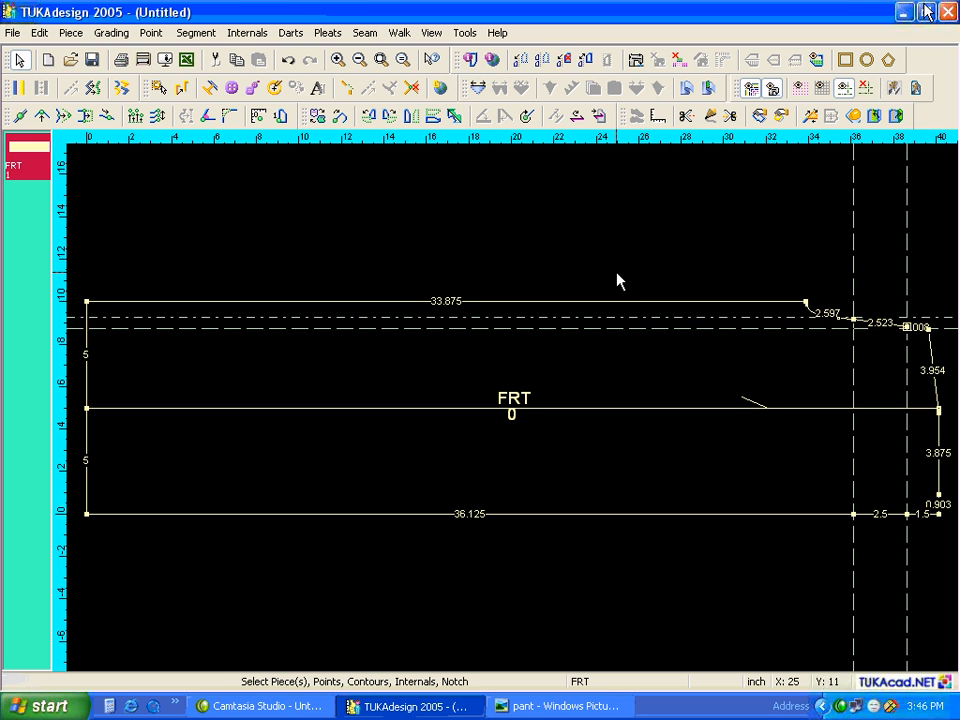
# Hide the segment lengths and delete the corner point where the waist edge meets the side seam.
pyautogui.click(882, 330)
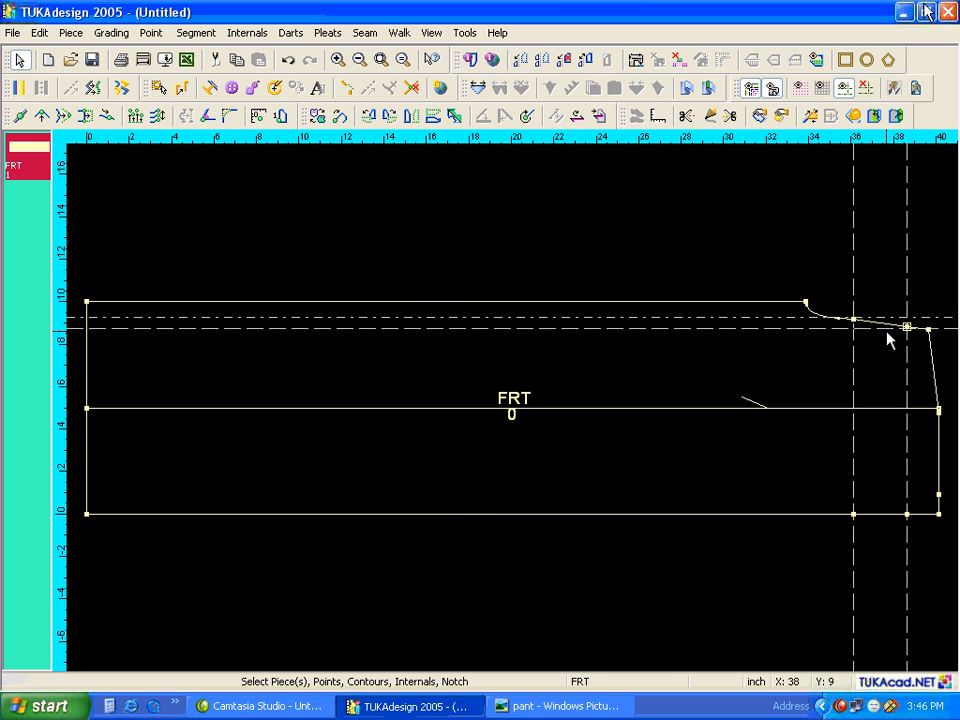
pyautogui.scroll(1, 888, 340)
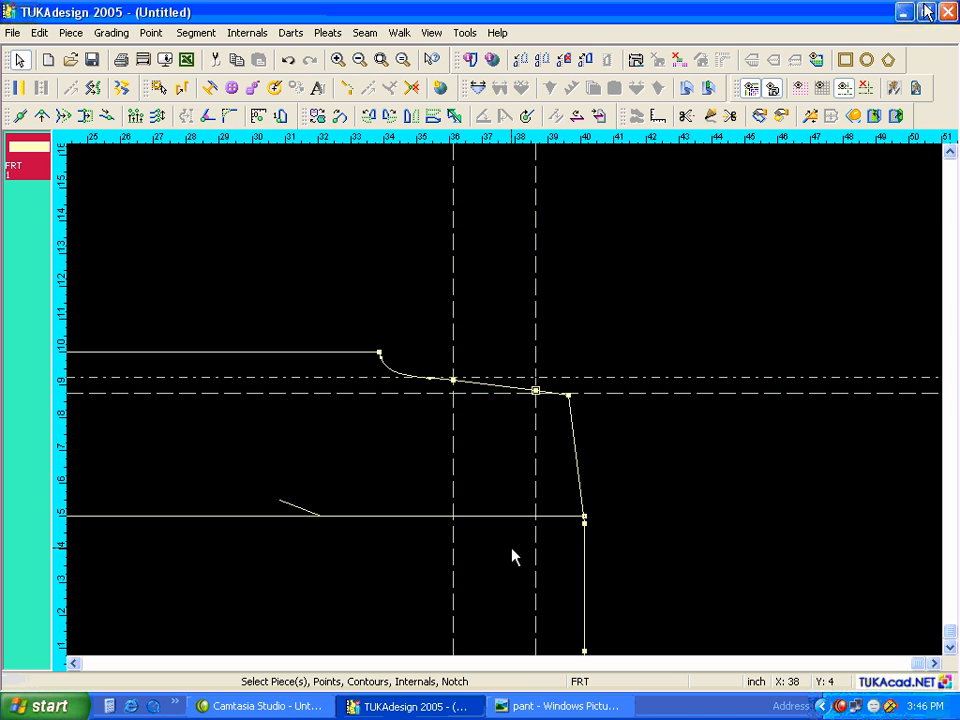
pyautogui.scroll(-3, 512, 549)
pyautogui.scroll(1, 515, 400)
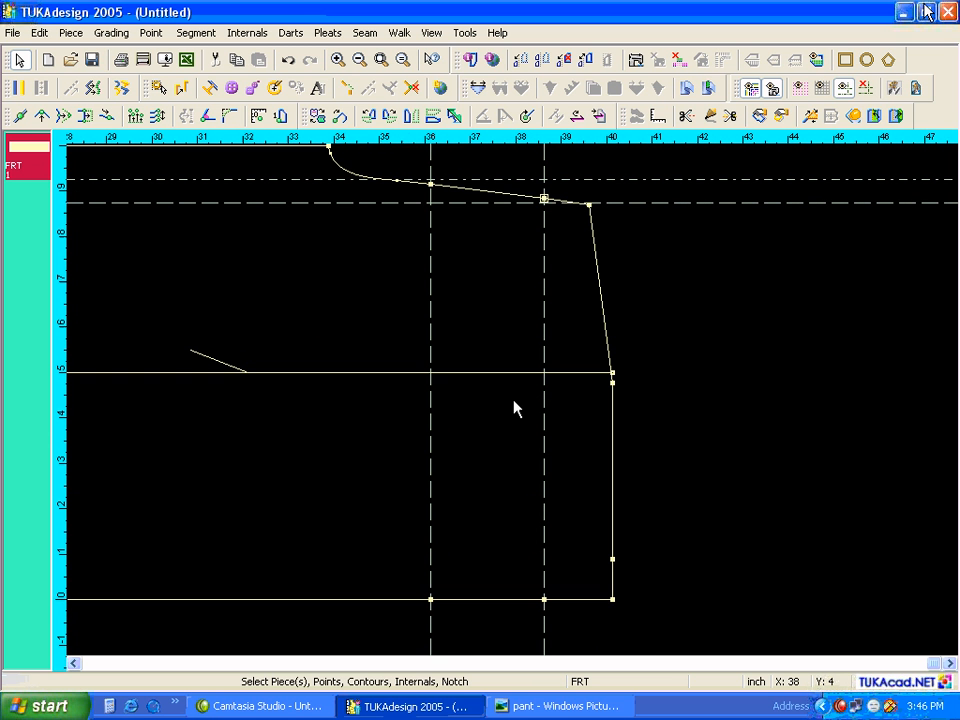
pyautogui.click(613, 599)
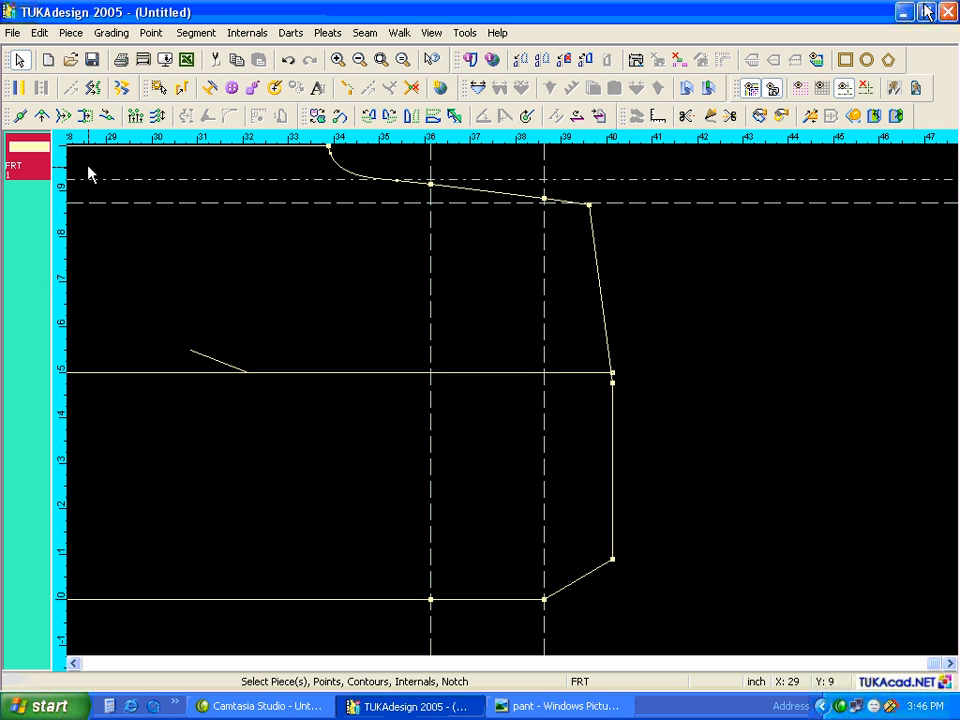
pyautogui.click(42, 115)
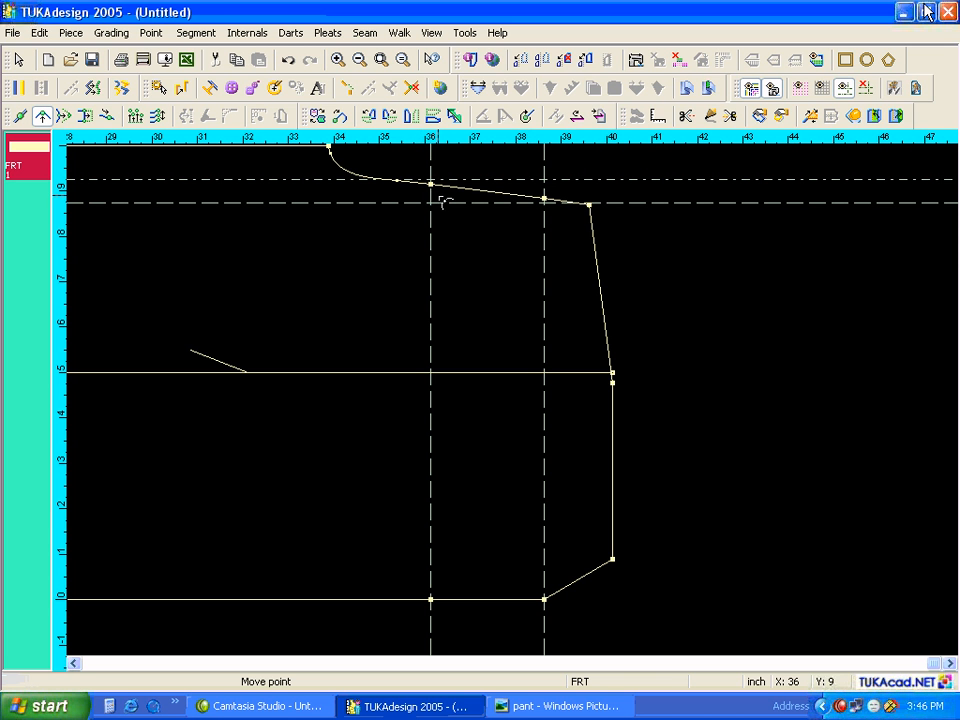
pyautogui.press('Escape')
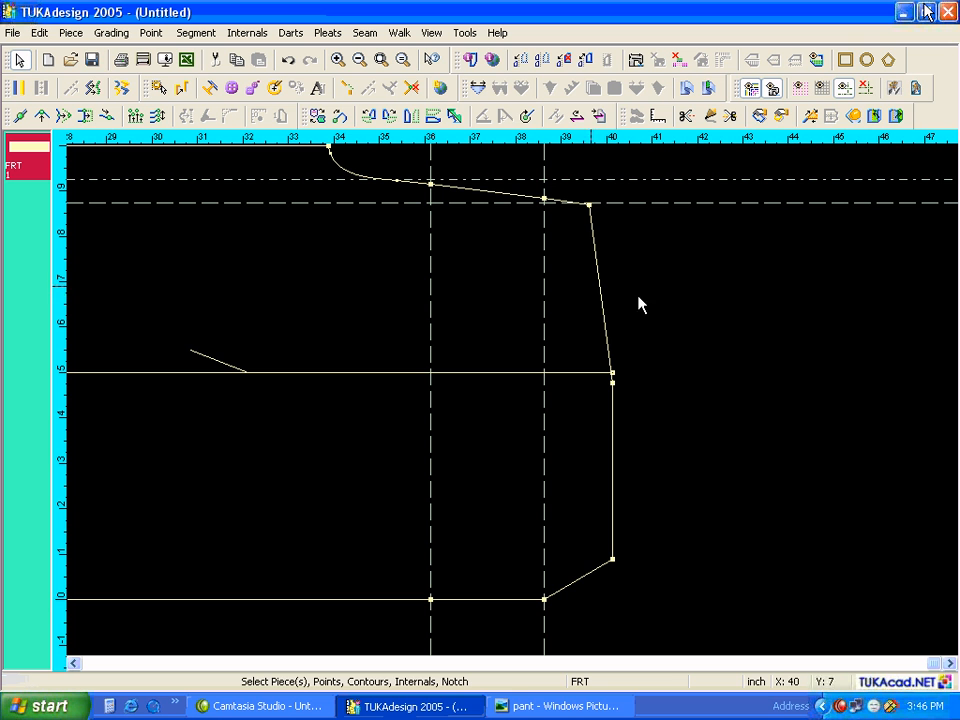
pyautogui.click(85, 115)
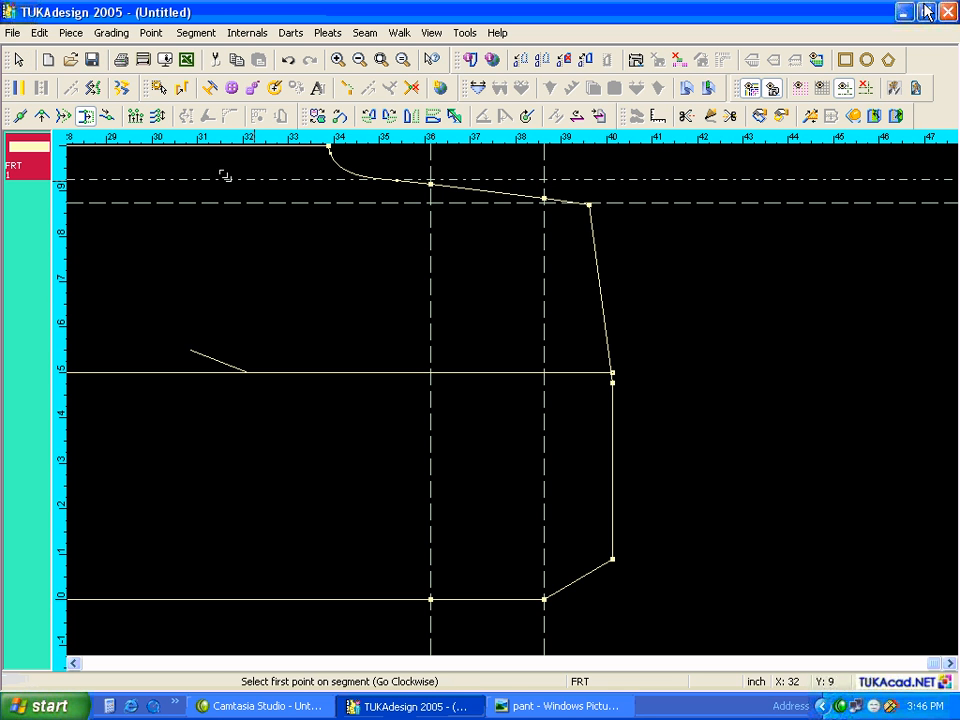
pyautogui.click(589, 204)
pyautogui.click(612, 559)
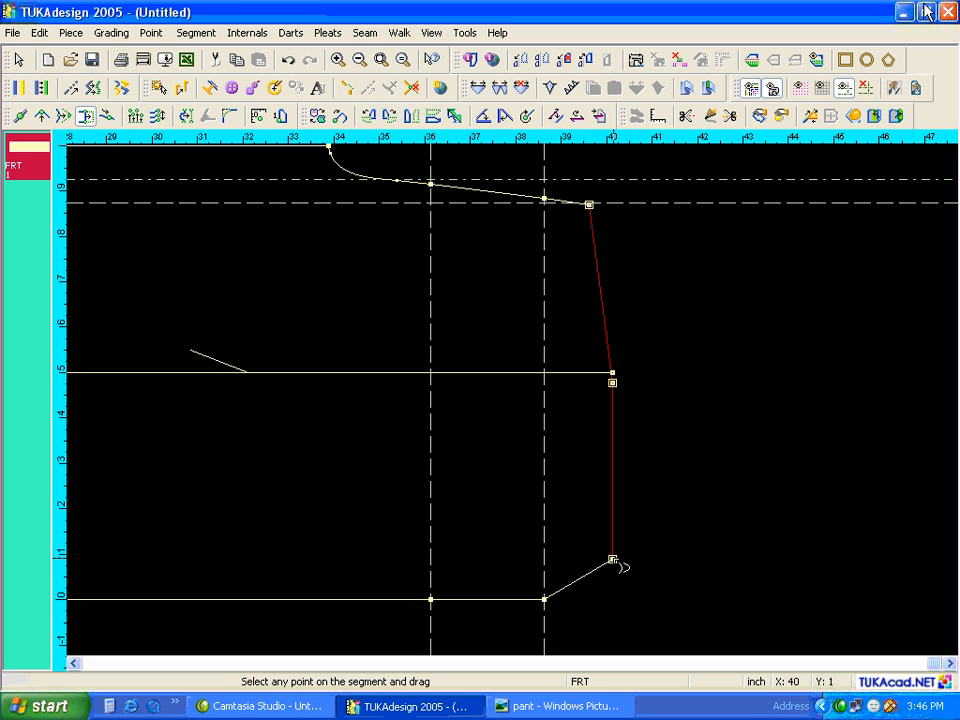
pyautogui.click(616, 564)
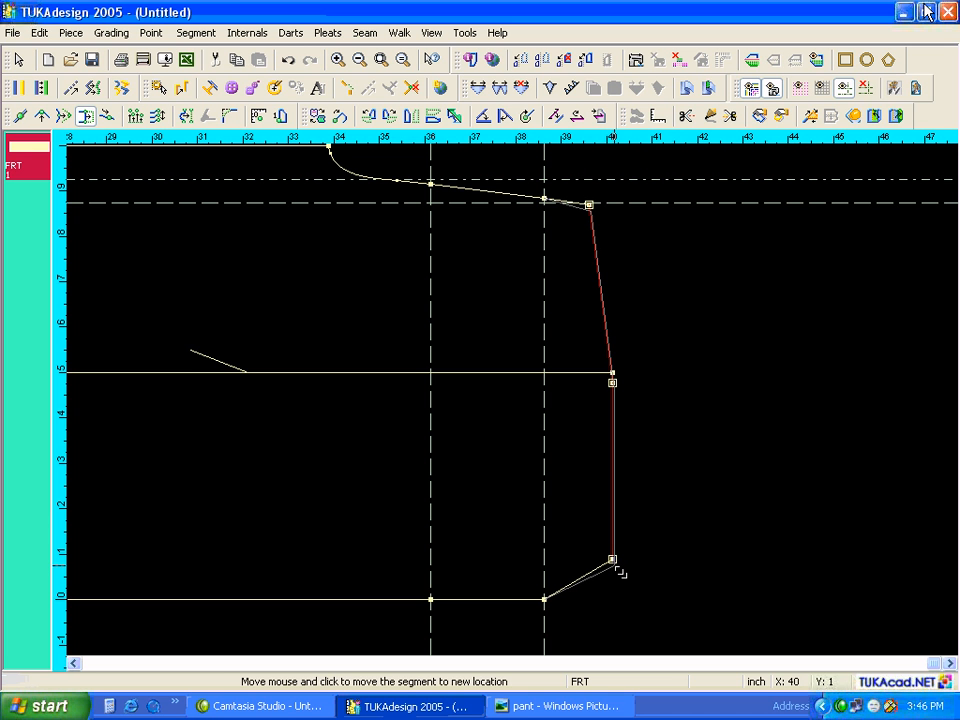
pyautogui.click(620, 572)
# Try a parallel move of the segment from the upper front rise point around the waist to the side, with X and Y at 0.
pyautogui.click(544, 199)
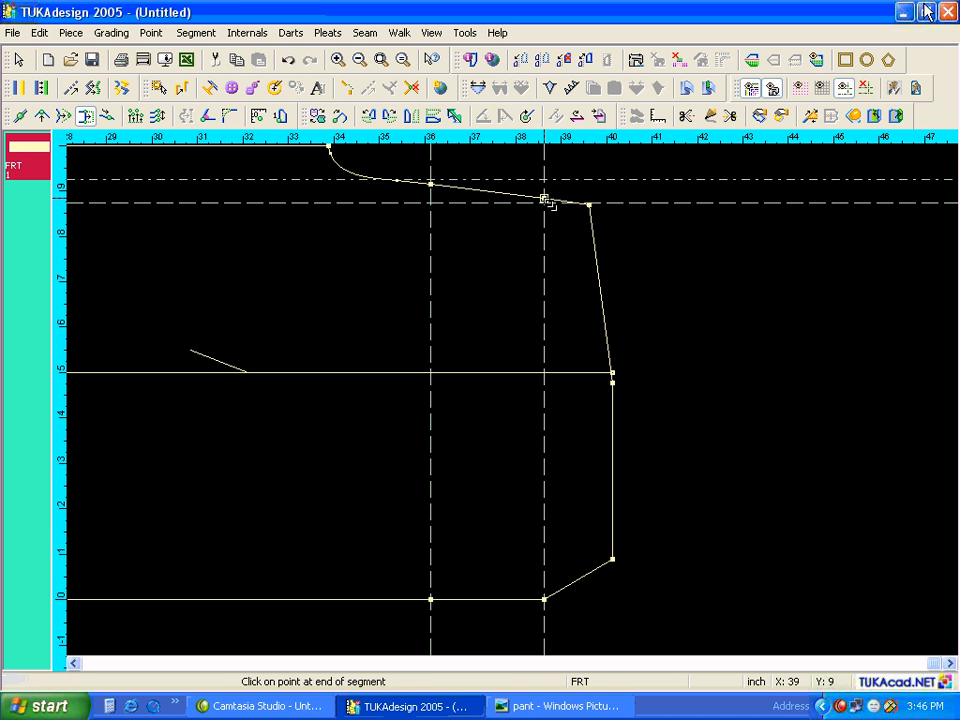
pyautogui.click(613, 560)
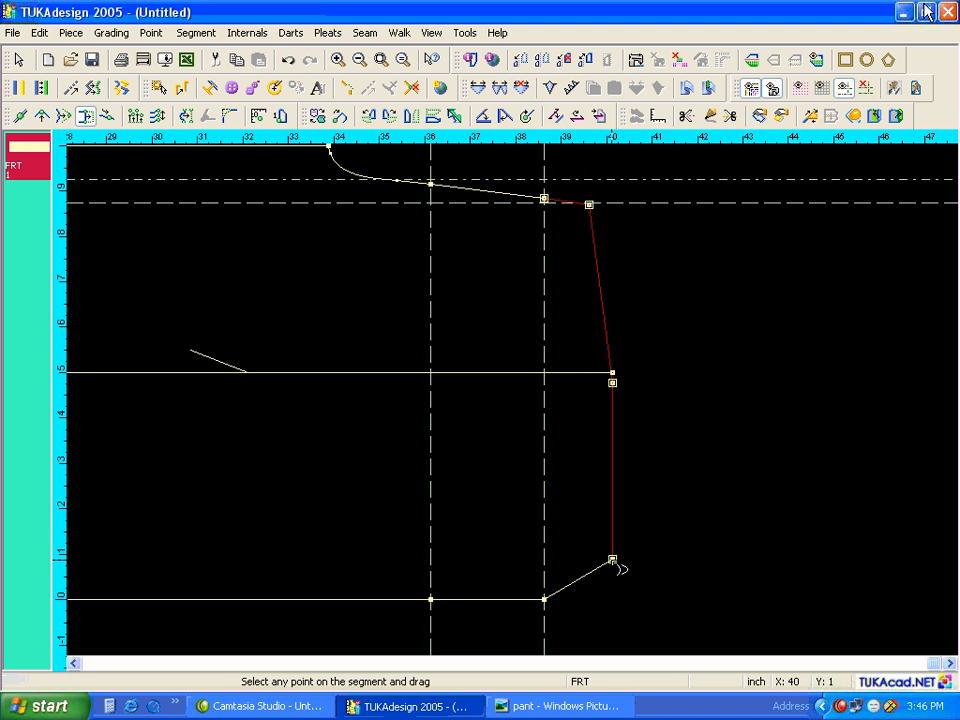
pyautogui.click(618, 566)
pyautogui.click(617, 570)
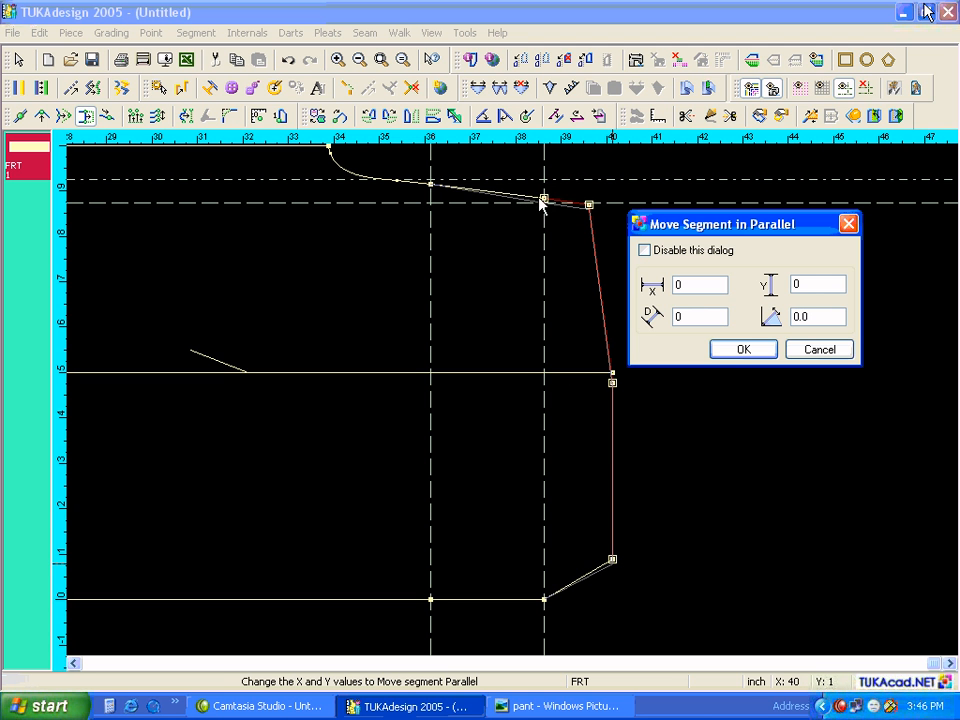
pyautogui.click(726, 349)
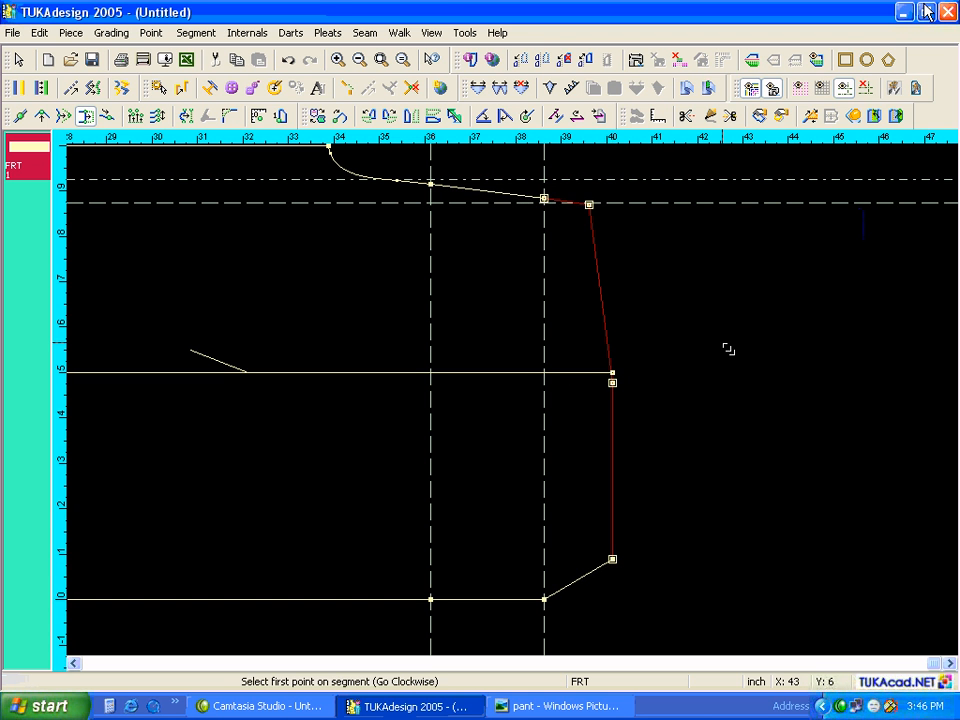
pyautogui.rightClick(579, 308)
pyautogui.click(596, 316)
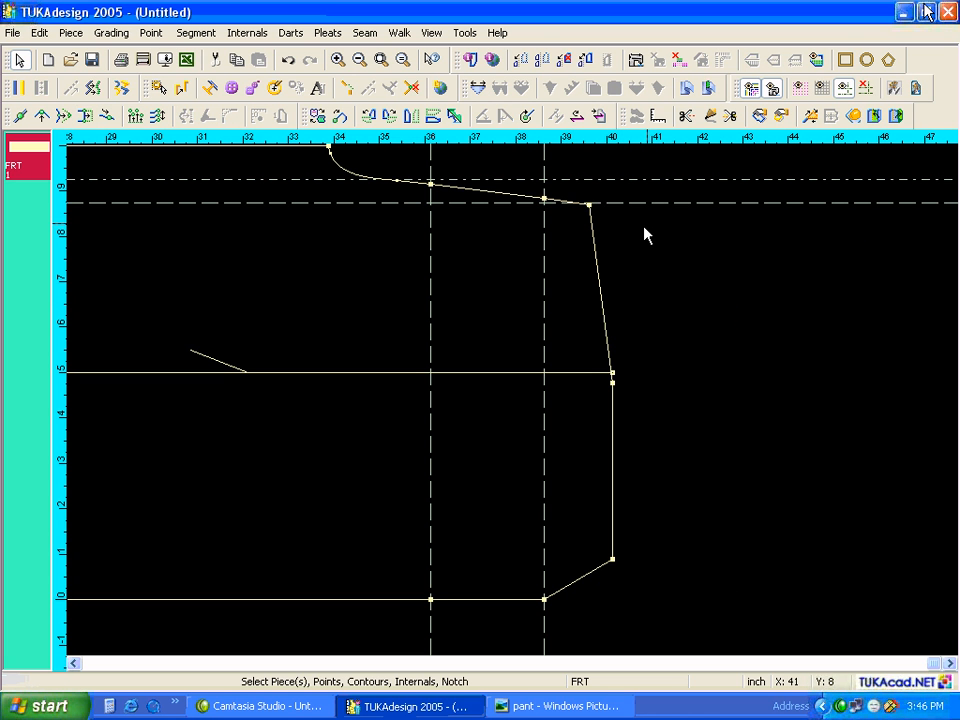
# Hide the guide lines and measure the front rise from the crotch point to the waist point.
pyautogui.click(865, 89)
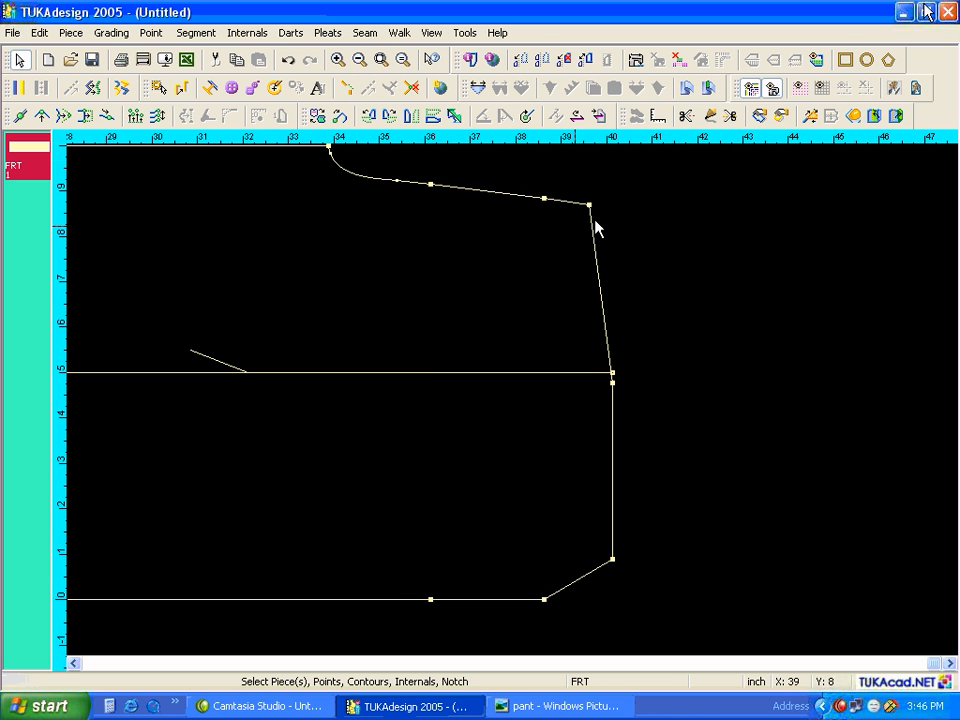
pyautogui.press('Home')
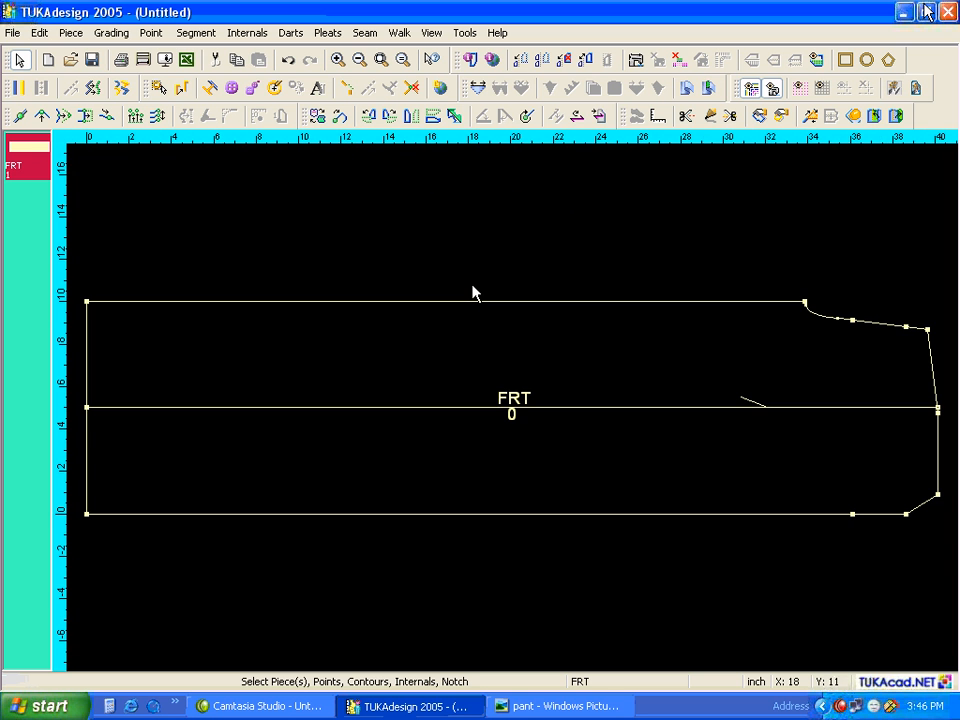
pyautogui.click(659, 116)
pyautogui.click(804, 301)
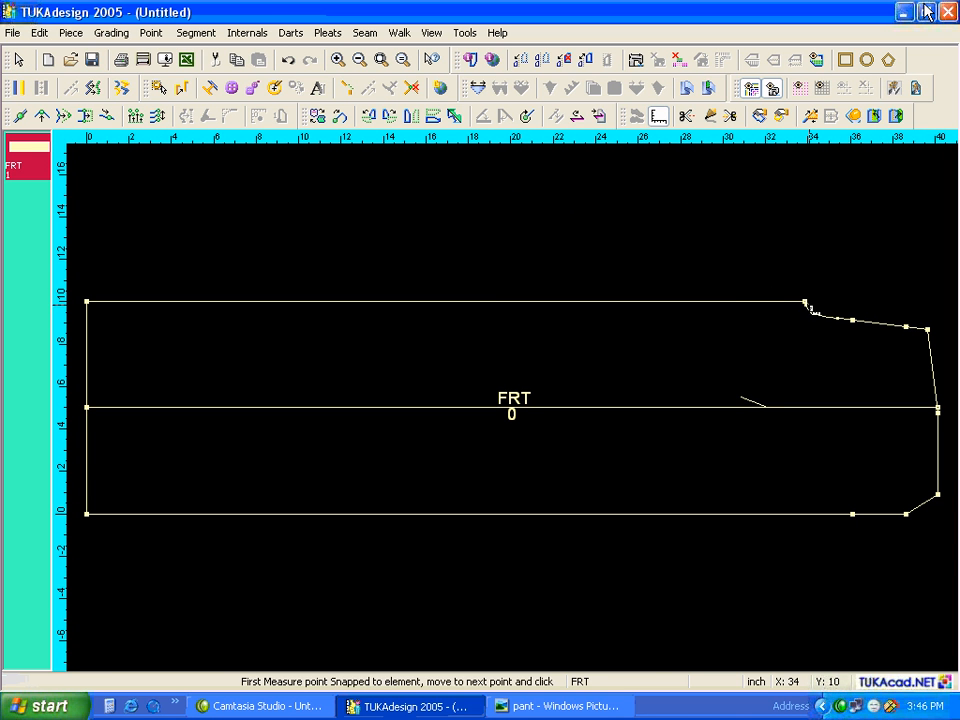
pyautogui.click(926, 330)
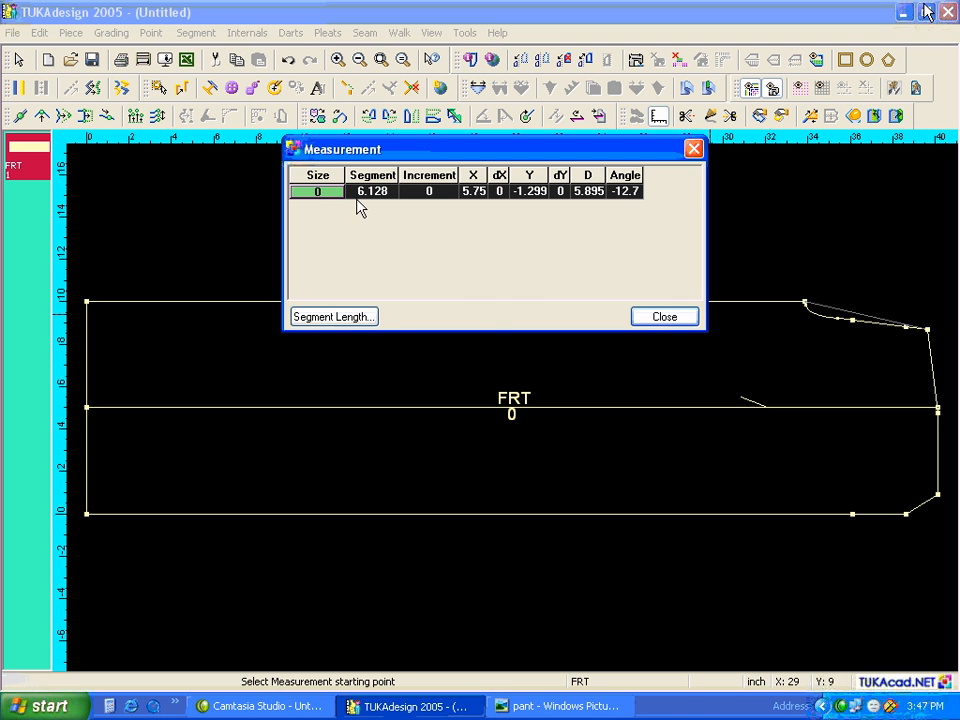
pyautogui.click(520, 705)
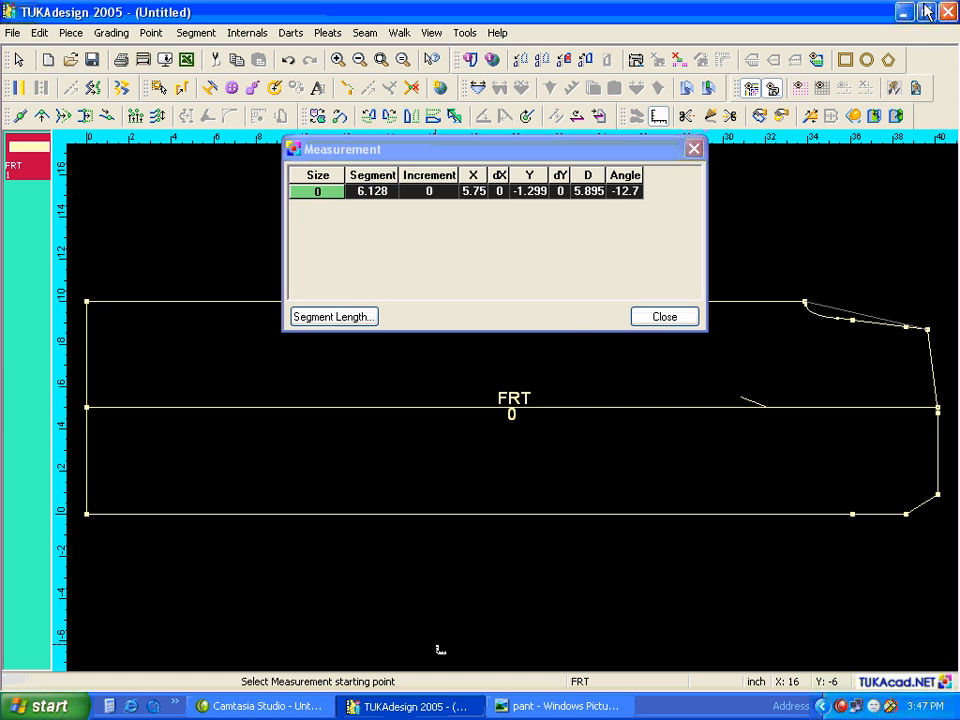
# Set the front rise segment length to 6.125 with the 1-Horizontal extend method and leave the measuring tool.
pyautogui.click(340, 318)
pyautogui.click(393, 390)
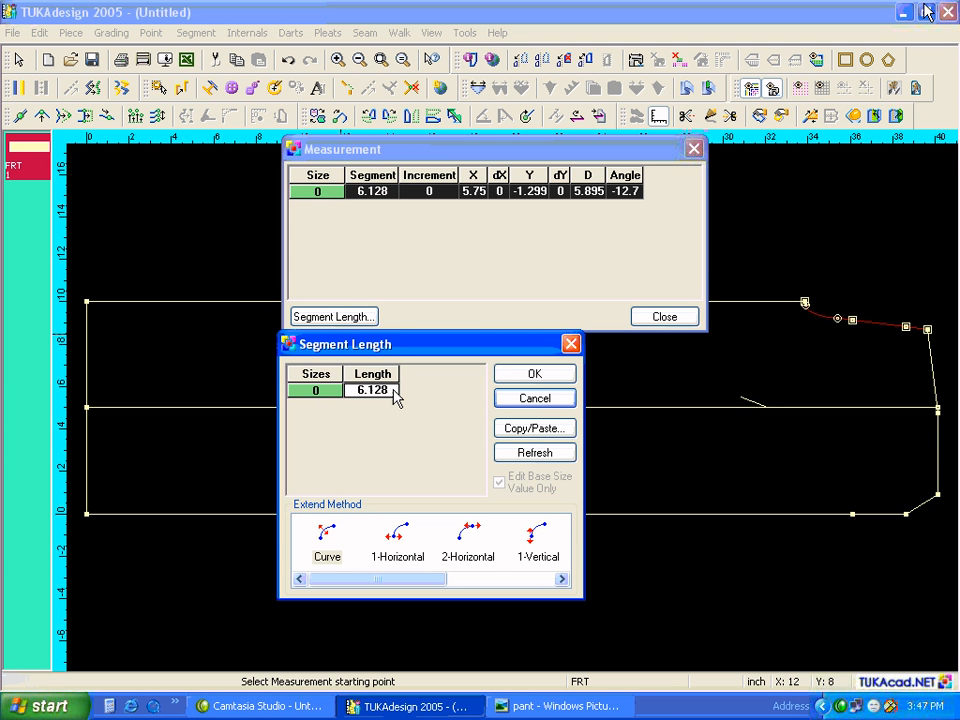
pyautogui.press('BackSpace')
pyautogui.press('BackSpace')
pyautogui.press('BackSpace')
pyautogui.press('BackSpace')
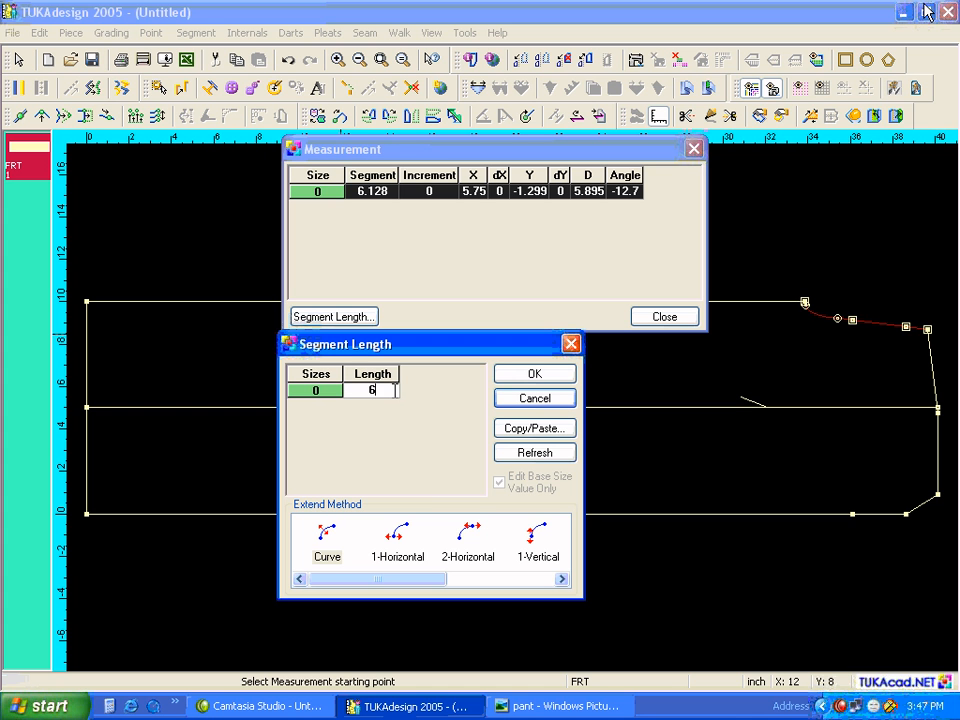
pyautogui.write('.125')
pyautogui.click(400, 533)
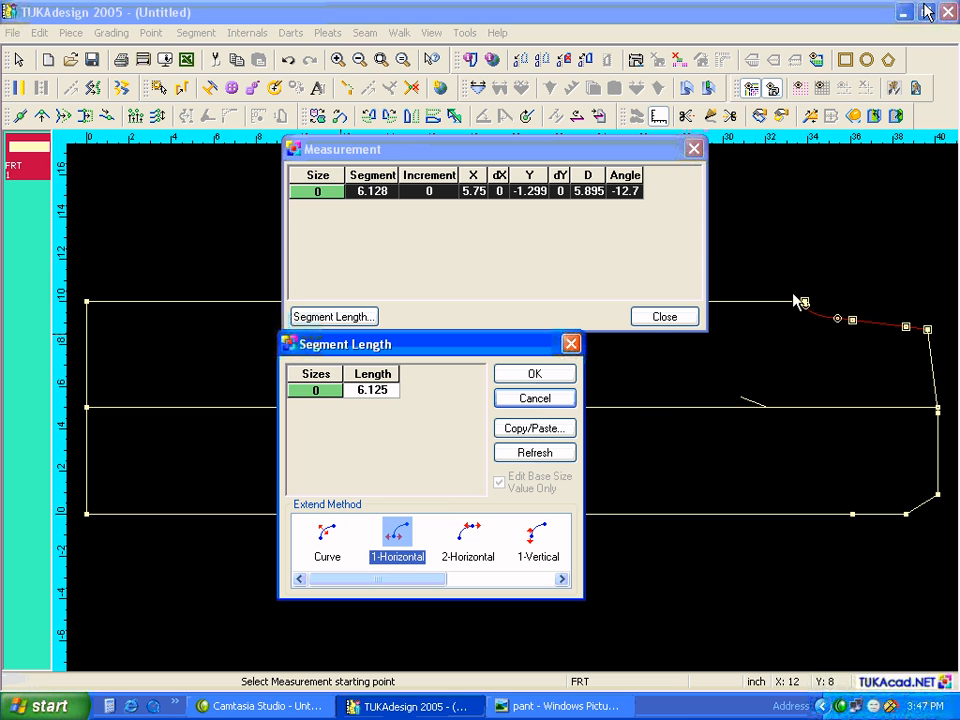
pyautogui.click(553, 378)
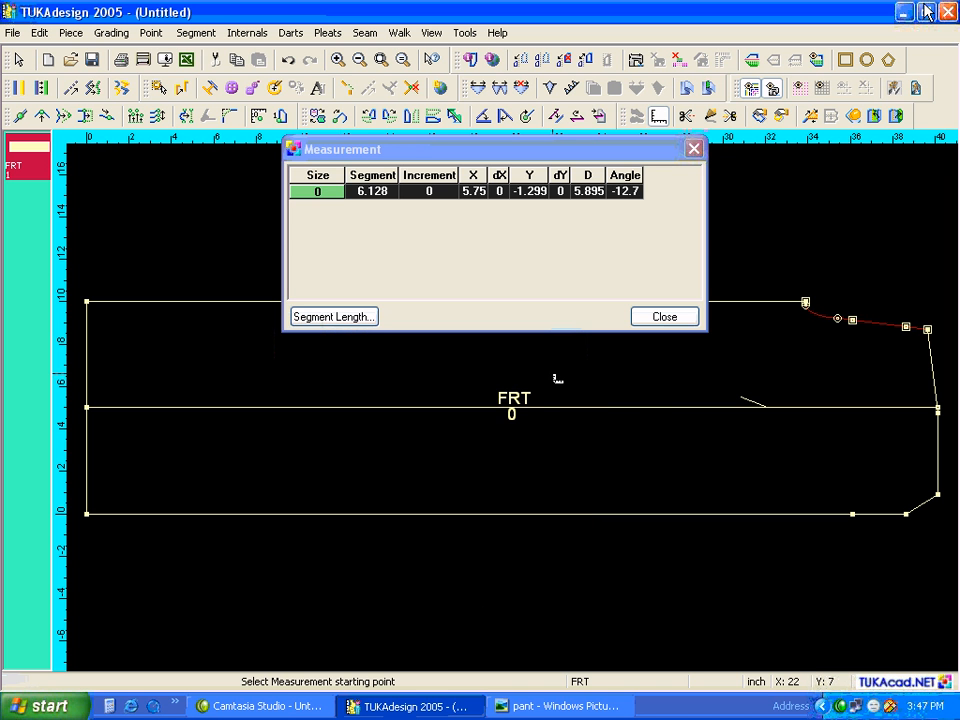
pyautogui.click(673, 317)
pyautogui.scroll(1, 840, 318)
pyautogui.scroll(3, 507, 405)
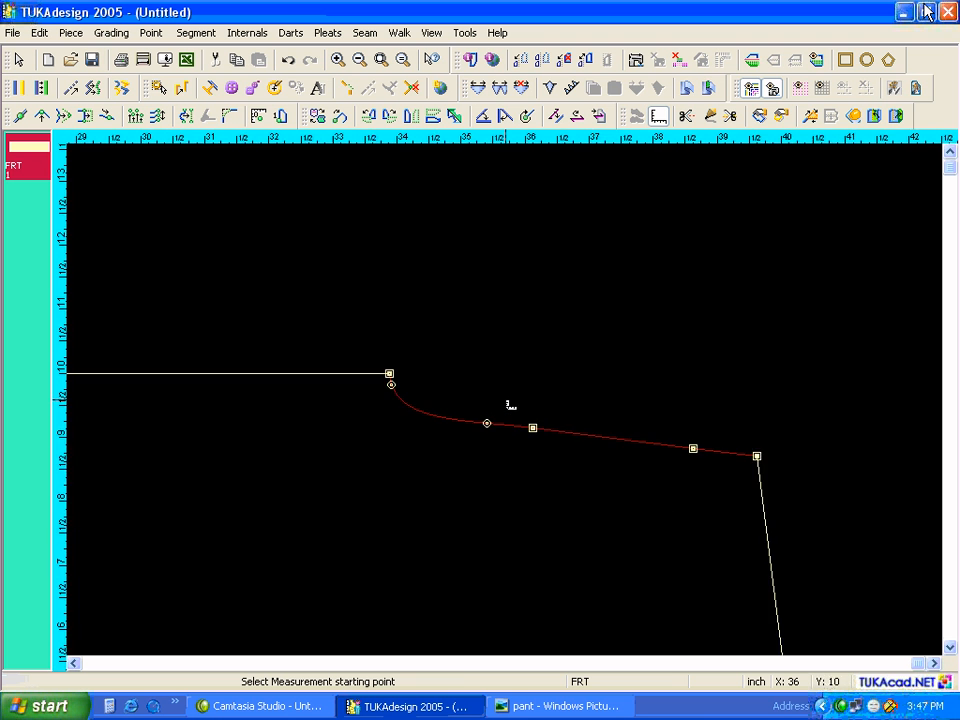
pyautogui.rightClick(500, 485)
pyautogui.click(496, 485)
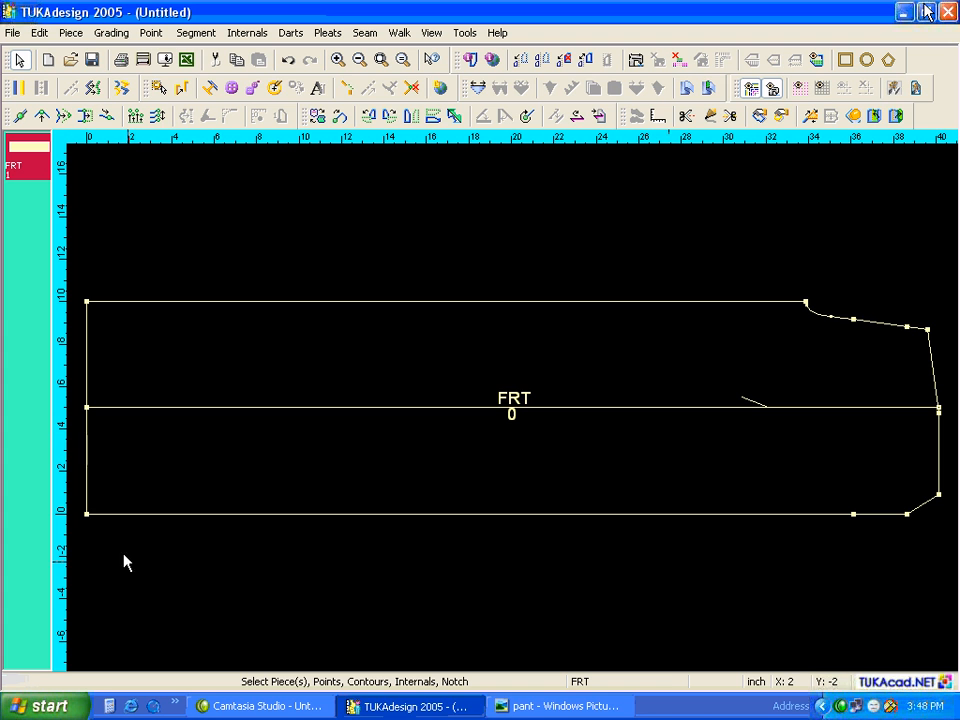
# Check the knee position in the pant spec sheet and place a vertical guide line offset -13 from the crotch point.
pyautogui.click(541, 712)
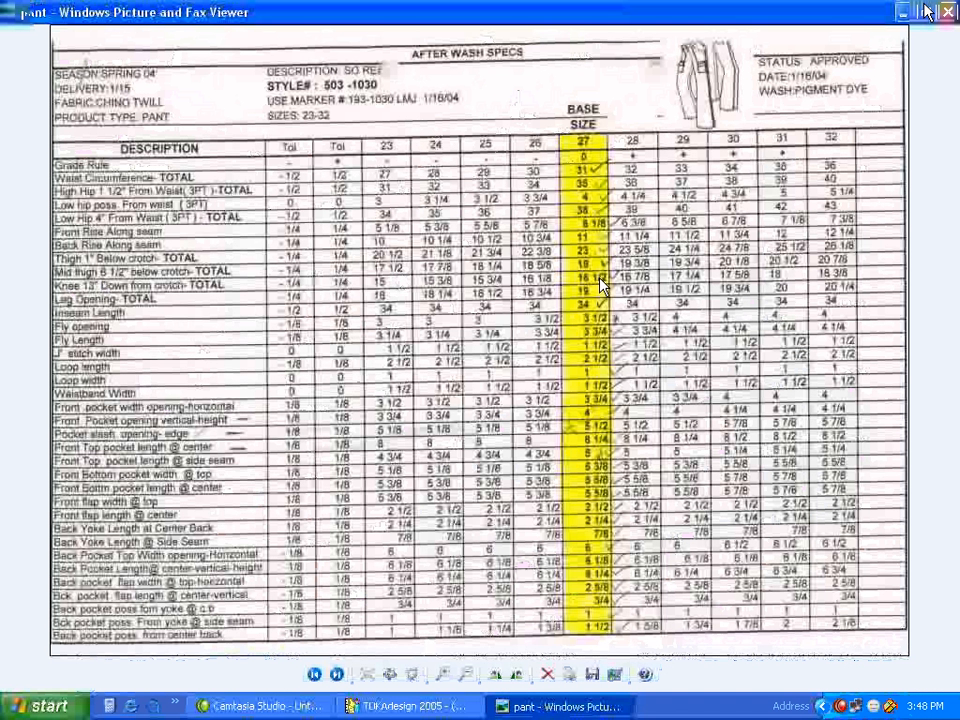
pyautogui.click(437, 708)
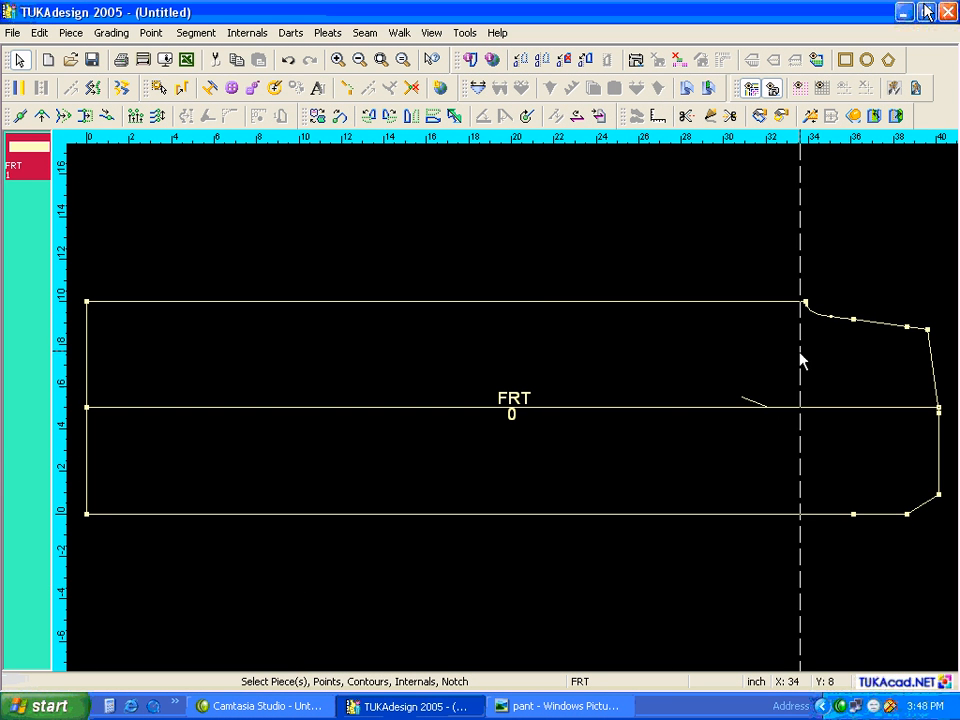
pyautogui.click(806, 285)
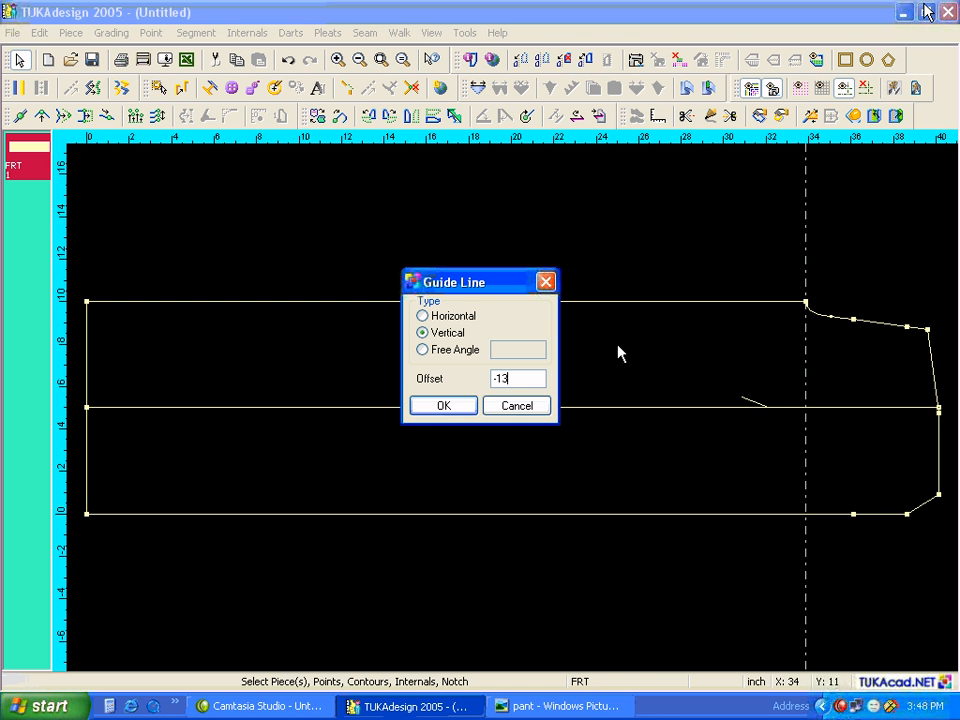
pyautogui.click(453, 410)
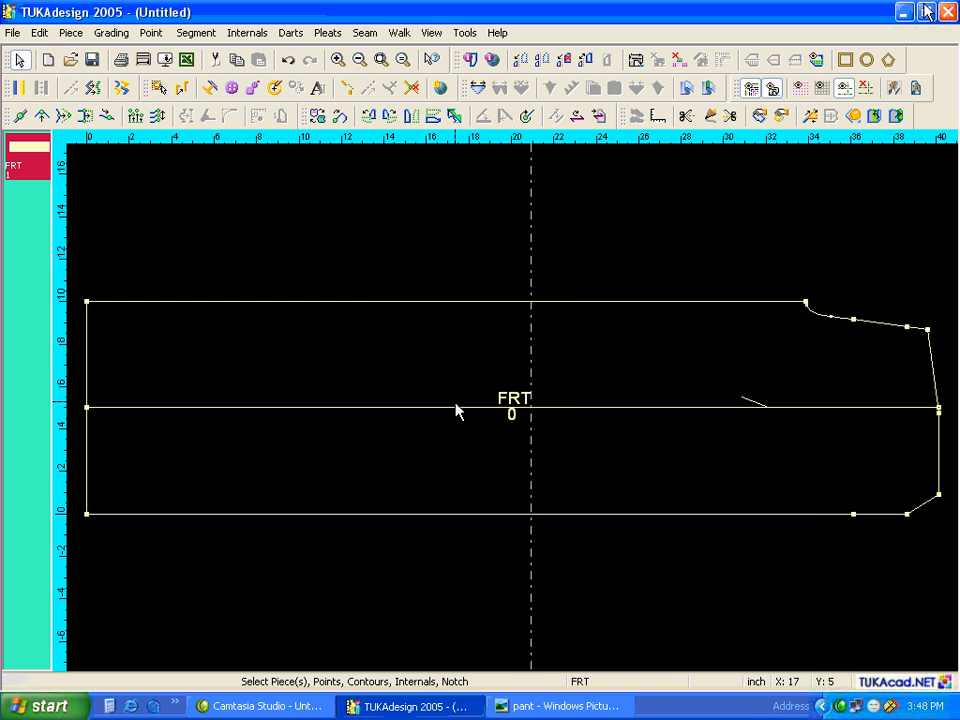
# Add grading points on the inseam and the side seam where the knee guide line crosses them, and remove the guide line.
pyautogui.click(20, 115)
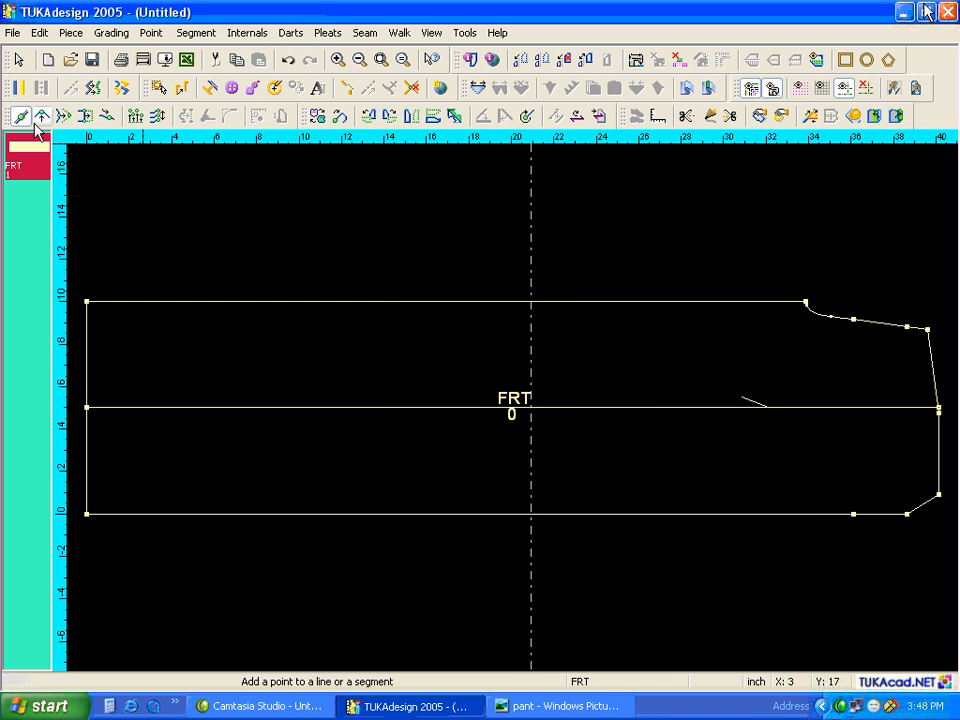
pyautogui.click(531, 301)
pyautogui.moveTo(553, 222); pyautogui.dragTo(600, 210)
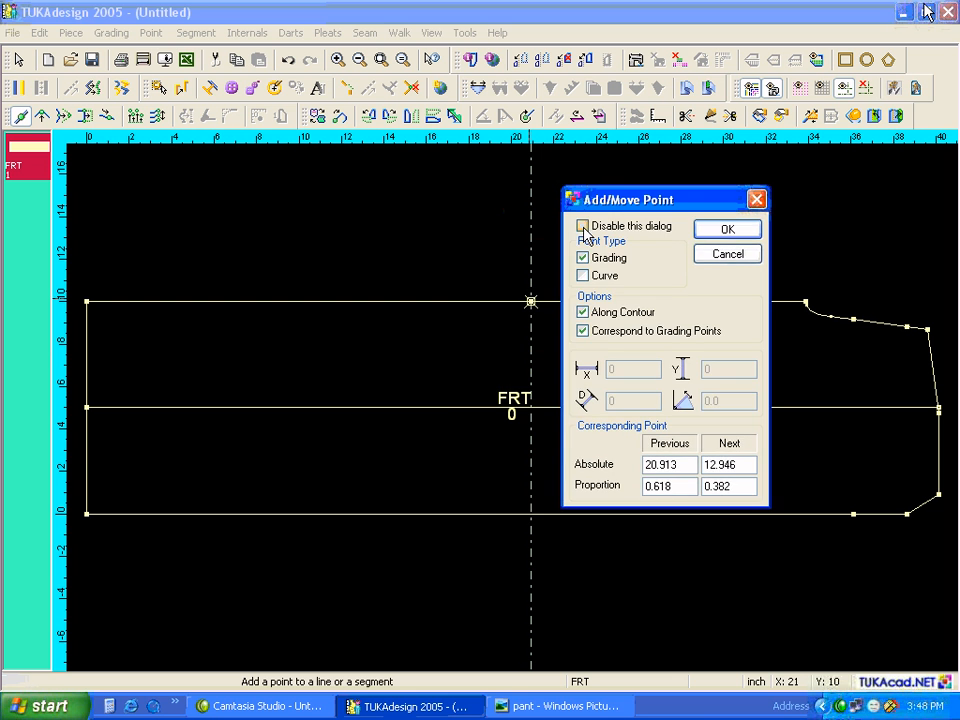
pyautogui.click(724, 231)
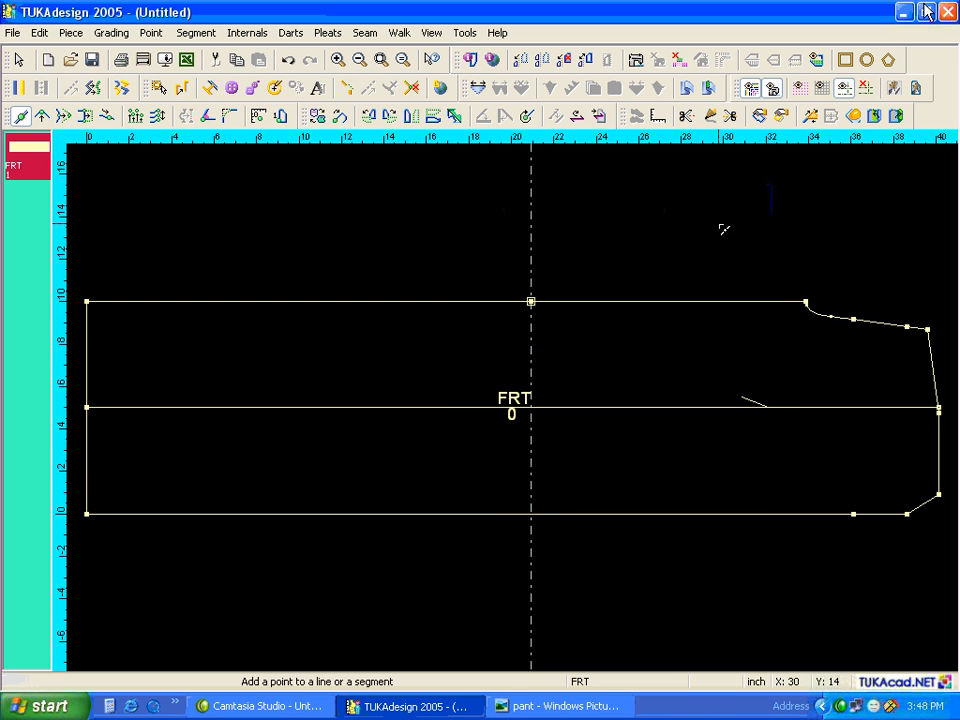
pyautogui.click(531, 514)
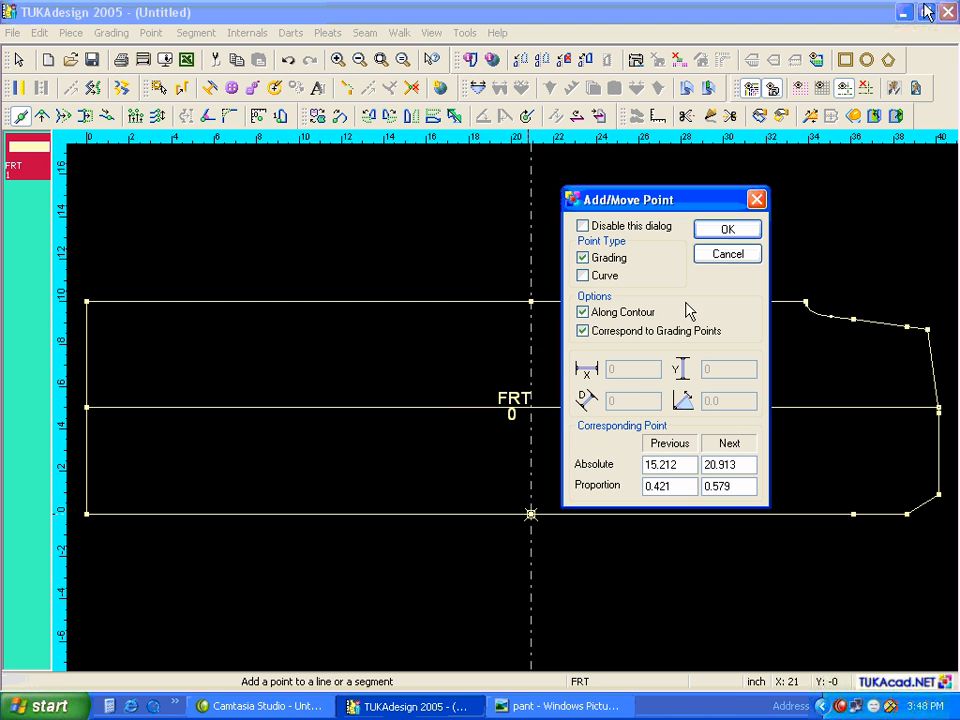
pyautogui.click(720, 233)
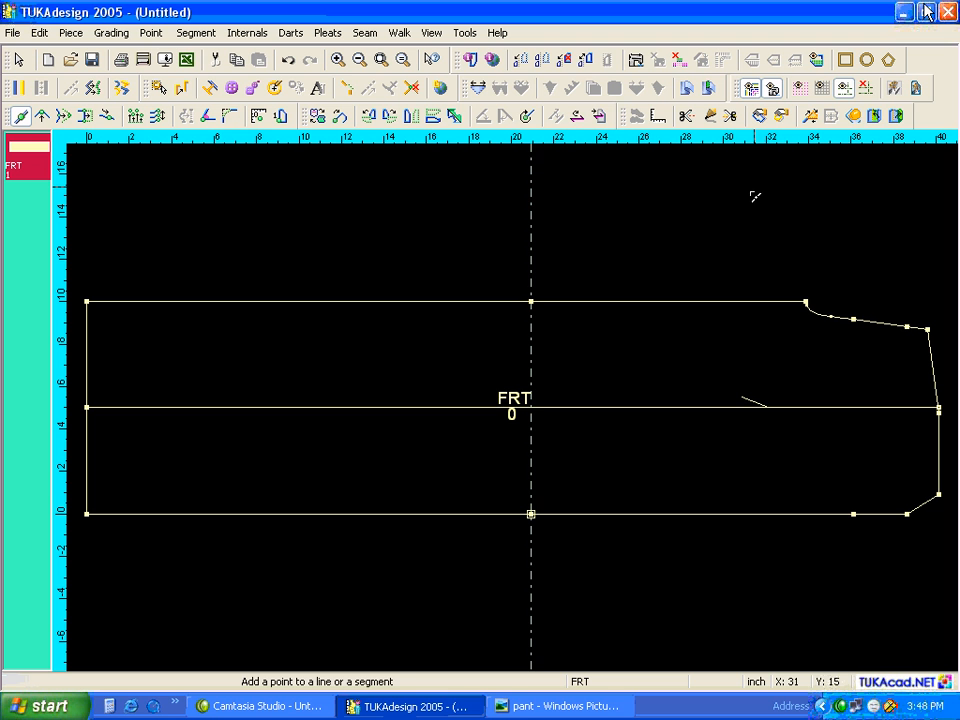
pyautogui.click(868, 91)
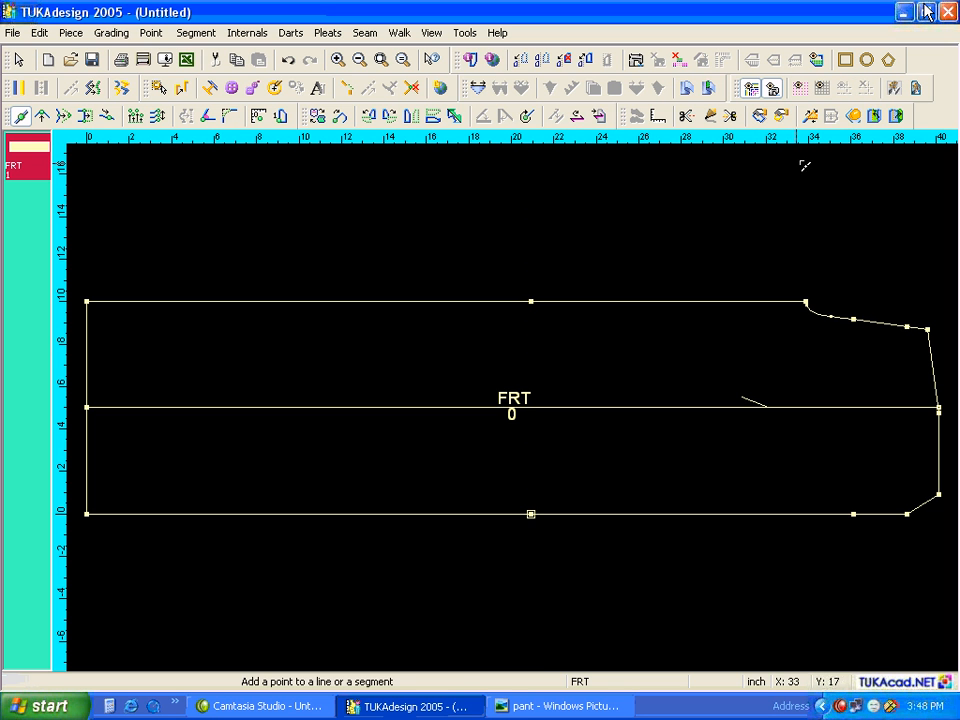
pyautogui.rightClick(664, 328)
pyautogui.click(700, 337)
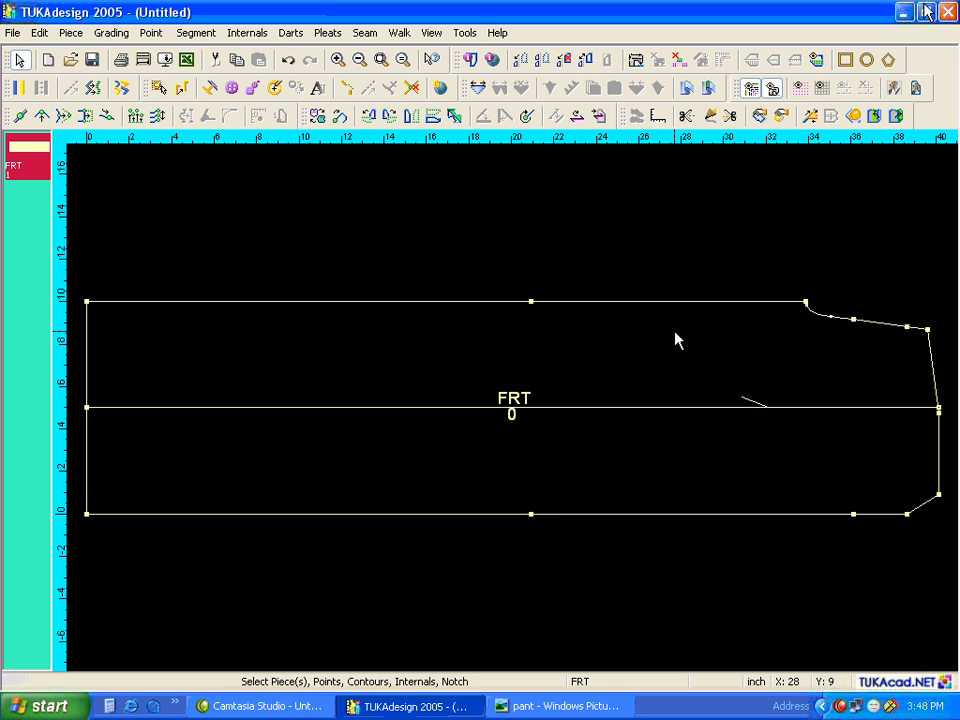
# Check the knee measurement in the spec sheet and move the inseam knee point by X 0 and Y -1.25.
pyautogui.click(559, 706)
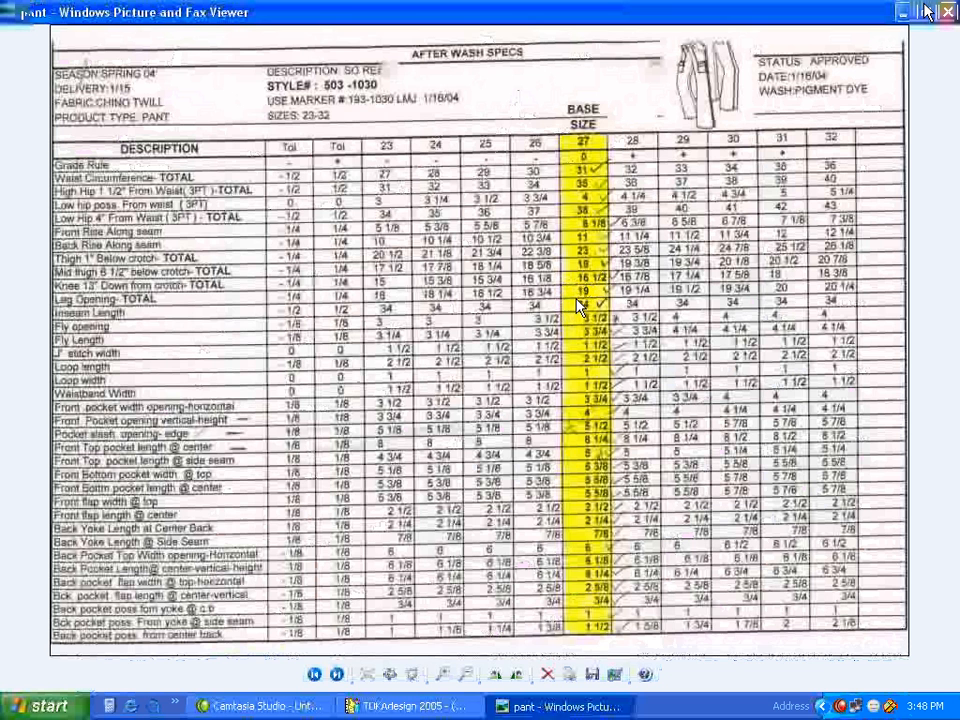
pyautogui.click(467, 706)
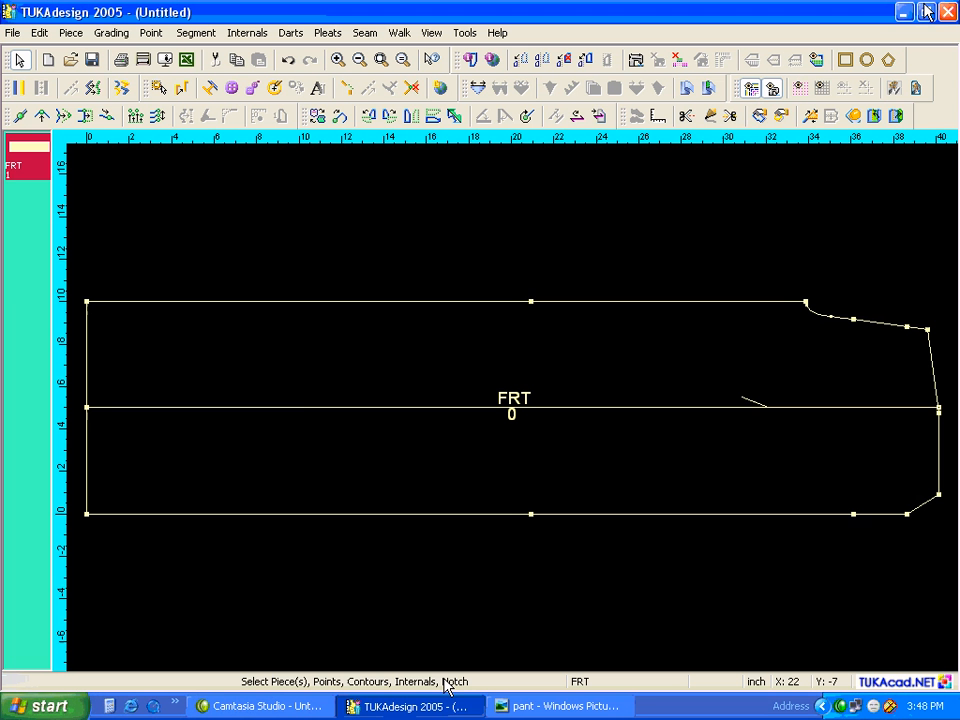
pyautogui.click(42, 116)
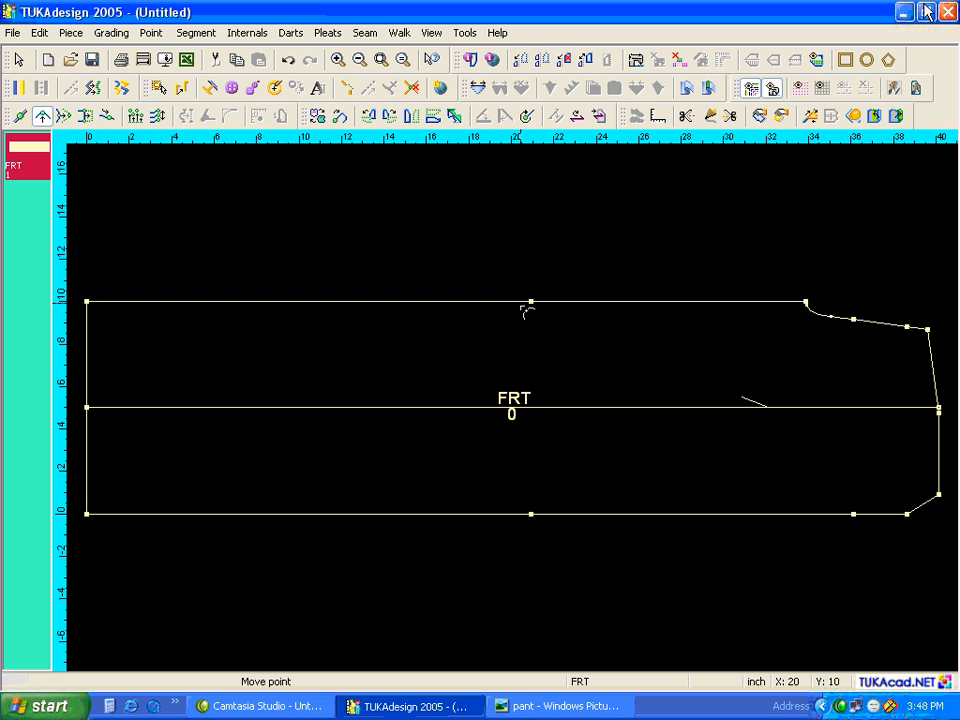
pyautogui.click(531, 301)
pyautogui.click(531, 326)
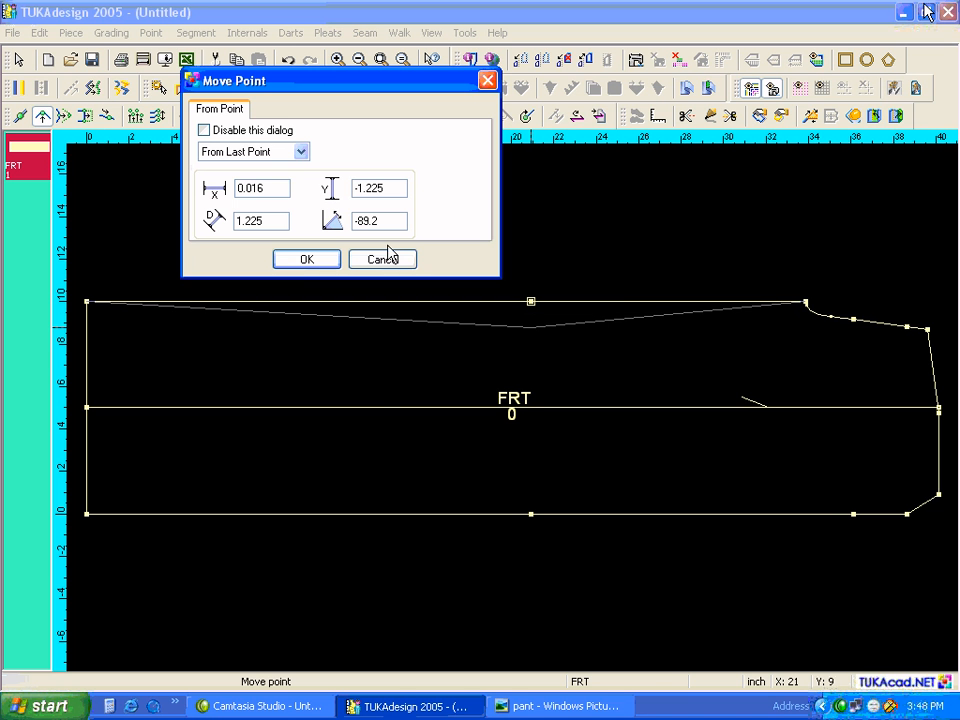
pyautogui.doubleClick(241, 187)
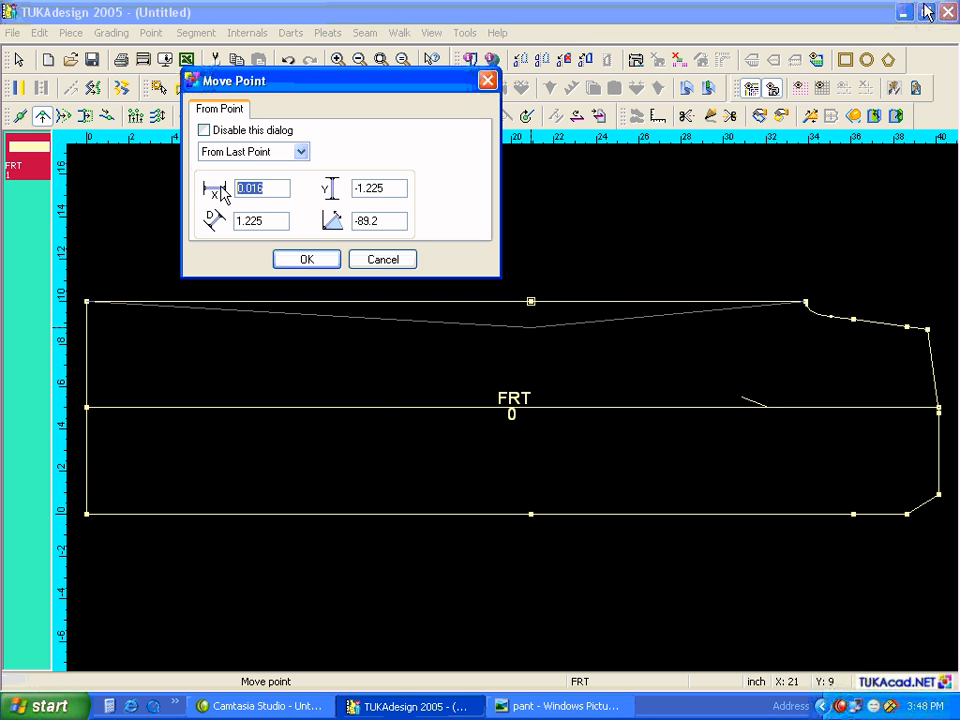
pyautogui.write('0')
pyautogui.press('Tab')
pyautogui.write('-1')
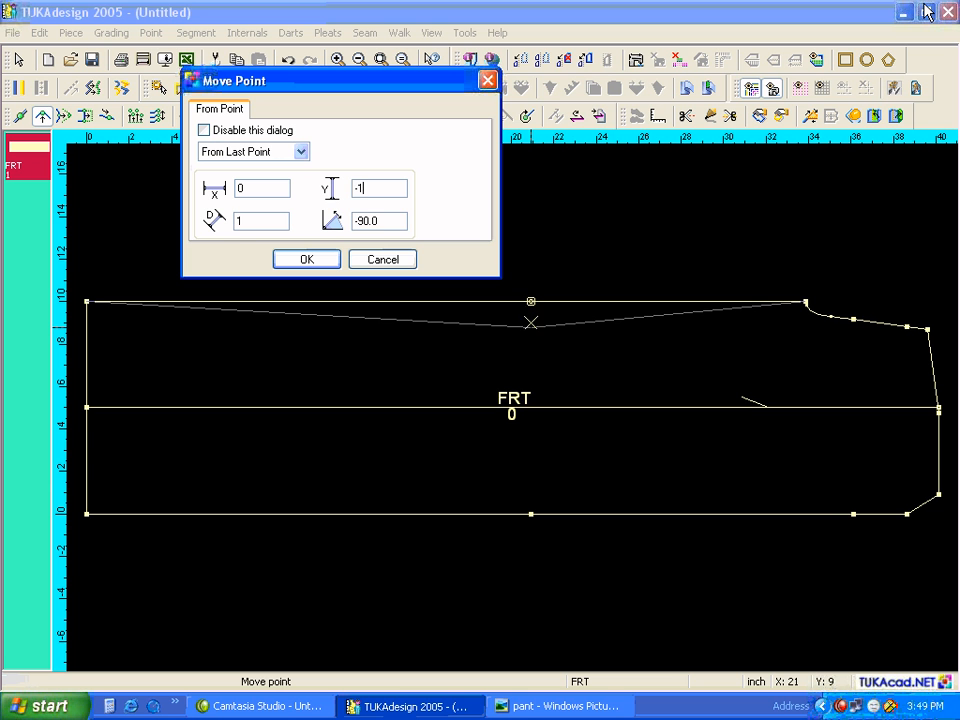
pyautogui.write('.25')
pyautogui.click(313, 263)
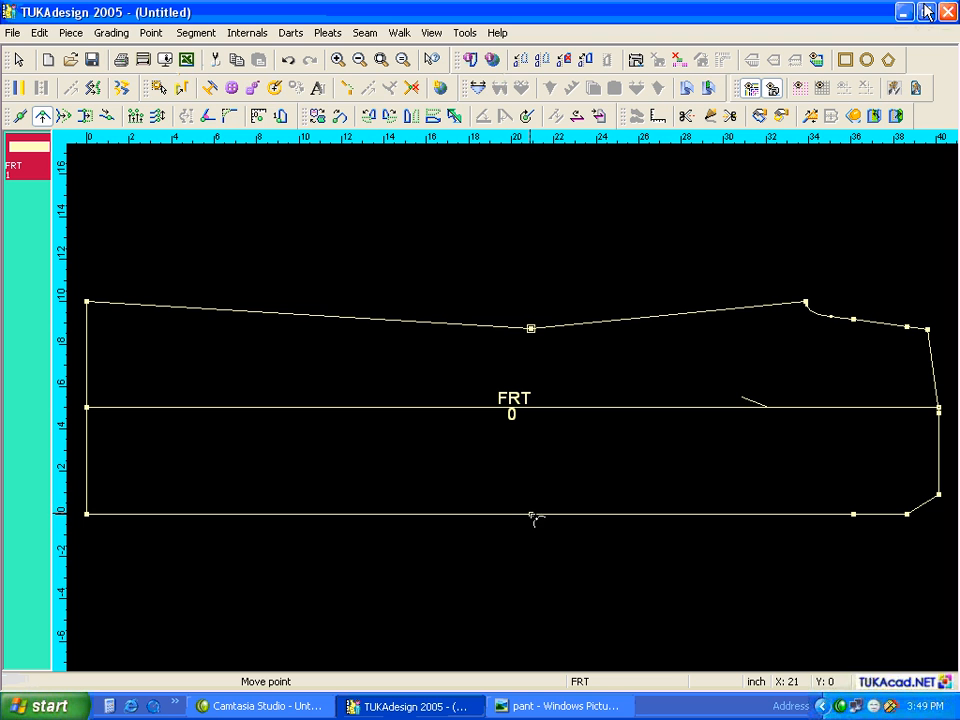
# Move the side seam knee point by X 0 and Y 1.25.
pyautogui.moveTo(531, 514); pyautogui.dragTo(527, 486)
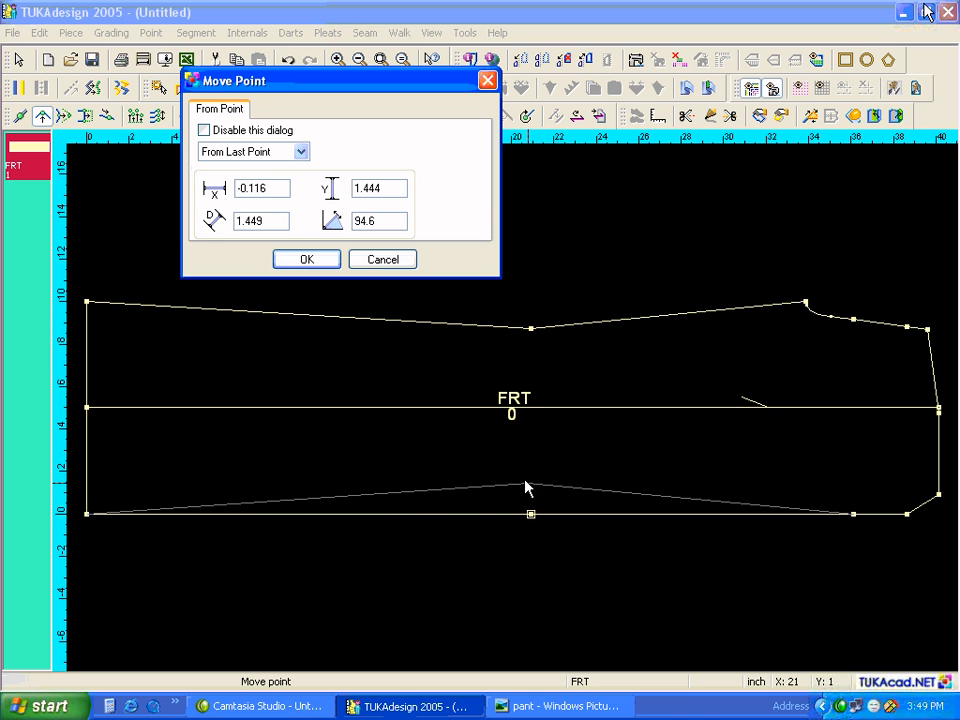
pyautogui.moveTo(257, 188); pyautogui.dragTo(144, 176)
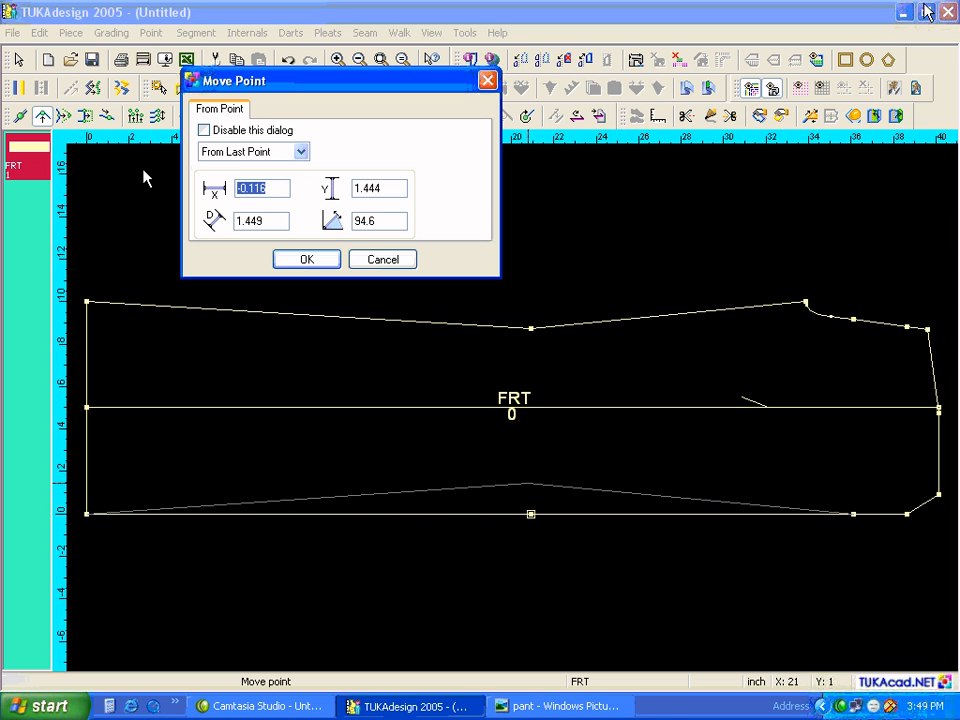
pyautogui.write('0')
pyautogui.press('Tab')
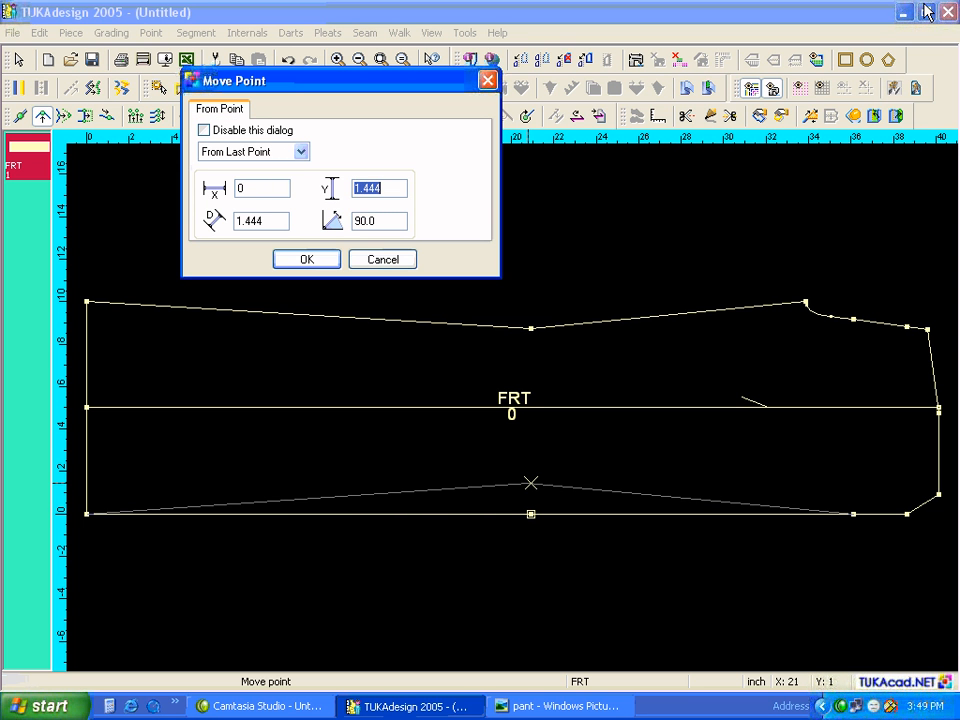
pyautogui.write('1.25')
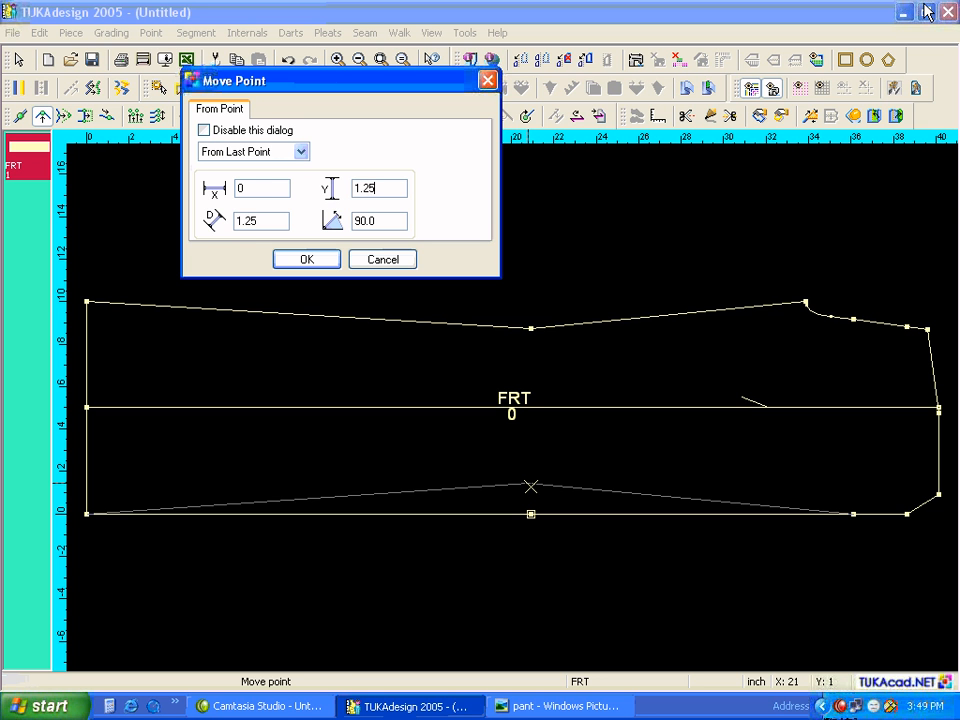
pyautogui.click(298, 262)
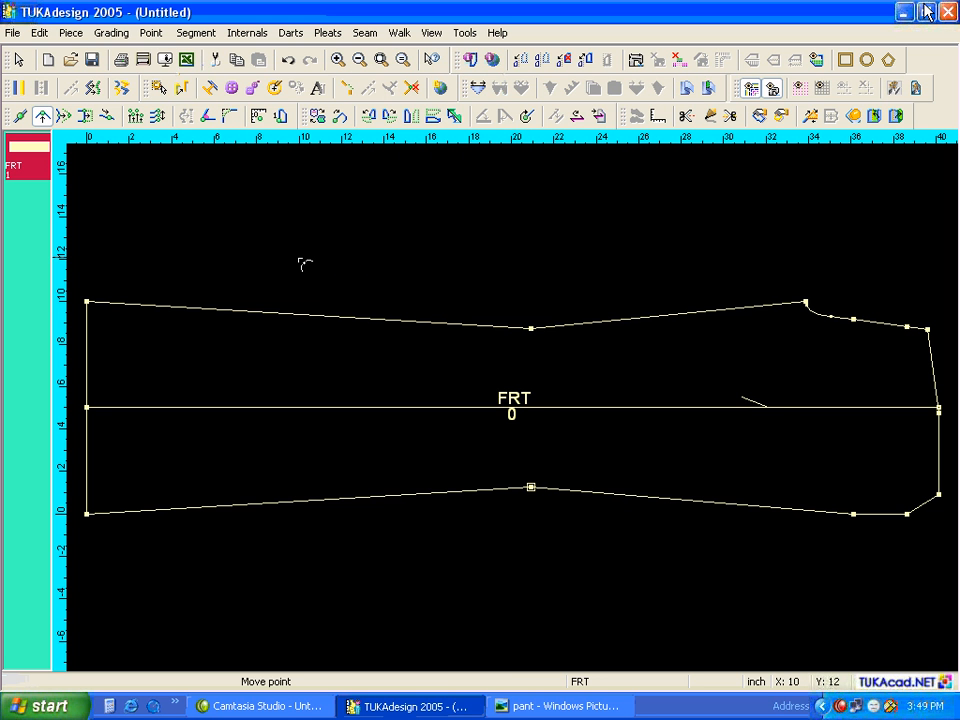
# Measure the knee width between the inseam and side seam knee points, and show the segment lengths on the piece.
pyautogui.click(658, 117)
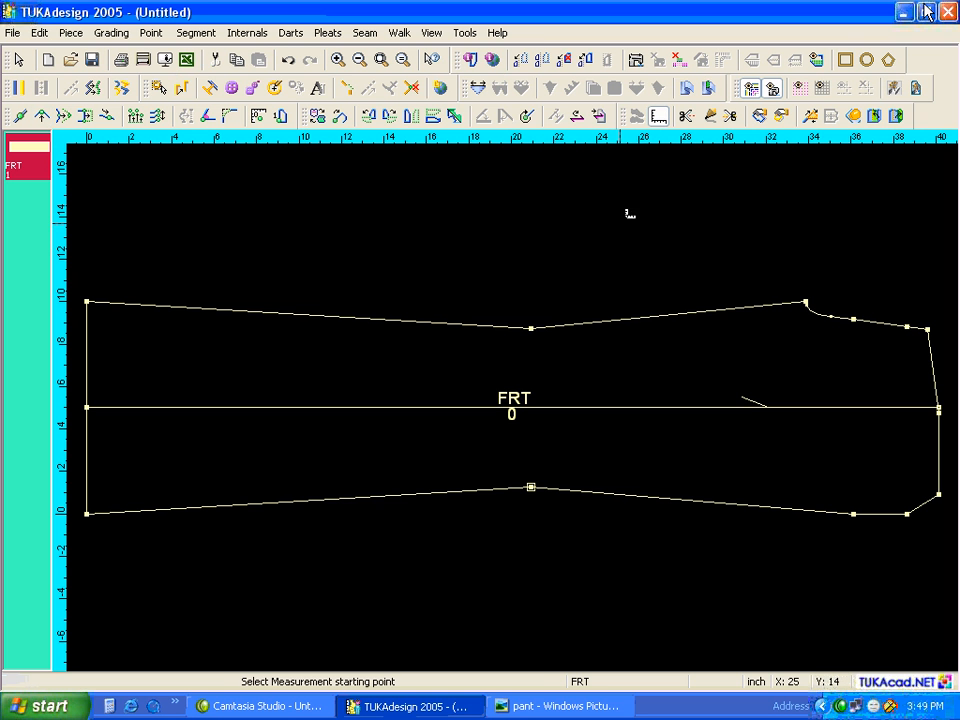
pyautogui.click(534, 331)
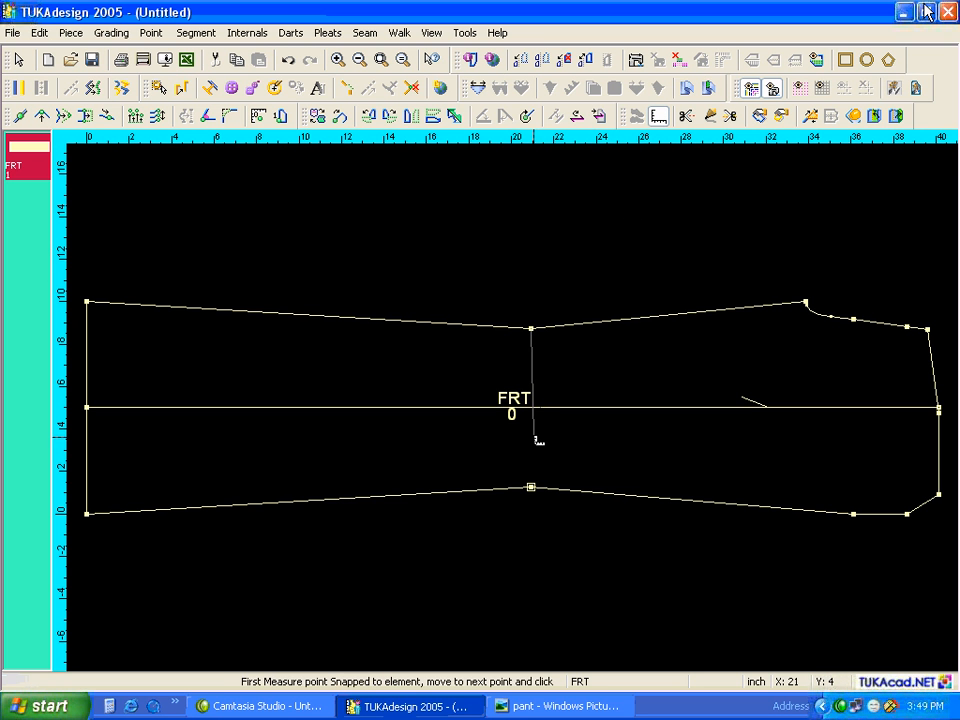
pyautogui.click(531, 486)
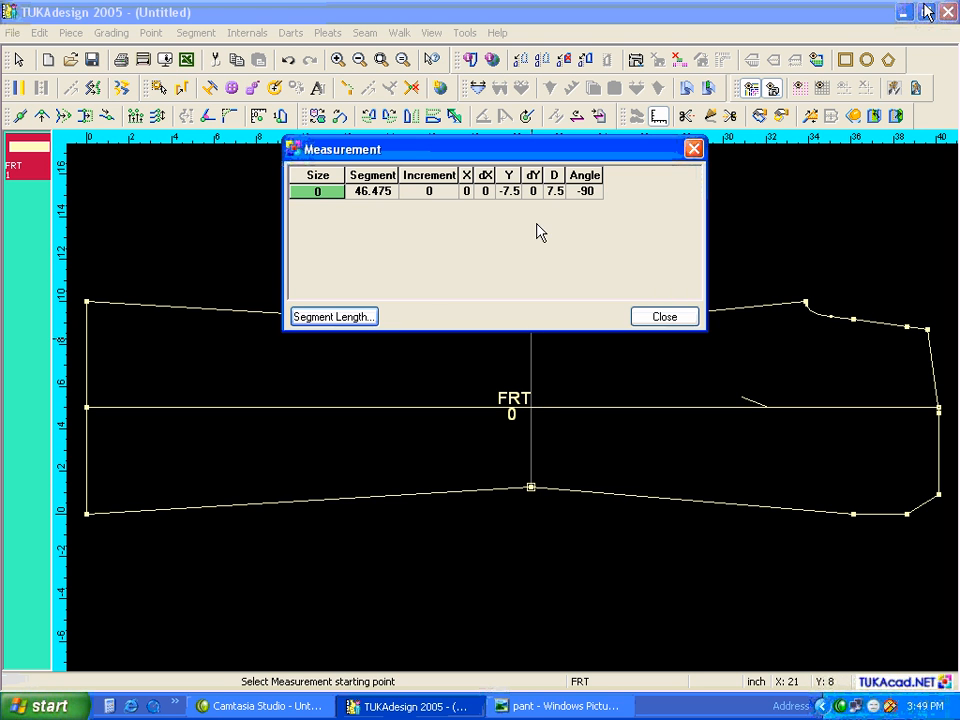
pyautogui.click(510, 193)
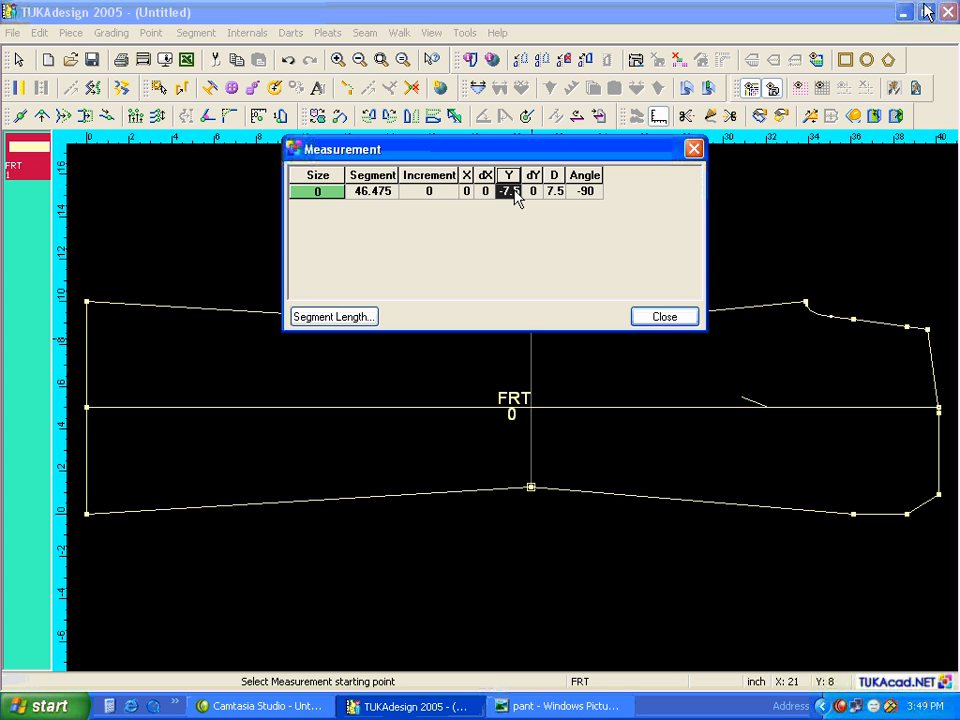
pyautogui.click(665, 317)
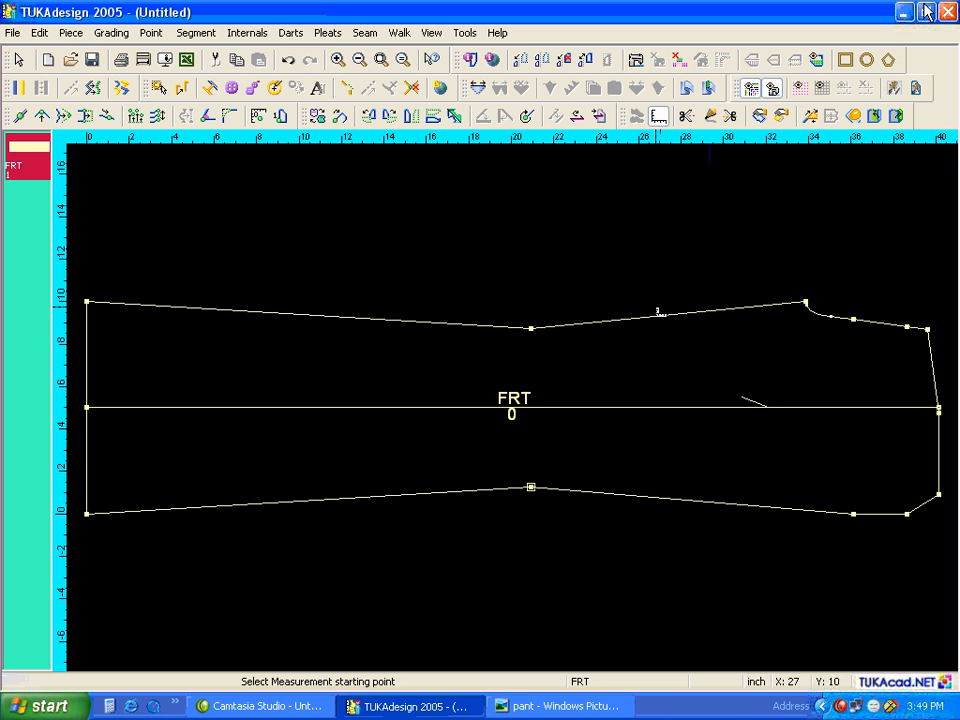
pyautogui.press('m')
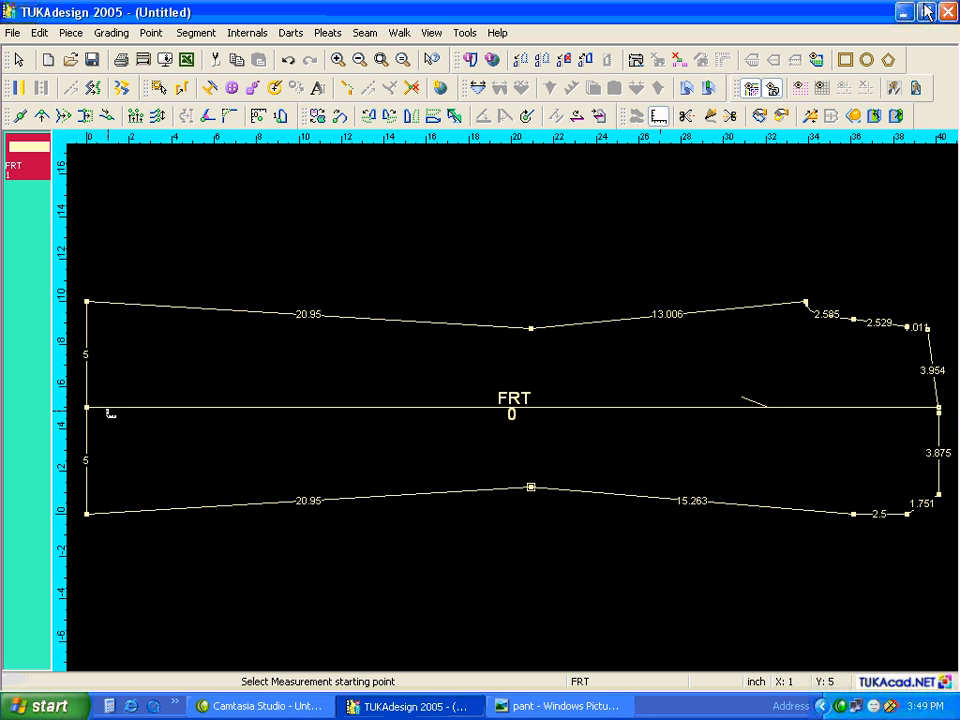
# Check the leg opening in the spec sheet and move the inseam hem point by X 0 and Y -0.5.
pyautogui.click(386, 708)
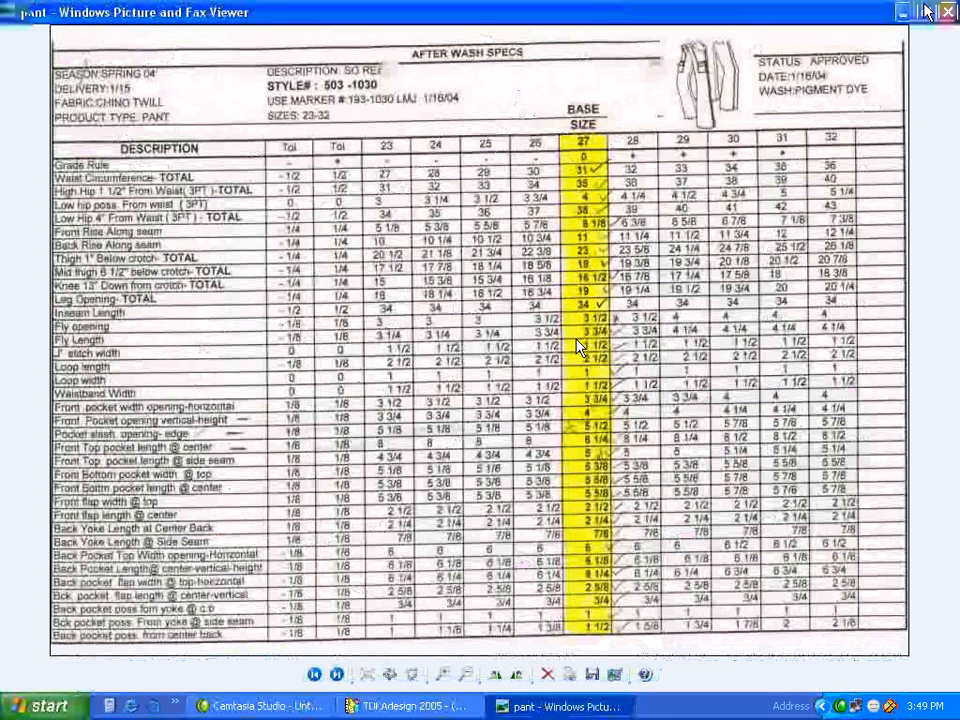
pyautogui.click(452, 710)
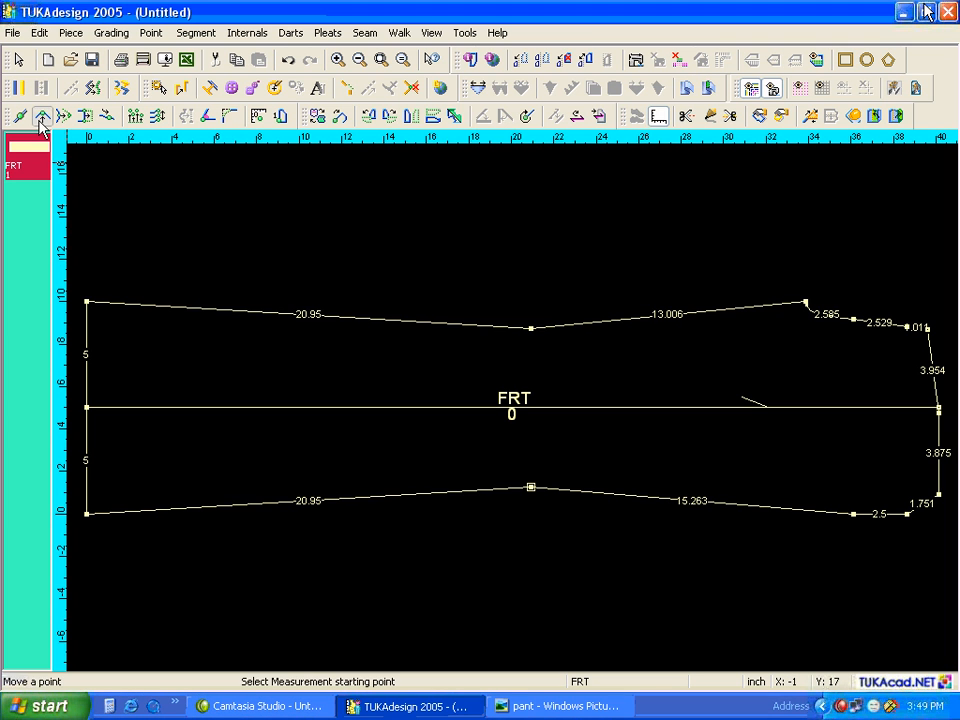
pyautogui.click(42, 116)
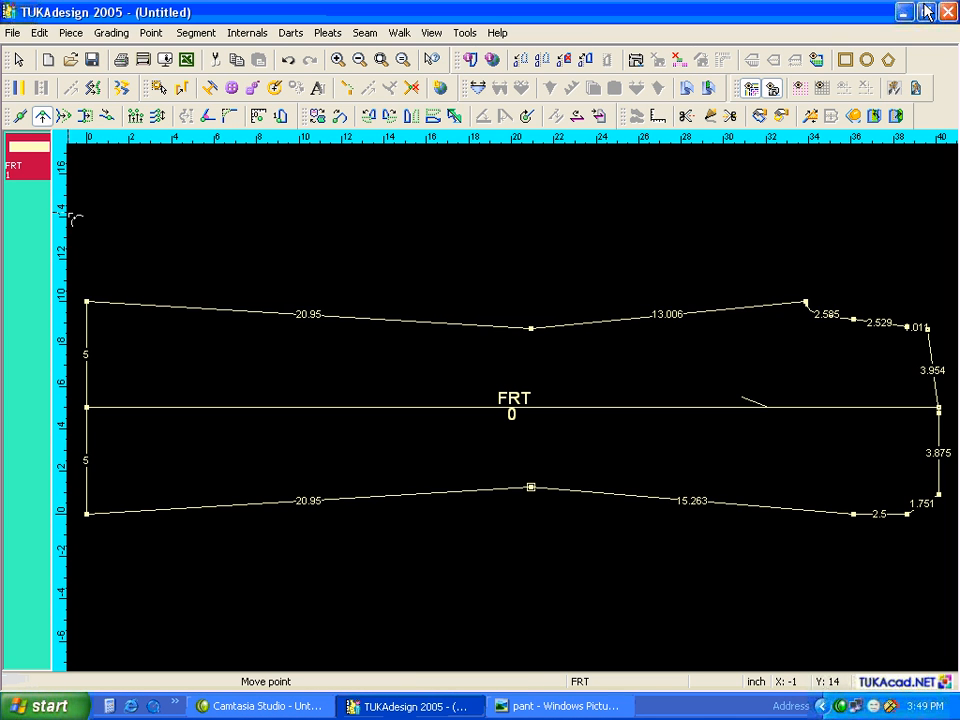
pyautogui.click(87, 301)
pyautogui.click(88, 311)
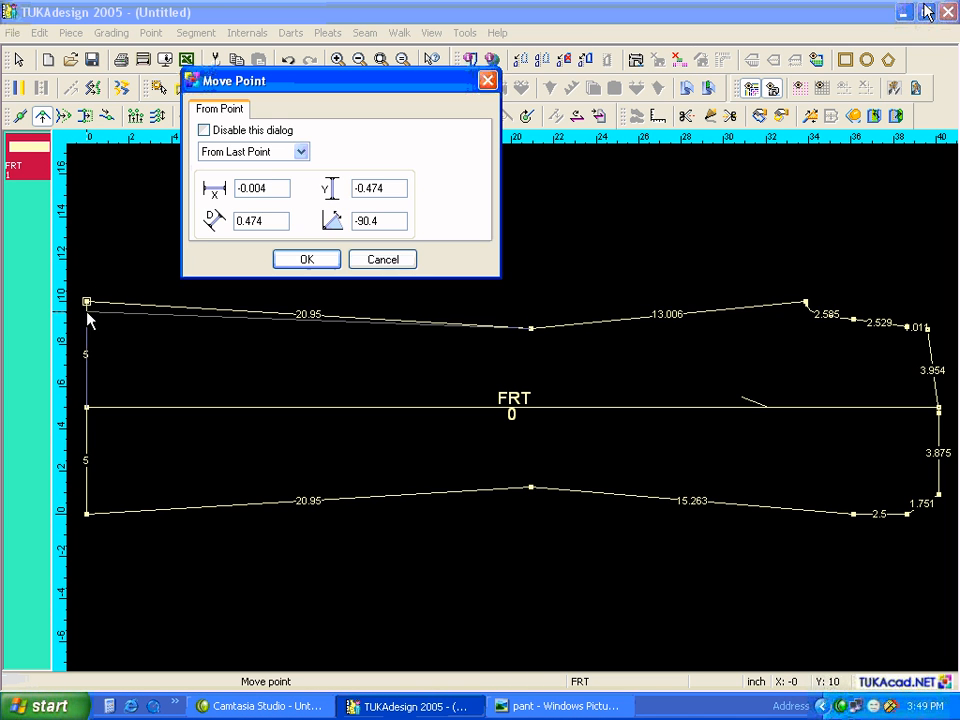
pyautogui.moveTo(269, 183); pyautogui.dragTo(228, 192)
pyautogui.write('0')
pyautogui.press('Tab')
pyautogui.write('-')
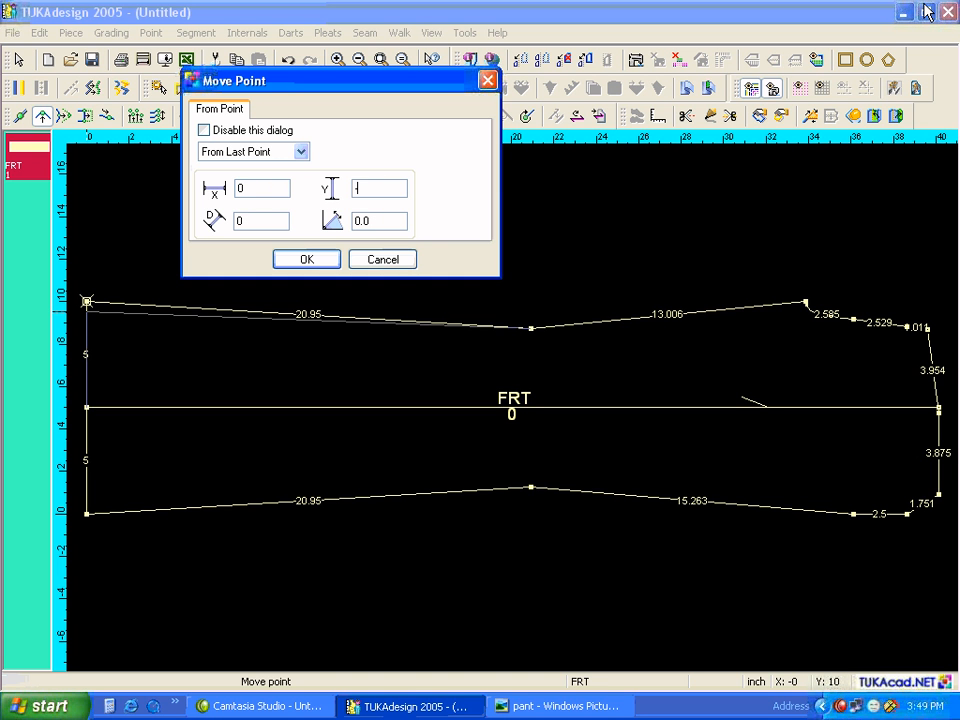
pyautogui.write('.5')
pyautogui.click(298, 262)
# Move the side seam hem point by X 0 and Y 0.5.
pyautogui.click(87, 513)
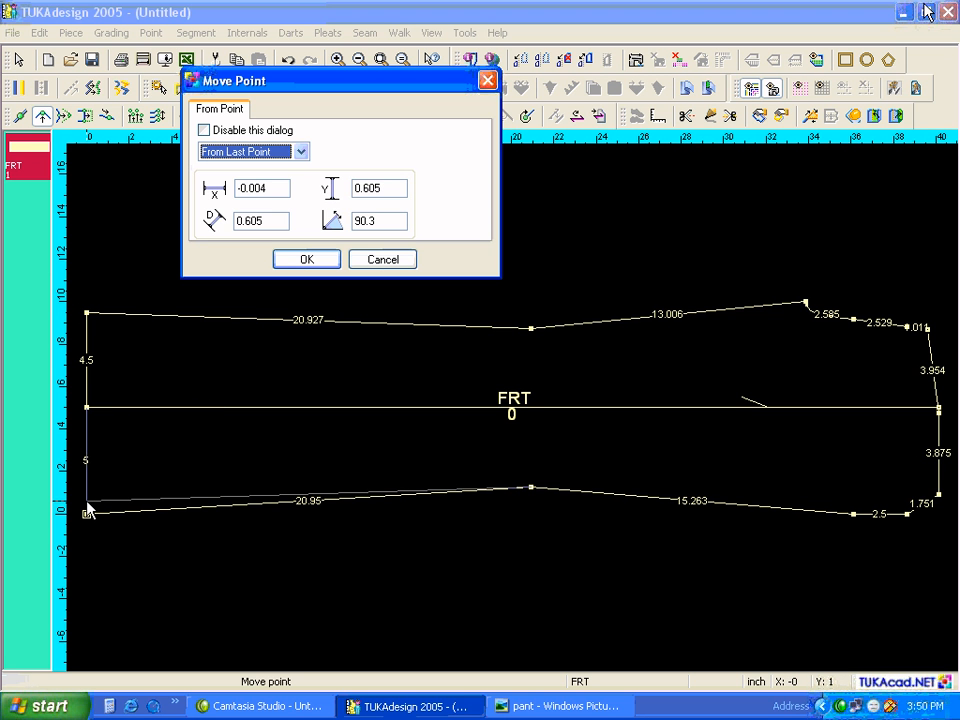
pyautogui.write('0')
pyautogui.press('Tab')
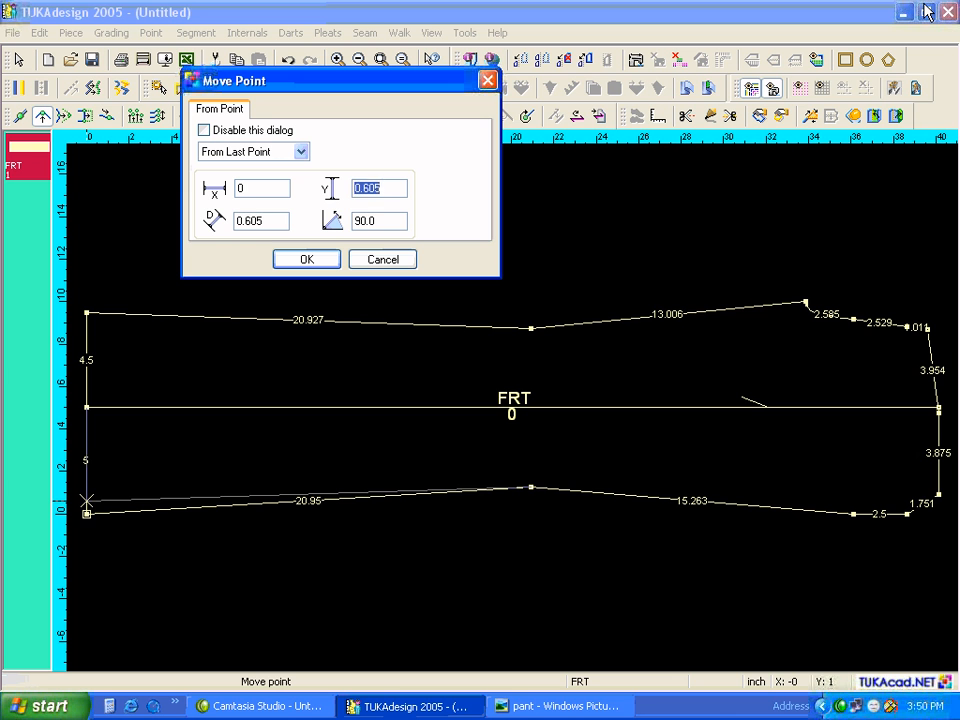
pyautogui.write('.5')
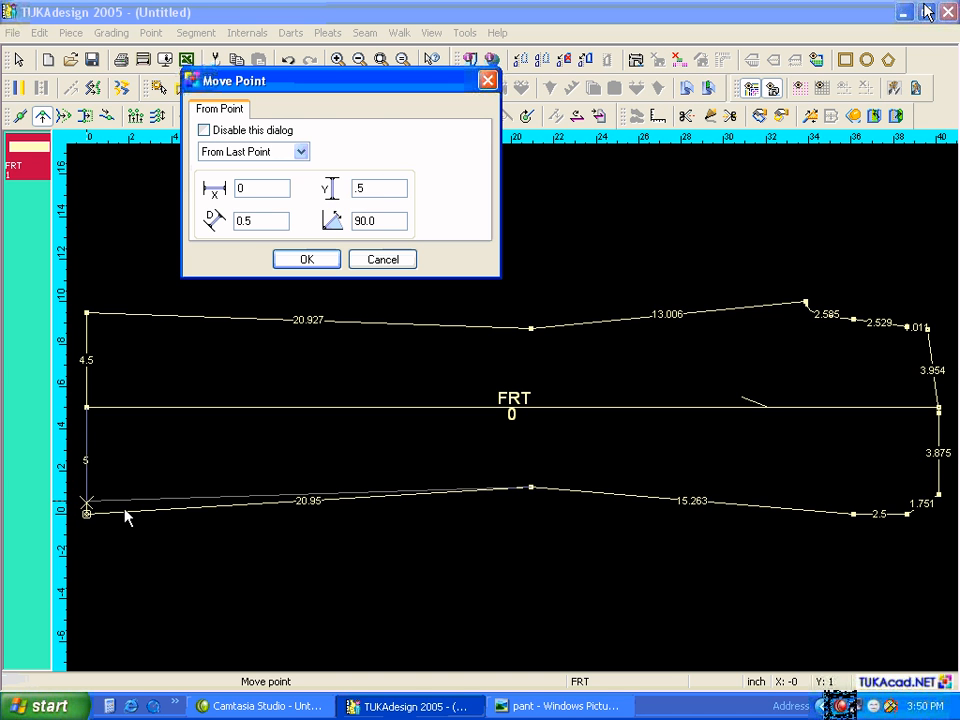
pyautogui.click(310, 262)
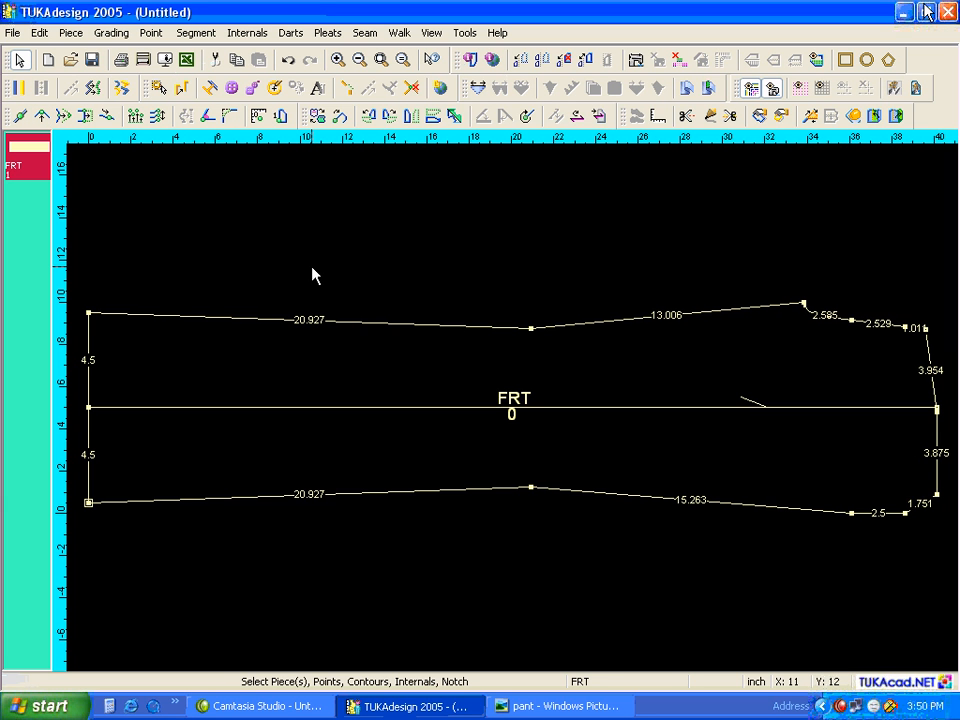
# Hide the segment lengths and delete the middle waistline point and the lengthwise center guide line.
pyautogui.press('F9')
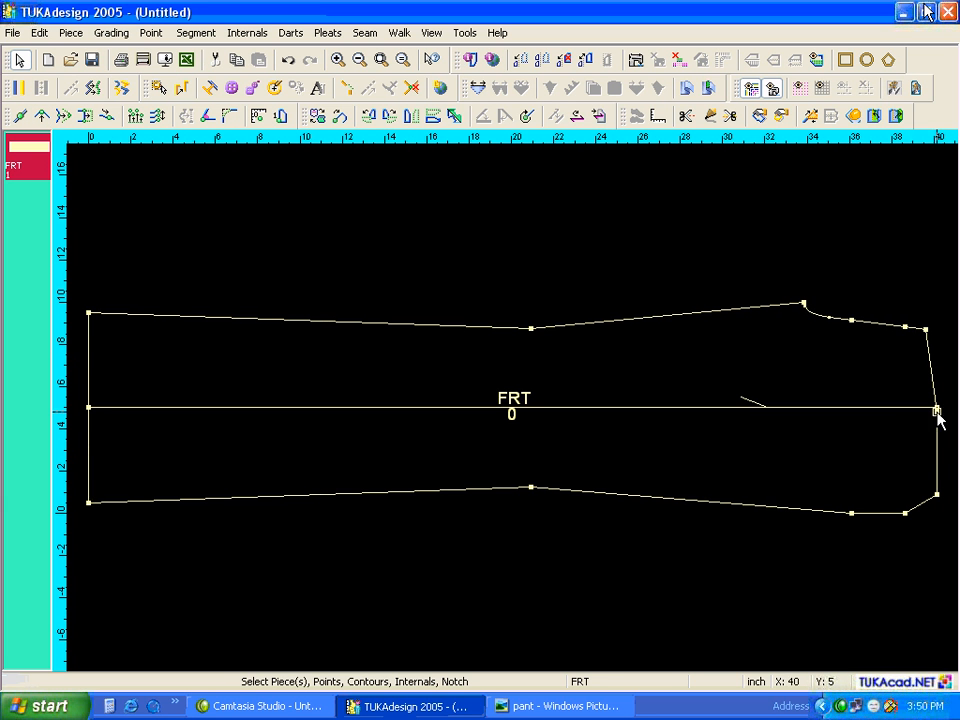
pyautogui.press('Delete')
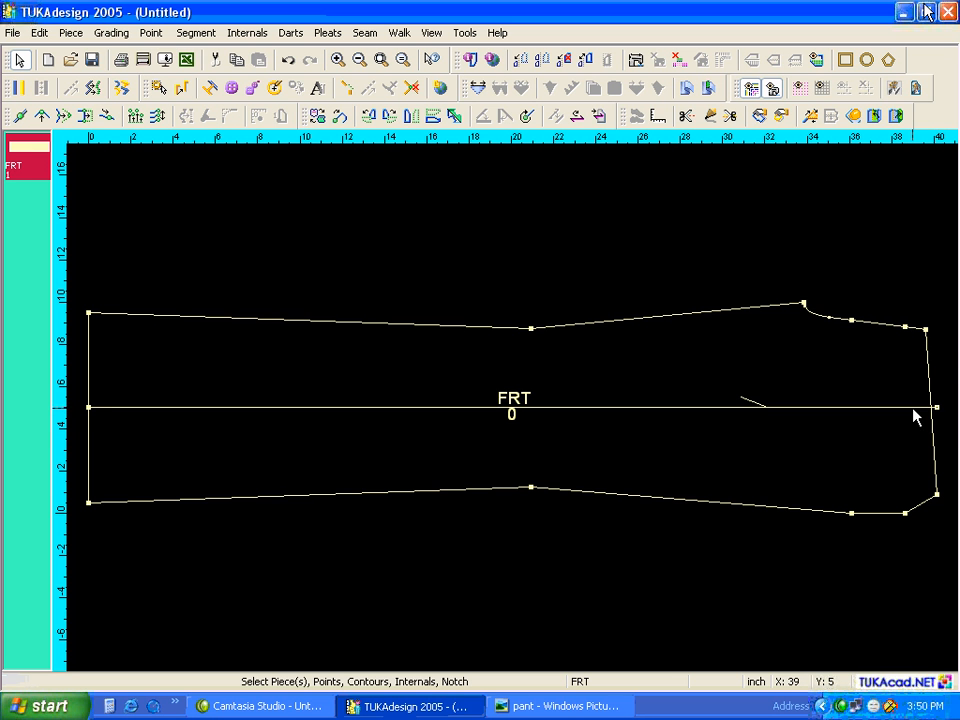
pyautogui.click(913, 412)
pyautogui.press('Delete')
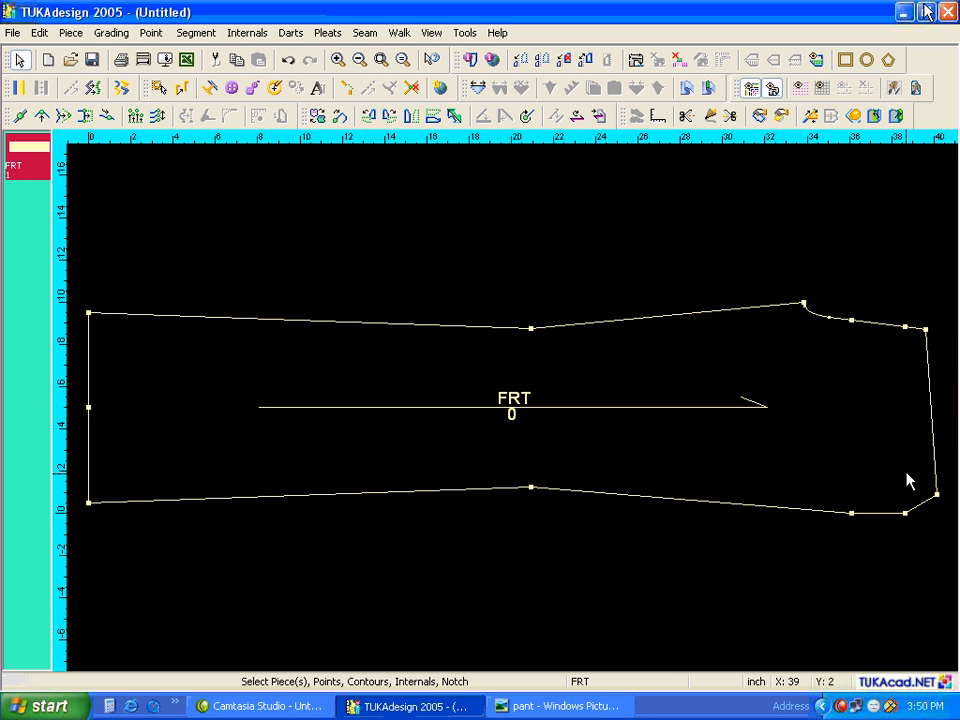
# Set the side seam's high hip and low hip grading points to the Curve type as well.
pyautogui.click(905, 513)
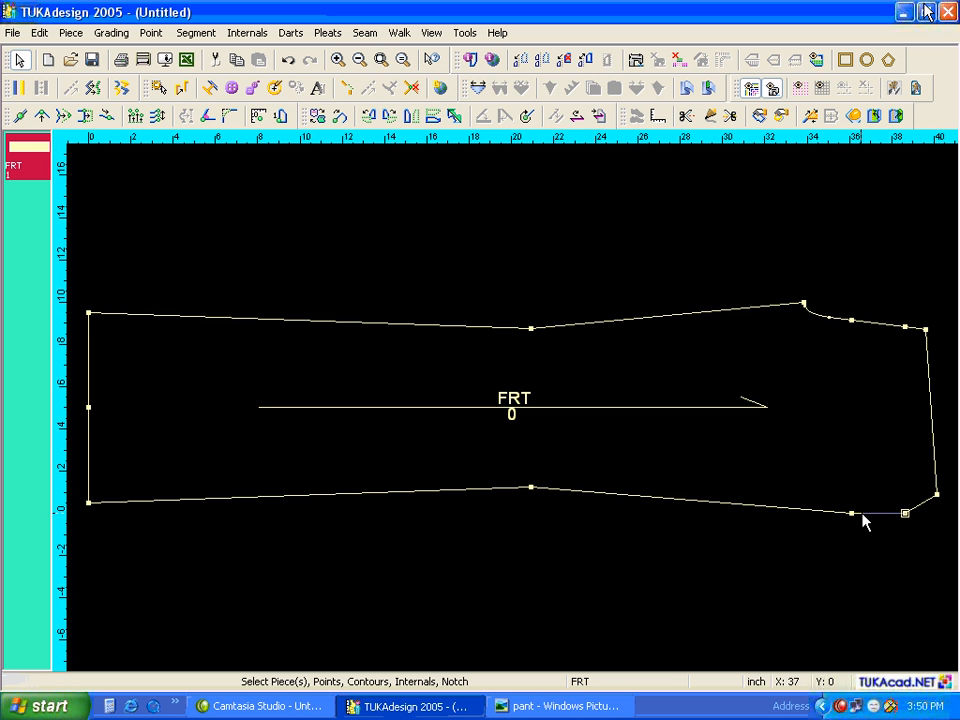
pyautogui.click(851, 513)
pyautogui.doubleClick(853, 515)
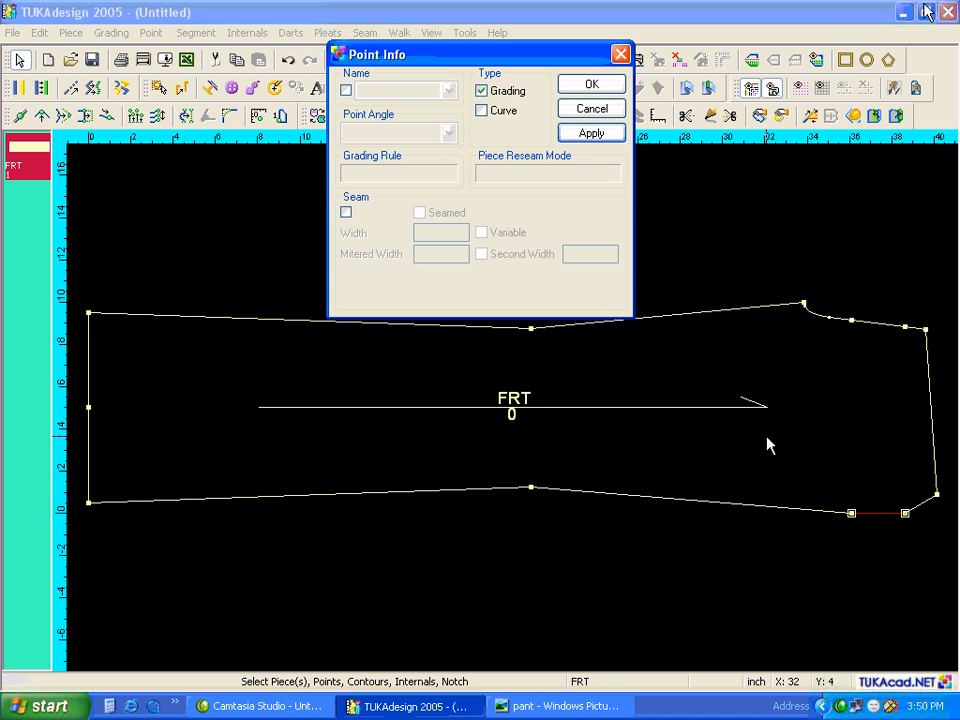
pyautogui.click(481, 110)
pyautogui.click(590, 133)
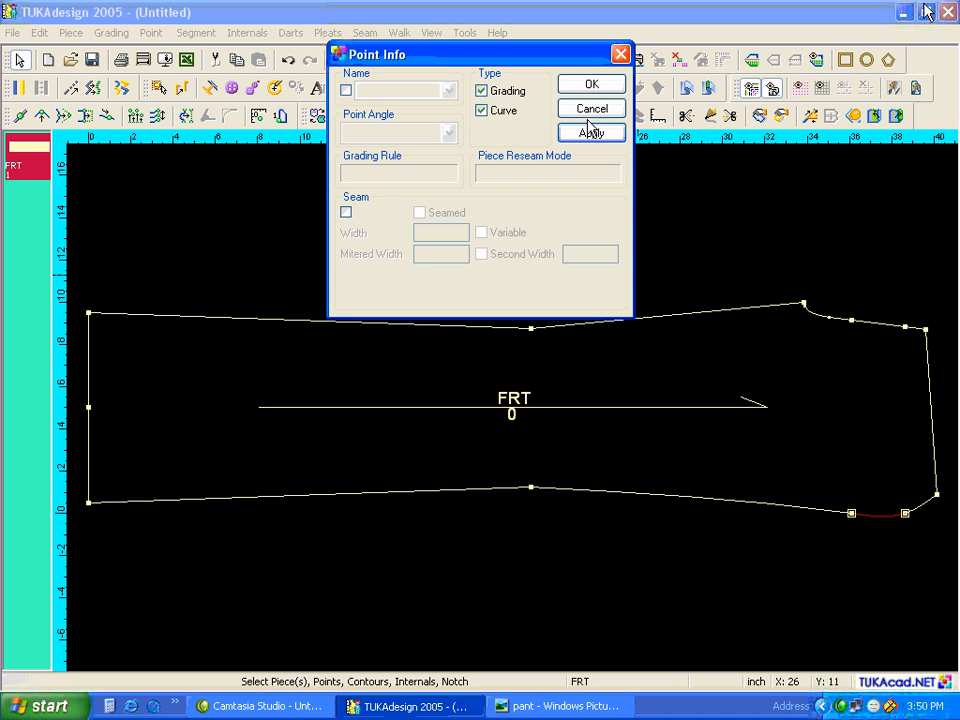
pyautogui.click(593, 108)
pyautogui.click(839, 364)
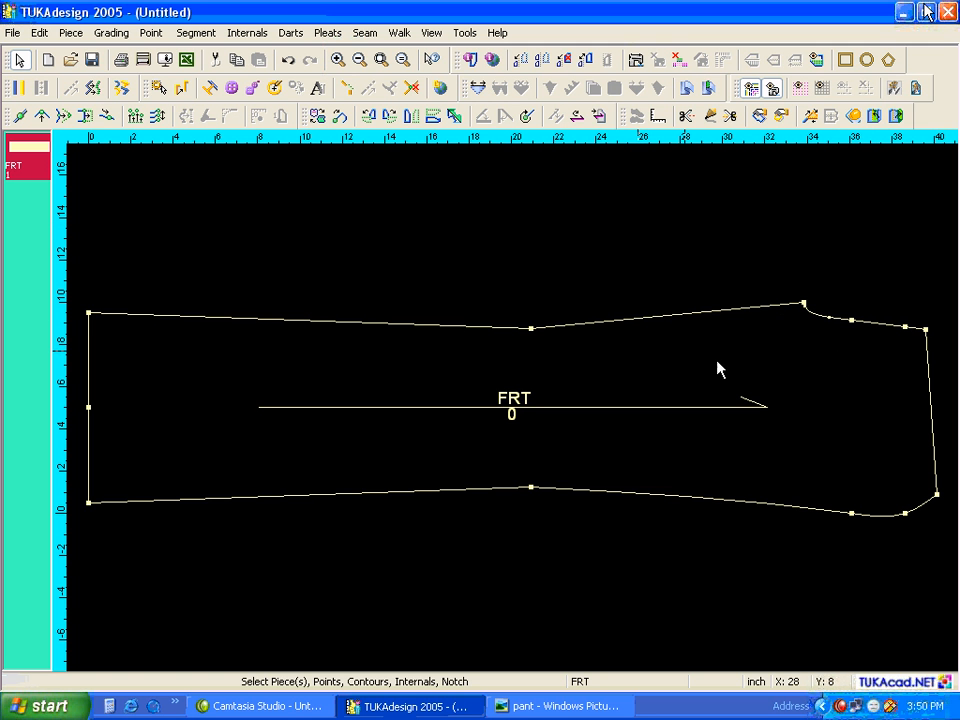
# Move a new point at the middle of the waistline slightly inward and make it a curve point without grading.
pyautogui.click(42, 116)
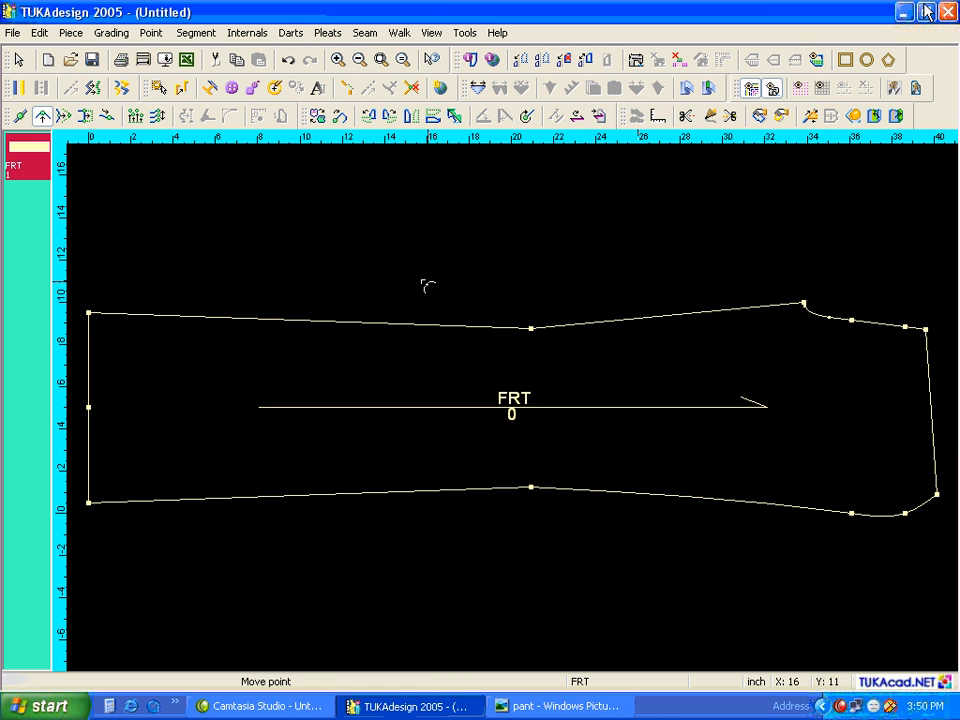
pyautogui.click(933, 405)
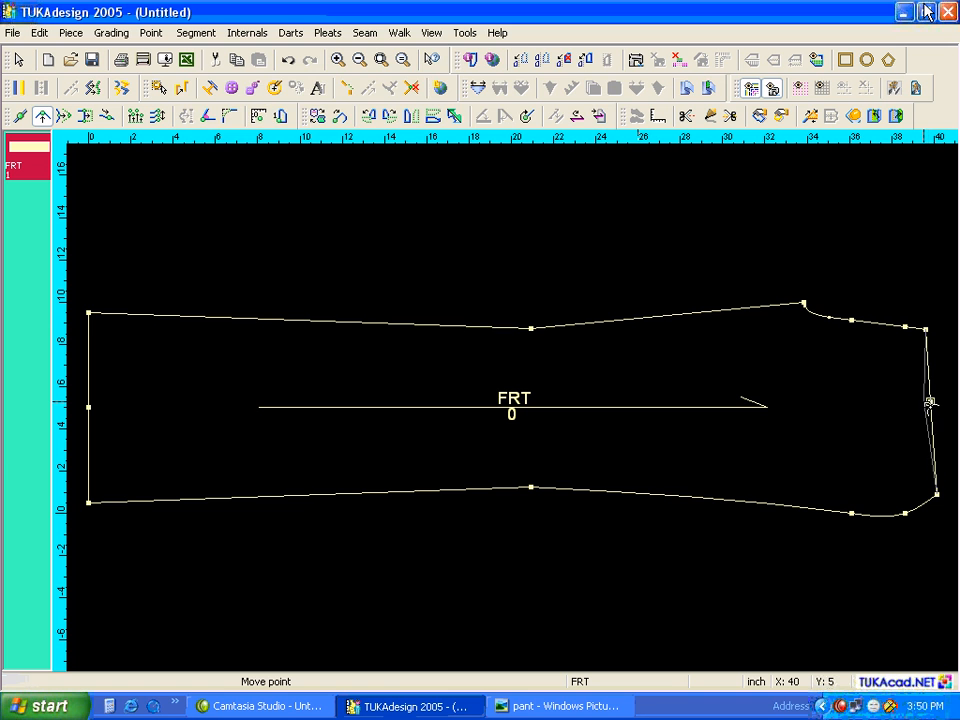
pyautogui.click(926, 402)
pyautogui.press('Return')
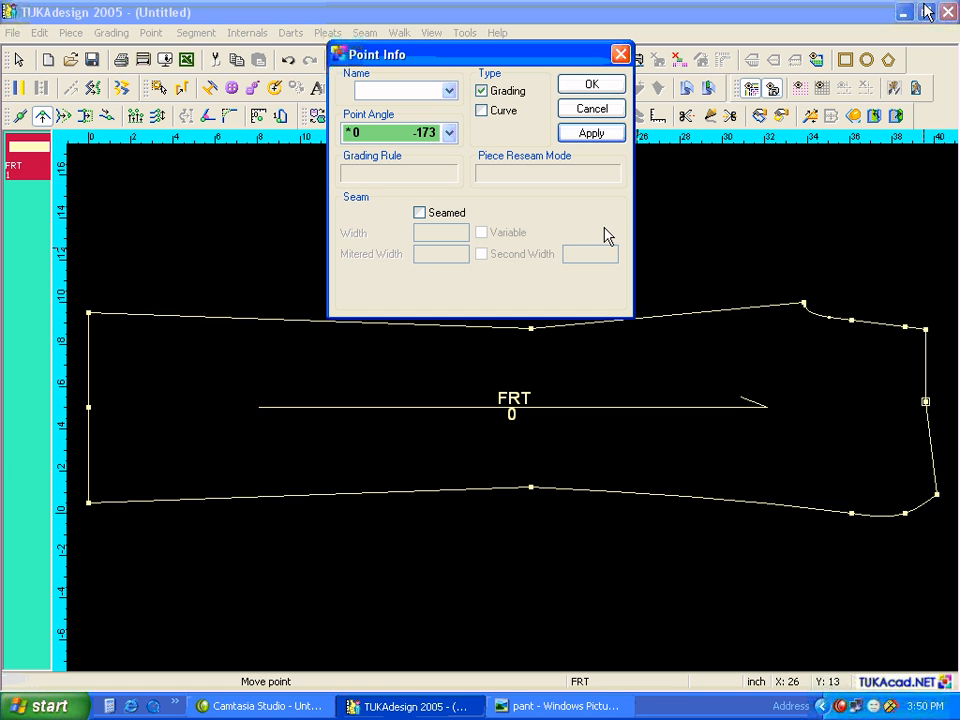
pyautogui.click(482, 110)
pyautogui.click(591, 133)
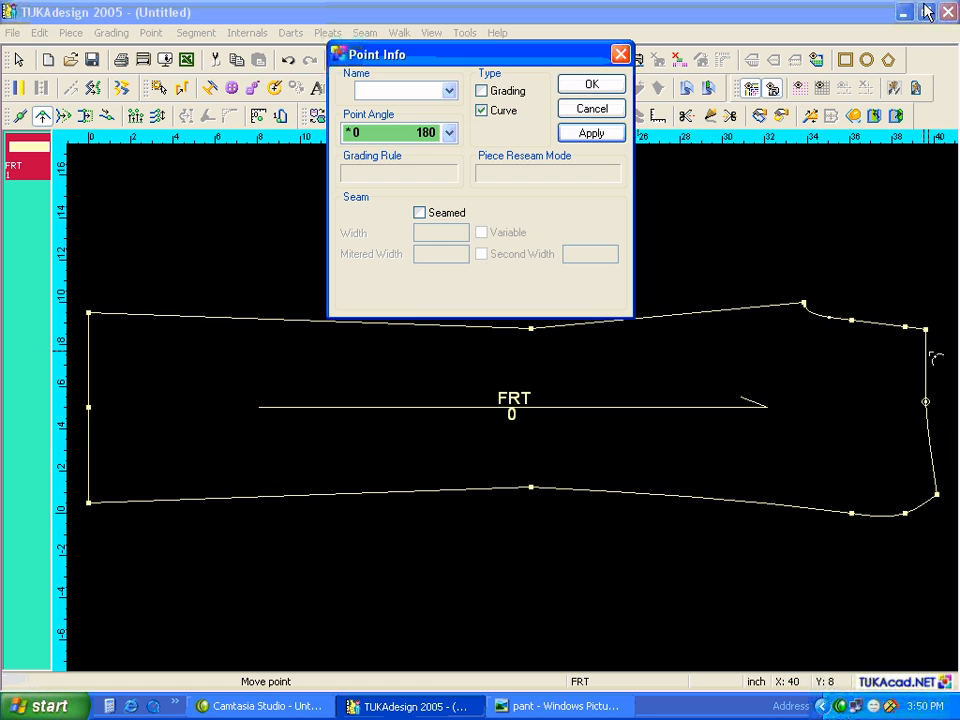
pyautogui.click(600, 88)
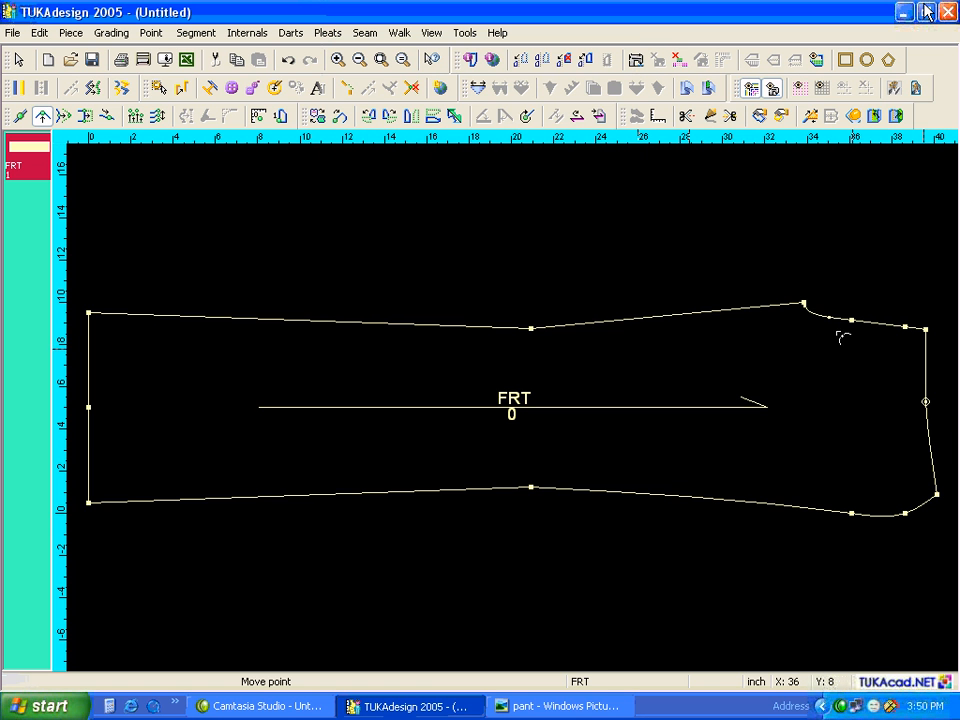
# Shape the waistline by moving a new curve point near the side seam X -0.065, Y -0.127 and the middle curve point X -0.072, Y 0.851.
pyautogui.scroll(3, 926, 410)
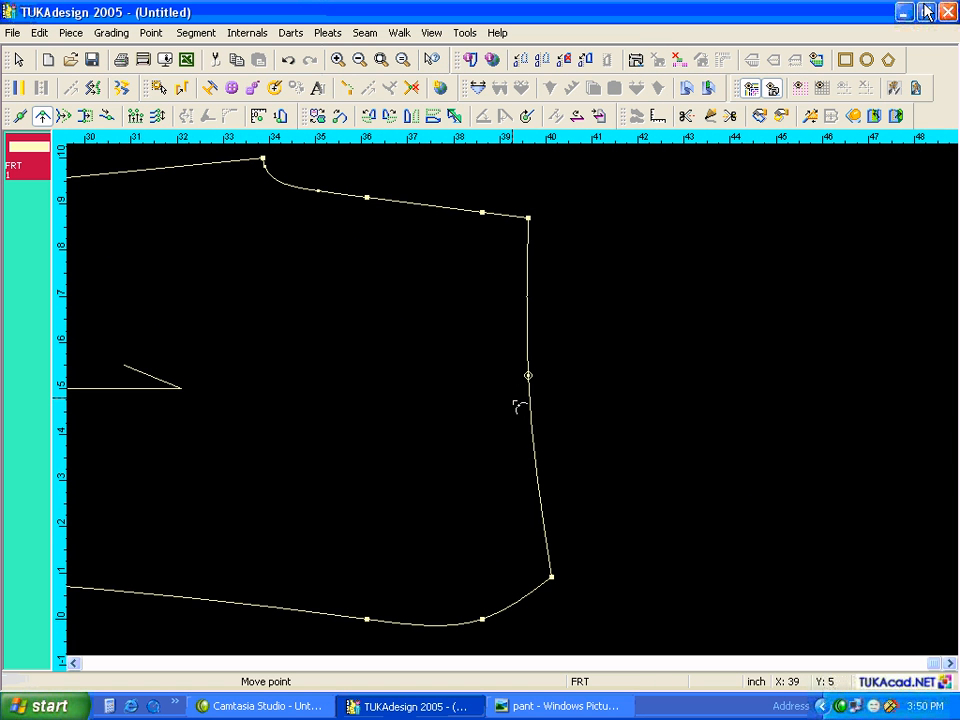
pyautogui.click(539, 496)
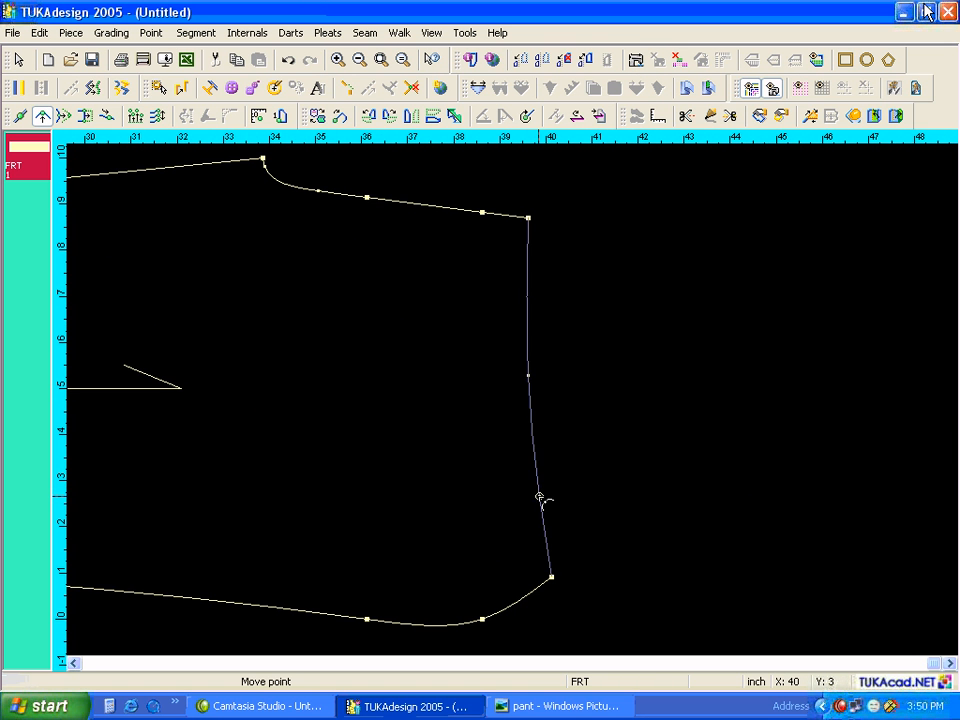
pyautogui.click(537, 501)
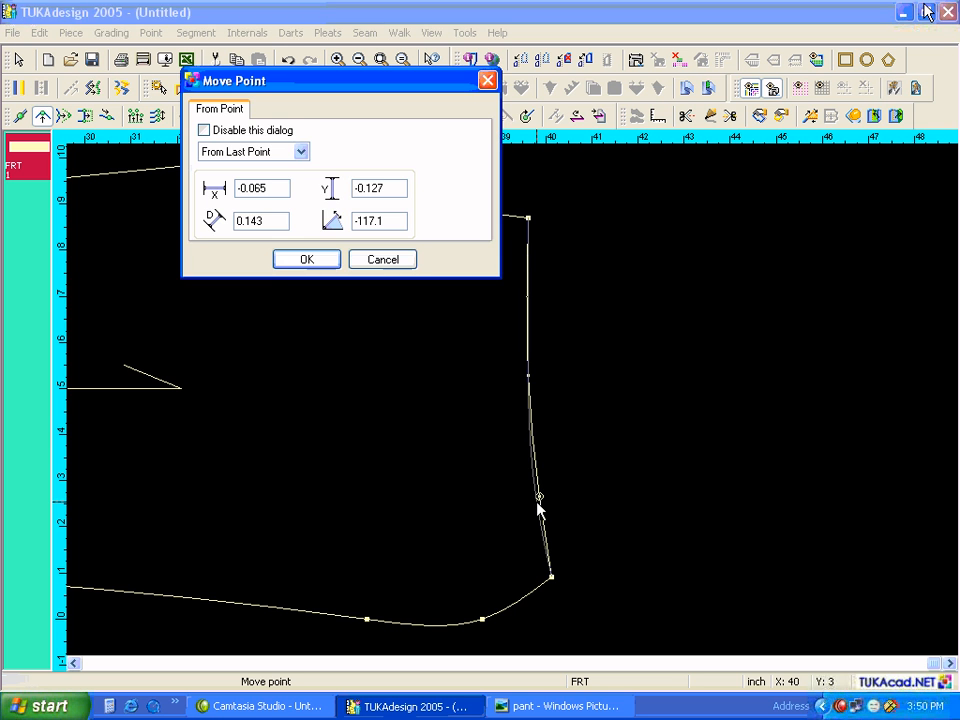
pyautogui.click(336, 261)
pyautogui.click(529, 379)
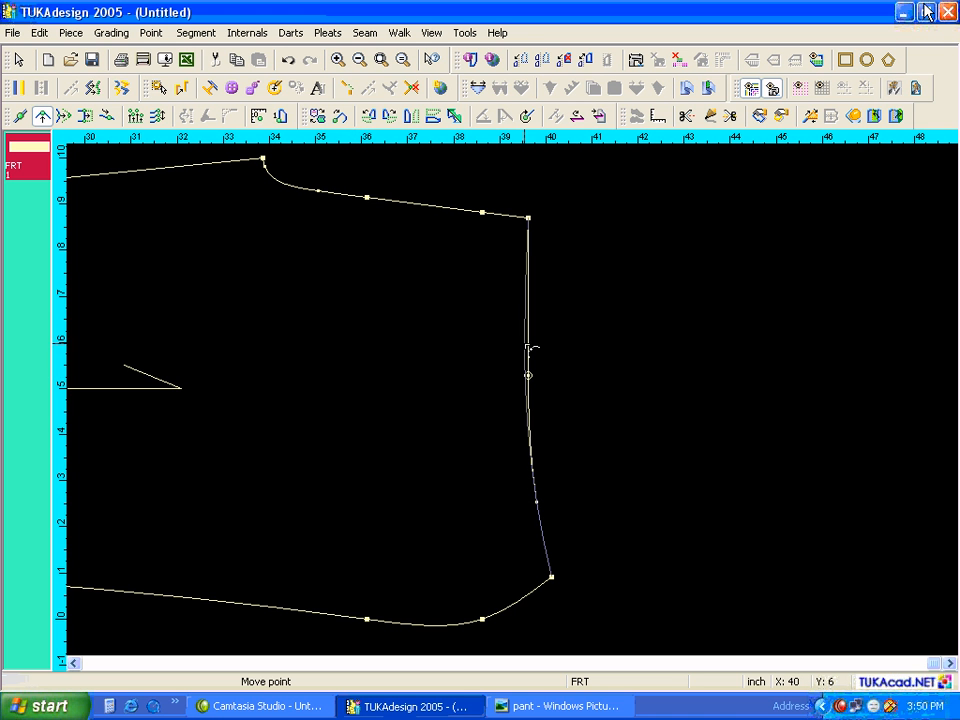
pyautogui.click(530, 344)
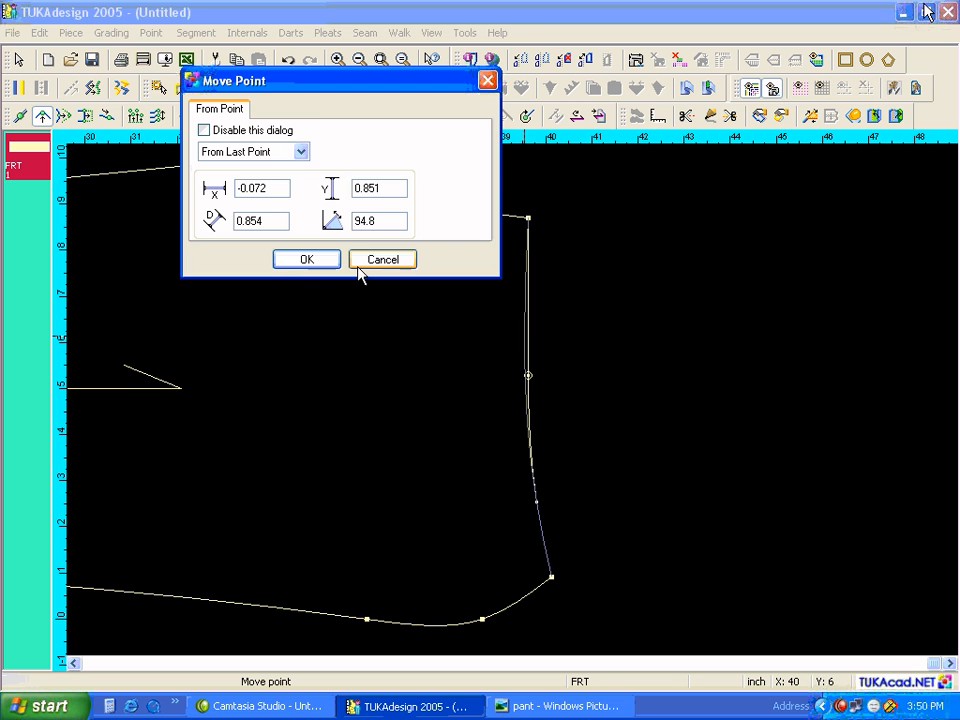
pyautogui.click(333, 260)
pyautogui.press('Home')
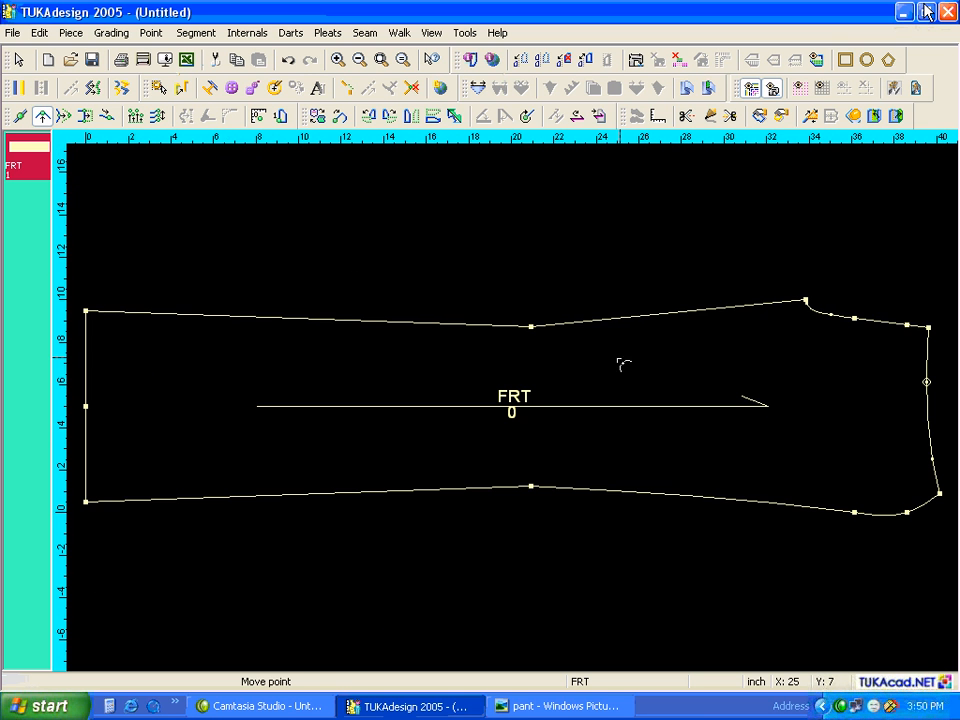
pyautogui.press('Escape')
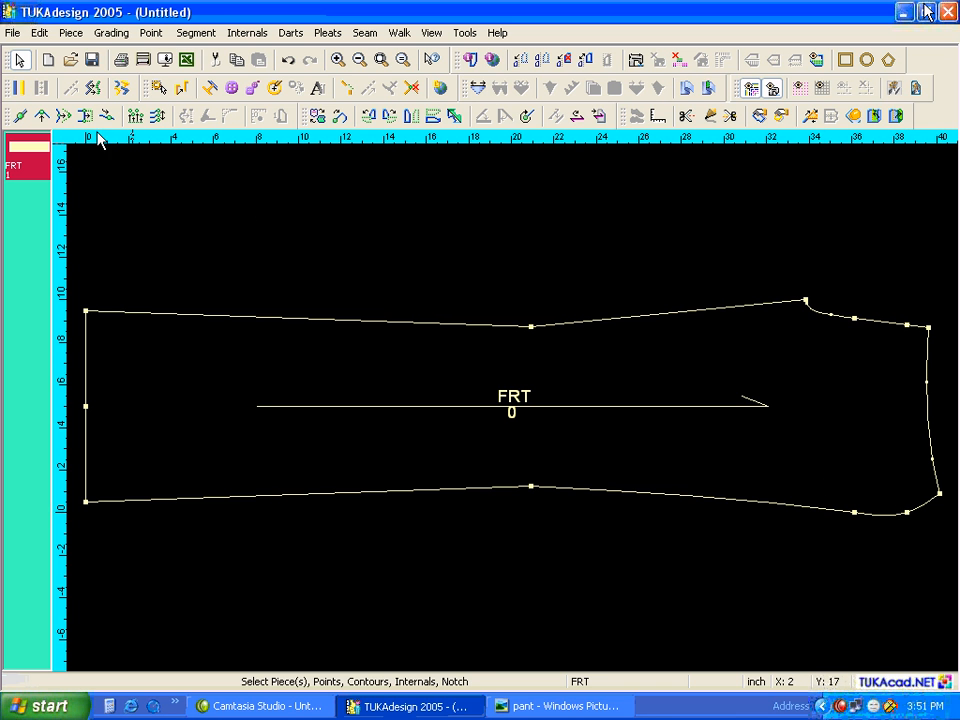
# Move the high hip point on the side seam by X 0 and Y 0.125 to smooth the hip curve.
pyautogui.click(44, 117)
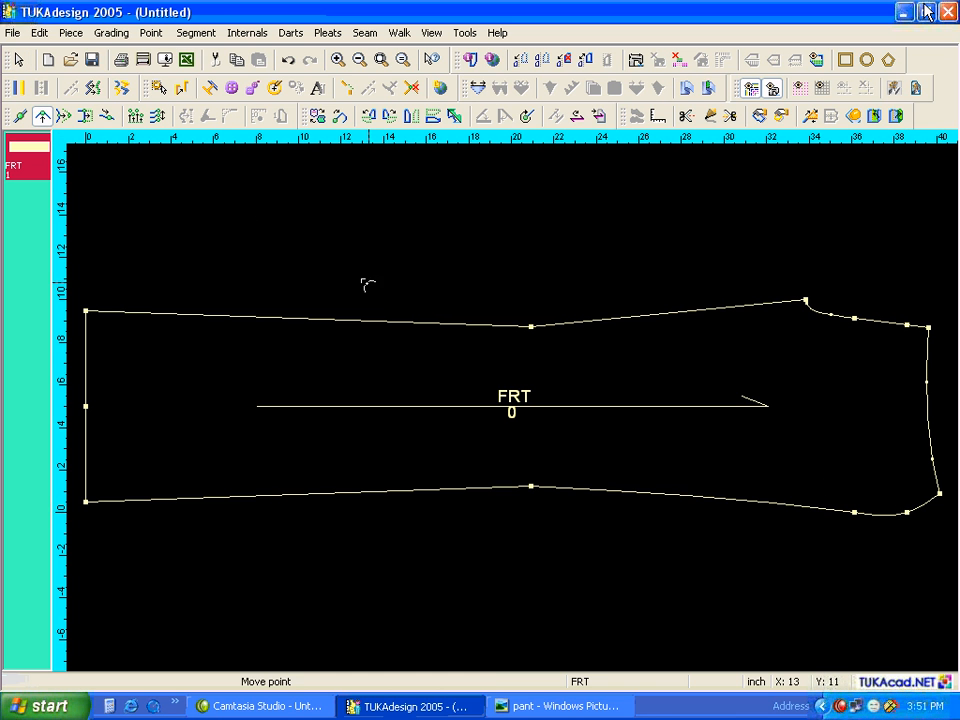
pyautogui.click(908, 514)
pyautogui.click(907, 511)
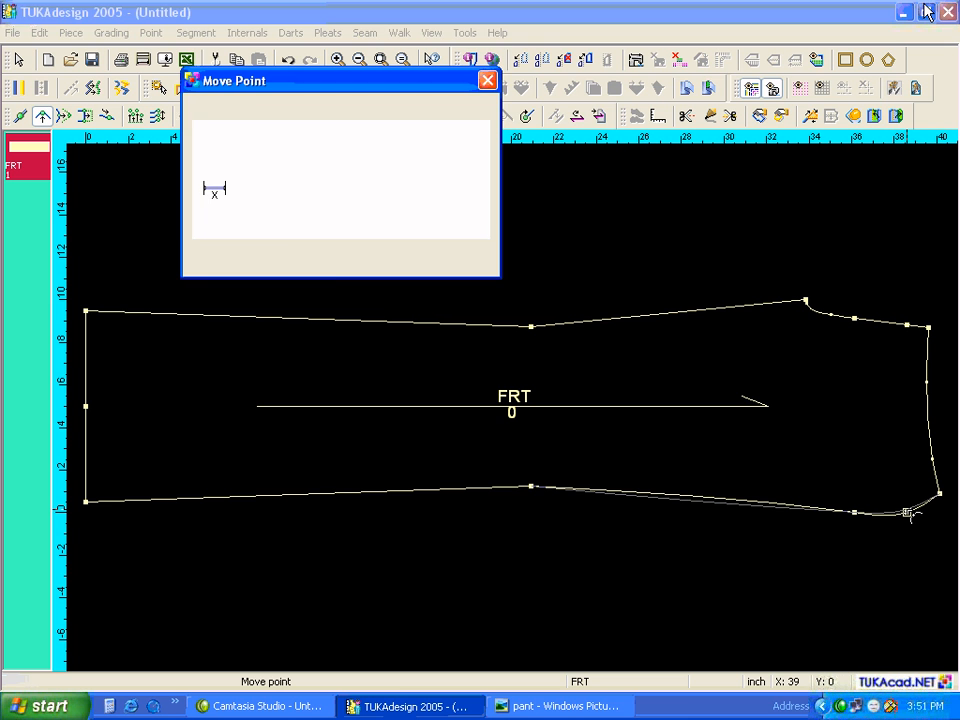
pyautogui.moveTo(276, 189); pyautogui.dragTo(194, 193)
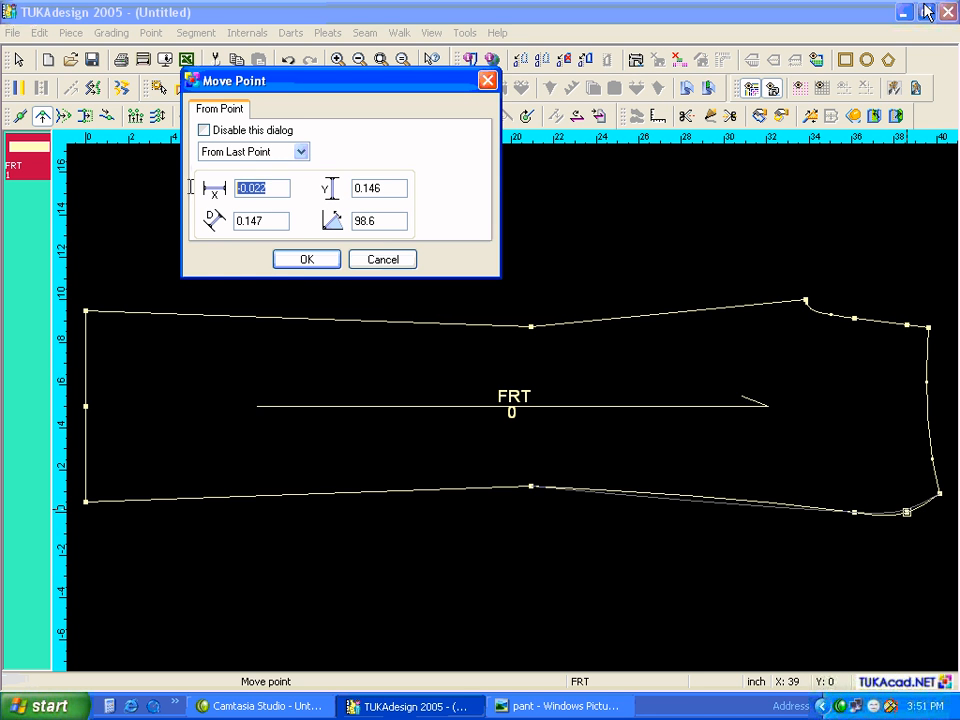
pyautogui.write('0')
pyautogui.press('Tab')
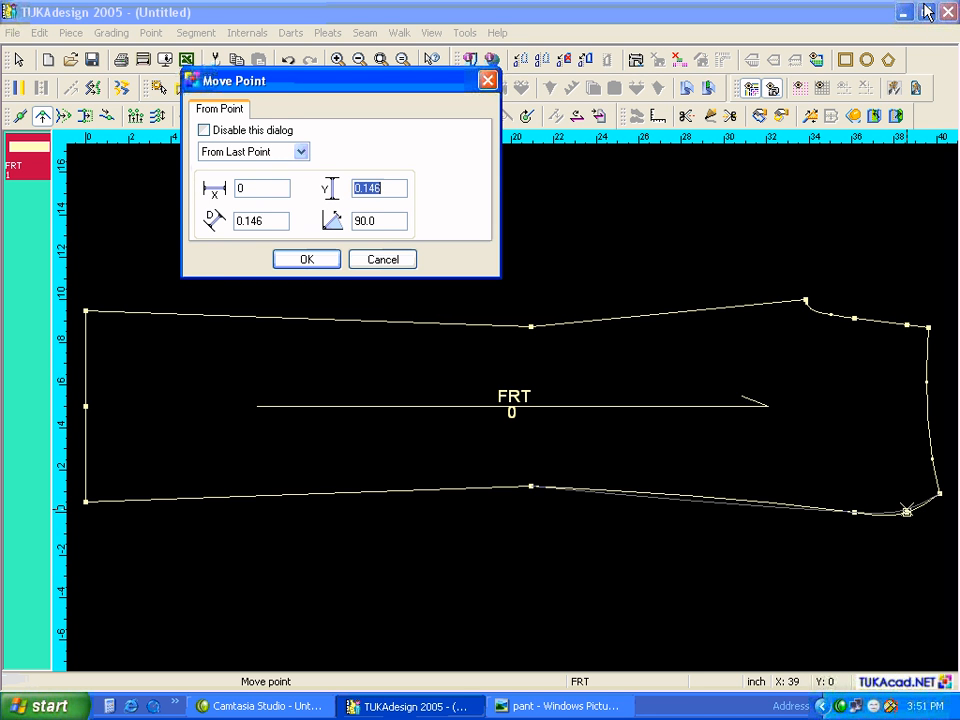
pyautogui.write('.125')
pyautogui.click(307, 260)
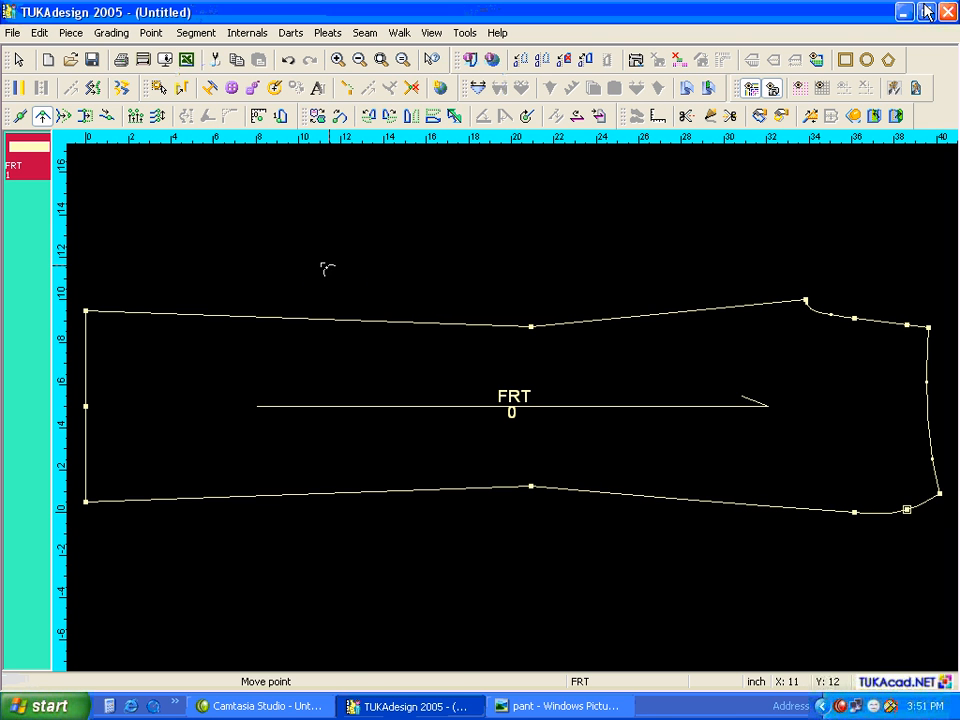
pyautogui.rightClick(772, 377)
pyautogui.click(790, 388)
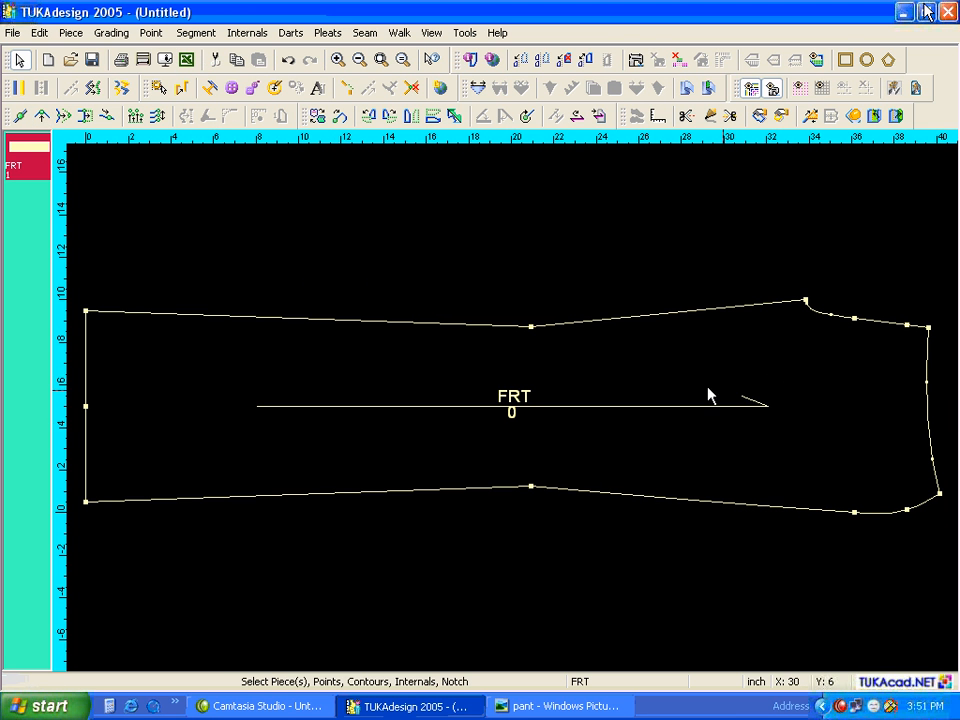
# Measure the front piece's inseam from the leg opening corner to the crotch point.
pyautogui.click(660, 117)
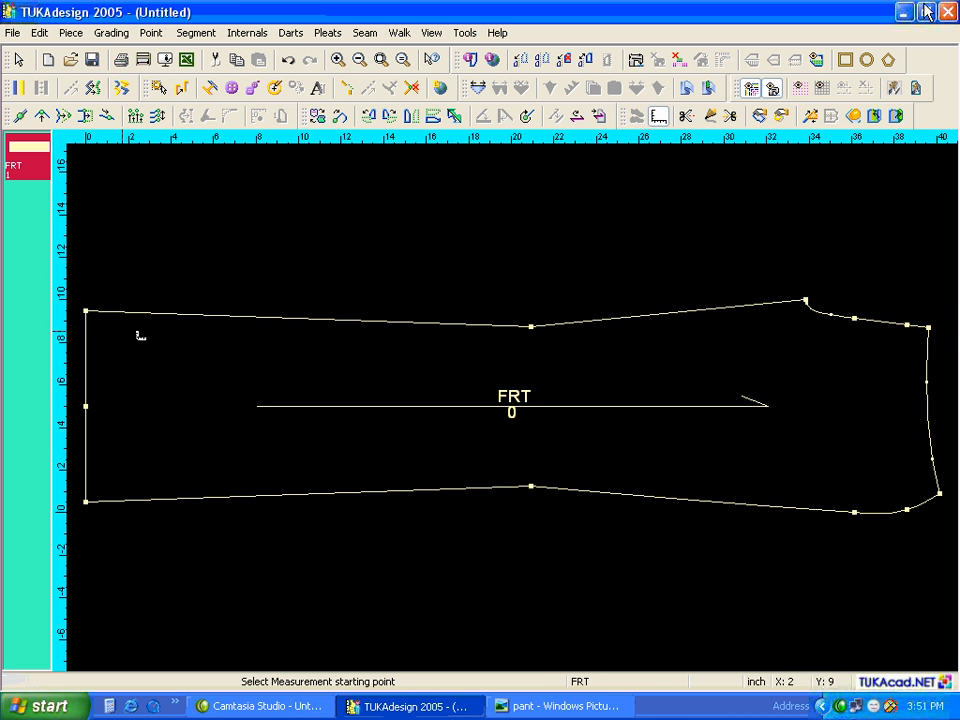
pyautogui.click(84, 313)
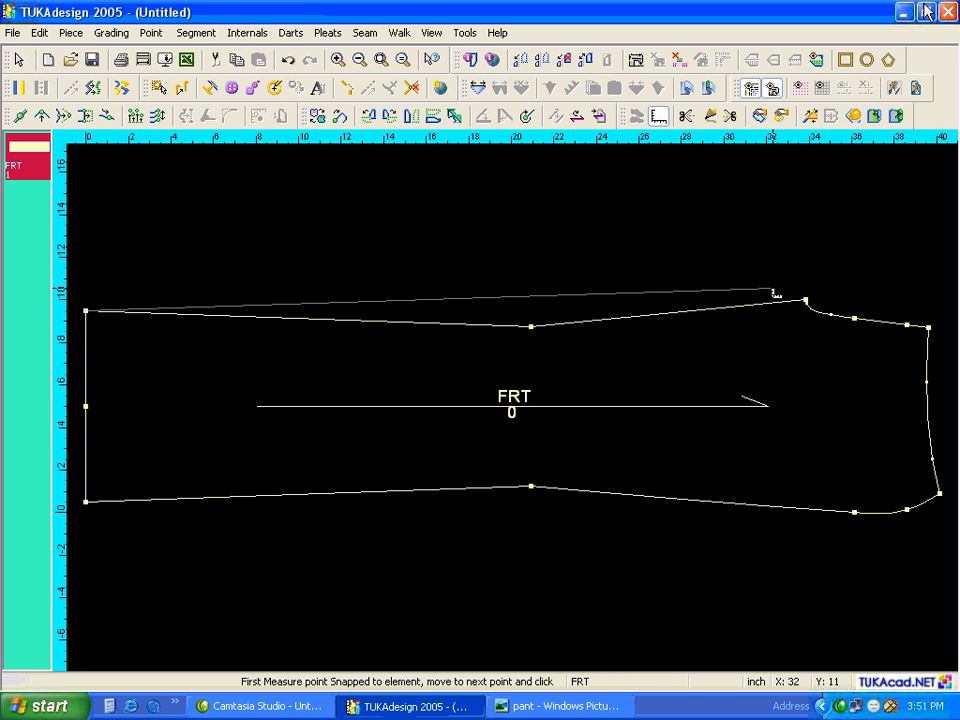
pyautogui.click(804, 299)
pyautogui.click(366, 176)
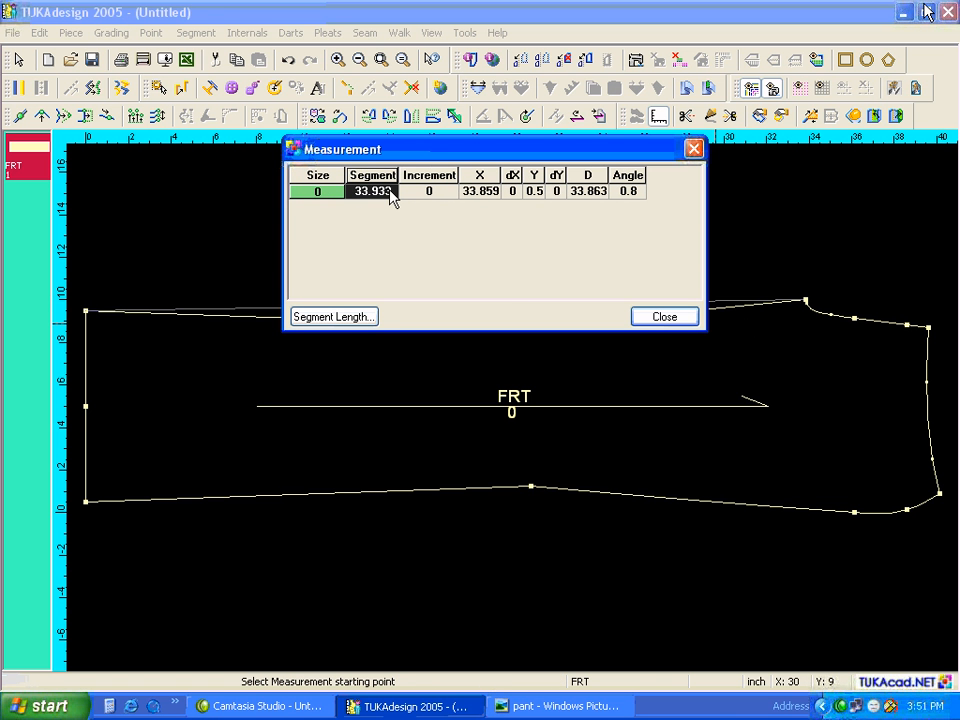
# Check the measured inseam against the size 27 inseam length in the pant spec sheet, and close the measurement.
pyautogui.click(566, 706)
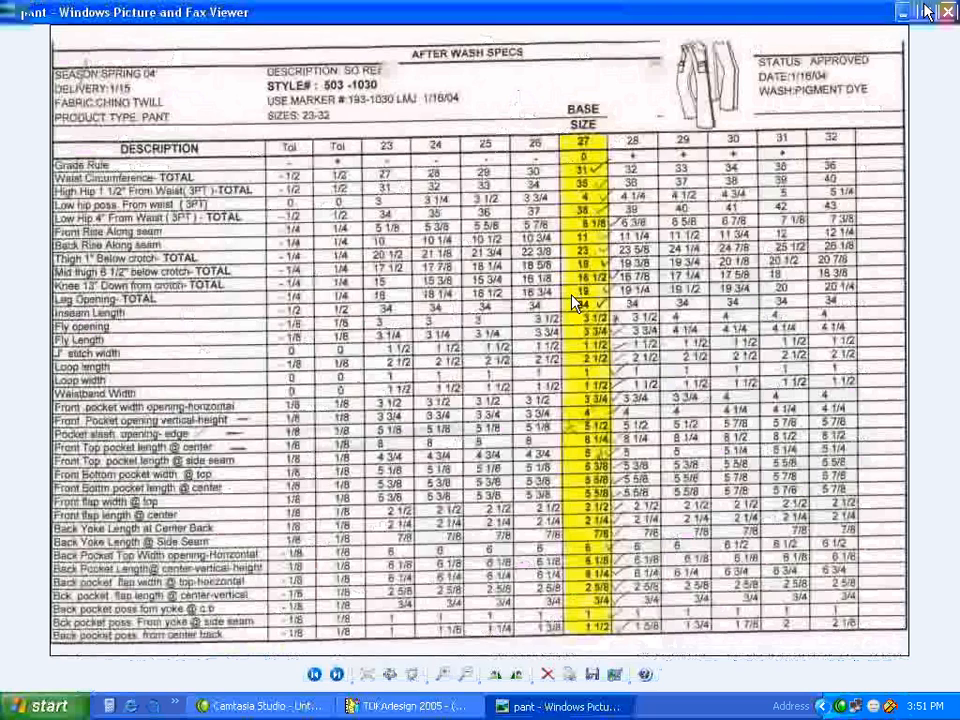
pyautogui.rightClick(415, 706)
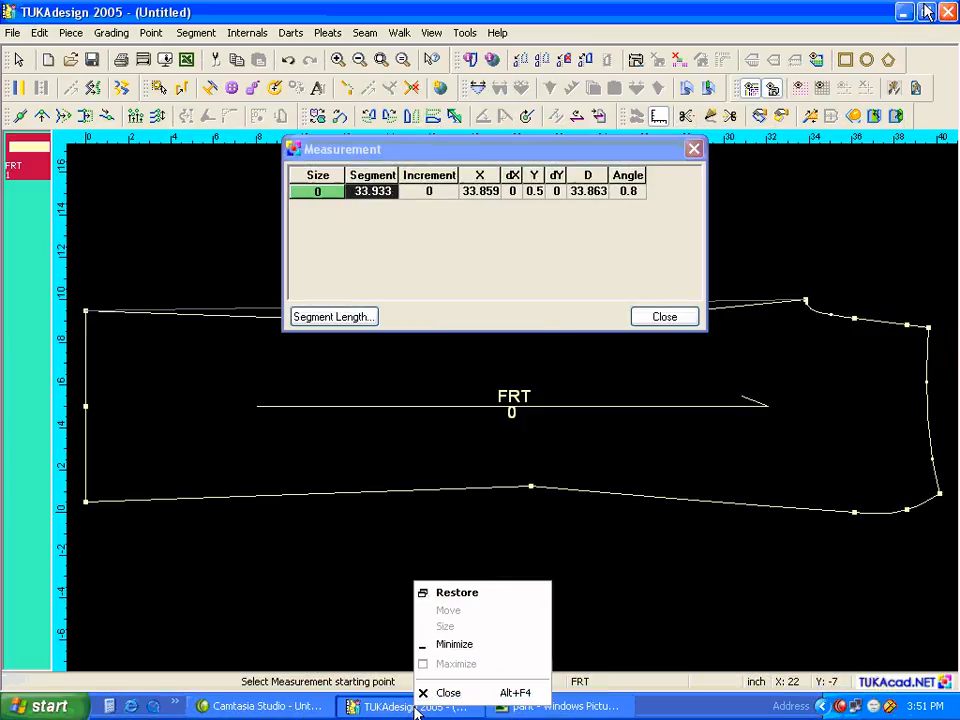
pyautogui.click(415, 706)
pyautogui.click(415, 706)
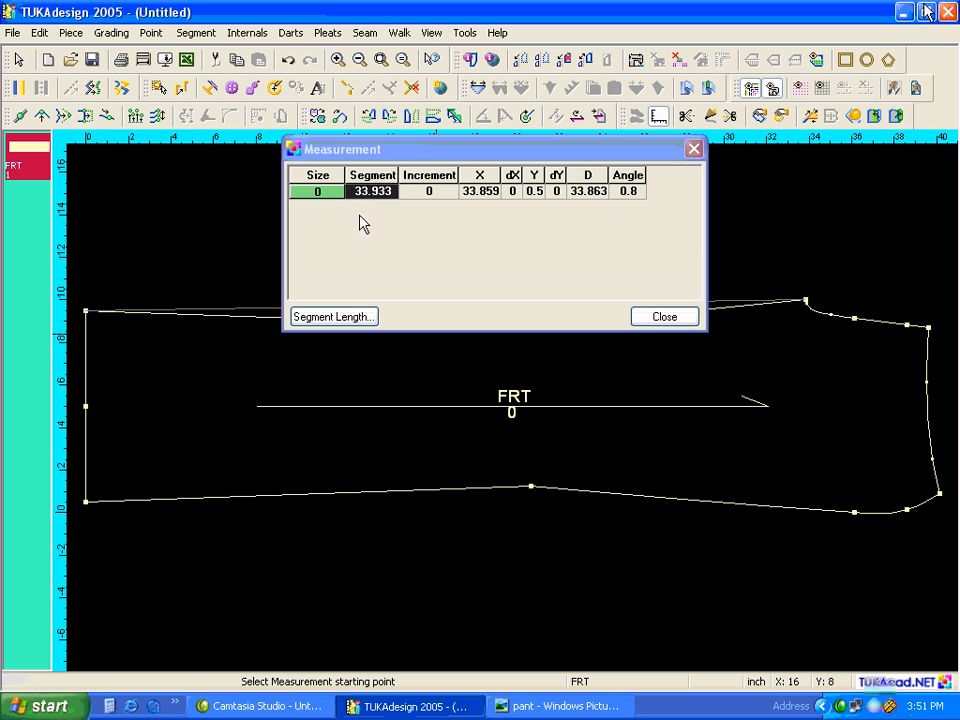
pyautogui.click(663, 318)
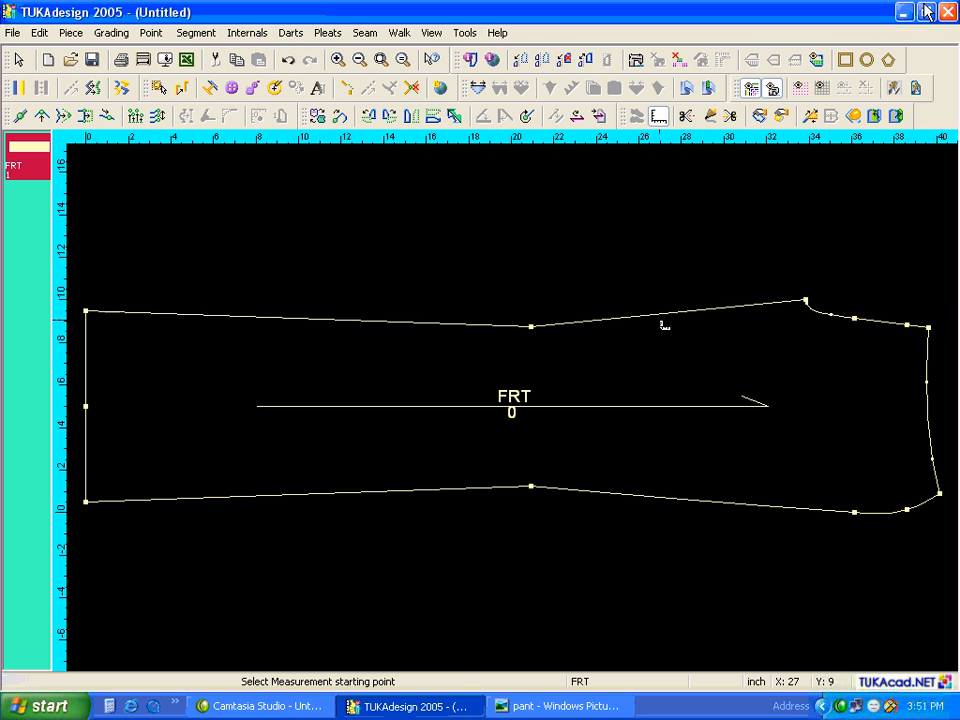
pyautogui.press('Home')
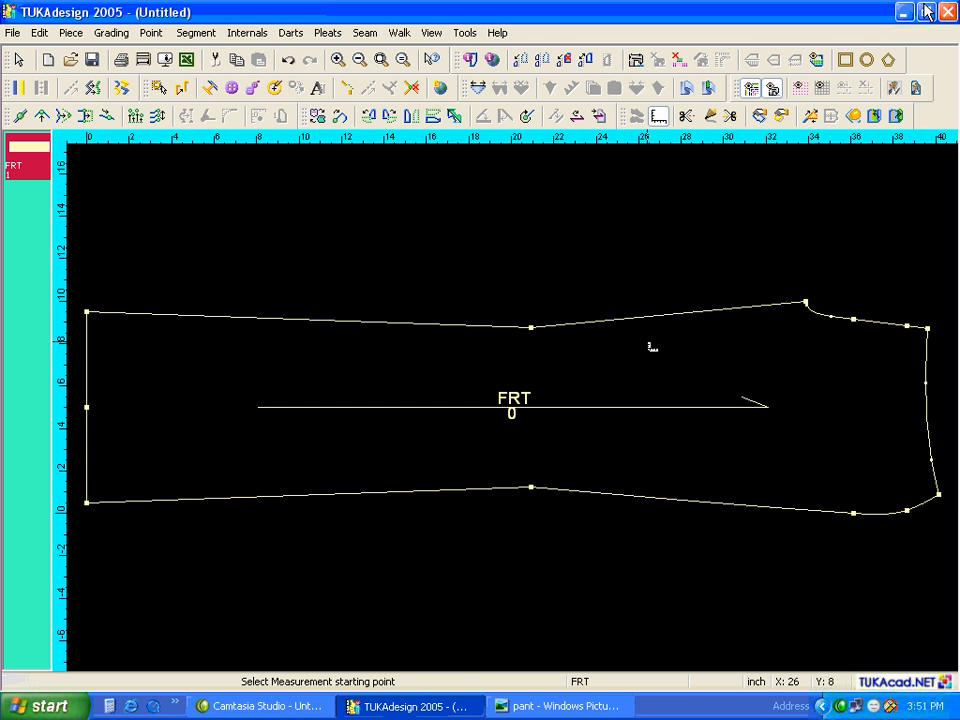
pyautogui.press('Escape')
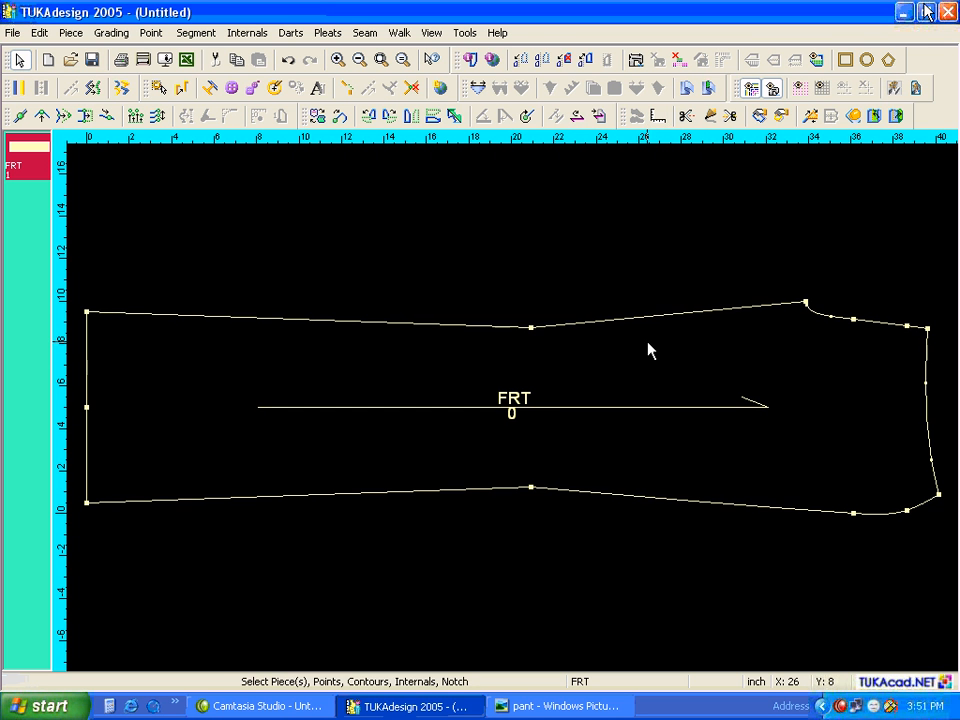
# Fold the front piece lengthwise by matching its two leg opening corners, compare the inseam with the side seam, and undo the fold.
pyautogui.click(876, 118)
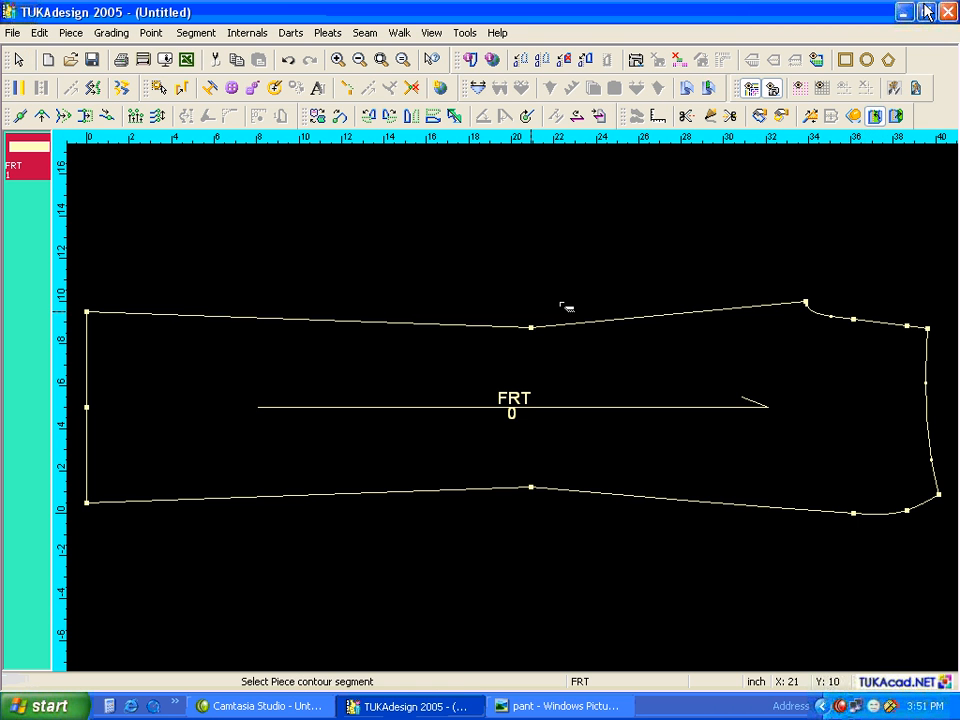
pyautogui.click(88, 311)
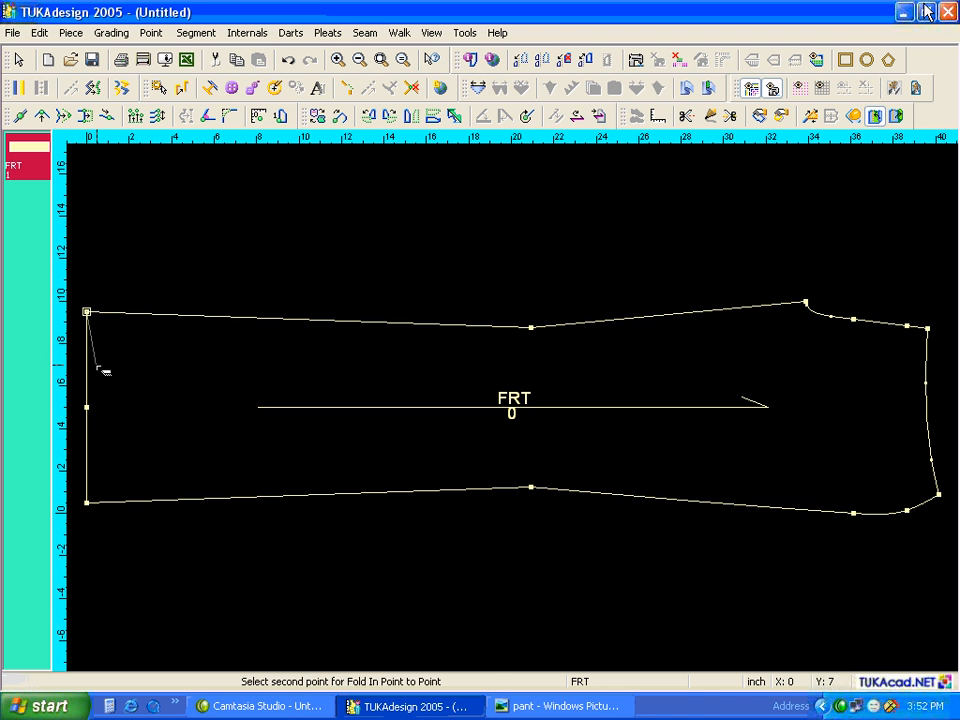
pyautogui.click(87, 503)
pyautogui.click(87, 503)
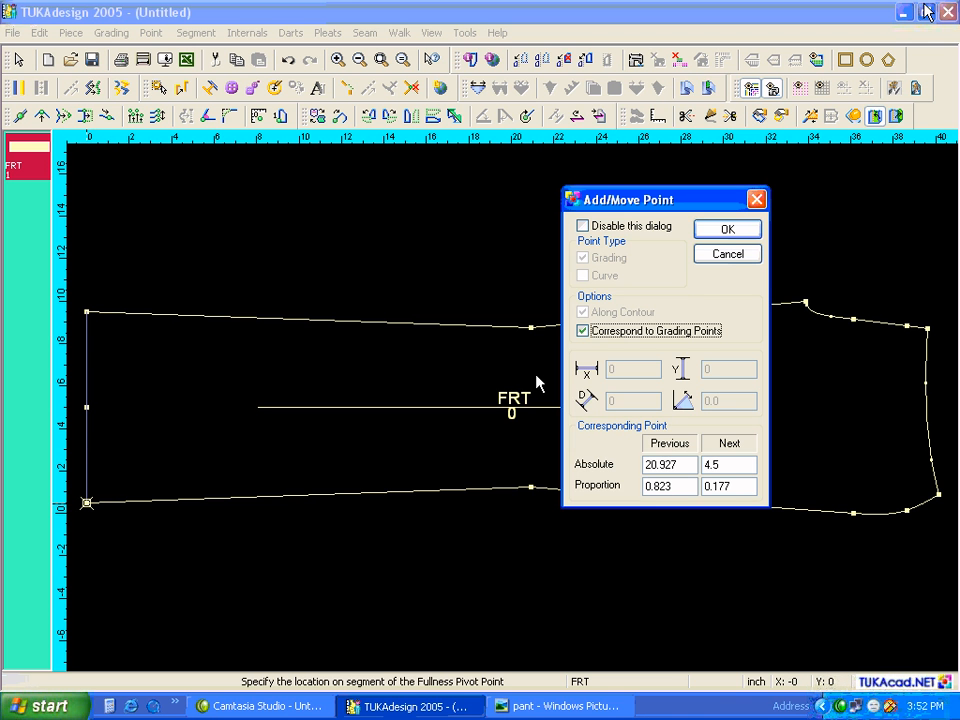
pyautogui.click(729, 233)
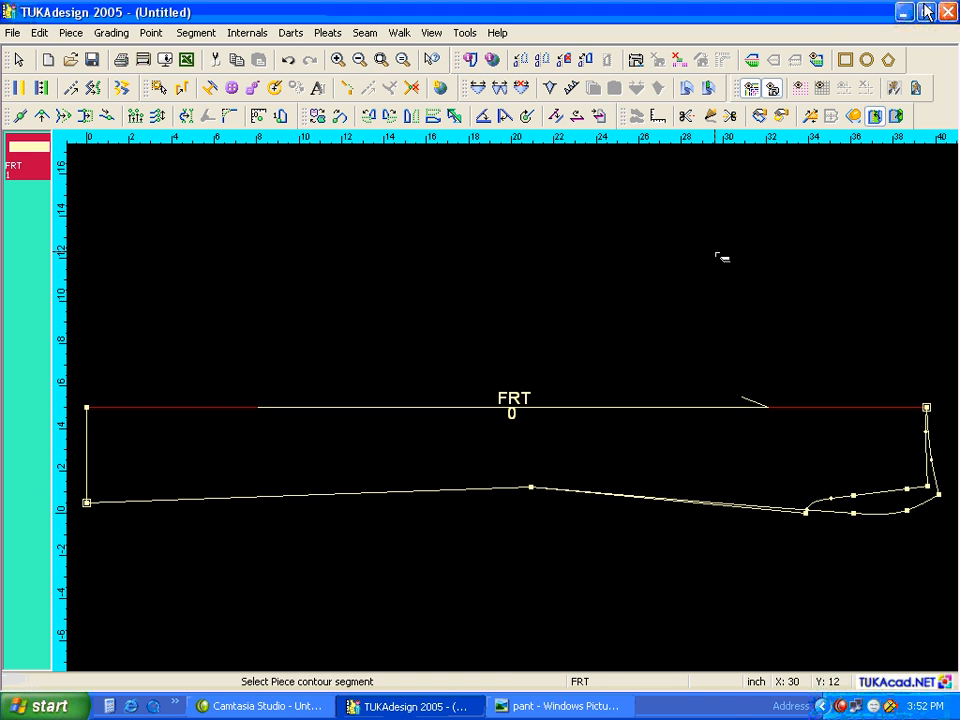
pyautogui.scroll(4, 806, 513)
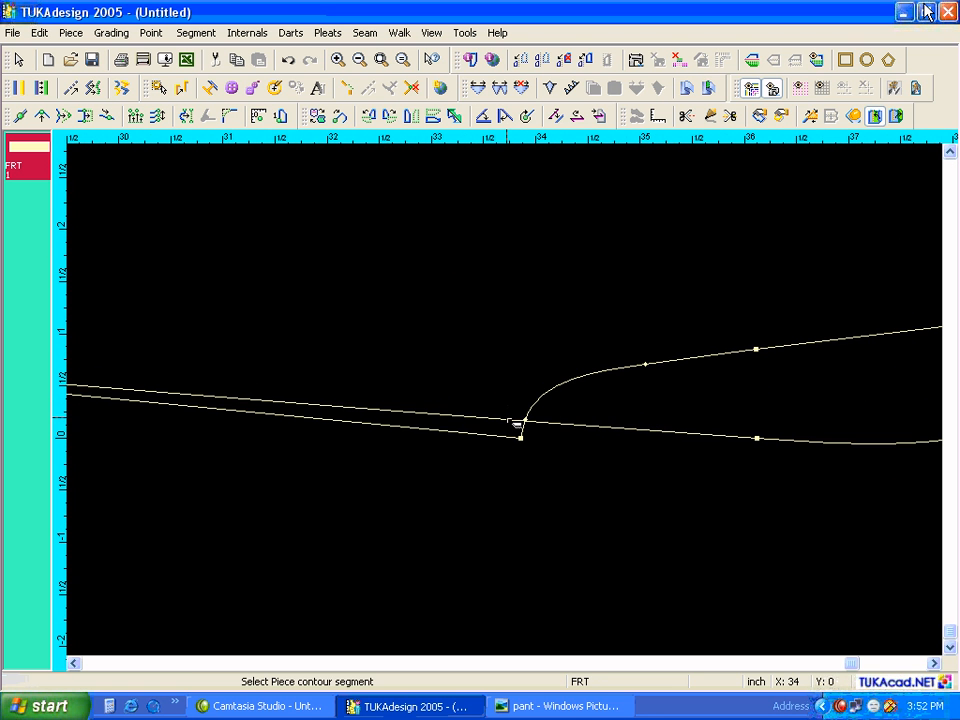
pyautogui.scroll(-4, 545, 429)
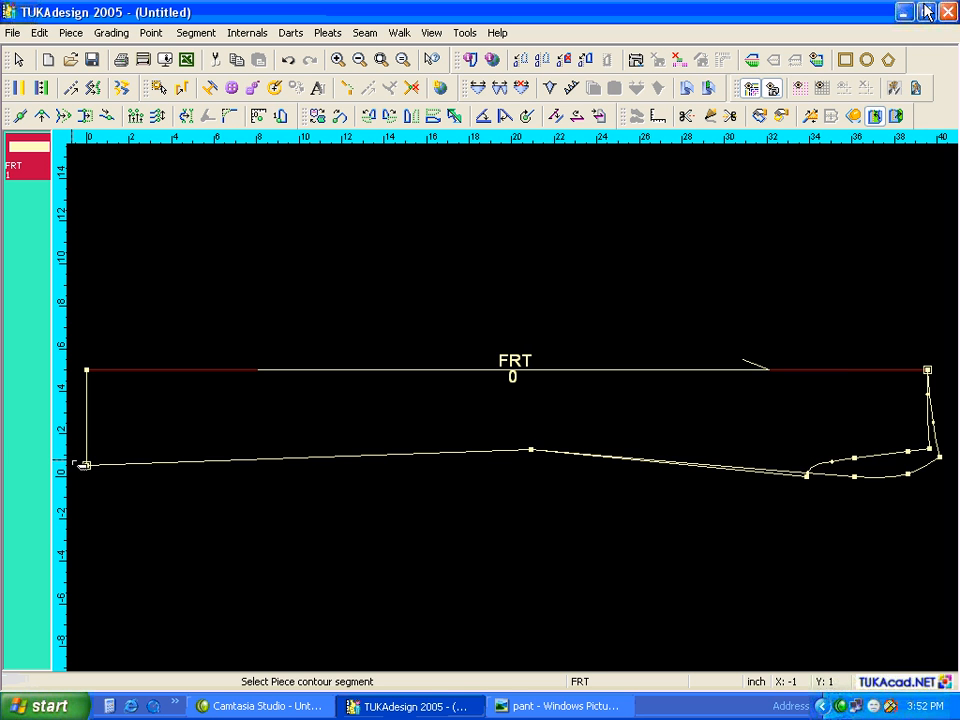
pyautogui.hotkey('ctrl', 'z')
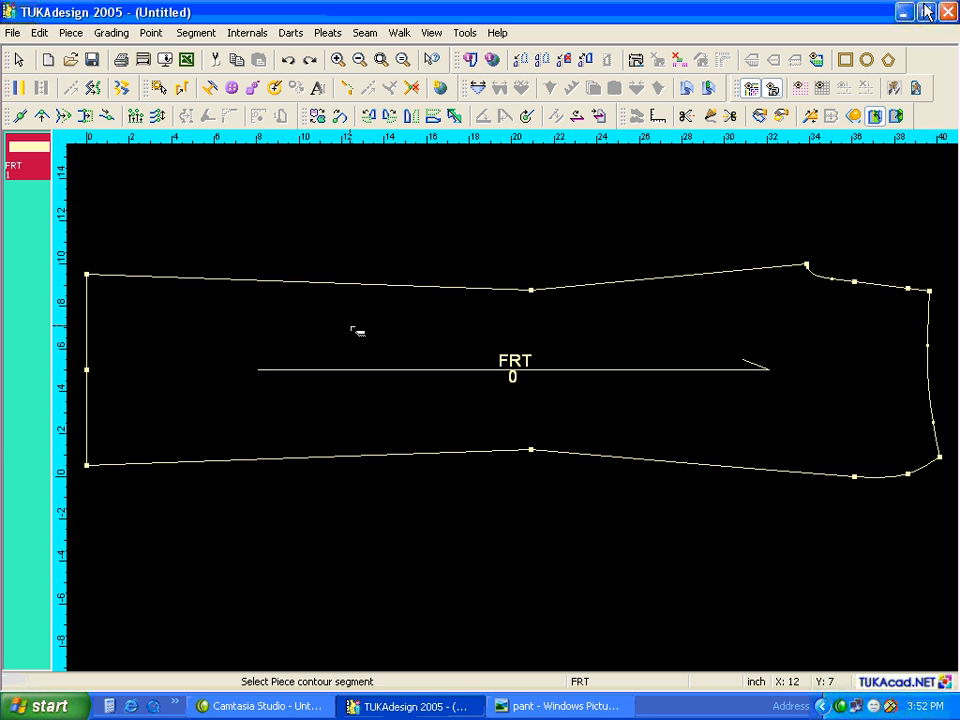
pyautogui.scroll(-1, 352, 328)
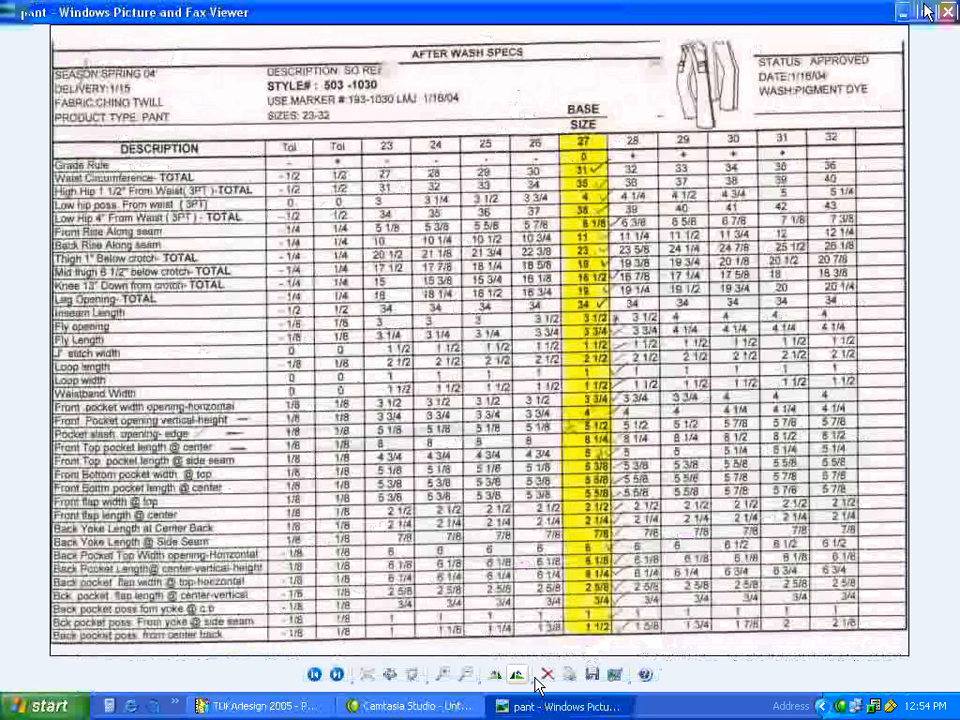
# Switch to TUKAdesign with Pant.tud and place a pasted copy of the front piece below the original.
pyautogui.click(279, 705)
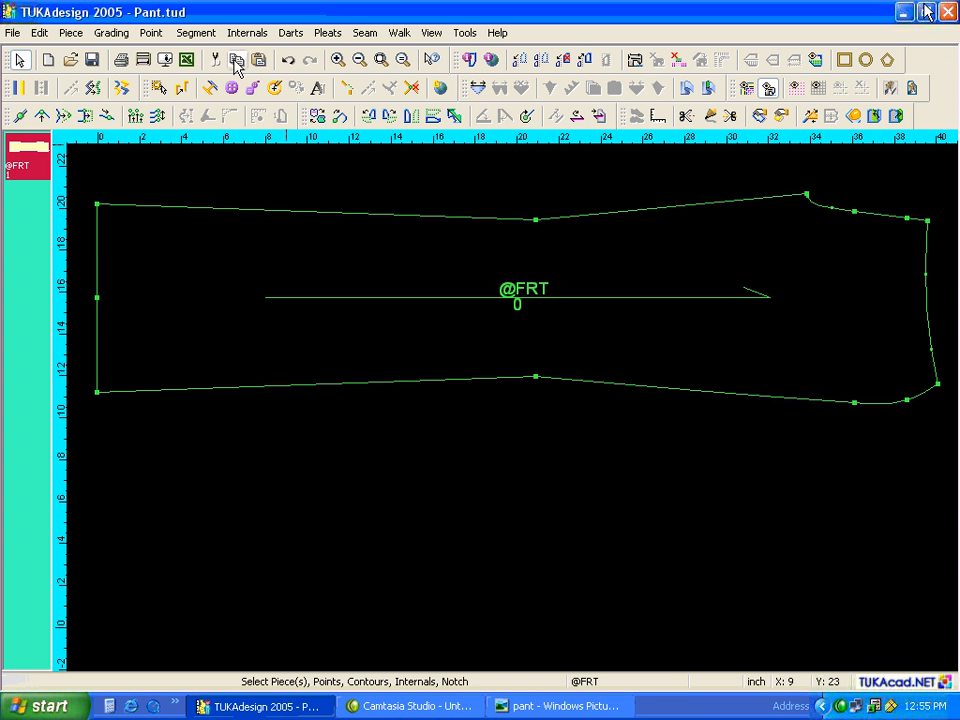
pyautogui.click(257, 61)
pyautogui.moveTo(296, 178); pyautogui.dragTo(150, 463)
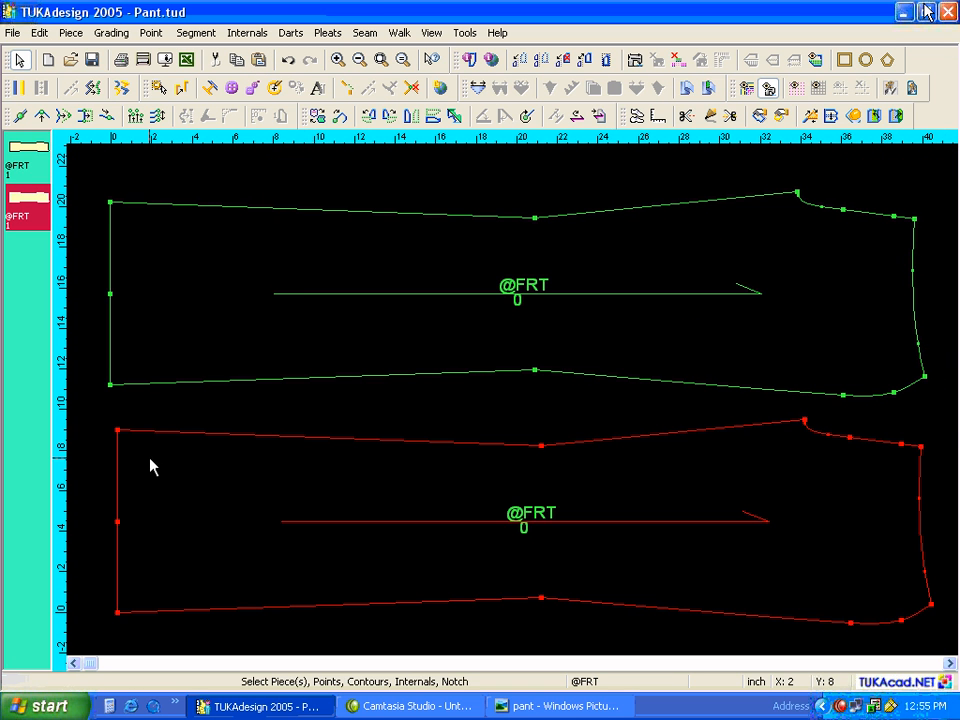
# Rename the copied piece BK in its piece info.
pyautogui.doubleClick(322, 488)
pyautogui.doubleClick(303, 233)
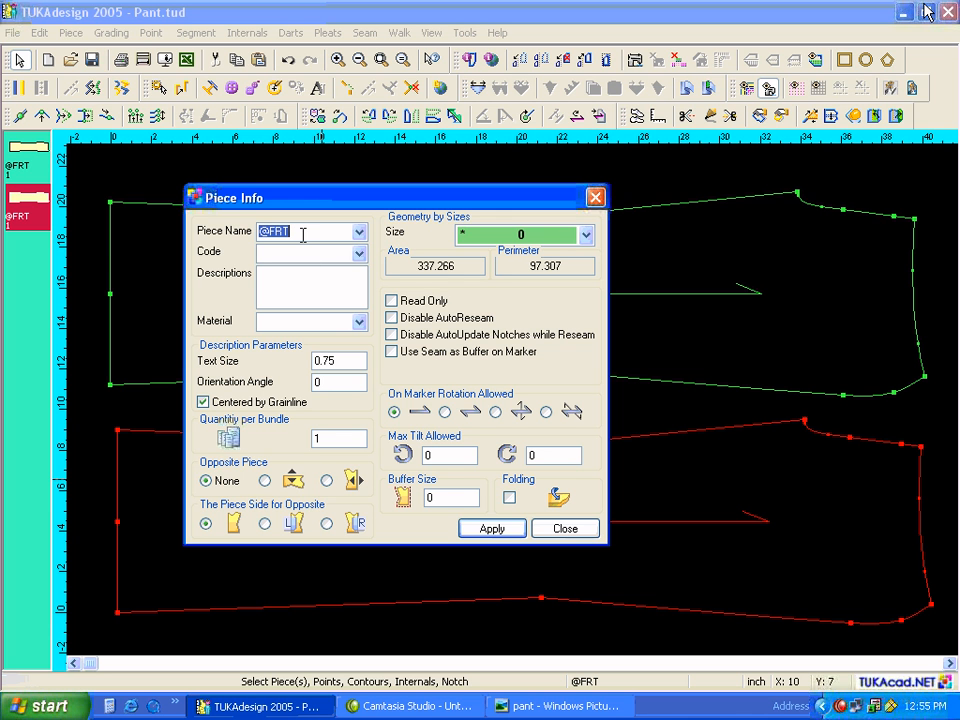
pyautogui.write('BK')
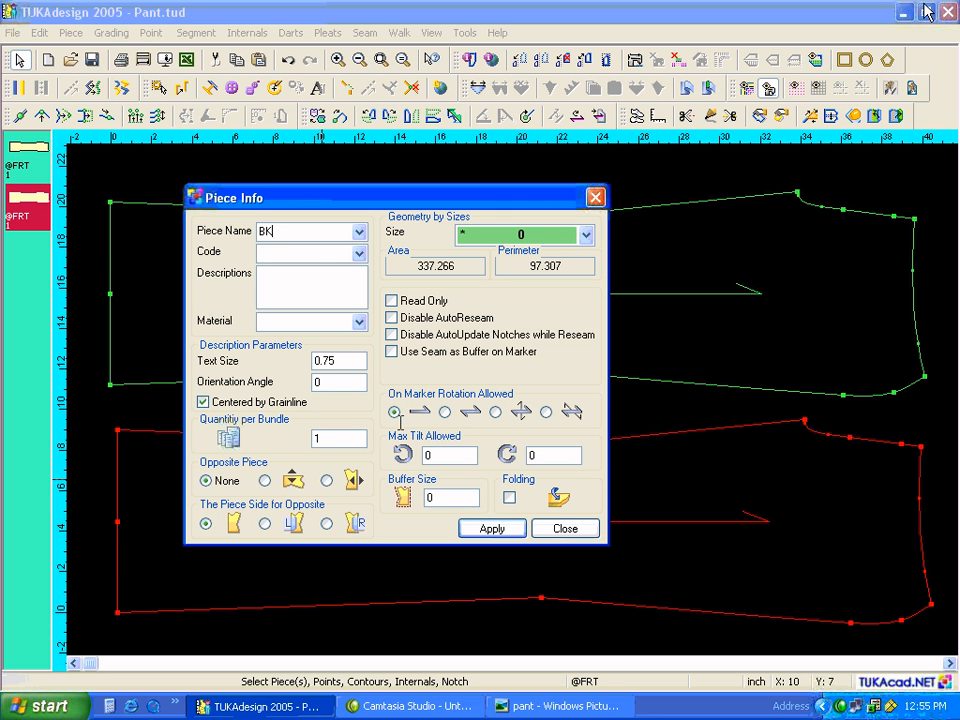
pyautogui.click(495, 527)
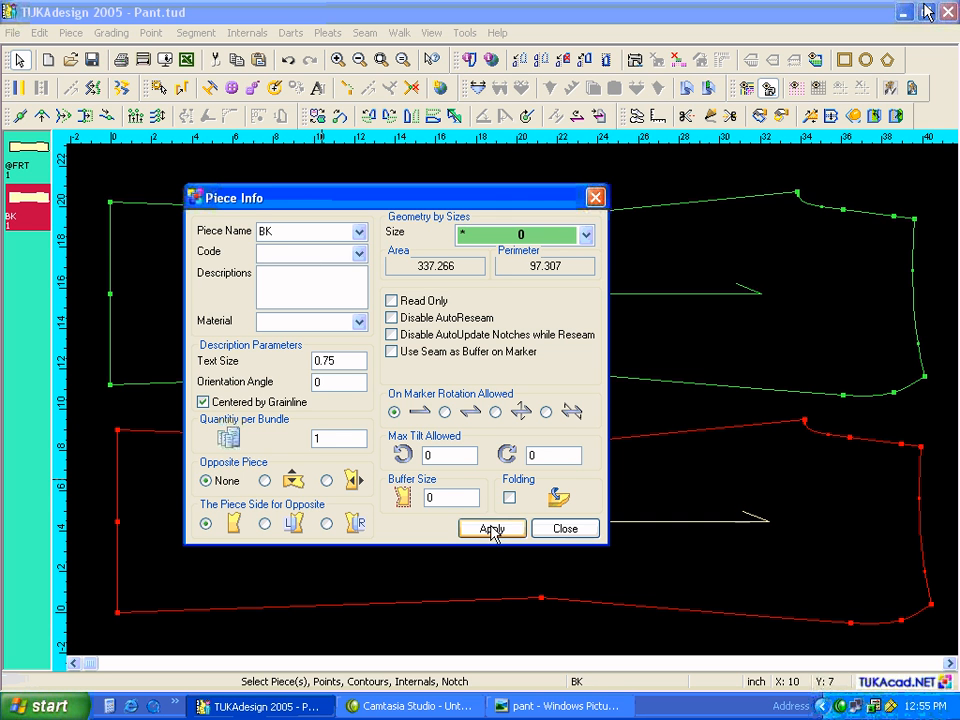
pyautogui.click(555, 531)
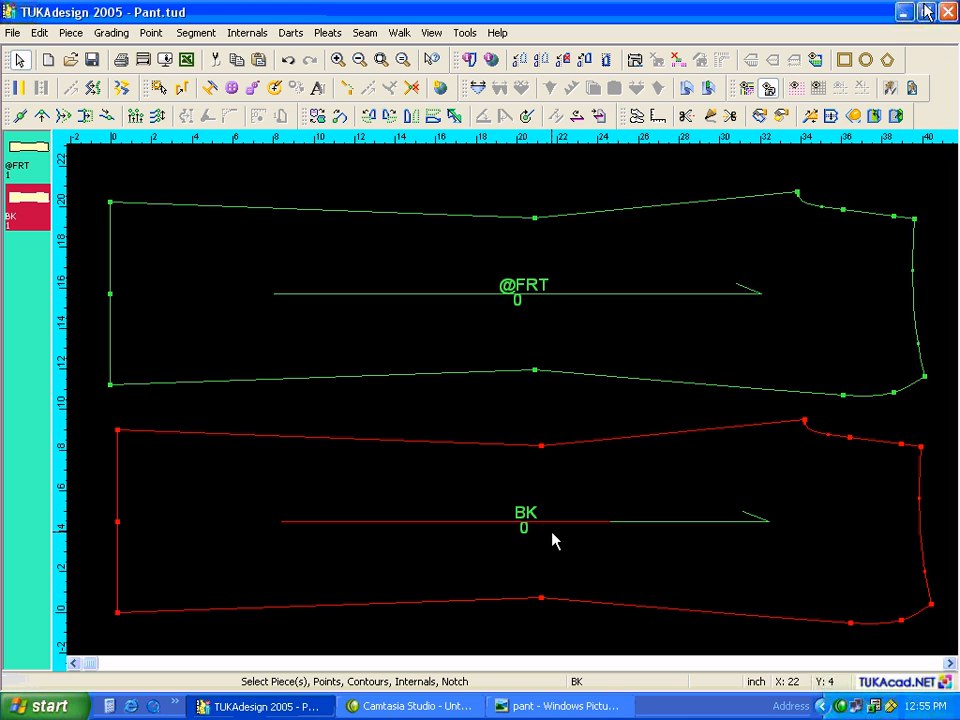
# Move the BK piece about 3 inches farther down from the front piece to make room for the back rise.
pyautogui.press('Home')
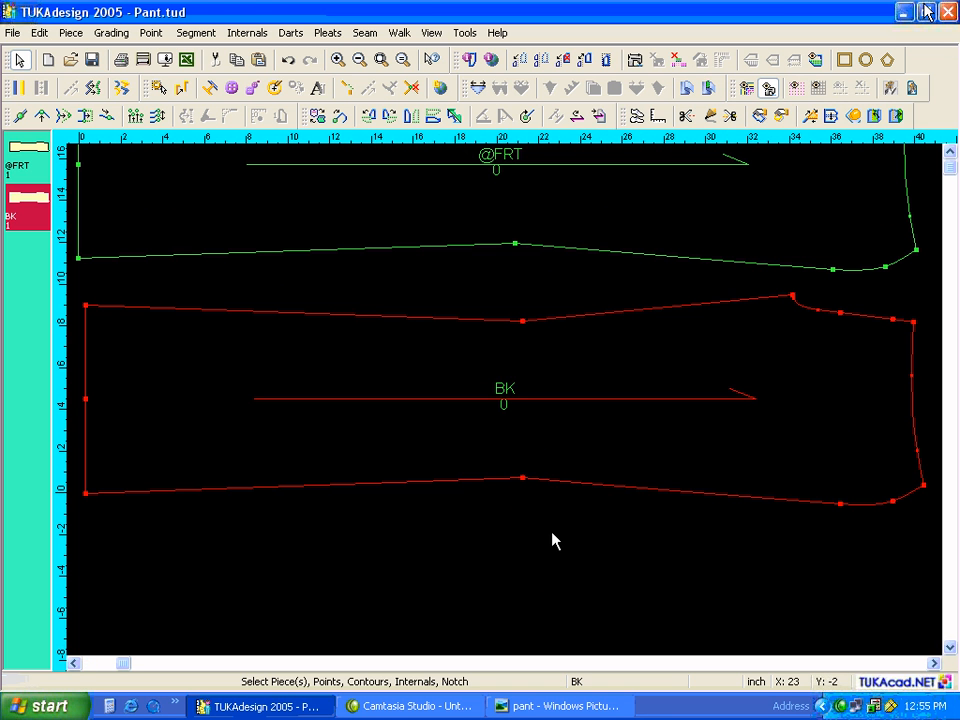
pyautogui.press('space')
pyautogui.click(570, 519)
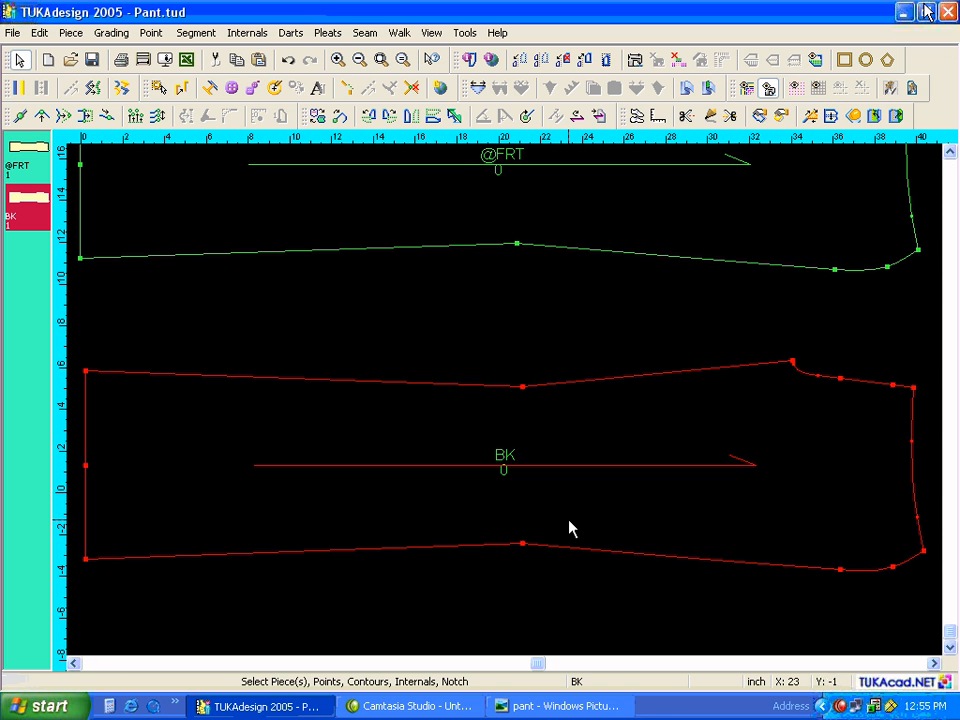
# Move the BK piece's crotch point by X 0 and Y 3.4 to extend the back crotch.
pyautogui.click(42, 116)
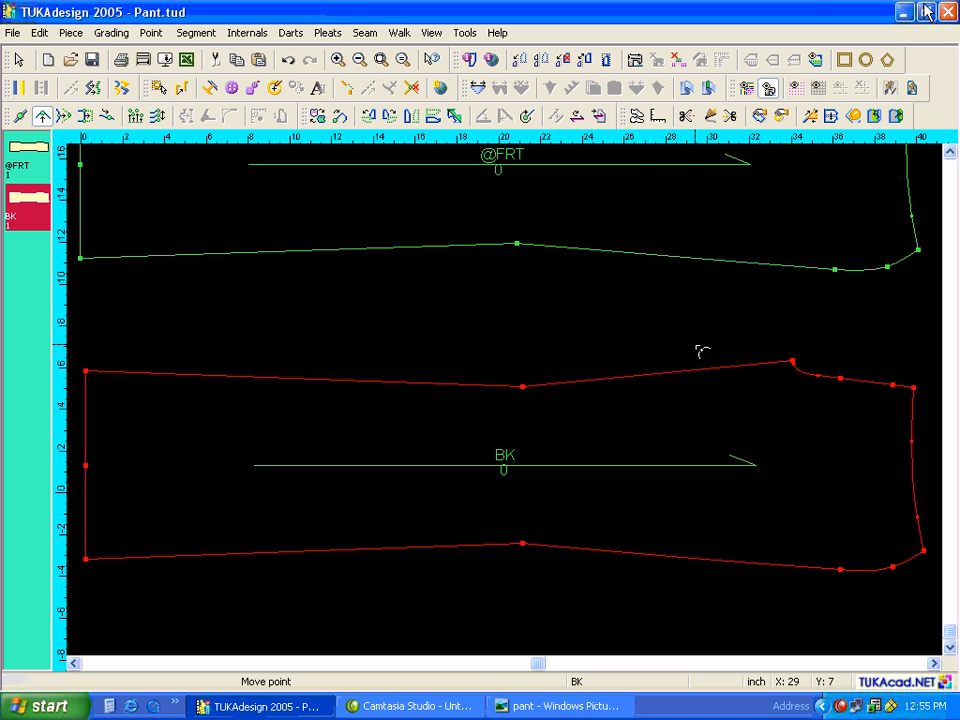
pyautogui.click(793, 361)
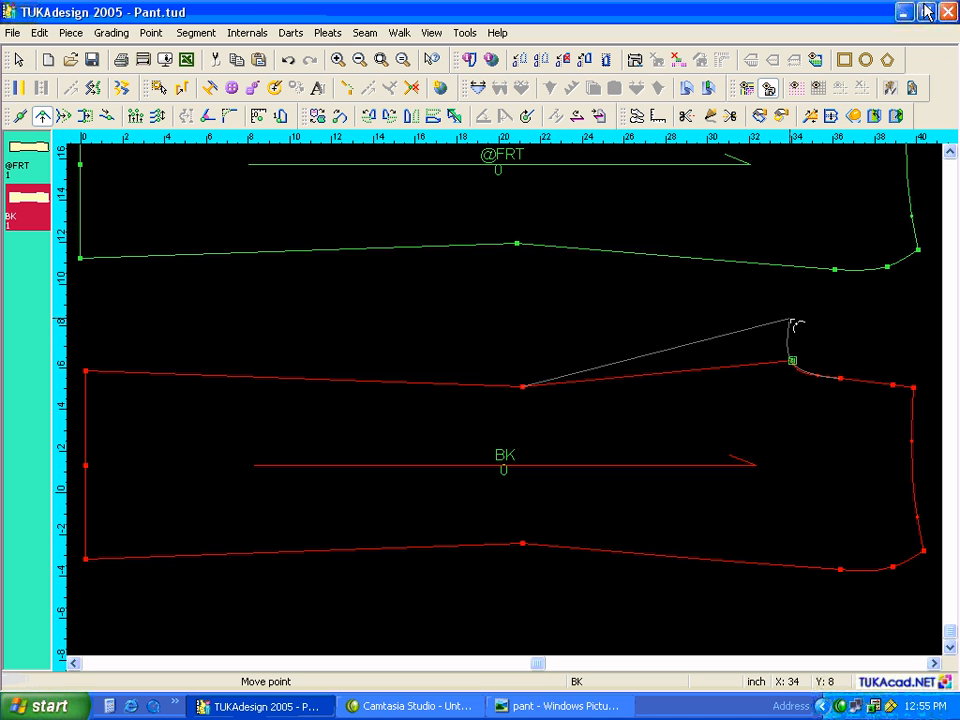
pyautogui.click(790, 321)
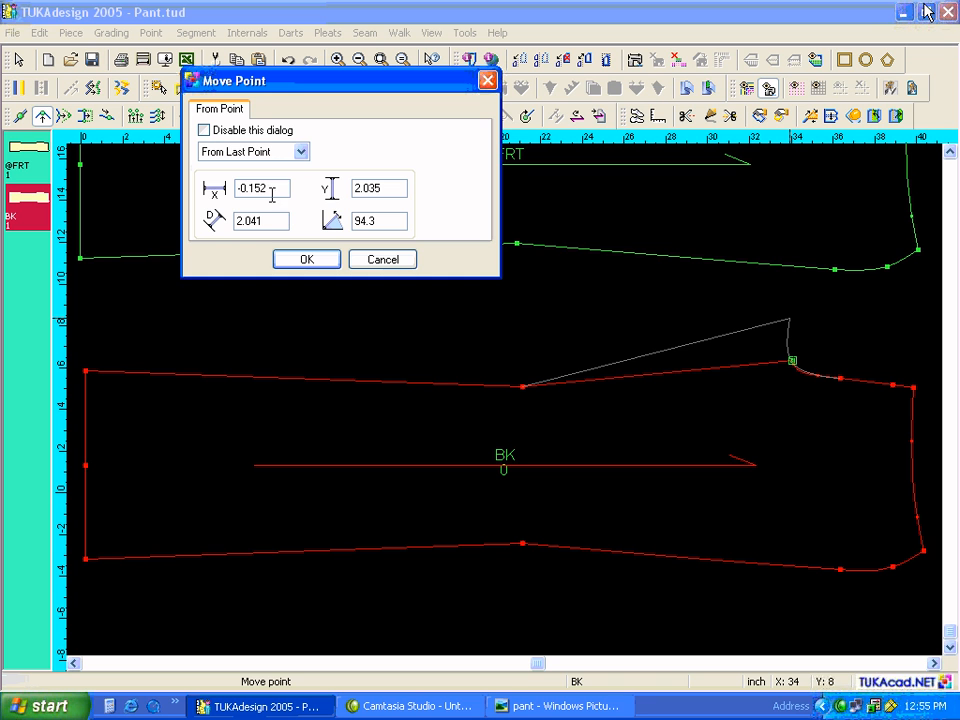
pyautogui.moveTo(271, 192); pyautogui.dragTo(221, 203)
pyautogui.write('0')
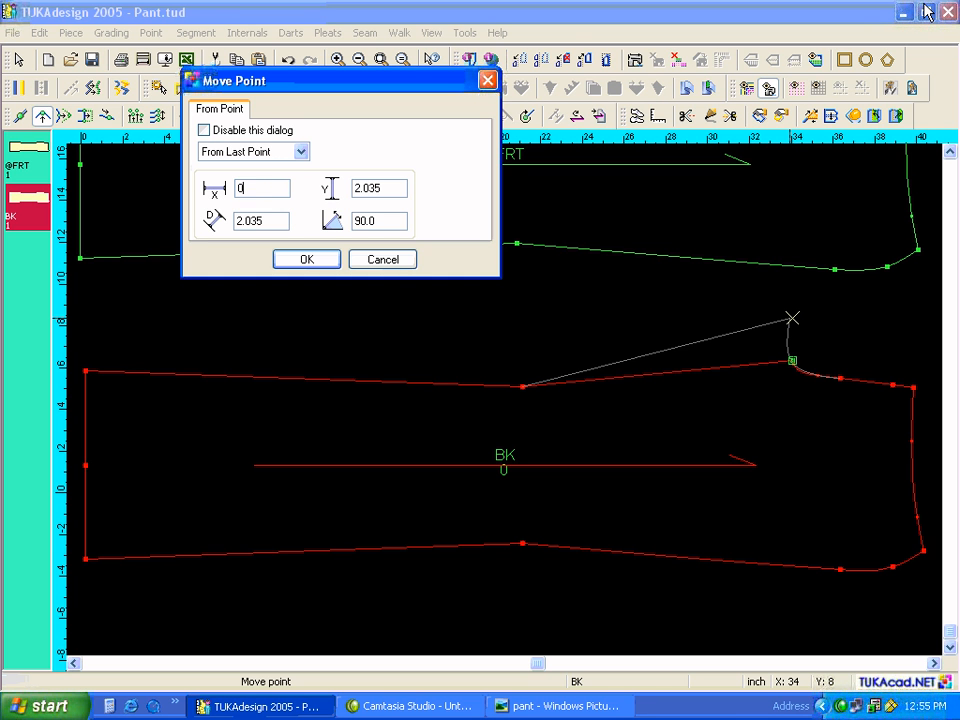
pyautogui.press('Tab')
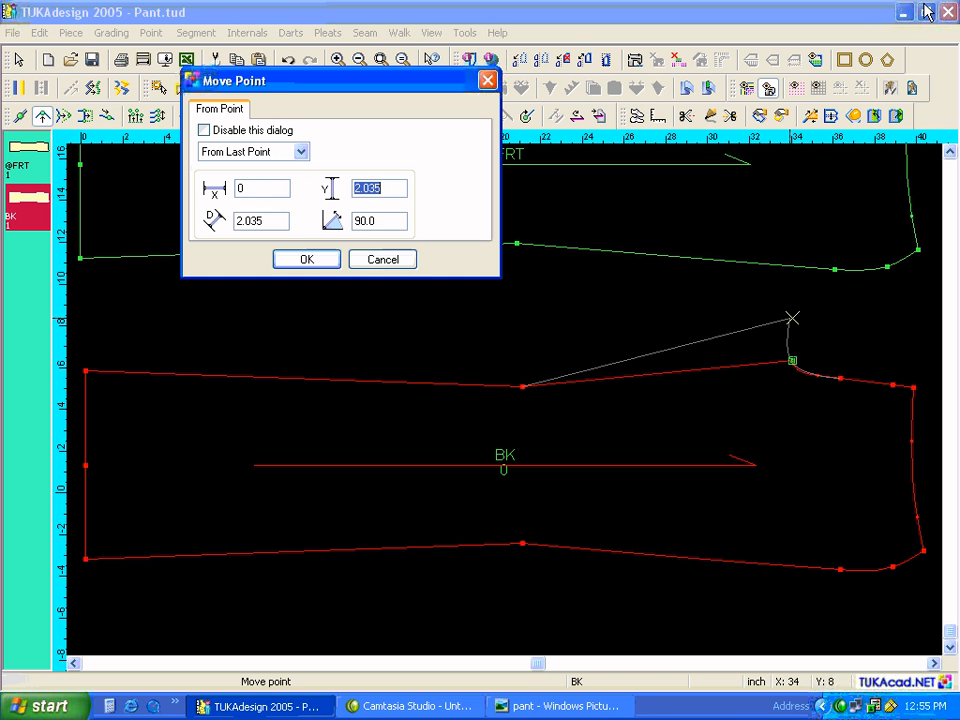
pyautogui.write('3.4')
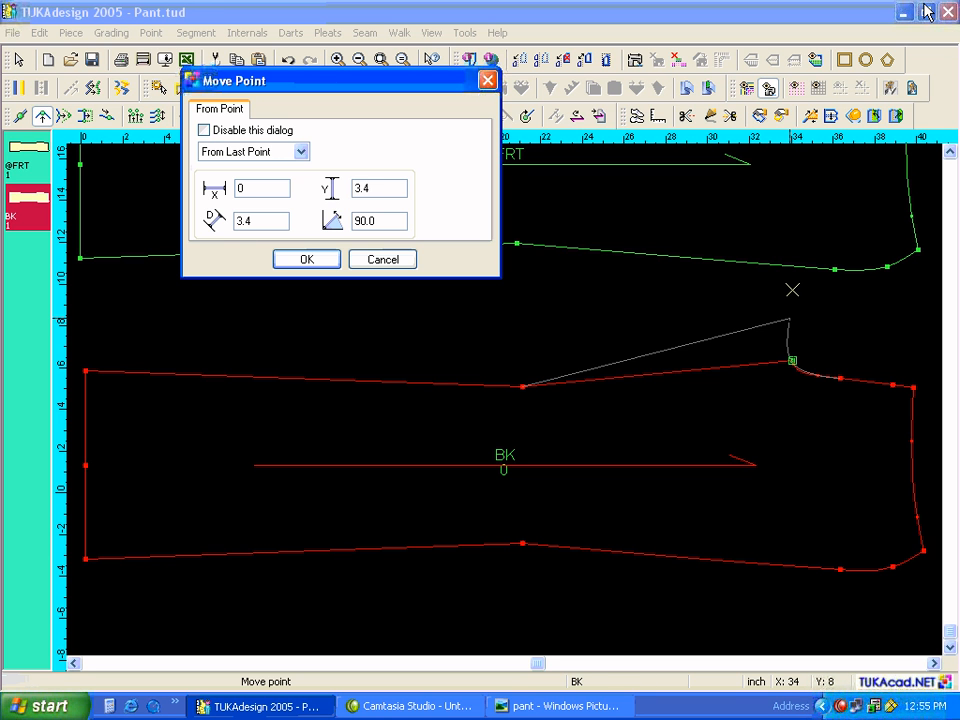
pyautogui.click(307, 260)
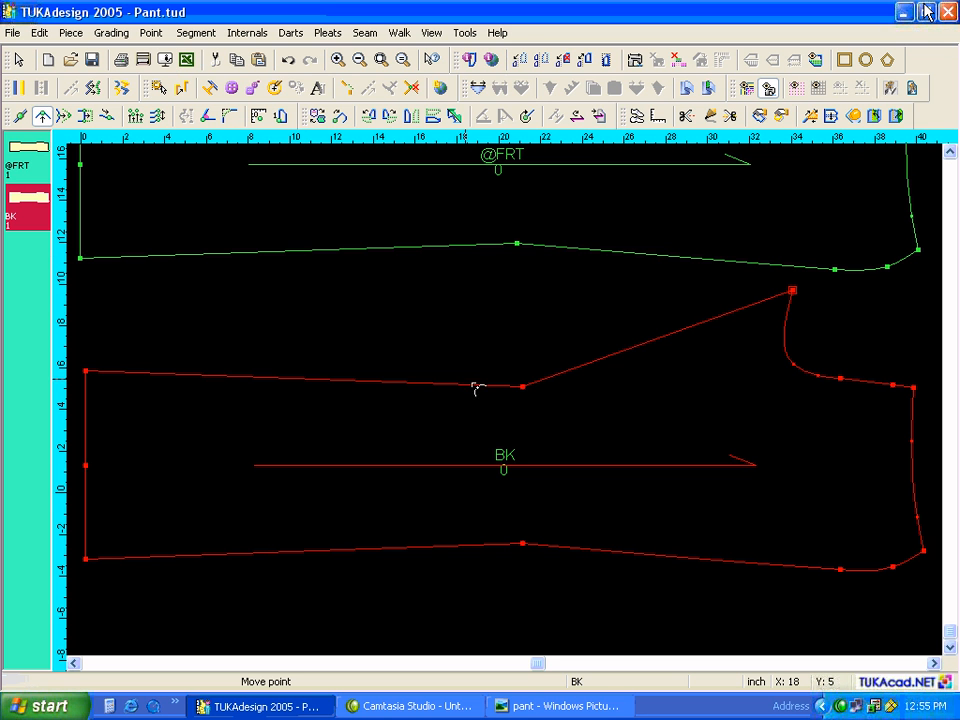
# Check the pant spec sheet and move the BK piece's inseam knee point by X 0 and Y .75.
pyautogui.click(522, 387)
pyautogui.click(522, 387)
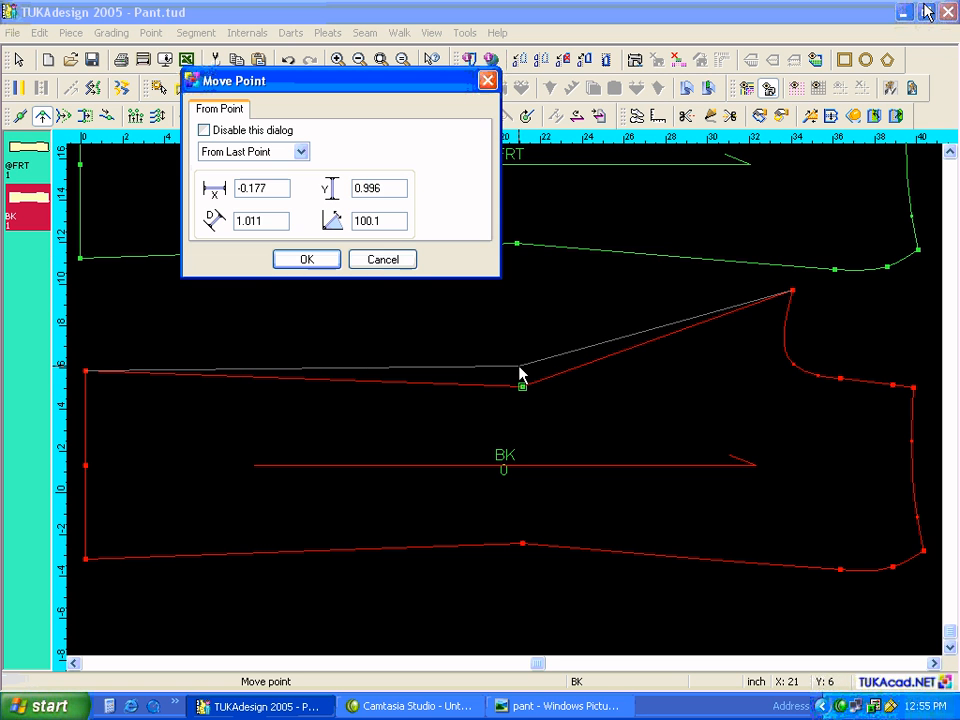
pyautogui.doubleClick(259, 187)
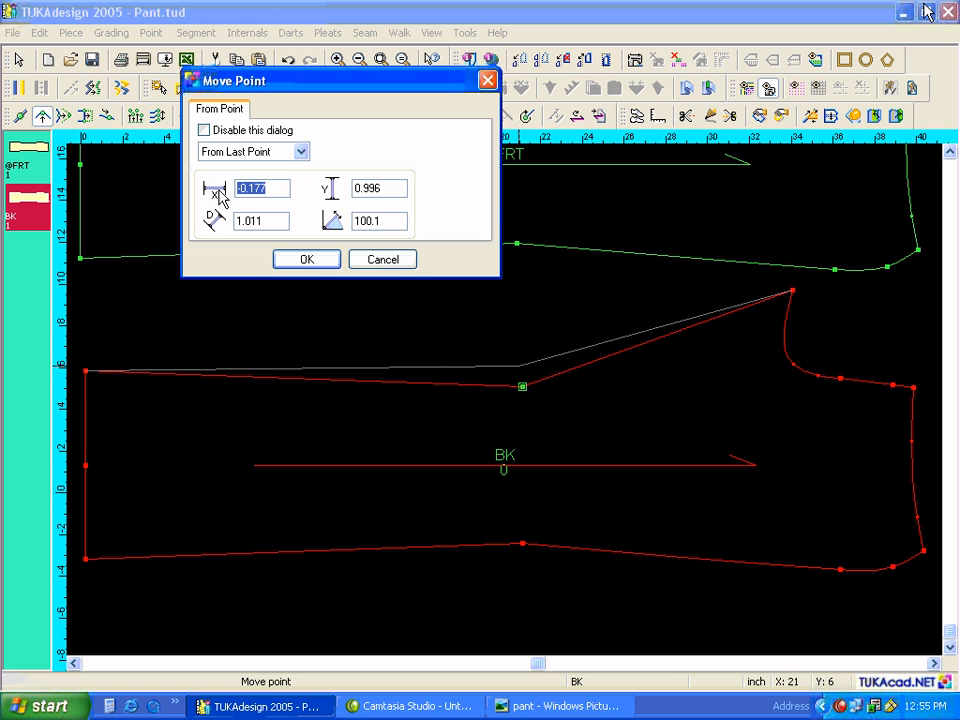
pyautogui.write('0')
pyautogui.press('Tab')
pyautogui.write('.75')
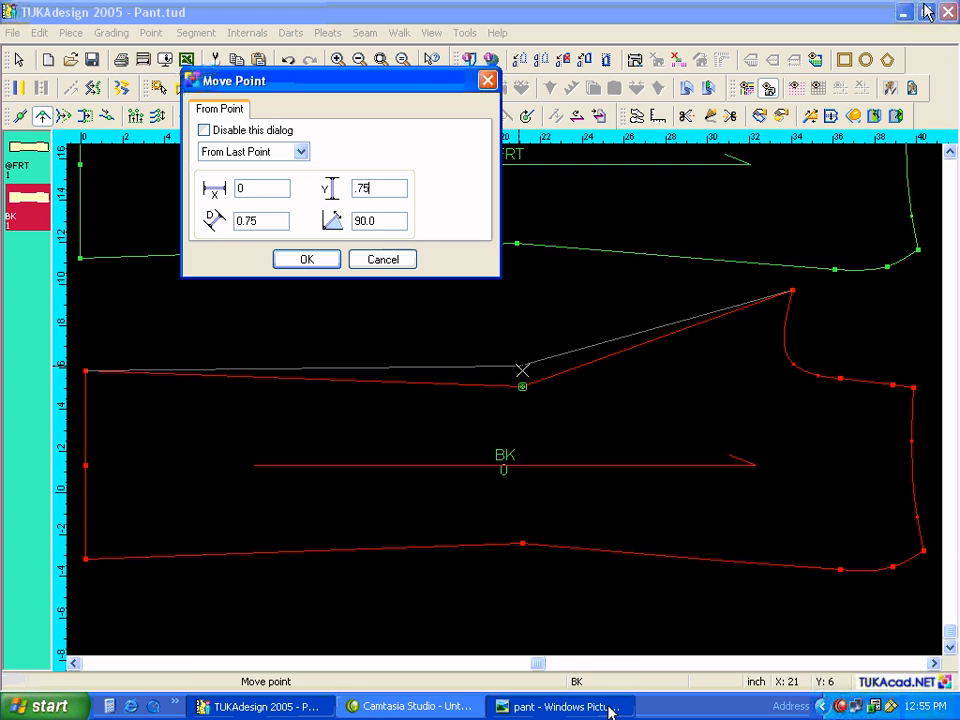
pyautogui.click(558, 706)
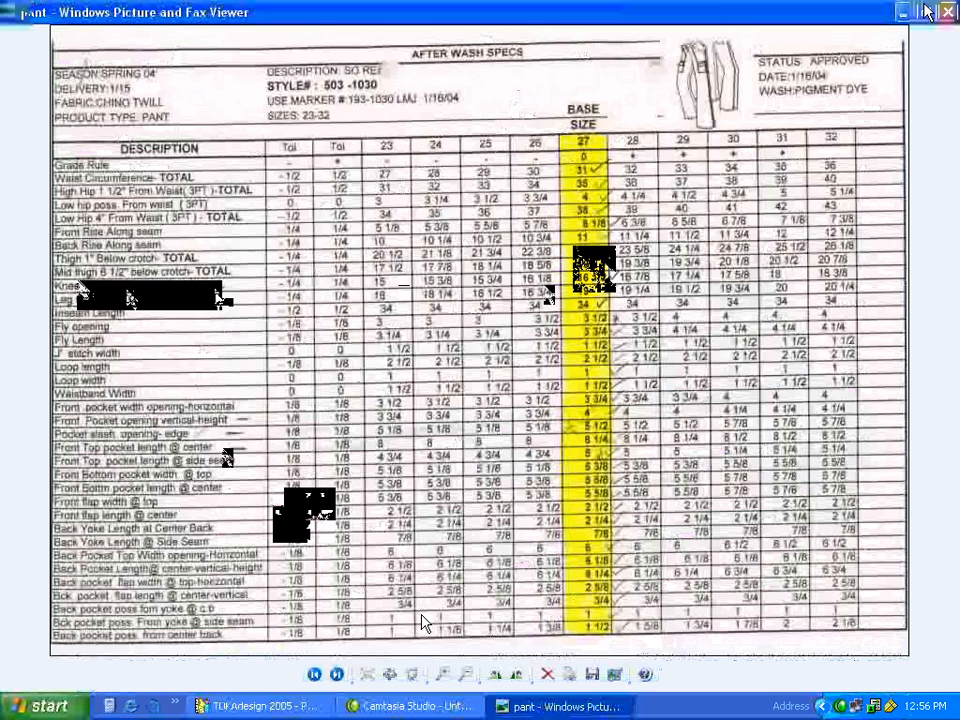
pyautogui.click(318, 705)
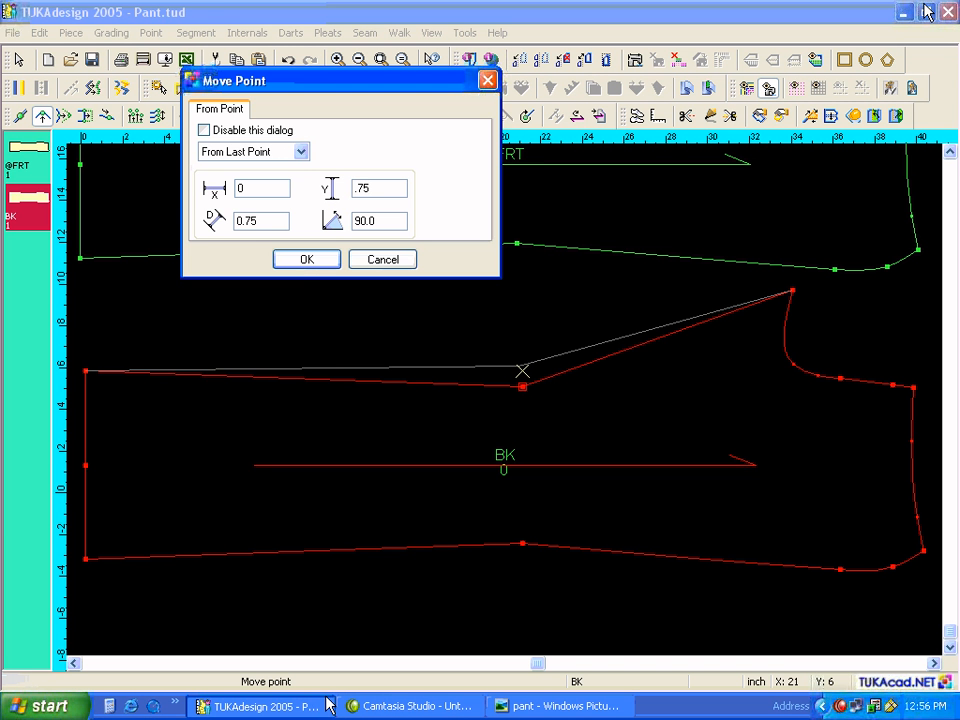
pyautogui.click(310, 262)
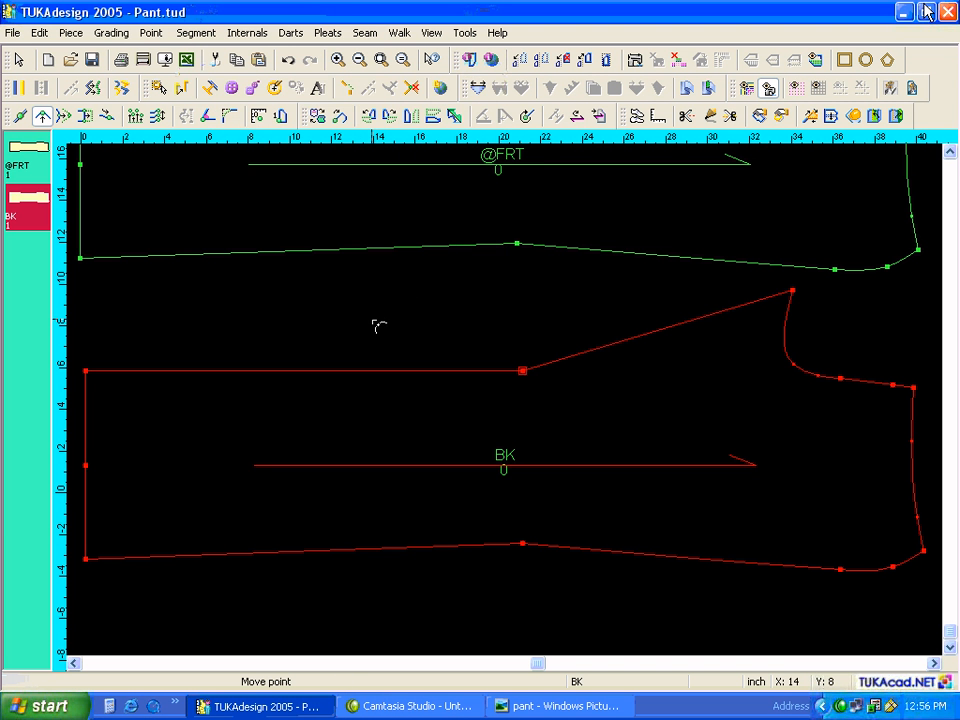
# Move the BK piece's outseam knee point by X 0 and Y -.75.
pyautogui.click(522, 544)
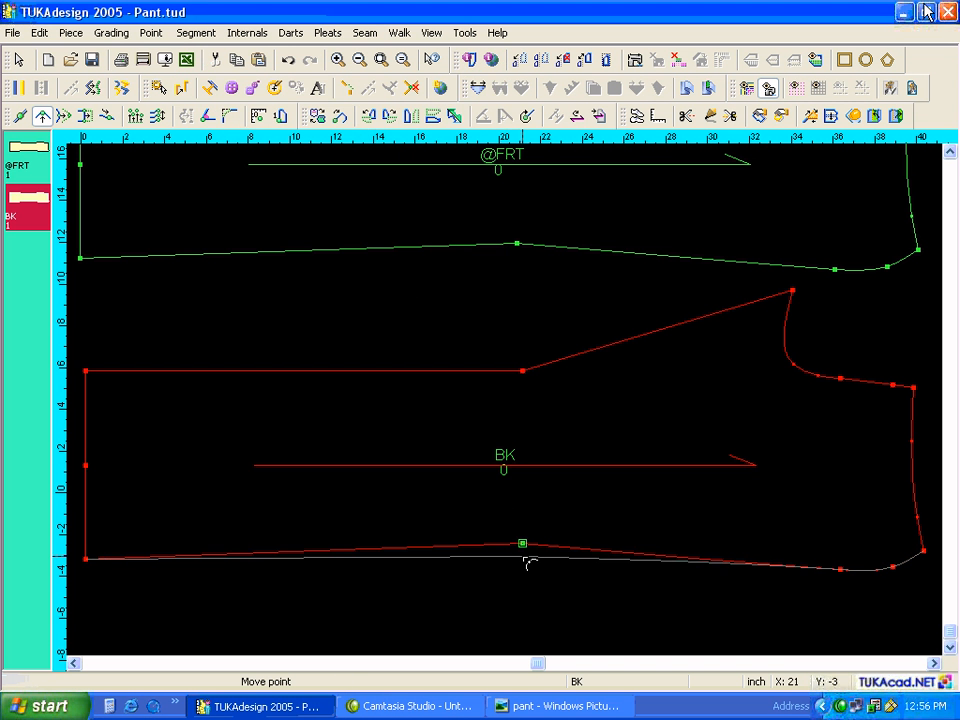
pyautogui.click(521, 559)
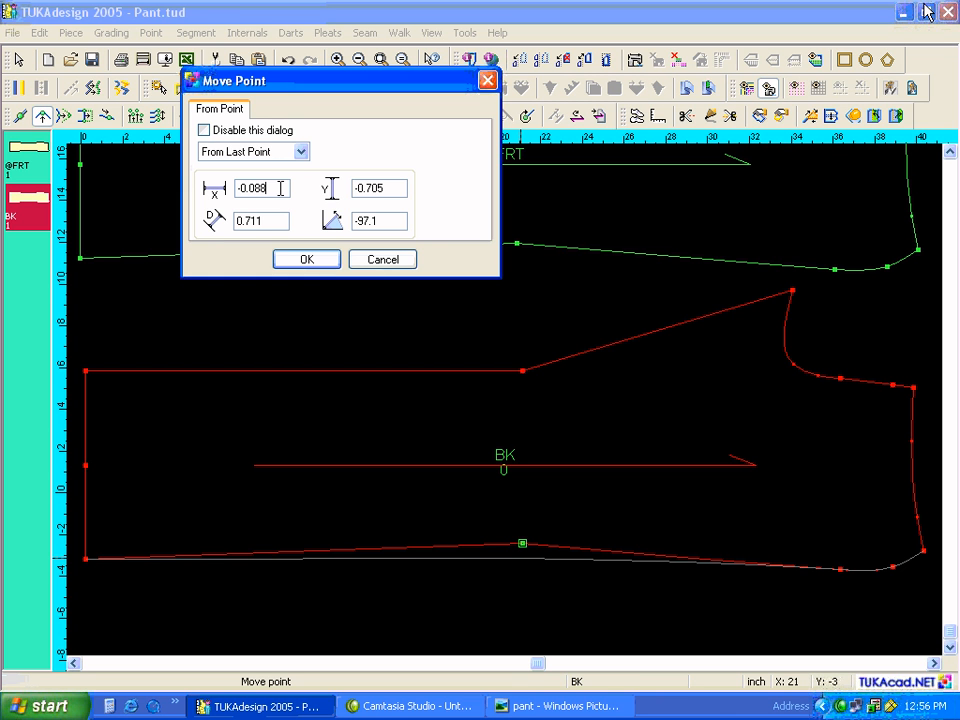
pyautogui.moveTo(279, 188); pyautogui.dragTo(200, 196)
pyautogui.write('0')
pyautogui.press('Tab')
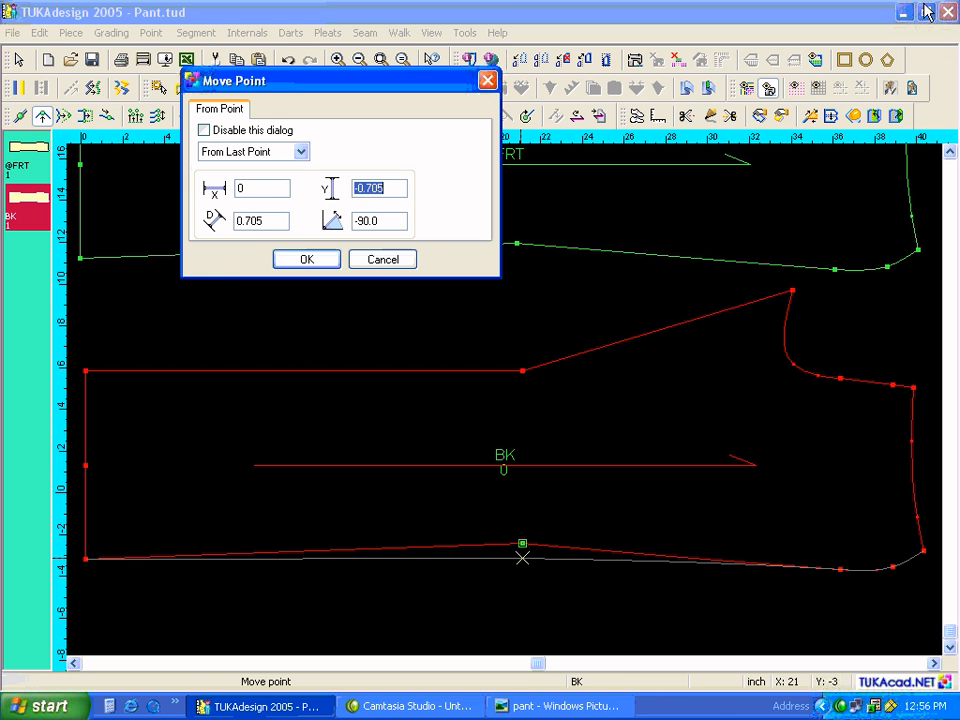
pyautogui.press('BackSpace')
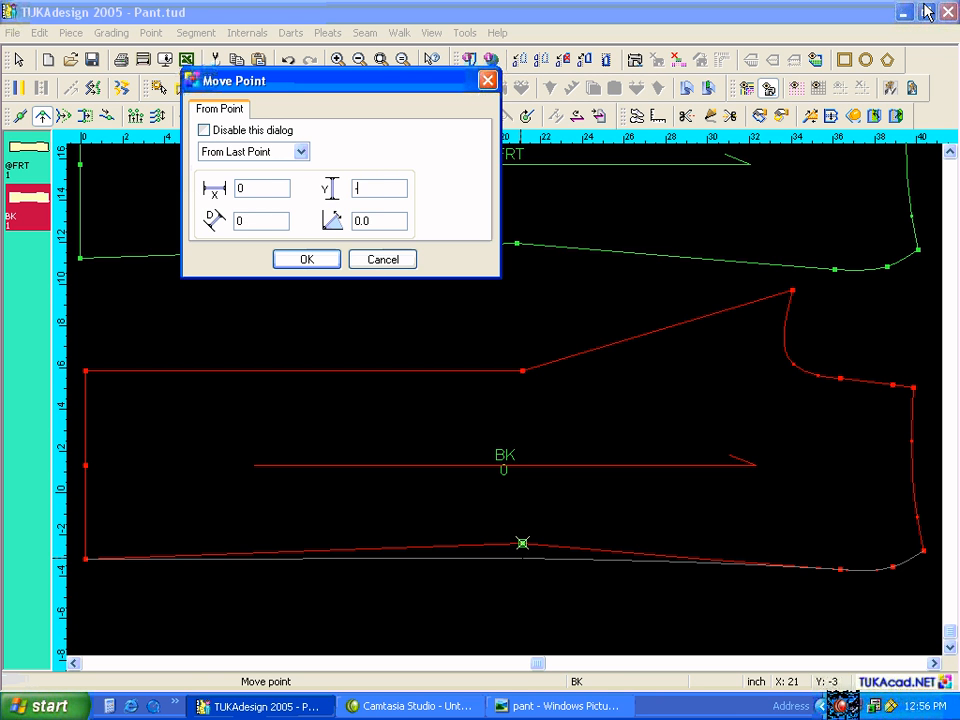
pyautogui.write('-.75')
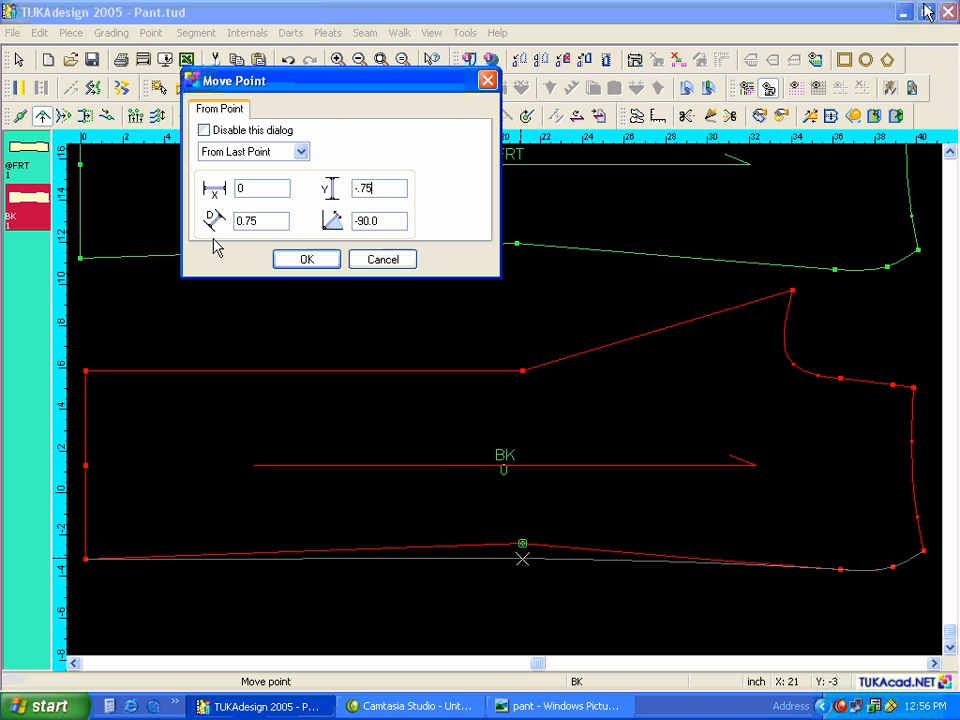
pyautogui.click(306, 259)
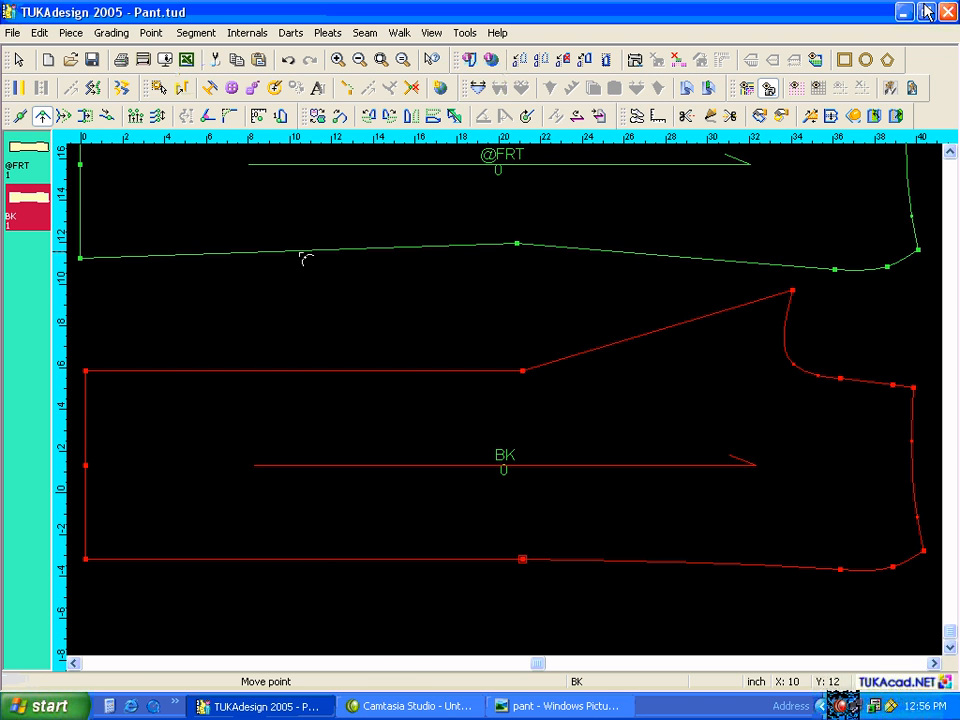
# Check the leg opening on the spec sheet and move the BK piece's inseam hem corner by X 0 and Y 0.5.
pyautogui.hotkey('alt', 'Tab')
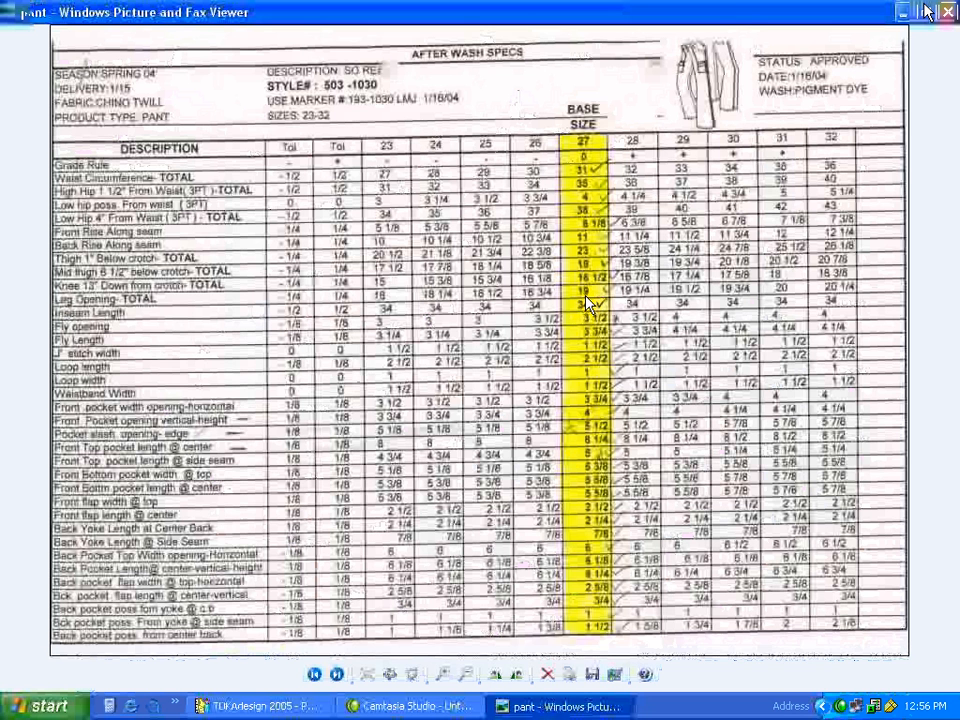
pyautogui.click(315, 705)
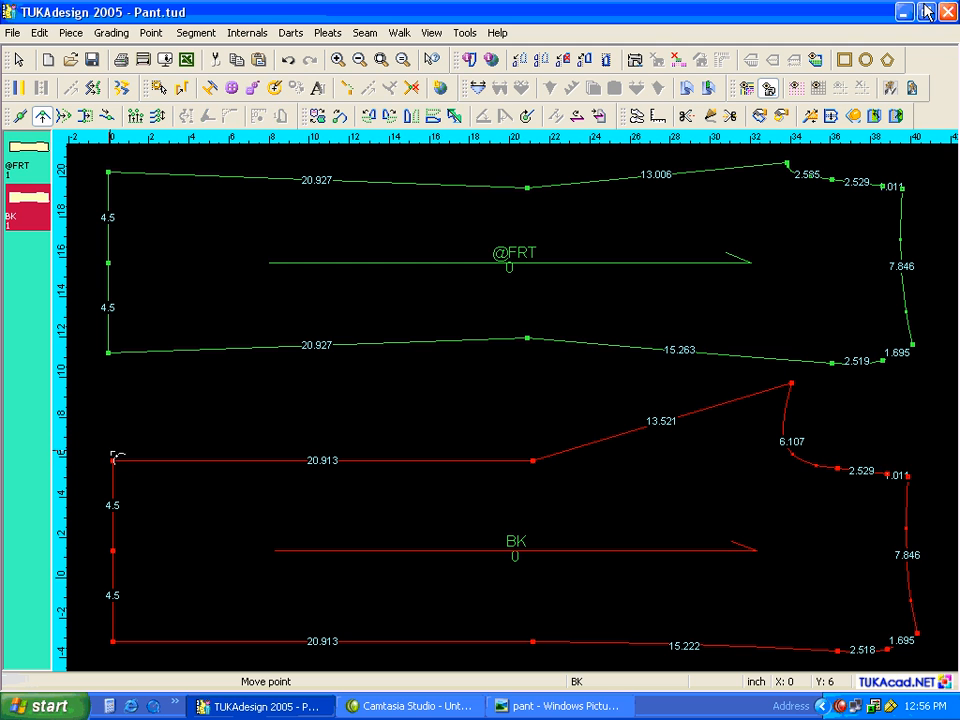
pyautogui.click(114, 463)
pyautogui.click(114, 449)
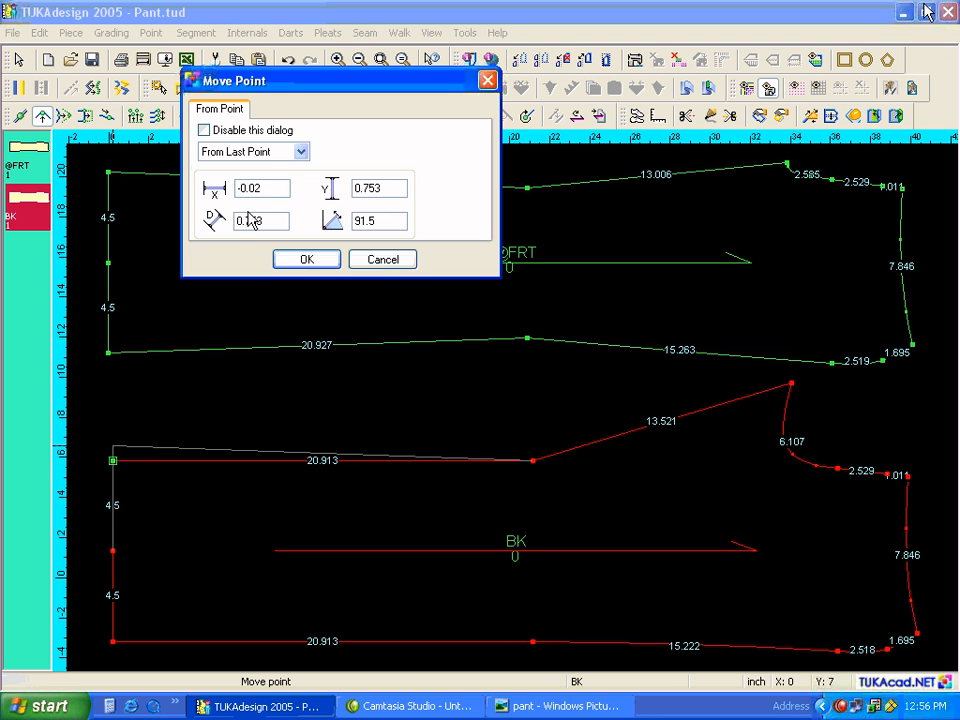
pyautogui.moveTo(269, 188); pyautogui.dragTo(217, 197)
pyautogui.write('0')
pyautogui.moveTo(404, 188); pyautogui.dragTo(332, 188)
pyautogui.write('0.5')
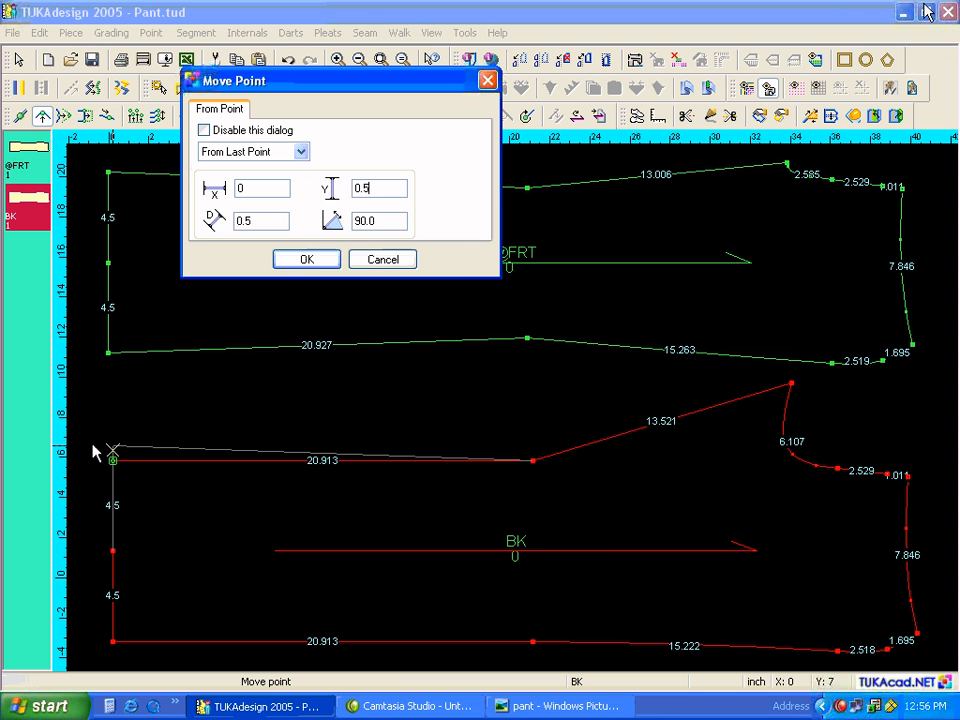
pyautogui.click(303, 259)
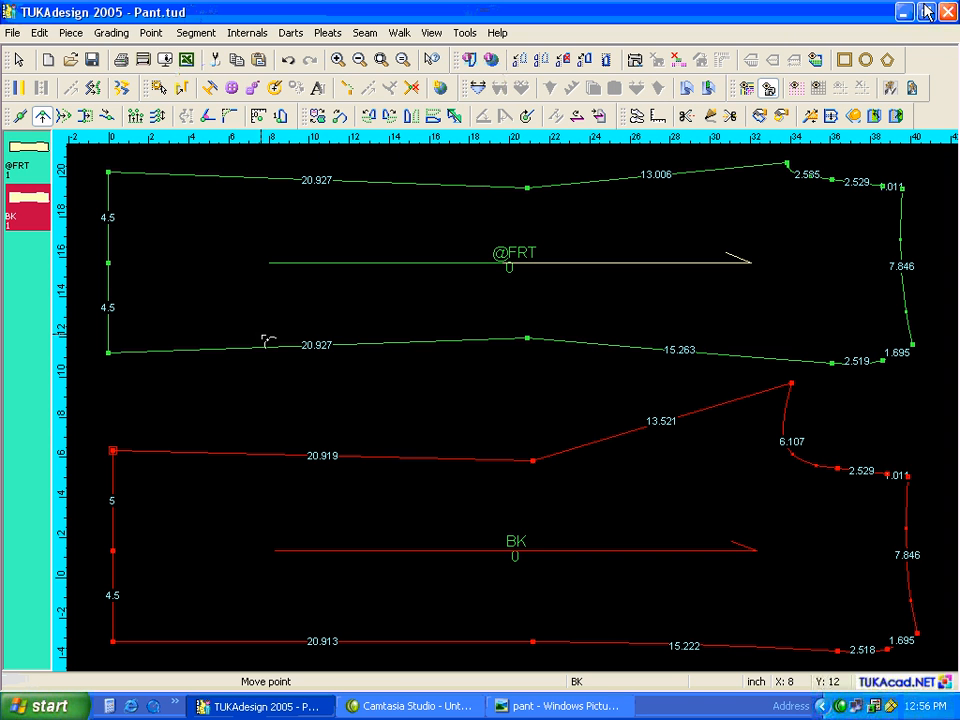
# Move the BK piece's outseam hem corner by X 0 and Y -0.5.
pyautogui.click(118, 648)
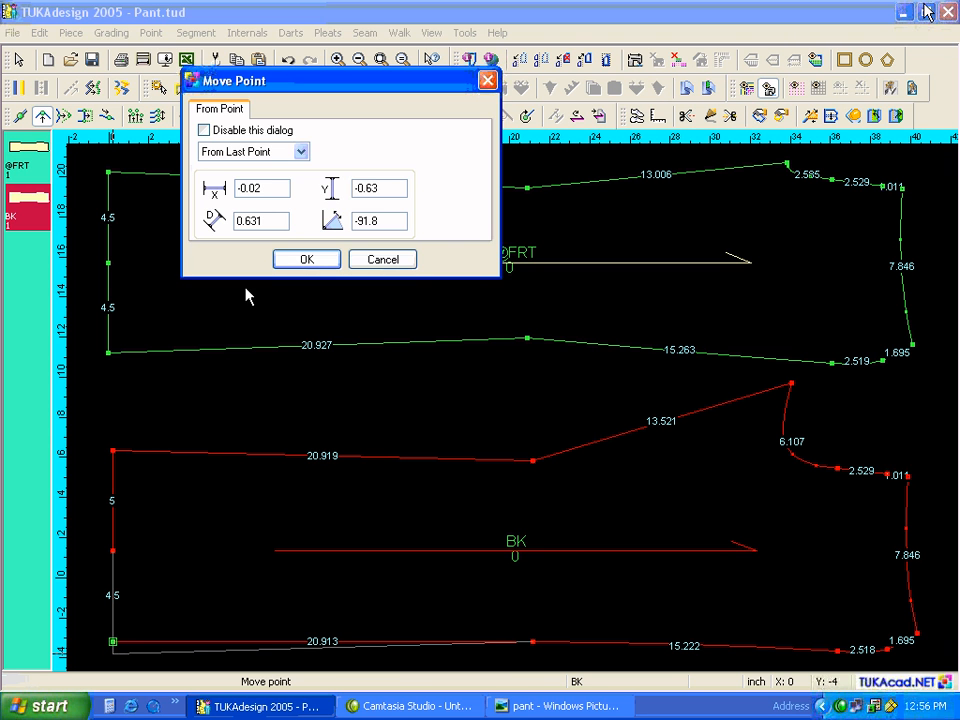
pyautogui.doubleClick(250, 188)
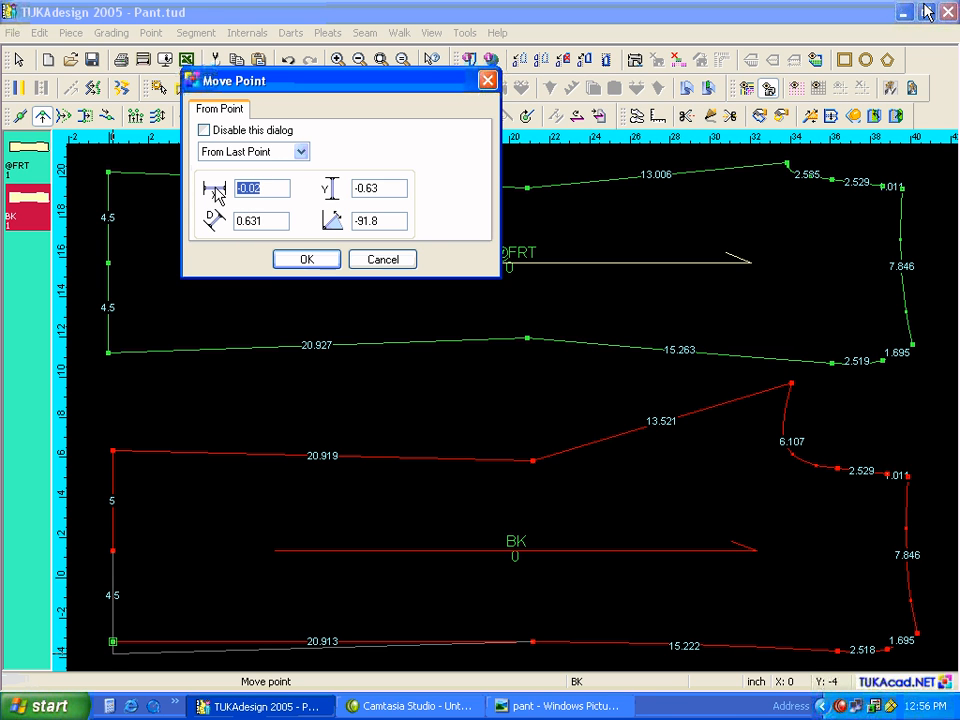
pyautogui.write('0')
pyautogui.press('Tab')
pyautogui.write('-0.5')
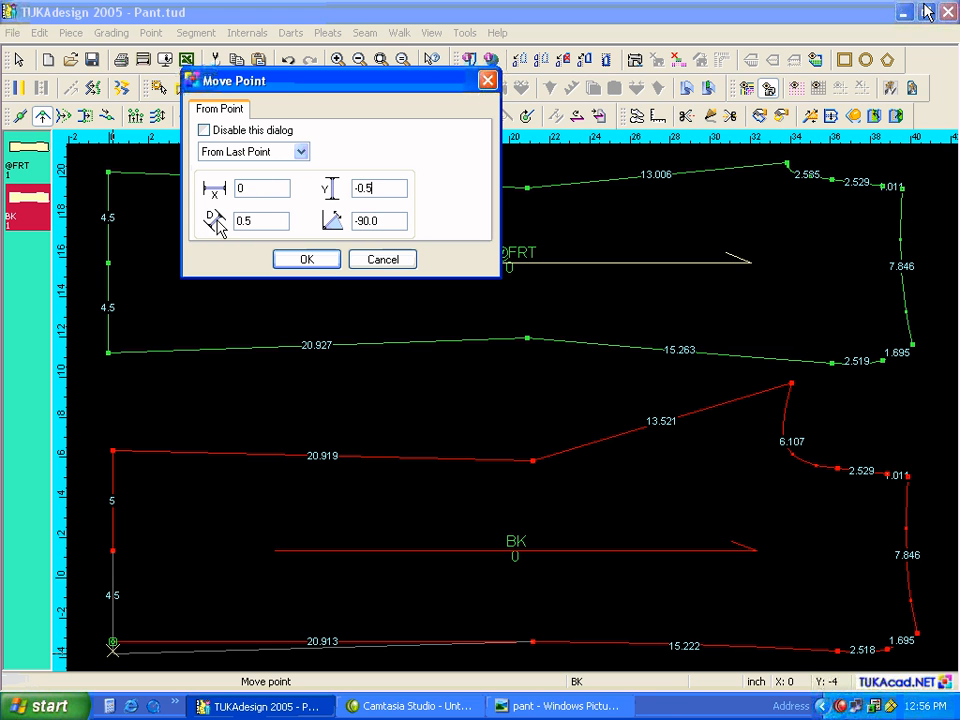
pyautogui.click(307, 261)
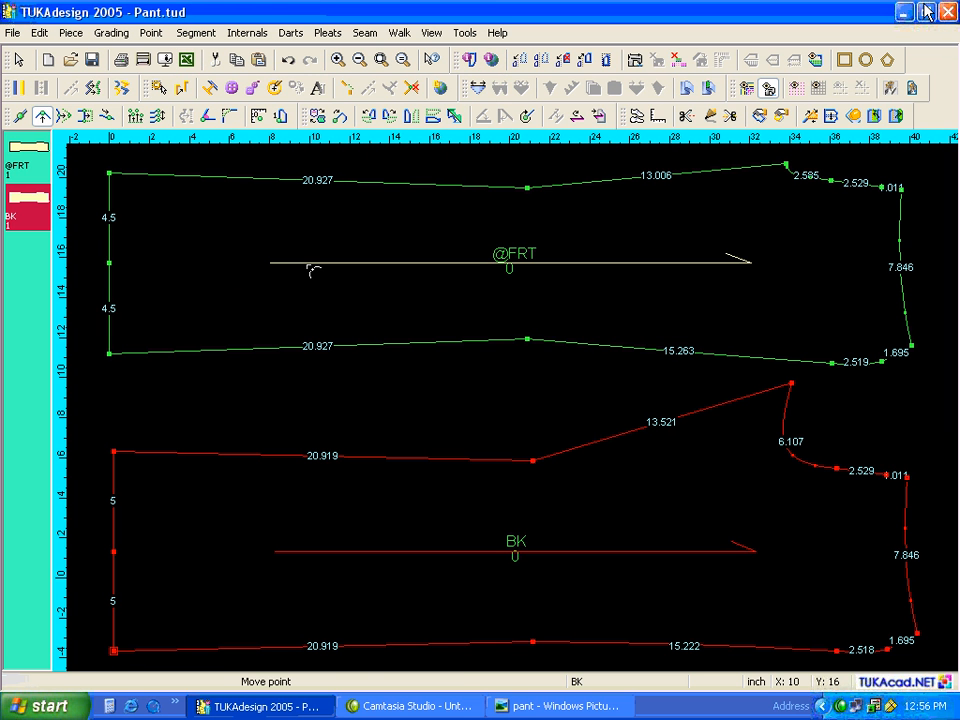
pyautogui.press('Escape')
# Delete the two curve points on the BK piece's crotch curve so the segment becomes straight.
pyautogui.click(528, 484)
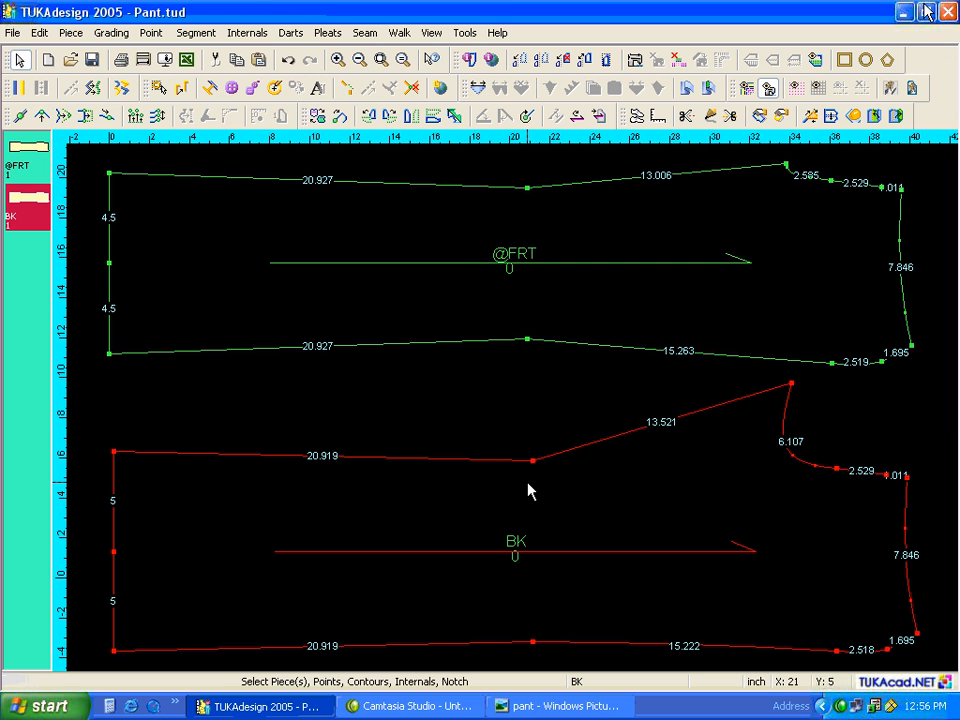
pyautogui.press('Home')
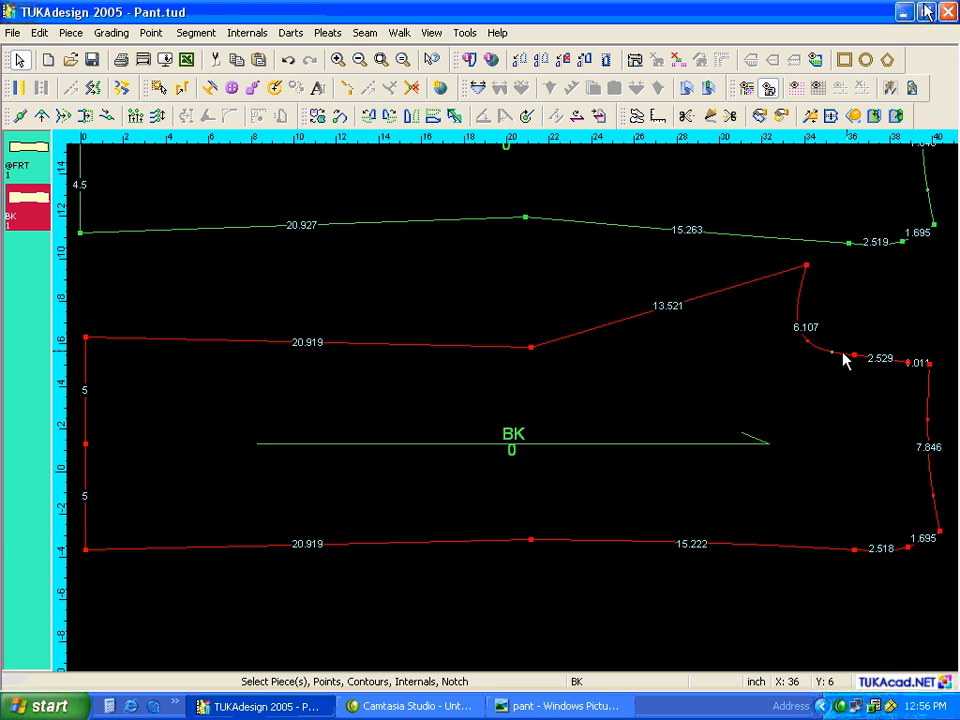
pyautogui.scroll(2, 882, 350)
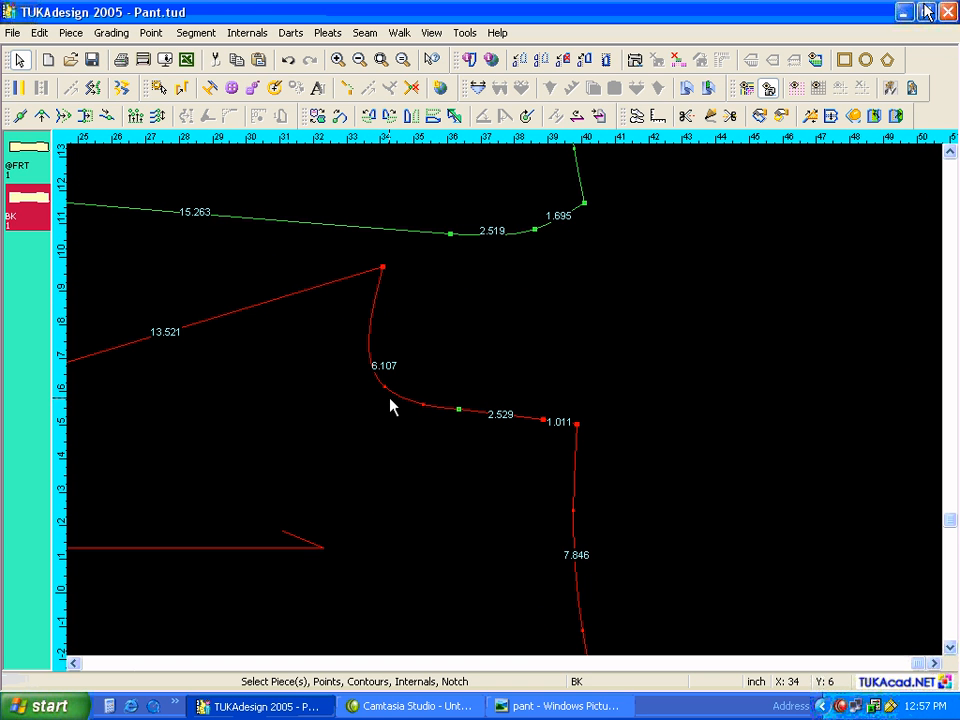
pyautogui.press('Delete')
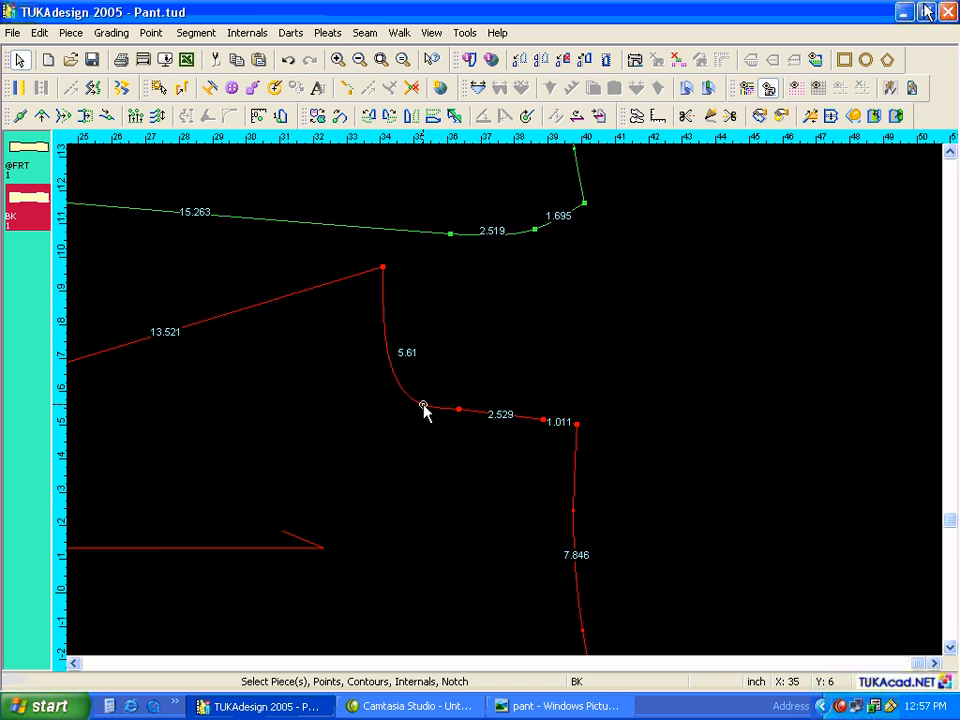
pyautogui.press('Delete')
pyautogui.press('Home')
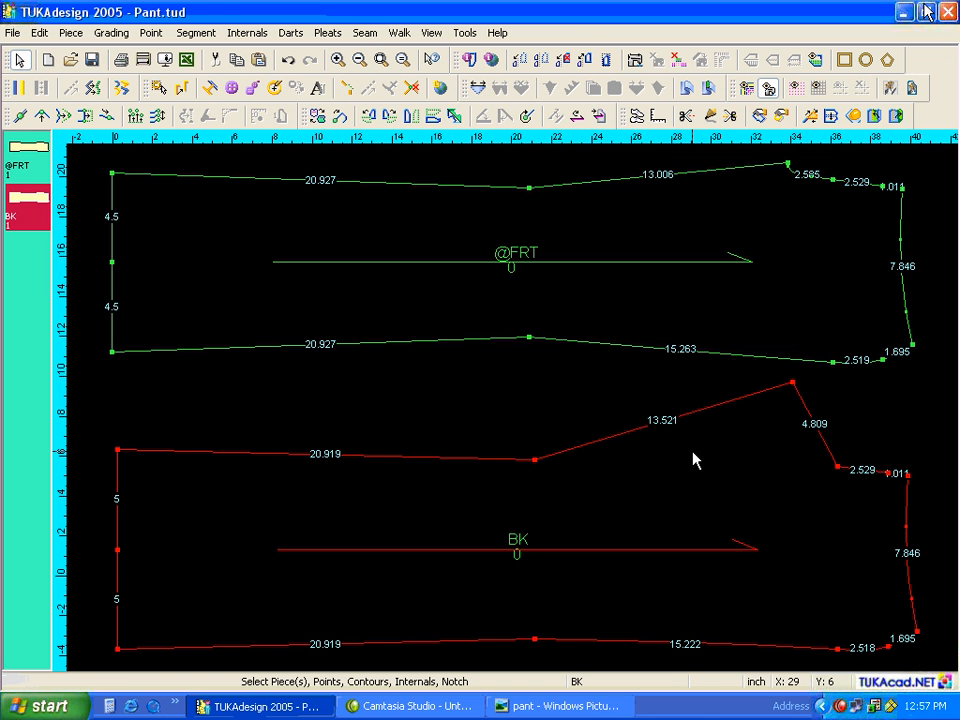
# Leave only the BK piece in the work area and move the grading point above its crotch segment by X 0 and Y 0.5.
pyautogui.click(607, 86)
pyautogui.click(429, 386)
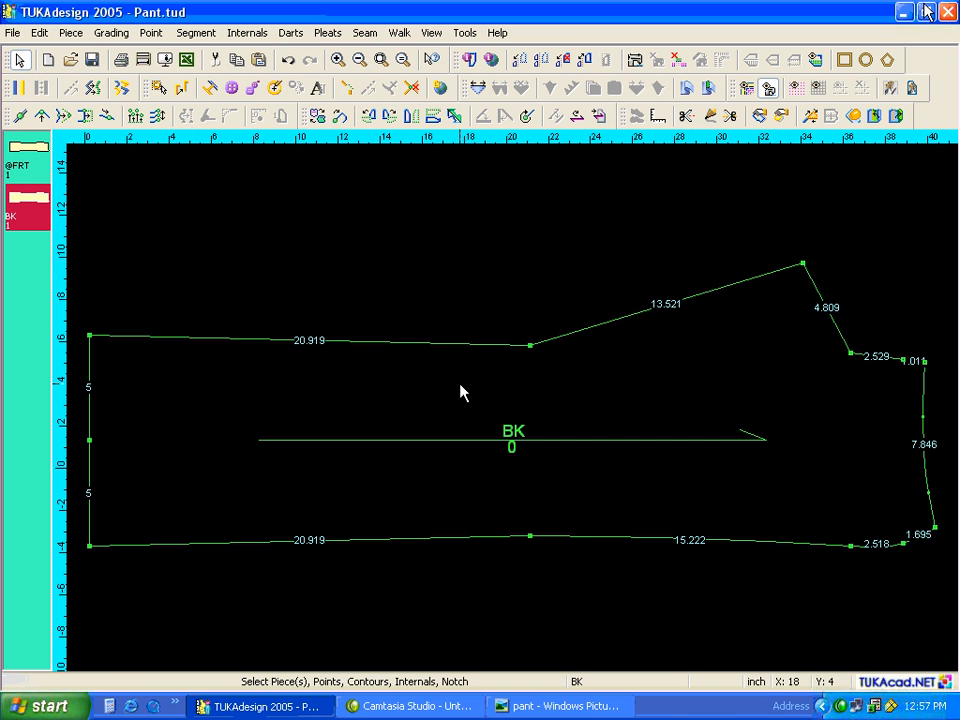
pyautogui.rightClick(850, 355)
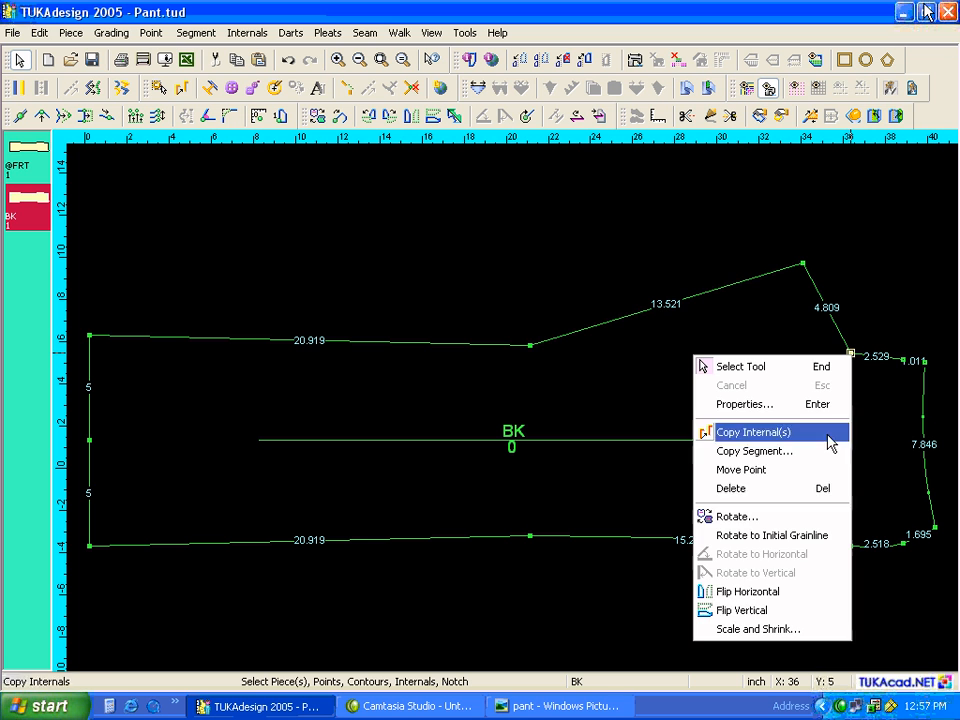
pyautogui.click(790, 469)
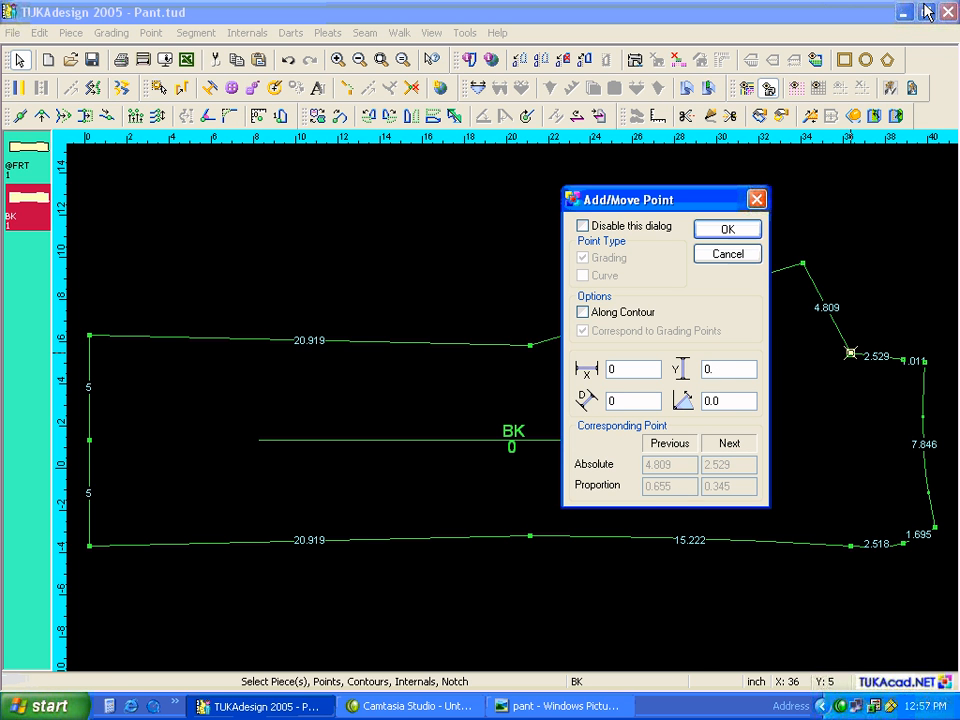
pyautogui.write('5')
pyautogui.press('Return')
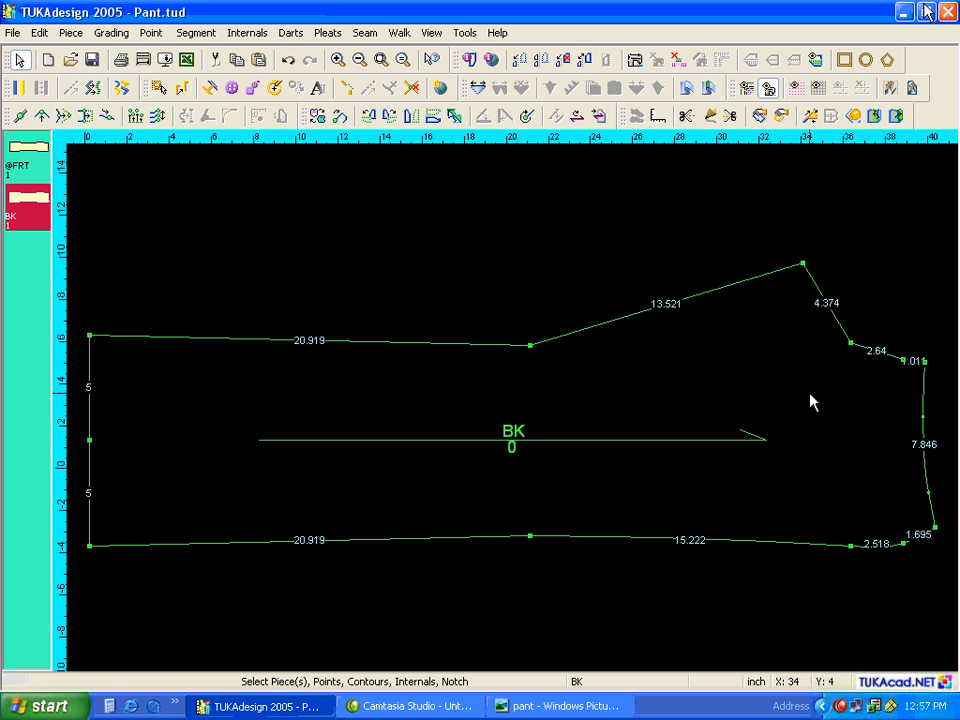
# Hide the segment lengths and delete the two curve points on the BK waistline to straighten it.
pyautogui.scroll(1, 888, 412)
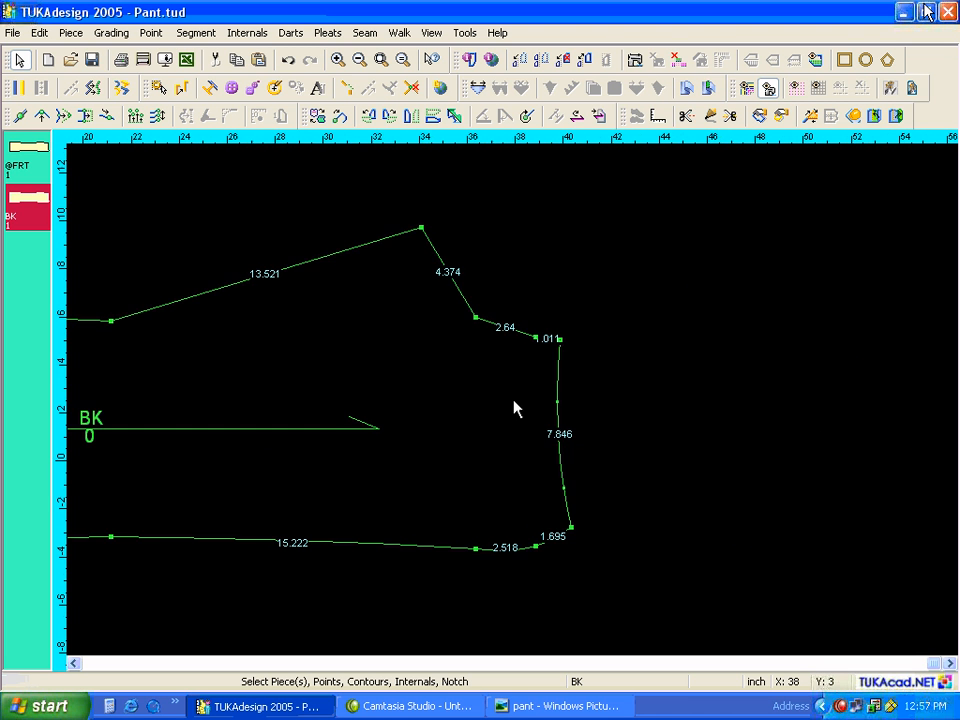
pyautogui.scroll(1, 515, 408)
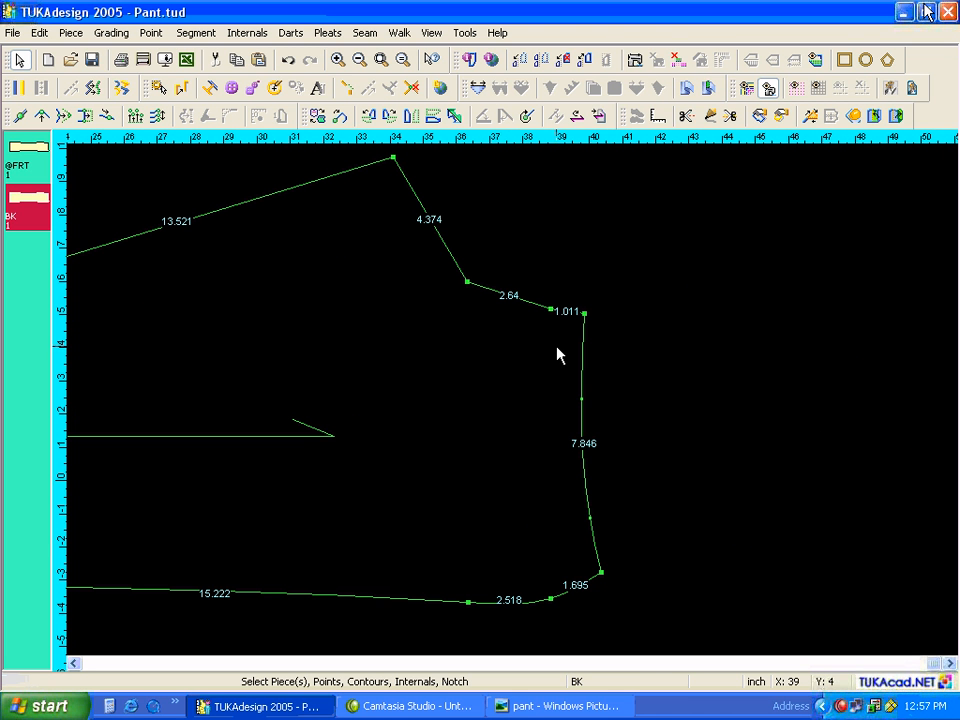
pyautogui.press('l')
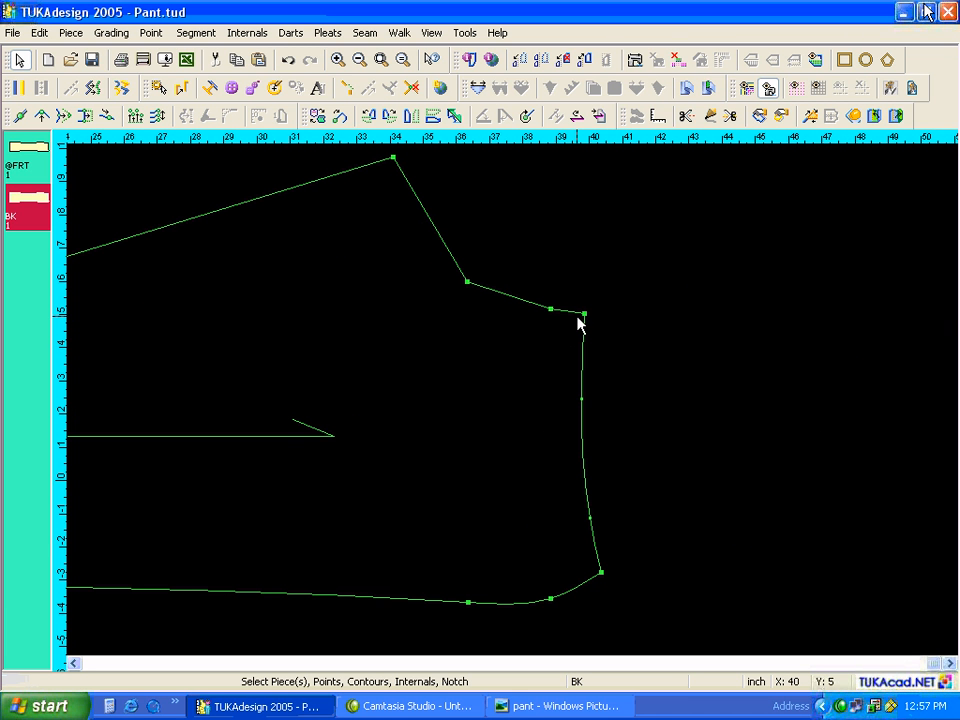
pyautogui.moveTo(582, 399); pyautogui.dragTo(591, 524)
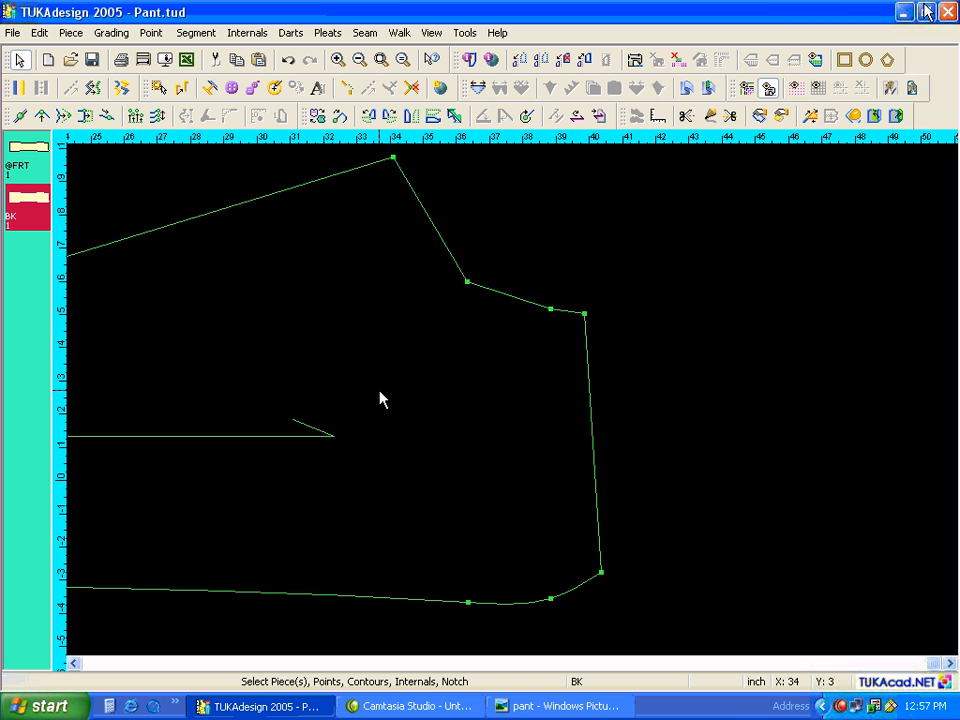
# Move the BK piece's waistline segment in parallel by X 0 and Y -0.5.
pyautogui.click(84, 117)
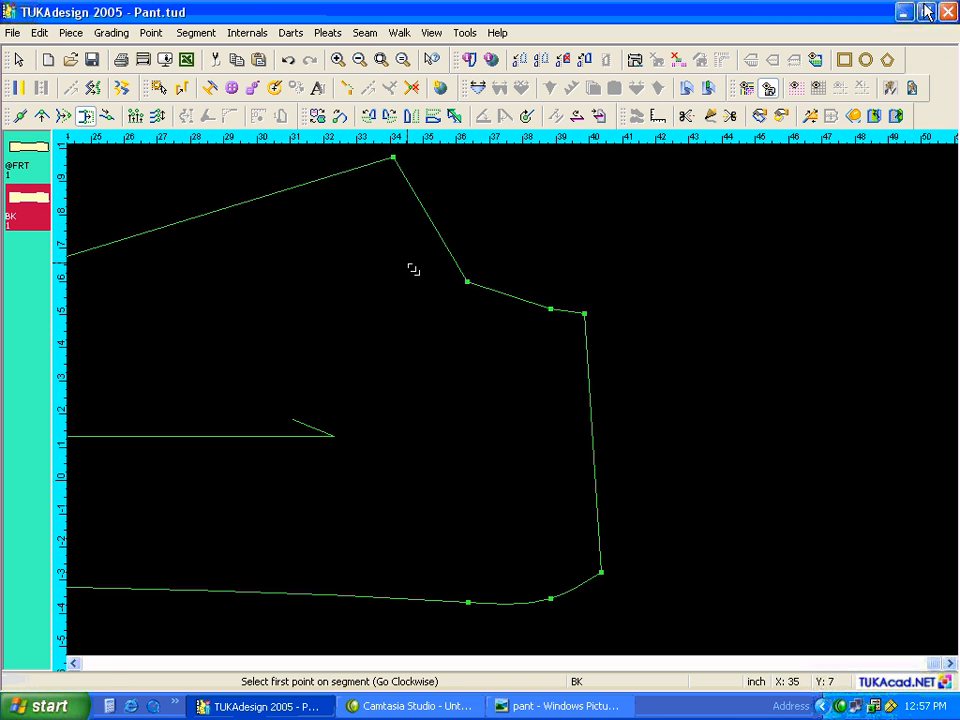
pyautogui.click(585, 315)
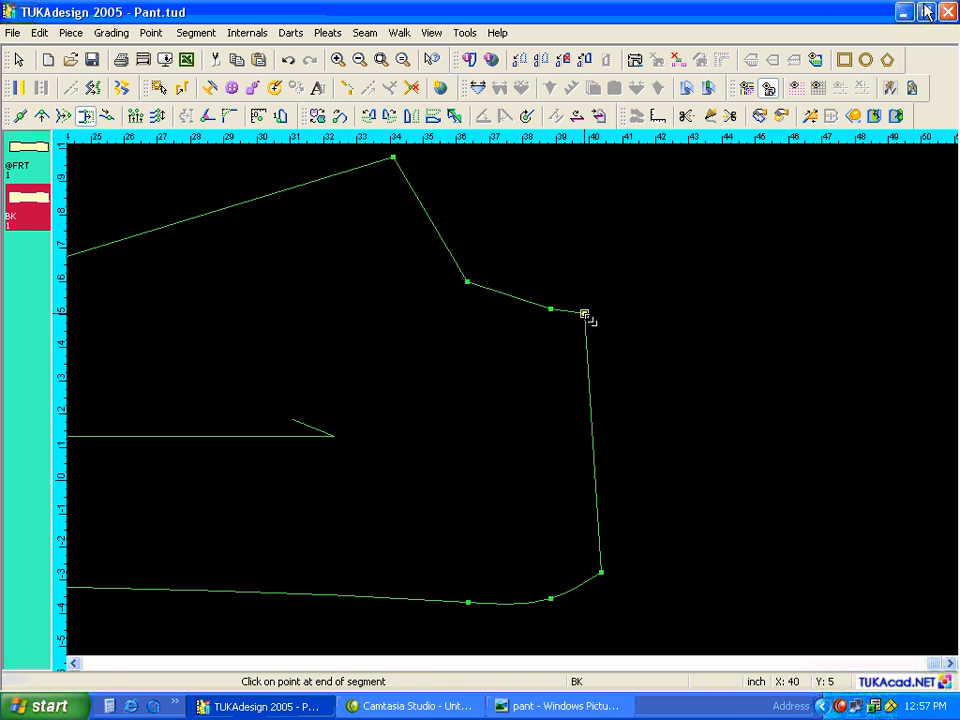
pyautogui.click(601, 573)
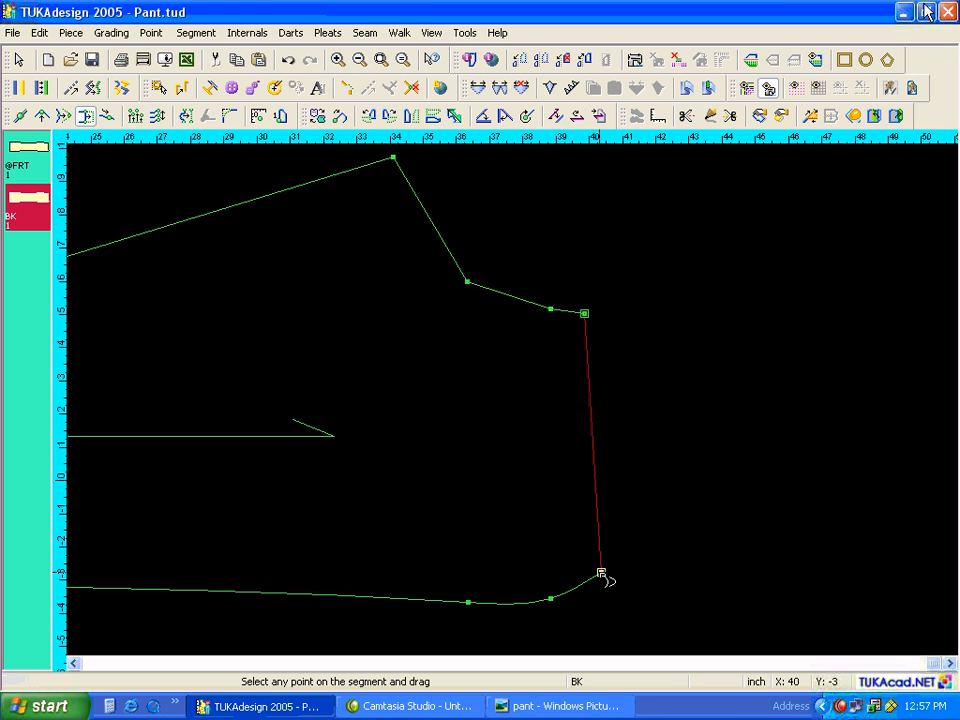
pyautogui.click(603, 576)
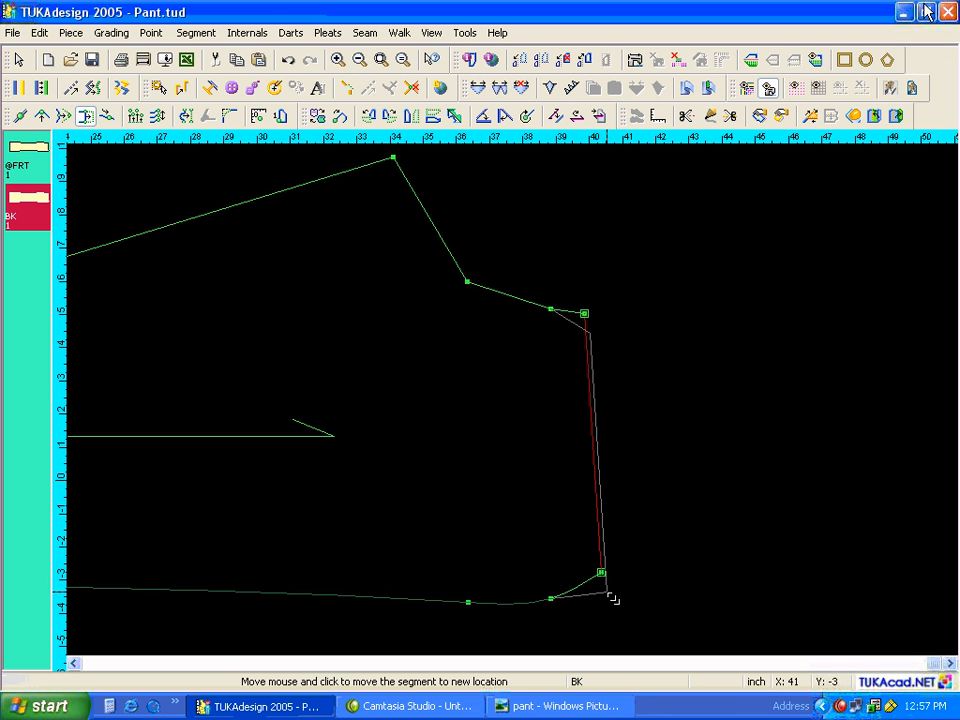
pyautogui.click(612, 596)
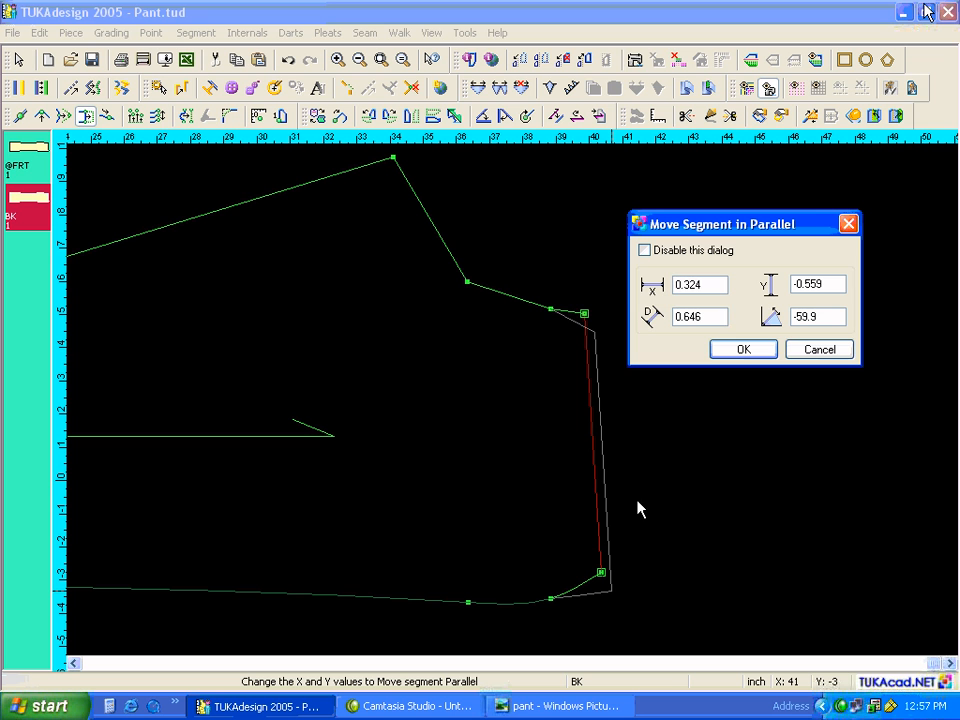
pyautogui.doubleClick(700, 284)
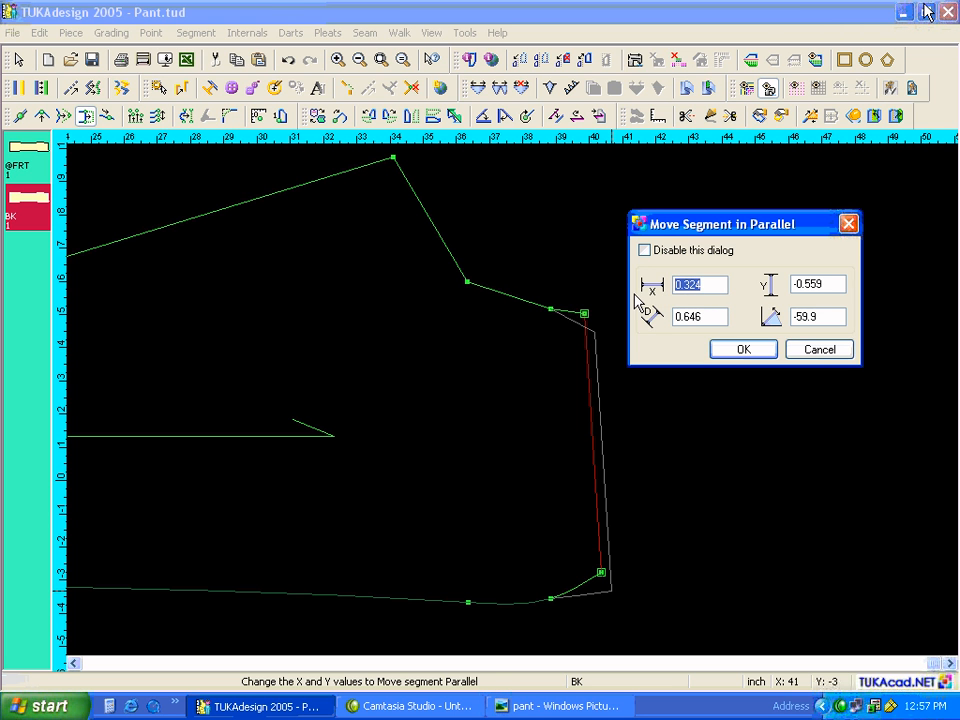
pyautogui.write('0')
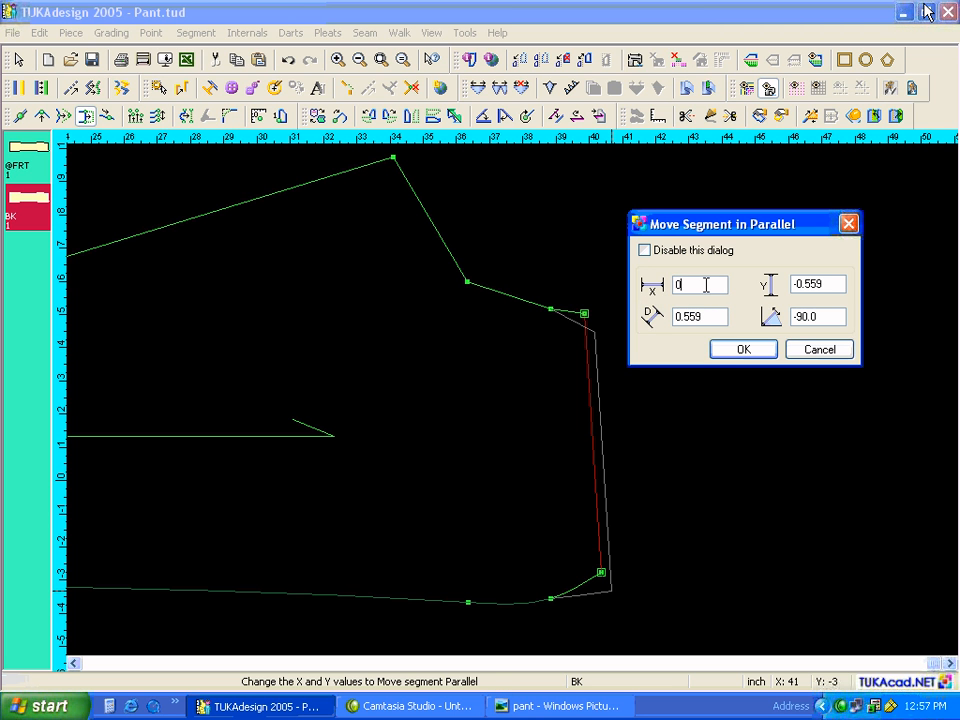
pyautogui.press('Tab')
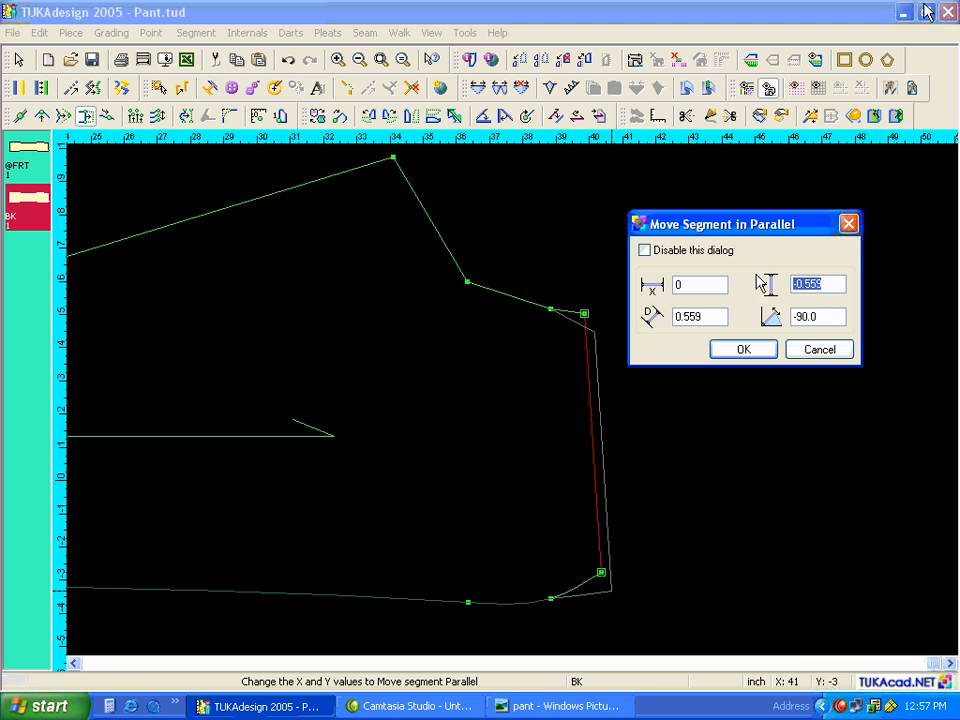
pyautogui.press('BackSpace')
pyautogui.write('-0.5')
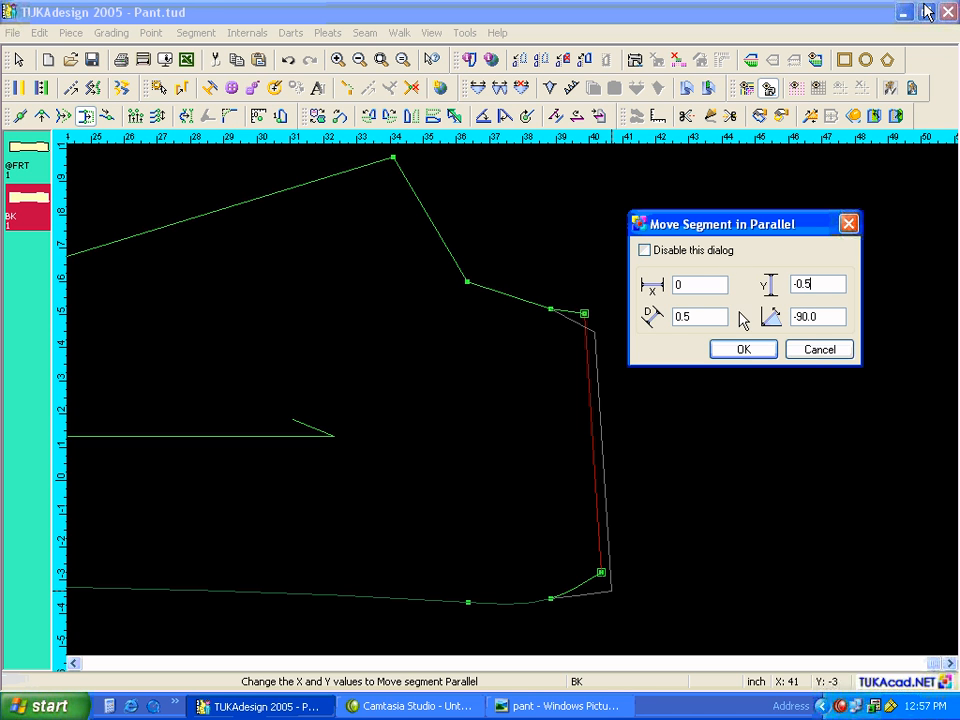
pyautogui.click(742, 350)
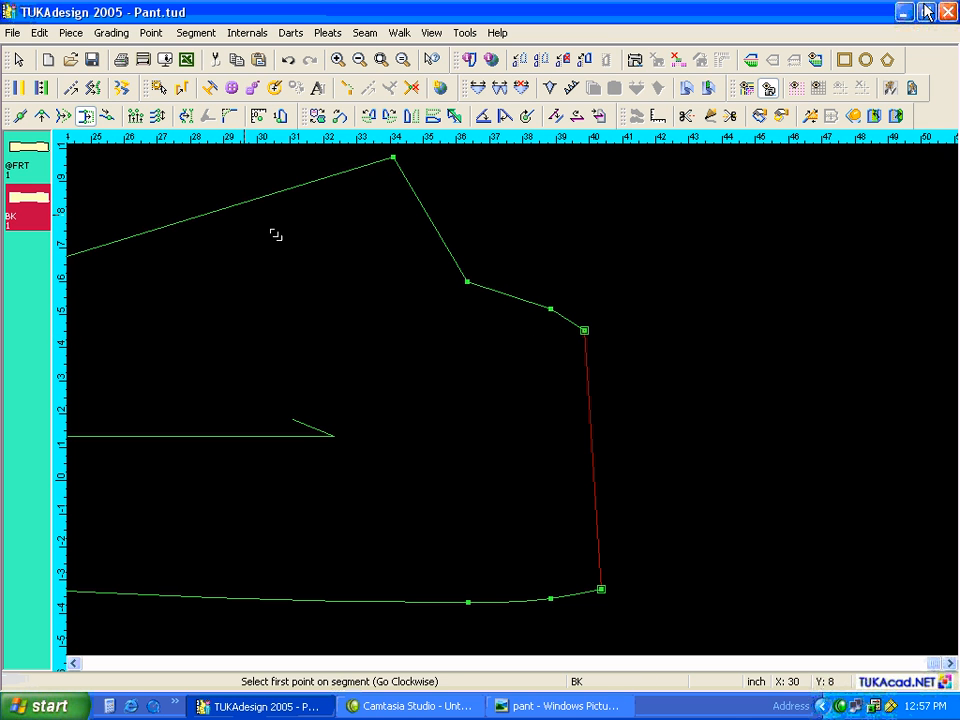
# Extend the BK piece's center back waist point outward freehand, making the upper center back segment about 3.16 inches and the waistline about 7.72 inches.
pyautogui.click(42, 116)
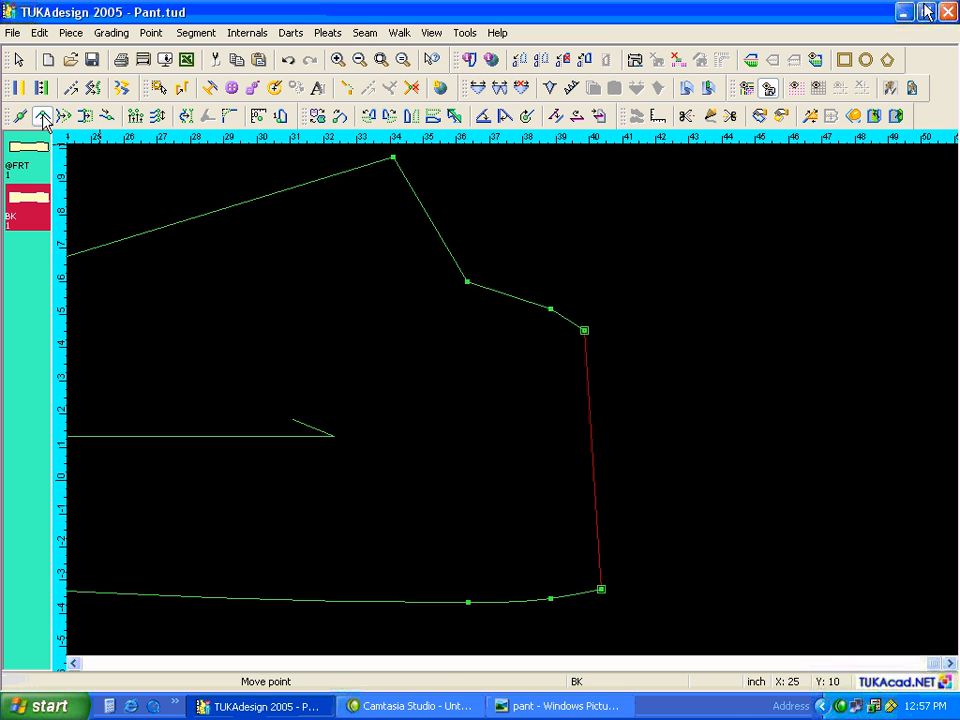
pyautogui.click(585, 331)
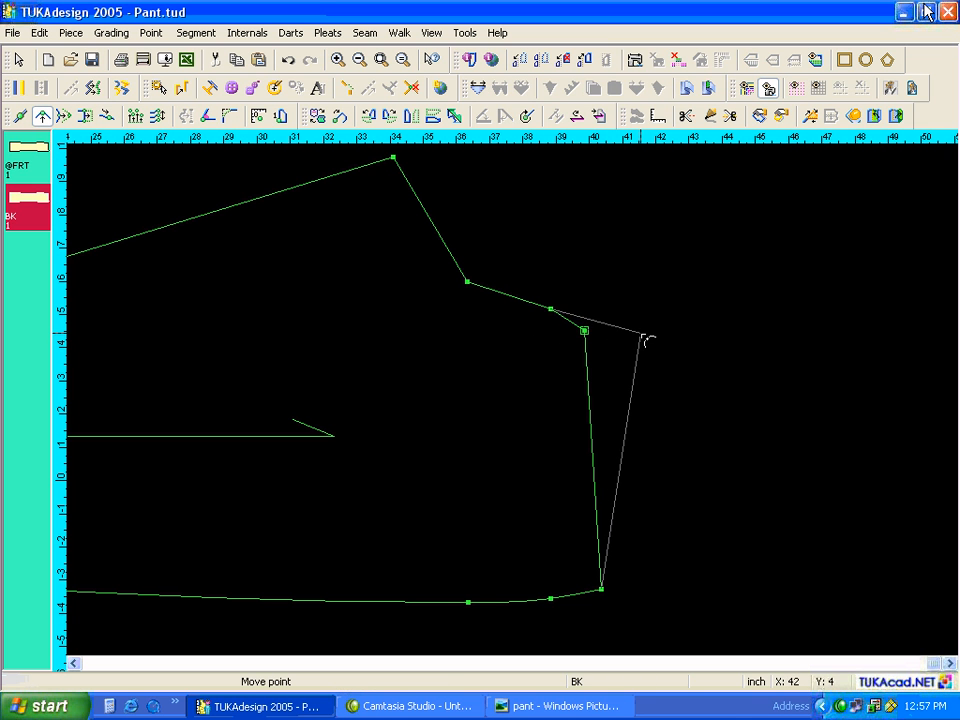
pyautogui.click(645, 341)
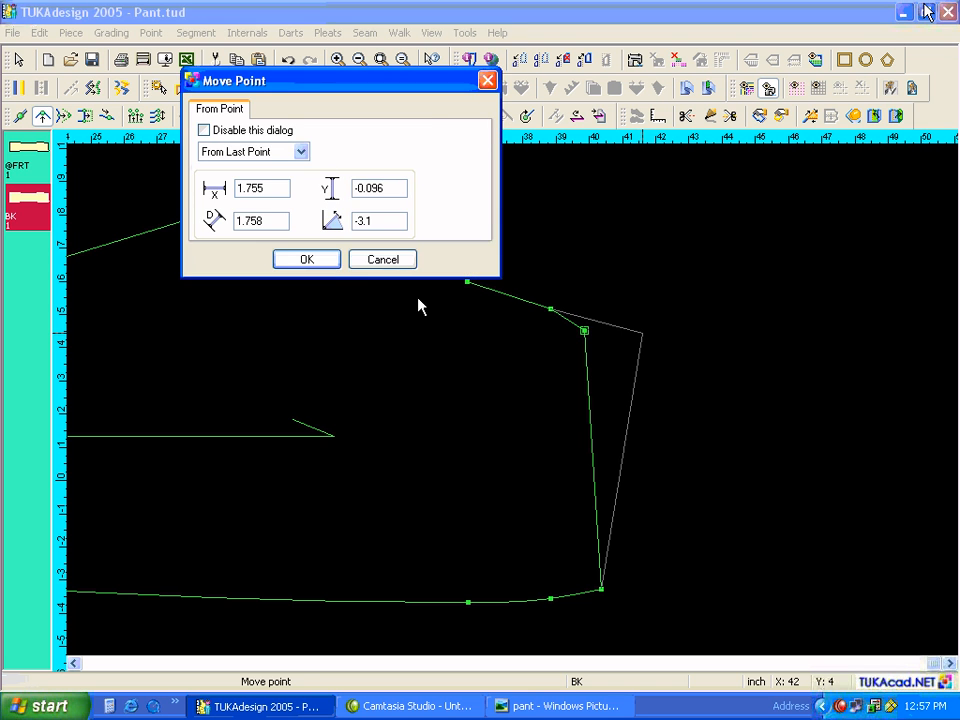
pyautogui.click(326, 265)
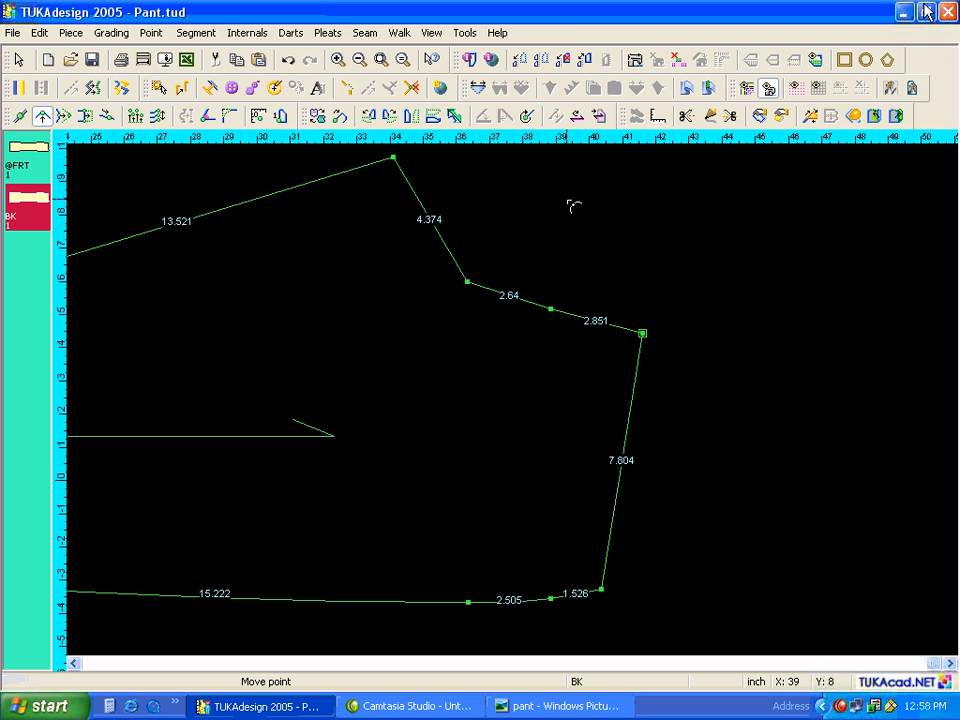
pyautogui.moveTo(642, 333); pyautogui.dragTo(651, 337)
pyautogui.click(355, 262)
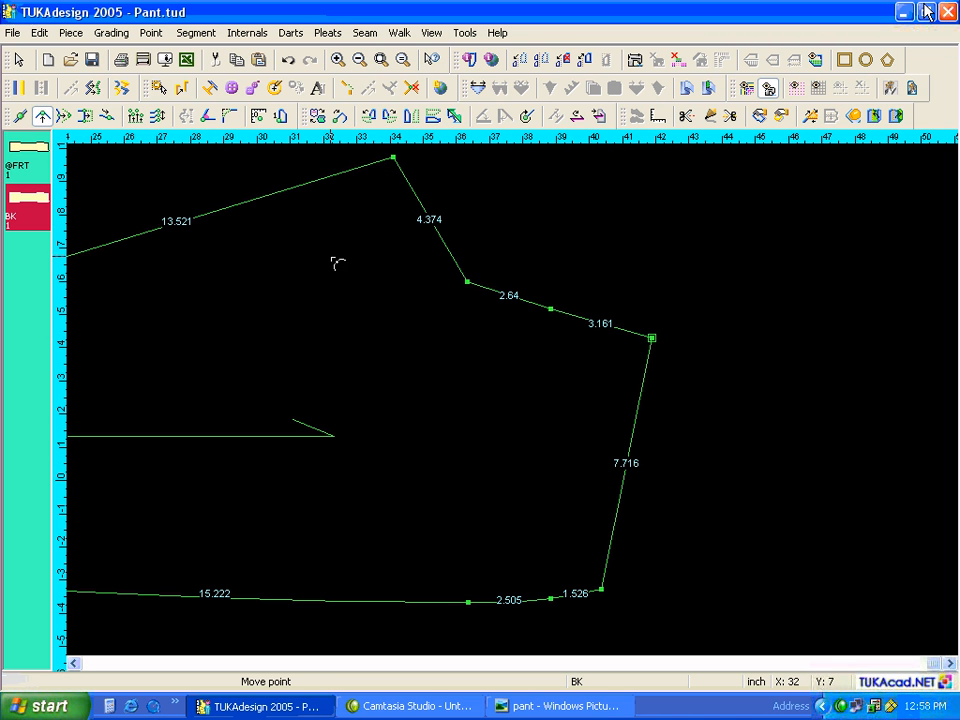
# Measure the BK piece's back rise from crotch point to center back waist and compare it with the size 27 value in the pant spec sheet.
pyautogui.click(660, 117)
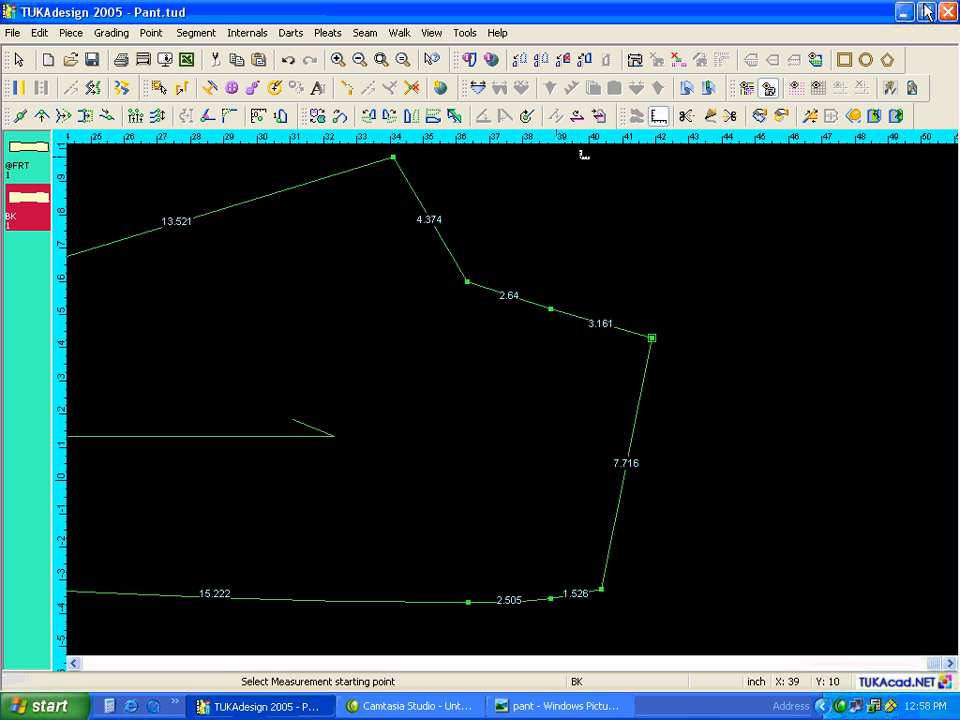
pyautogui.click(393, 158)
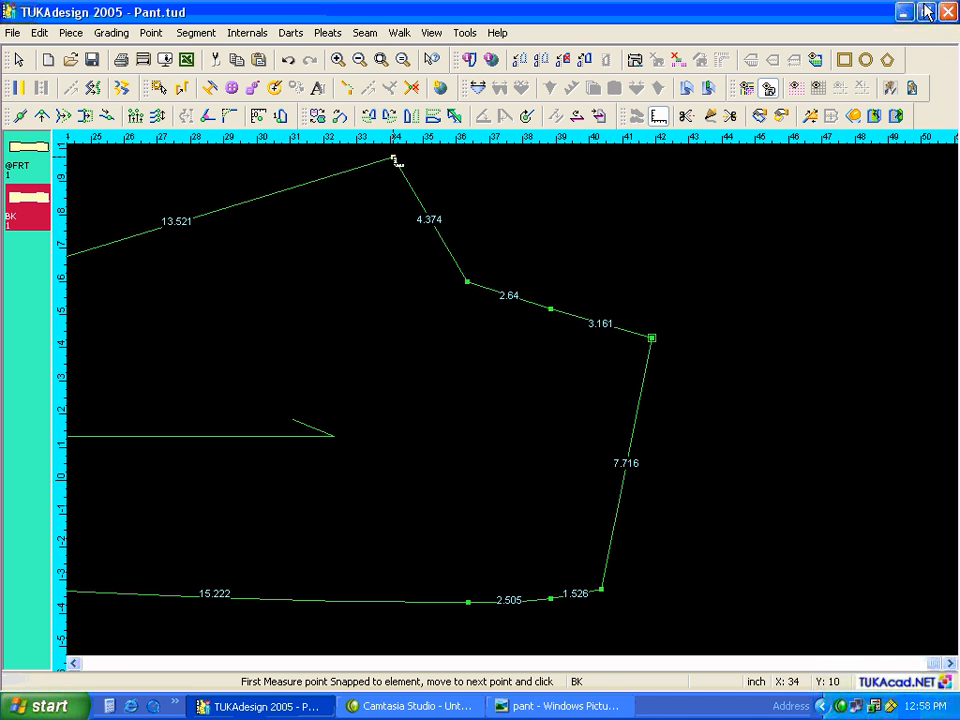
pyautogui.click(651, 337)
pyautogui.click(346, 191)
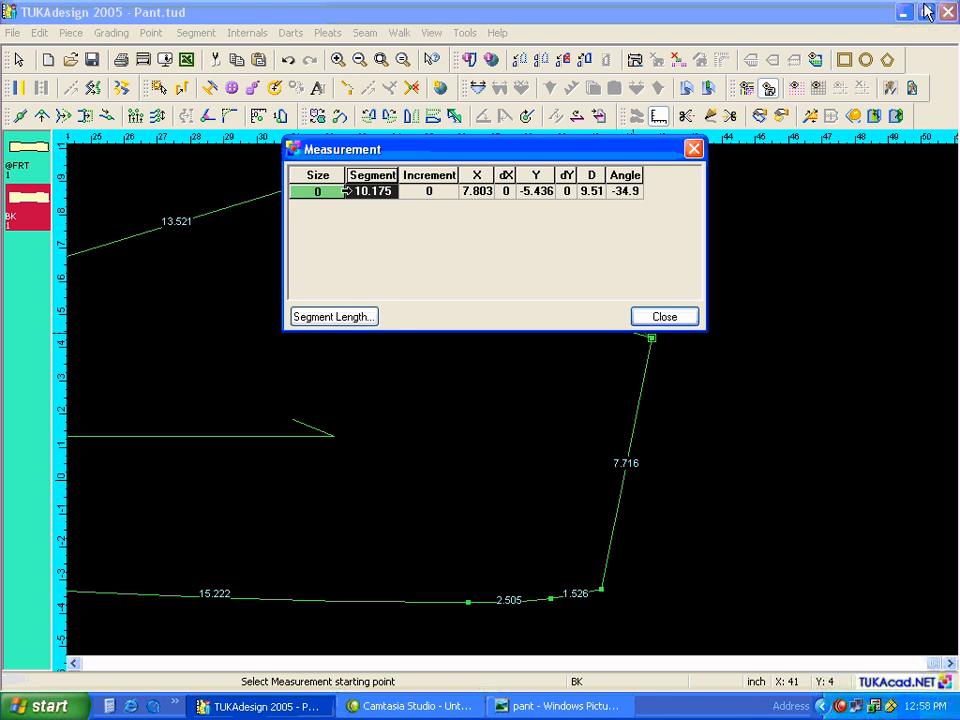
pyautogui.click(530, 700)
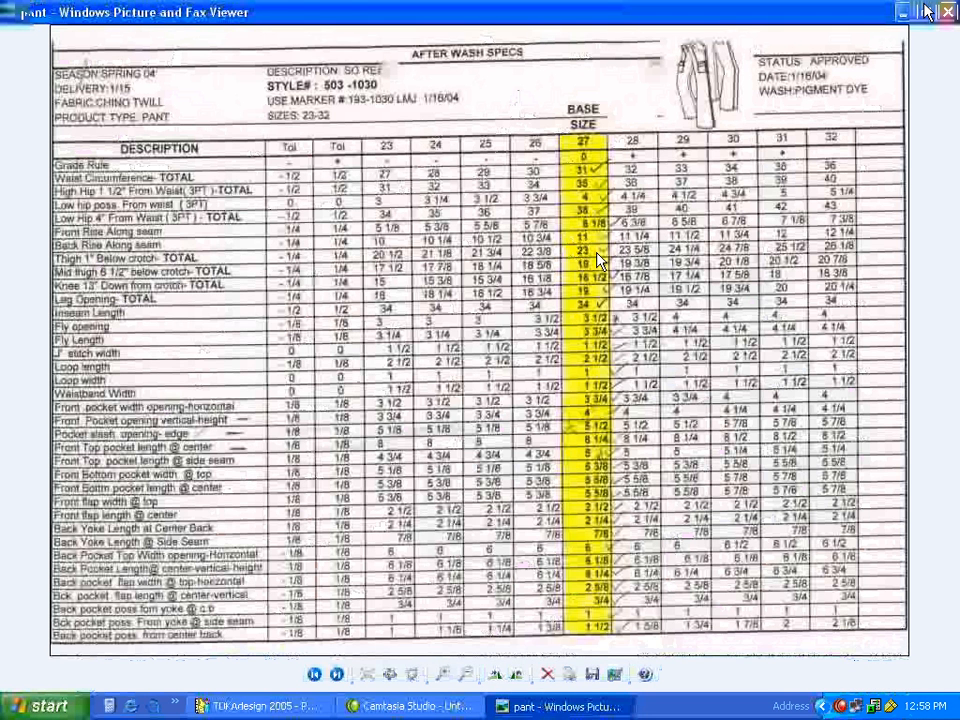
pyautogui.click(255, 706)
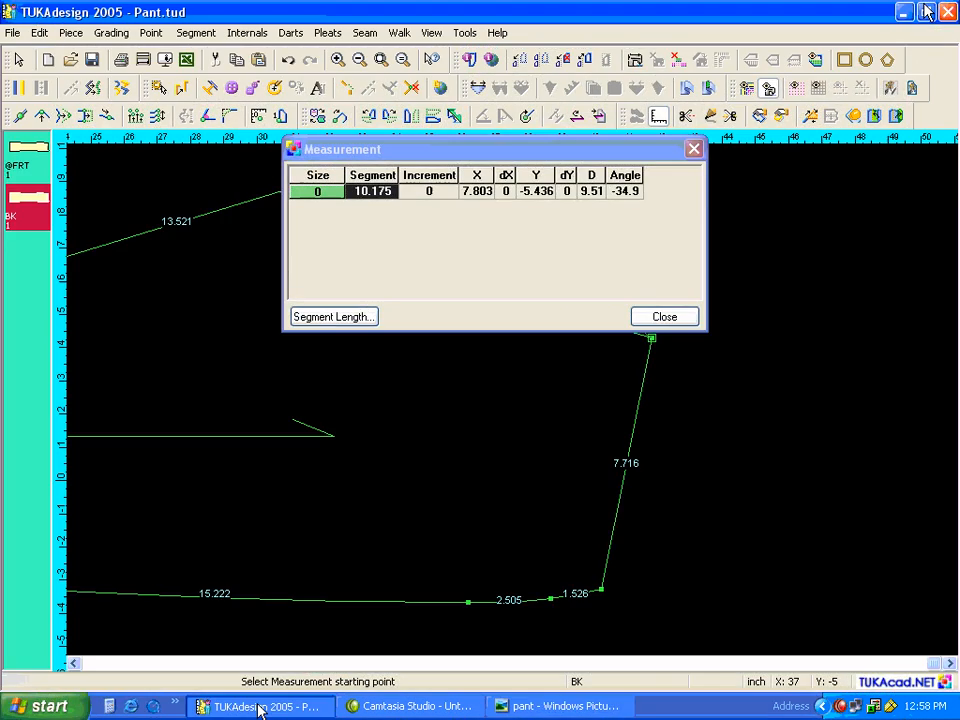
pyautogui.click(664, 316)
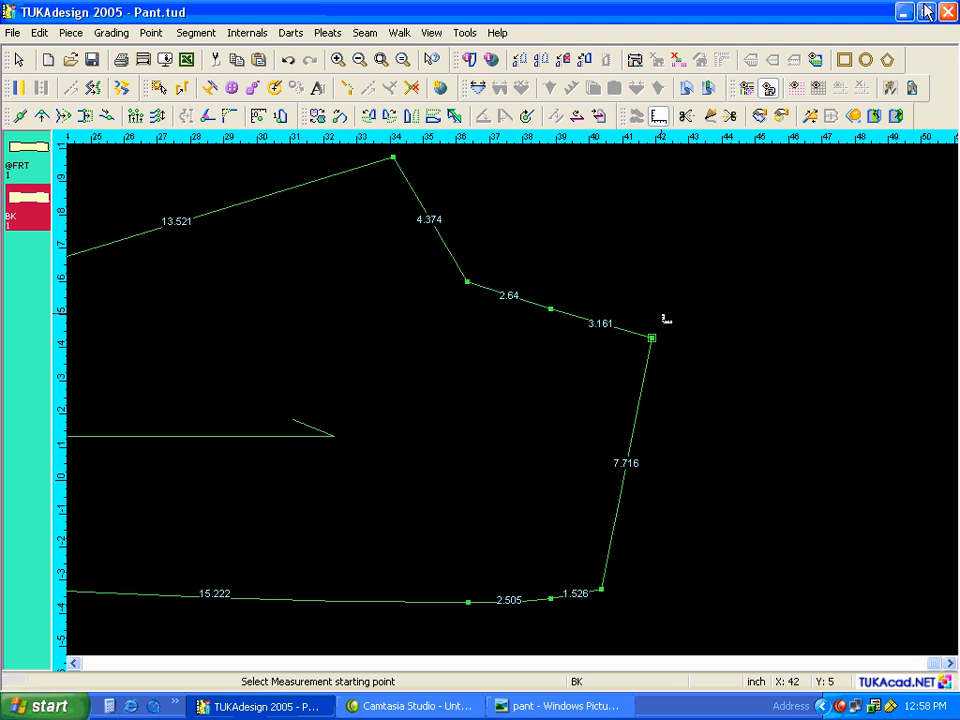
# Add a point on the BK piece's straight crotch segment, pull it inward, and change its type from grading to curve.
pyautogui.click(42, 116)
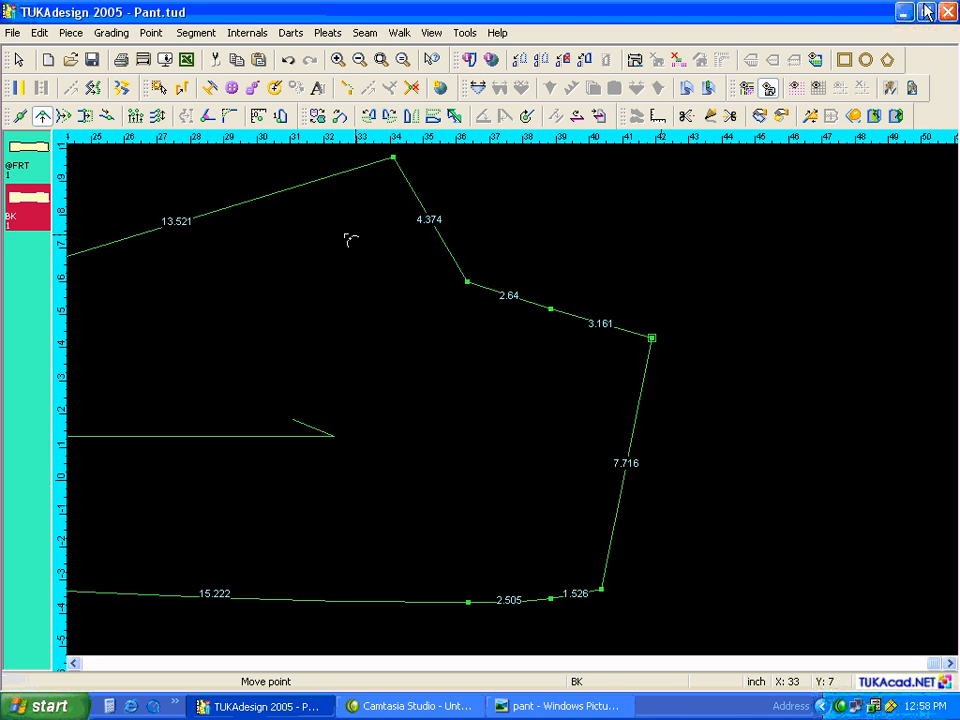
pyautogui.click(420, 207)
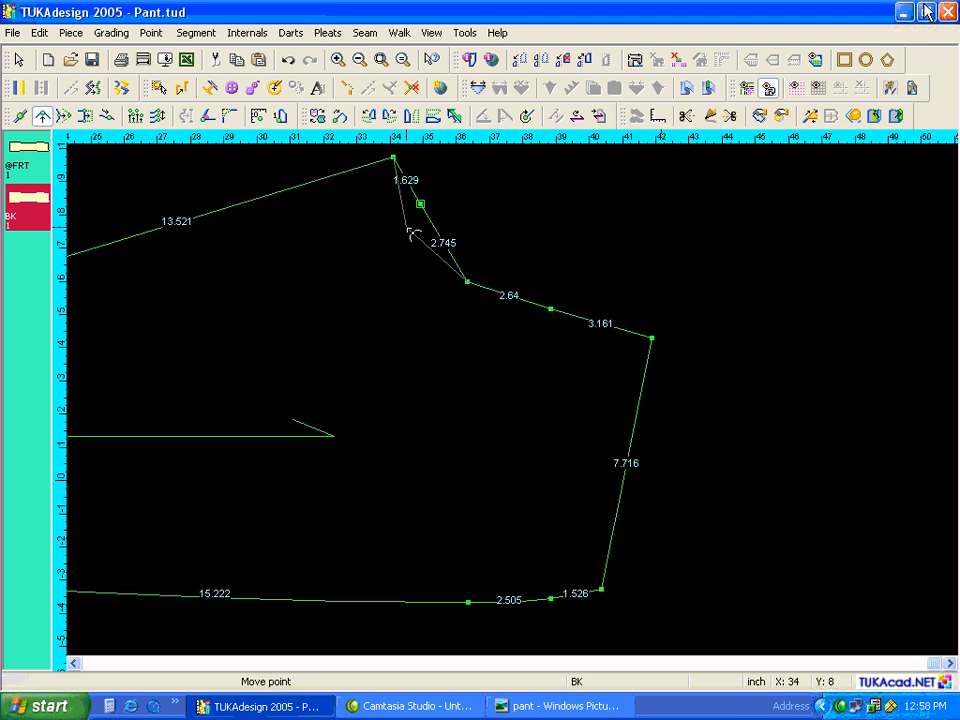
pyautogui.click(417, 238)
pyautogui.click(304, 259)
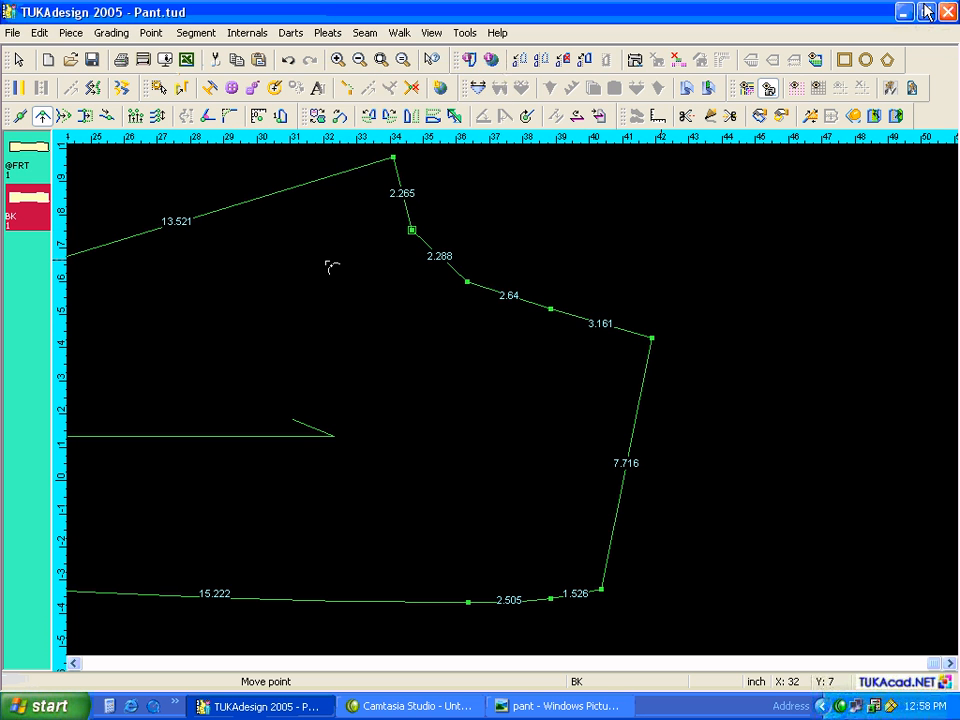
pyautogui.moveTo(426, 57); pyautogui.dragTo(688, 52)
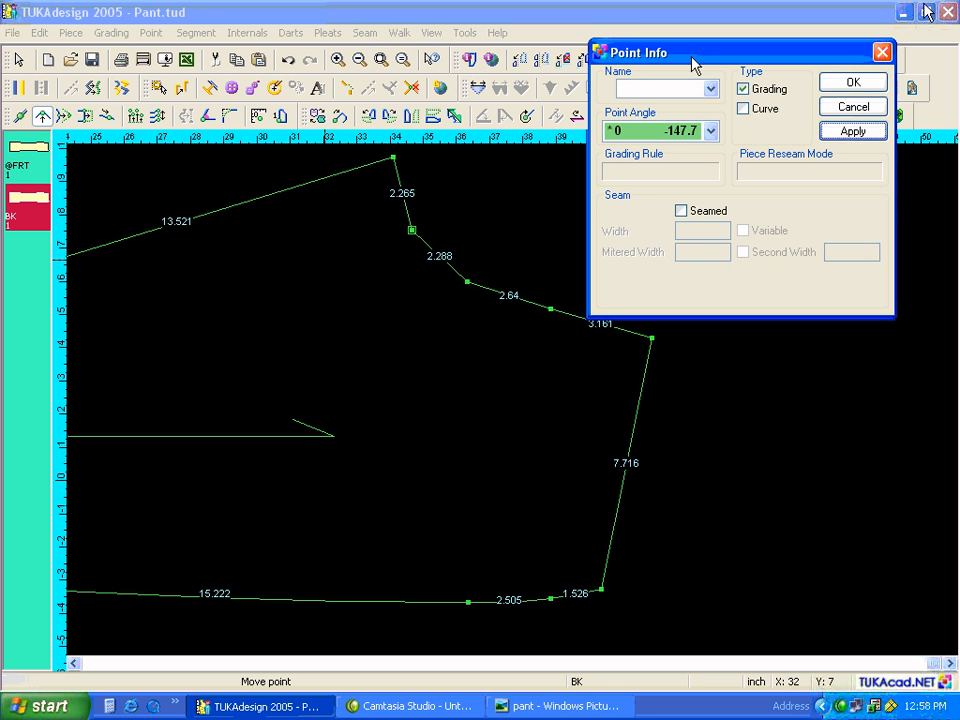
pyautogui.click(744, 105)
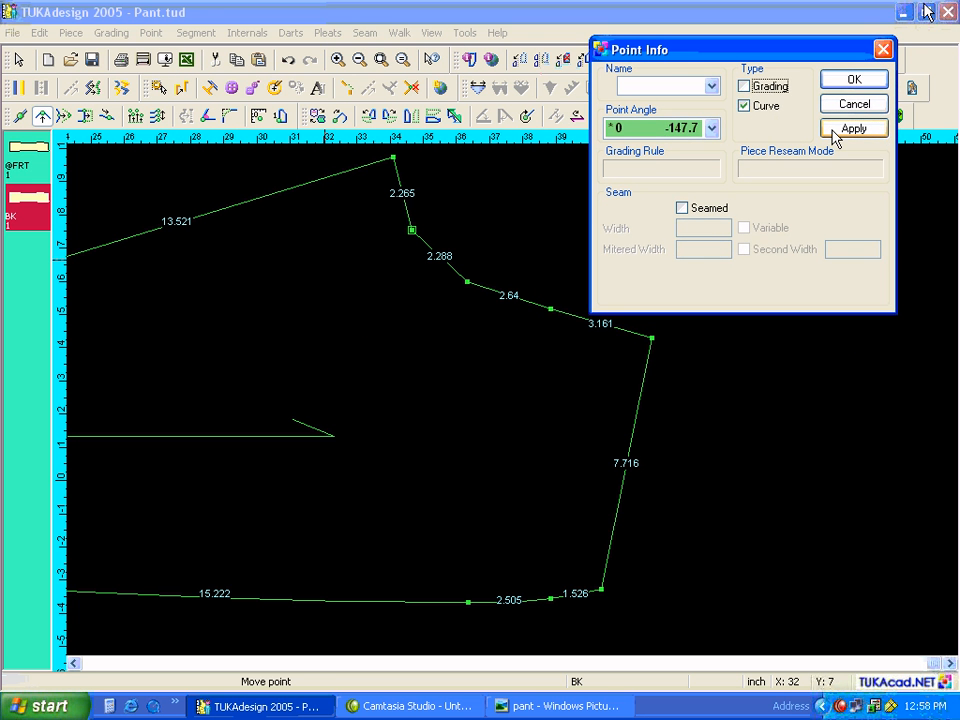
pyautogui.click(852, 129)
pyautogui.click(854, 80)
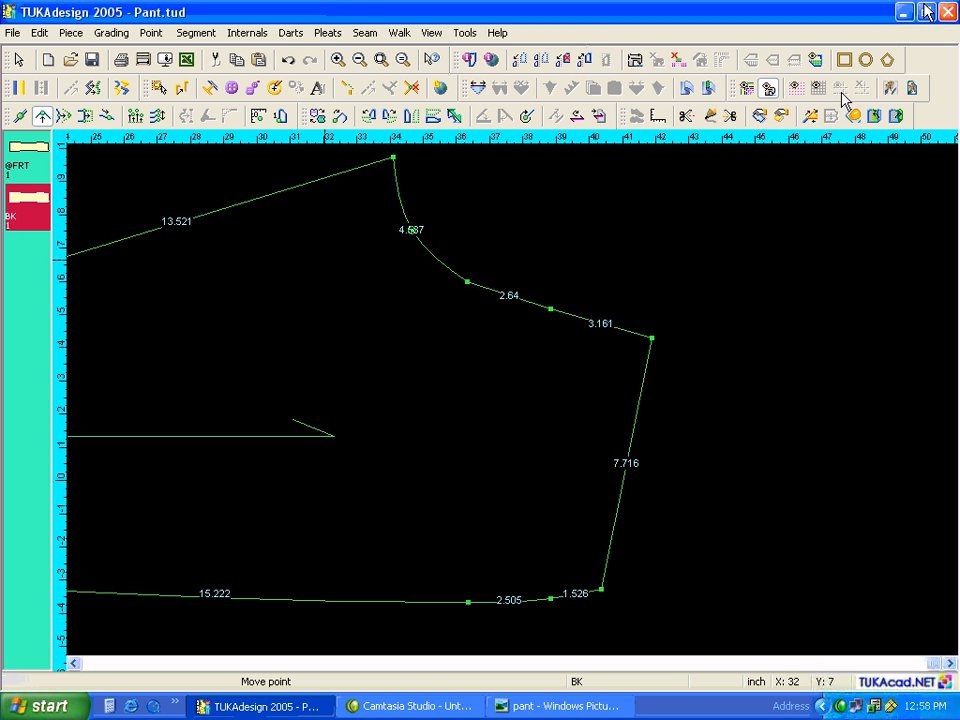
# Shape the lower crotch curve with another curve point near the center back grading point, moved by about X 0.083 and Y -0.226.
pyautogui.click(446, 267)
pyautogui.click(448, 273)
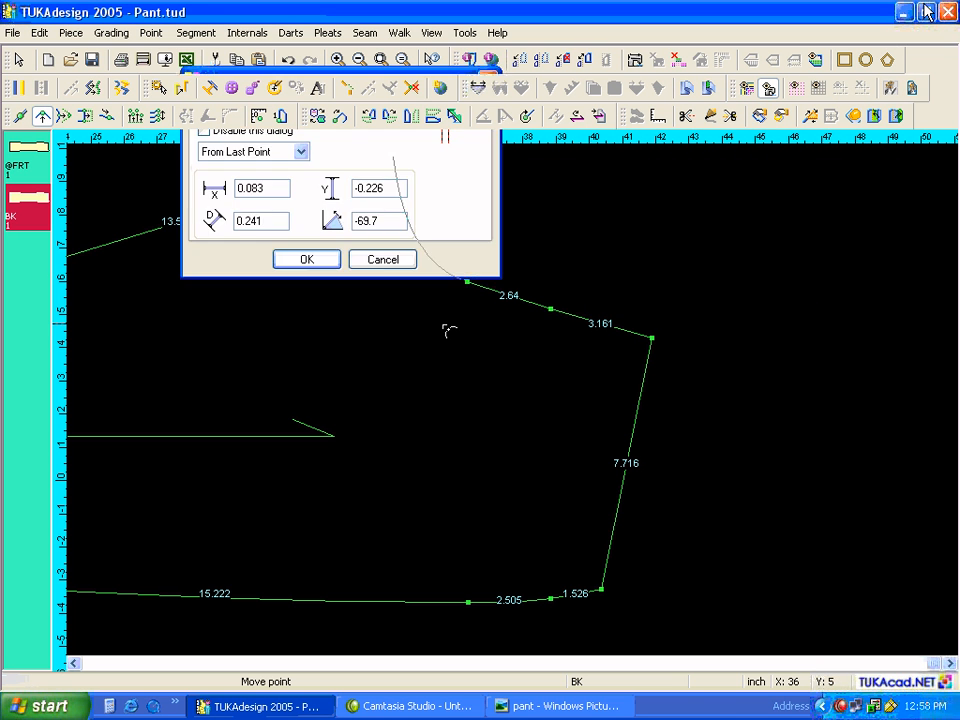
pyautogui.press('Return')
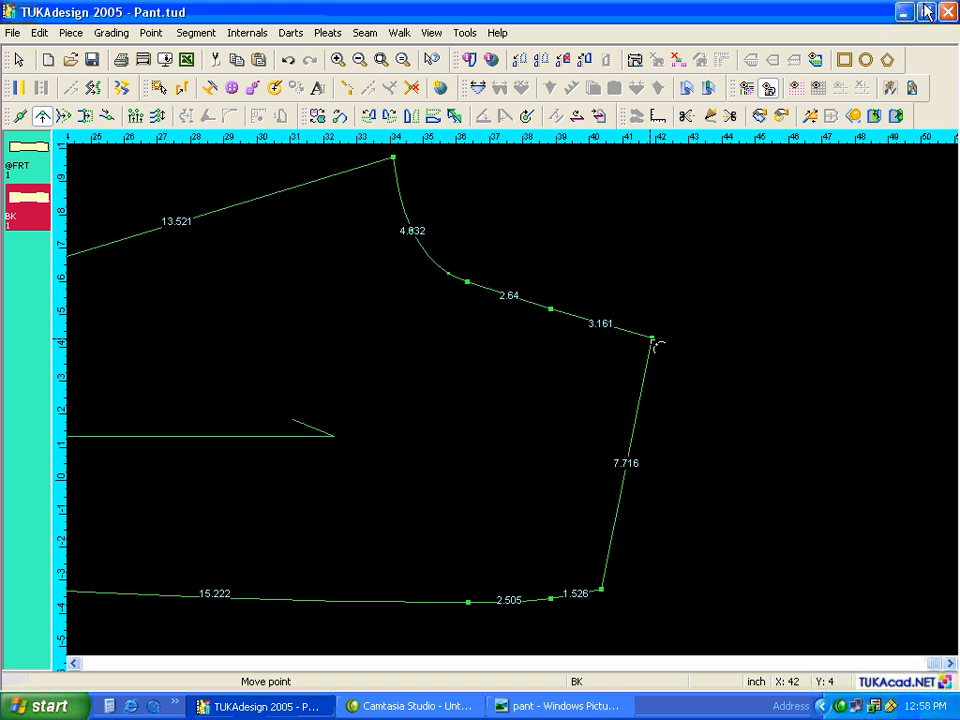
# Place a vertical guideline through the grading point where the BK crotch curve meets the center back and offset it by 1.
pyautogui.click(467, 282)
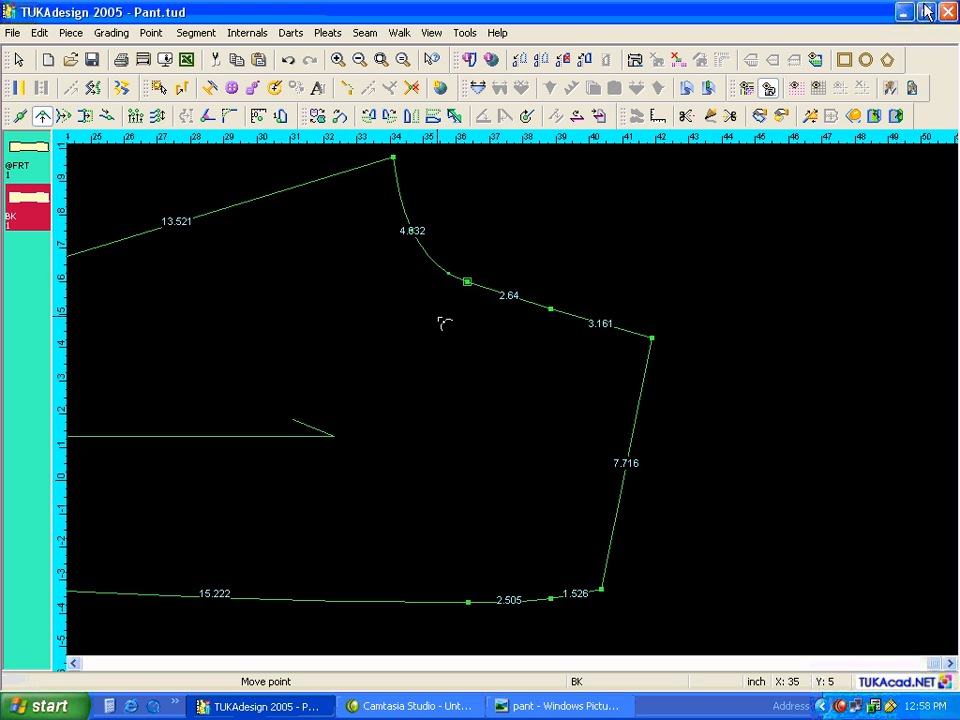
pyautogui.moveTo(62, 472); pyautogui.dragTo(470, 607)
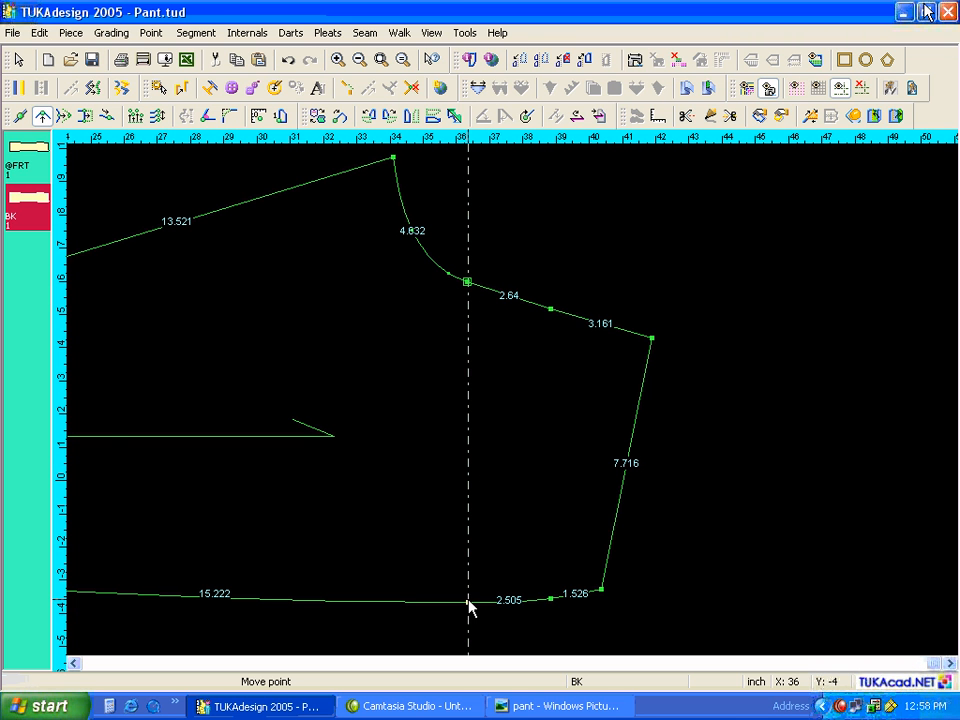
pyautogui.doubleClick(469, 577)
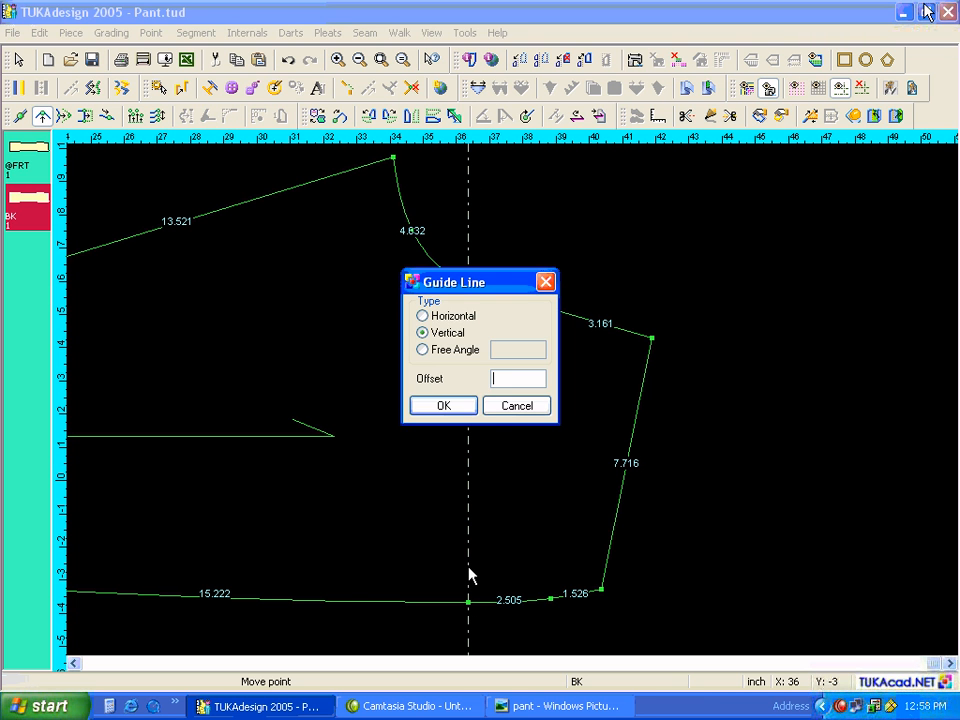
pyautogui.write('1')
pyautogui.press('Return')
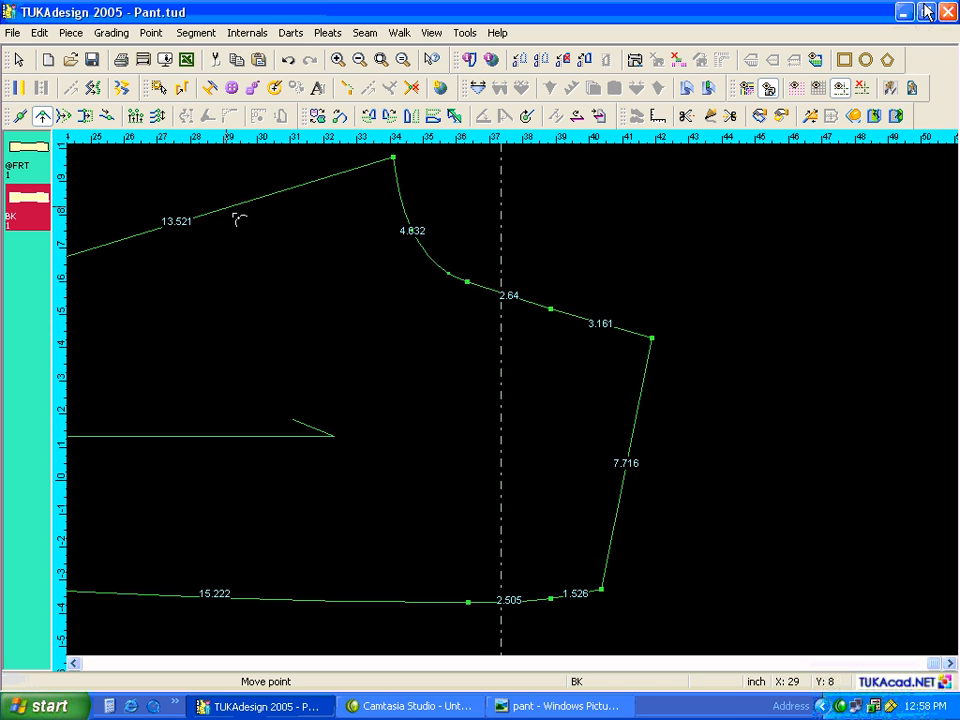
# Move the grading point at the end of the BK crotch curve 0.943 along the contour to the guideline, and remove the guideline.
pyautogui.click(43, 117)
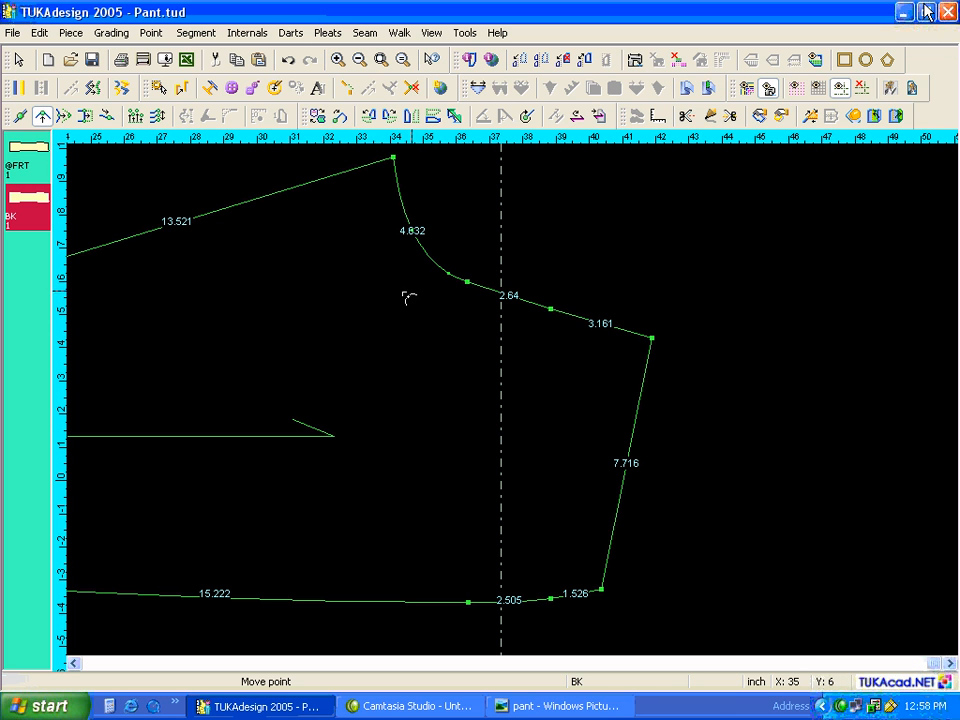
pyautogui.click(467, 281)
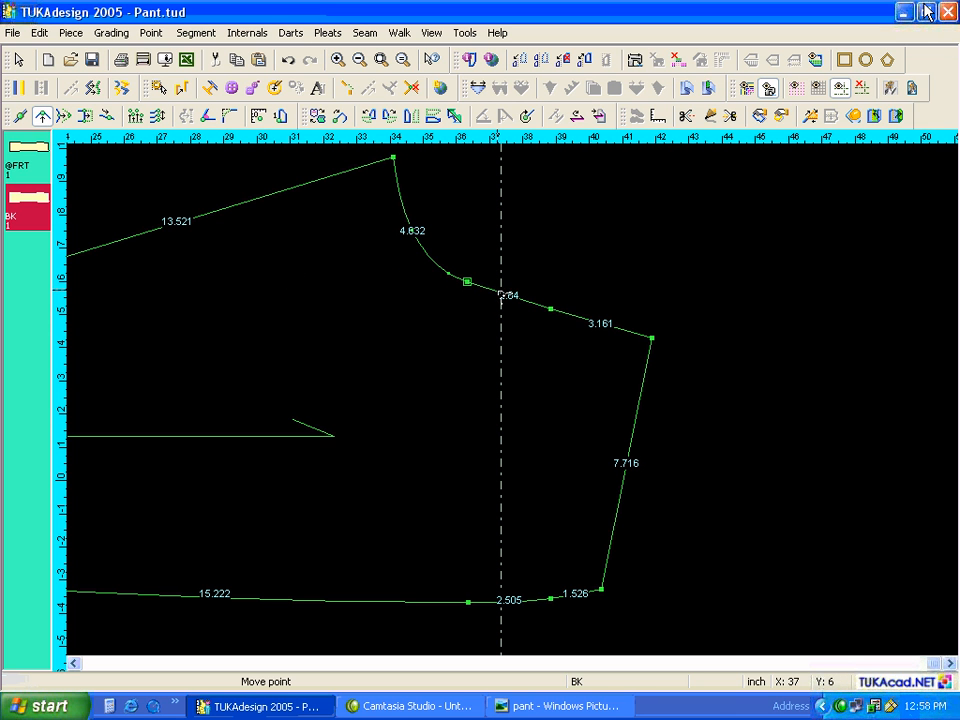
pyautogui.click(107, 116)
pyautogui.click(467, 282)
pyautogui.click(500, 300)
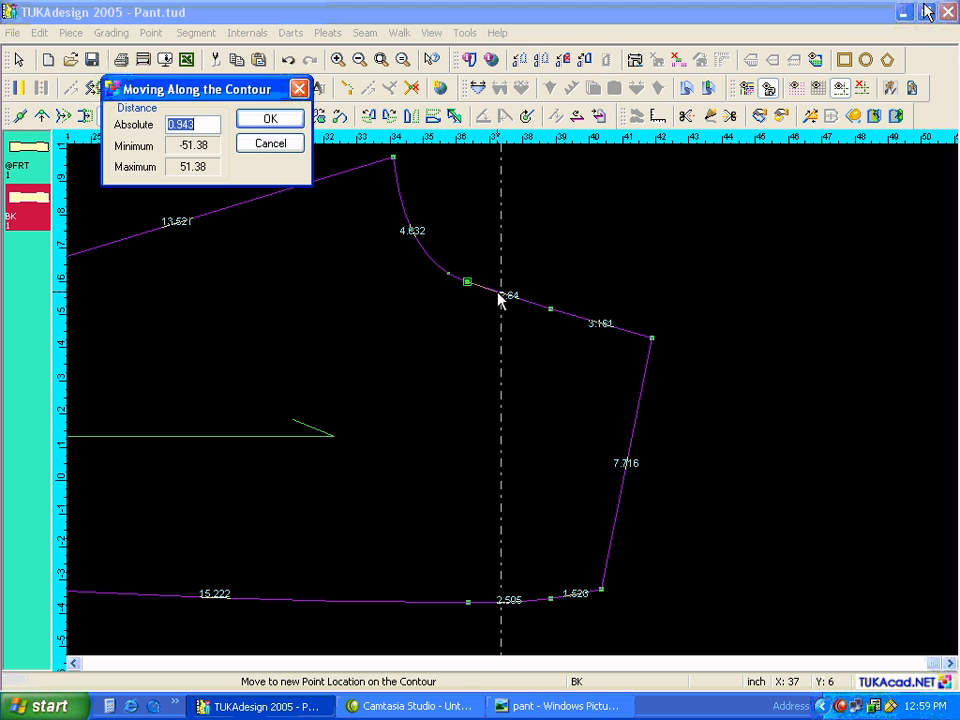
pyautogui.click(258, 122)
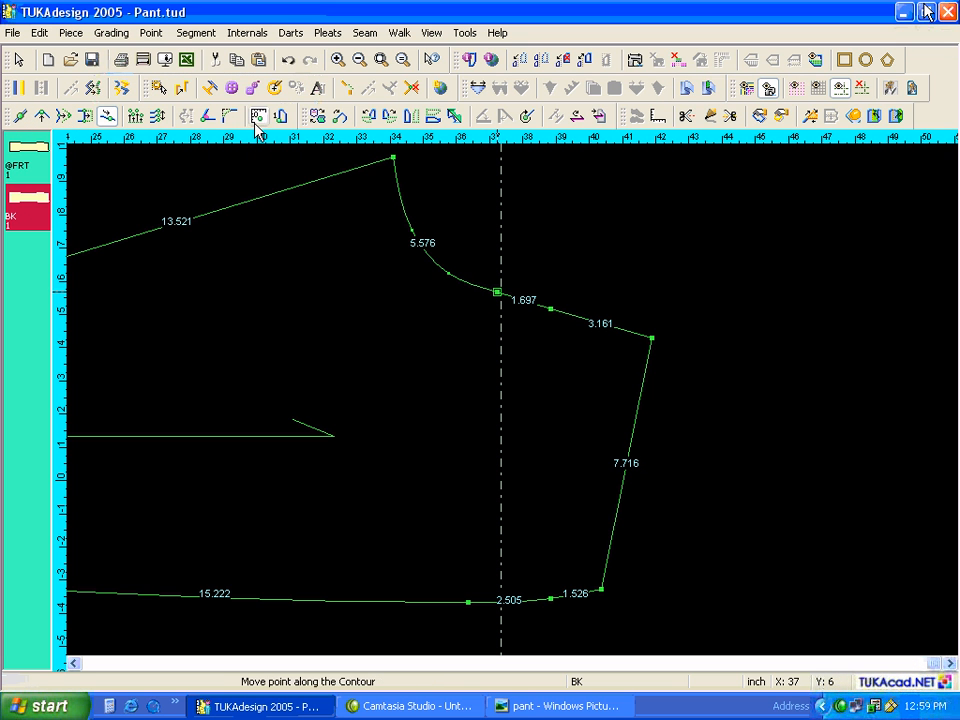
pyautogui.rightClick(316, 250)
pyautogui.click(350, 258)
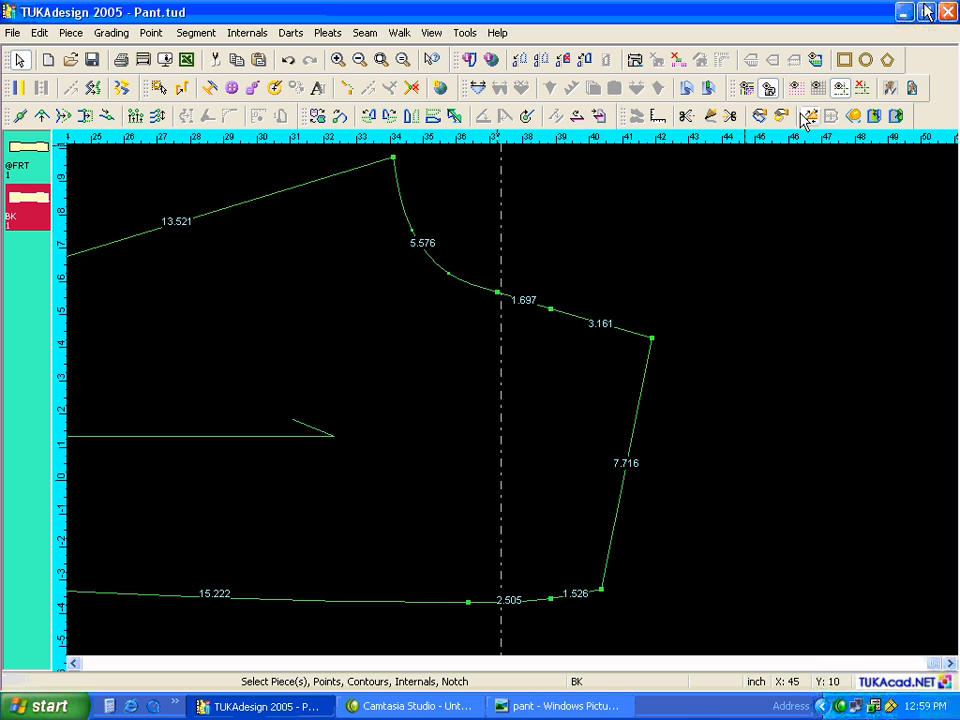
pyautogui.click(860, 89)
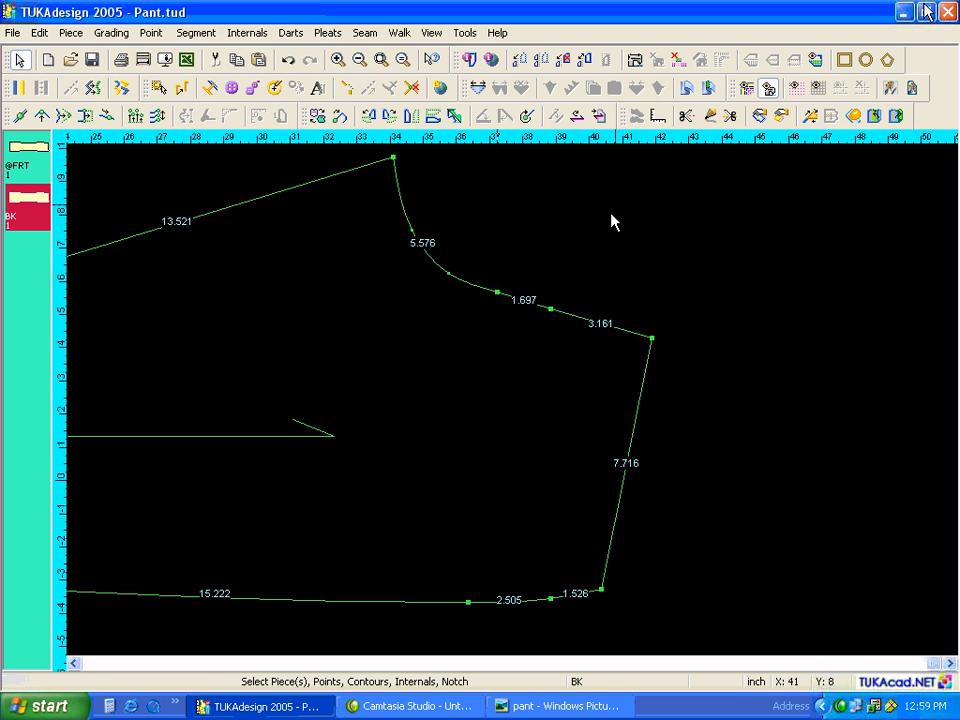
# Measure the BK piece's back rise along the contour from the crotch point to the center back waist point.
pyautogui.click(658, 117)
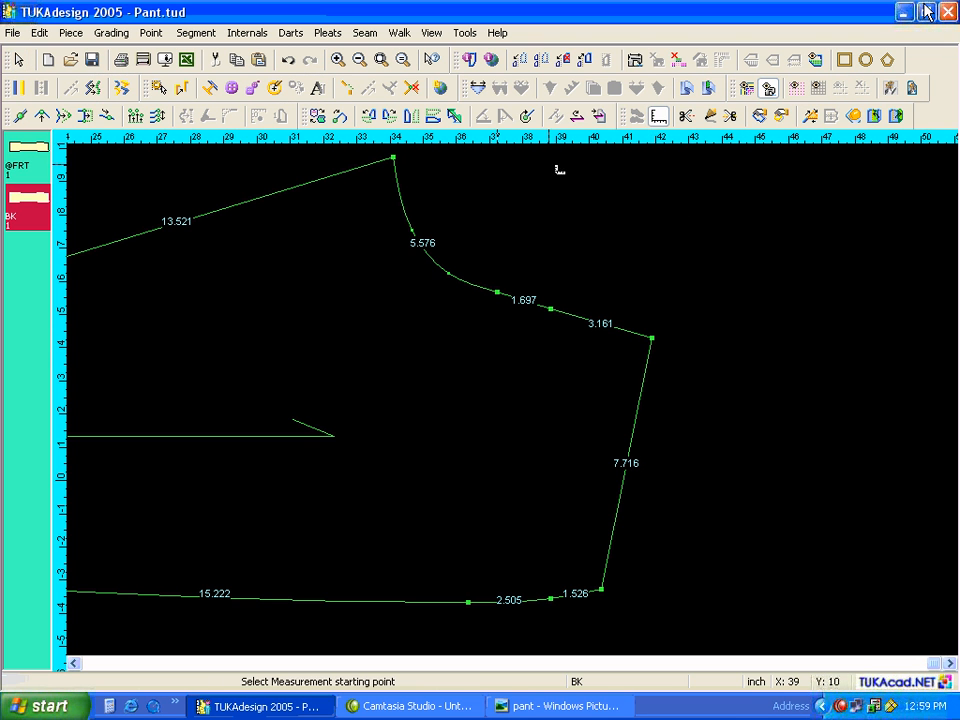
pyautogui.click(395, 158)
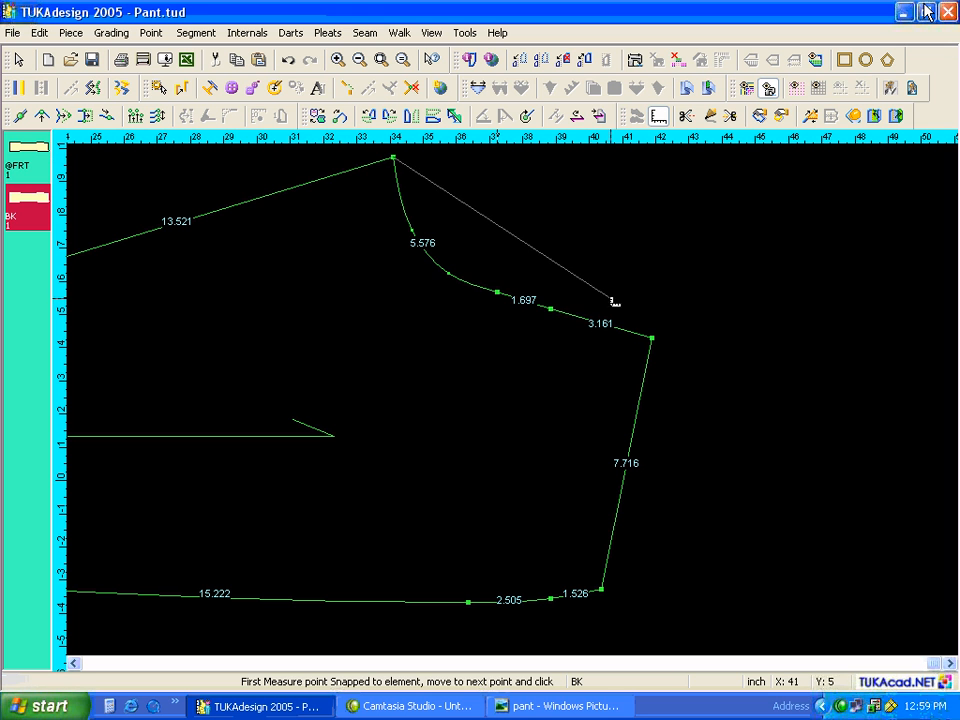
pyautogui.click(650, 336)
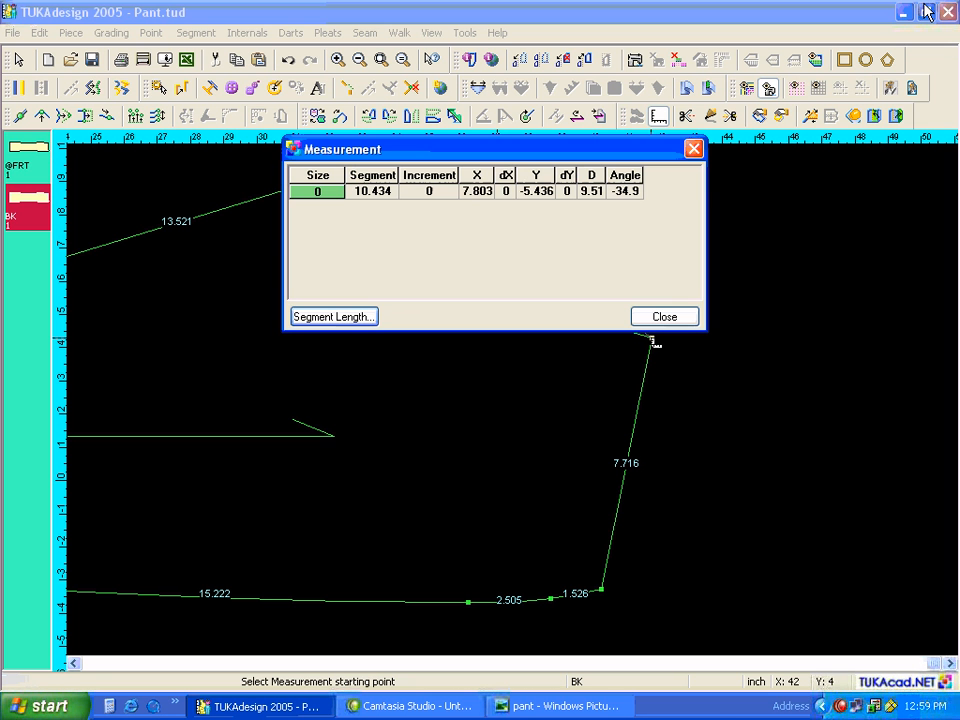
pyautogui.click(375, 191)
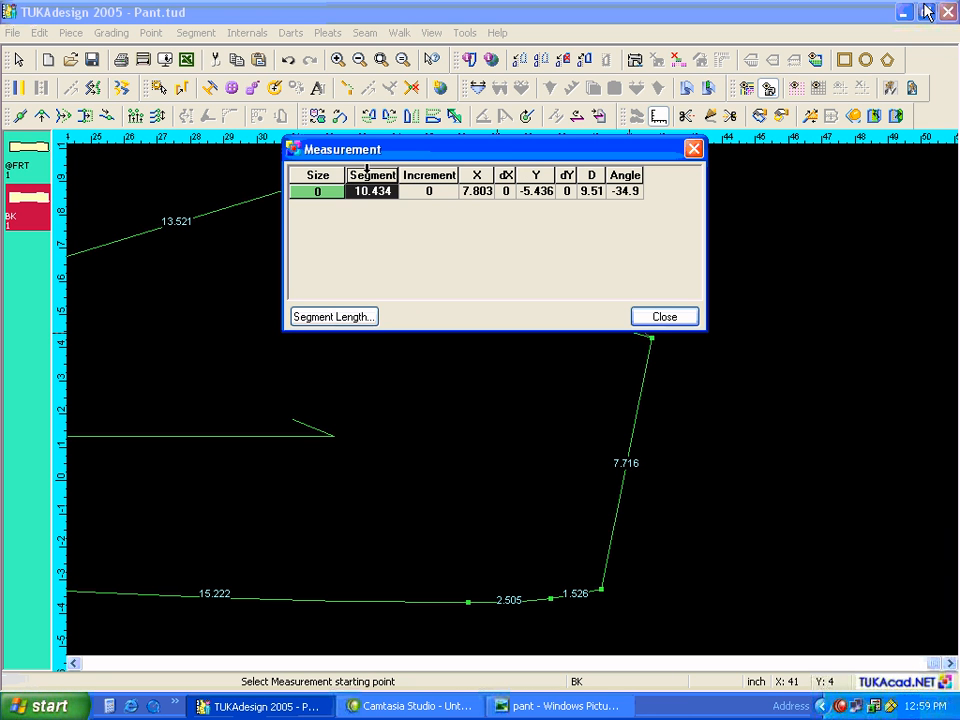
pyautogui.click(656, 316)
pyautogui.press('Home')
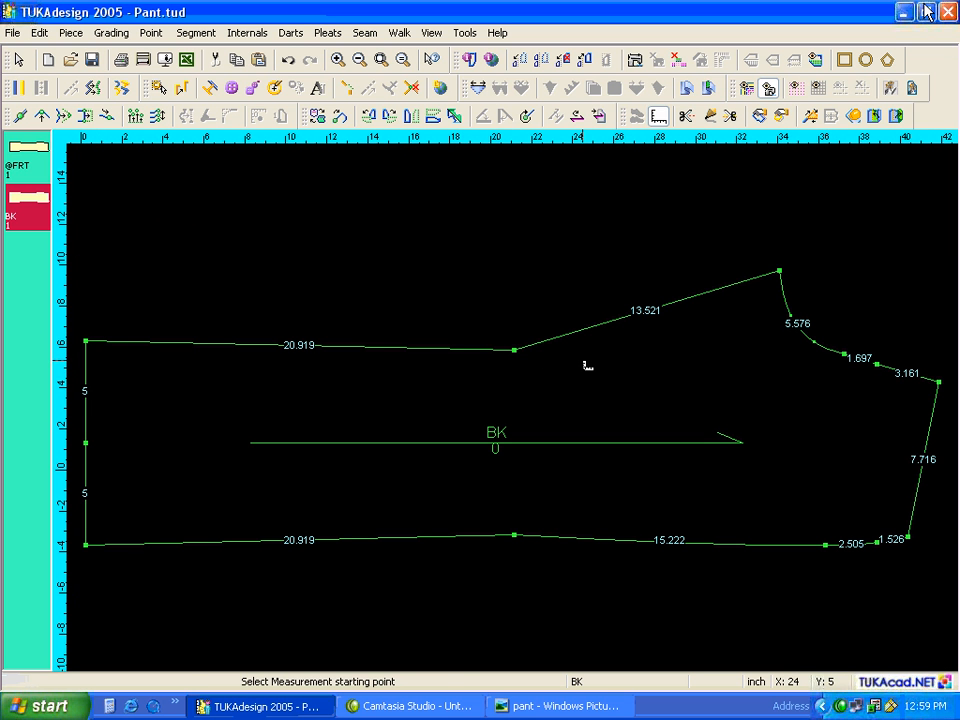
pyautogui.press('Escape')
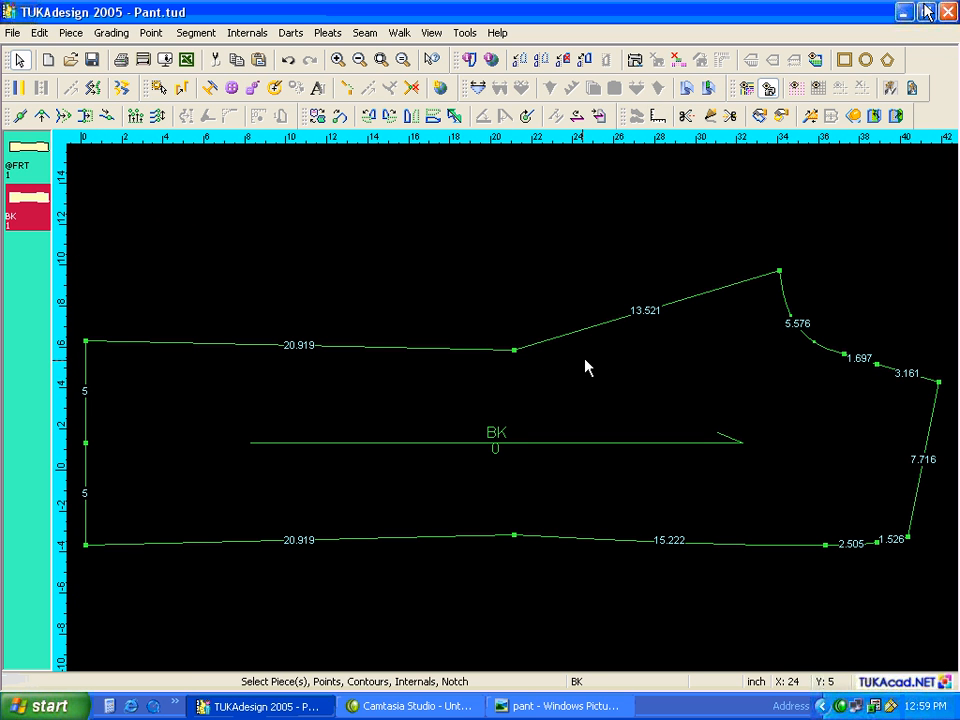
pyautogui.click(33, 160)
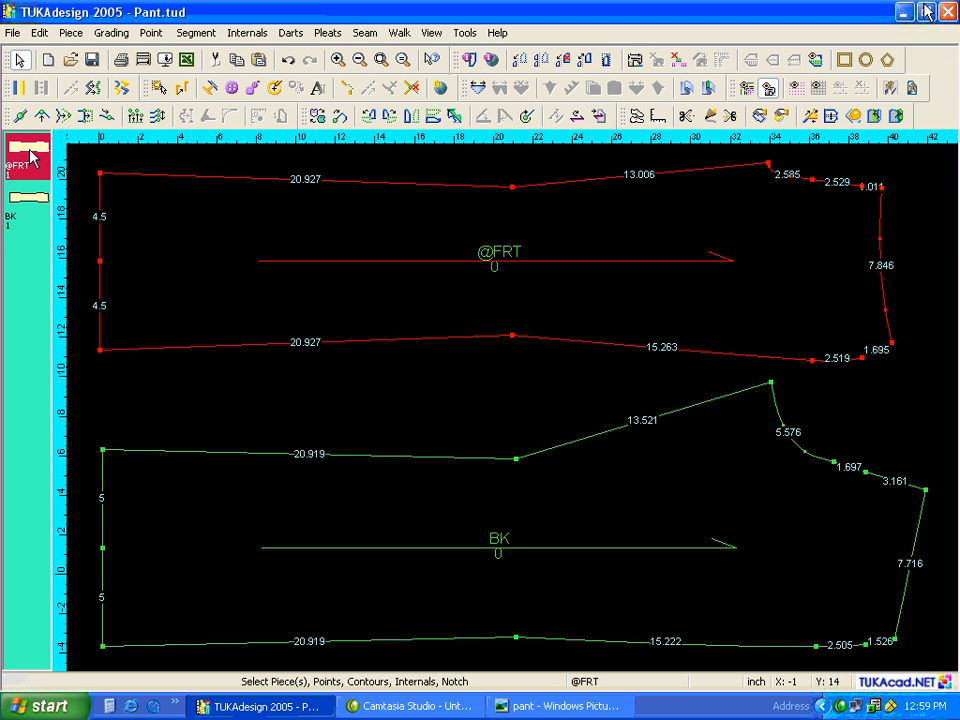
pyautogui.click(660, 117)
pyautogui.click(758, 163)
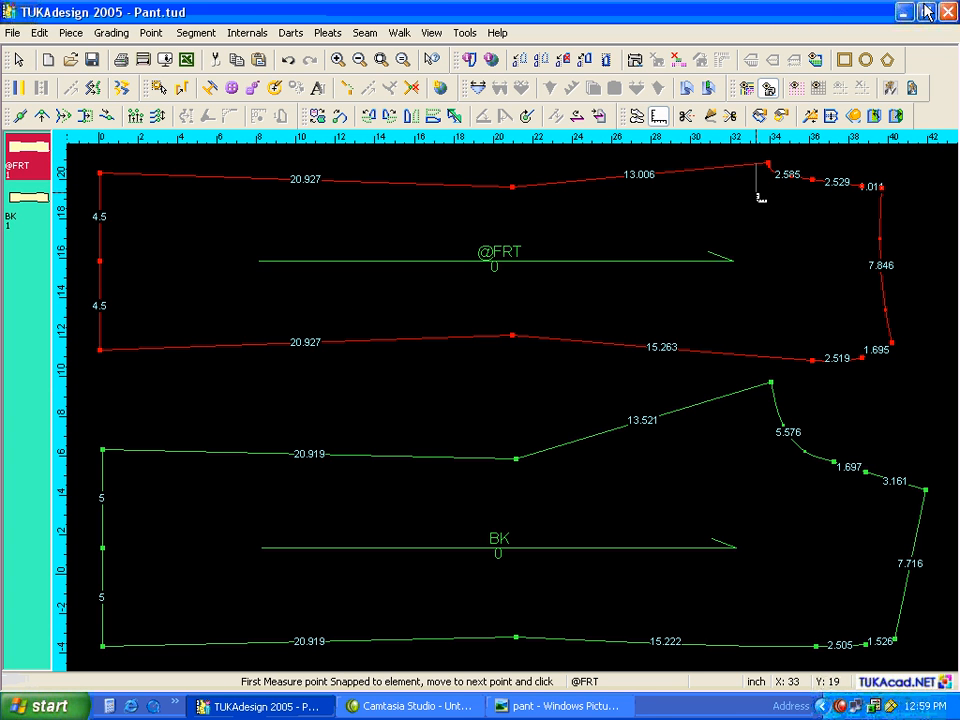
pyautogui.click(763, 357)
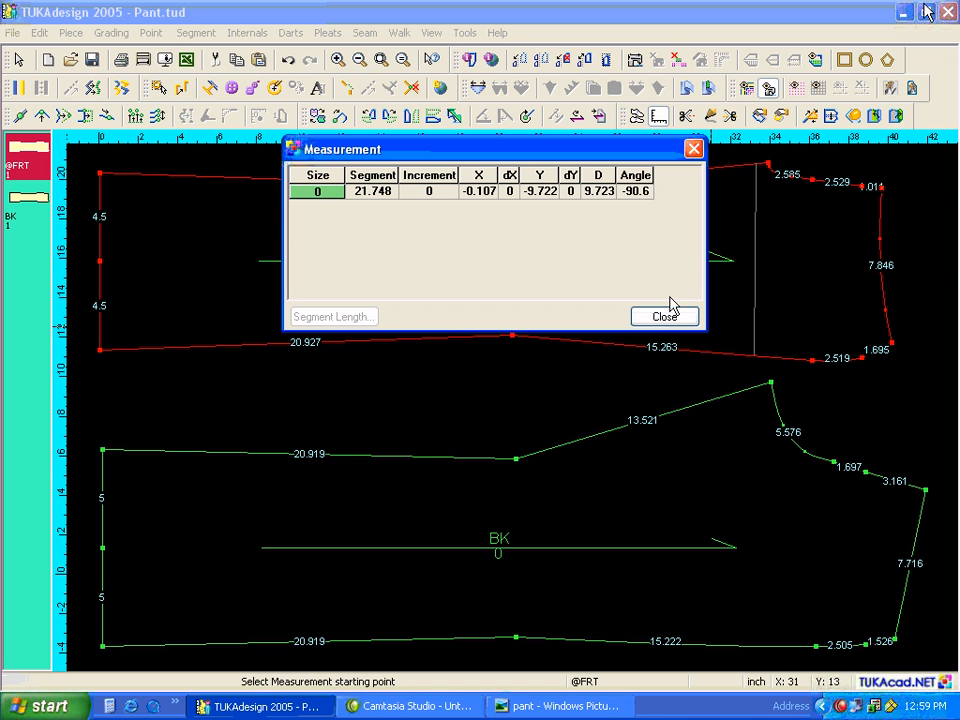
pyautogui.click(537, 176)
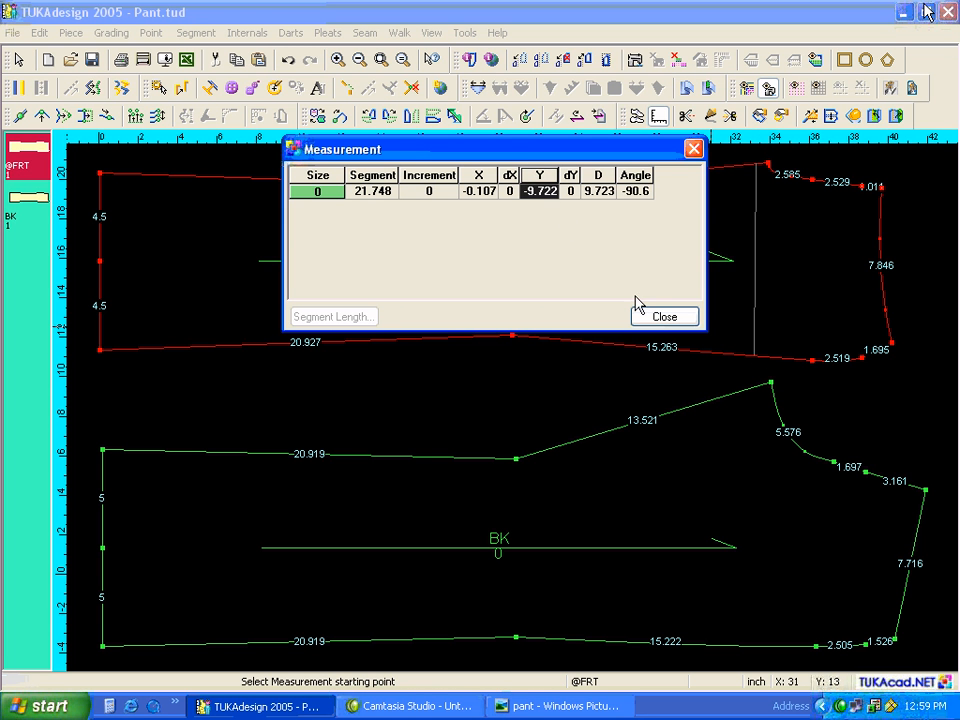
pyautogui.click(658, 318)
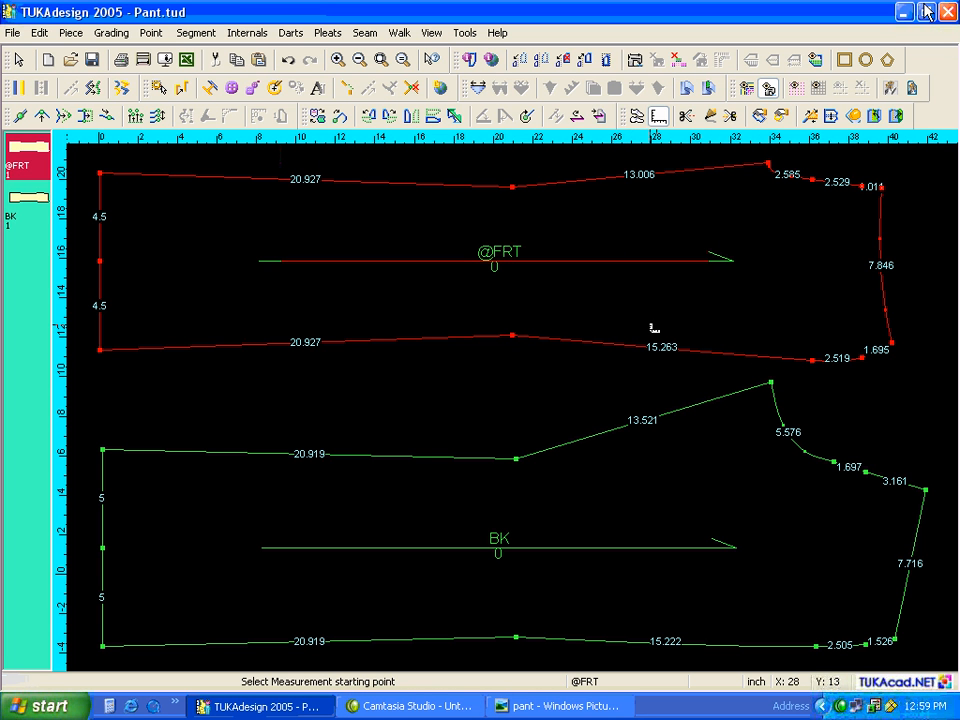
# Measure the BK piece's thigh width straight across, just below the crotch point.
pyautogui.click(758, 392)
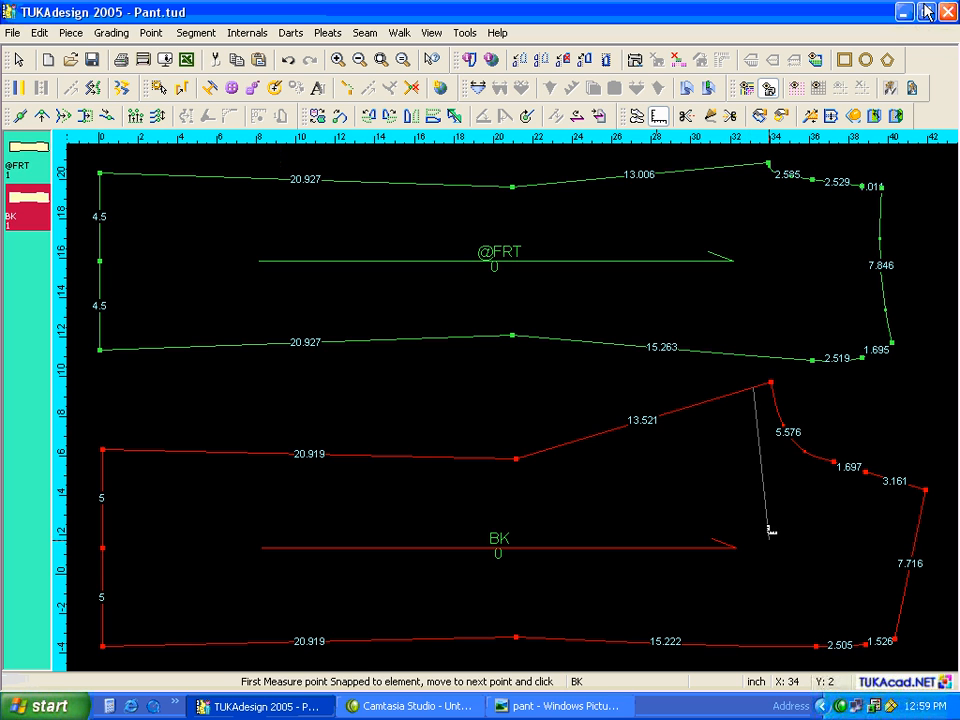
pyautogui.click(757, 647)
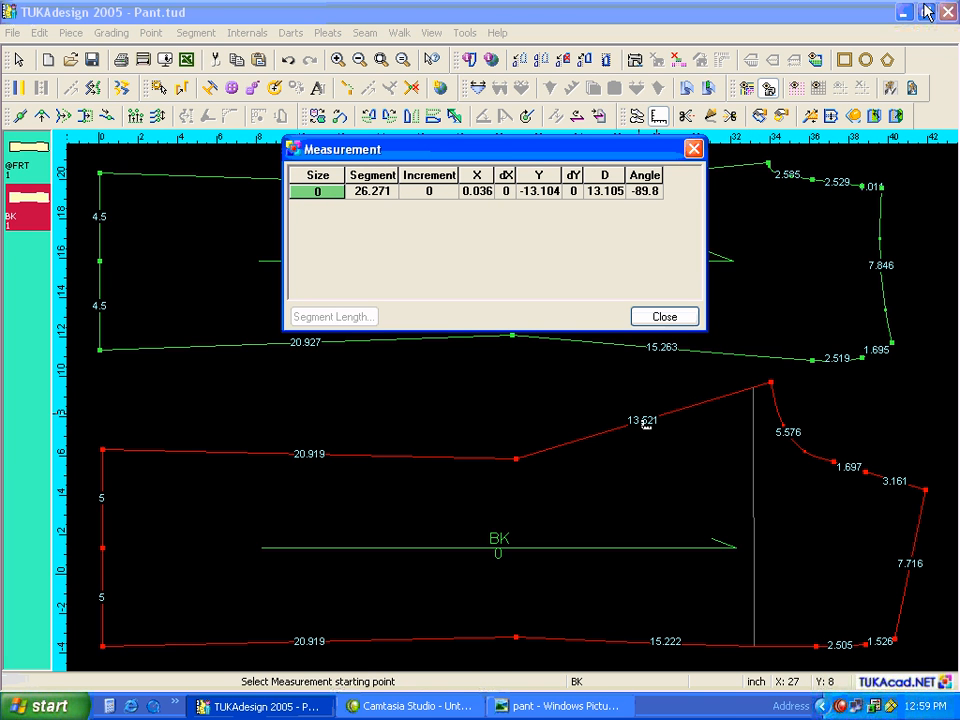
pyautogui.click(543, 187)
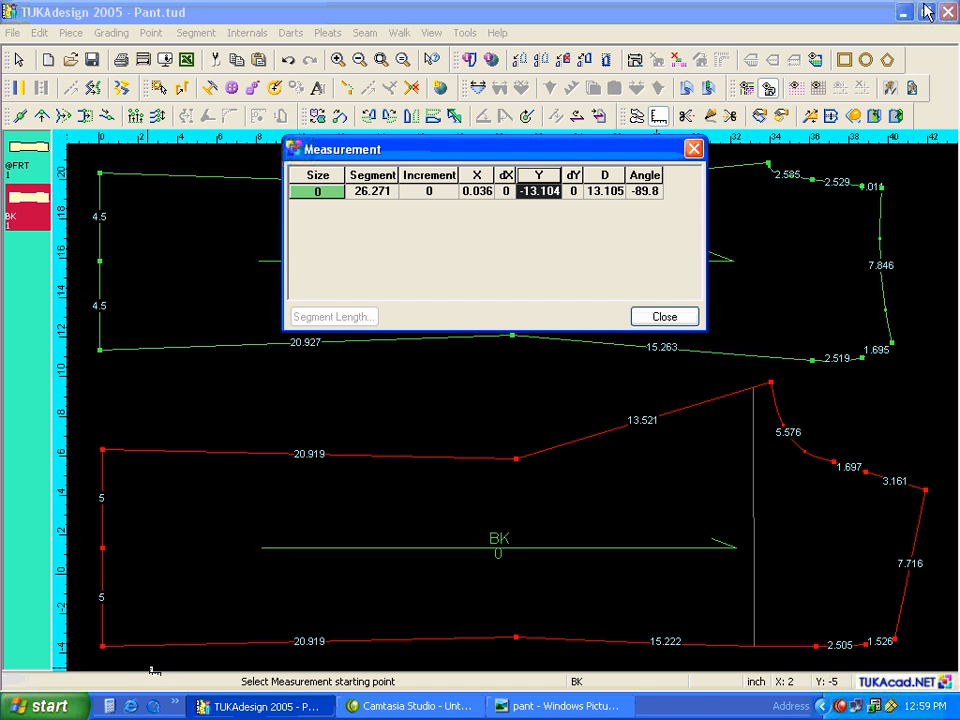
# Add the front and back thigh widths, 9.75 and 13.104, in Calculator, and close the calculator and measurement results.
pyautogui.click(110, 706)
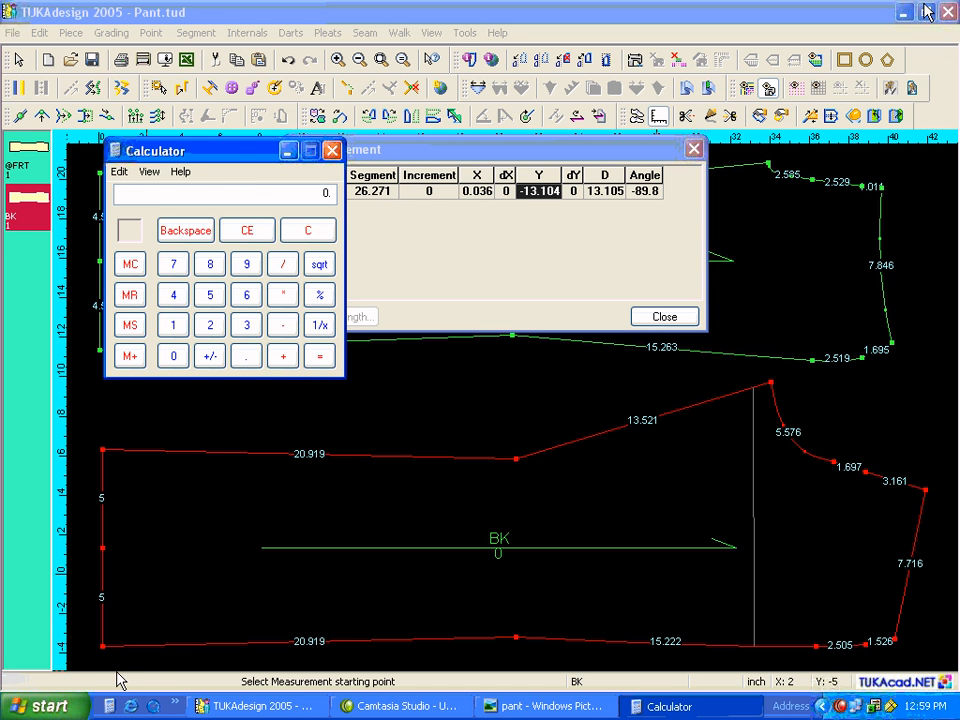
pyautogui.write('9.75')
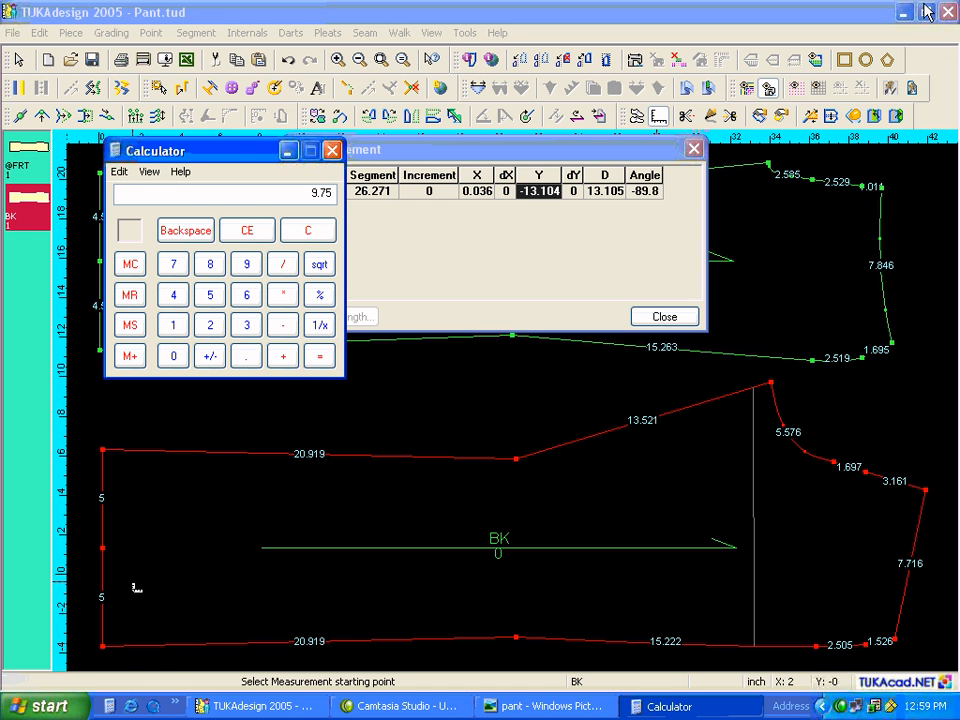
pyautogui.click(176, 327)
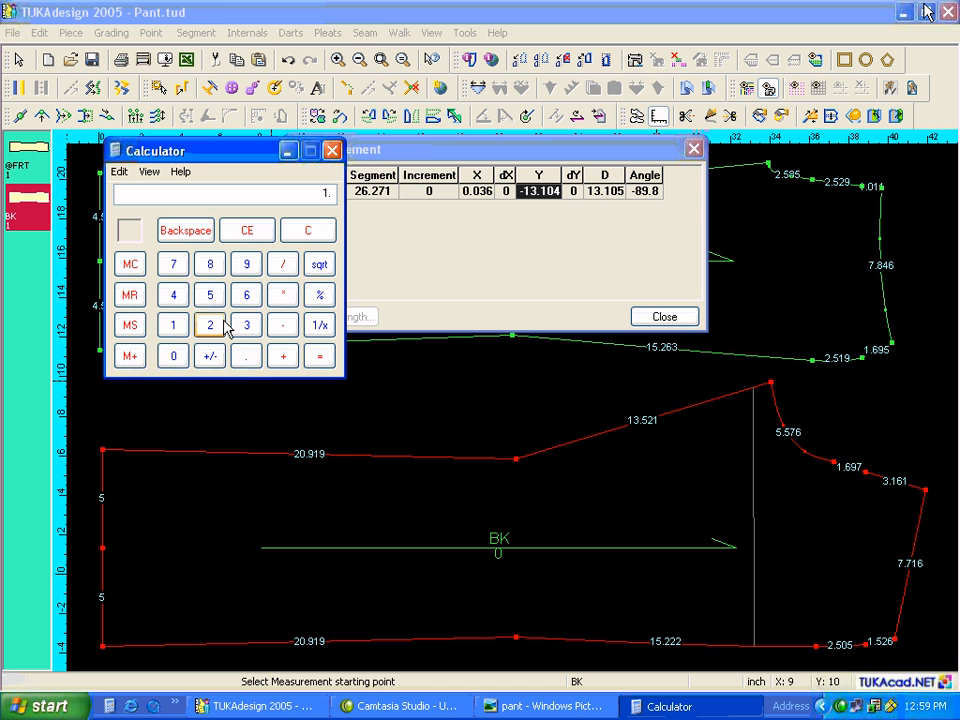
pyautogui.click(246, 328)
pyautogui.click(250, 356)
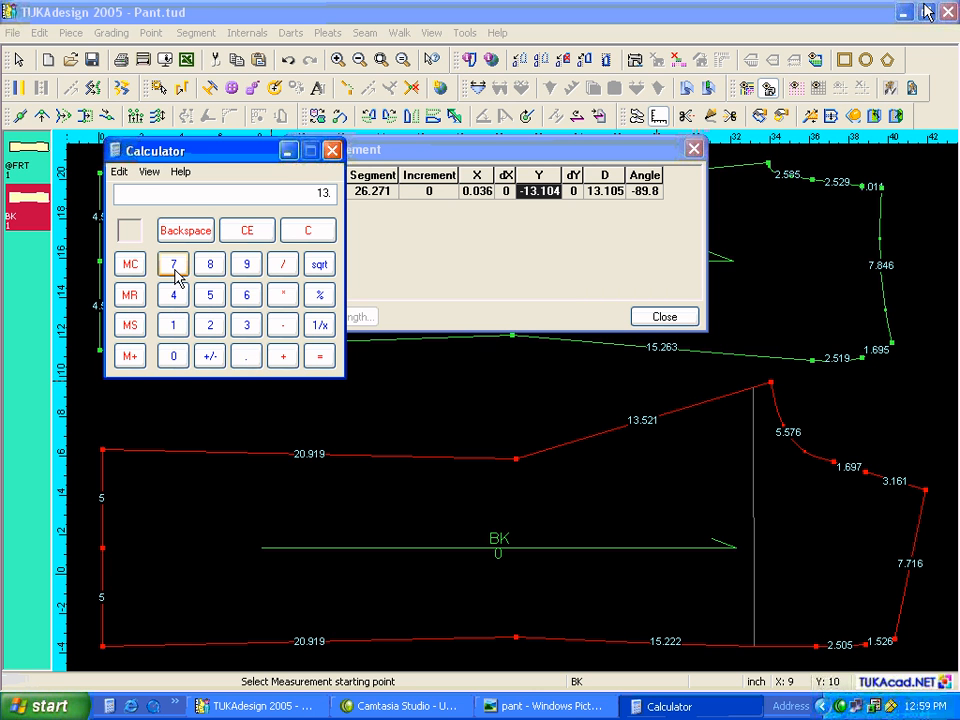
pyautogui.click(174, 325)
pyautogui.click(174, 356)
pyautogui.click(174, 295)
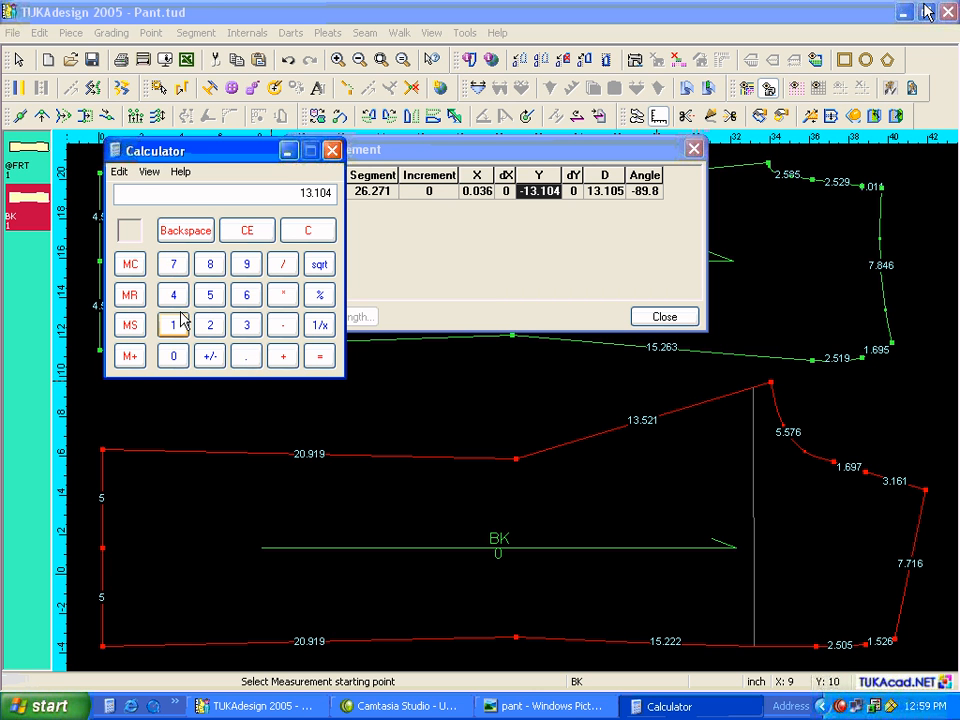
pyautogui.click(320, 357)
pyautogui.click(332, 150)
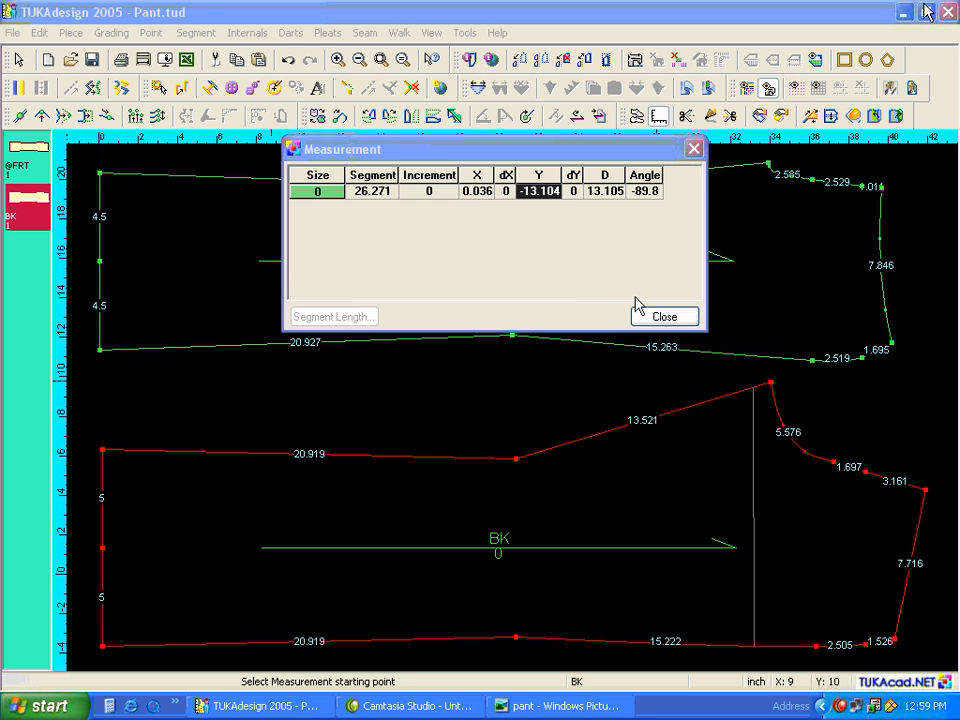
pyautogui.click(662, 316)
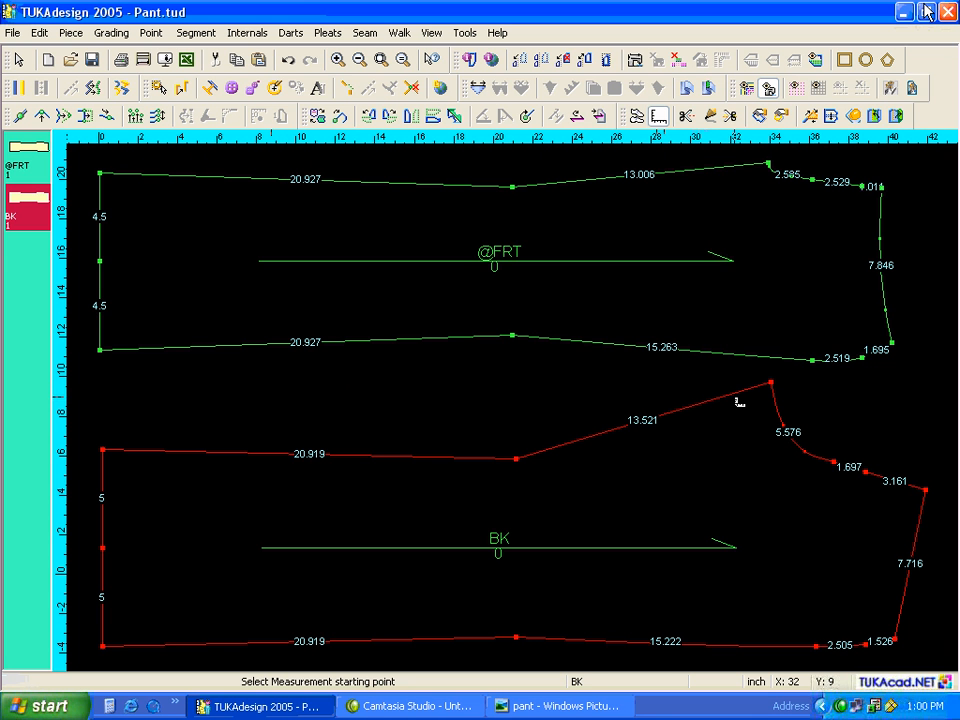
# Move the BK piece's crotch point outward from its last position by X 0 and Y 0.36.
pyautogui.press('pageup')
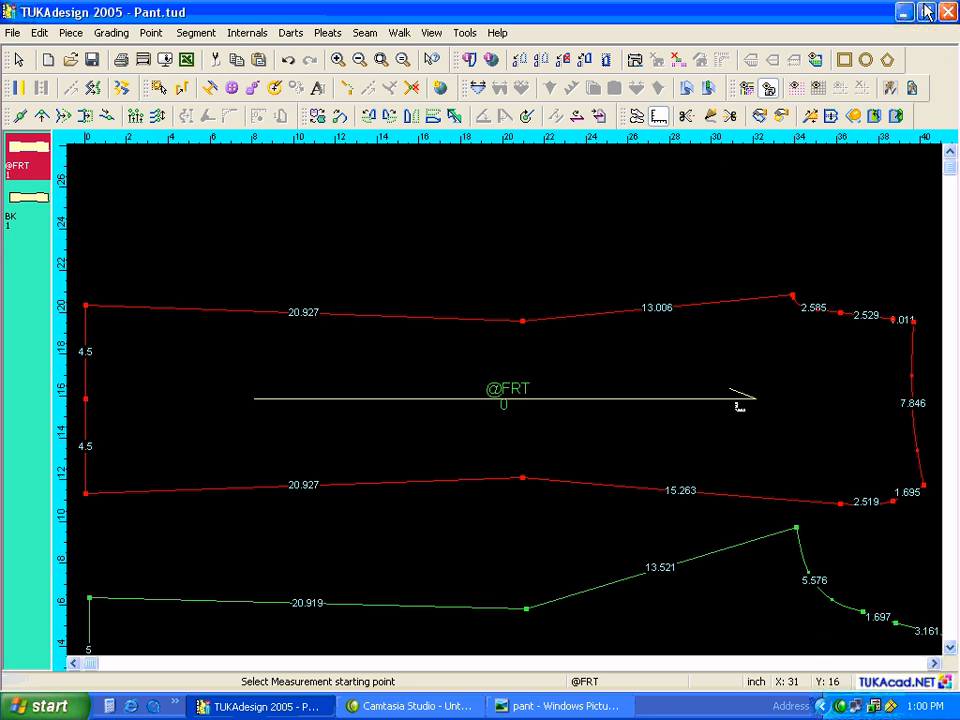
pyautogui.press('pagedown')
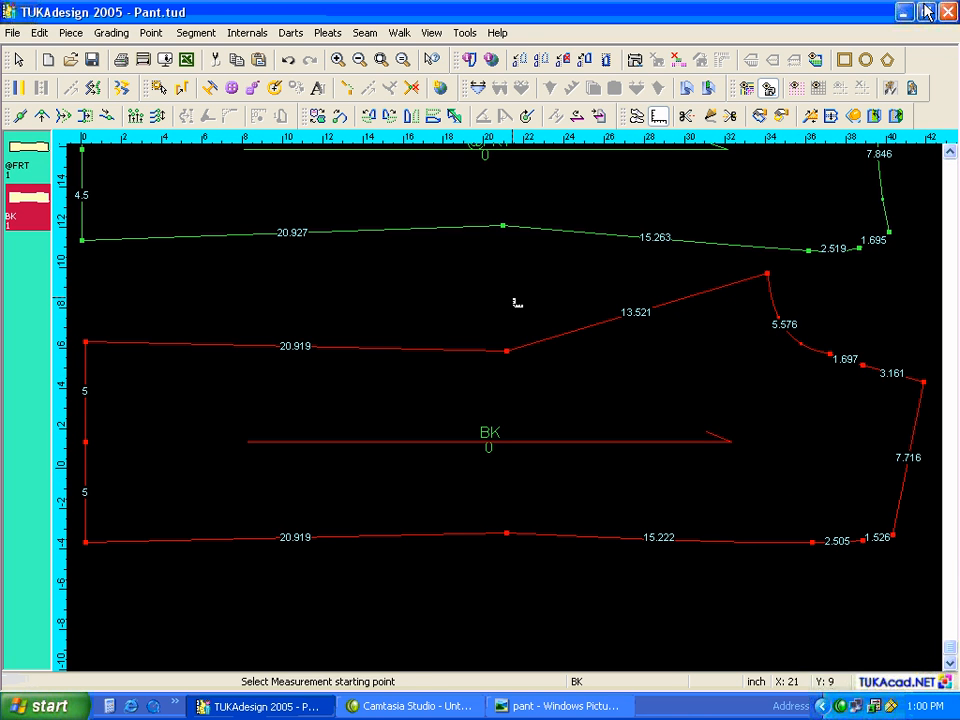
pyautogui.press('Escape')
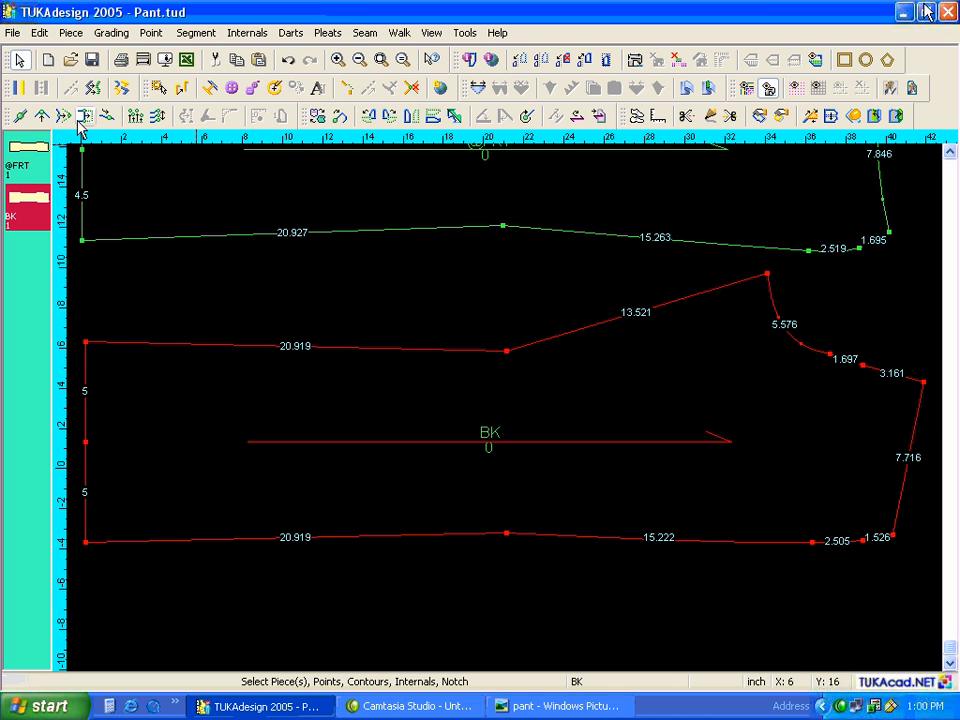
pyautogui.click(45, 118)
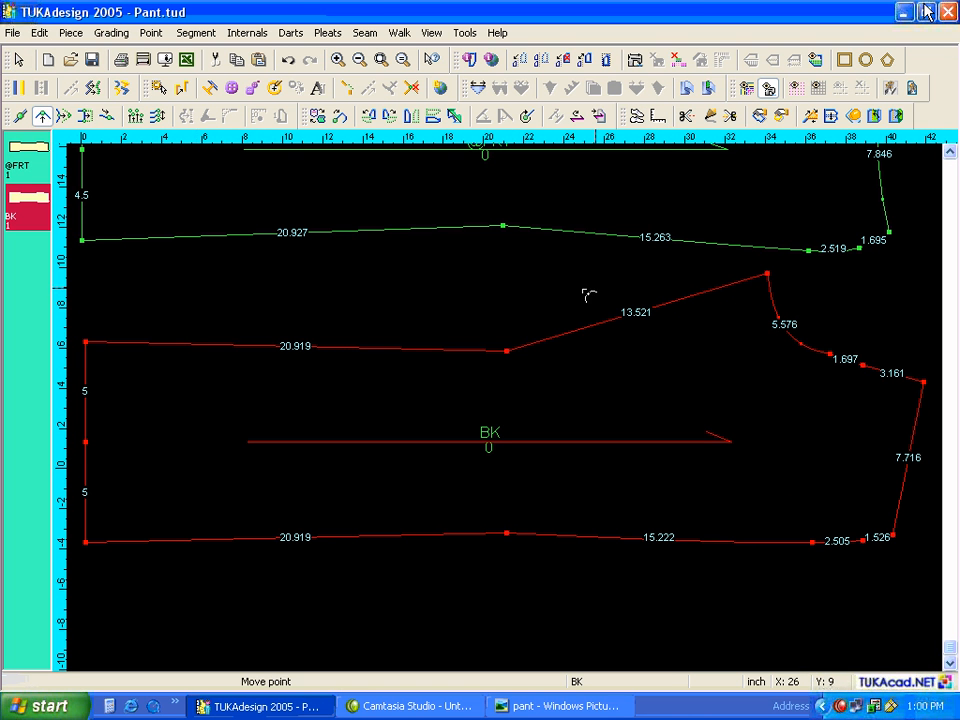
pyautogui.click(768, 273)
pyautogui.click(763, 273)
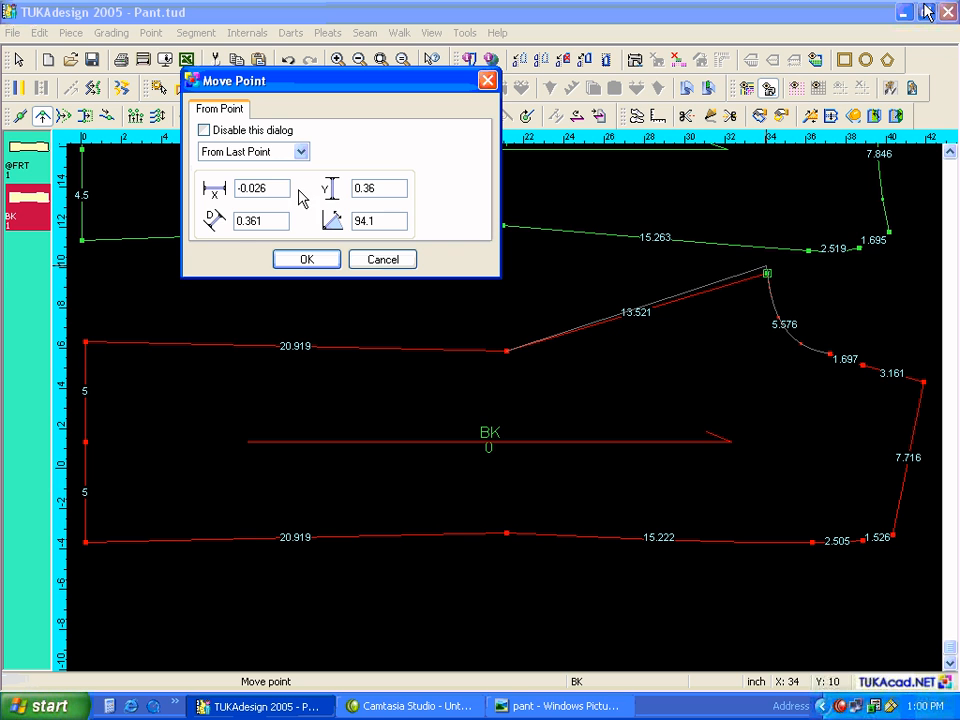
pyautogui.moveTo(280, 188); pyautogui.dragTo(226, 190)
pyautogui.write('0')
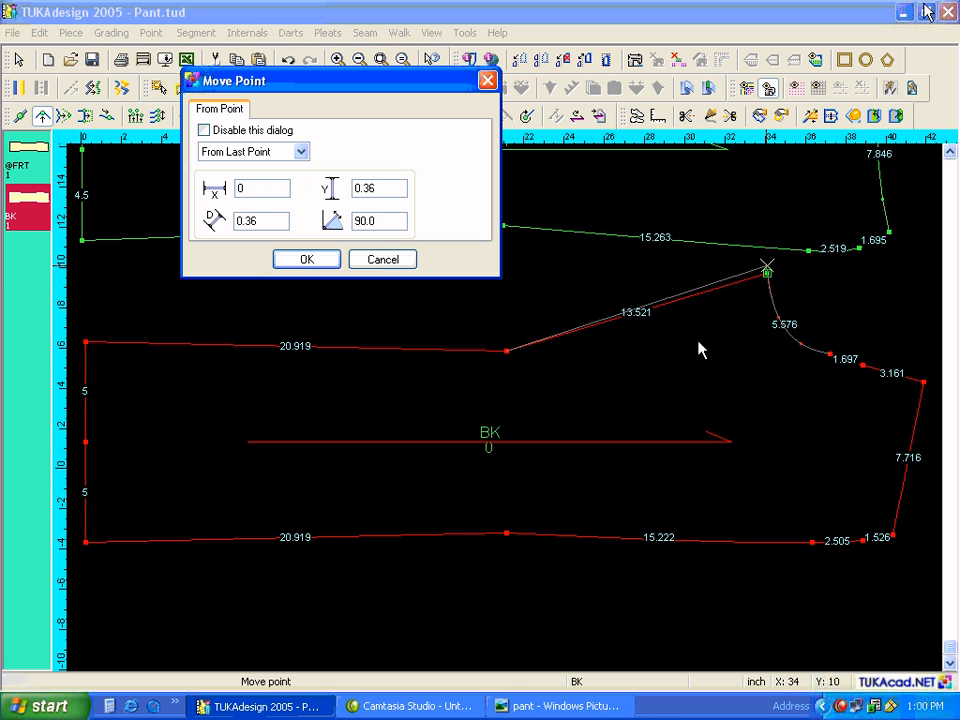
pyautogui.press('Return')
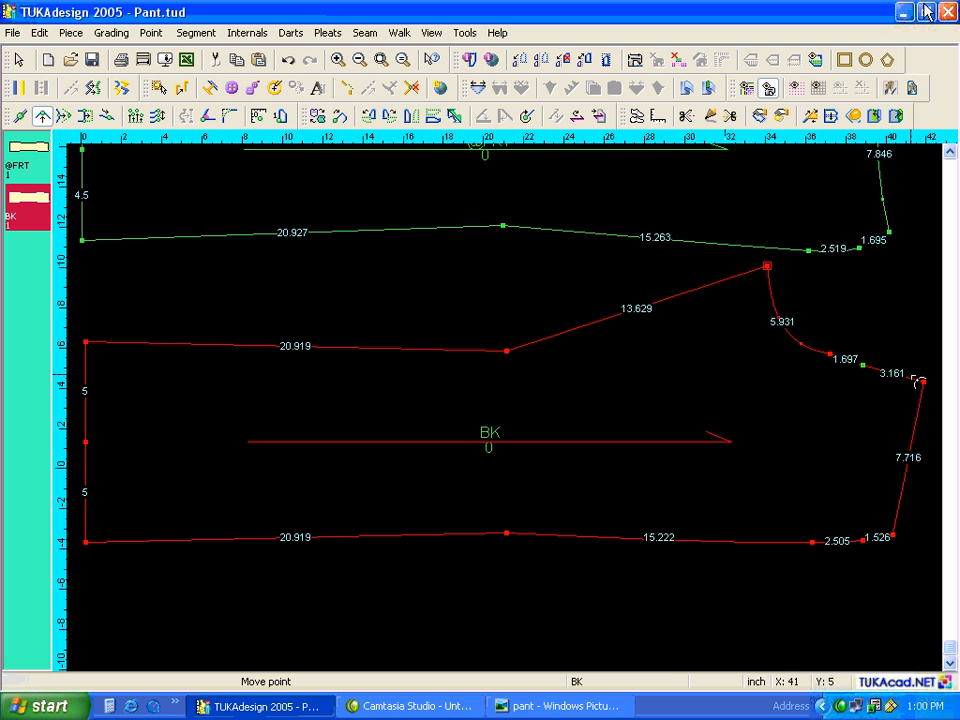
pyautogui.scroll(3, 918, 381)
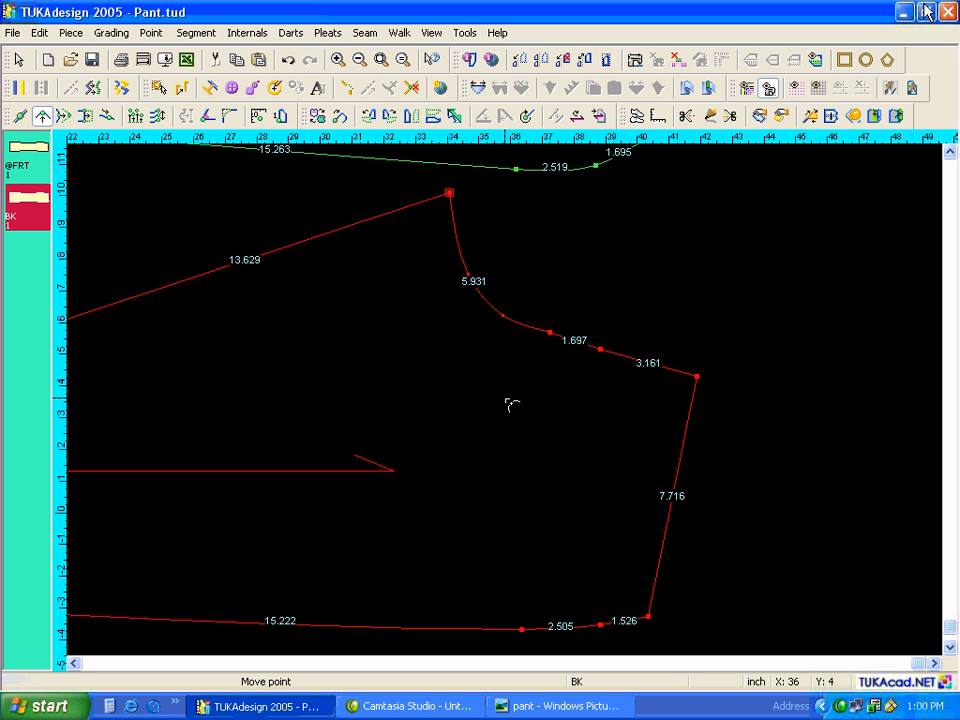
# Hide the segment lengths and reshape BK's crotch curve, moving its upper curve point by X -0.382, Y 1.291 and its lower one slightly toward the waist.
pyautogui.press('l')
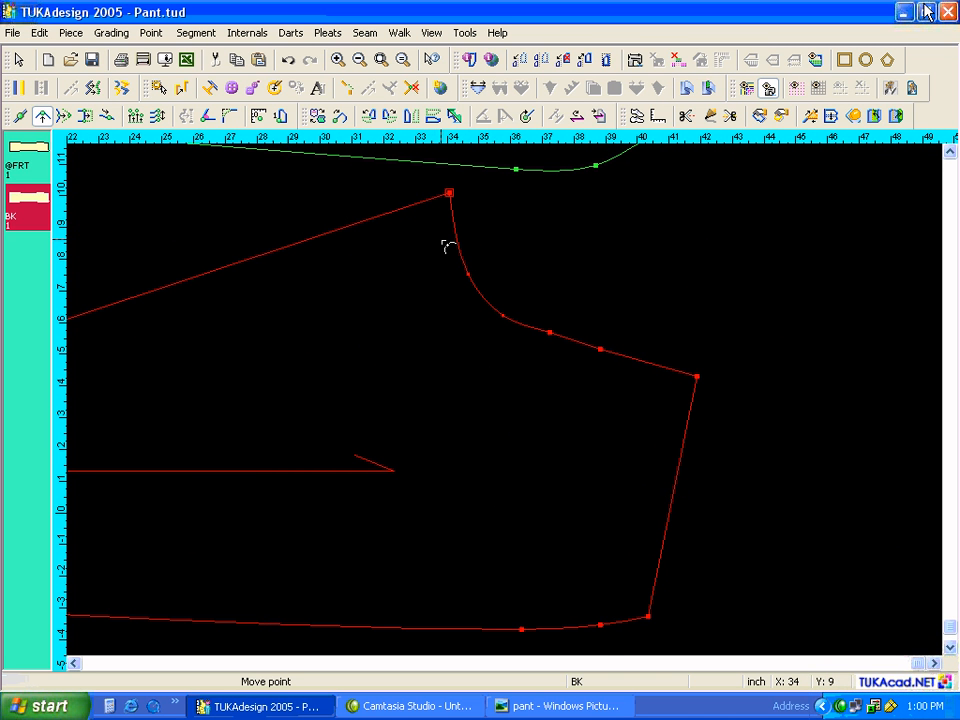
pyautogui.click(467, 273)
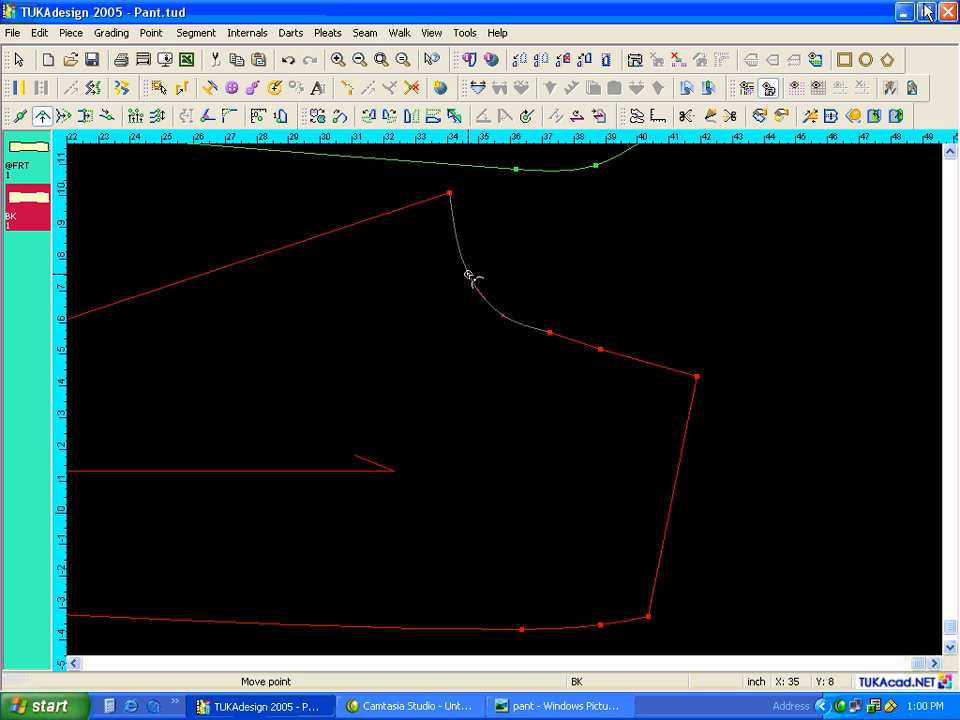
pyautogui.click(462, 240)
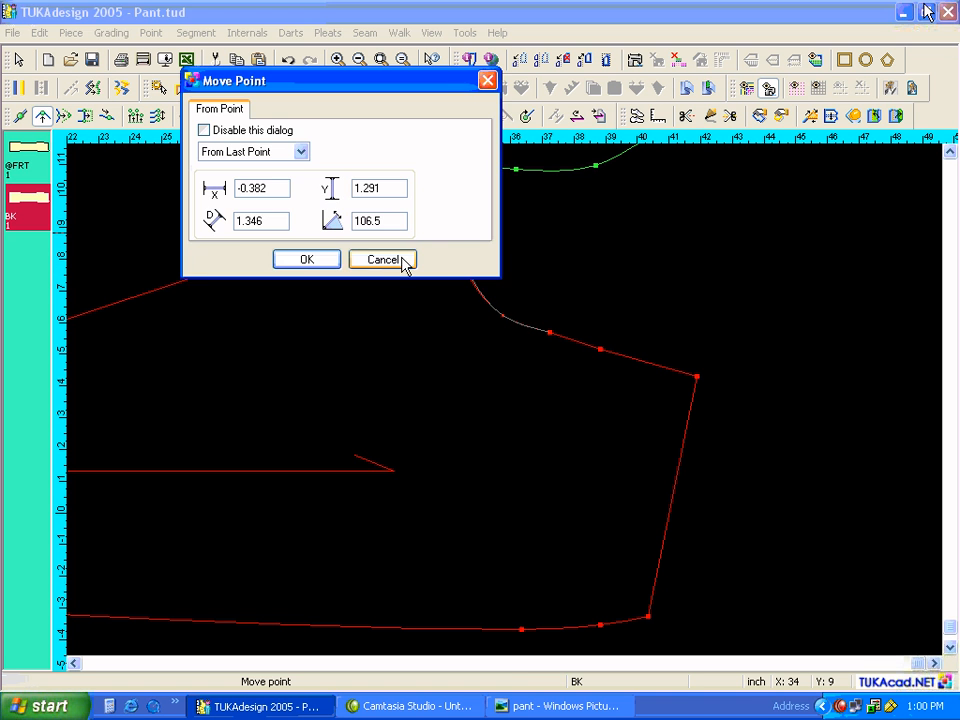
pyautogui.click(306, 259)
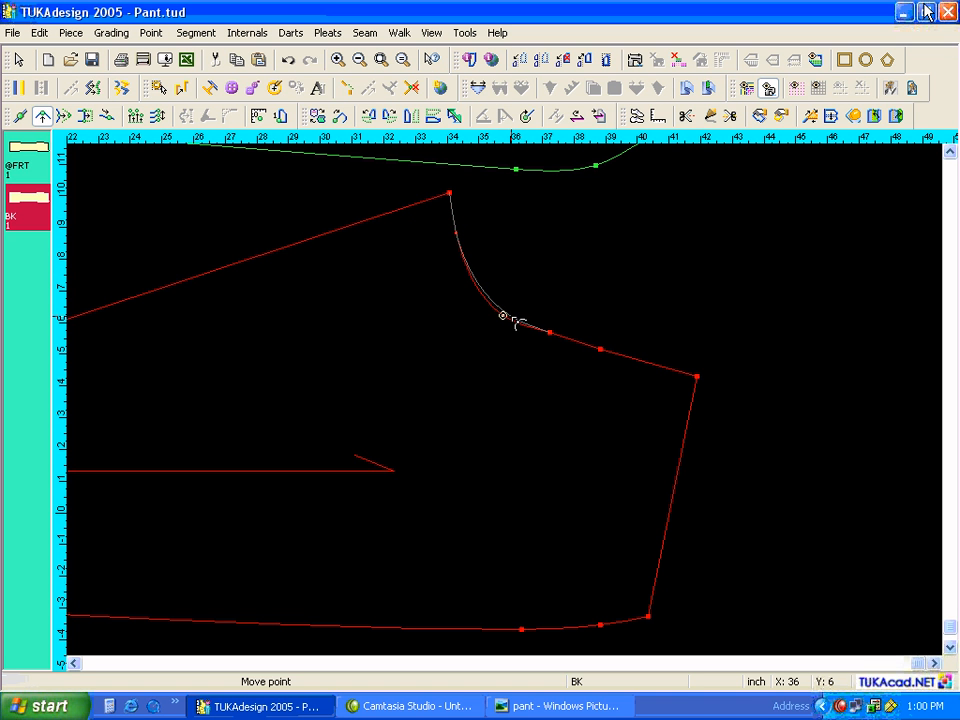
pyautogui.click(517, 322)
pyautogui.click(306, 259)
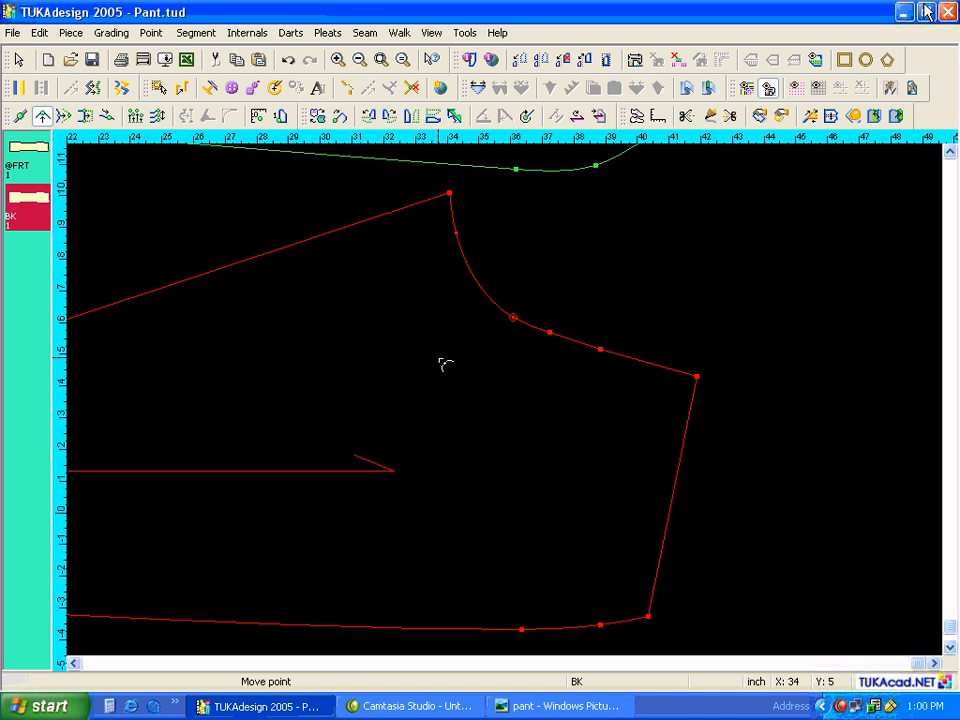
# Move the BK piece's last center-back seam point before the waist slightly closer to the waist.
pyautogui.click(602, 350)
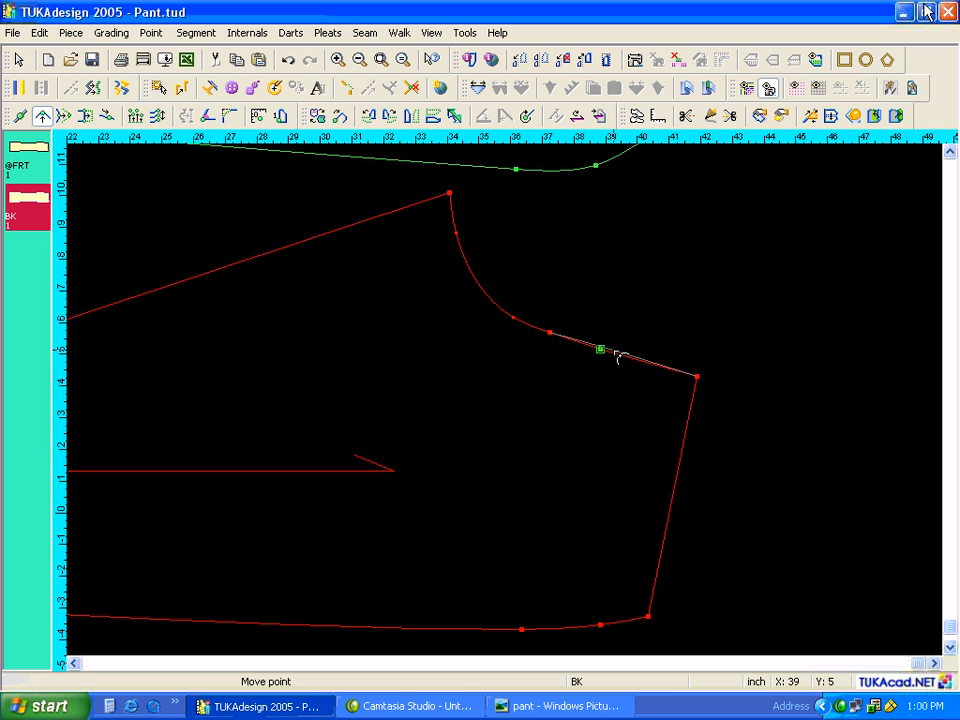
pyautogui.click(618, 357)
pyautogui.click(317, 261)
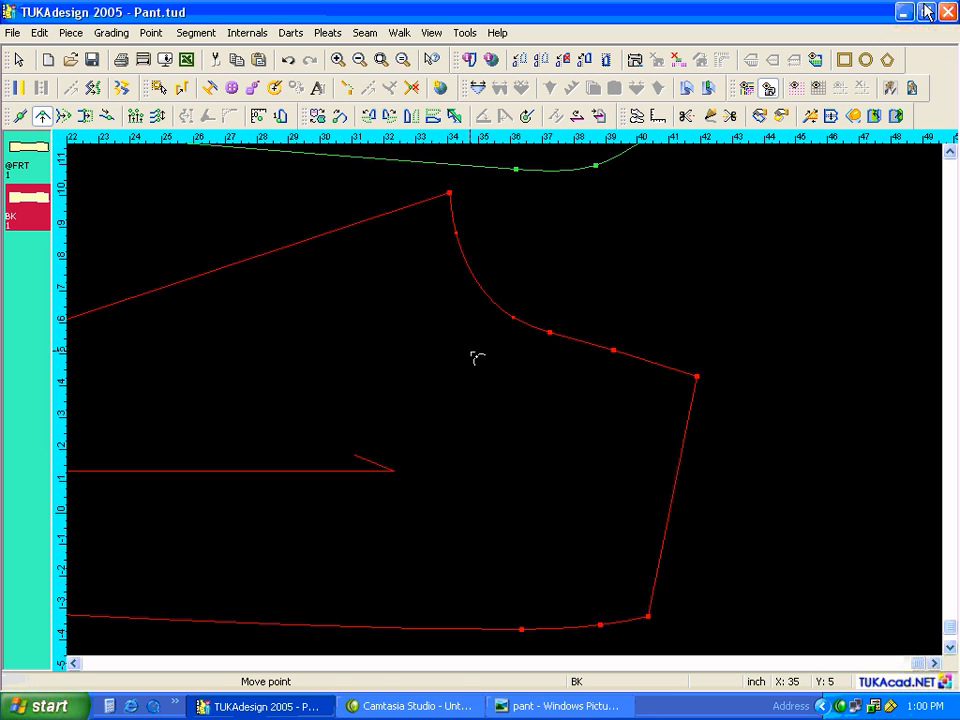
pyautogui.press('Escape')
# Move BK's center-back waist corner by X 0.262 and Y -0.078, checking its point angle before and after the move.
pyautogui.doubleClick(697, 379)
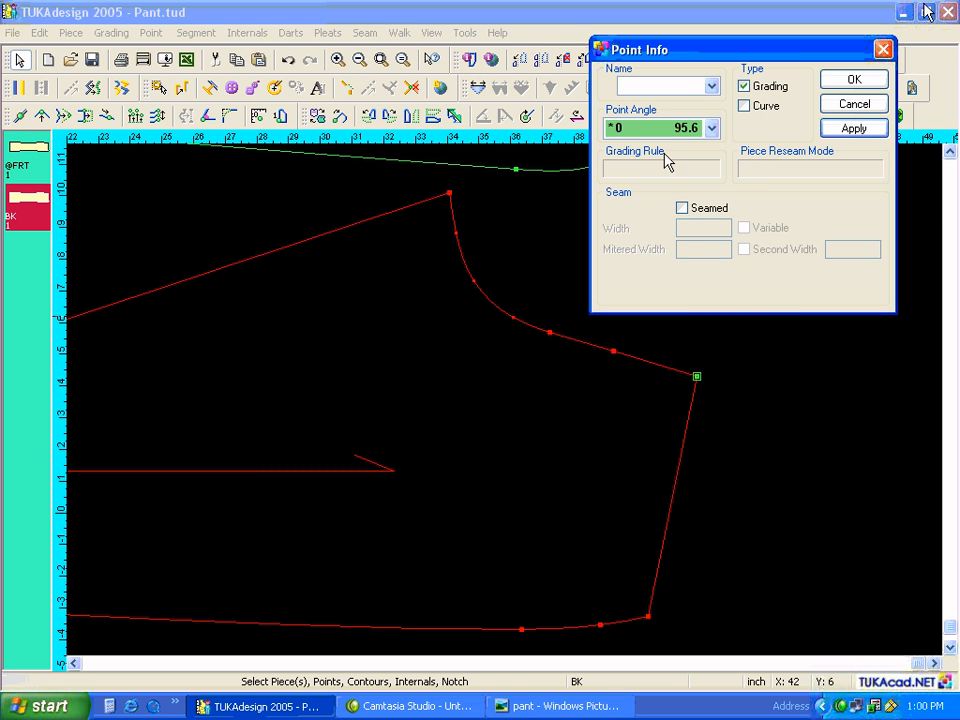
pyautogui.click(42, 116)
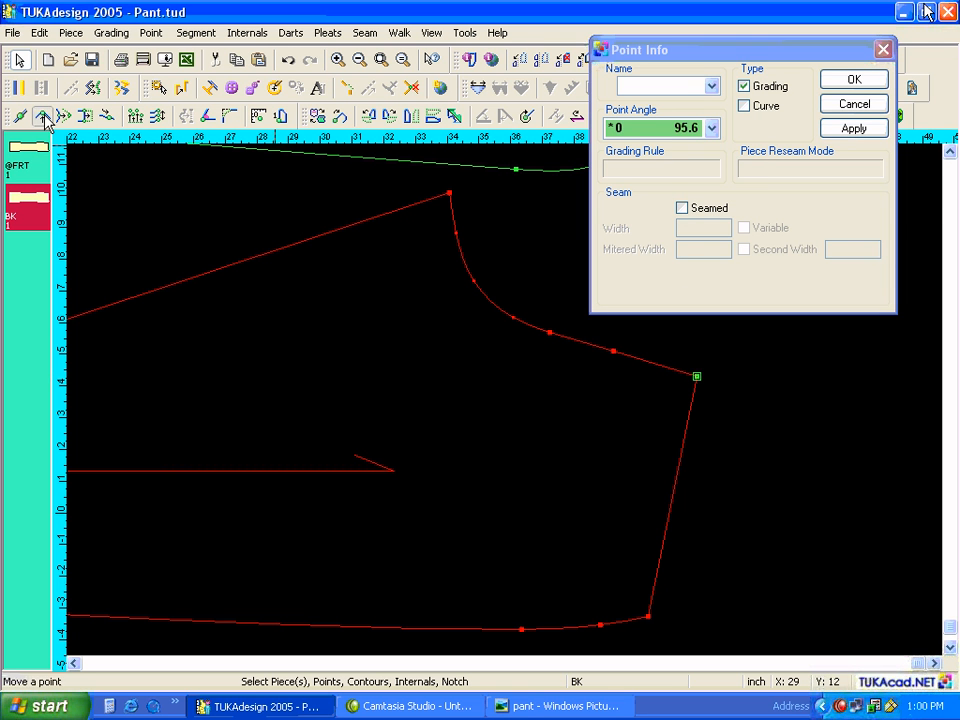
pyautogui.click(698, 378)
pyautogui.click(707, 387)
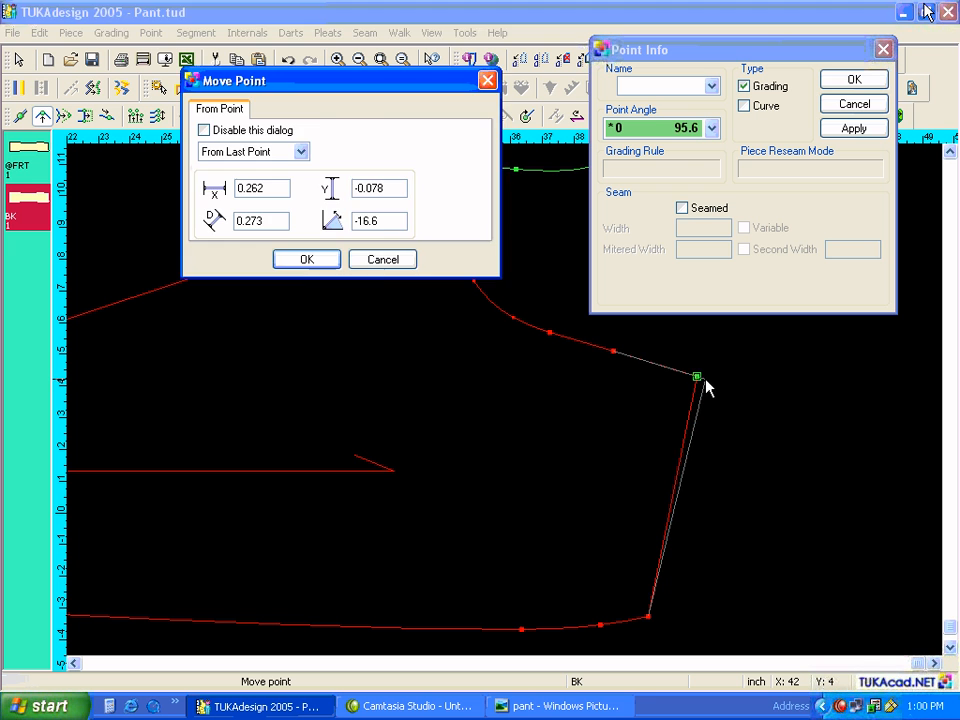
pyautogui.click(306, 259)
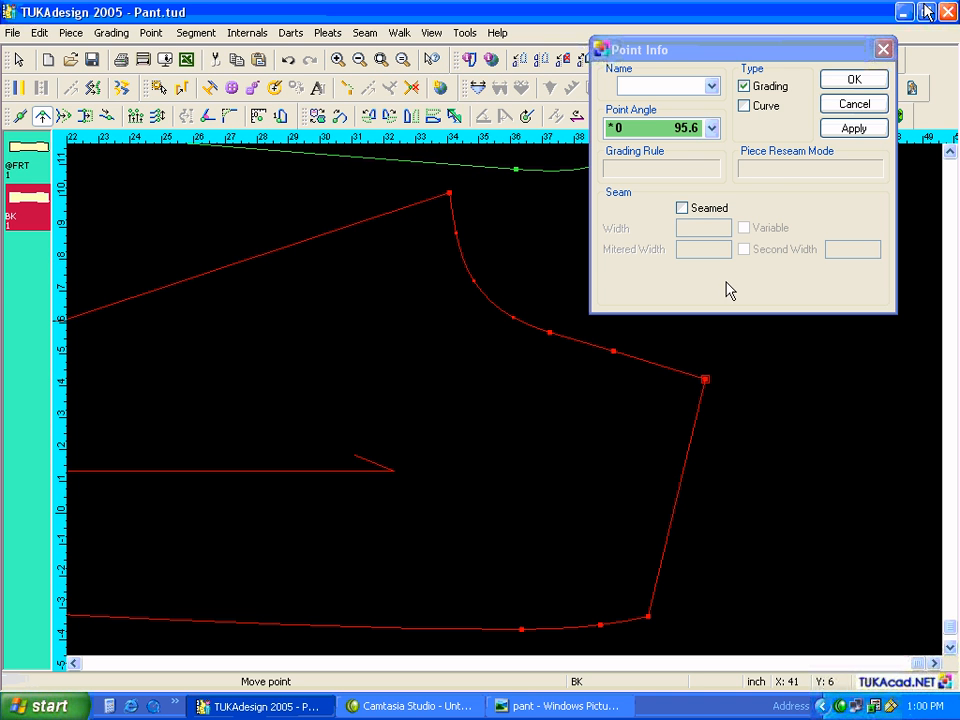
pyautogui.click(843, 134)
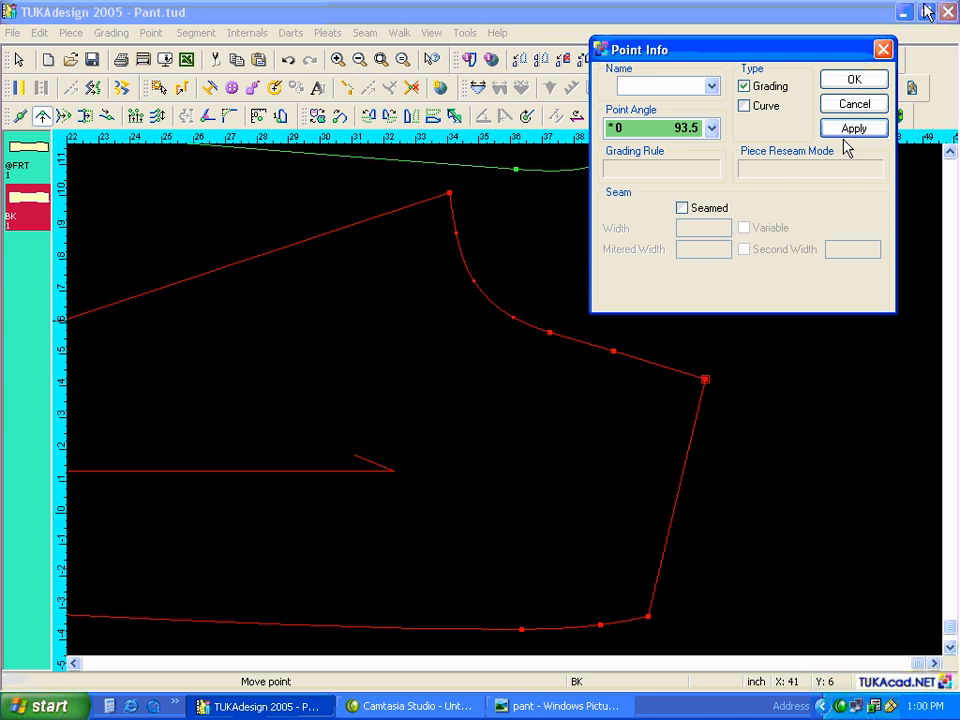
pyautogui.click(853, 80)
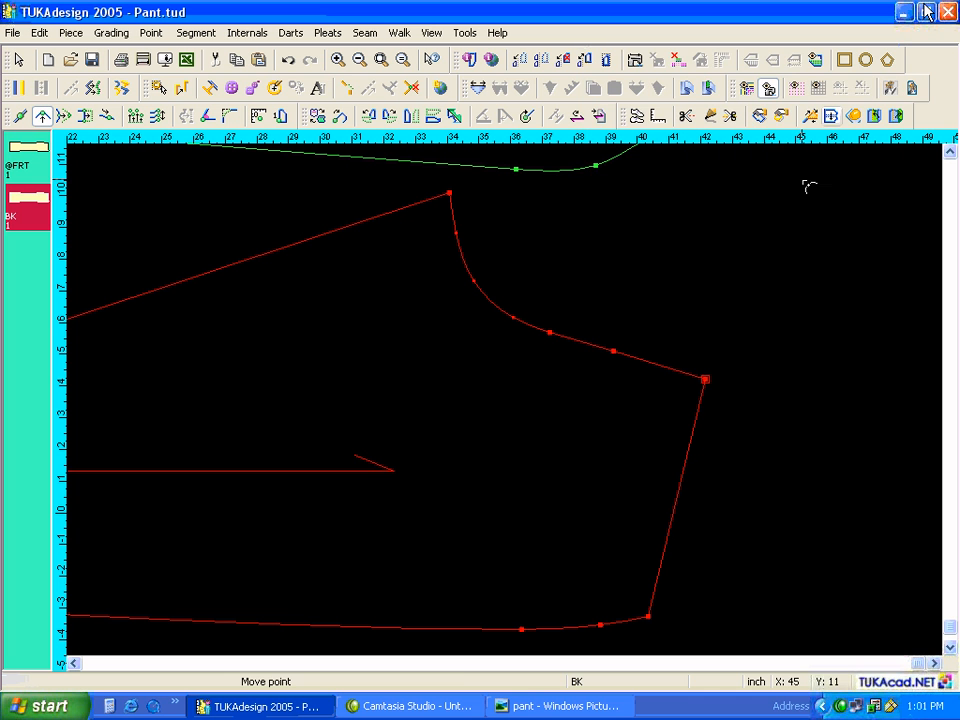
# Measure the BK back rise along the seam from crotch point to center-back waist and compare it with the size 27 spec sheet.
pyautogui.press('Escape')
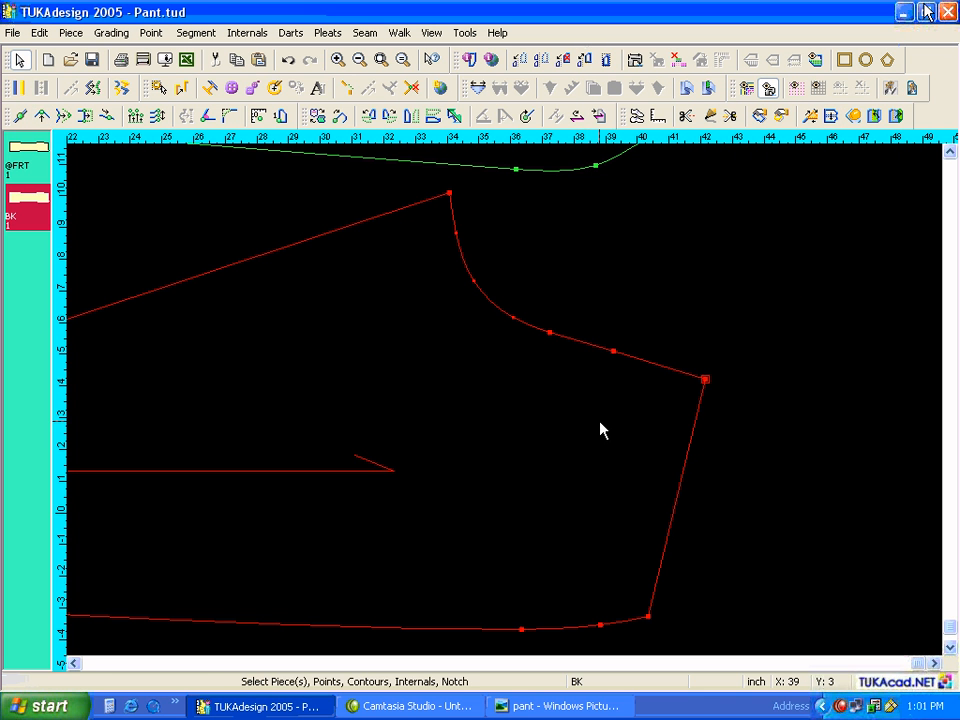
pyautogui.click(659, 116)
pyautogui.click(450, 195)
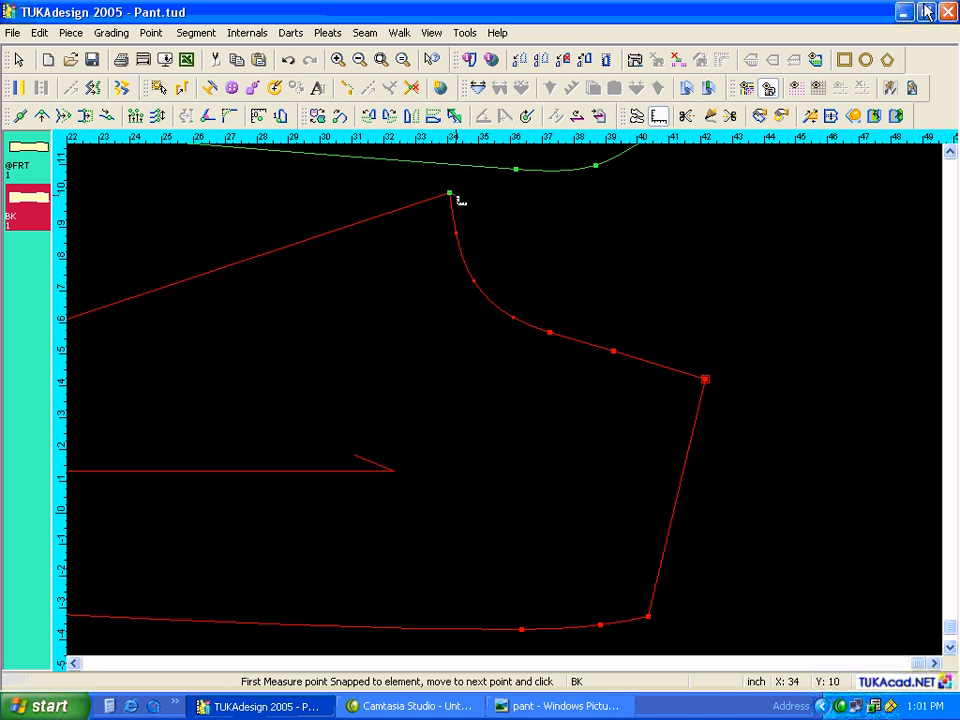
pyautogui.click(705, 379)
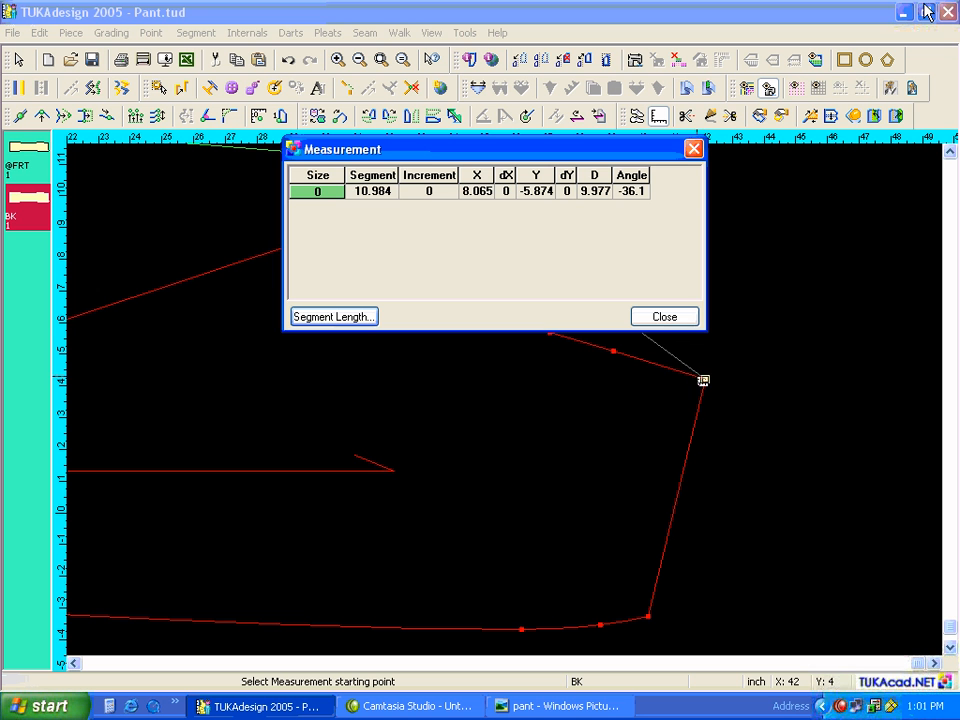
pyautogui.click(357, 178)
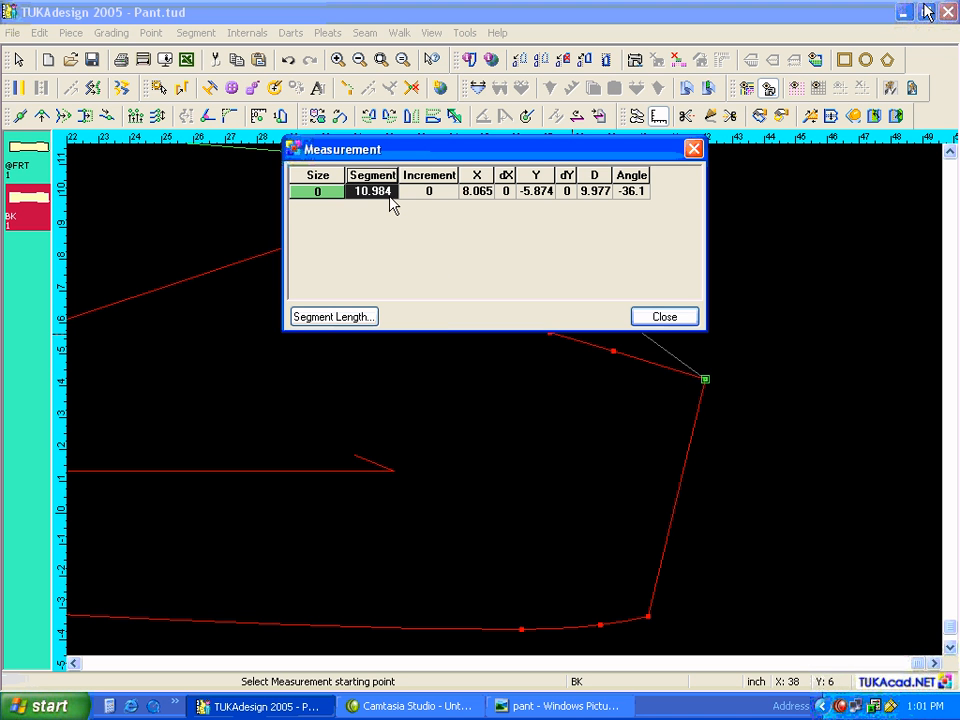
pyautogui.click(565, 706)
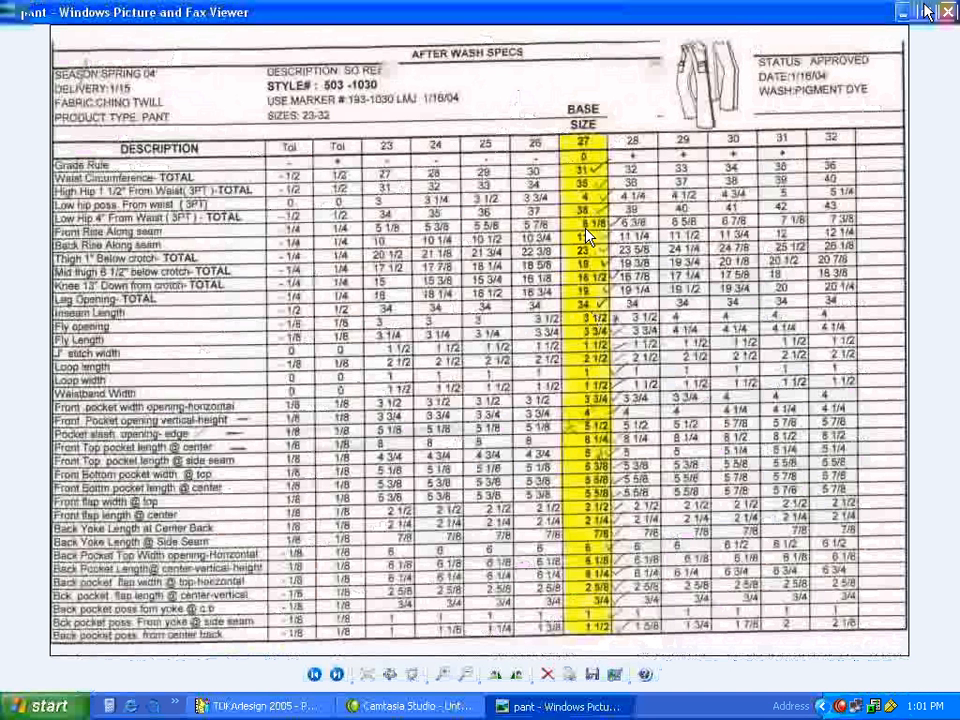
pyautogui.click(285, 706)
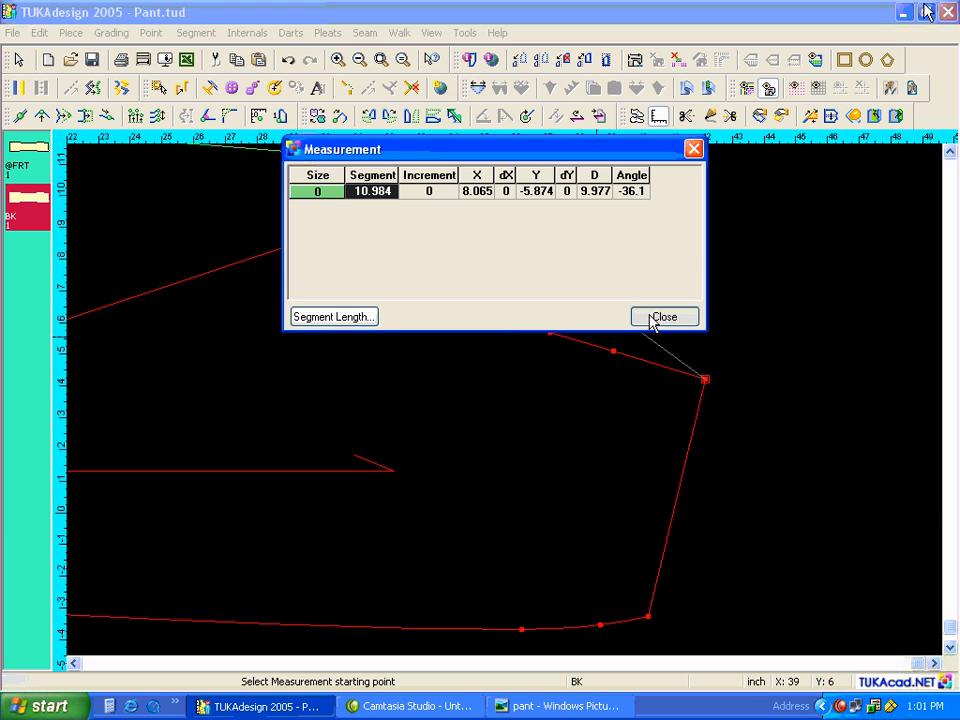
pyautogui.click(652, 318)
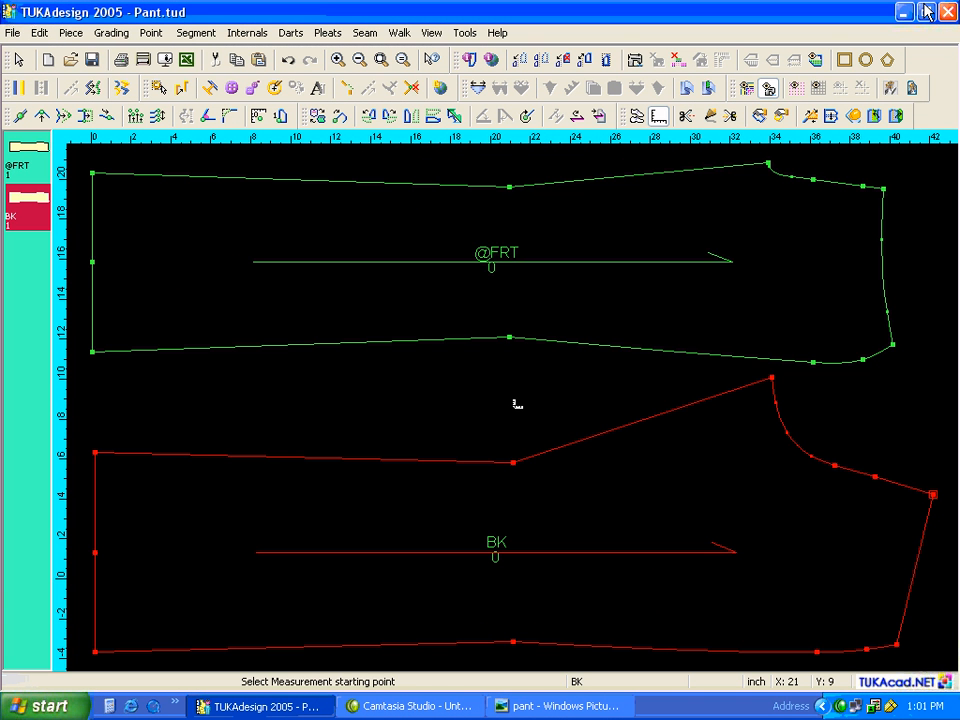
pyautogui.click(677, 466)
pyautogui.click(731, 495)
pyautogui.click(666, 320)
pyautogui.press('Escape')
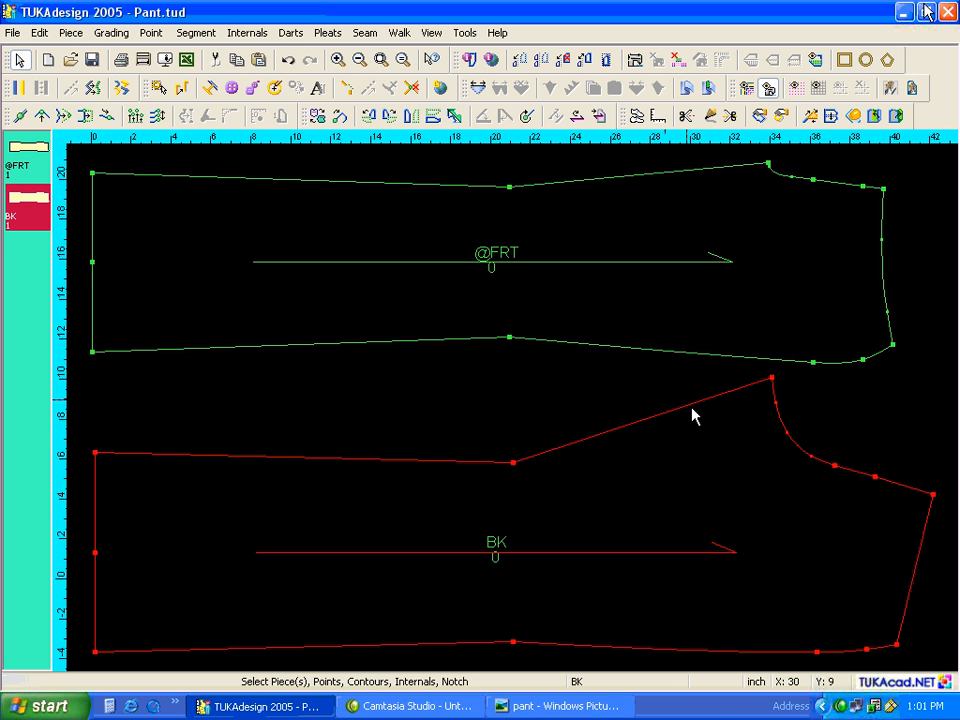
pyautogui.click(92, 263)
pyautogui.moveTo(93, 265); pyautogui.dragTo(99, 557)
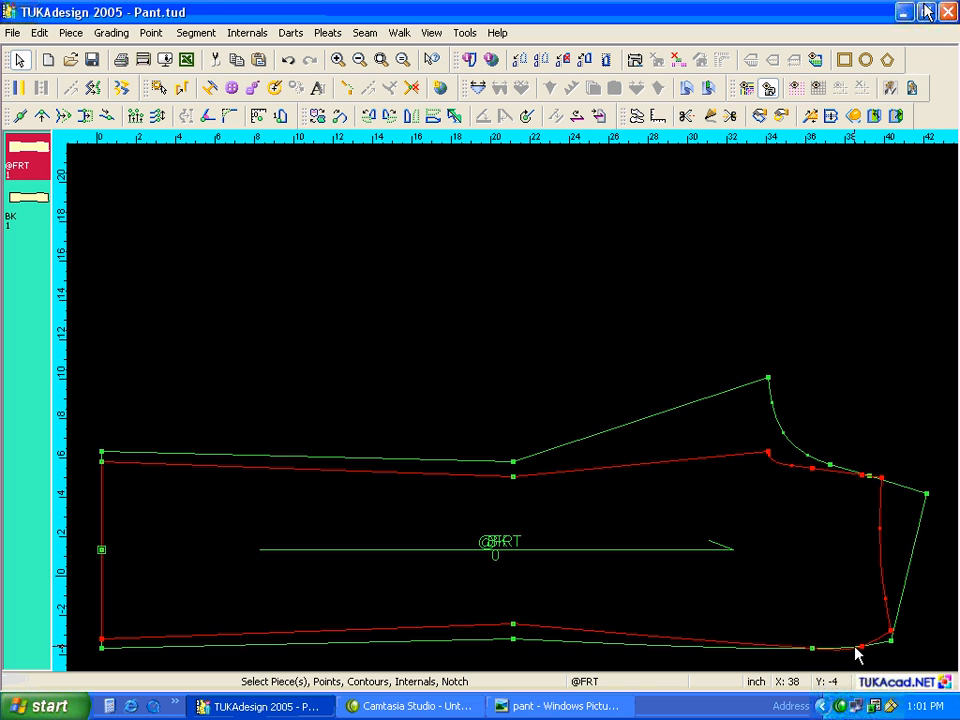
pyautogui.scroll(1, 834, 499)
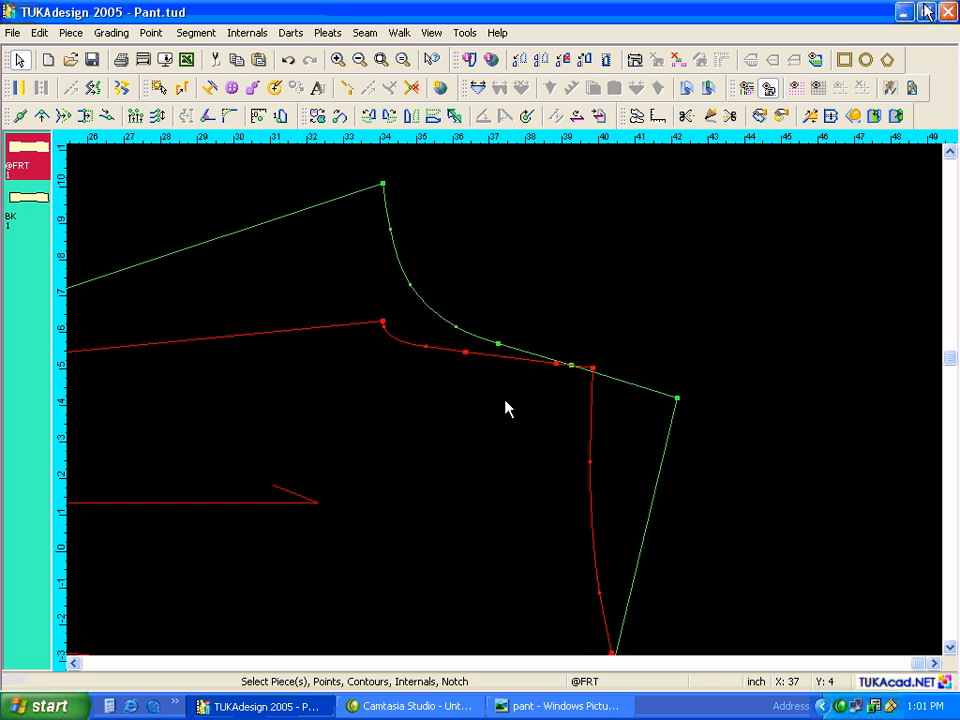
pyautogui.scroll(-1, 510, 411)
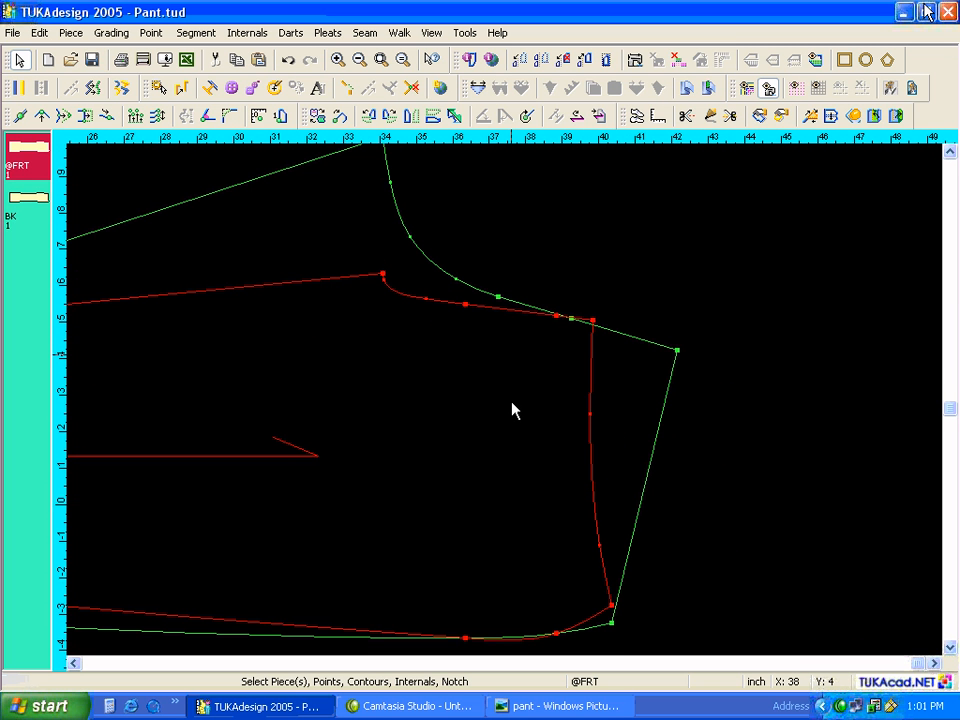
pyautogui.scroll(-1, 512, 410)
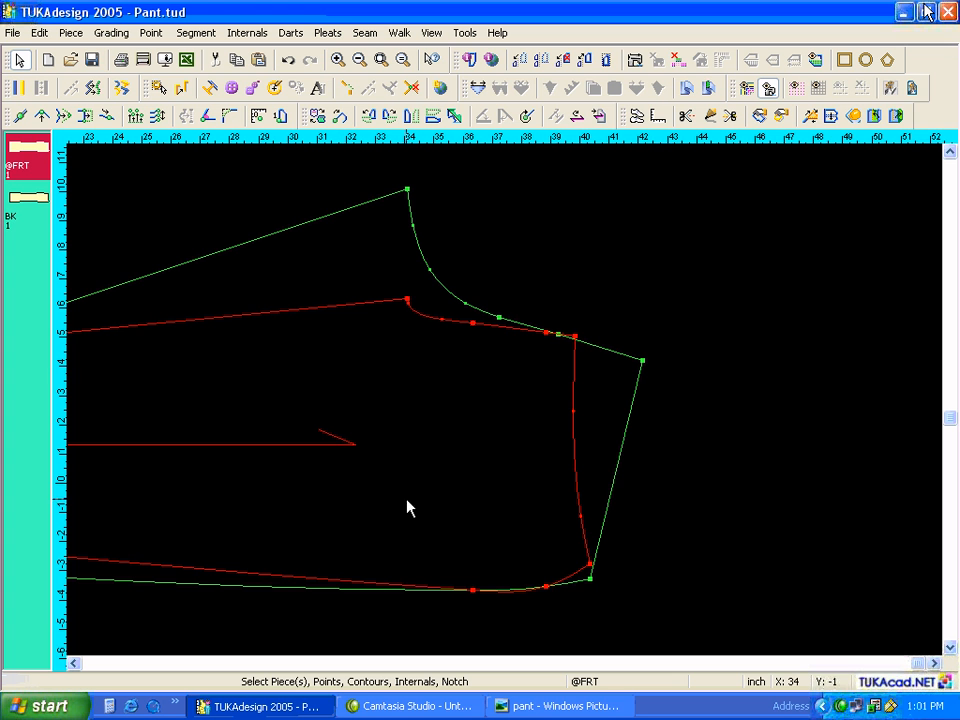
pyautogui.click(381, 60)
pyautogui.moveTo(568, 357); pyautogui.dragTo(574, 182)
pyautogui.click(637, 115)
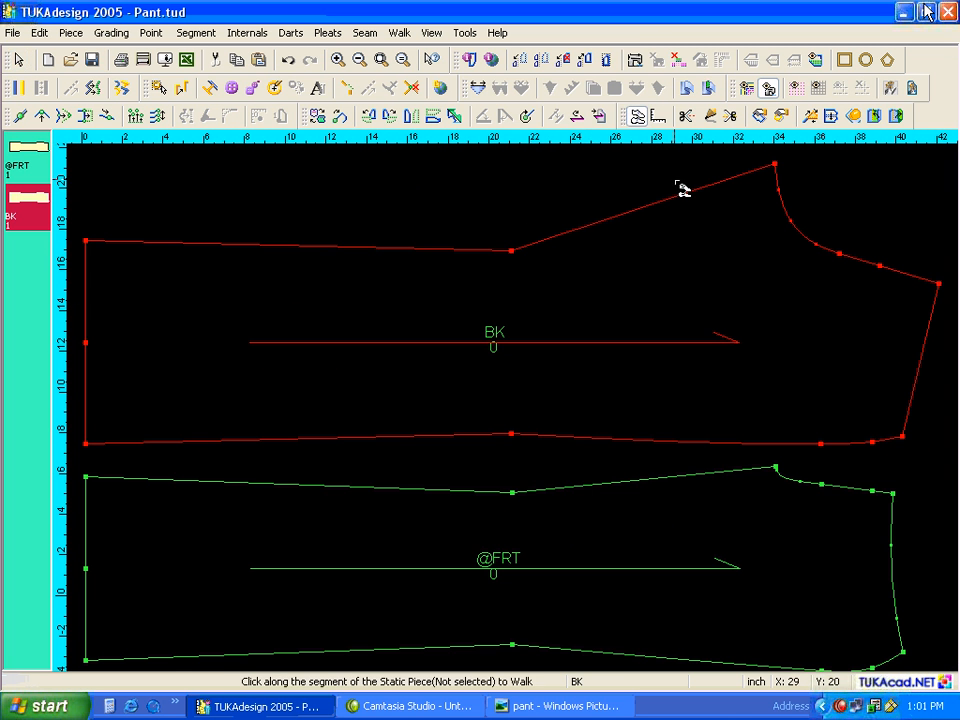
pyautogui.click(898, 436)
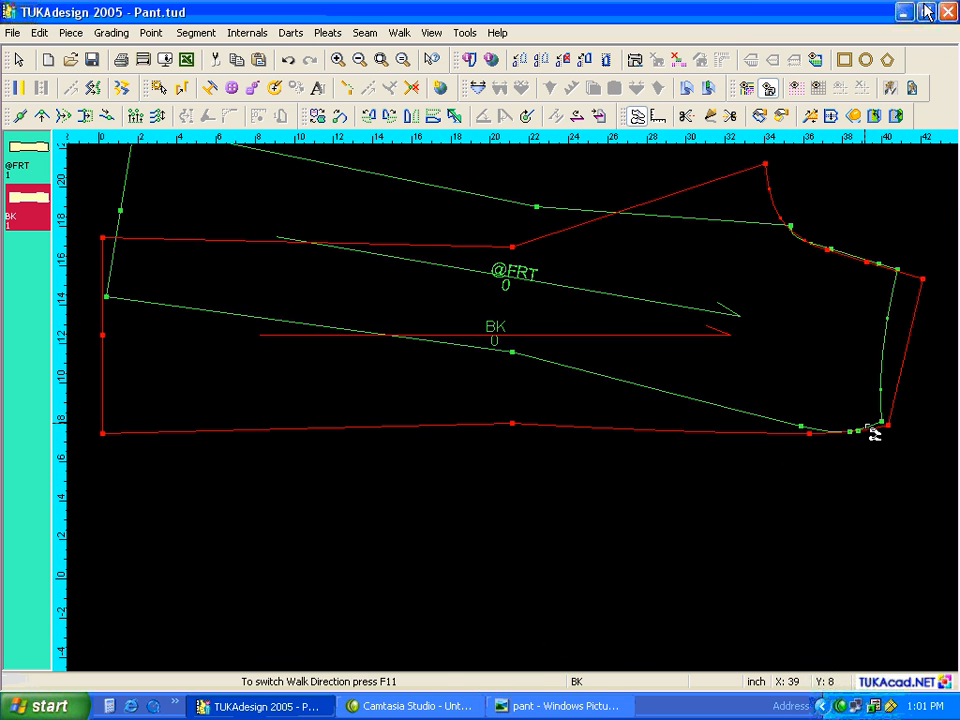
pyautogui.click(887, 436)
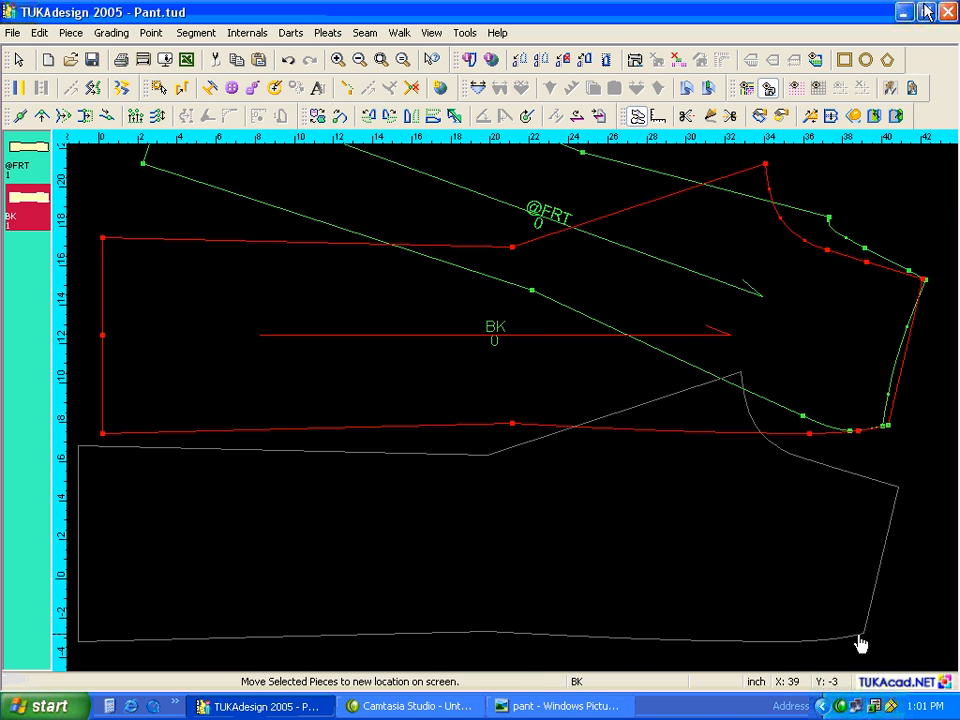
pyautogui.click(869, 664)
pyautogui.click(864, 404)
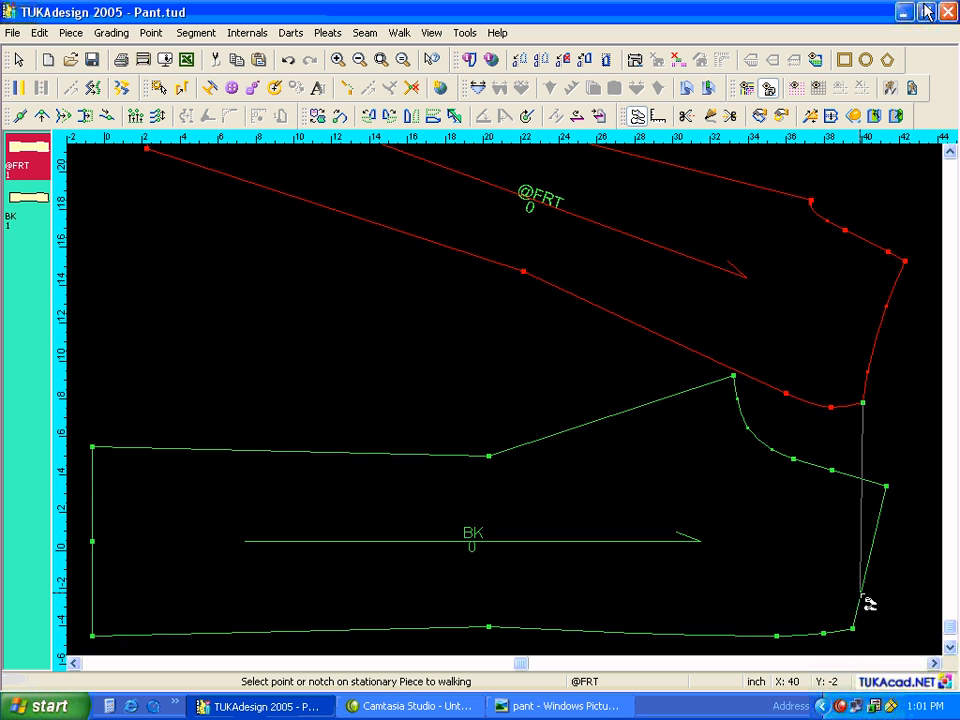
pyautogui.click(853, 629)
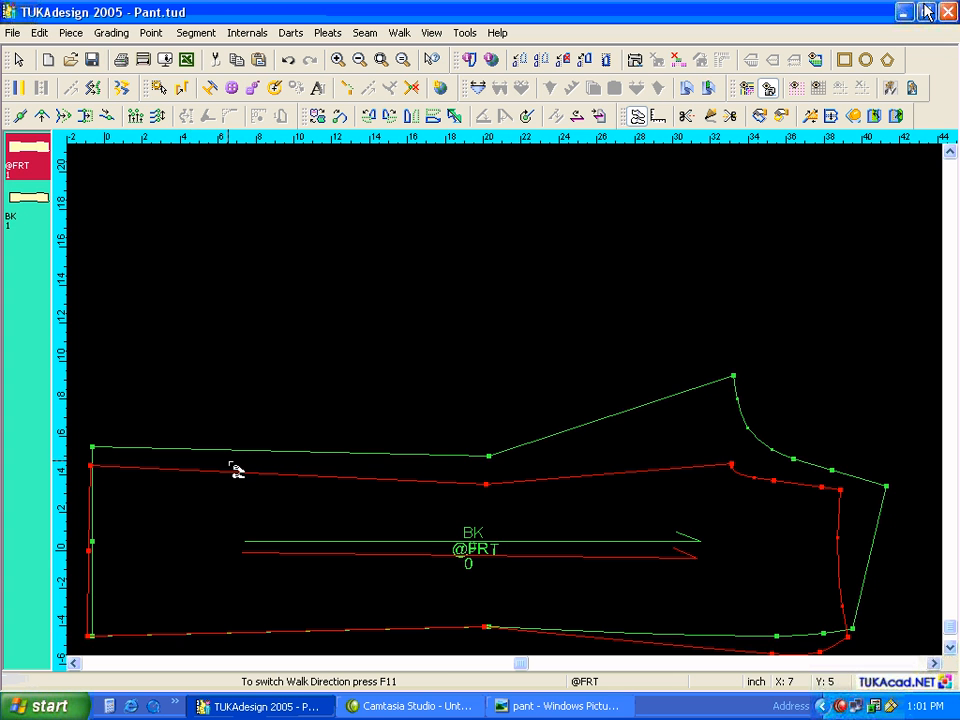
pyautogui.press('space')
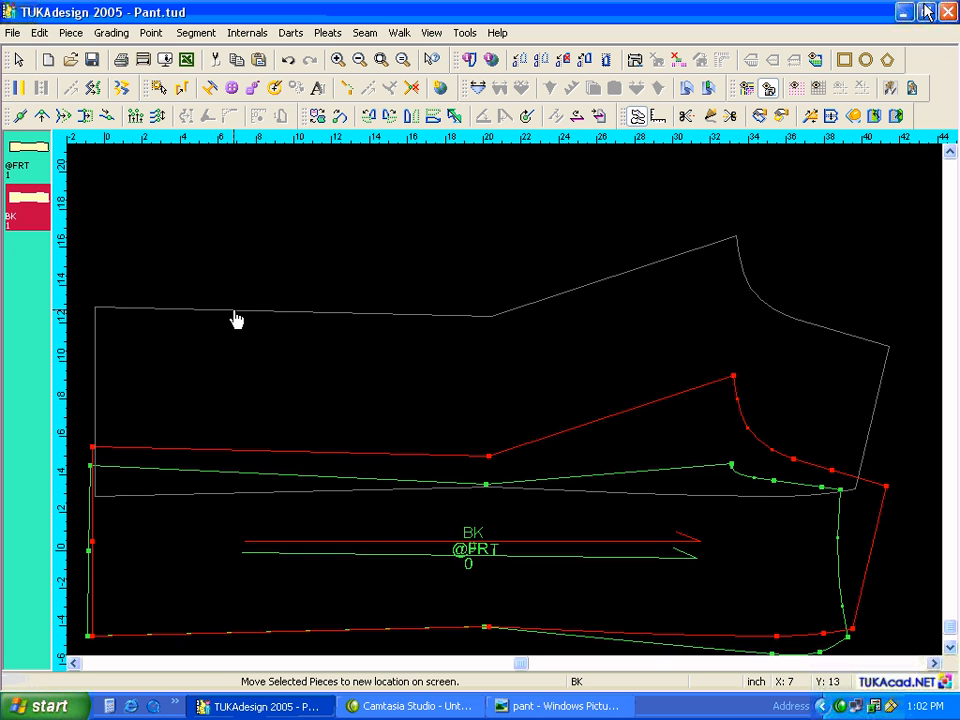
pyautogui.click(230, 311)
pyautogui.press('space')
pyautogui.click(646, 649)
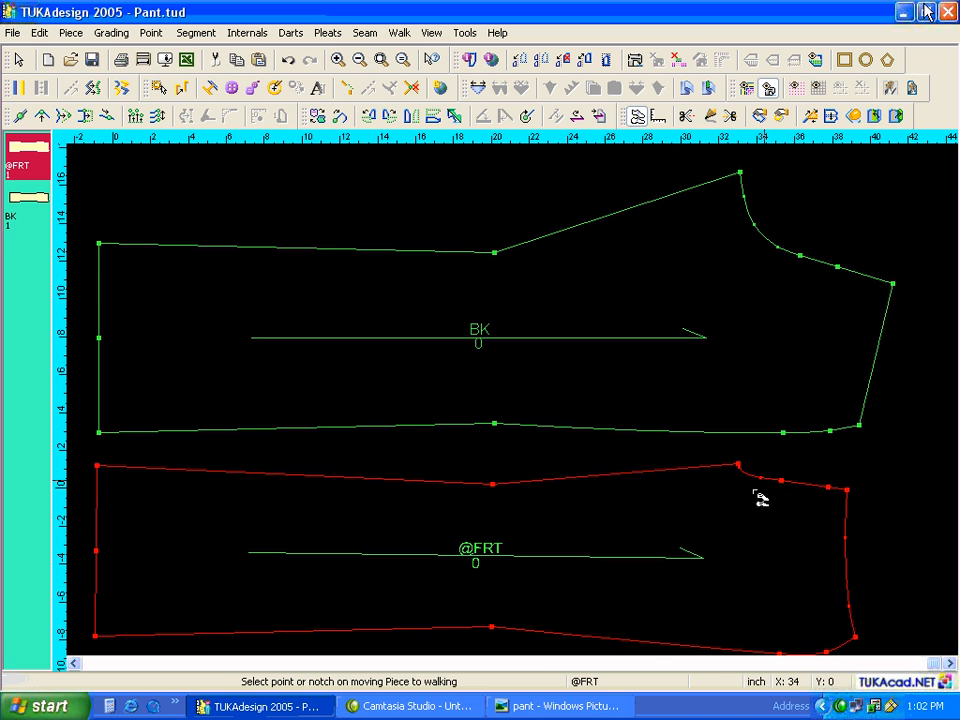
pyautogui.click(742, 176)
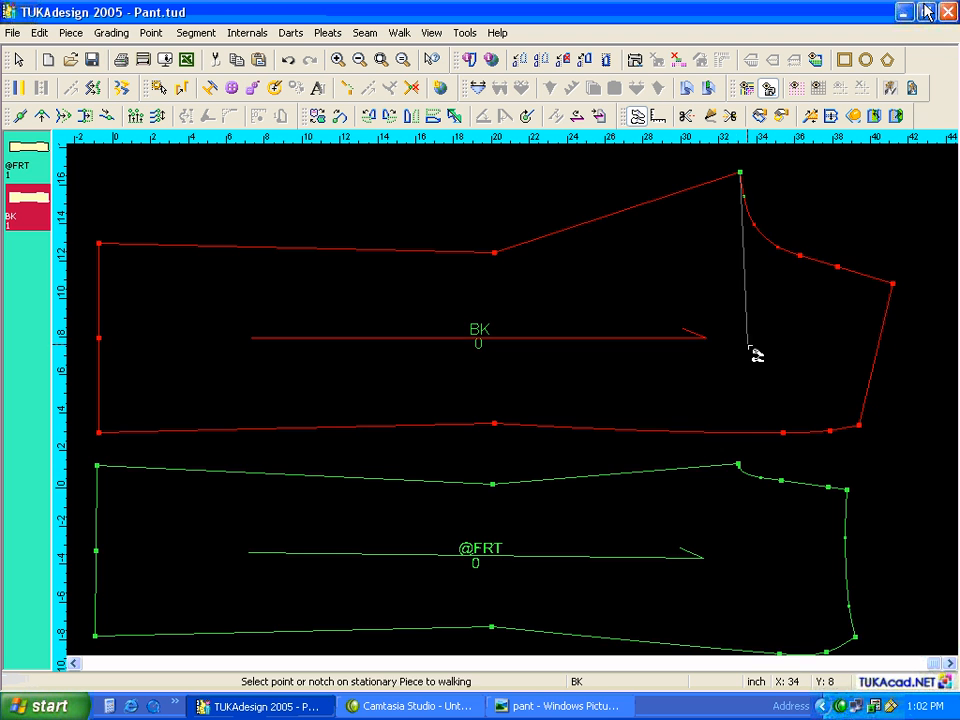
pyautogui.click(742, 465)
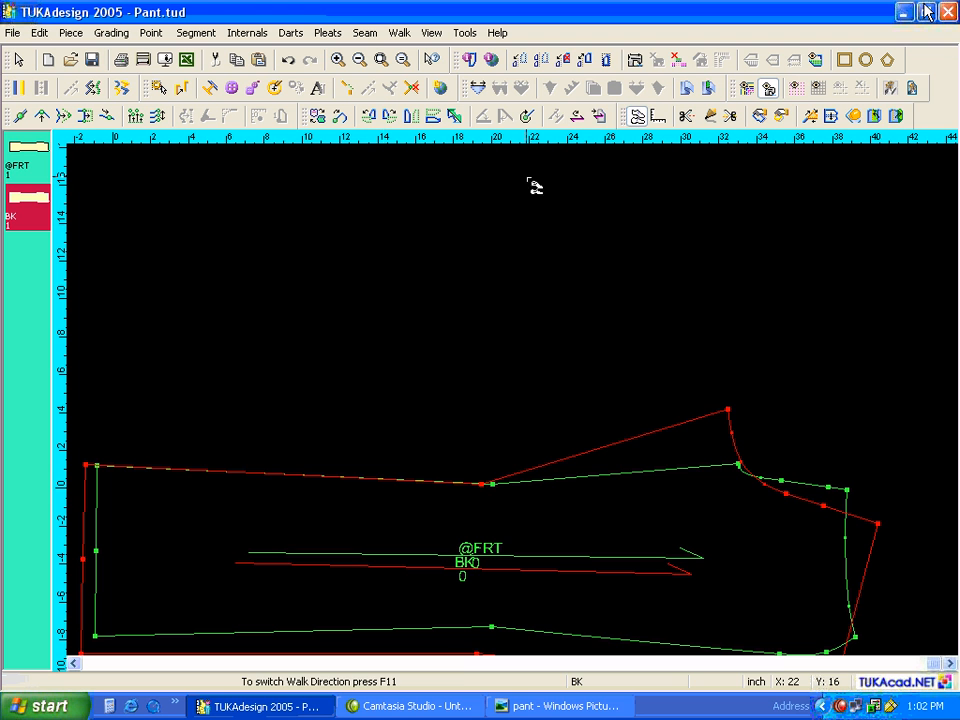
pyautogui.click(577, 118)
pyautogui.press('space')
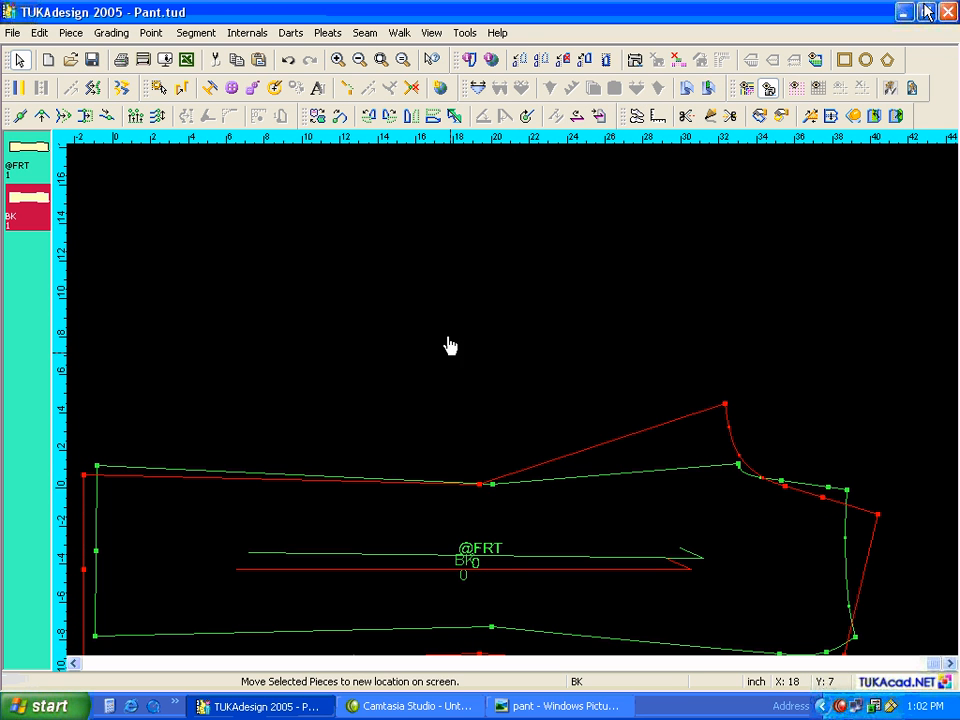
pyautogui.moveTo(446, 528); pyautogui.dragTo(446, 297)
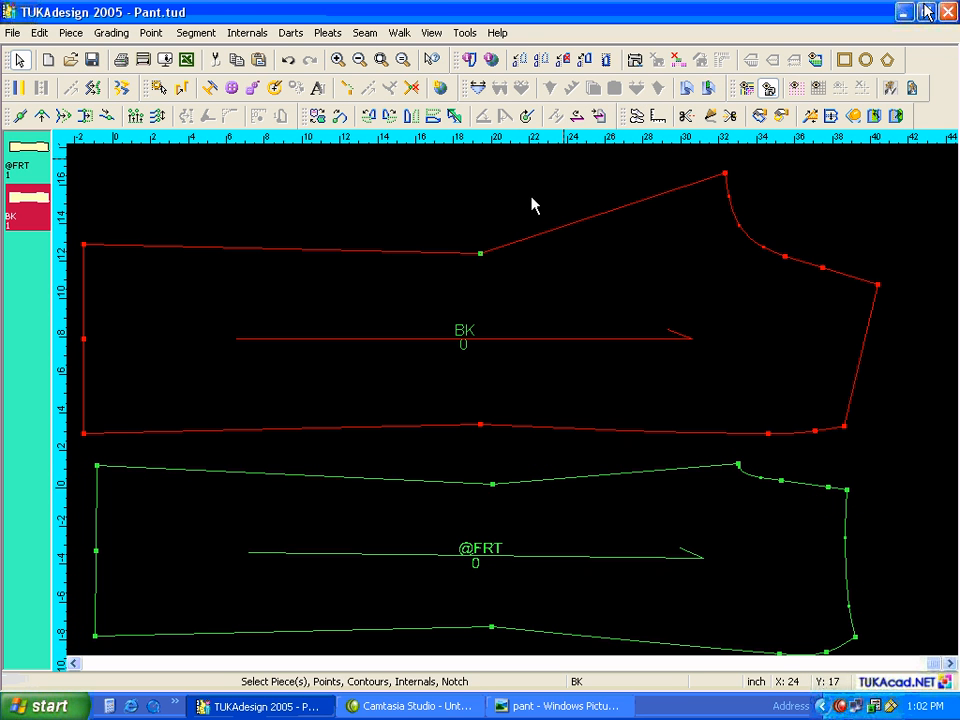
# Measure BK's inseam length from the hem corner to the crotch point.
pyautogui.click(659, 116)
pyautogui.click(91, 249)
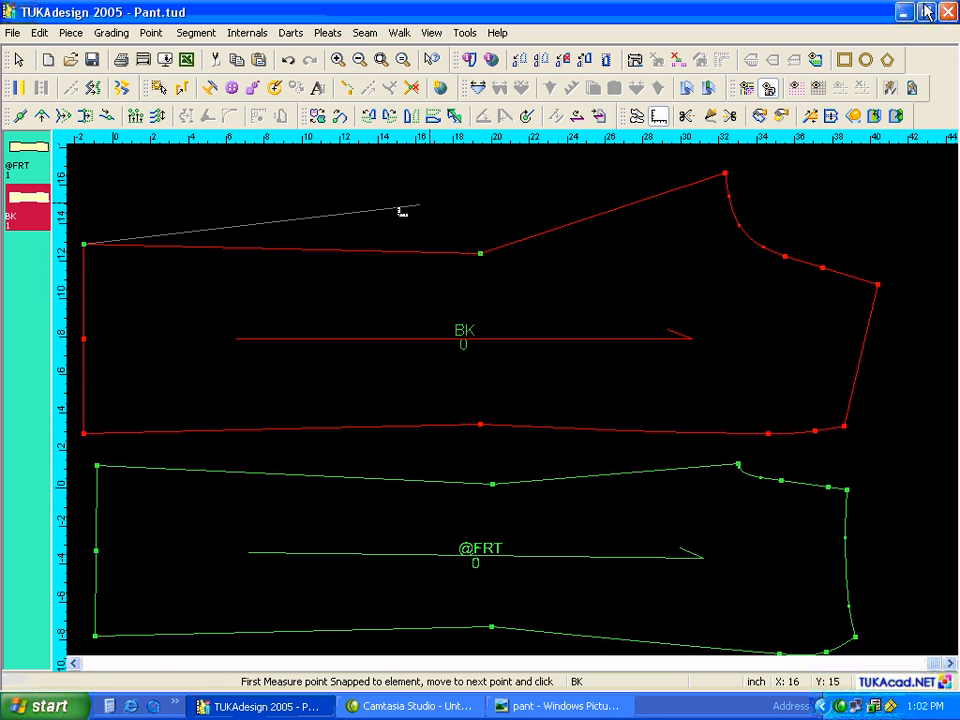
pyautogui.click(726, 176)
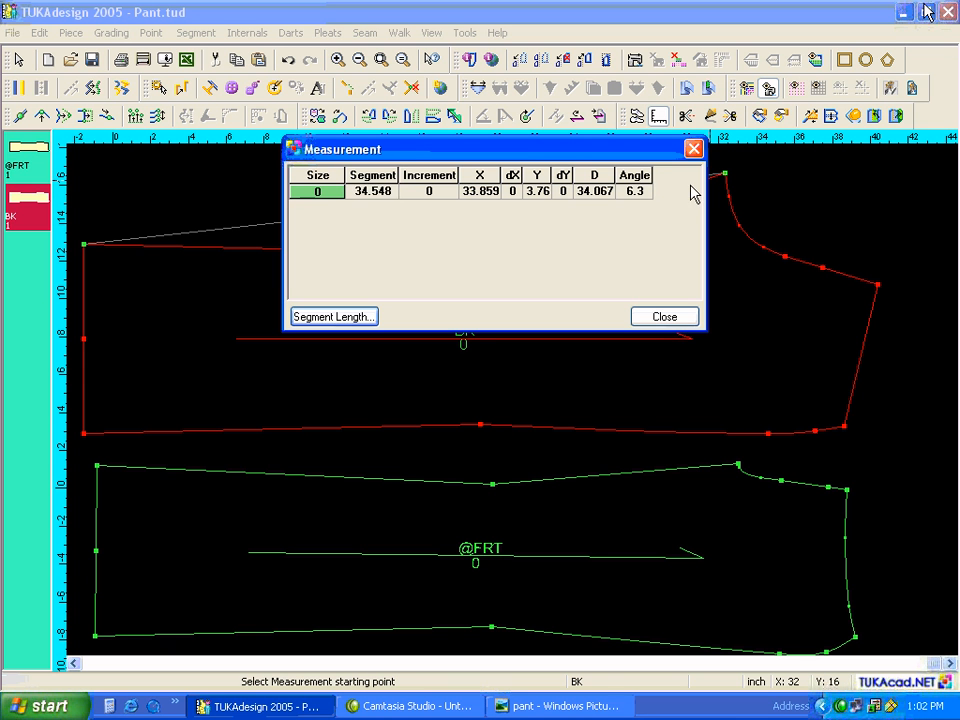
pyautogui.click(376, 192)
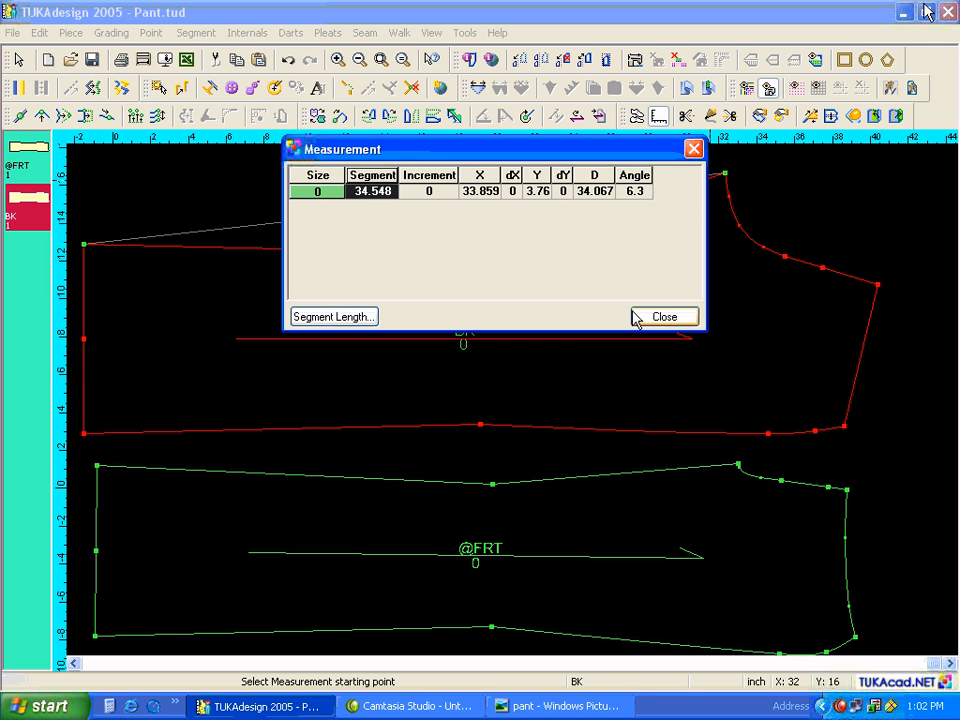
pyautogui.click(664, 317)
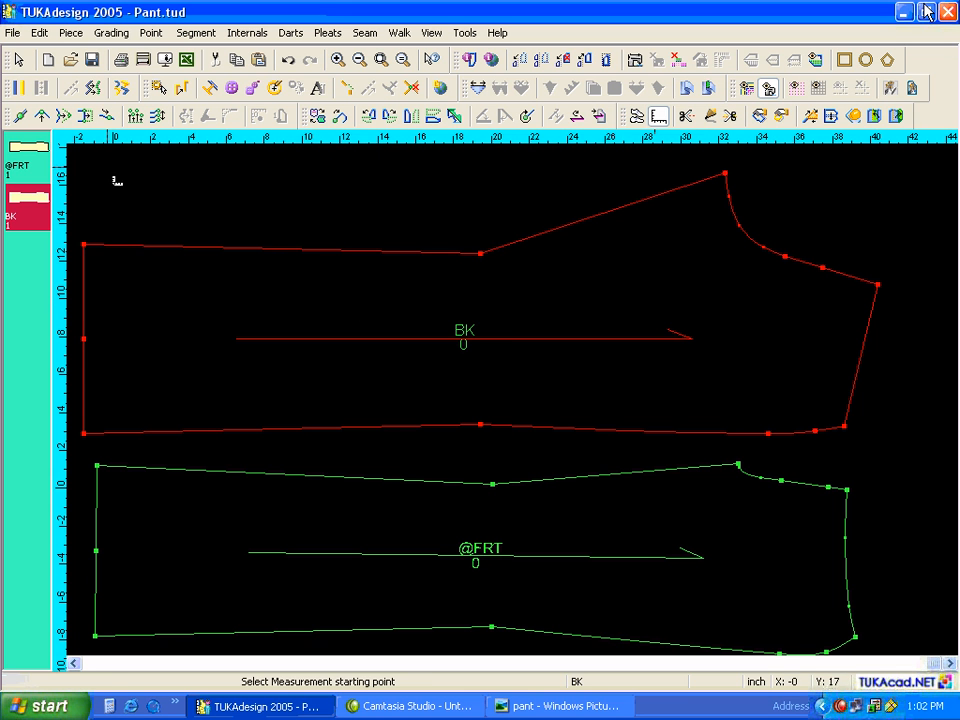
# Shorten BK by moving its whole hem segment in parallel by X 0.5 and Y 0 inch.
pyautogui.click(86, 116)
pyautogui.click(84, 433)
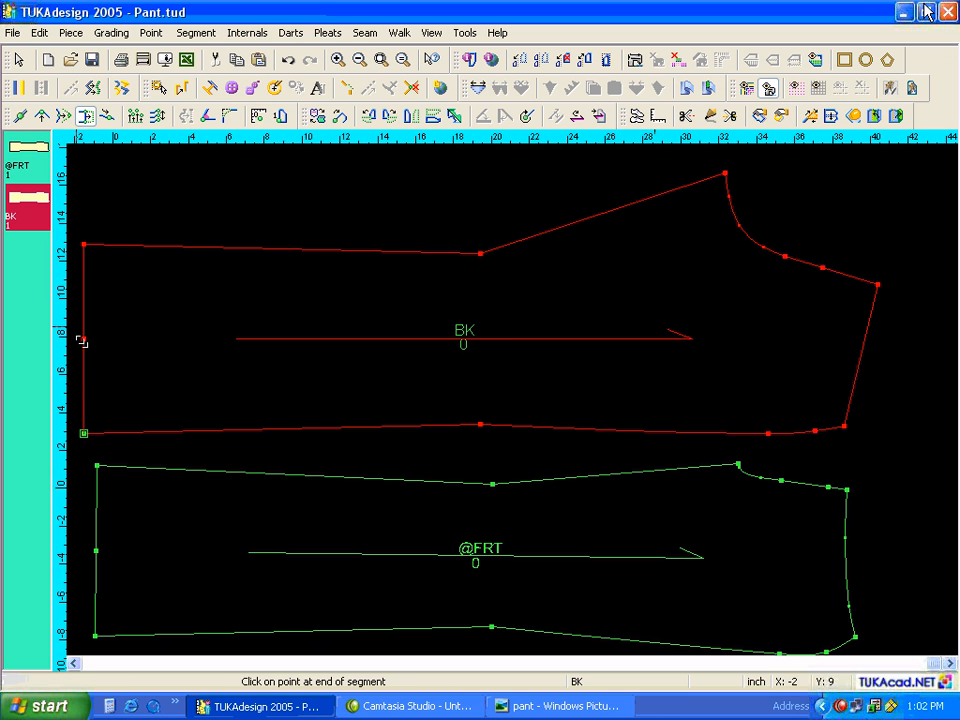
pyautogui.click(85, 245)
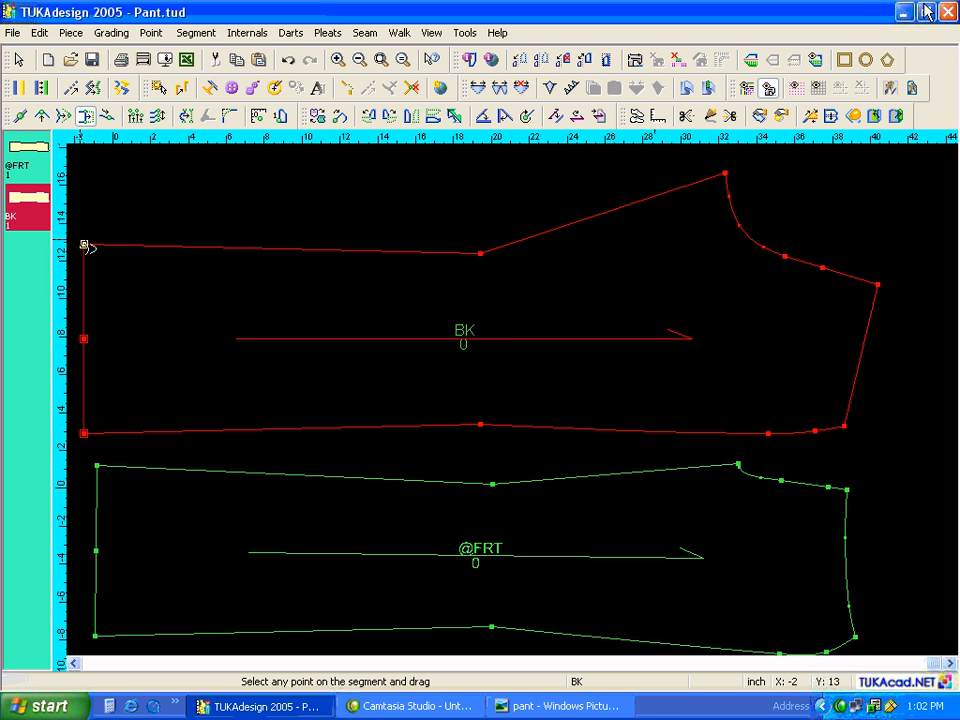
pyautogui.click(87, 248)
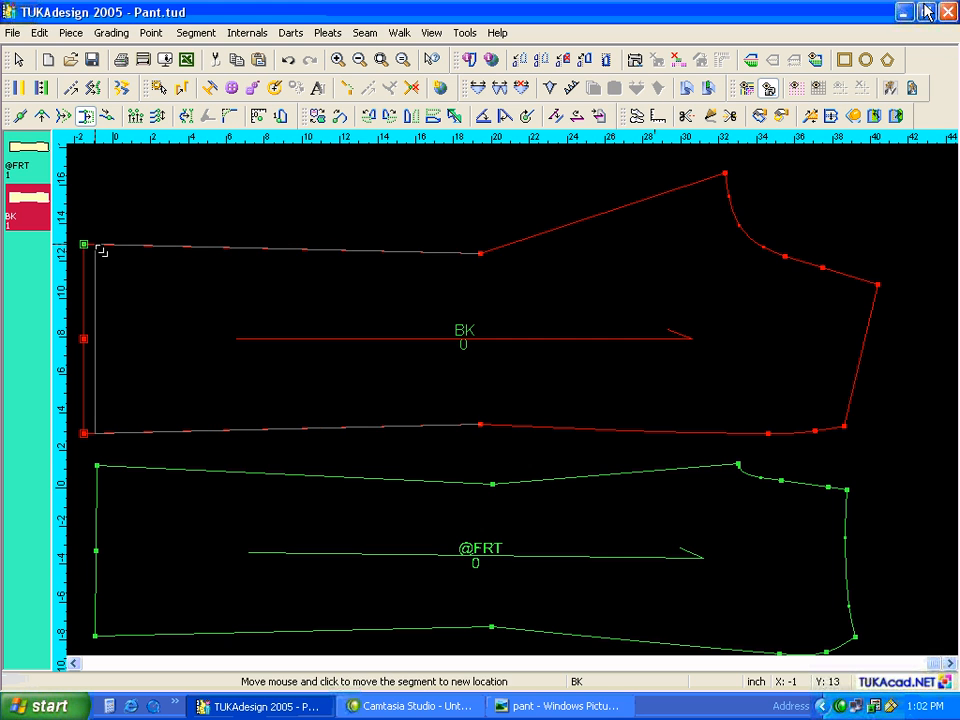
pyautogui.click(97, 252)
pyautogui.doubleClick(680, 286)
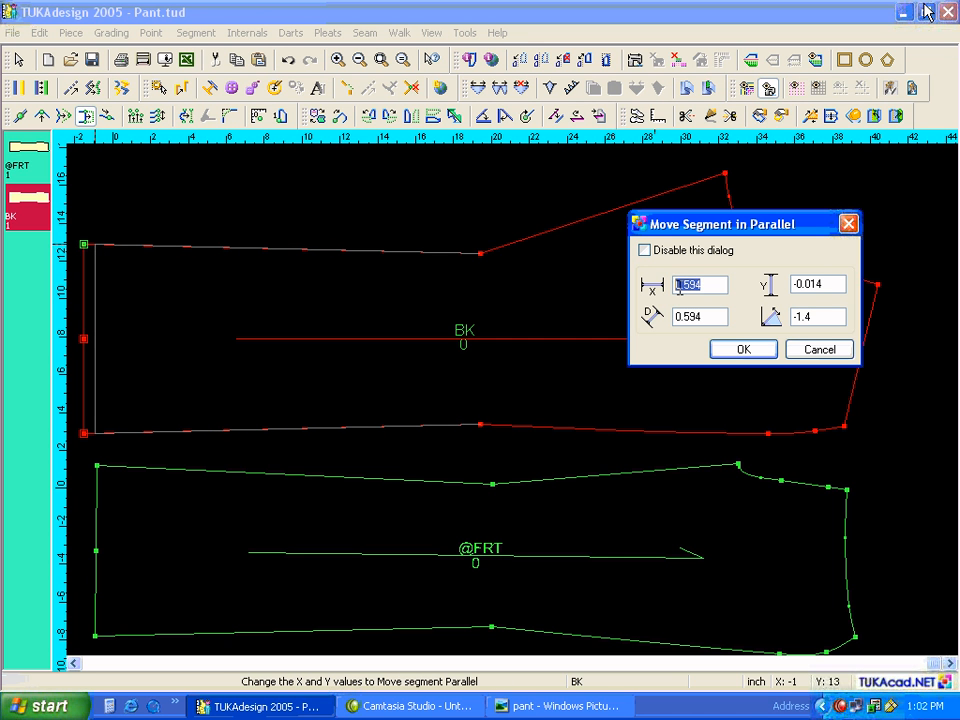
pyautogui.write('.5')
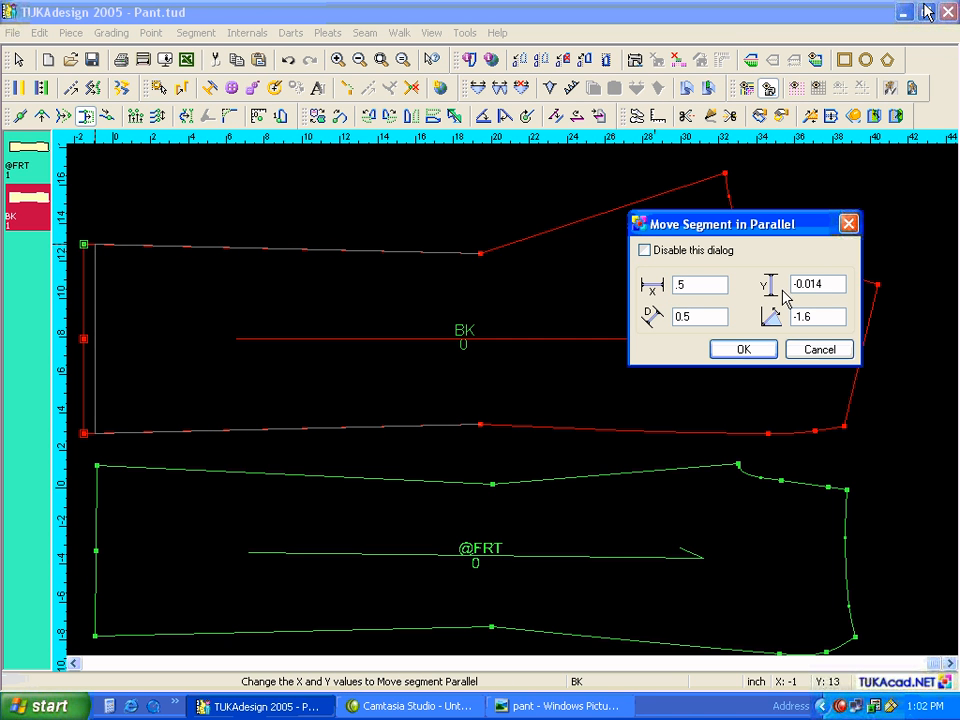
pyautogui.moveTo(819, 286); pyautogui.dragTo(777, 285)
pyautogui.write('0')
pyautogui.press('Return')
pyautogui.click(659, 116)
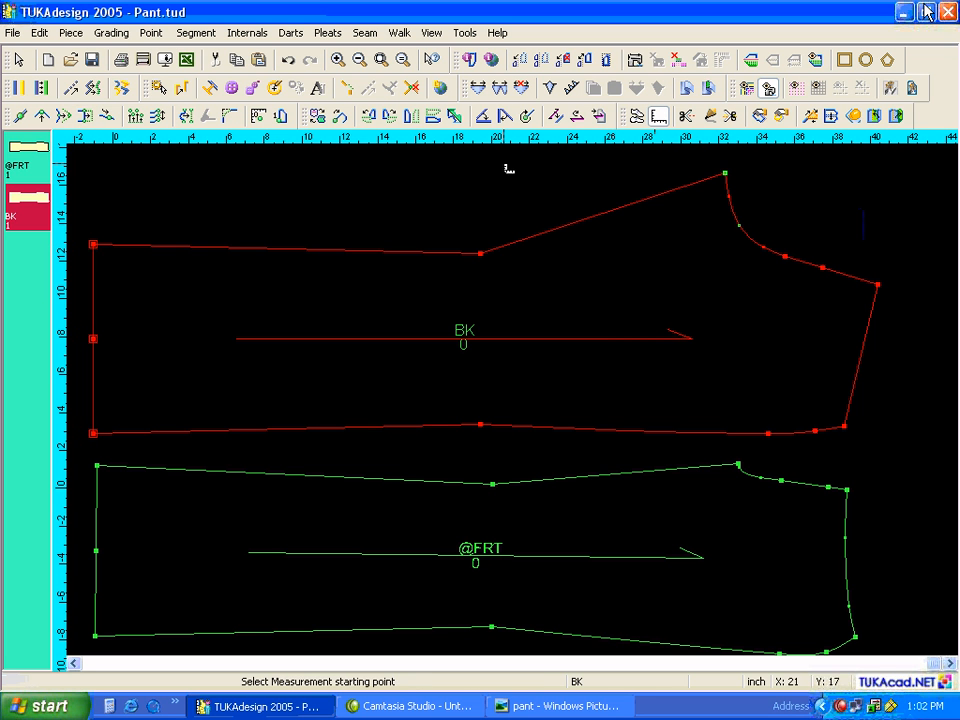
pyautogui.click(93, 244)
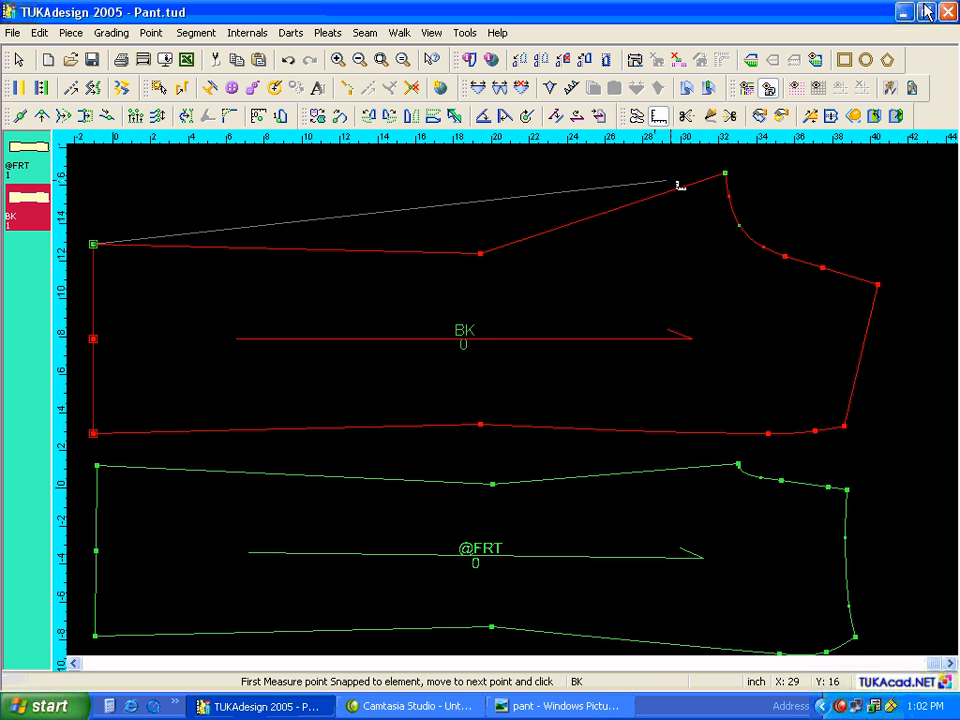
pyautogui.click(725, 174)
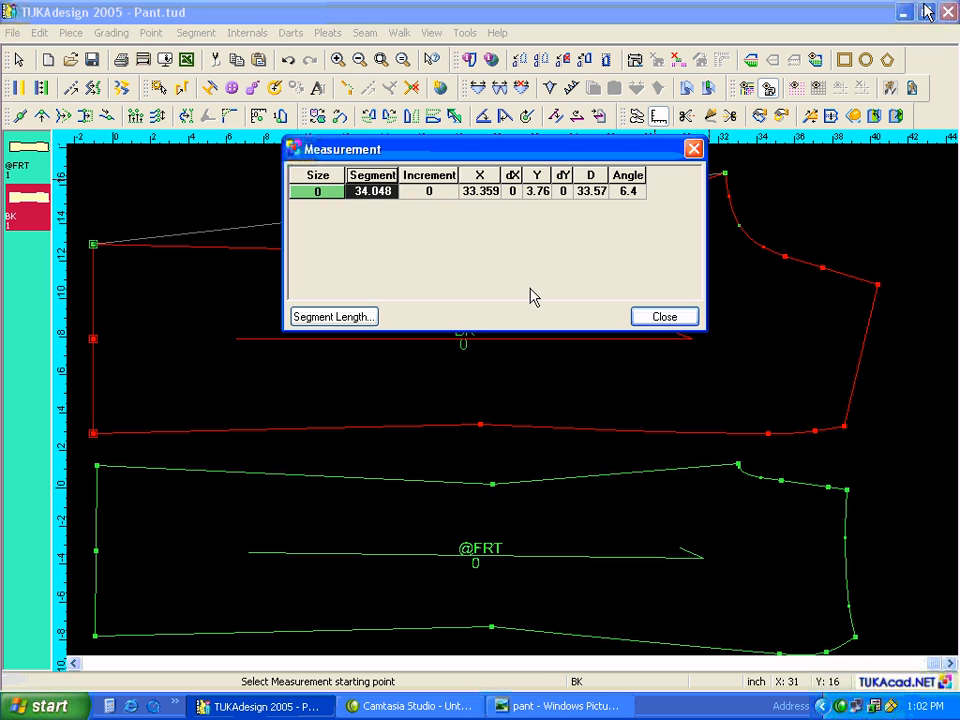
pyautogui.click(640, 318)
pyautogui.click(97, 466)
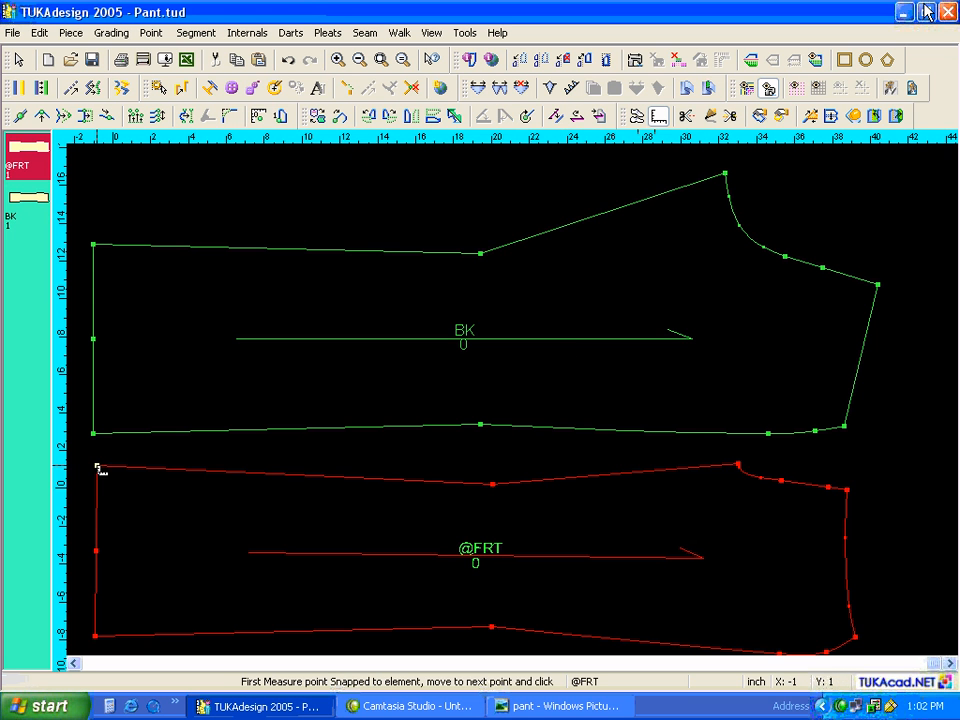
pyautogui.click(738, 465)
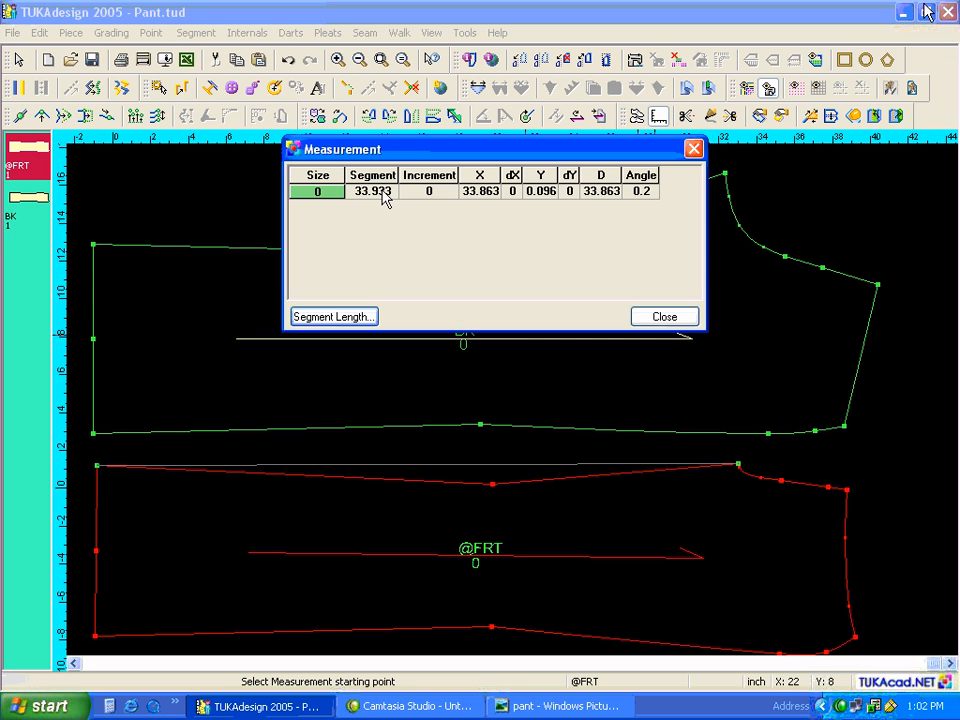
pyautogui.click(638, 317)
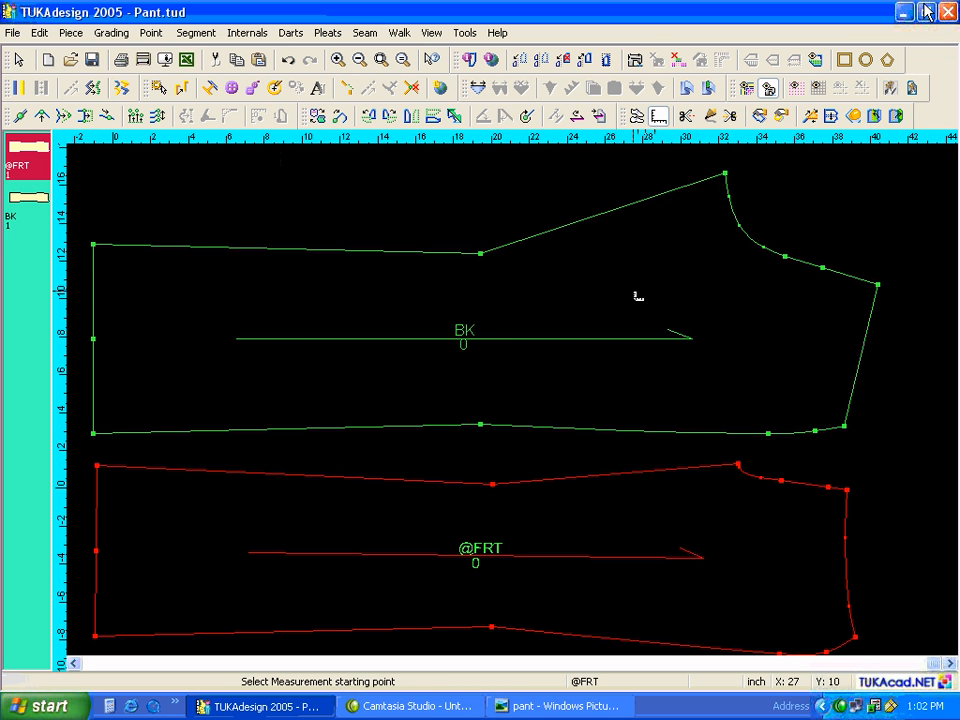
# Measure BK's side seam length from the waist corner to the hem corner.
pyautogui.click(845, 426)
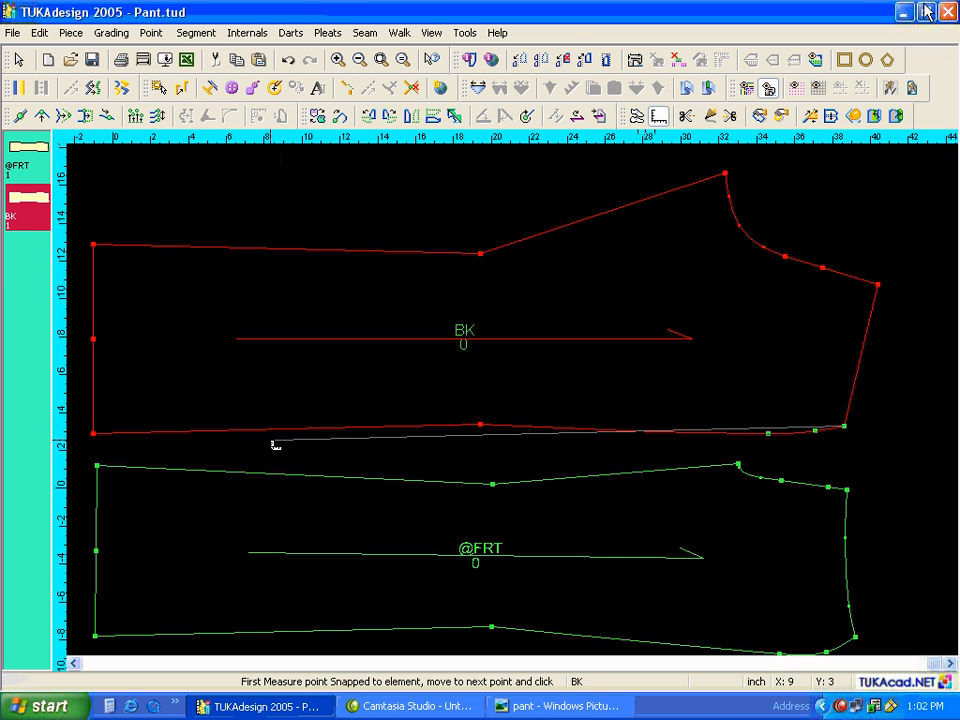
pyautogui.click(93, 433)
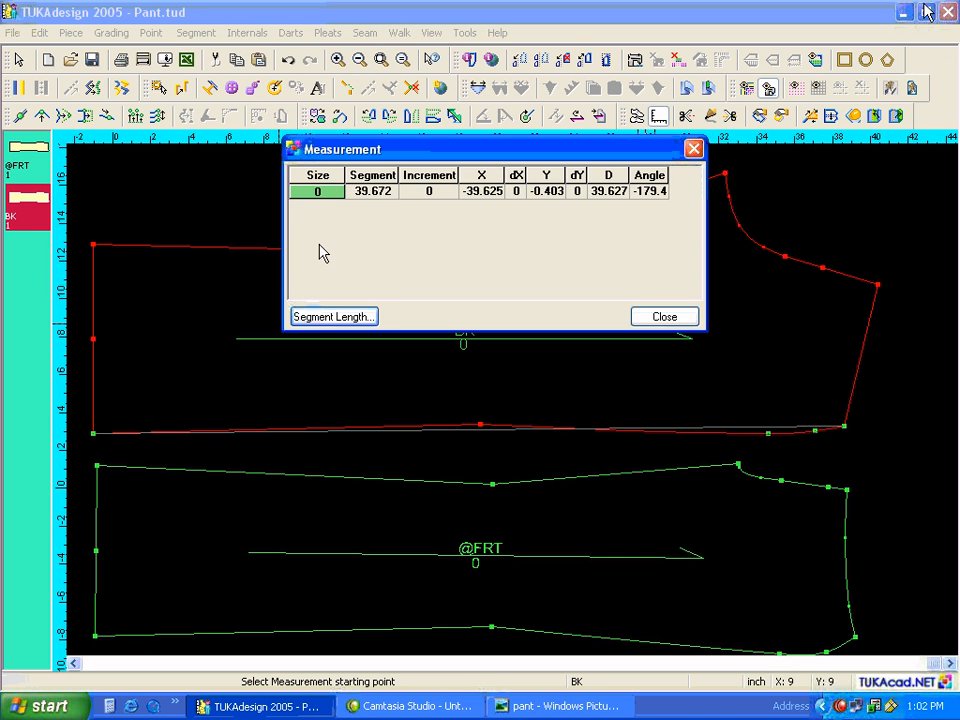
pyautogui.click(367, 177)
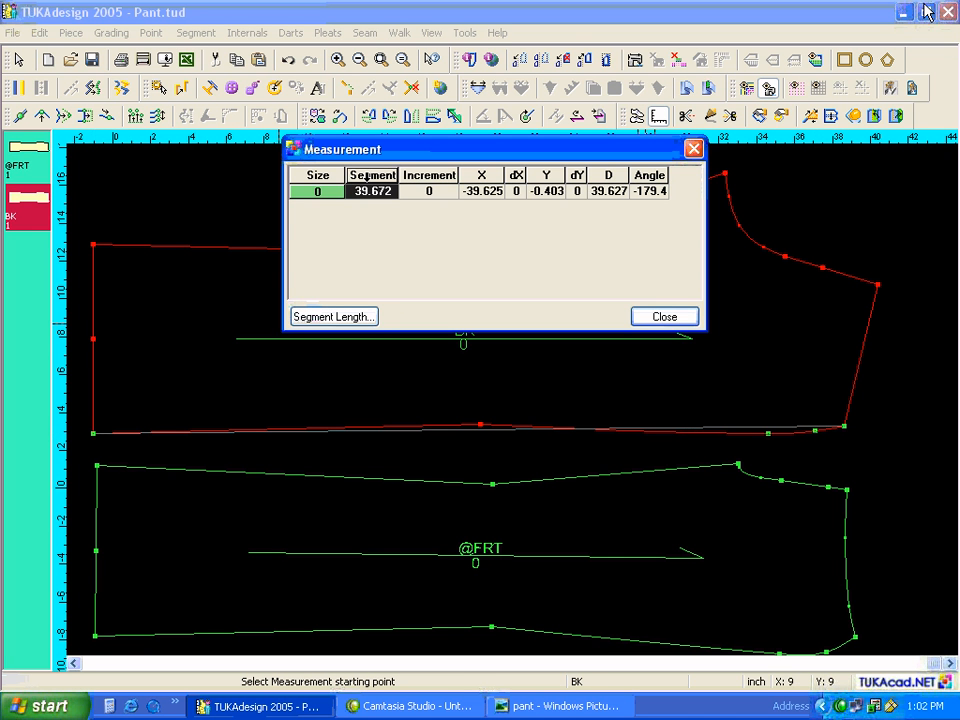
pyautogui.click(668, 318)
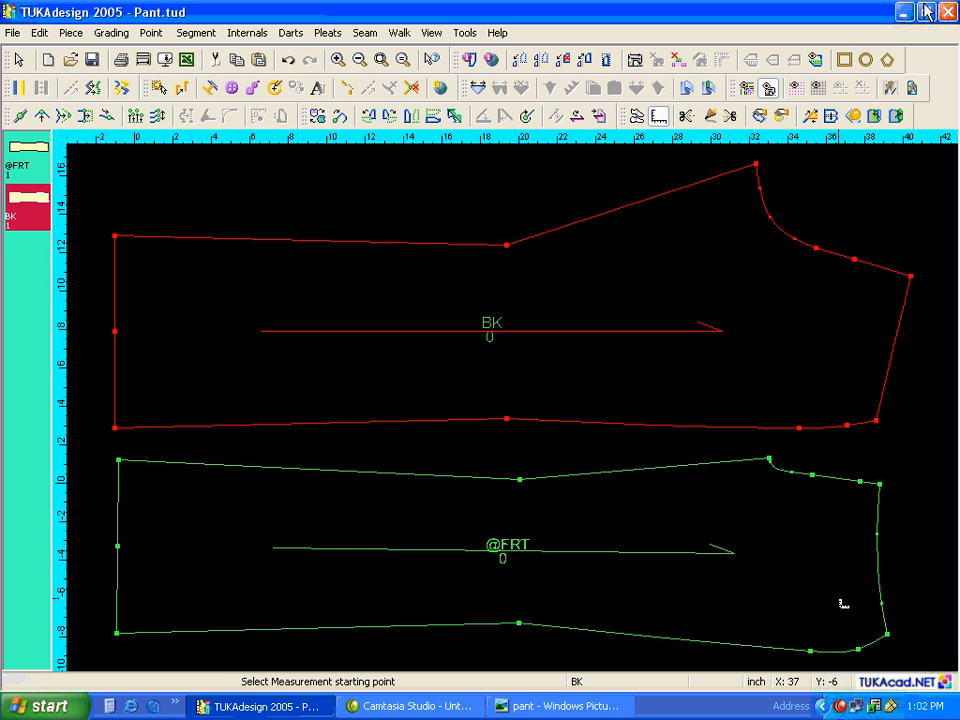
# Measure the front piece's side seam from the waist corner to the hem corner.
pyautogui.click(887, 634)
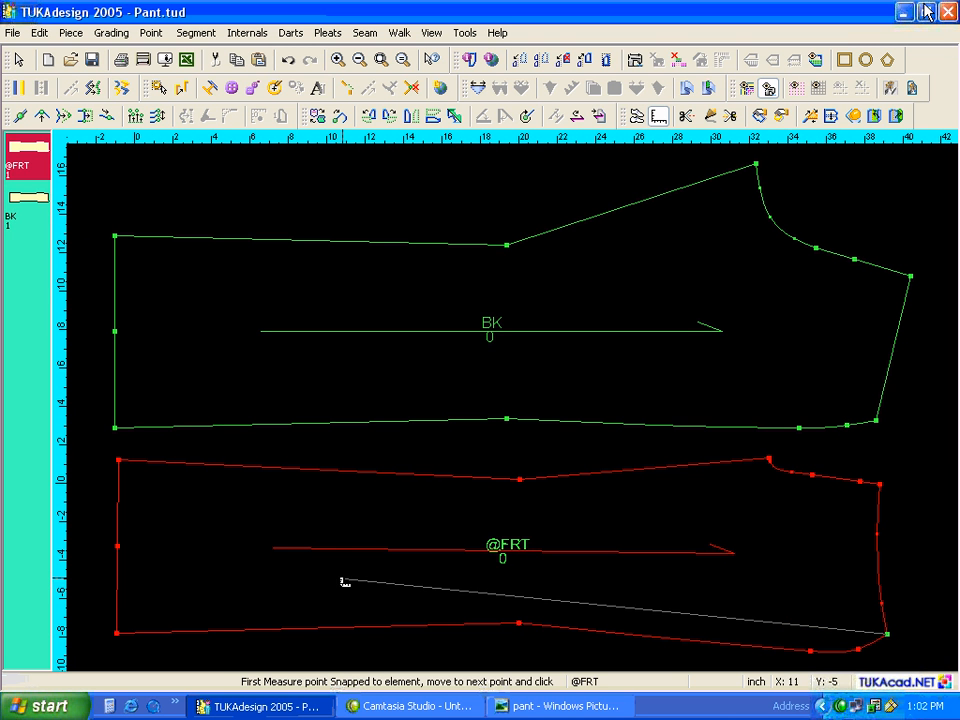
pyautogui.click(119, 632)
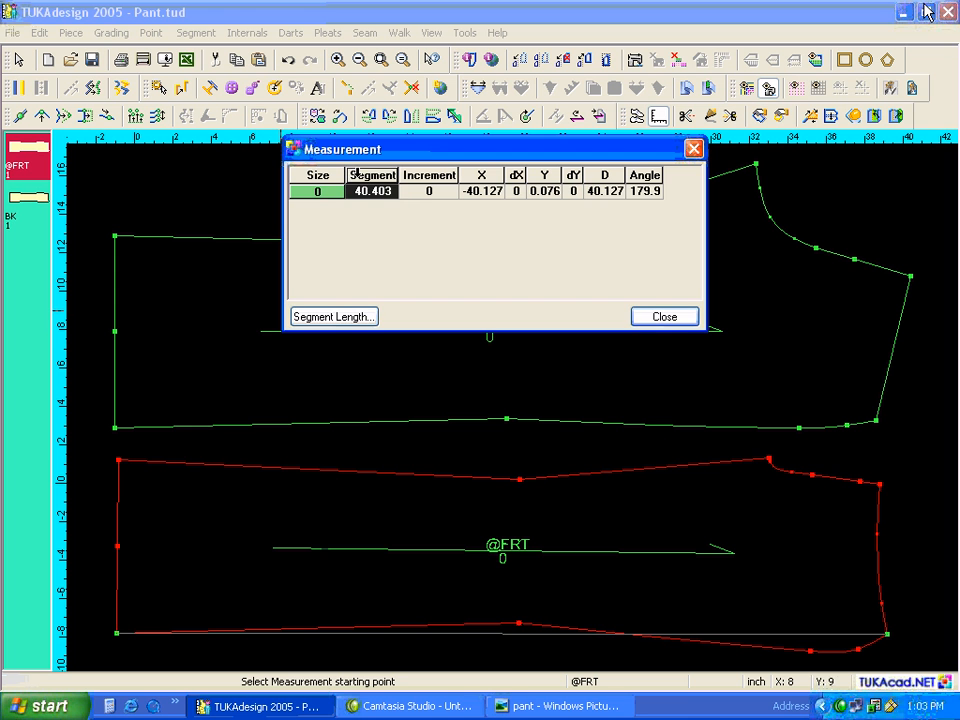
pyautogui.click(664, 318)
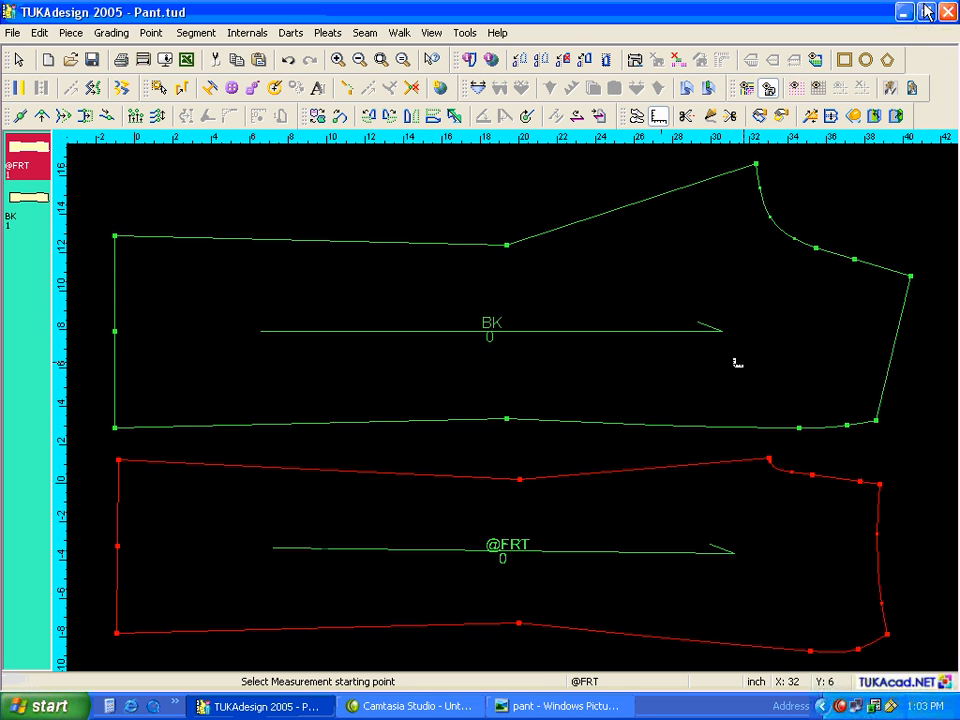
# Measure the back piece's side seam from waist to hem and set its segment length to 40.4 with the 1-Horizontal extend method.
pyautogui.click(868, 421)
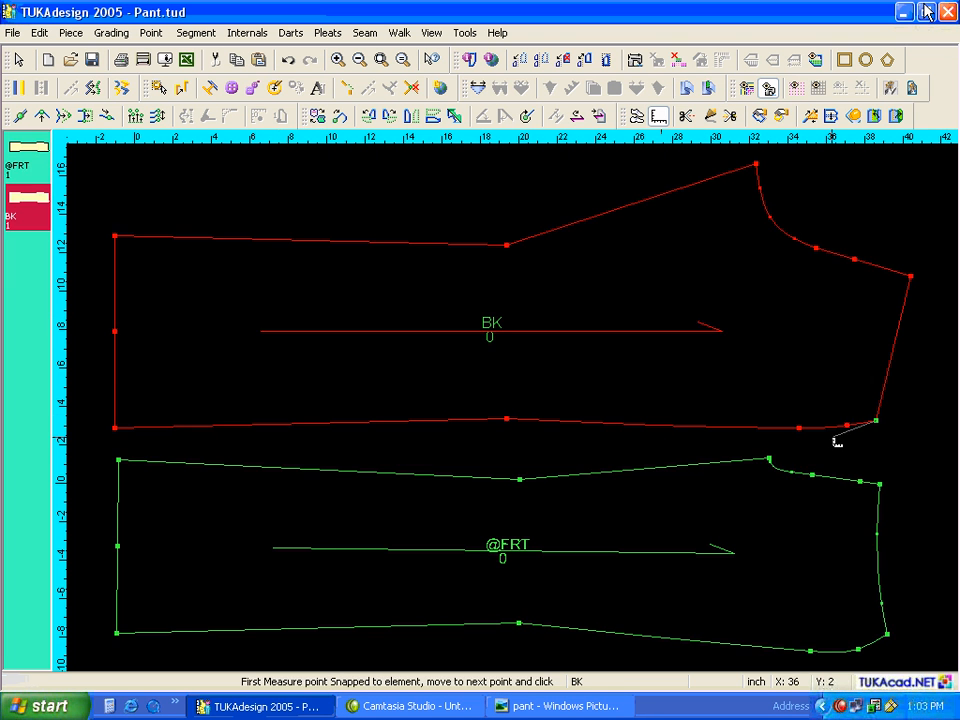
pyautogui.click(122, 428)
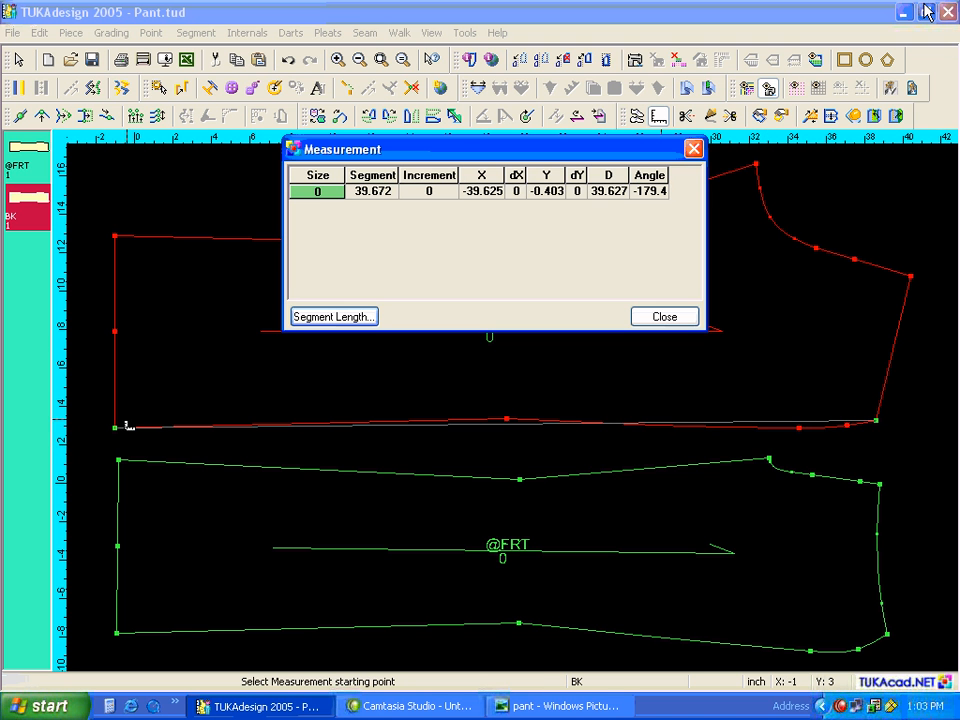
pyautogui.click(333, 316)
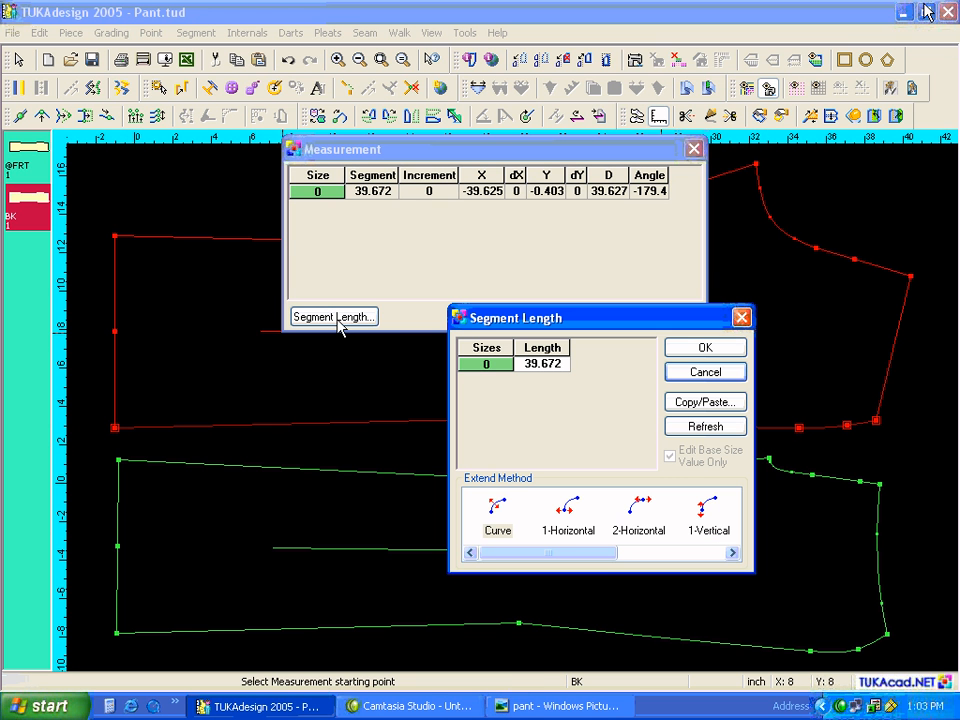
pyautogui.click(562, 366)
pyautogui.write('40.4')
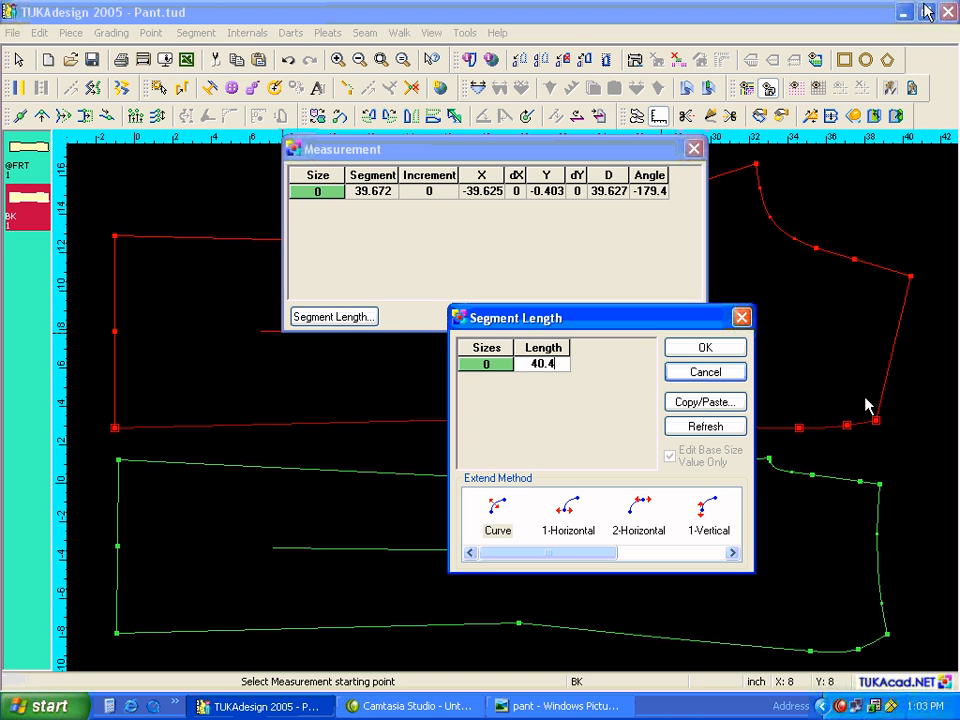
pyautogui.click(568, 515)
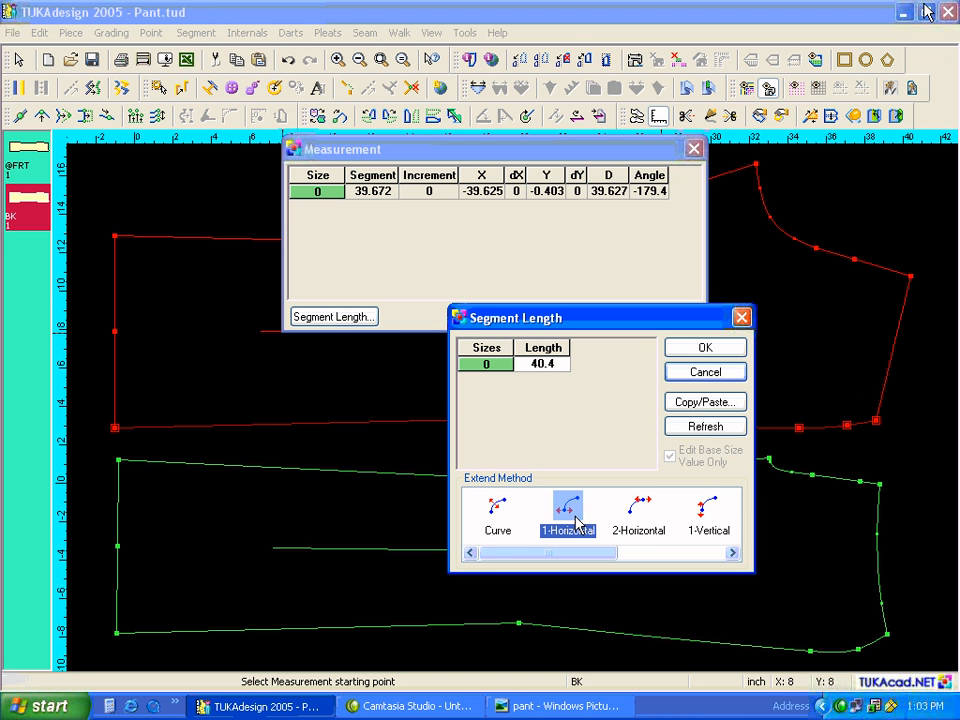
pyautogui.click(690, 350)
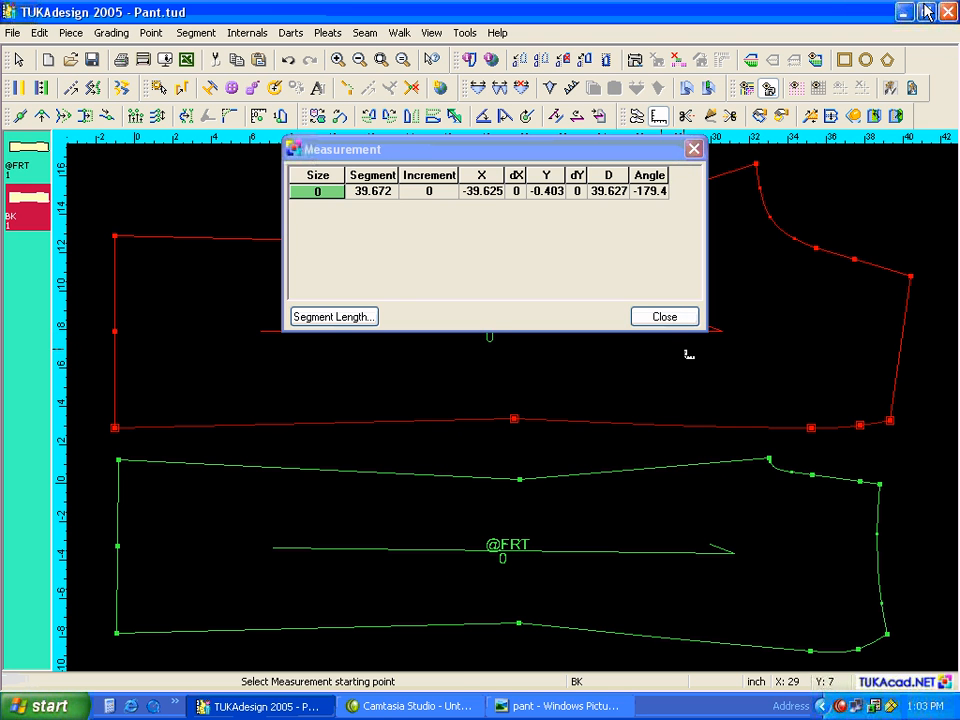
pyautogui.click(638, 316)
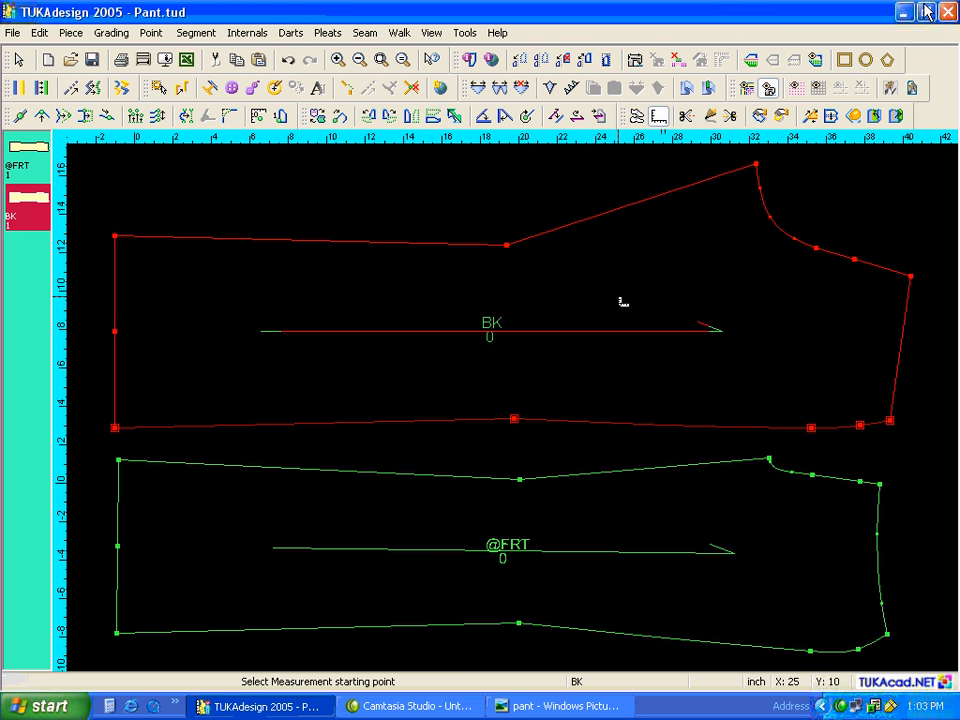
# Walk the back piece along the front piece's side seam from the waist corner to the hem.
pyautogui.press('Escape')
pyautogui.click(636, 116)
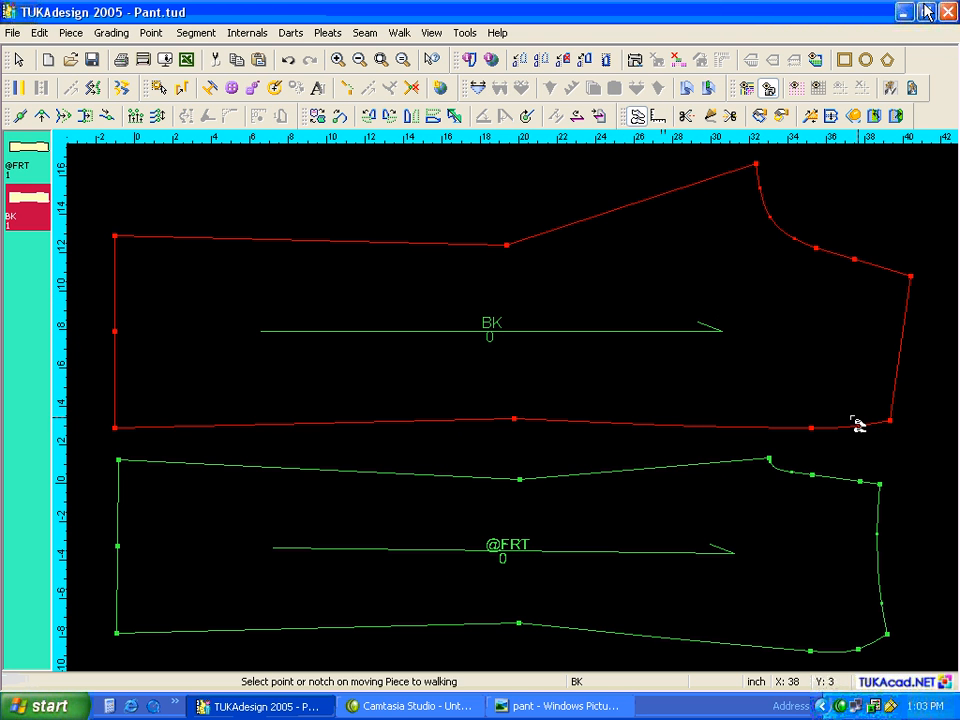
pyautogui.click(890, 421)
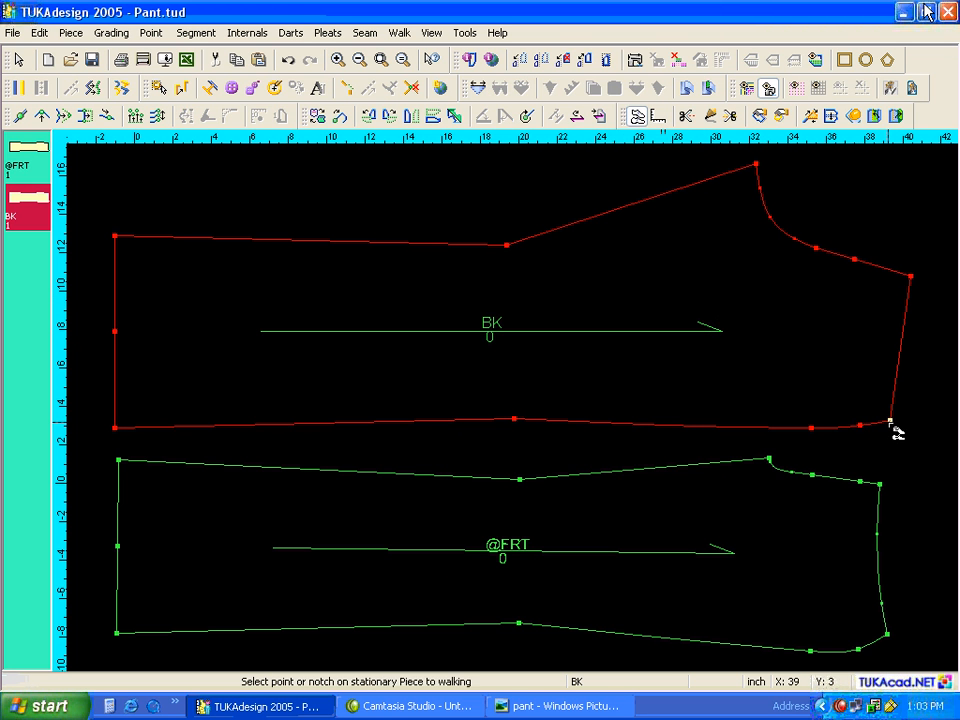
pyautogui.click(887, 634)
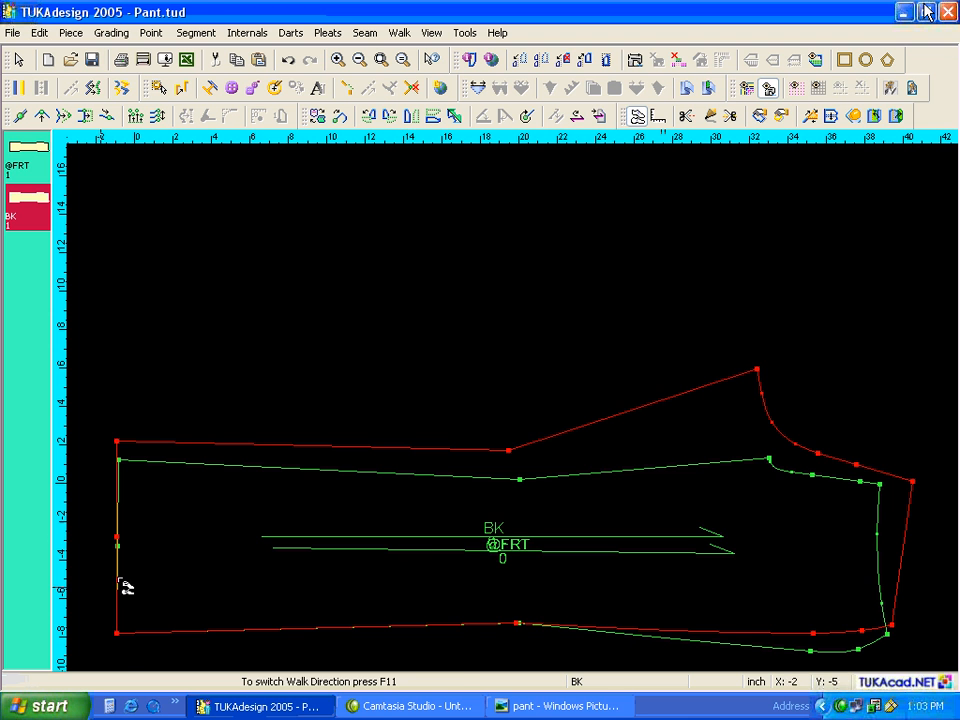
pyautogui.press('Escape')
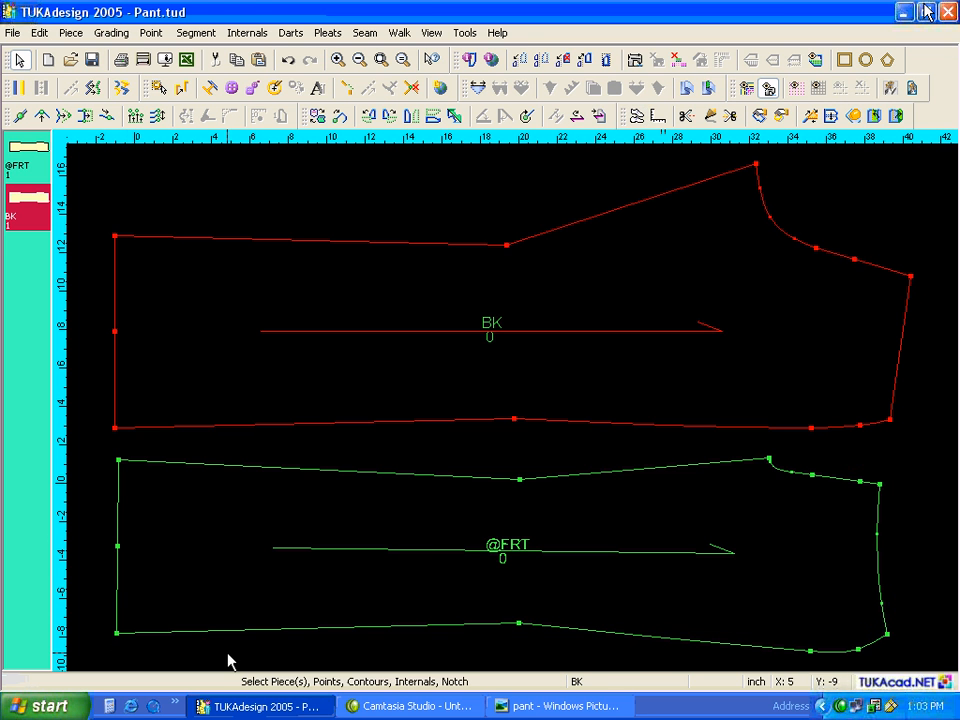
# Walk the front piece along the back piece's inseam from the crotch point to the hem.
pyautogui.click(761, 491)
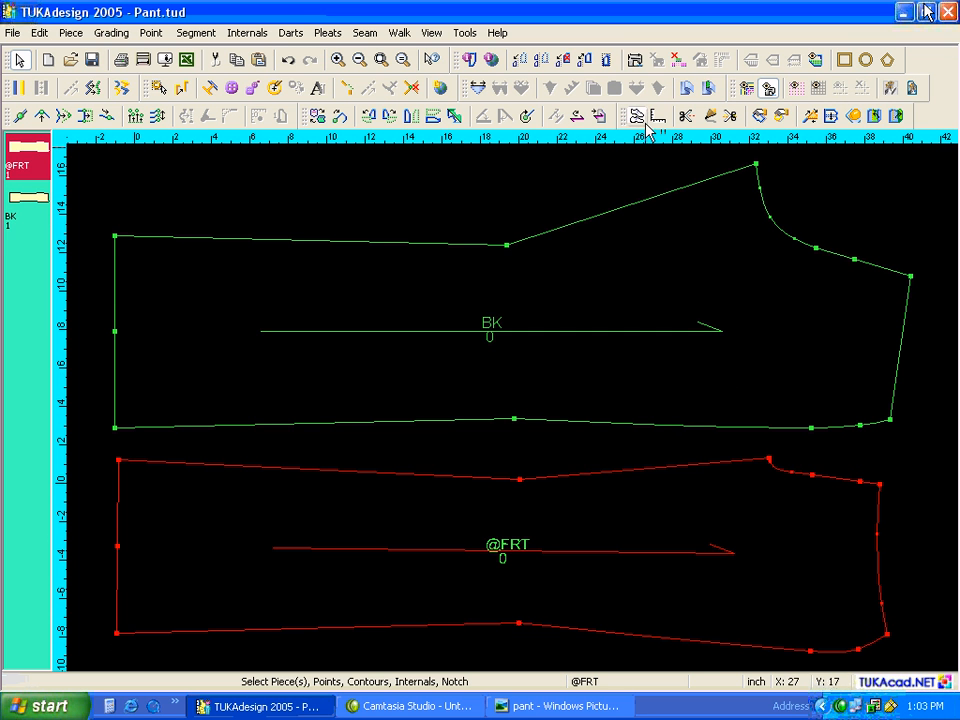
pyautogui.click(641, 122)
pyautogui.click(769, 460)
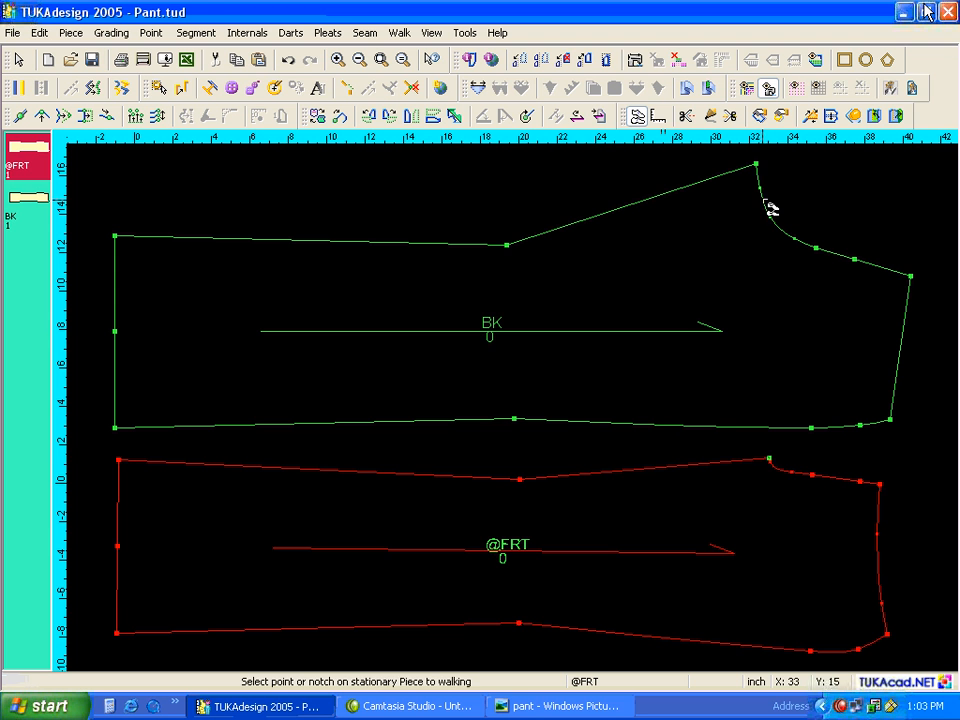
pyautogui.click(756, 165)
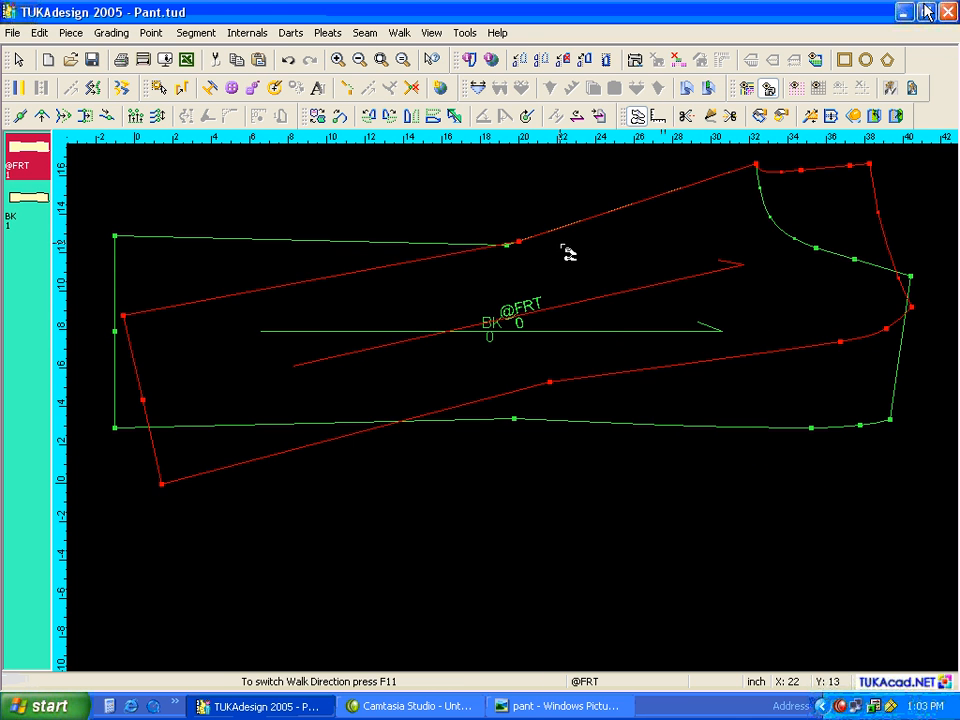
pyautogui.click(475, 260)
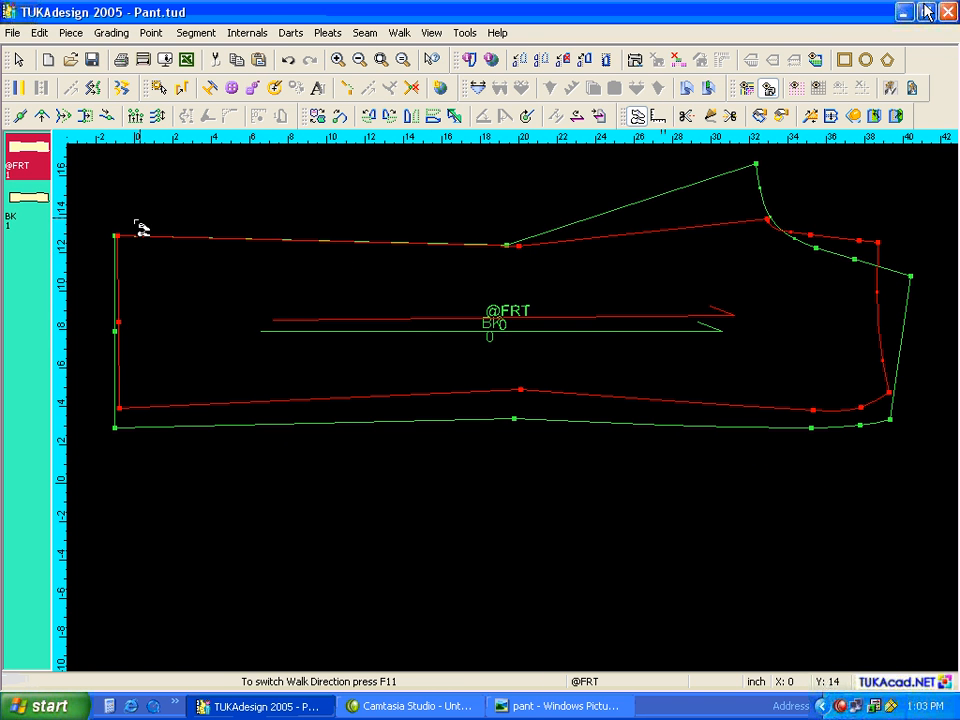
pyautogui.press('Escape')
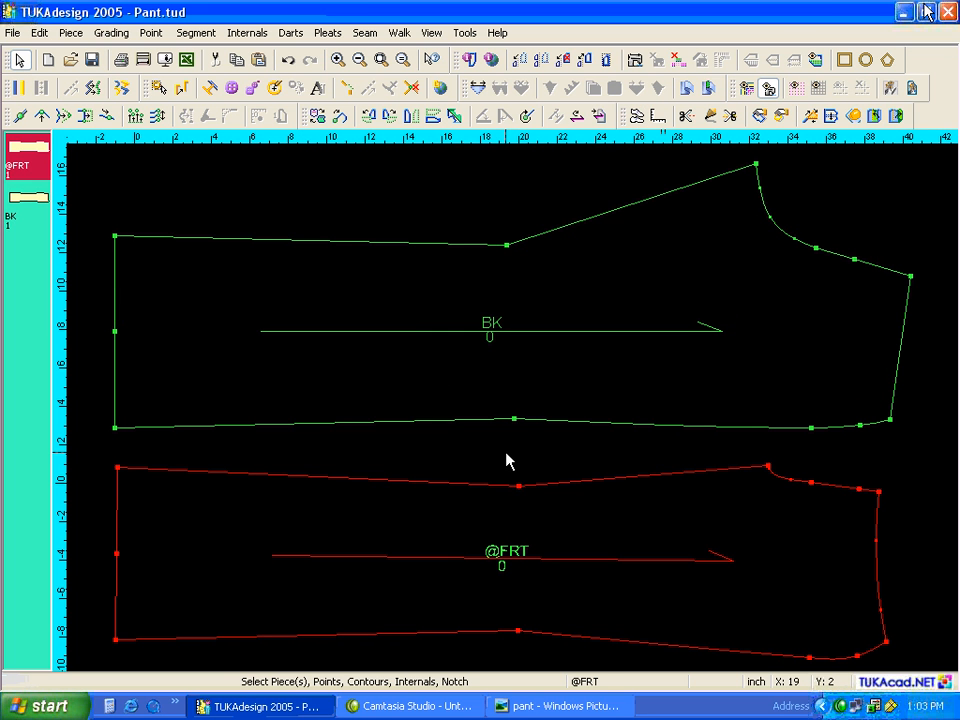
# Check the back yoke lengths in the pant spec sheet and add a grading point on the back rise 2.25 inches from the waist corner.
pyautogui.click(758, 373)
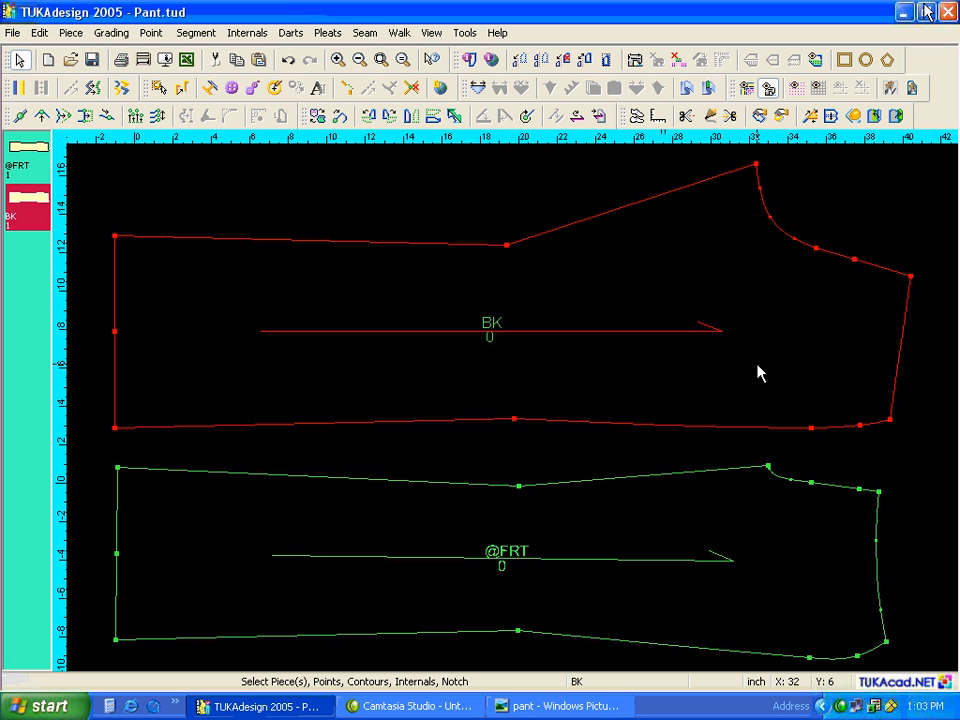
pyautogui.press('Home')
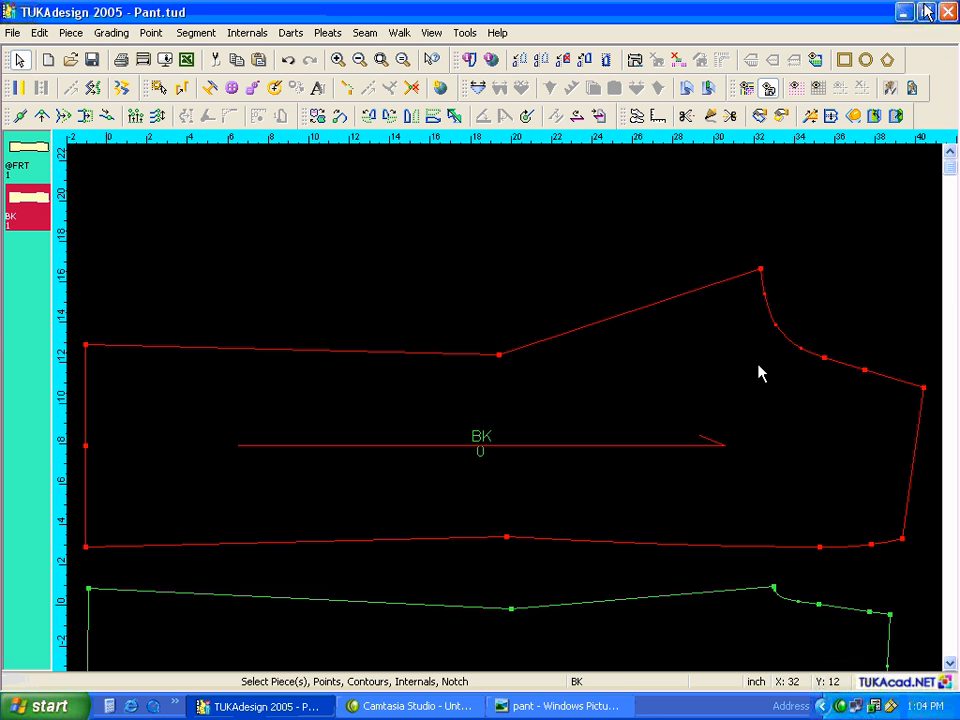
pyautogui.click(592, 705)
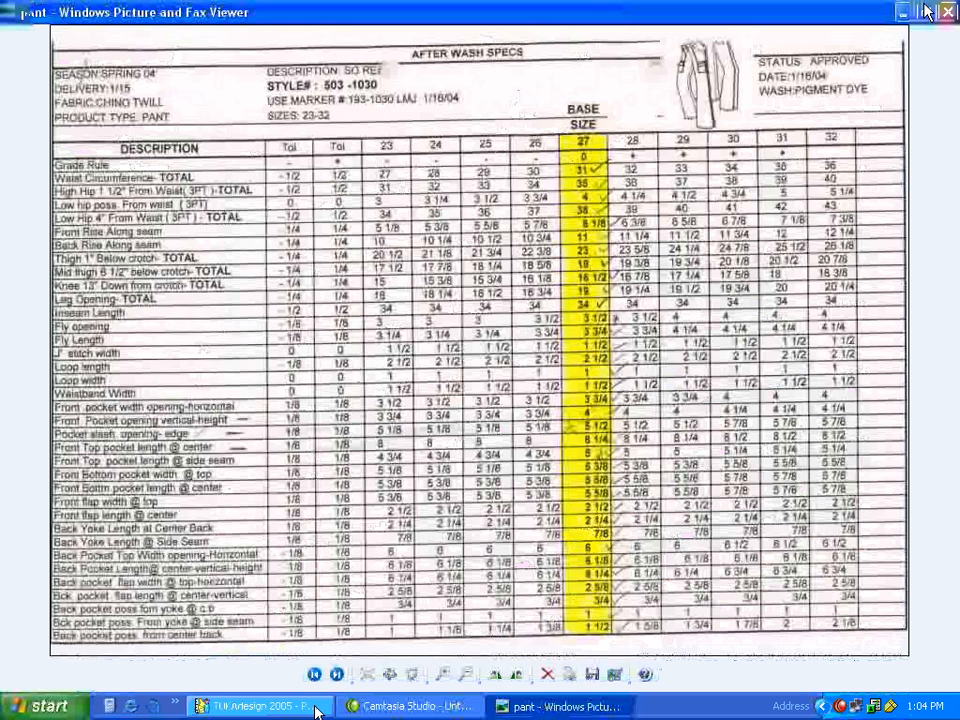
pyautogui.click(258, 706)
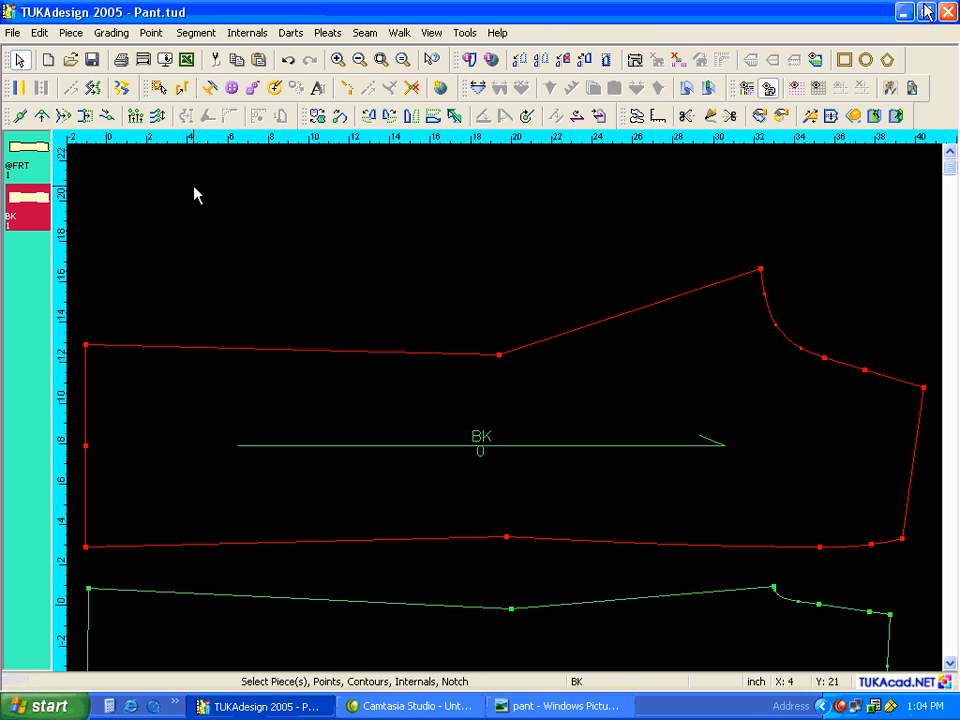
pyautogui.click(22, 117)
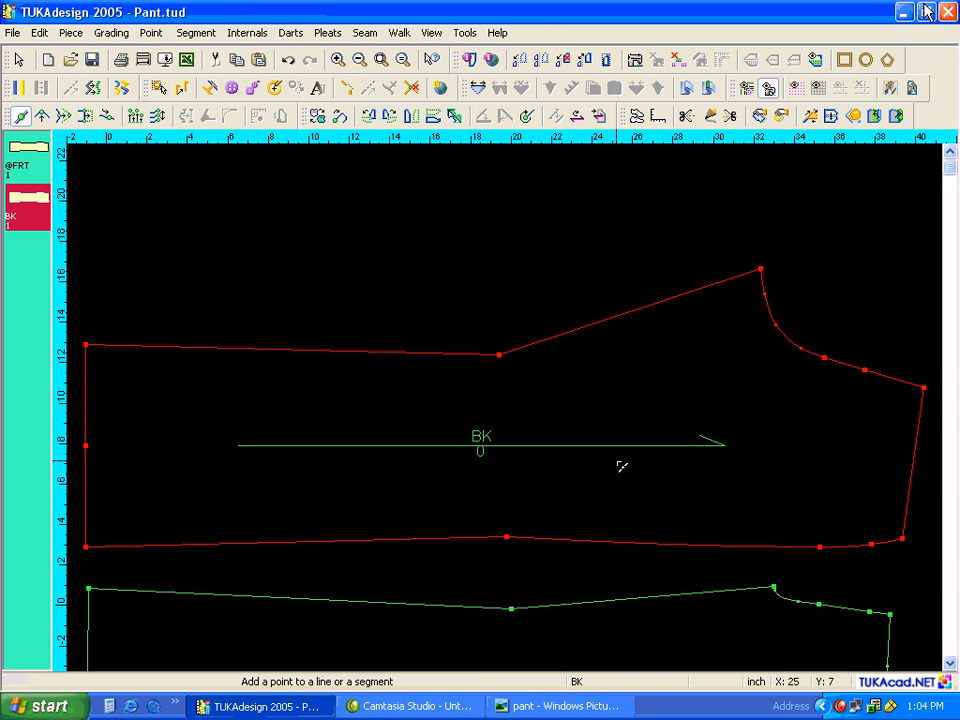
pyautogui.click(899, 381)
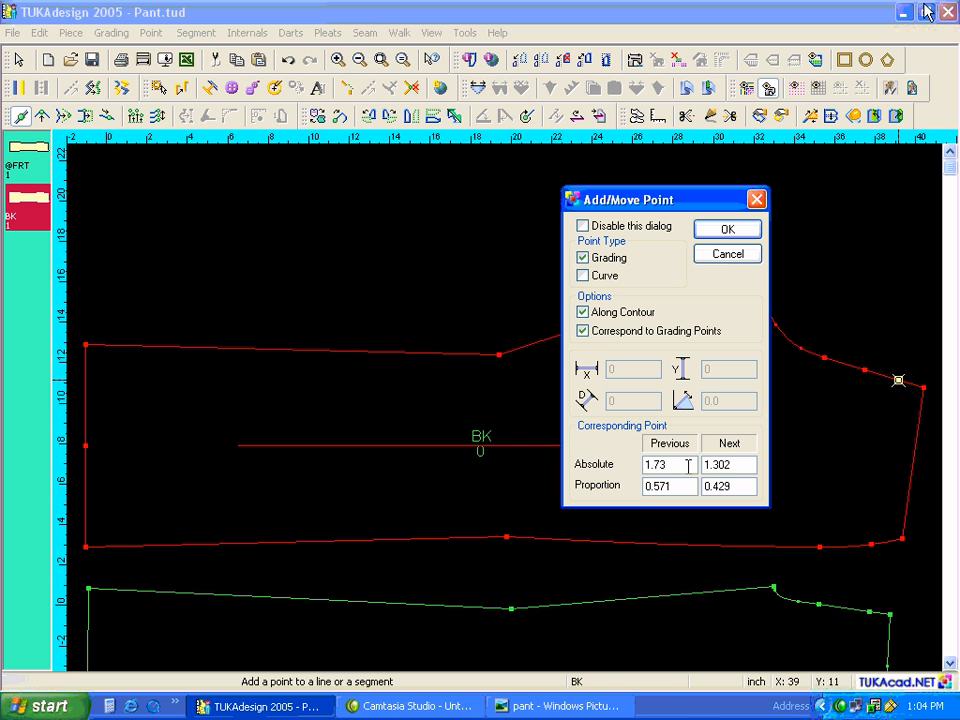
pyautogui.moveTo(733, 463); pyautogui.dragTo(681, 465)
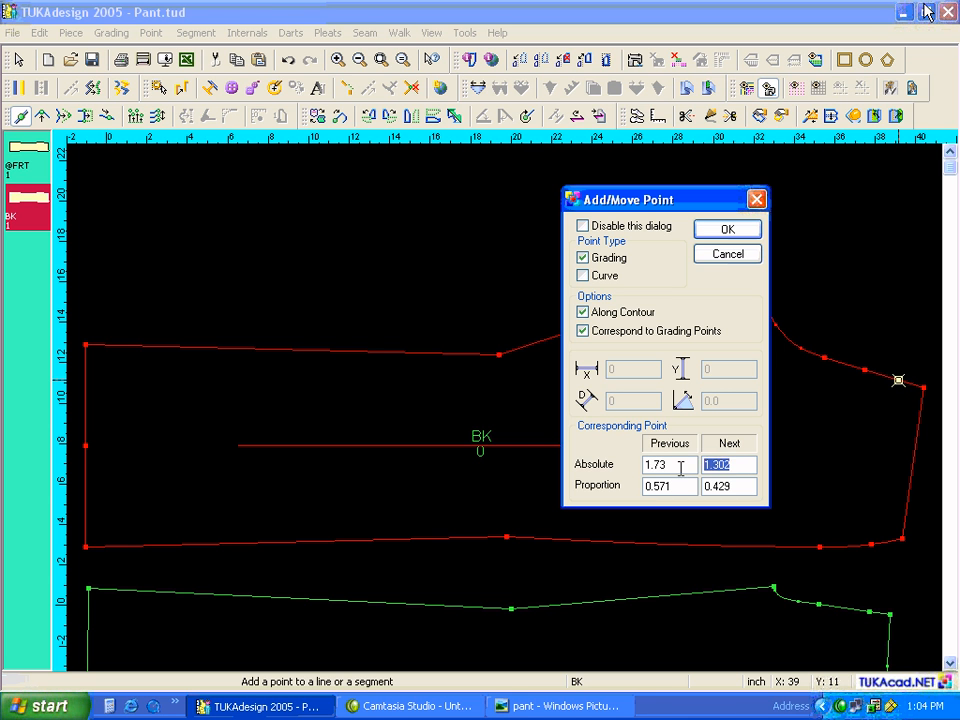
pyautogui.write('2.25')
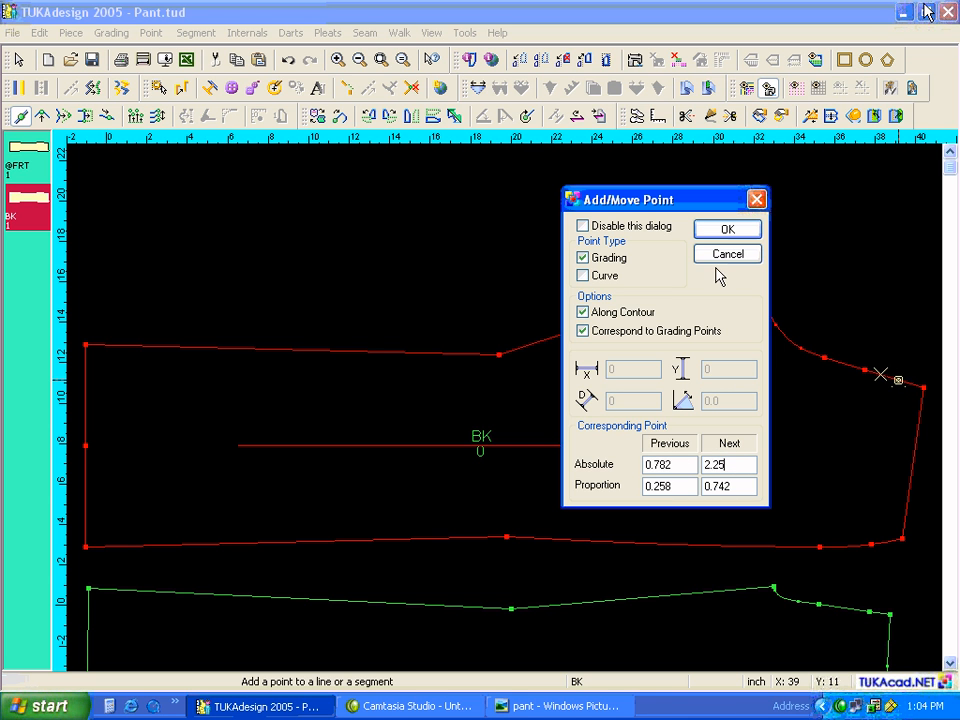
pyautogui.click(728, 232)
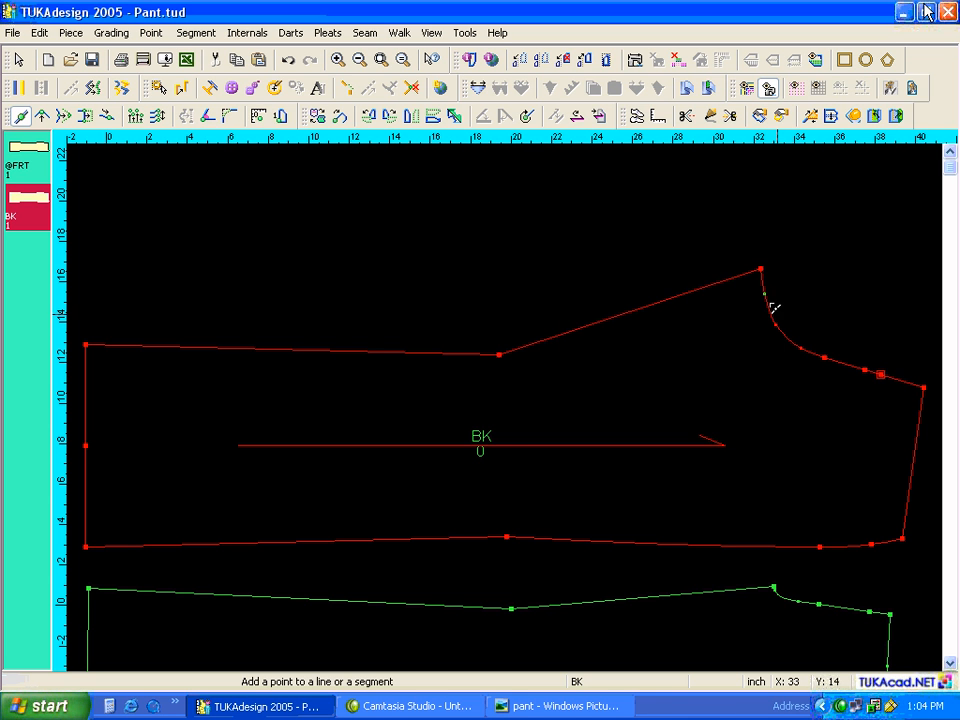
# Add a grading point on the back piece's side seam 0.875 inches from the waist corner.
pyautogui.click(890, 541)
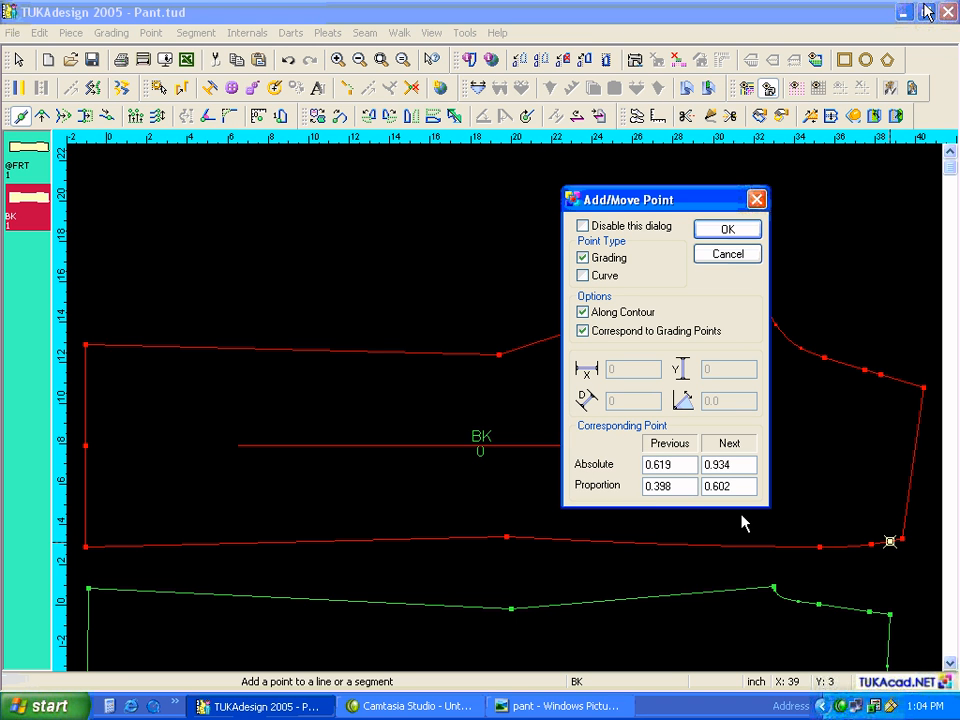
pyautogui.doubleClick(654, 464)
pyautogui.write('0.875')
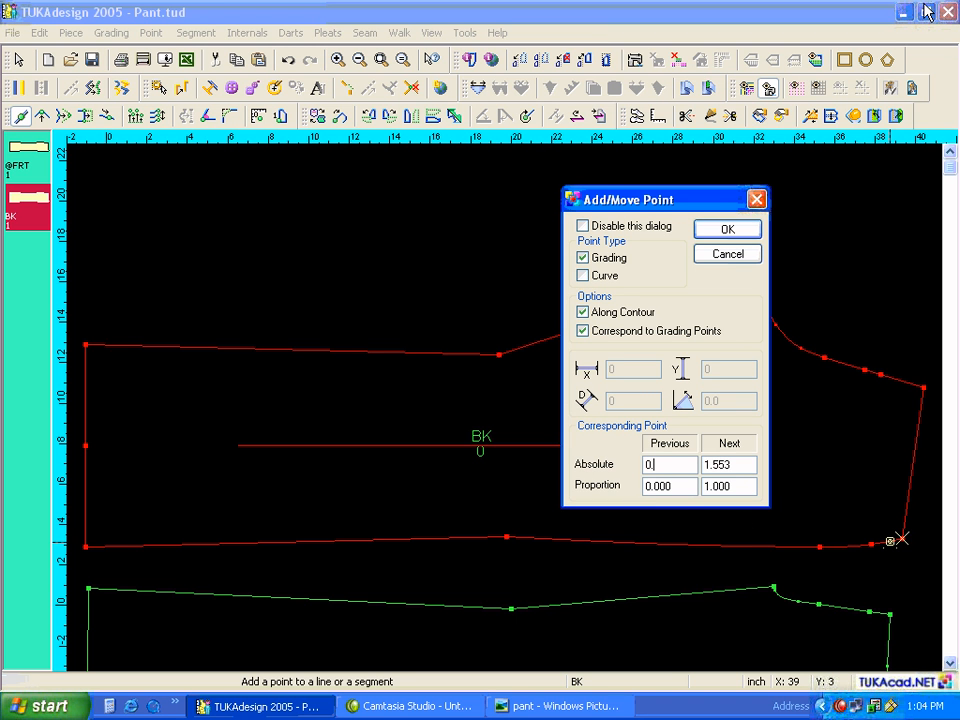
pyautogui.click(733, 230)
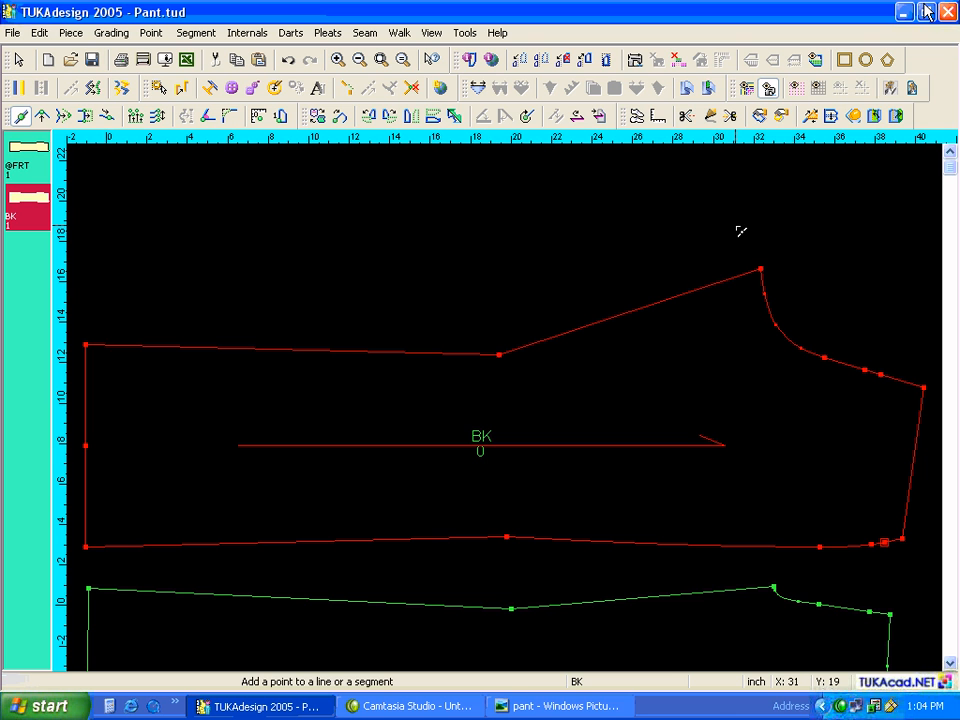
# Cut the yoke off the back piece along a straight line between the two new points, with a seam width of 0.
pyautogui.click(687, 116)
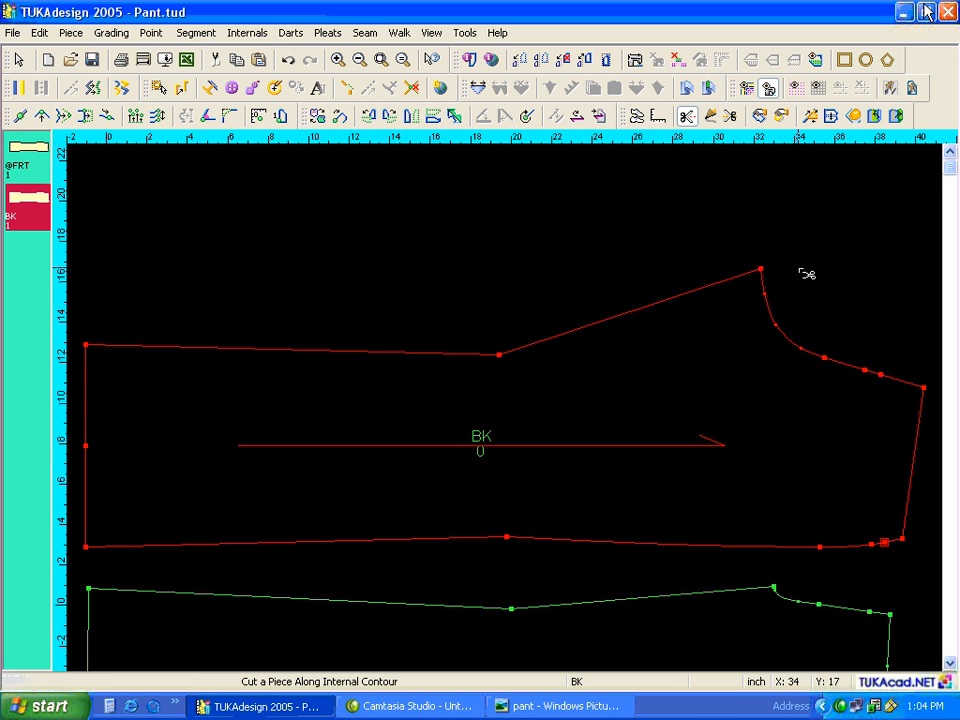
pyautogui.click(880, 375)
pyautogui.click(884, 545)
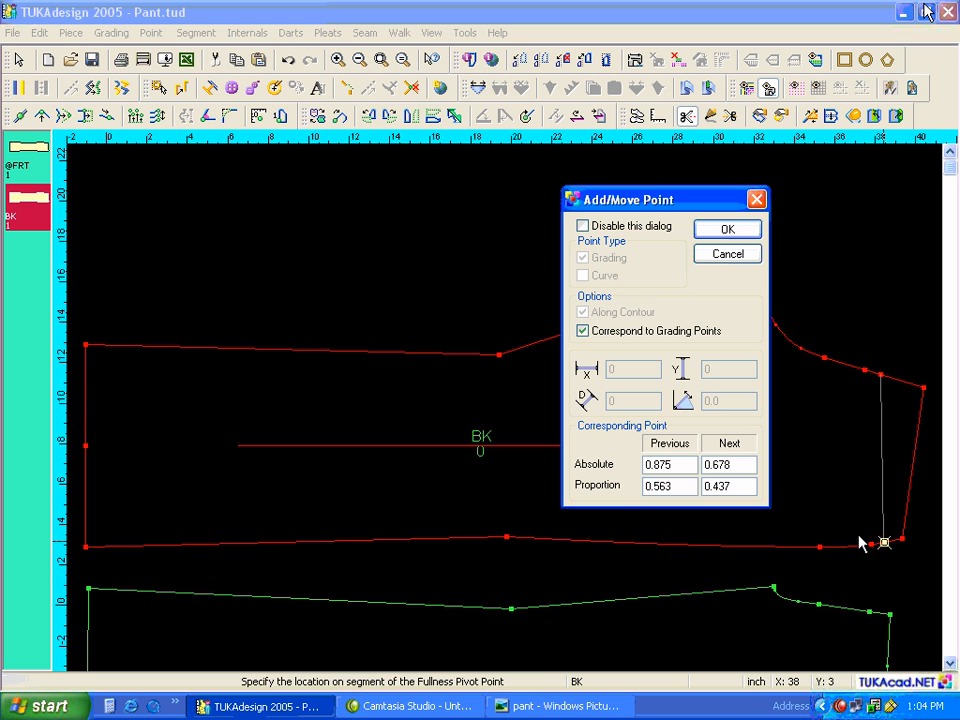
pyautogui.click(724, 231)
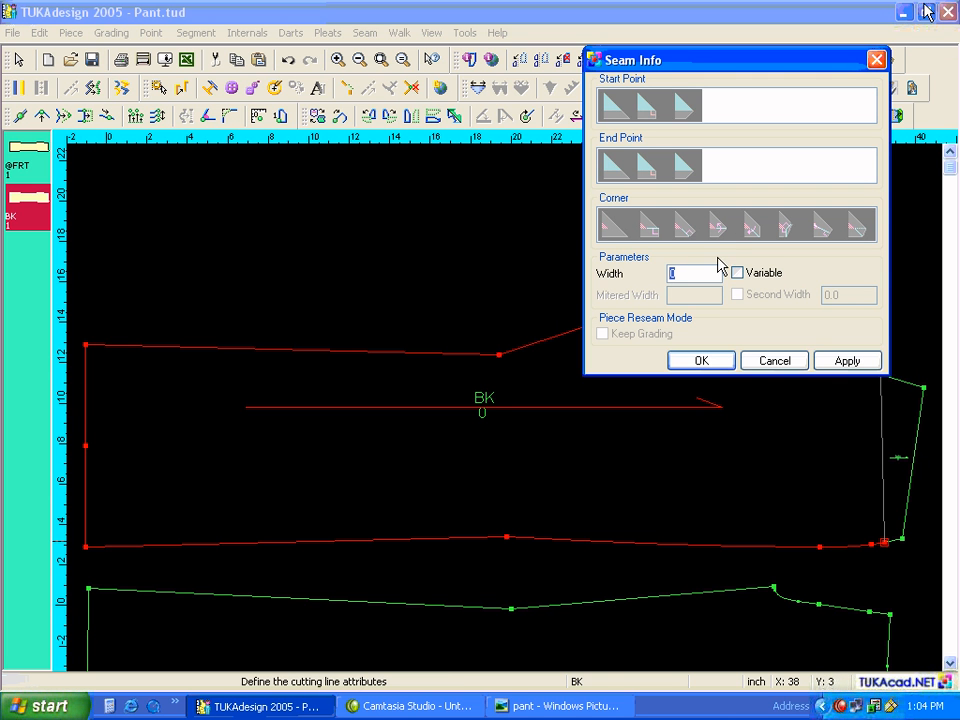
pyautogui.click(705, 360)
pyautogui.press('Escape')
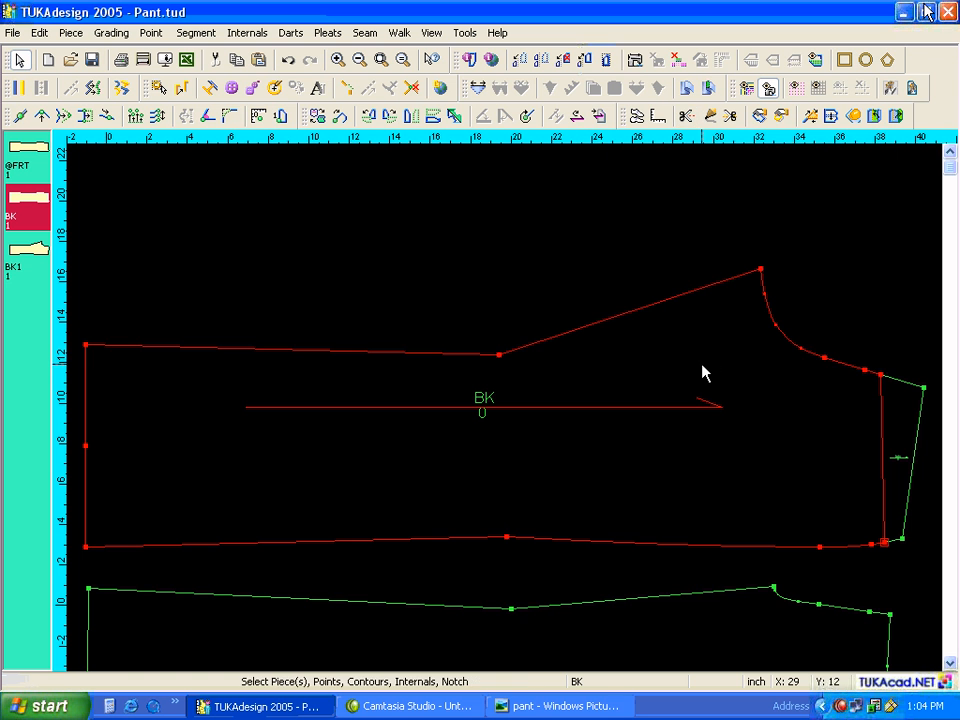
# Move the back piece clear of the cut-off yoke and place the yoke beside the back's upper edge.
pyautogui.moveTo(702, 366); pyautogui.dragTo(640, 371)
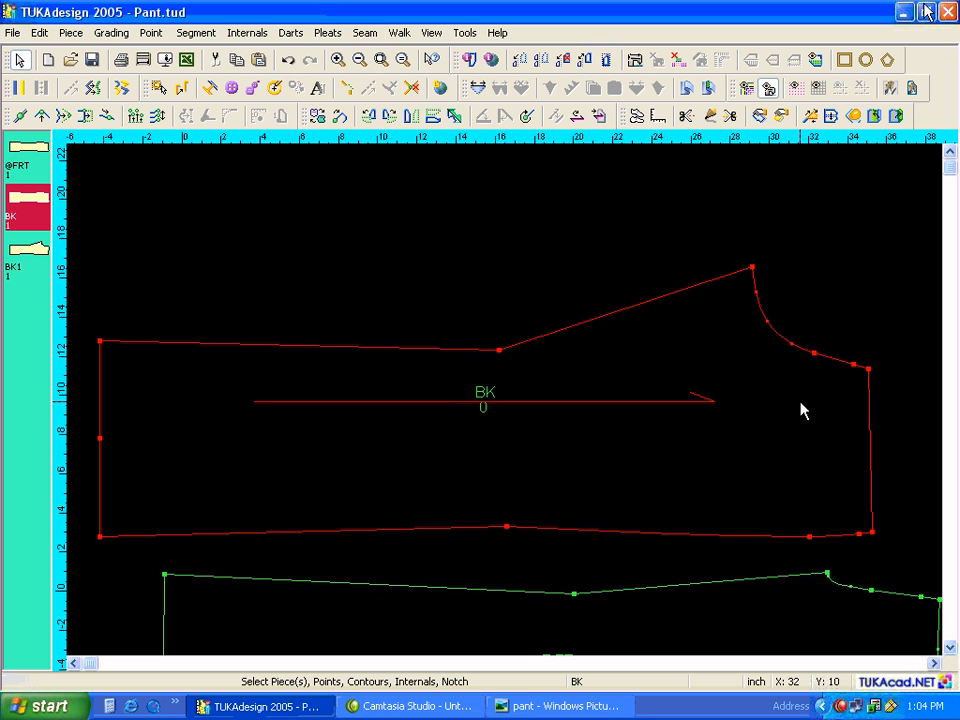
pyautogui.click(910, 313)
pyautogui.click(886, 320)
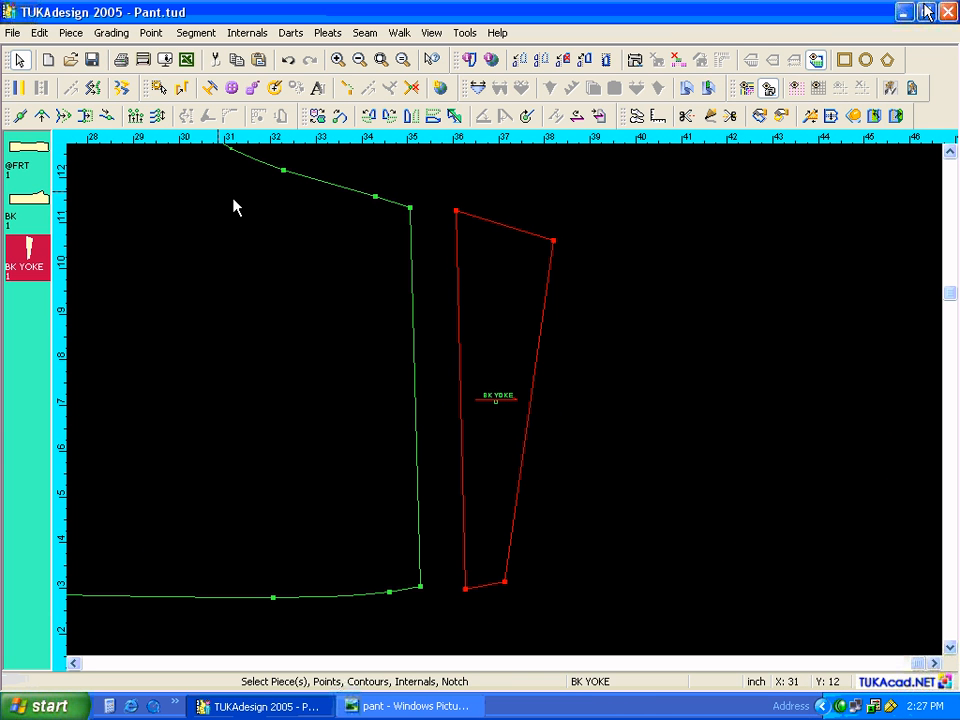
# Move the back yoke's waist corner at the side seam by X 0 and Y -0.125 inches.
pyautogui.click(44, 116)
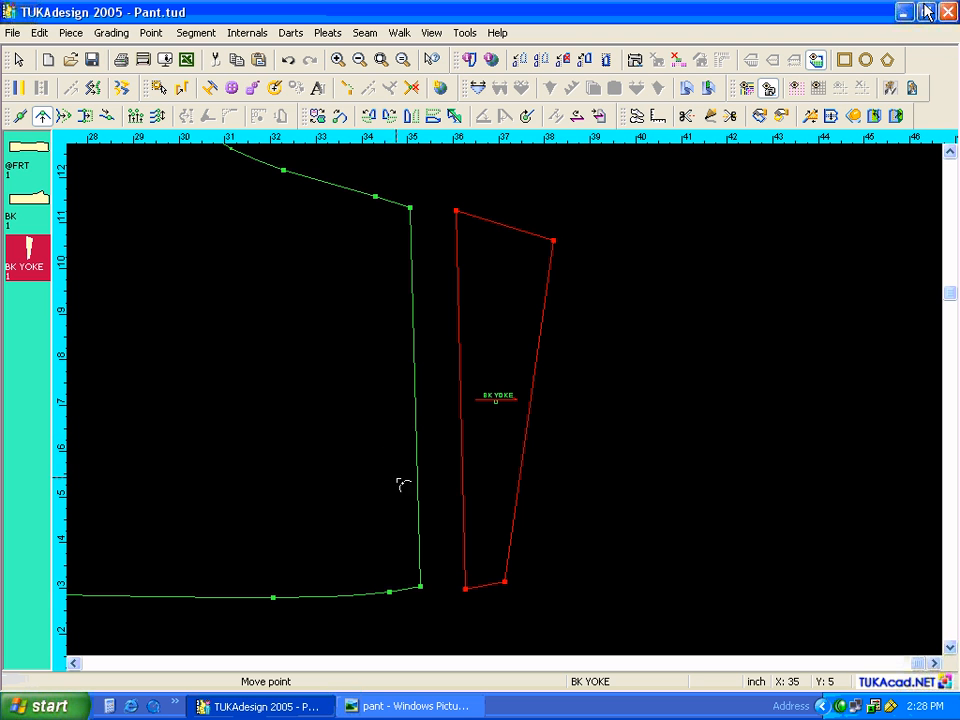
pyautogui.click(505, 583)
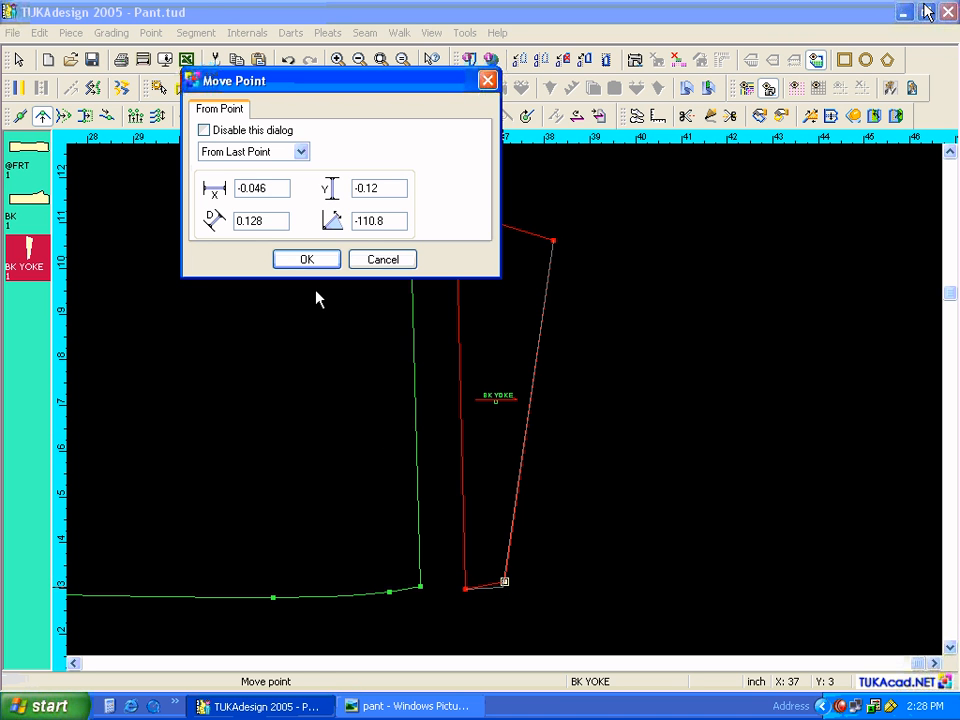
pyautogui.write('0')
pyautogui.press('Tab')
pyautogui.press('BackSpace')
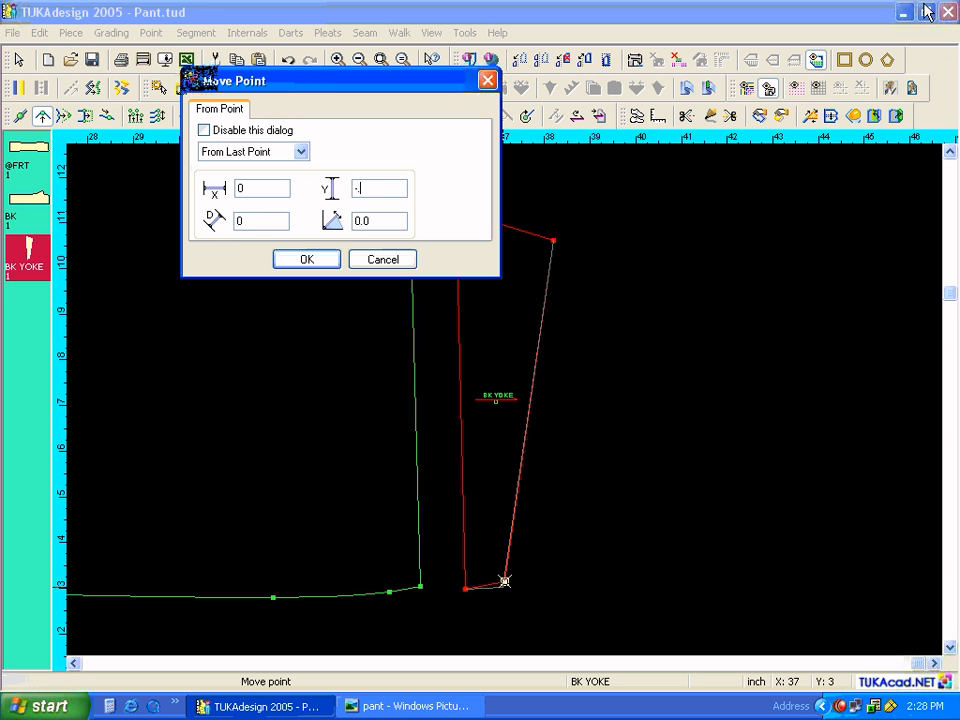
pyautogui.write('-.125')
pyautogui.click(303, 259)
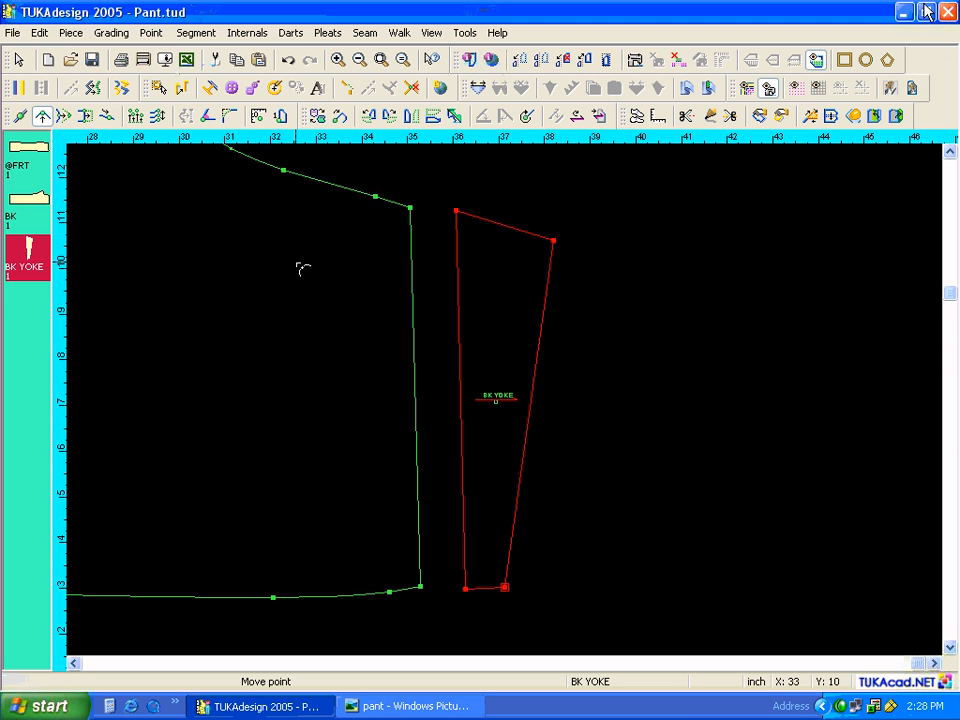
# Move the back yoke's waist corner at center back by X 0 and Y 0.375 inches.
pyautogui.click(553, 241)
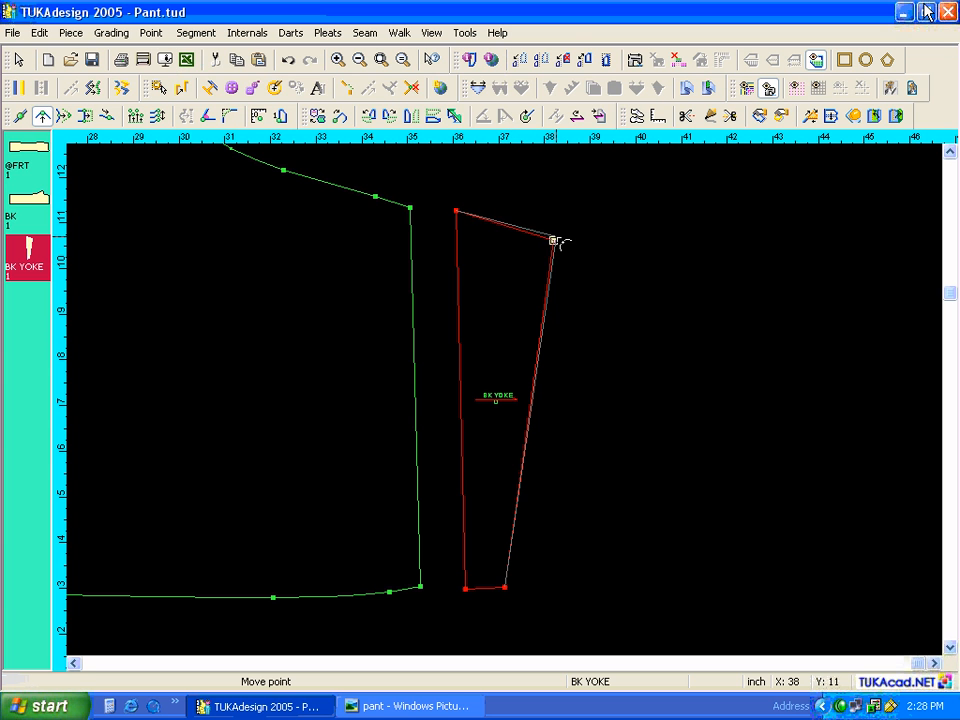
pyautogui.click(557, 230)
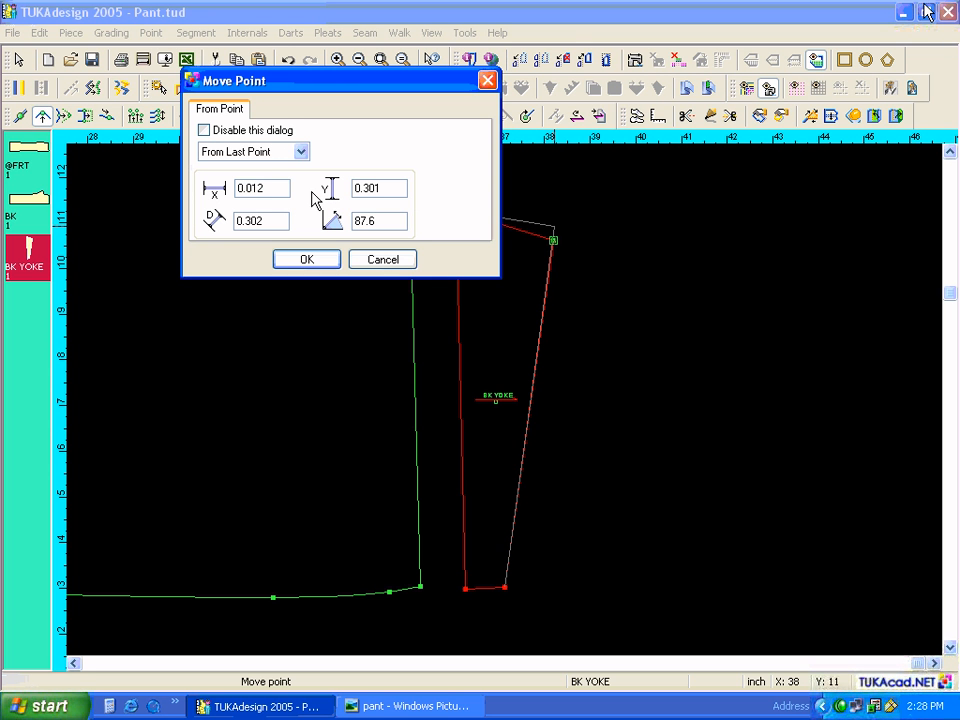
pyautogui.moveTo(259, 186); pyautogui.dragTo(198, 197)
pyautogui.write('0')
pyautogui.press('Tab')
pyautogui.write('0.375')
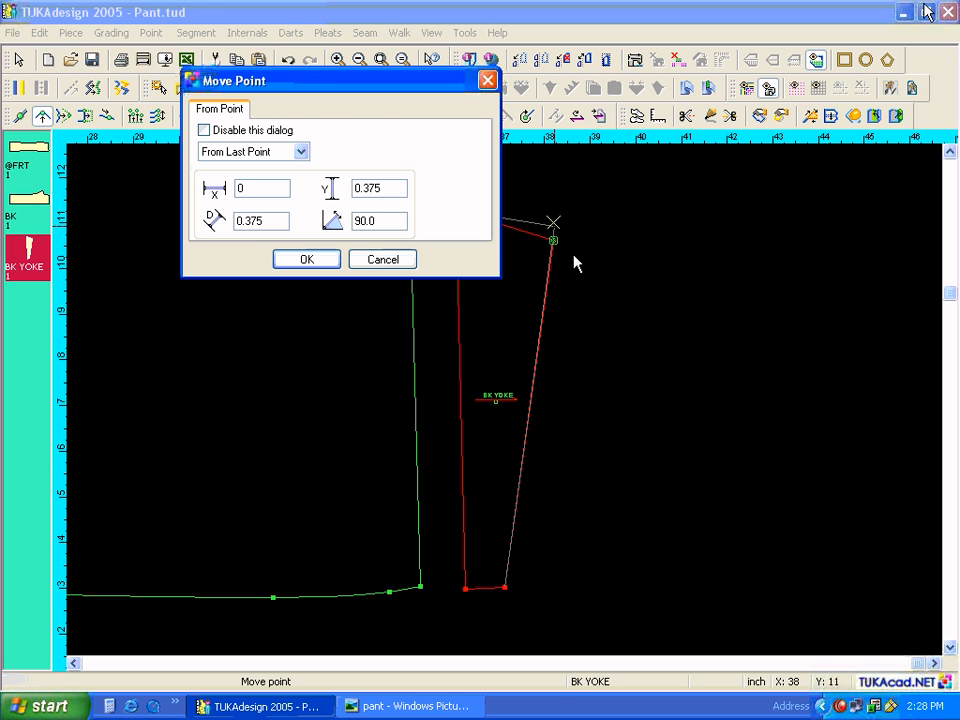
pyautogui.click(315, 261)
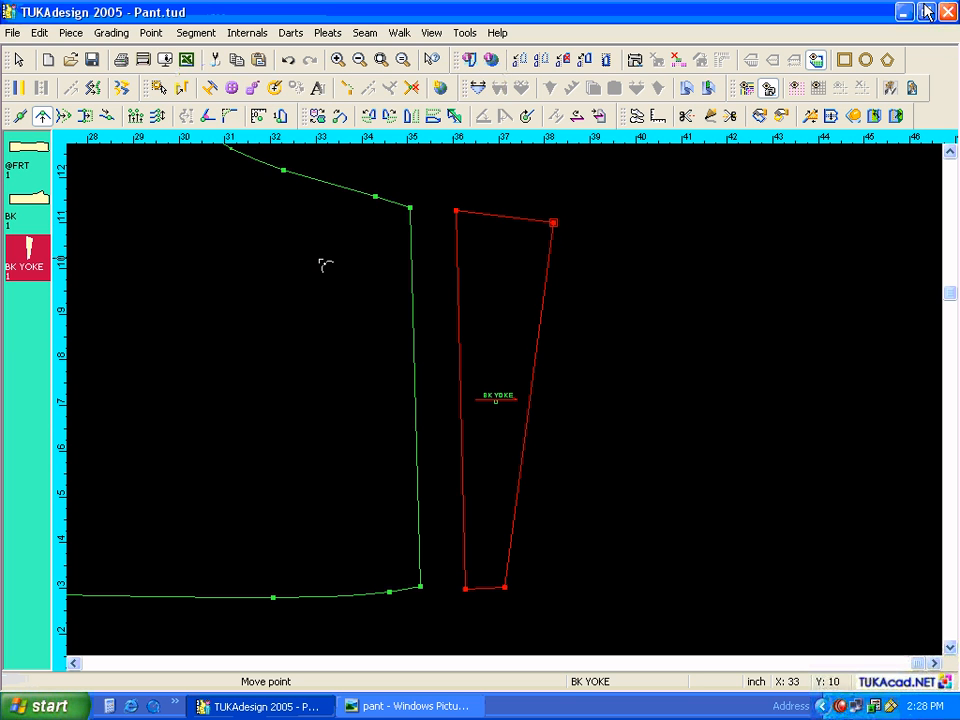
# Add a grading point at the middle of the back yoke's waist edge using a proportion of 0.5.
pyautogui.click(21, 117)
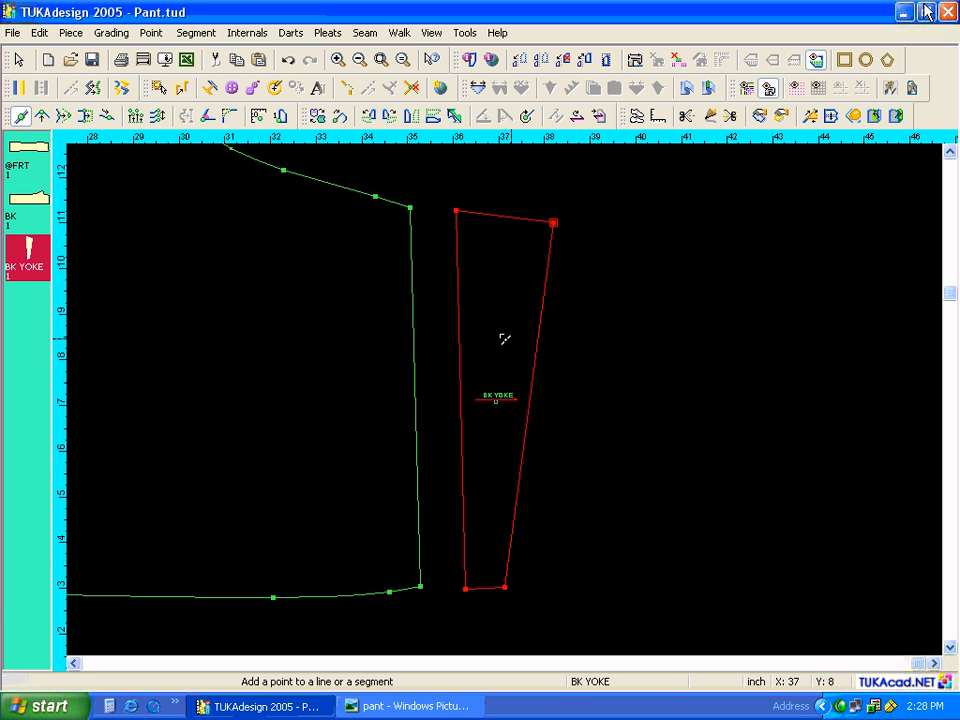
pyautogui.click(530, 391)
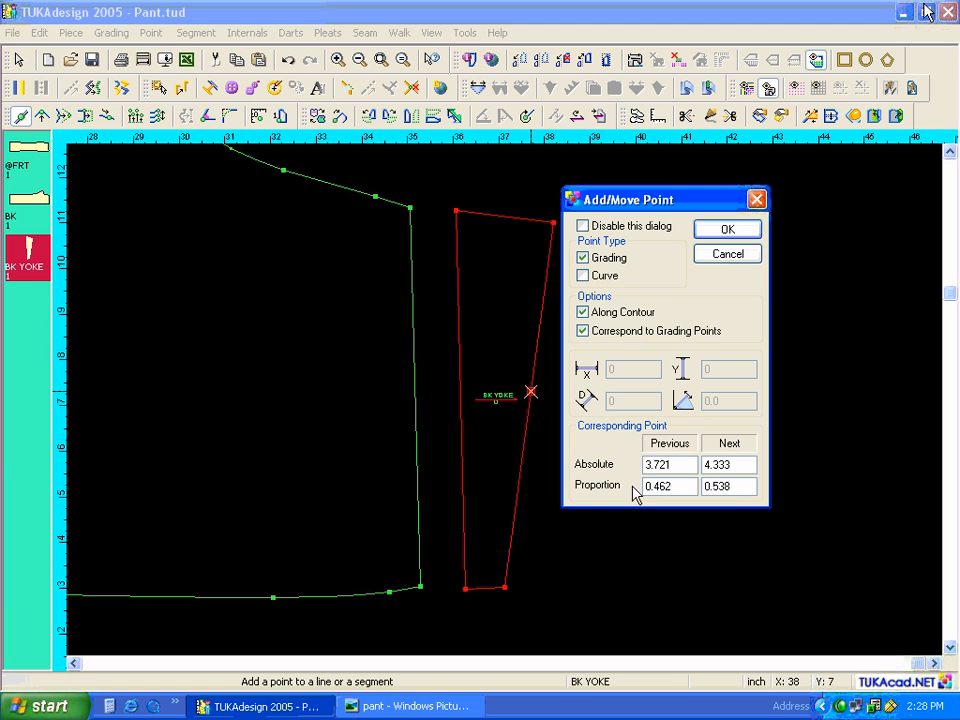
pyautogui.moveTo(662, 487); pyautogui.dragTo(643, 487)
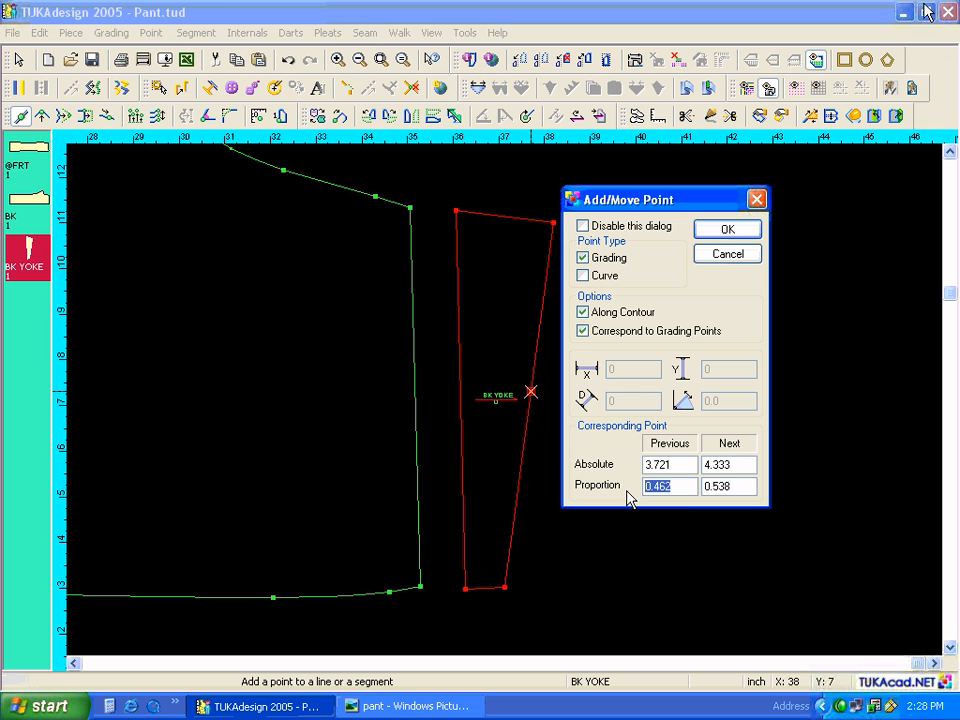
pyautogui.write('0.5')
pyautogui.press('Return')
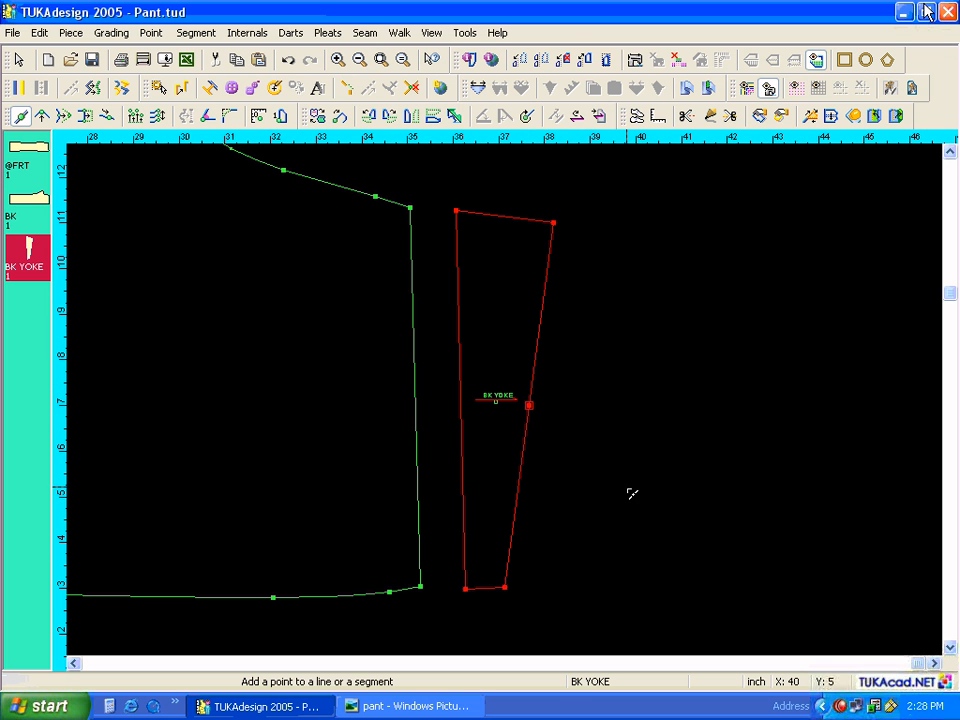
# Add a grading point on the yoke's waist edge 0.25 inches from the midpoint toward center back.
pyautogui.click(533, 400)
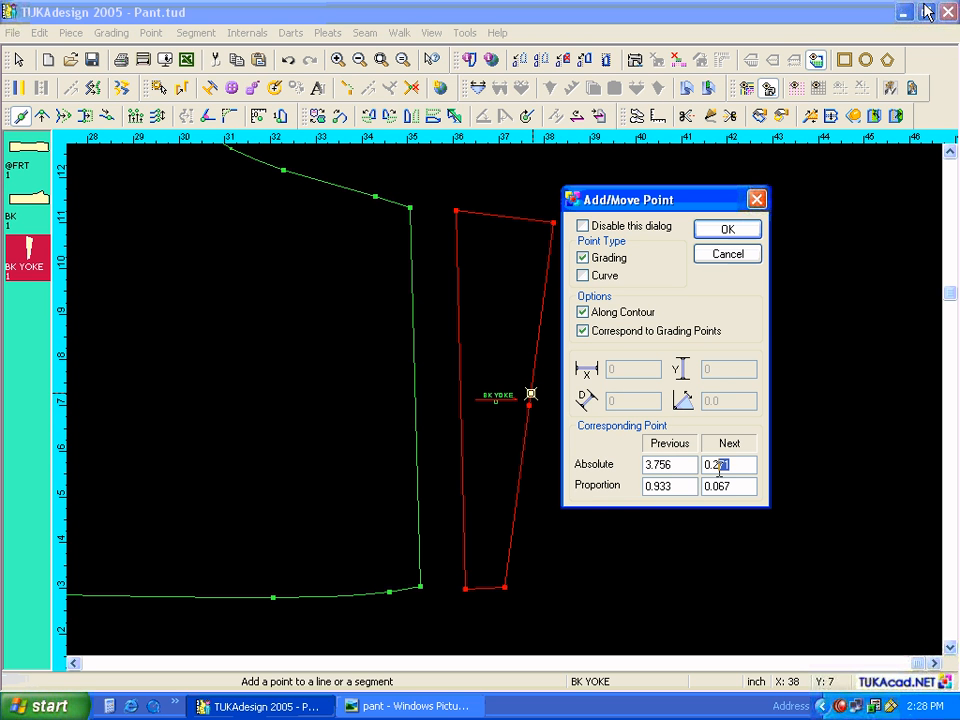
pyautogui.moveTo(729, 466); pyautogui.dragTo(703, 475)
pyautogui.write('0')
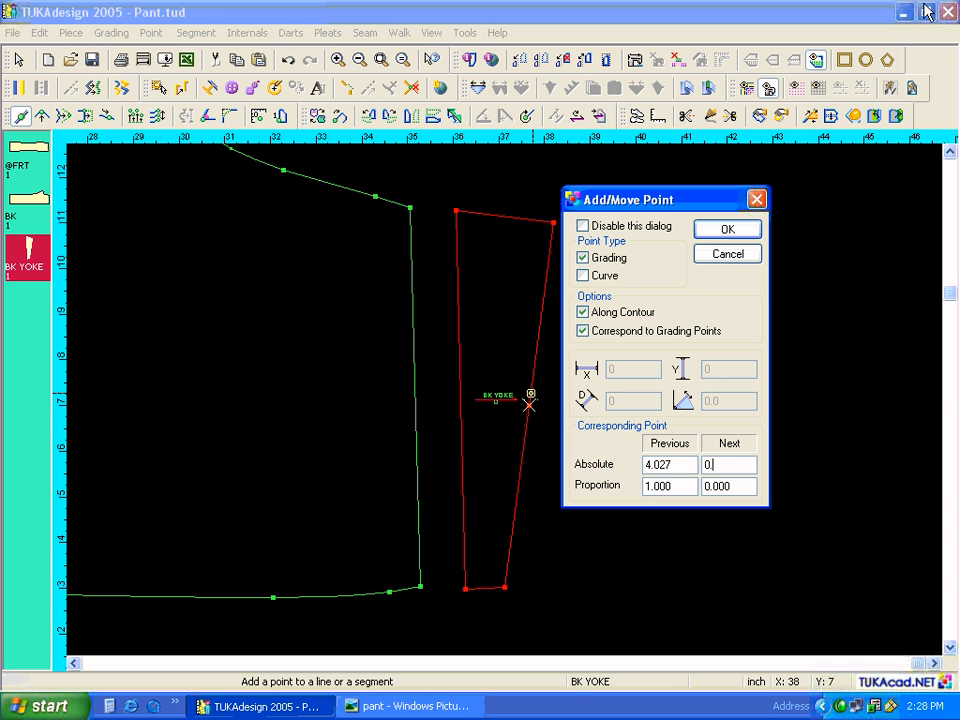
pyautogui.write('.25')
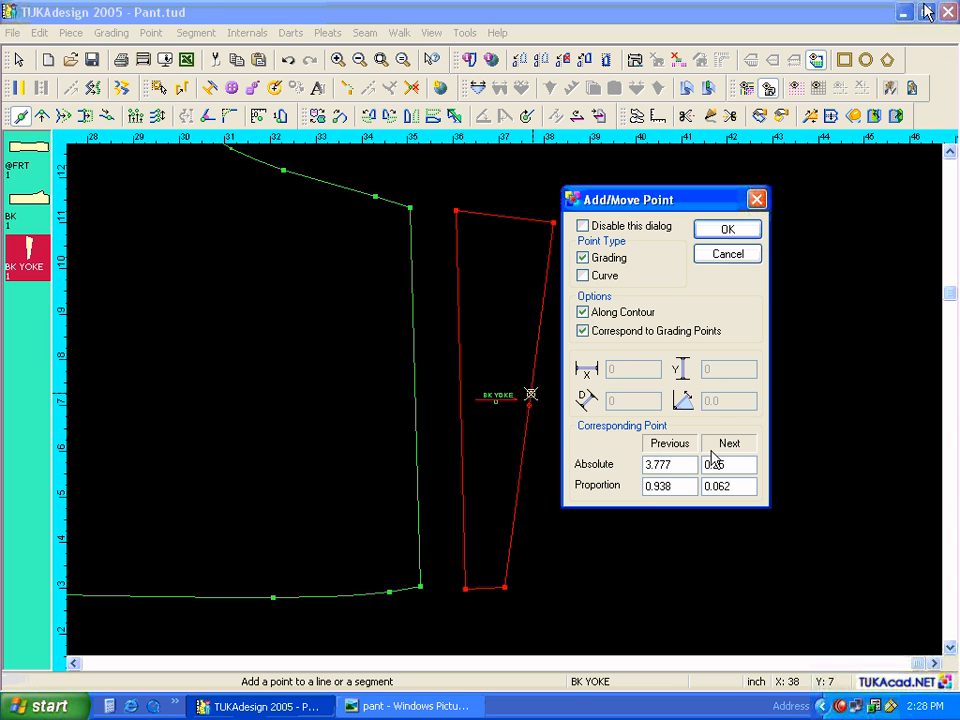
pyautogui.click(742, 232)
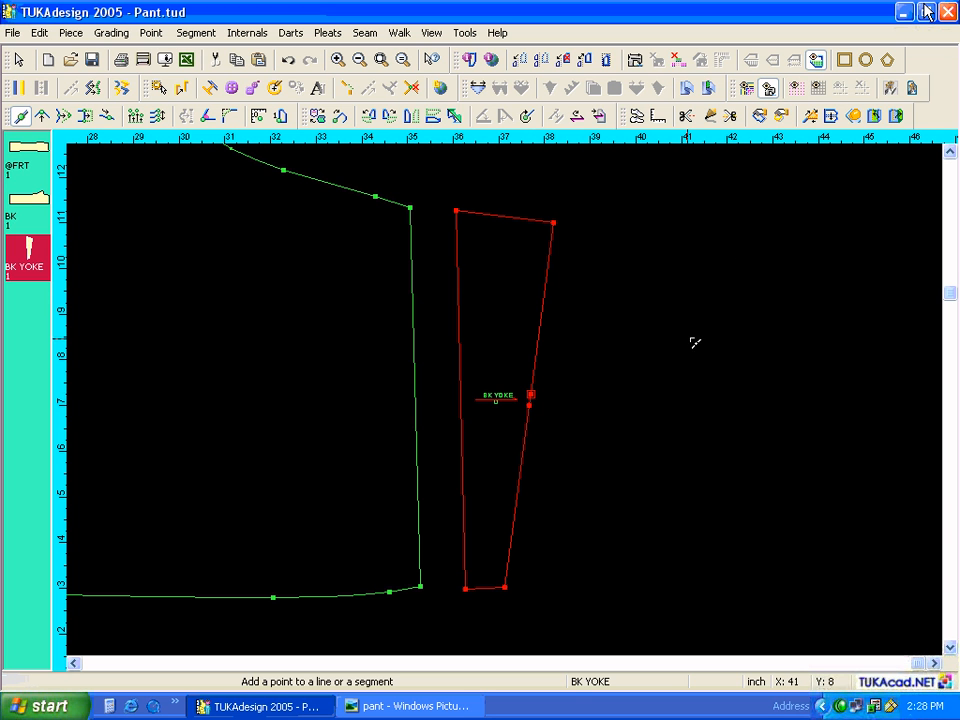
# Add a grading point on the yoke's waist edge 0.25 inches from the midpoint toward the side seam.
pyautogui.click(528, 418)
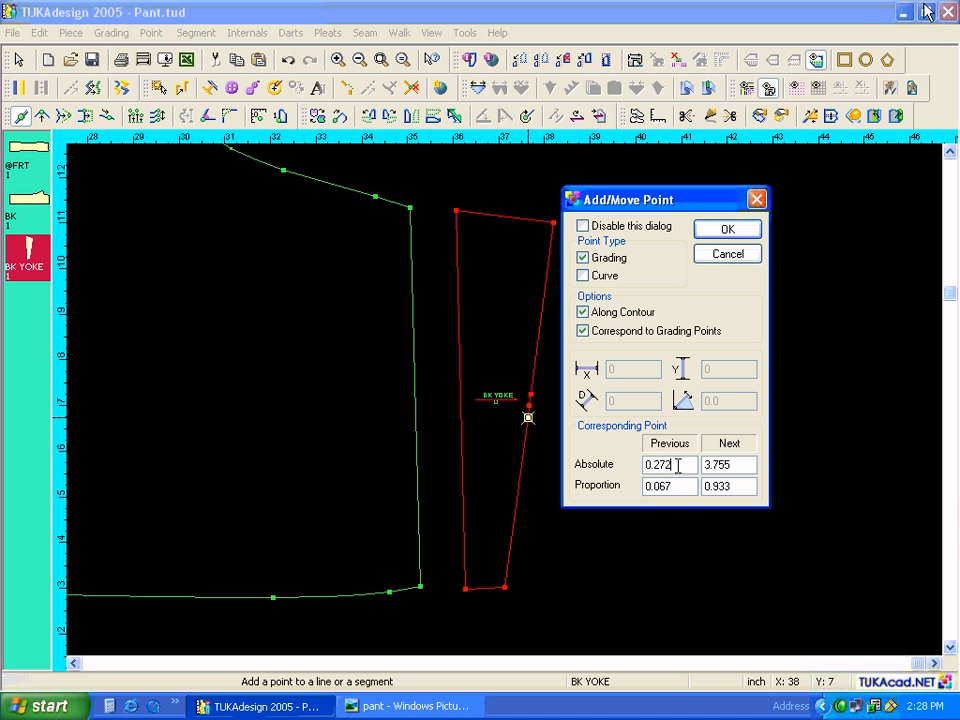
pyautogui.press('BackSpace')
pyautogui.press('BackSpace')
pyautogui.press('BackSpace')
pyautogui.write('25')
pyautogui.click(727, 233)
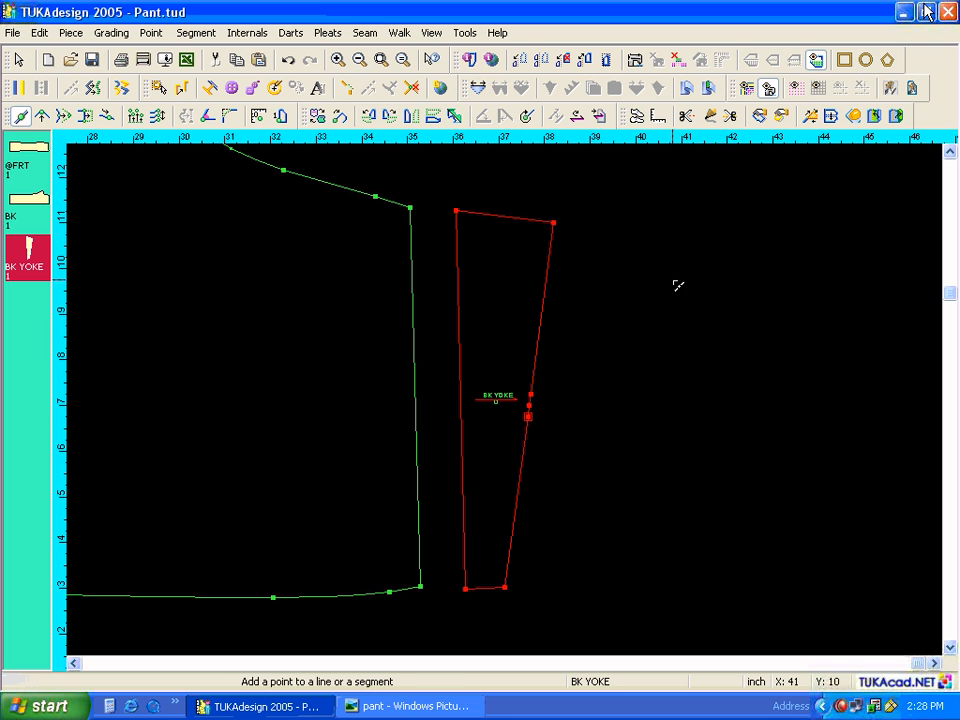
# Create a dart from the three middle waist points of the yoke with a depth of 1.5 inches, and close it.
pyautogui.press('Escape')
pyautogui.click(531, 394)
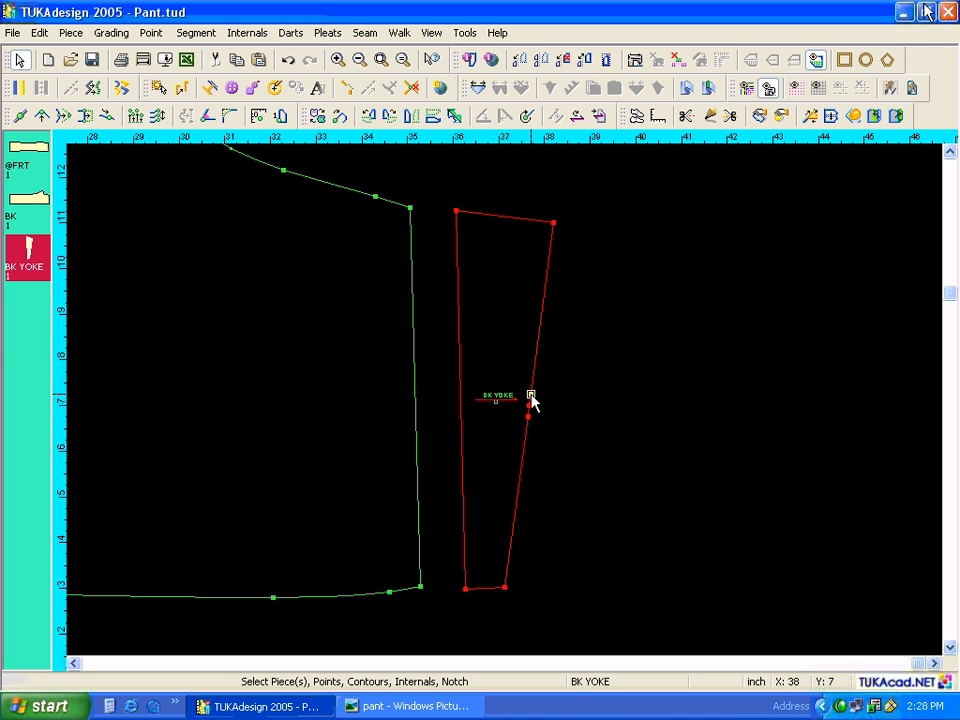
pyautogui.click(529, 405)
pyautogui.click(528, 417)
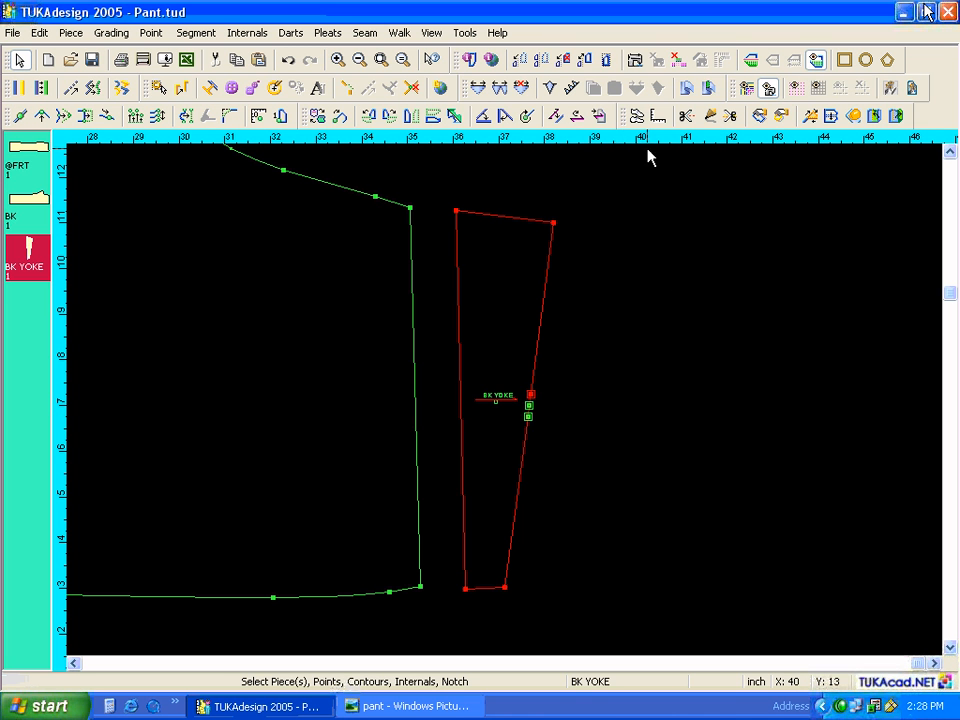
pyautogui.click(566, 90)
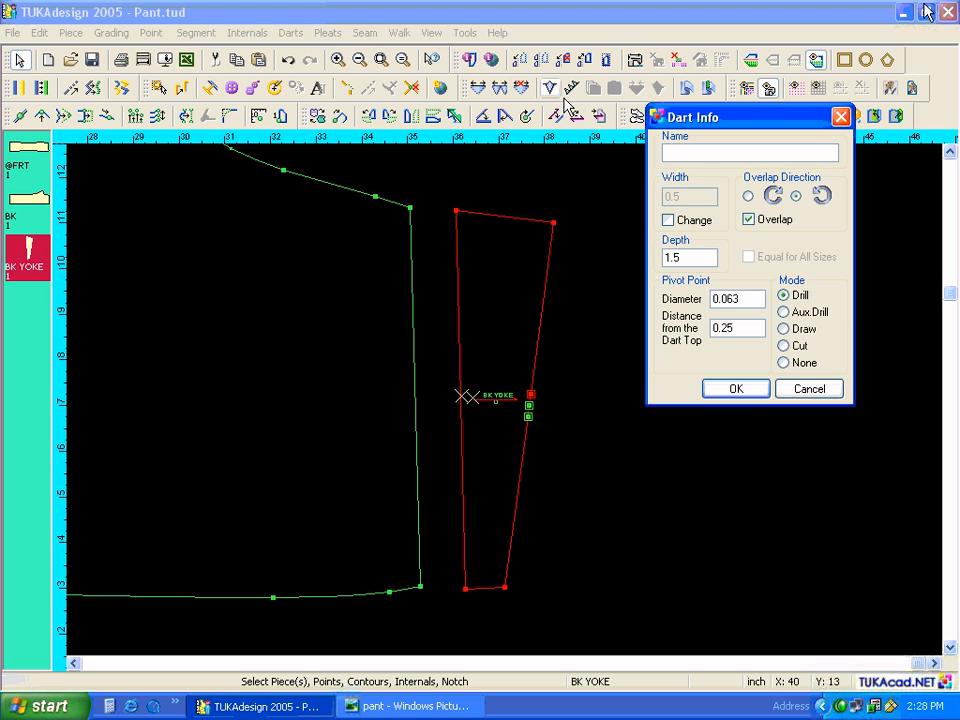
pyautogui.click(744, 395)
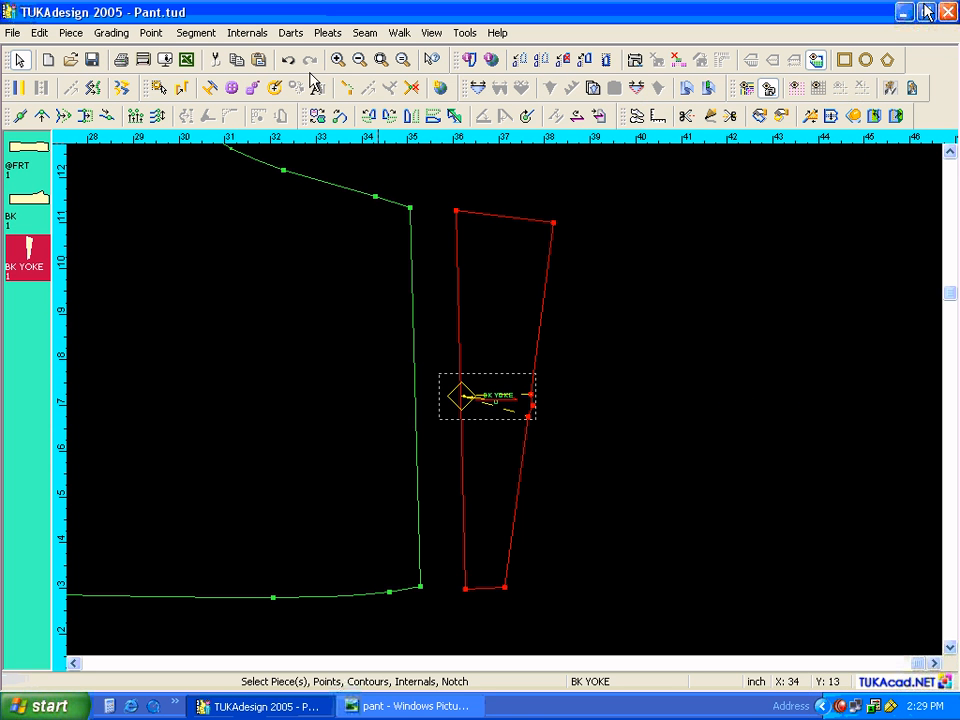
pyautogui.click(290, 32)
pyautogui.click(312, 130)
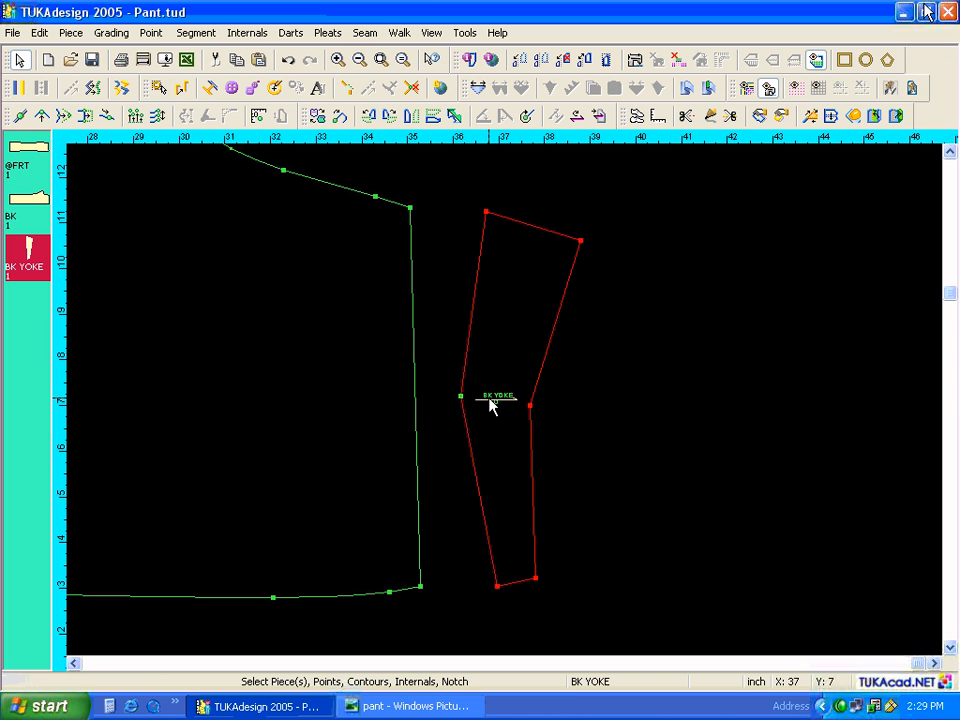
# Turn the middle points on the yoke's waist edge and lower edge into curve points.
pyautogui.click(530, 408)
pyautogui.press('Return')
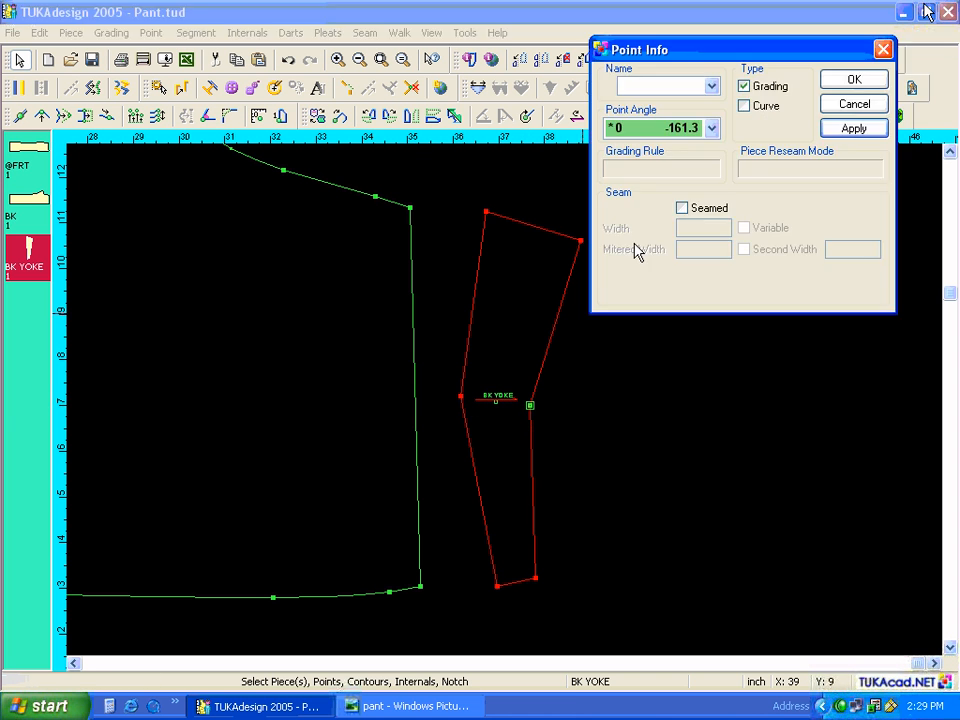
pyautogui.click(747, 109)
pyautogui.click(840, 130)
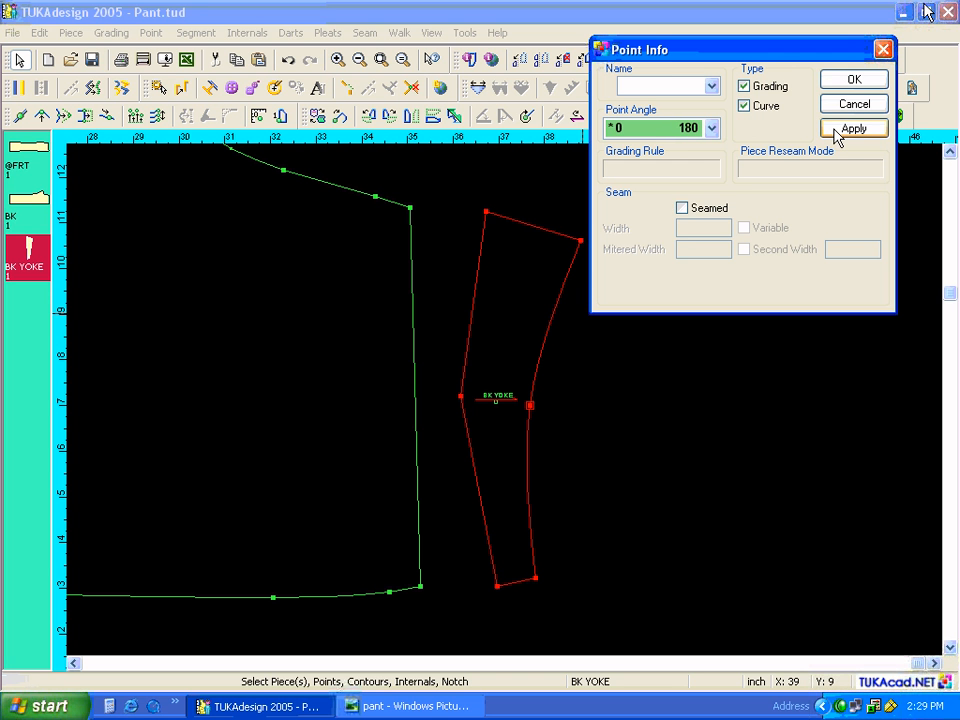
pyautogui.click(461, 397)
pyautogui.click(758, 108)
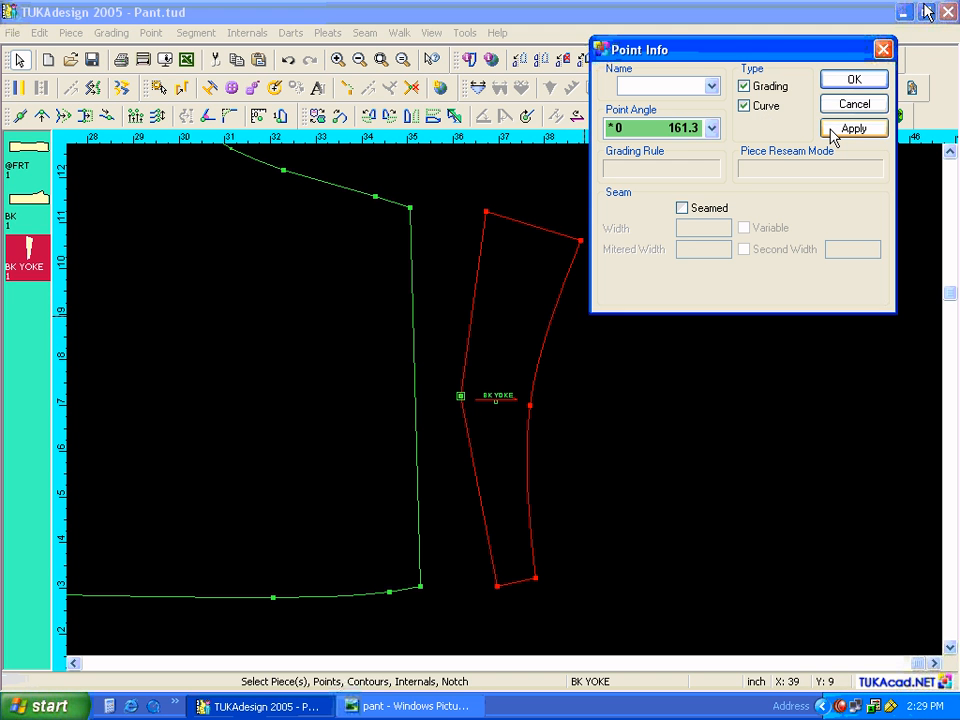
pyautogui.click(832, 130)
pyautogui.click(854, 84)
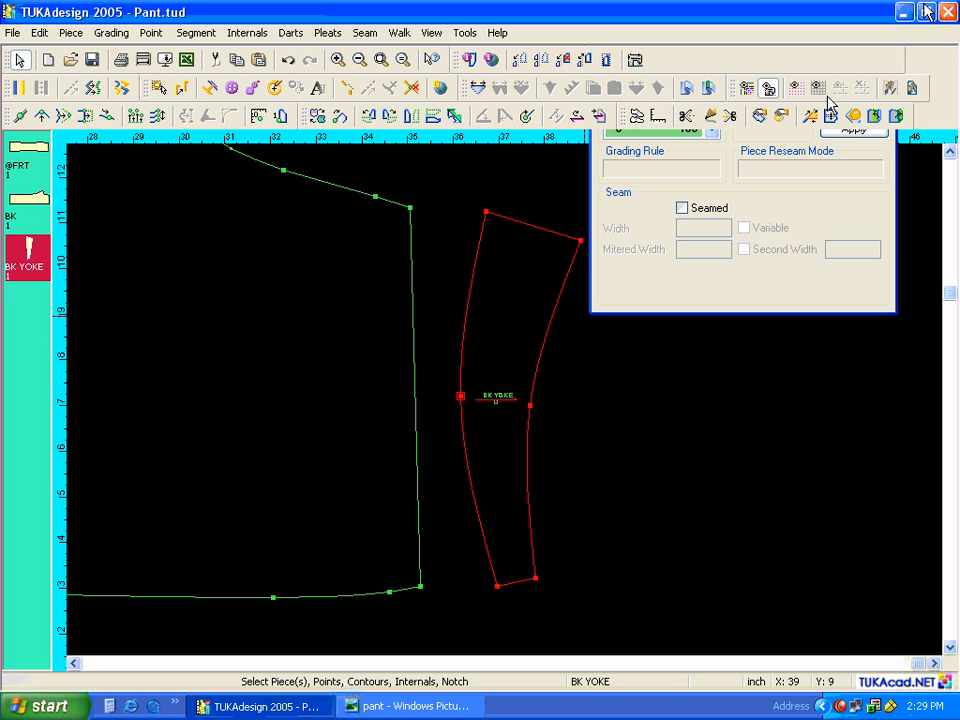
# Walk the yoke's lower edge along the back piece's yoke seam, starting from the center back corner.
pyautogui.press('F5')
pyautogui.click(600, 338)
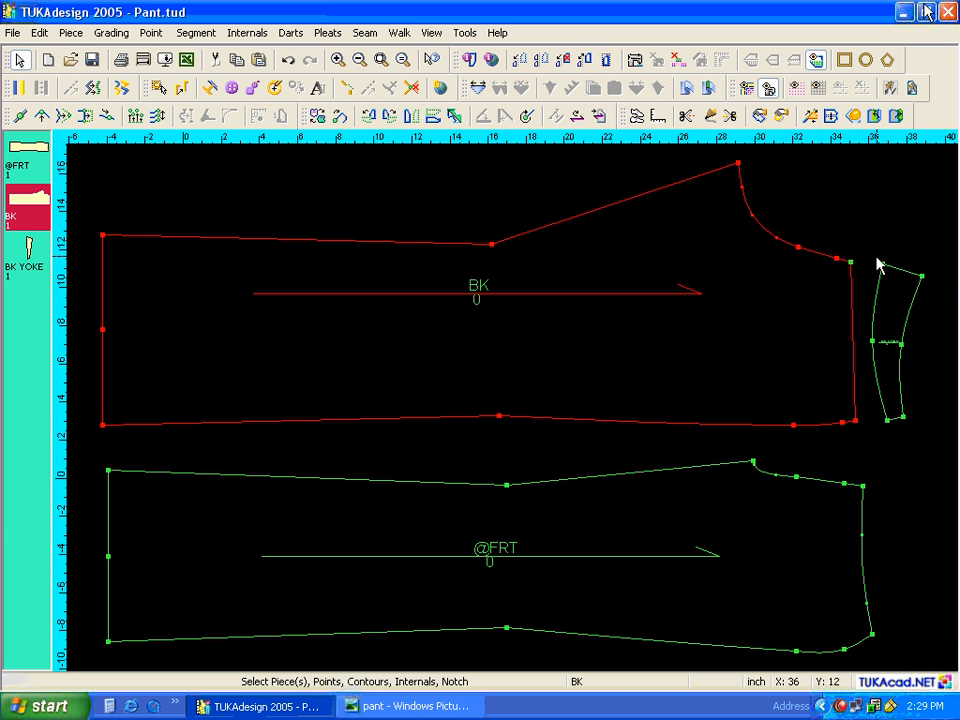
pyautogui.click(640, 117)
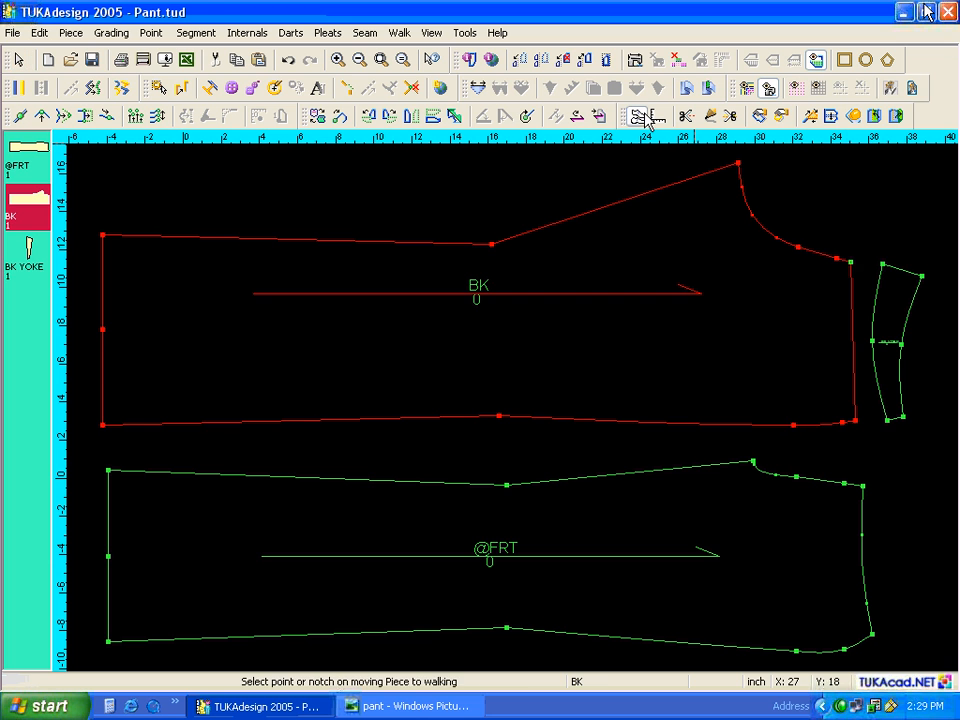
pyautogui.click(885, 270)
pyautogui.click(851, 263)
pyautogui.click(855, 295)
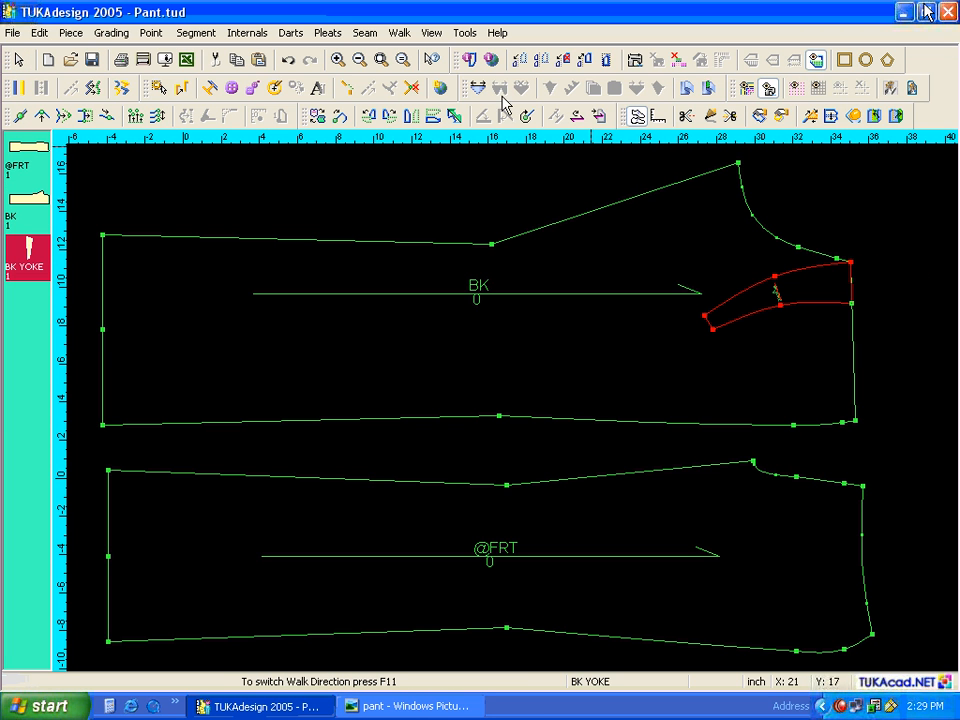
pyautogui.press('F11')
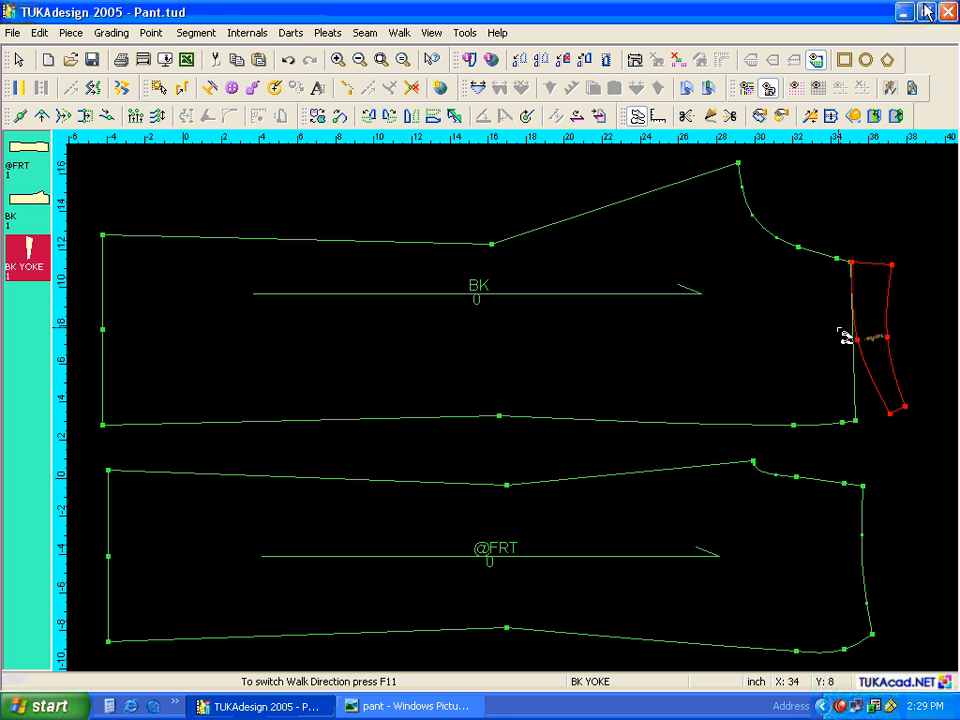
pyautogui.click(856, 331)
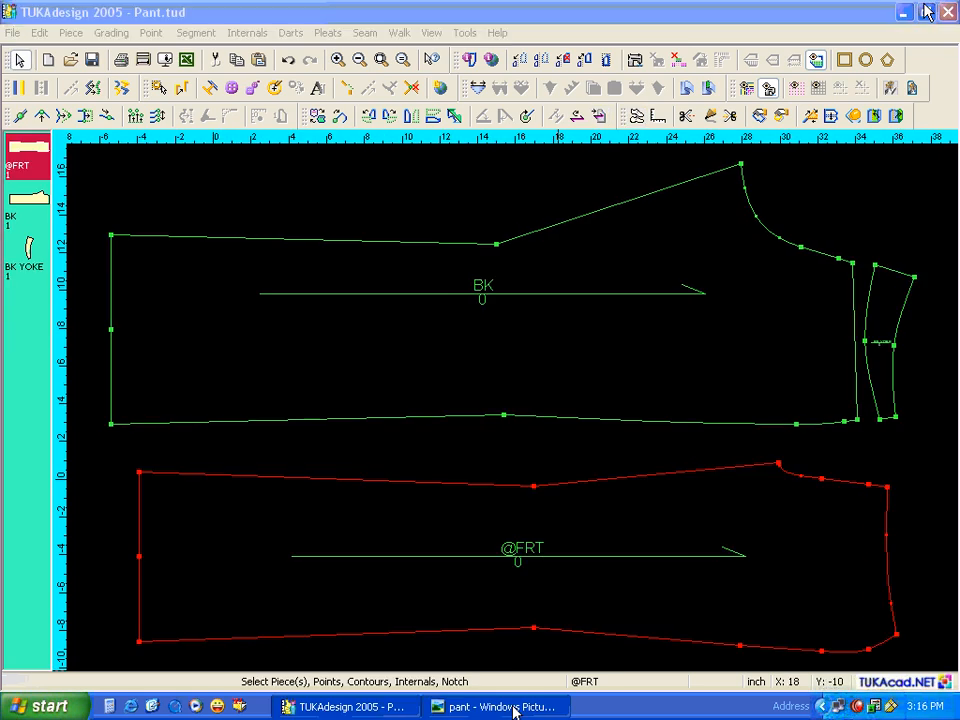
# Check the spec sheet and pant sketch, then place a vertical guide line on the front piece's side waist corner with an offset of -8.25 inches.
pyautogui.click(510, 707)
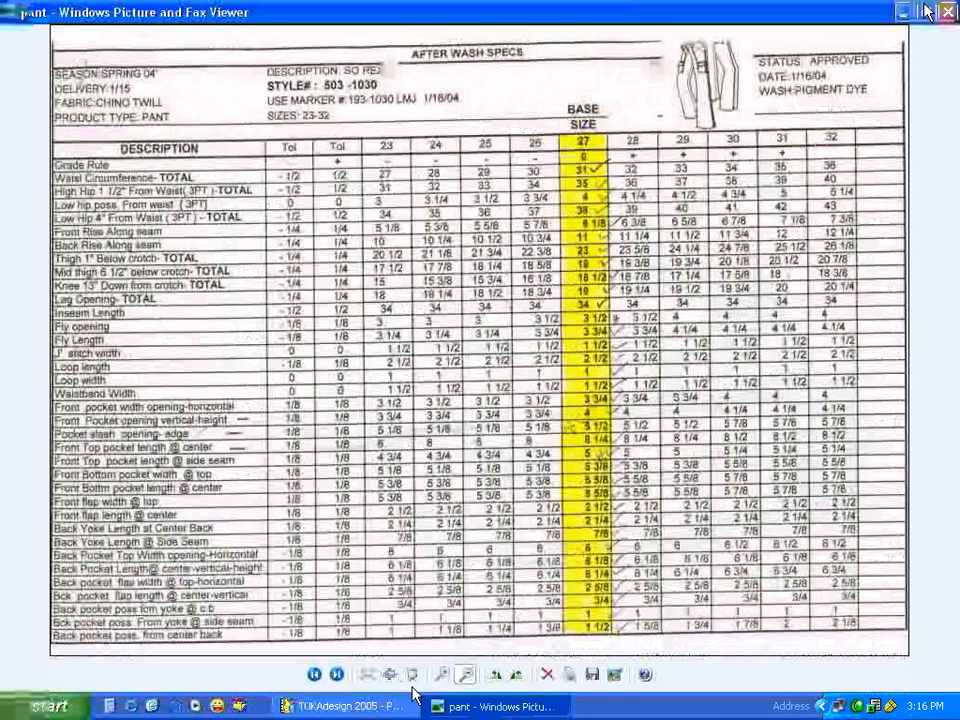
pyautogui.click(337, 674)
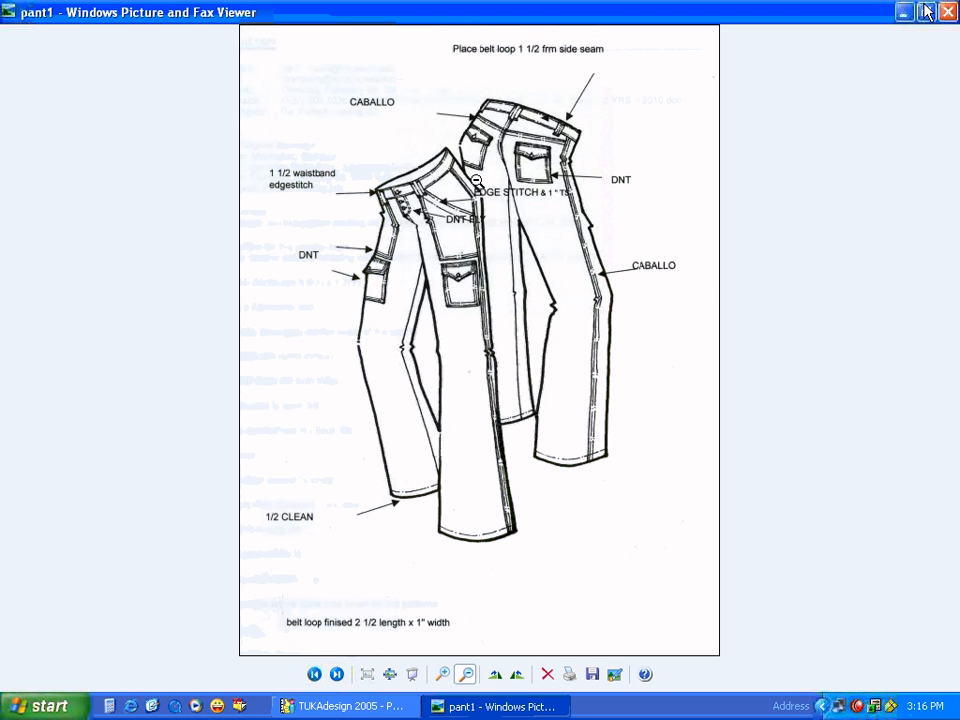
pyautogui.press('Left')
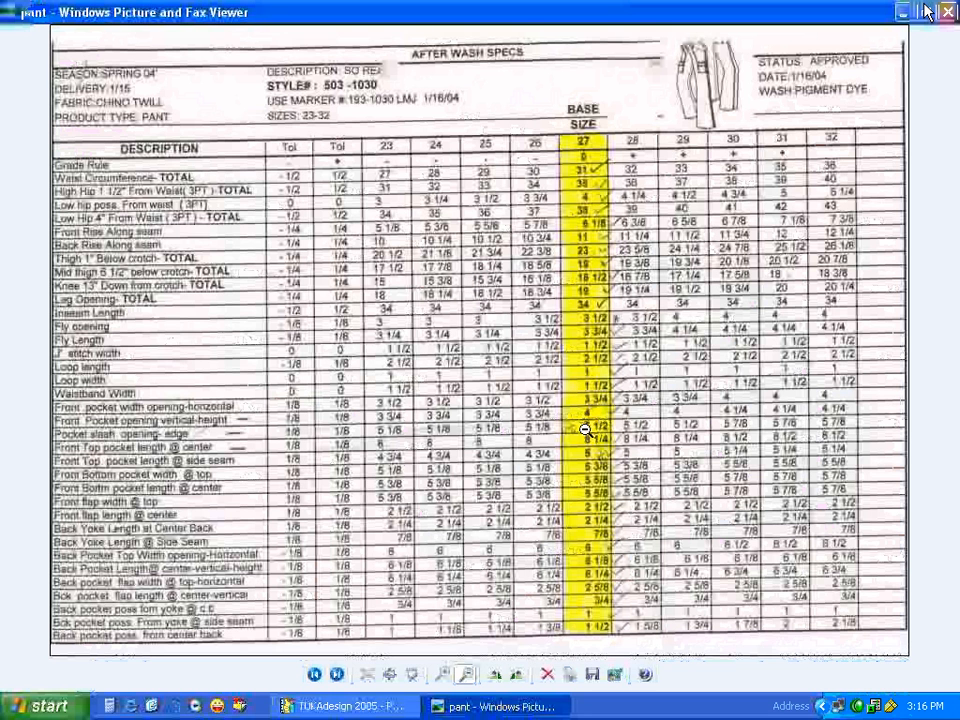
pyautogui.click(396, 710)
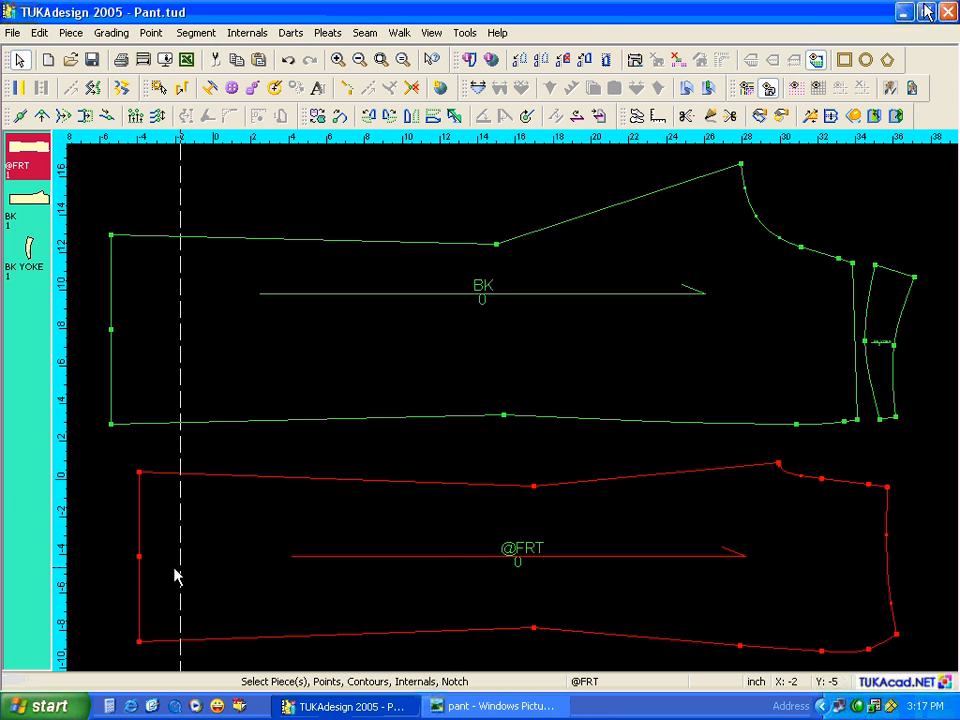
pyautogui.click(896, 632)
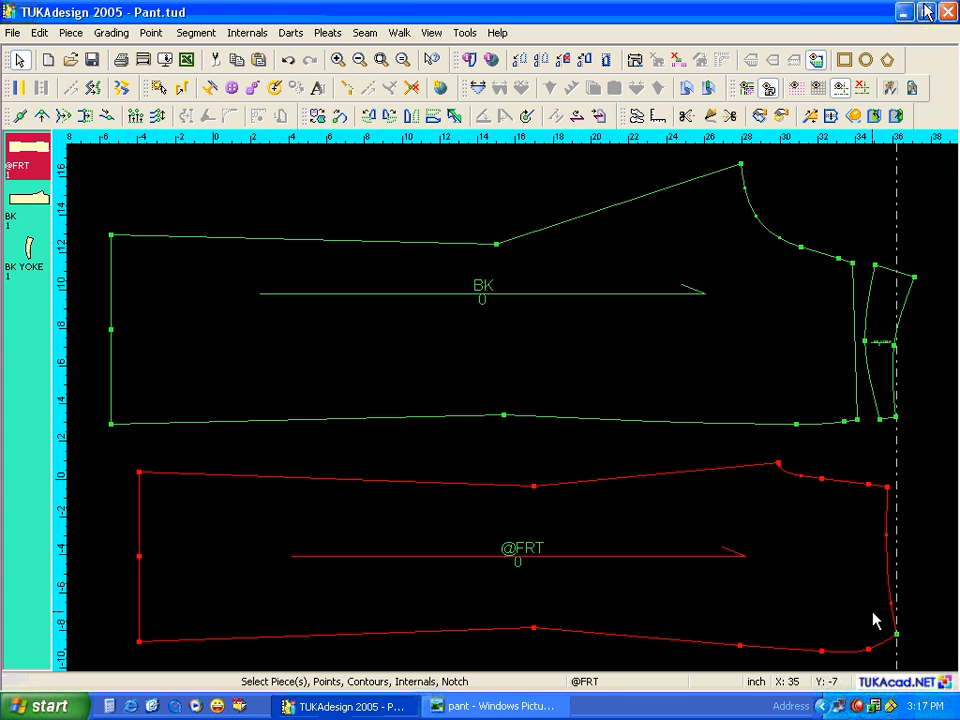
pyautogui.press('End')
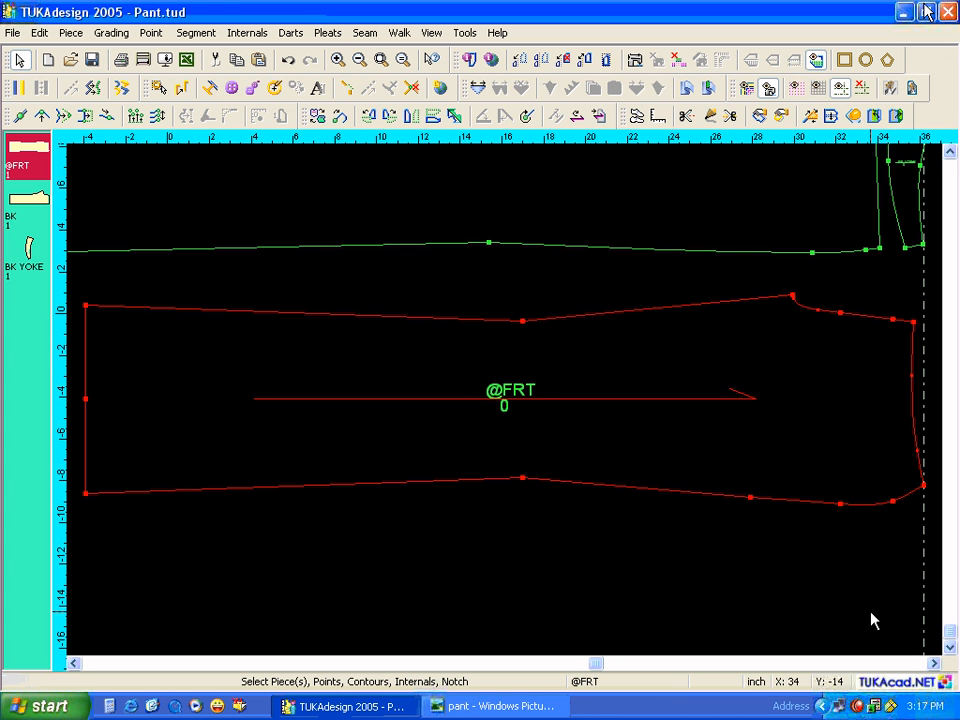
pyautogui.click(925, 572)
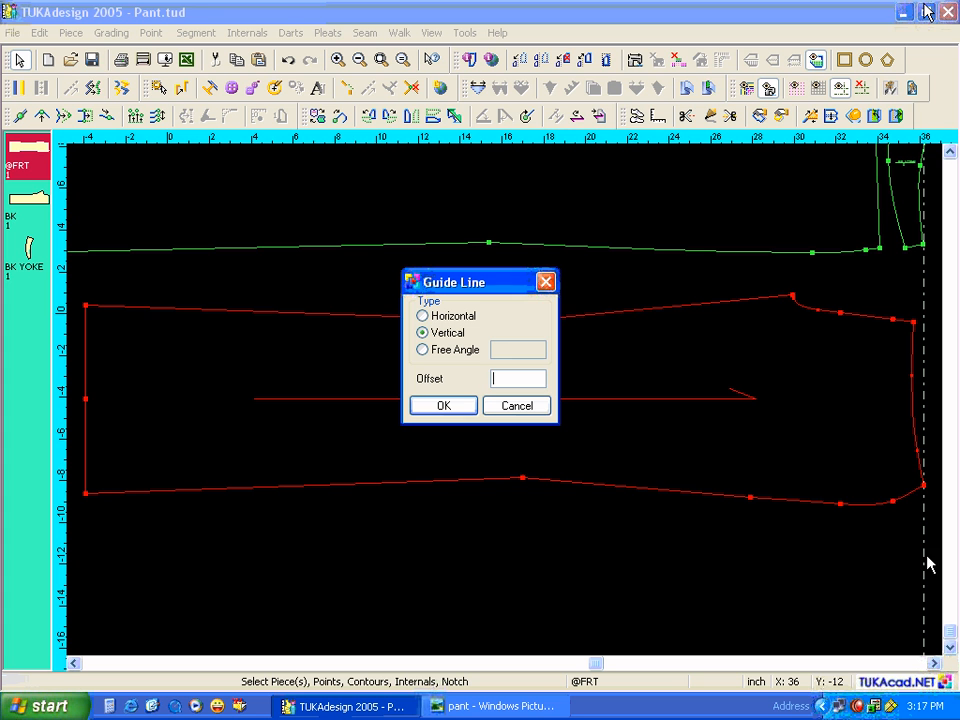
pyautogui.write('-8.25')
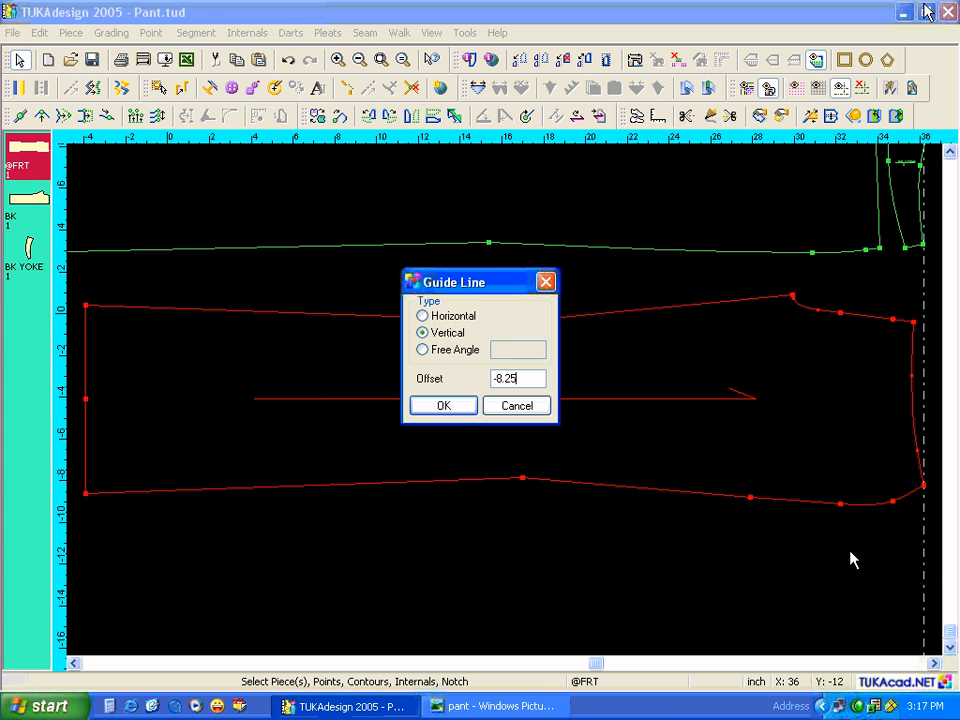
pyautogui.click(455, 408)
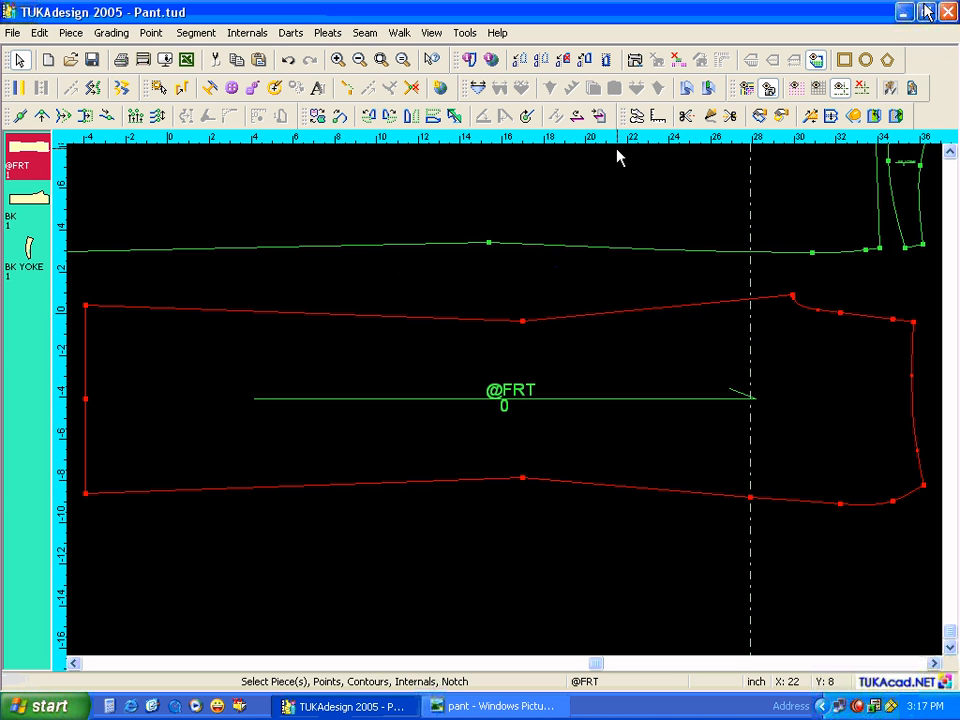
# Place a horizontal guide line through the front piece's side waist corner and offset it 5.5 inches, checking the spec sheet for the pocket measurement.
pyautogui.moveTo(620, 140); pyautogui.dragTo(909, 491)
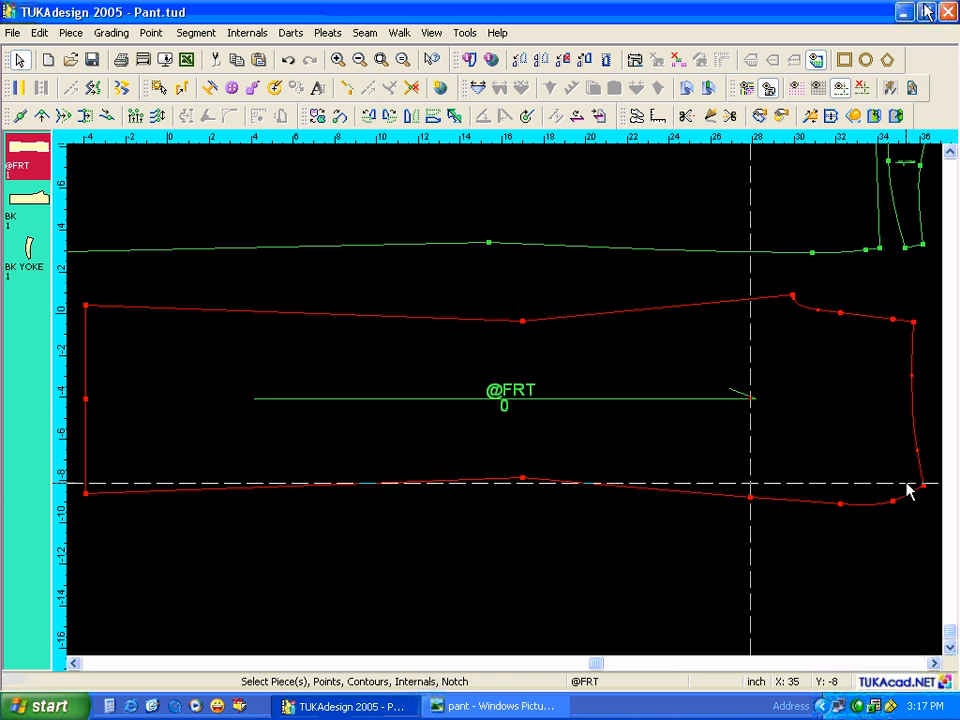
pyautogui.click(497, 705)
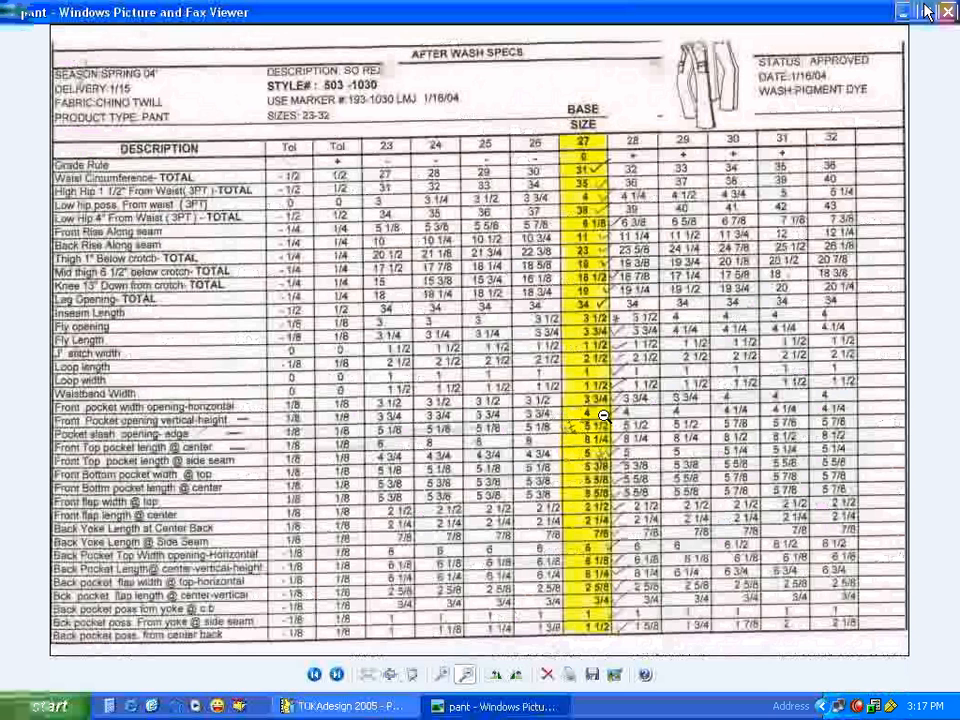
pyautogui.click(386, 707)
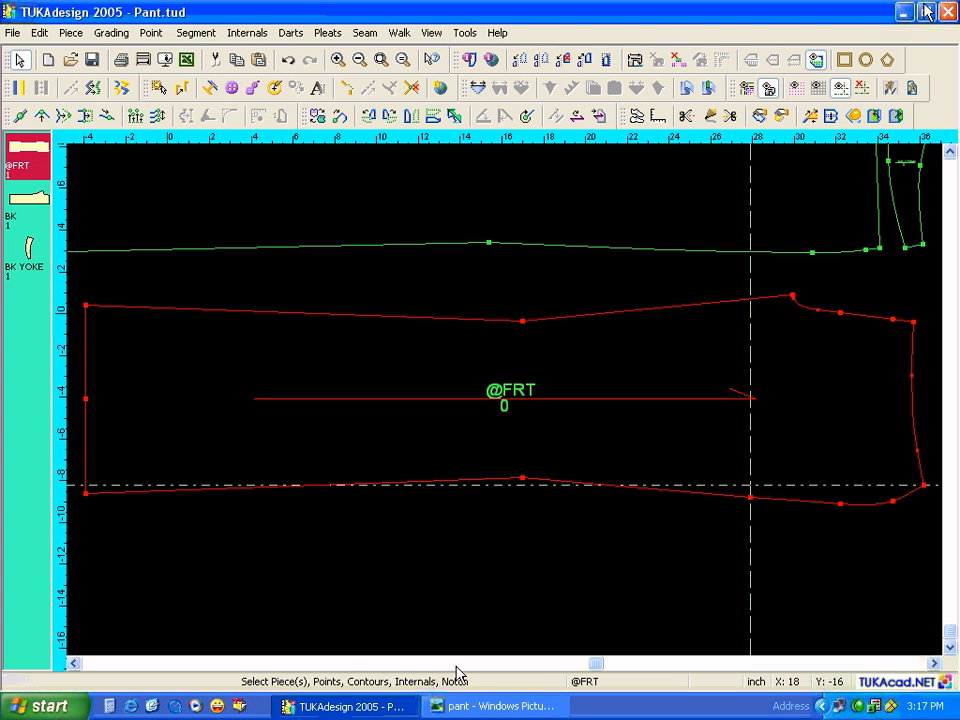
pyautogui.doubleClick(786, 486)
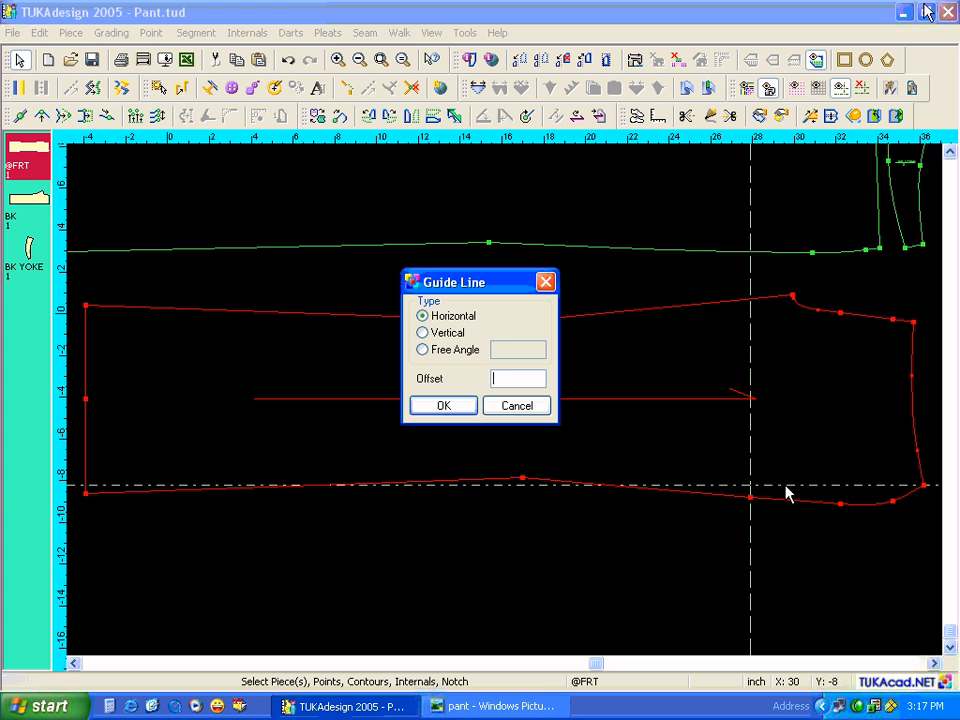
pyautogui.write('5.5')
pyautogui.press('Return')
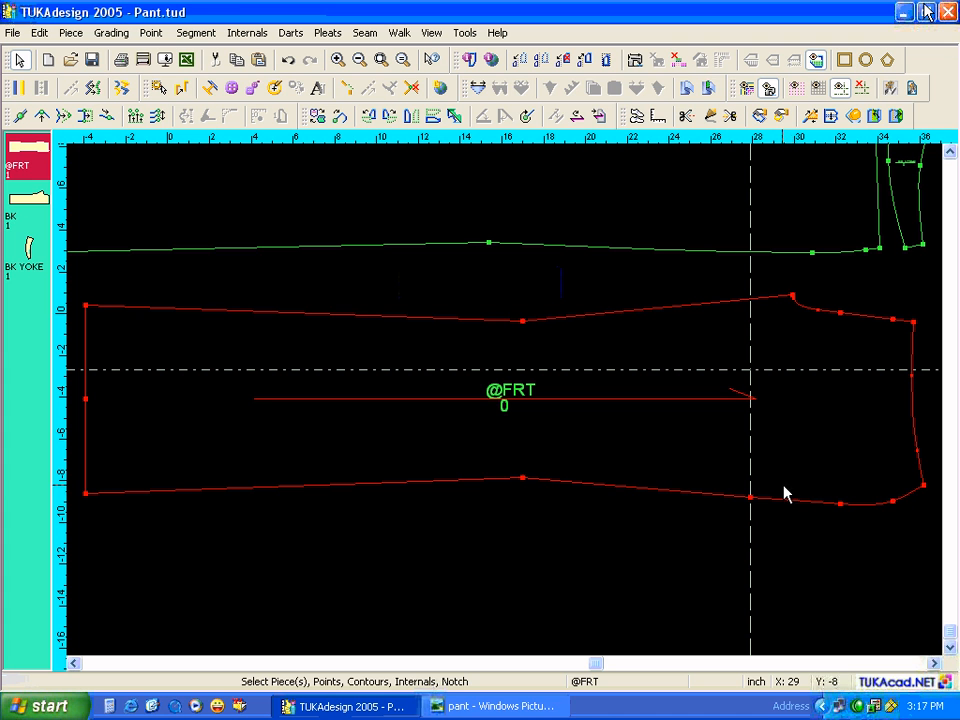
# Look up the front pocket opening width in the spec sheet and place another horizontal guide line 3.75 inches from the side waist corner.
pyautogui.click(497, 706)
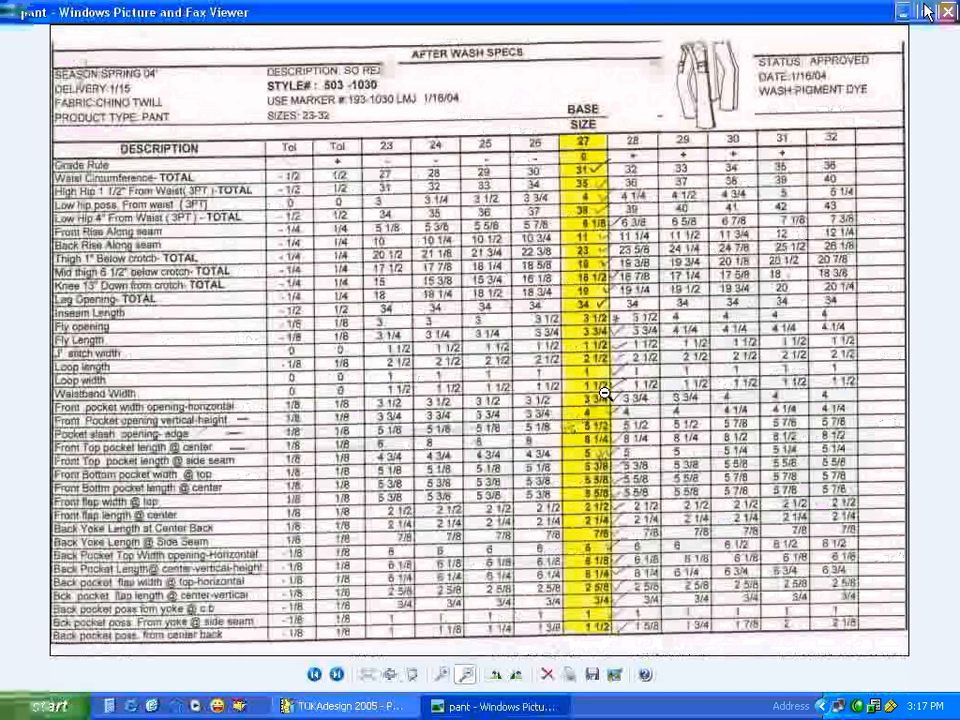
pyautogui.click(385, 707)
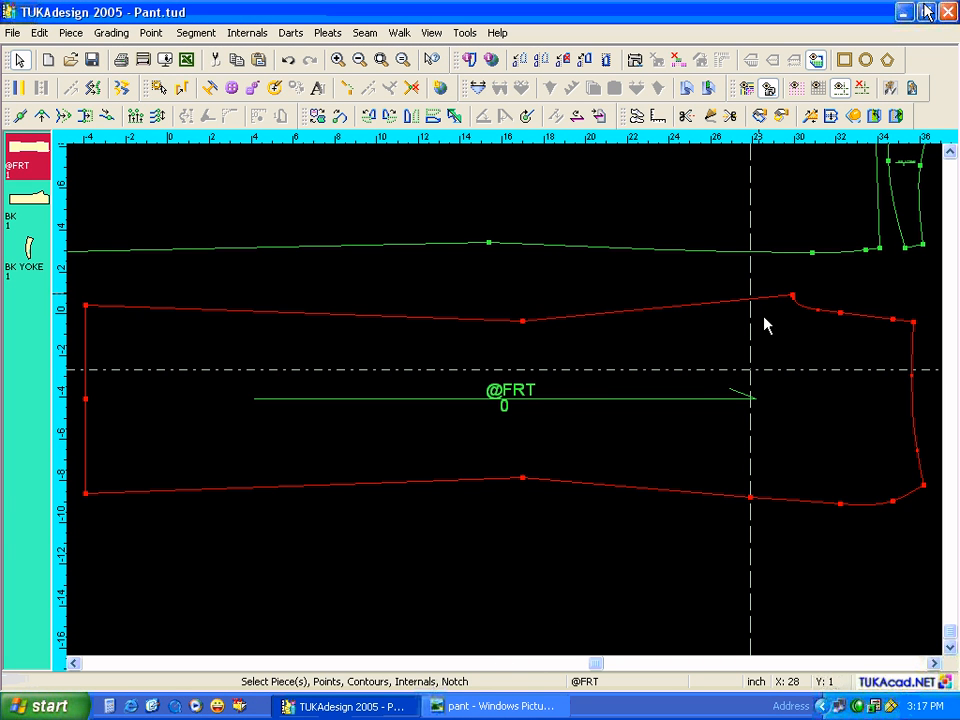
pyautogui.click(898, 494)
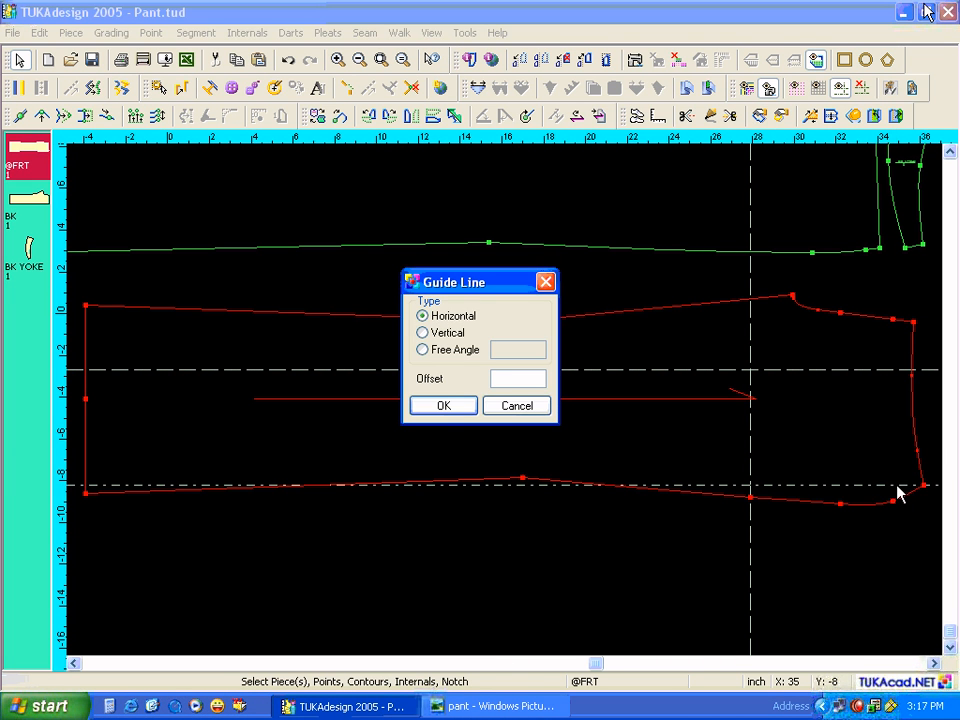
pyautogui.write('3.75')
pyautogui.click(471, 410)
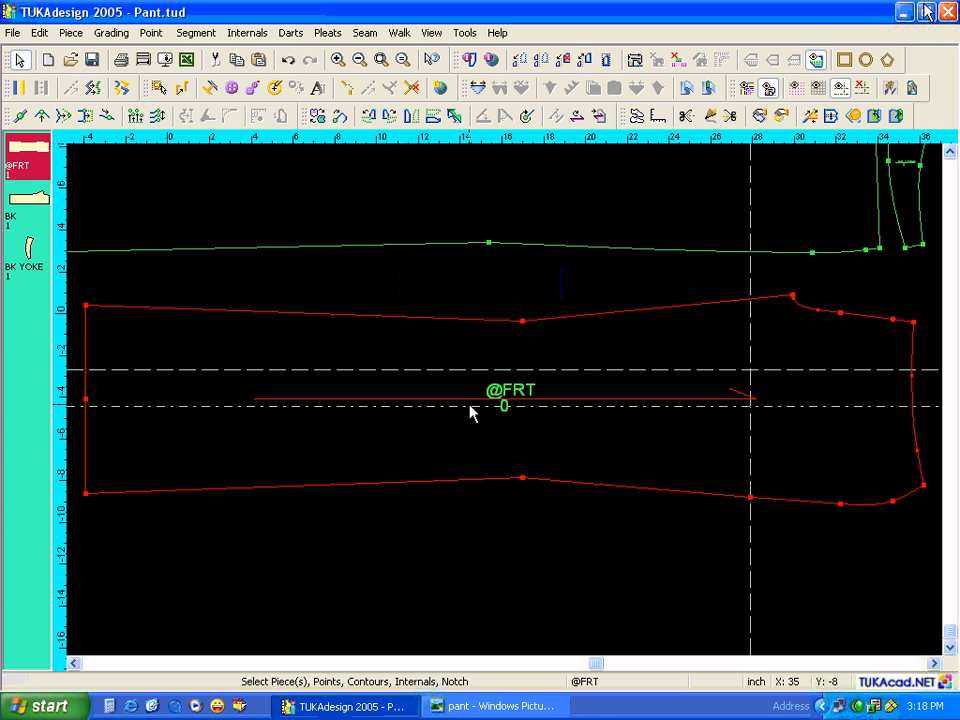
# Consult the spec sheet again and place a second vertical guide line with an offset of -5 inches from the side waist corner.
pyautogui.click(476, 707)
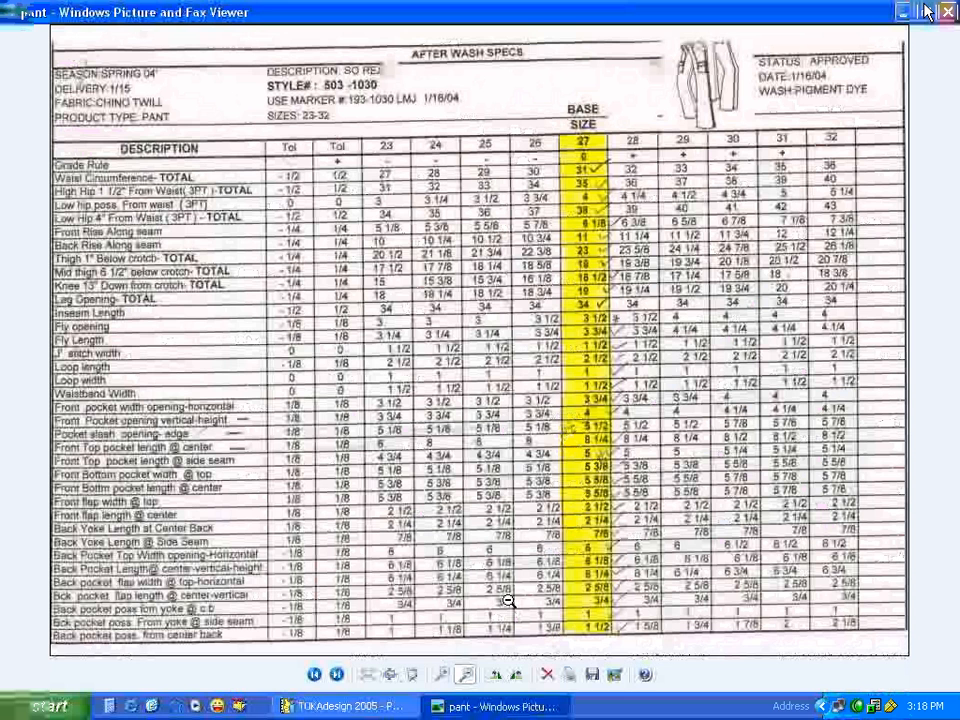
pyautogui.click(382, 706)
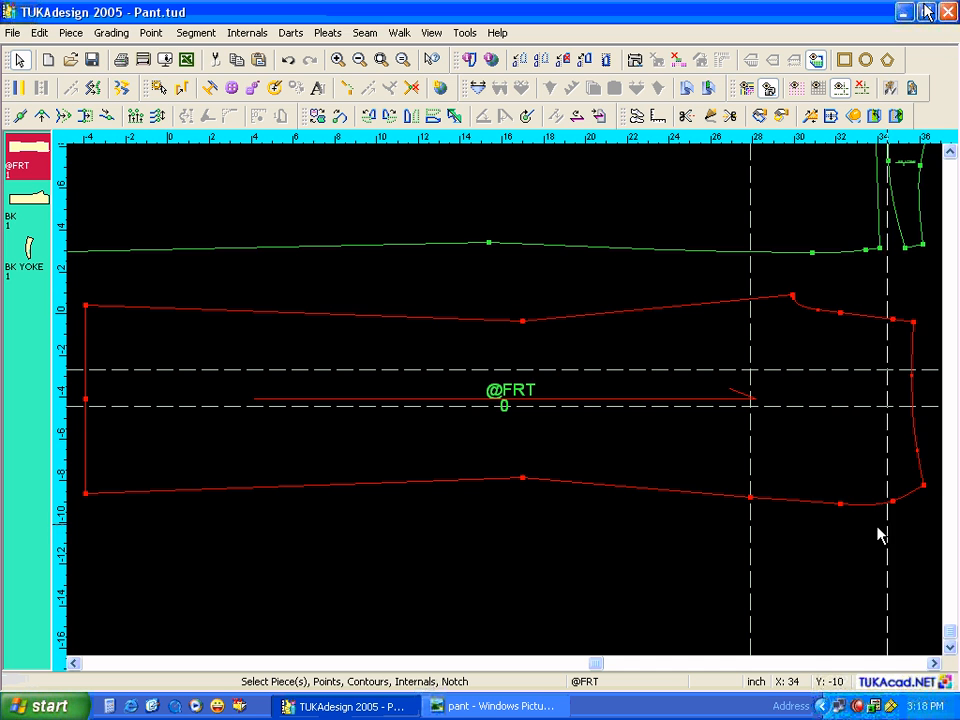
pyautogui.click(928, 483)
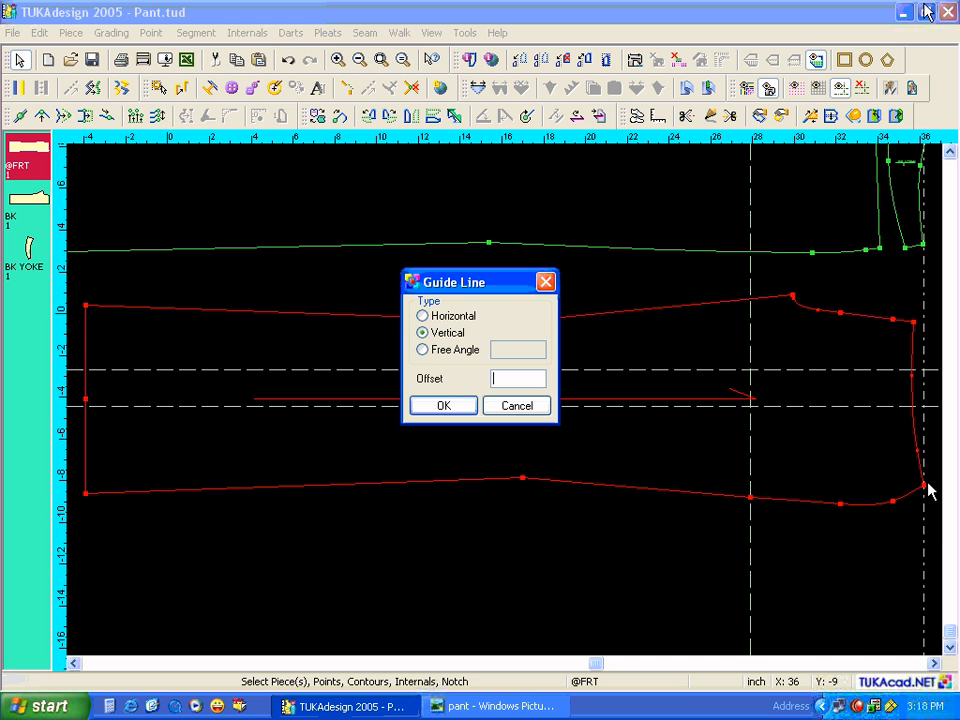
pyautogui.write('-')
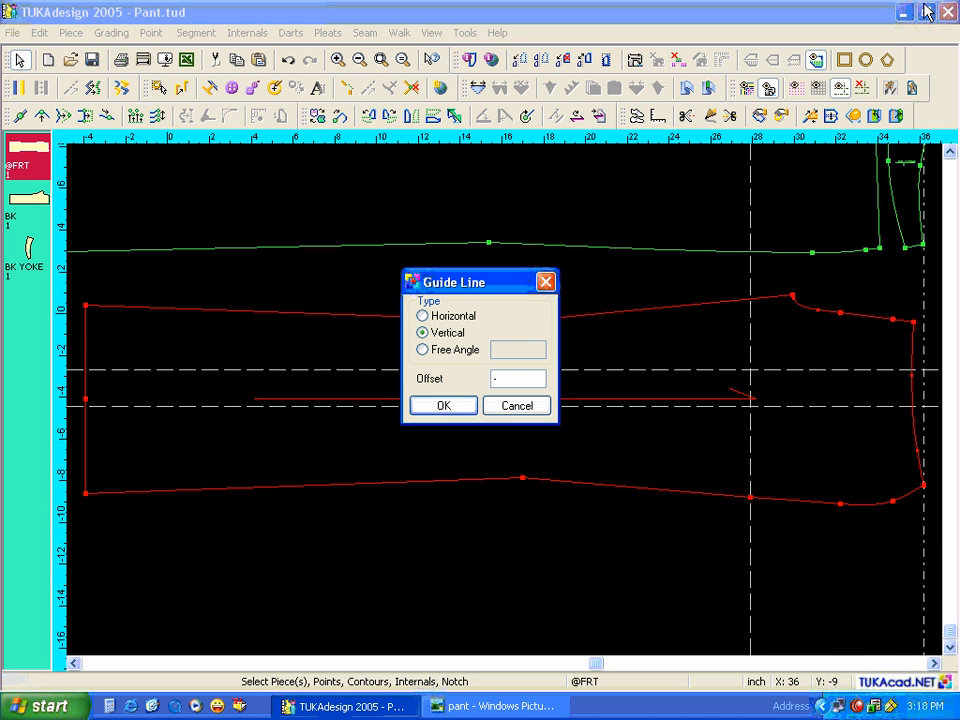
pyautogui.write('5')
pyautogui.click(457, 406)
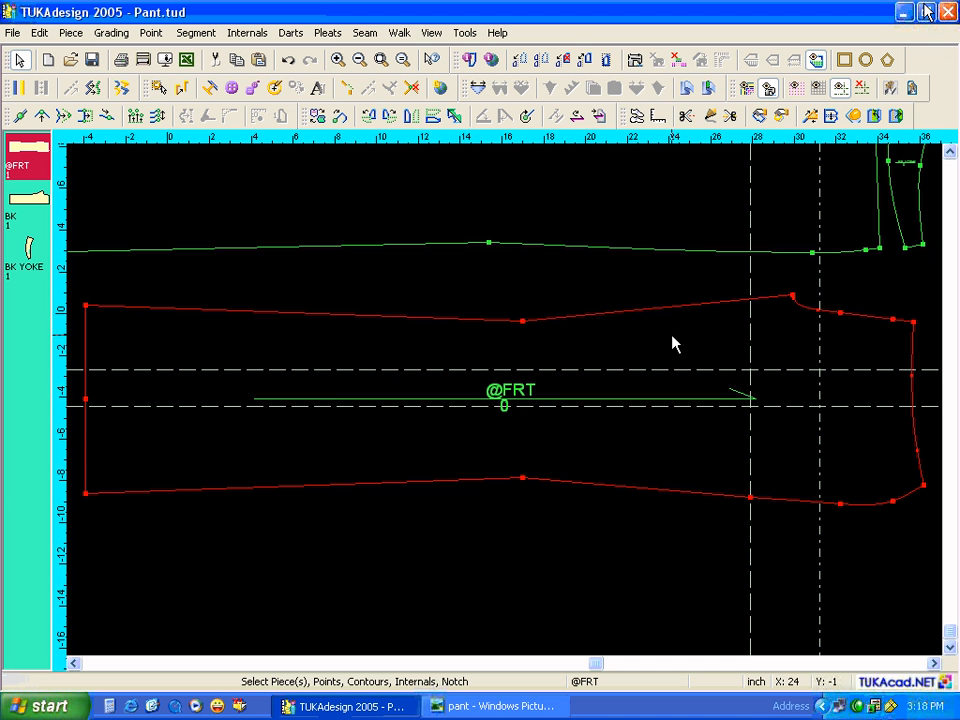
# Draft an internal pocket line from the waist edge at the 5.5-inch guide to the 8.25-inch guide, adding a point on the waist contour.
pyautogui.scroll(1, 816, 401)
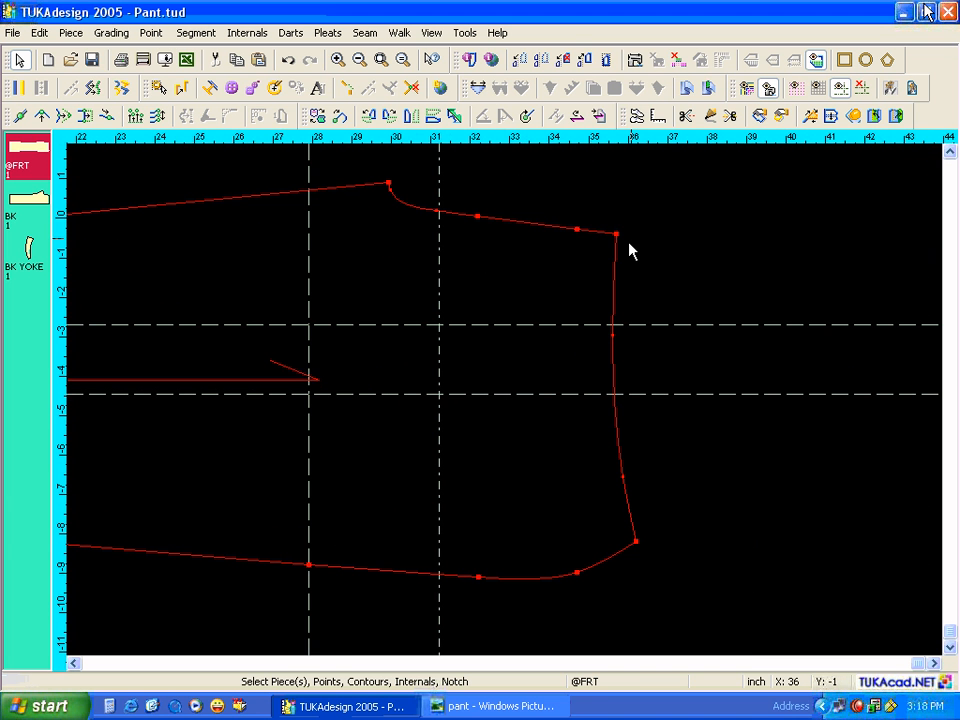
pyautogui.click(713, 117)
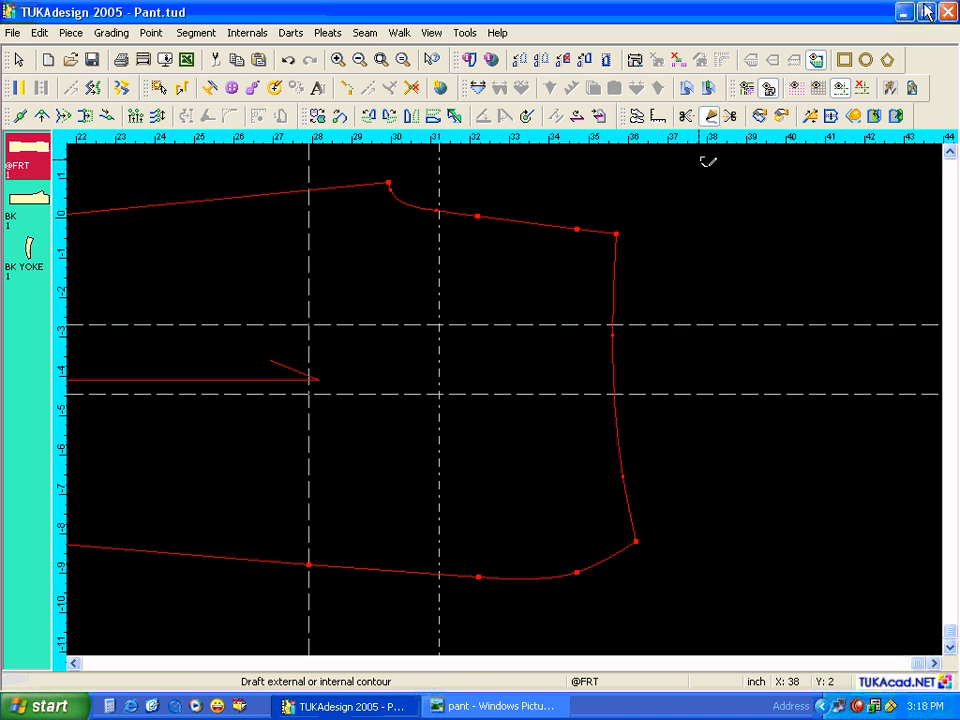
pyautogui.click(612, 327)
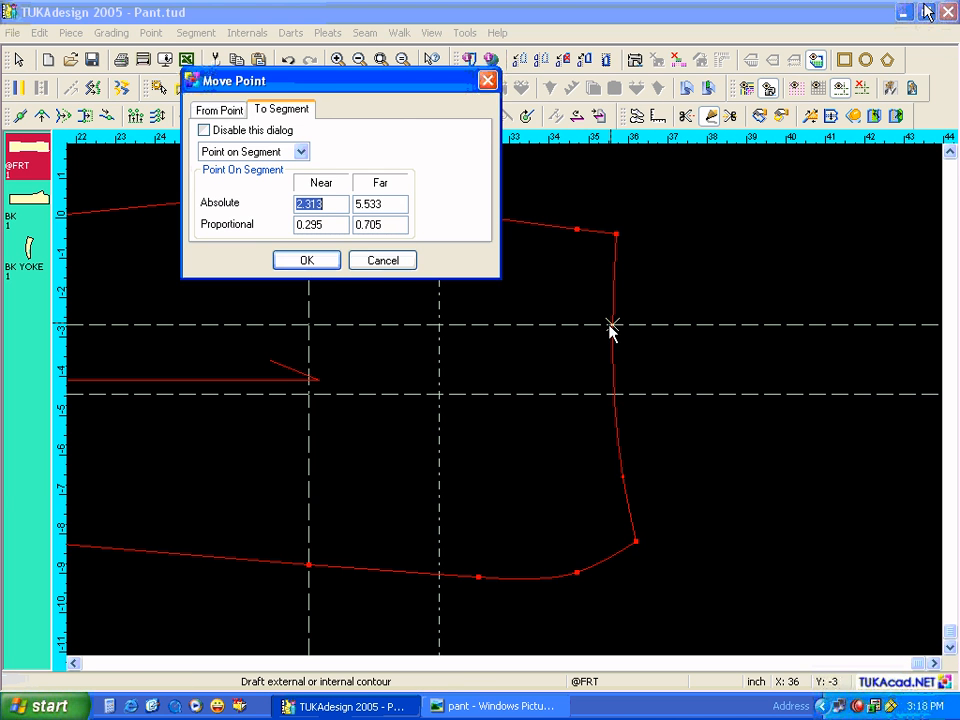
pyautogui.click(316, 263)
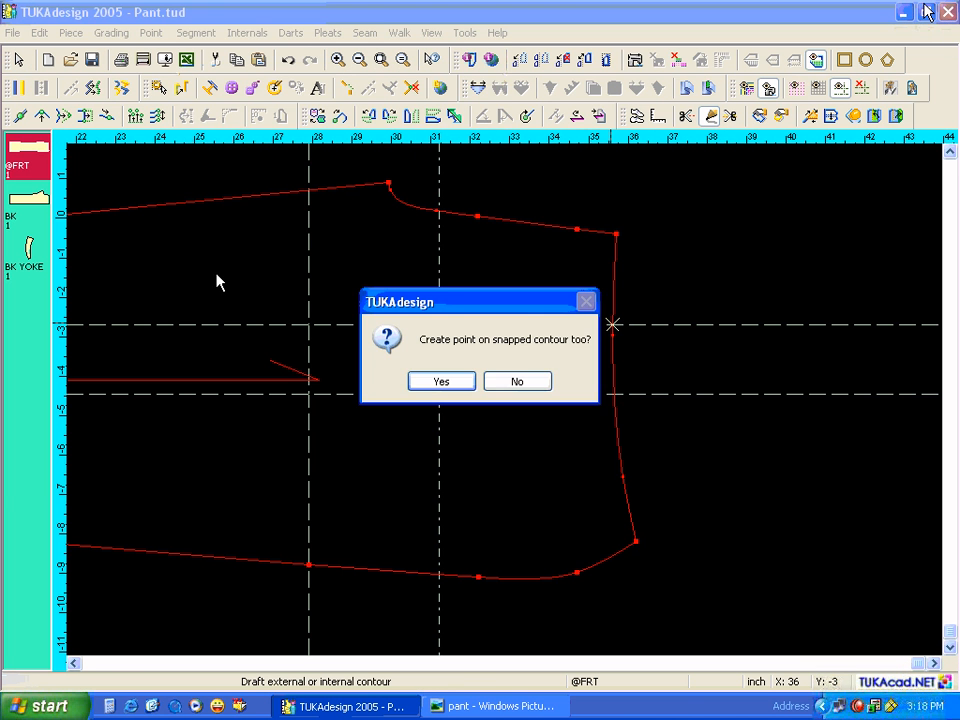
pyautogui.click(420, 380)
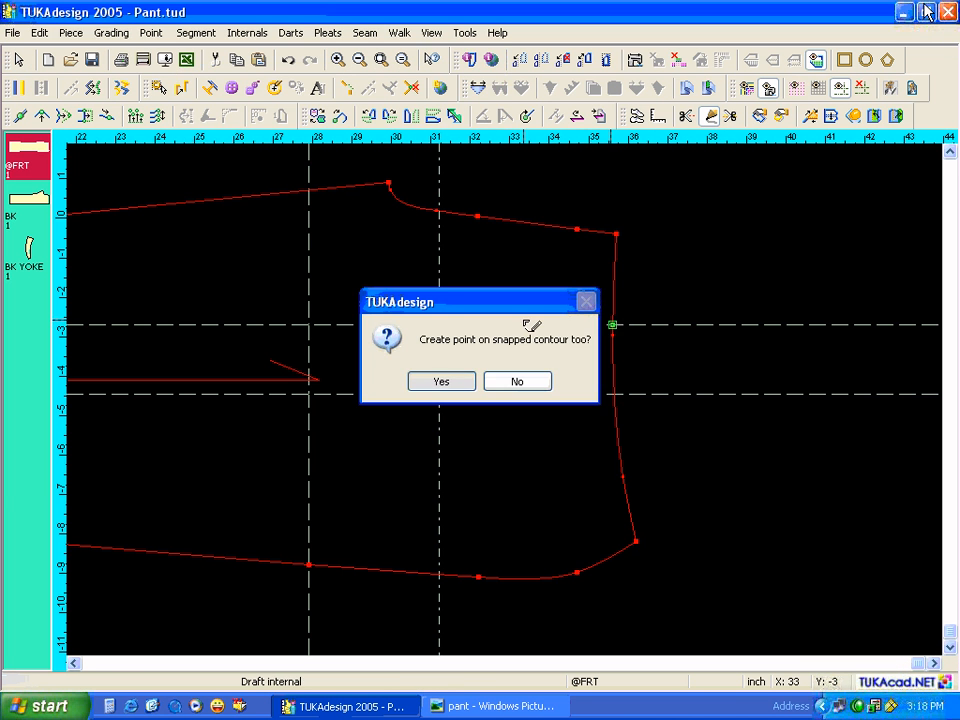
pyautogui.click(312, 328)
pyautogui.click(313, 258)
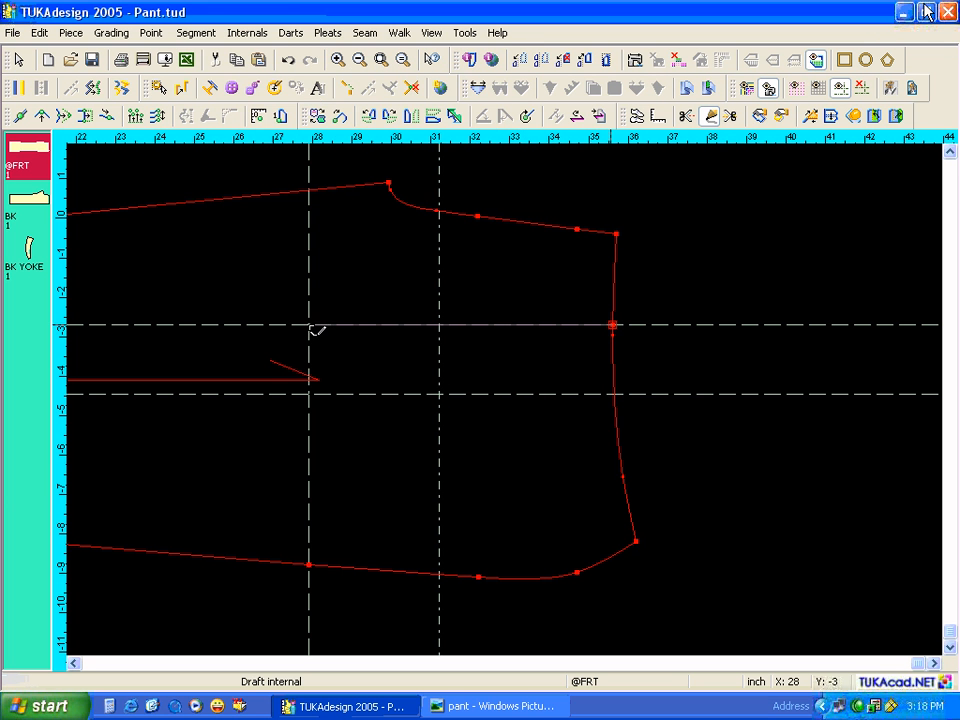
# Continue the pocket line to the side seam and along it to the 5-inch guide, without creating a point on the snapped contour.
pyautogui.click(310, 565)
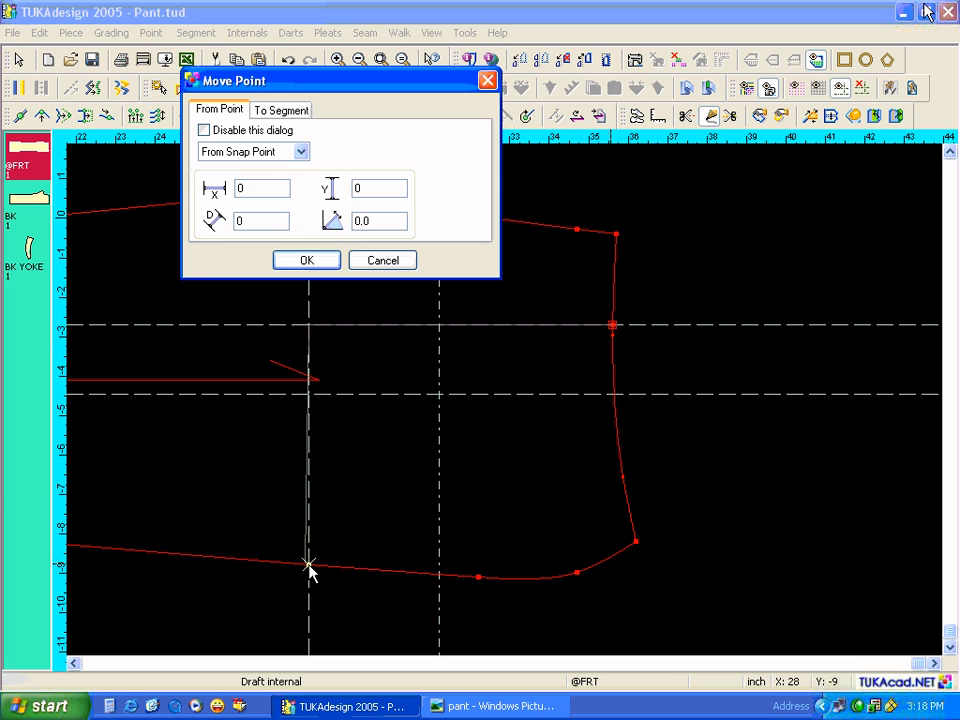
pyautogui.click(318, 262)
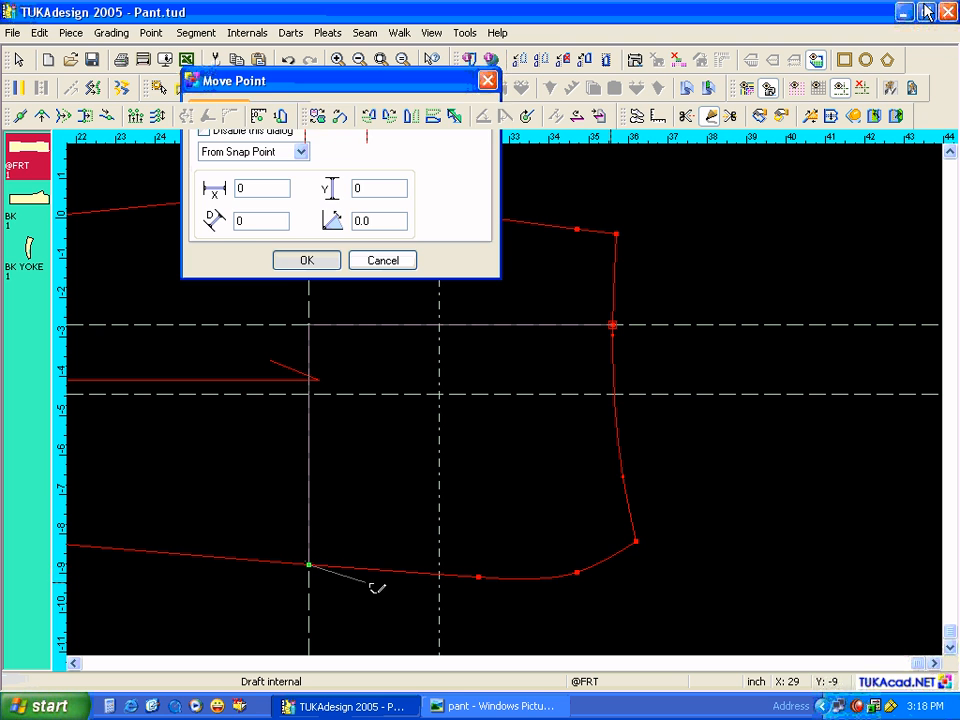
pyautogui.click(441, 577)
pyautogui.click(306, 261)
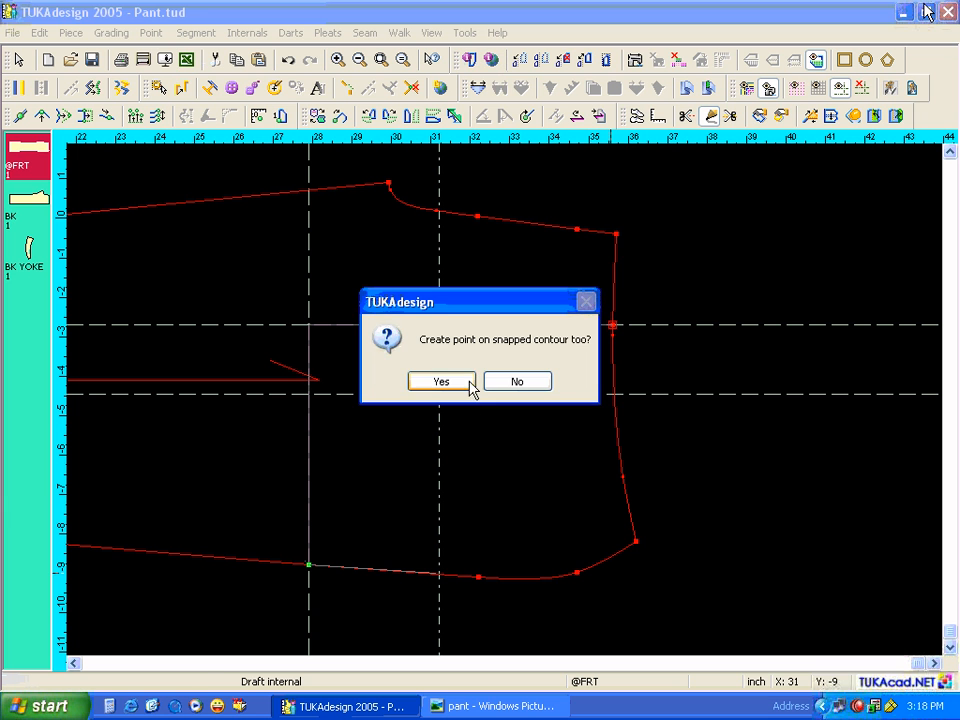
pyautogui.click(510, 386)
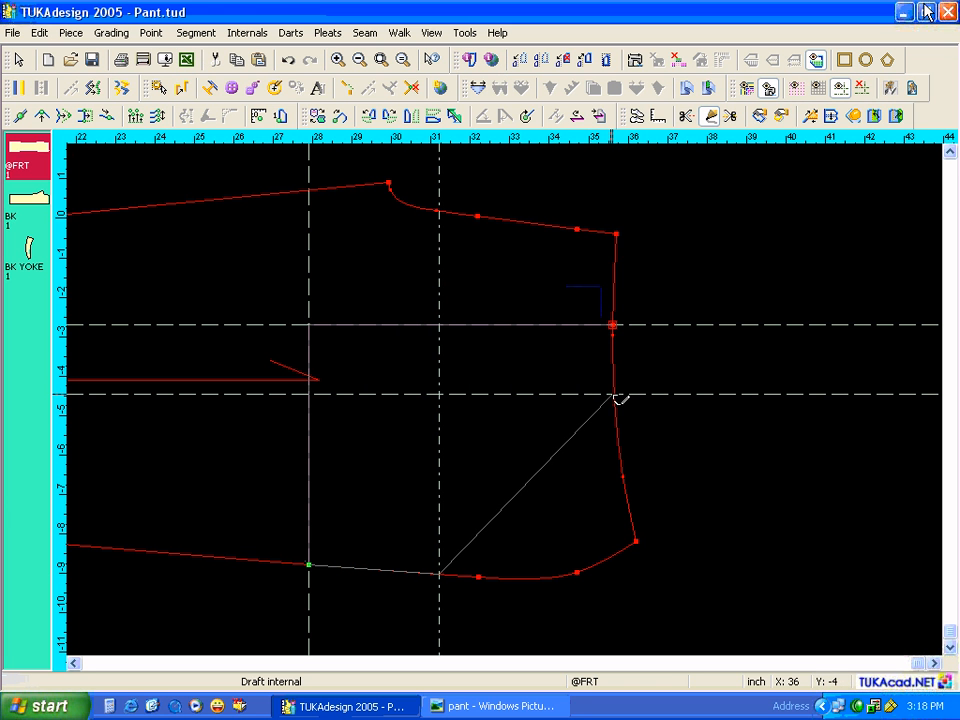
# Extend the pocket line diagonally to the waist edge at the 3.75-inch guide, creating a point on the waist contour.
pyautogui.click(615, 395)
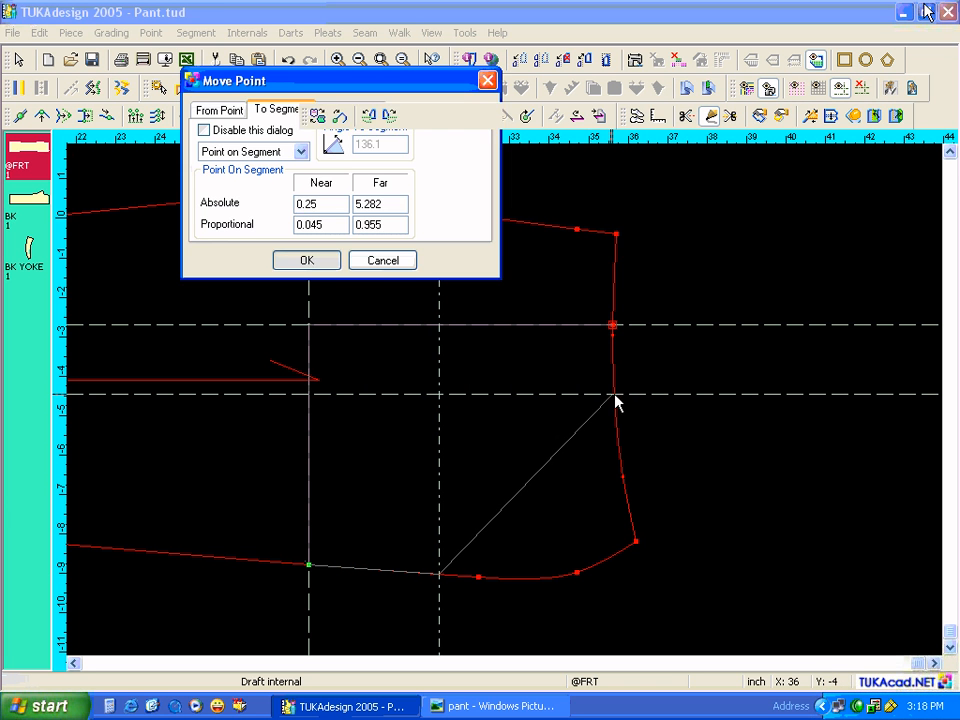
pyautogui.press('Return')
pyautogui.click(452, 386)
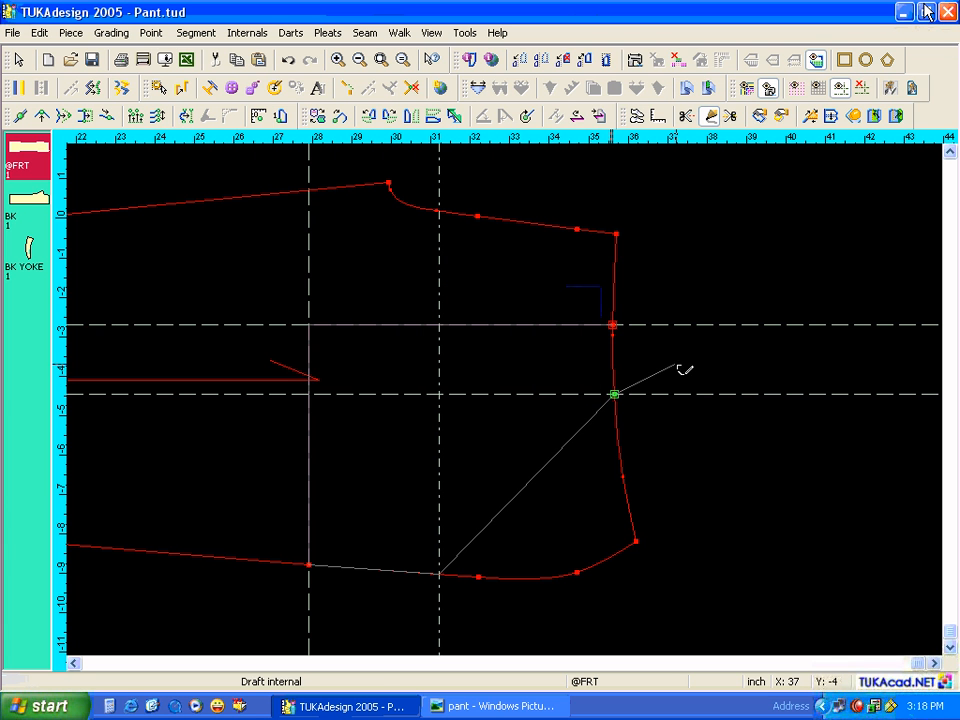
# Finish the internal pocket contour and move a point added midway on its diagonal inward, toward the pocket interior.
pyautogui.rightClick(693, 362)
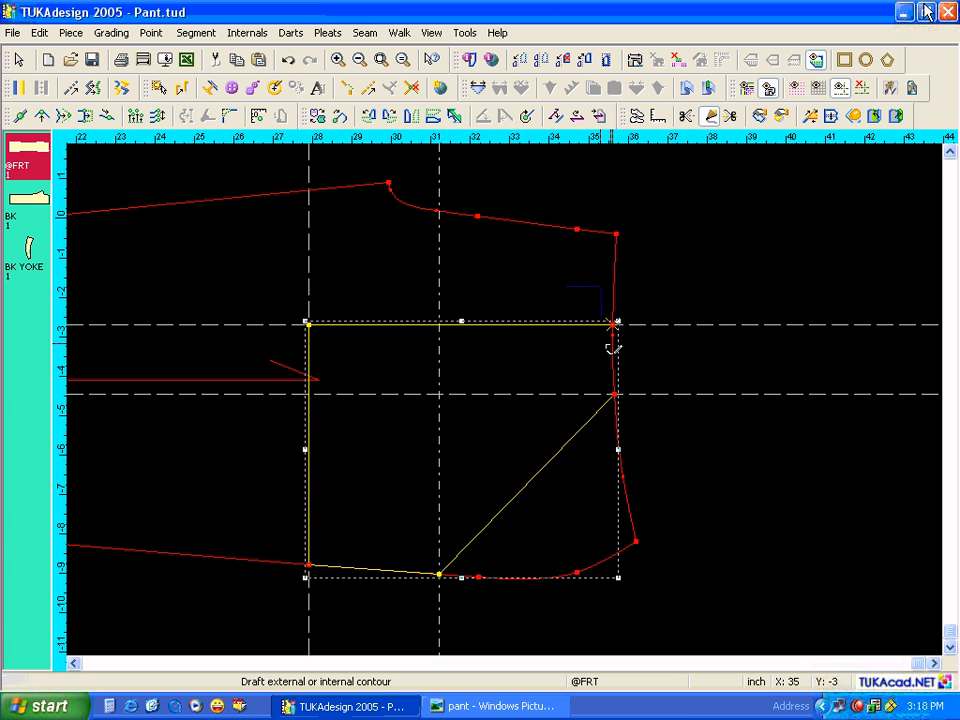
pyautogui.click(43, 117)
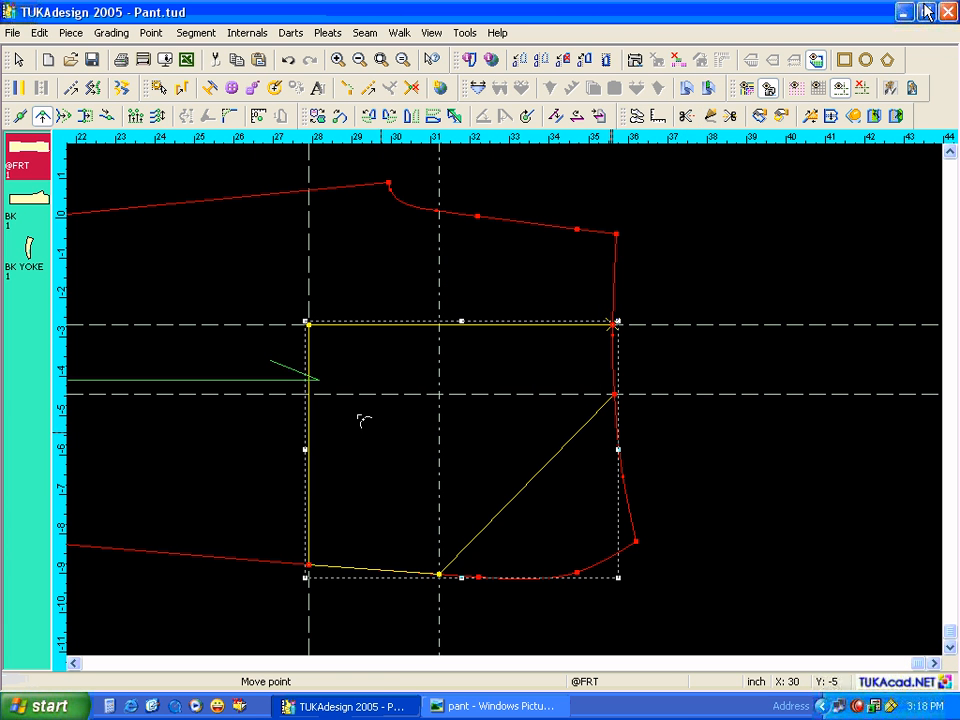
pyautogui.click(522, 486)
pyautogui.click(513, 479)
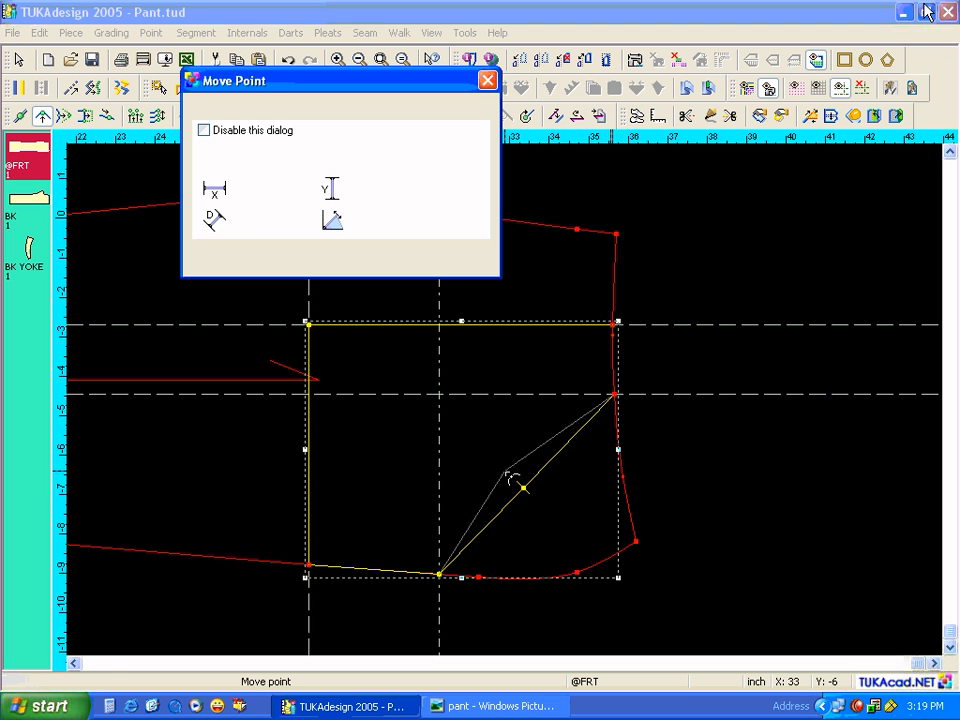
pyautogui.click(318, 263)
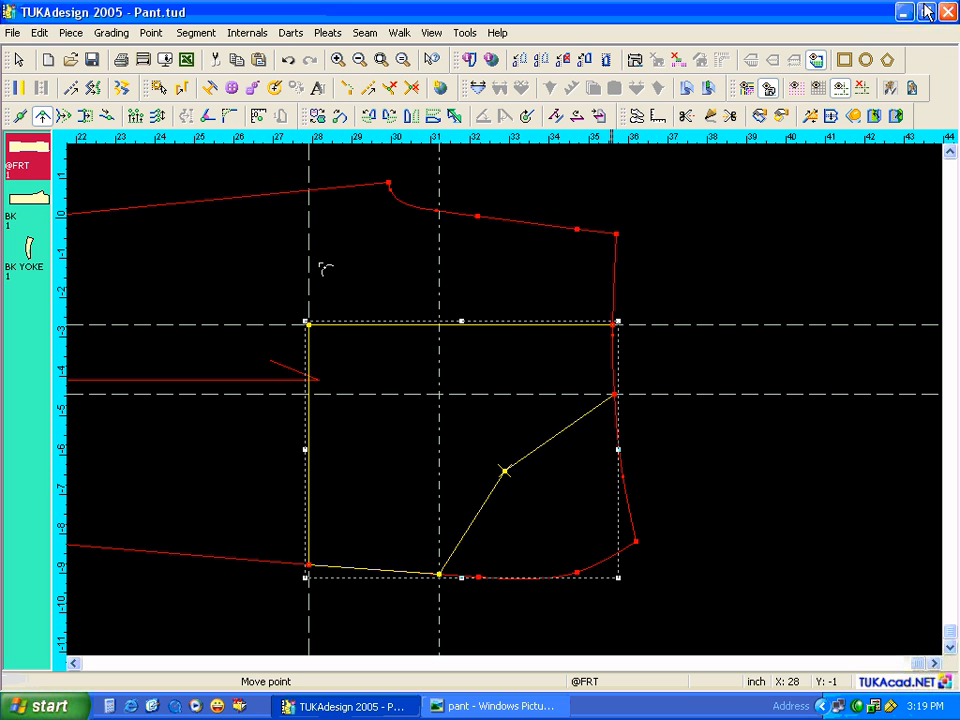
# Make the moved point a curve point to round the pocket opening, and clear all guide lines.
pyautogui.press('Return')
pyautogui.click(744, 105)
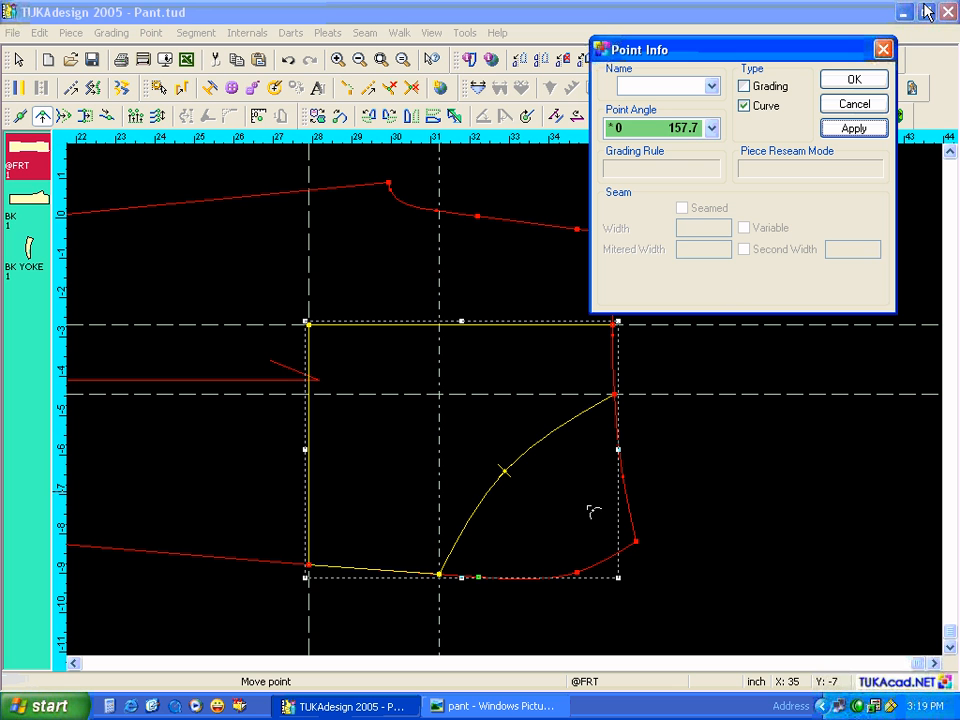
pyautogui.click(866, 103)
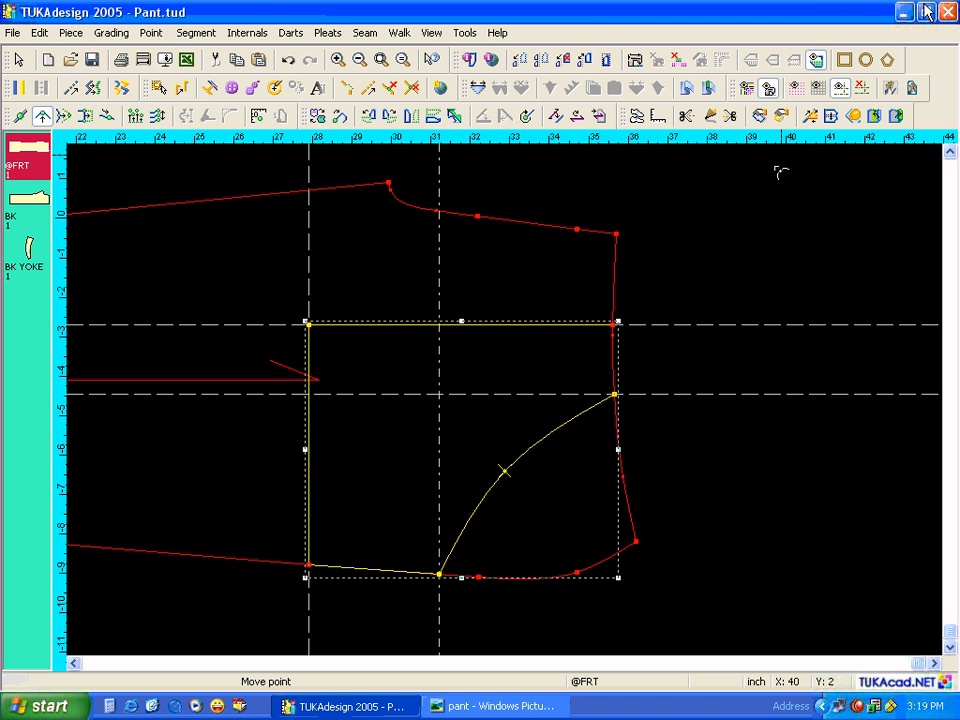
pyautogui.click(860, 90)
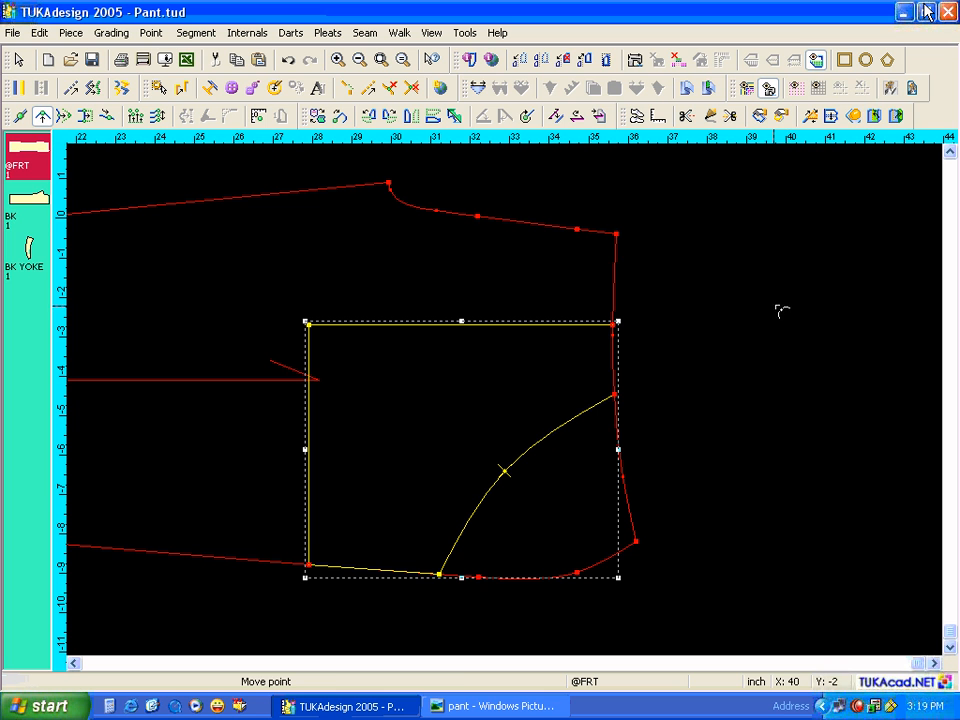
pyautogui.press('Escape')
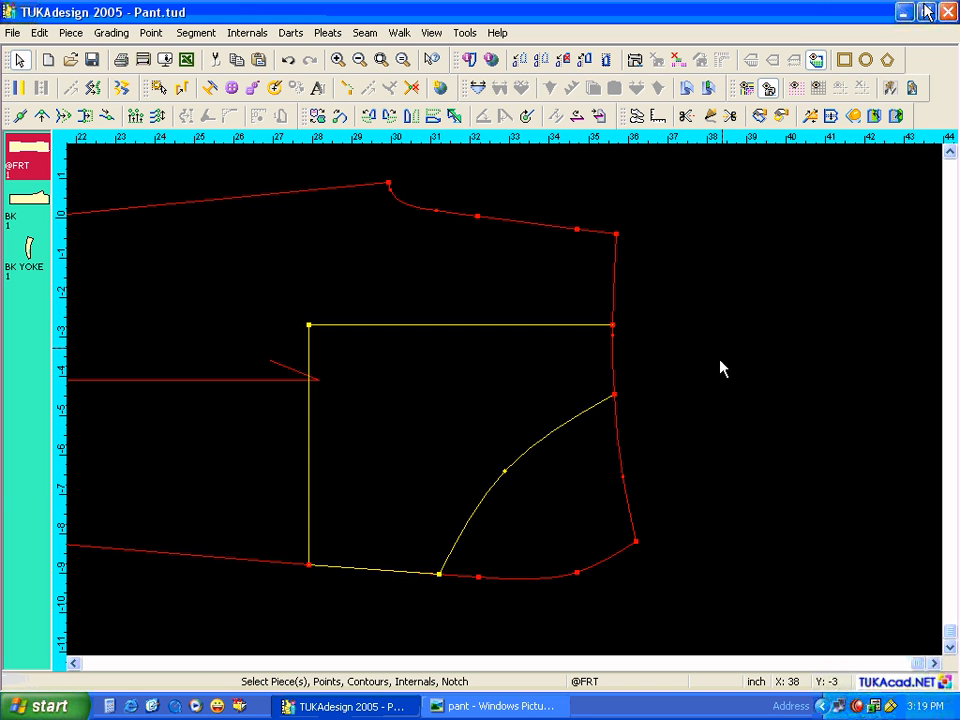
# Build a new piece from the enclosed pocket area on the front and place it beyond the front's waist edge.
pyautogui.click(852, 117)
pyautogui.click(533, 366)
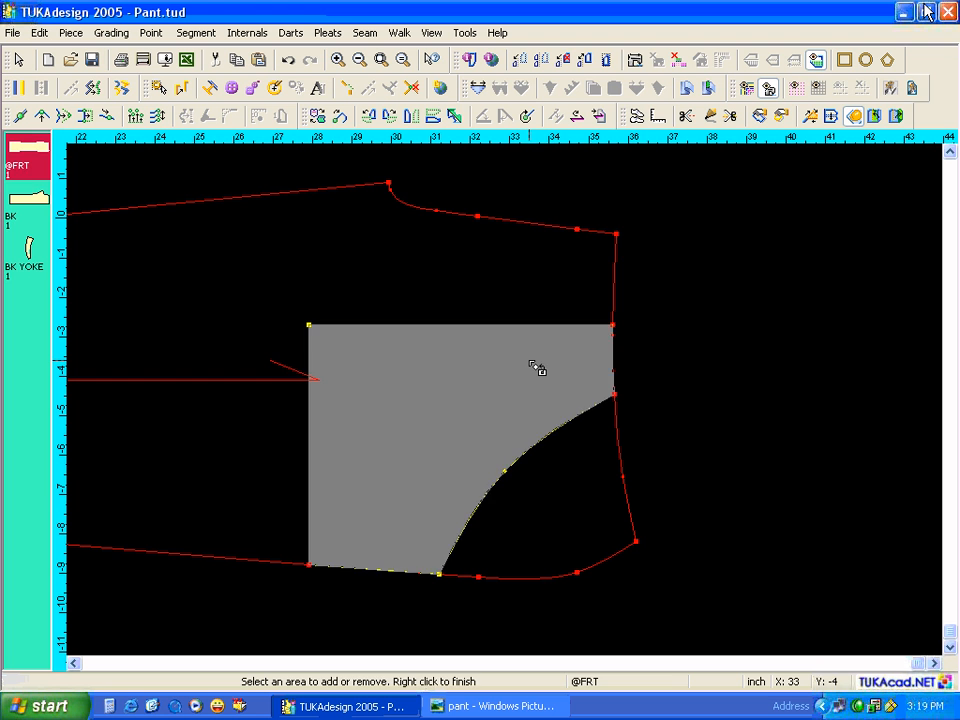
pyautogui.rightClick(533, 367)
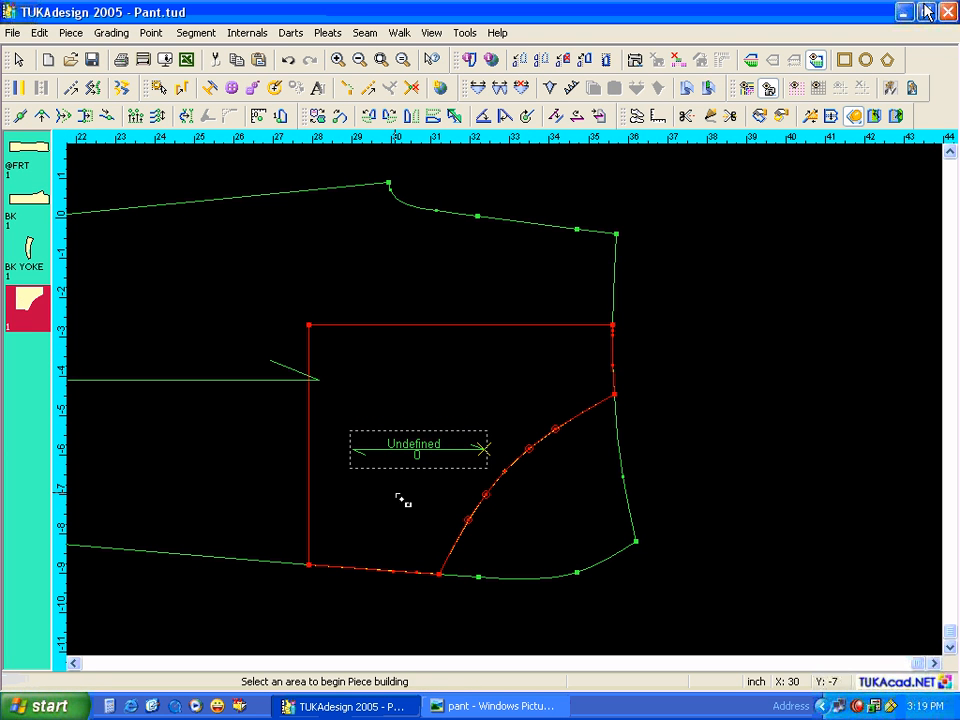
pyautogui.press('space')
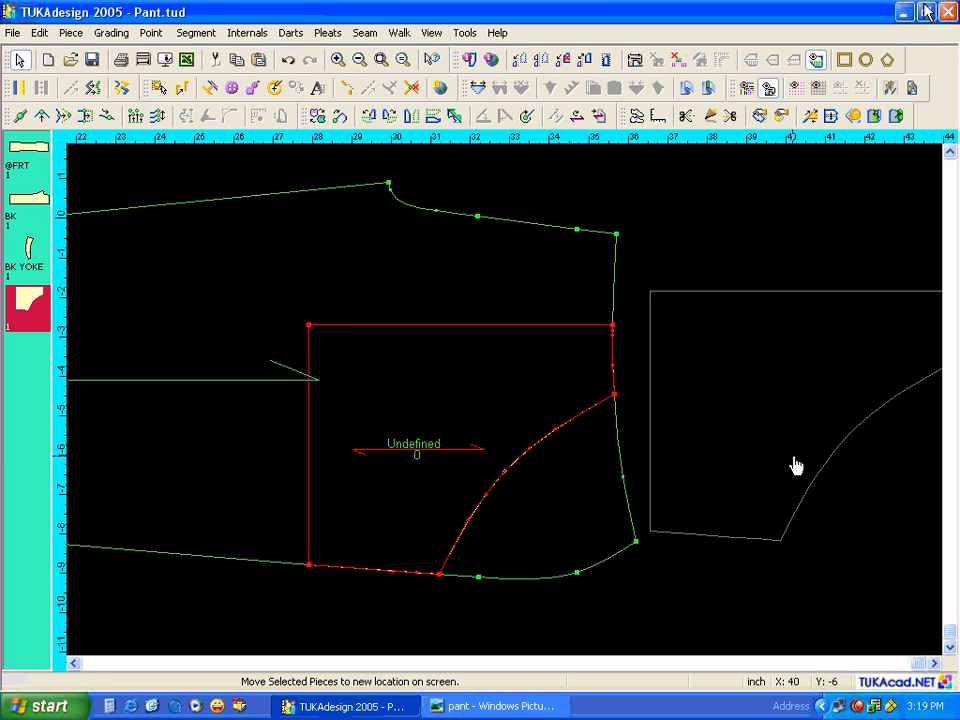
pyautogui.click(801, 471)
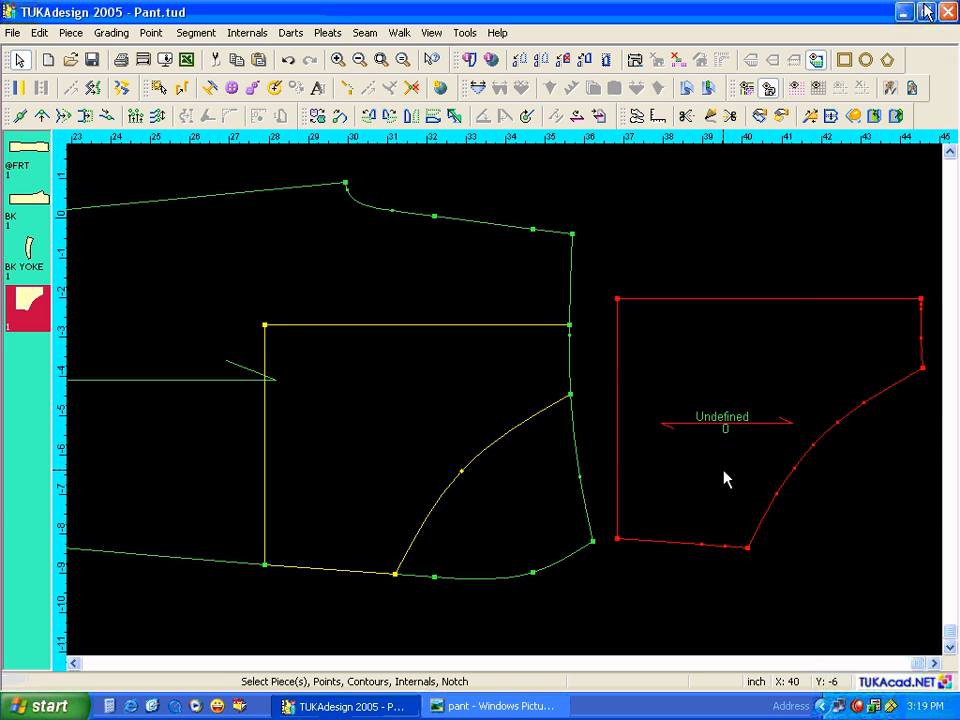
# Name the new pocket piece FRT TP PKT in its piece information.
pyautogui.doubleClick(709, 465)
pyautogui.click(309, 233)
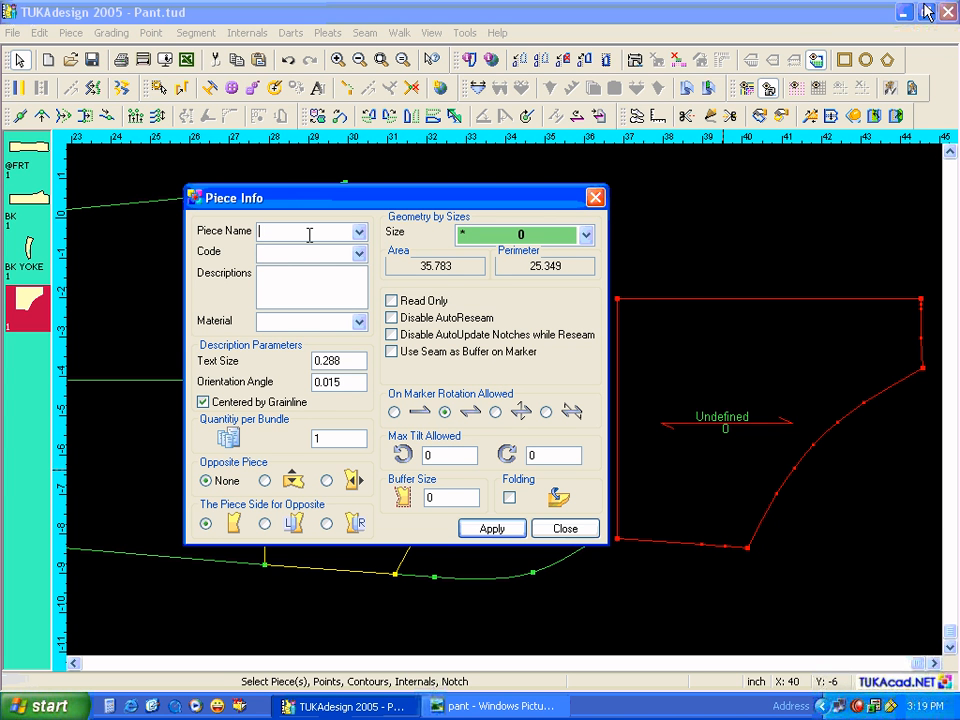
pyautogui.write('FRT TP PKT')
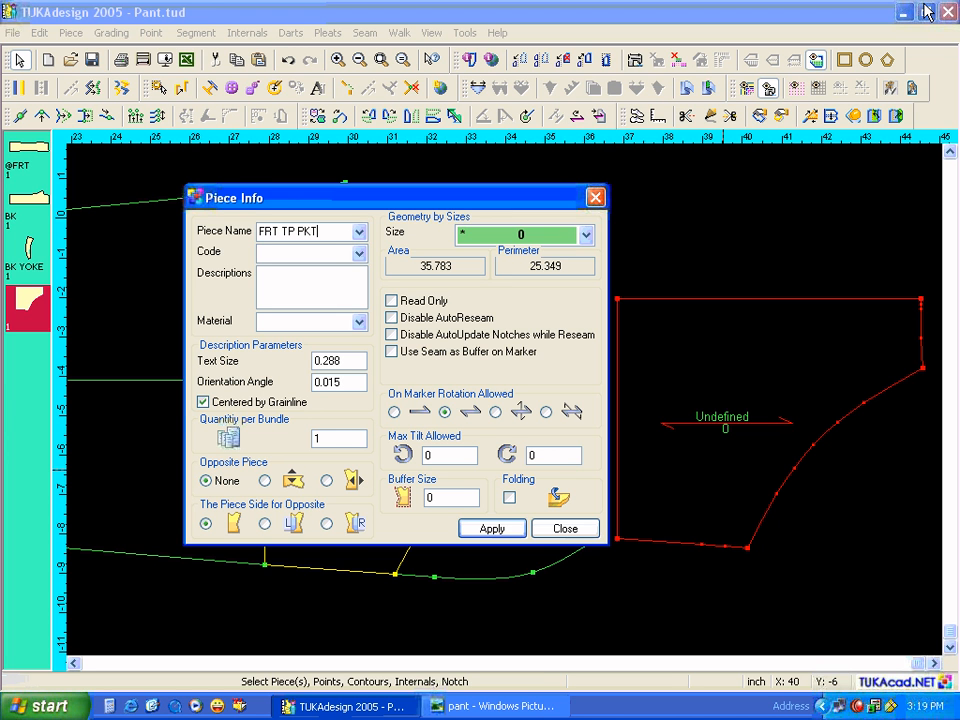
pyautogui.click(485, 531)
pyautogui.click(562, 533)
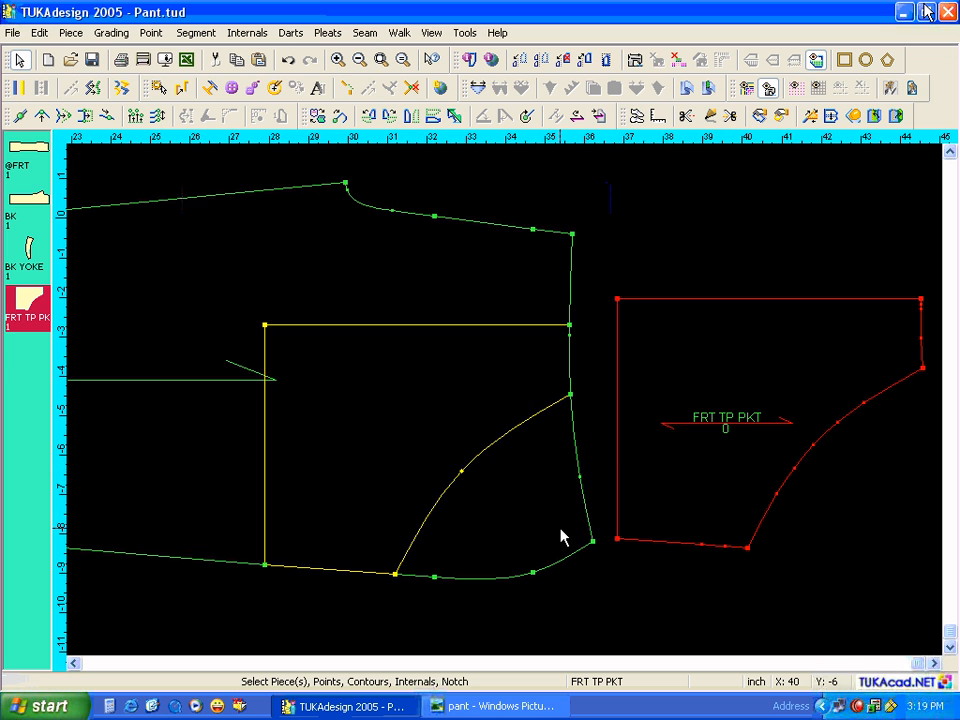
pyautogui.press('Home')
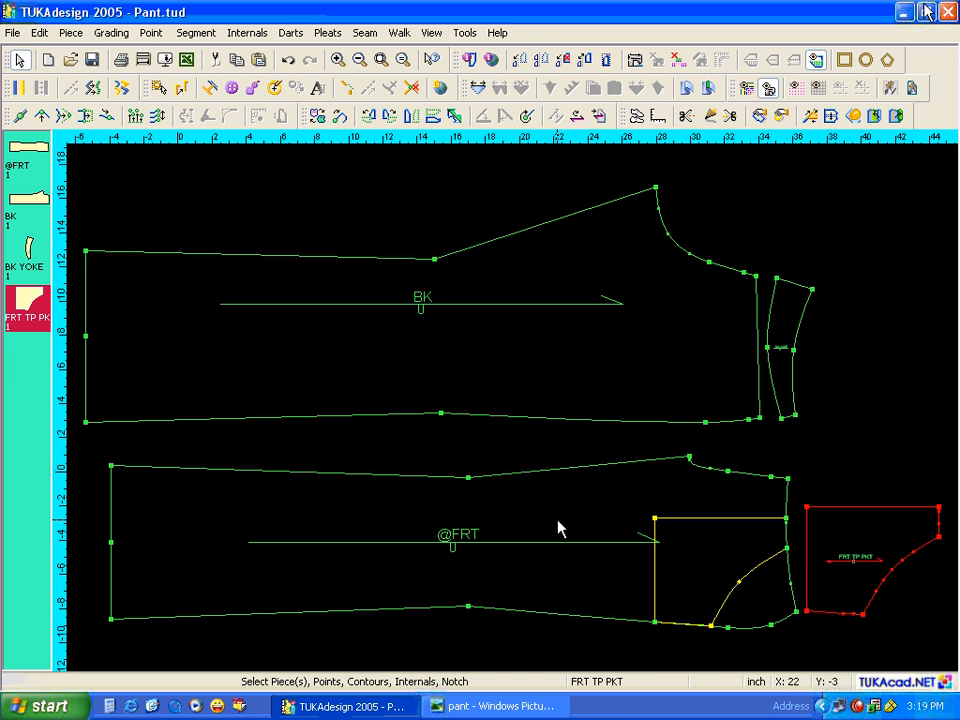
pyautogui.click(690, 529)
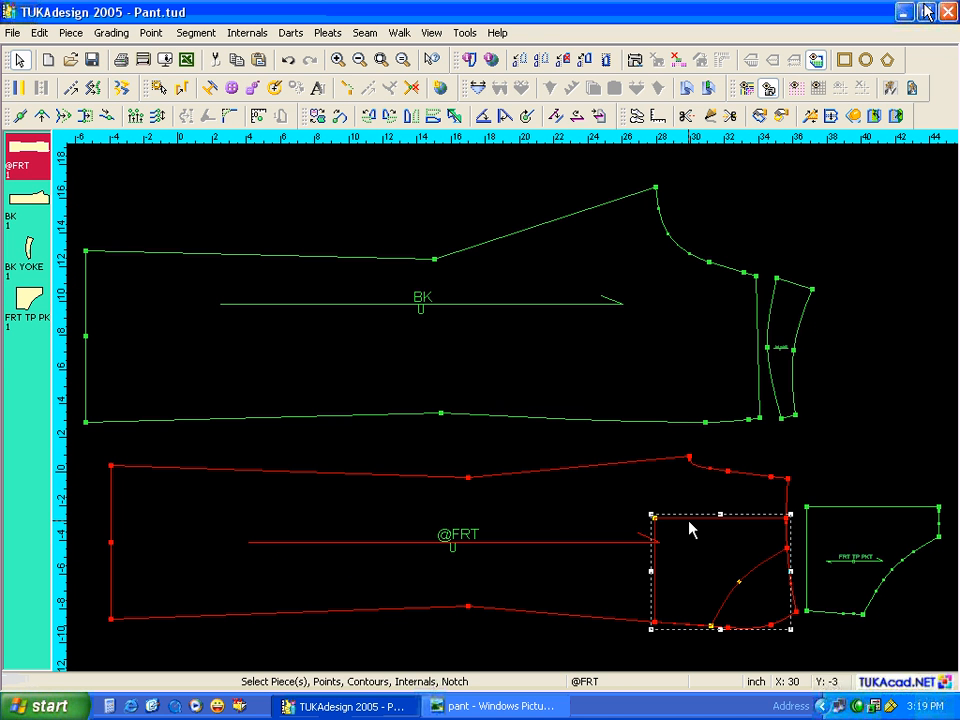
pyautogui.press('Delete')
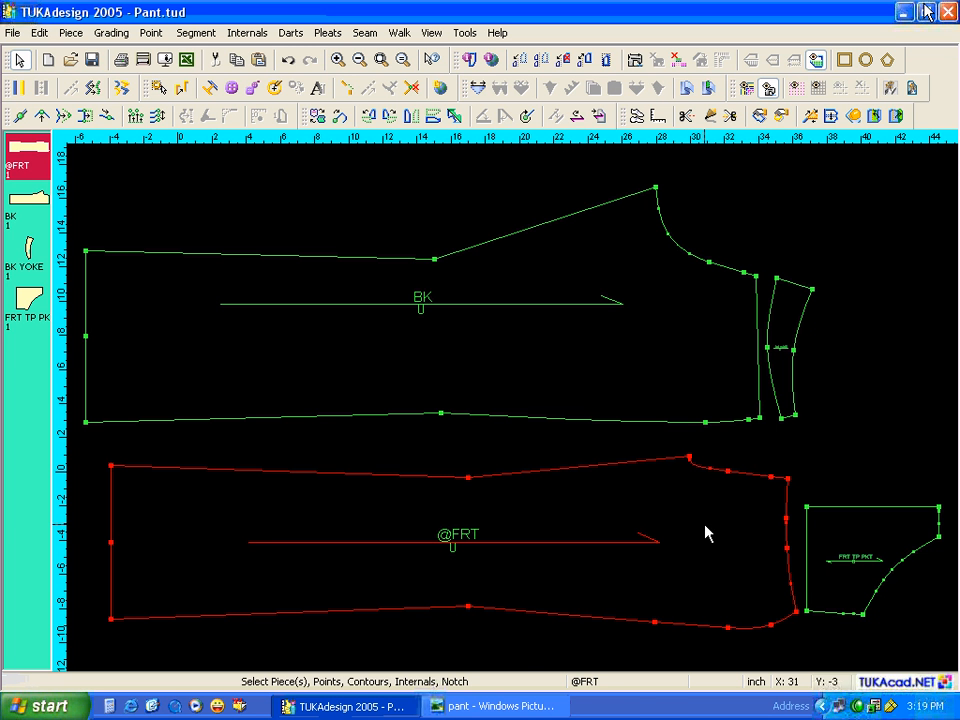
# Consult the spec sheet and start a rectangular piece named FRT BTM PKT with an X size of 5.625.
pyautogui.click(467, 708)
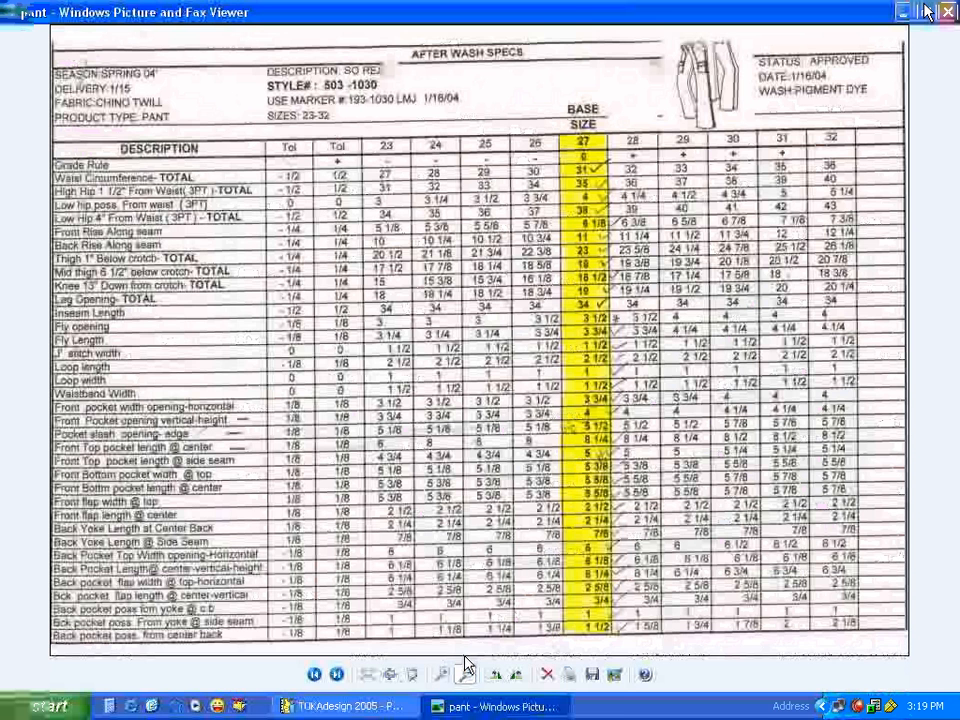
pyautogui.click(396, 708)
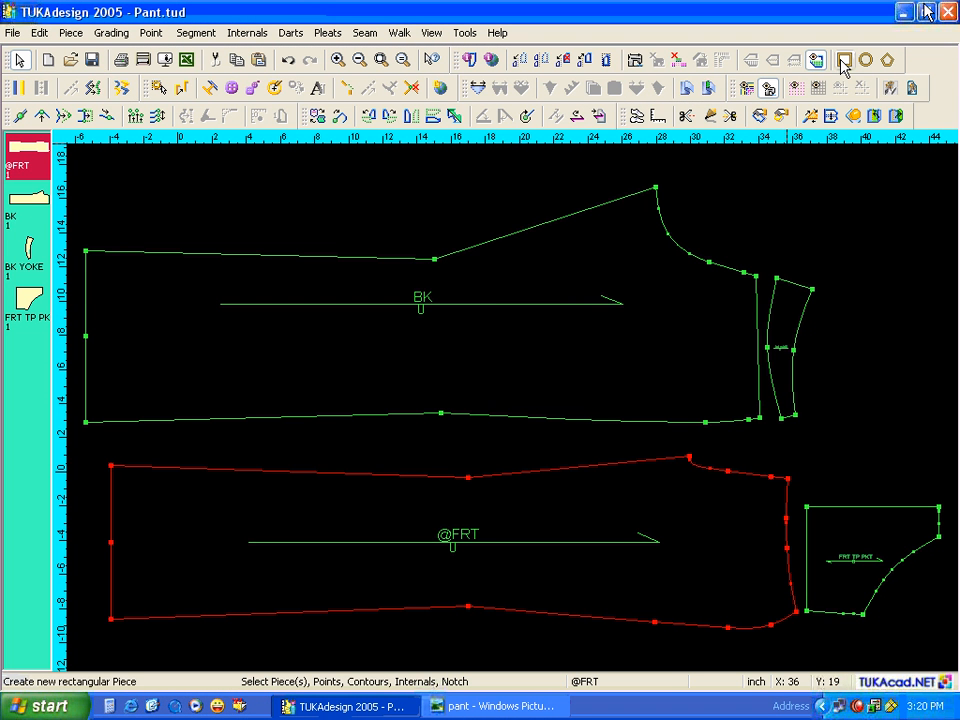
pyautogui.click(843, 62)
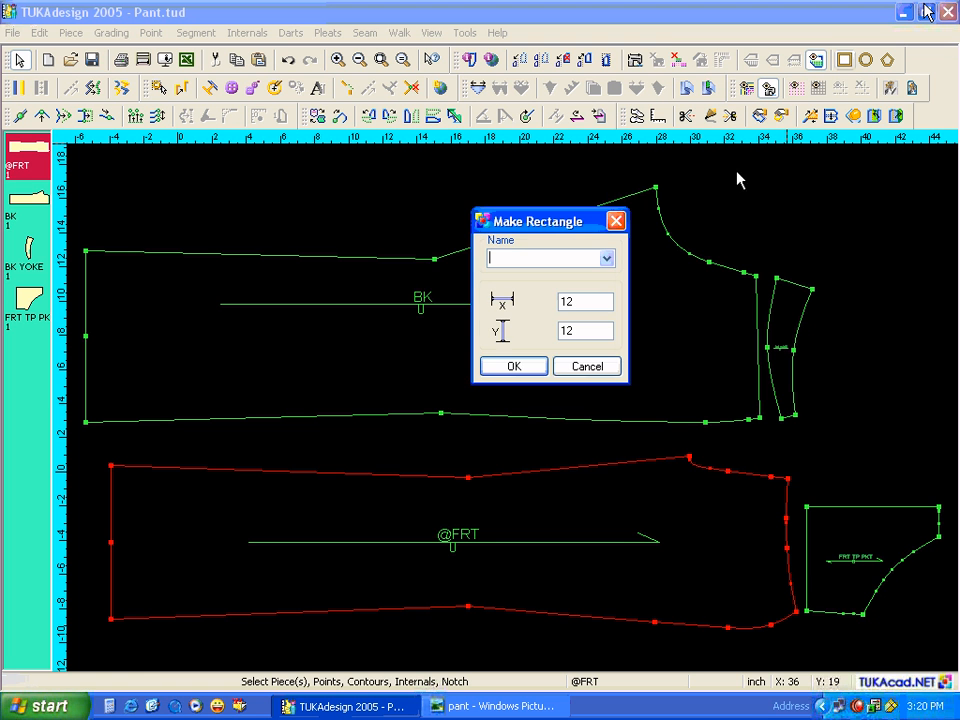
pyautogui.moveTo(586, 232); pyautogui.dragTo(447, 307)
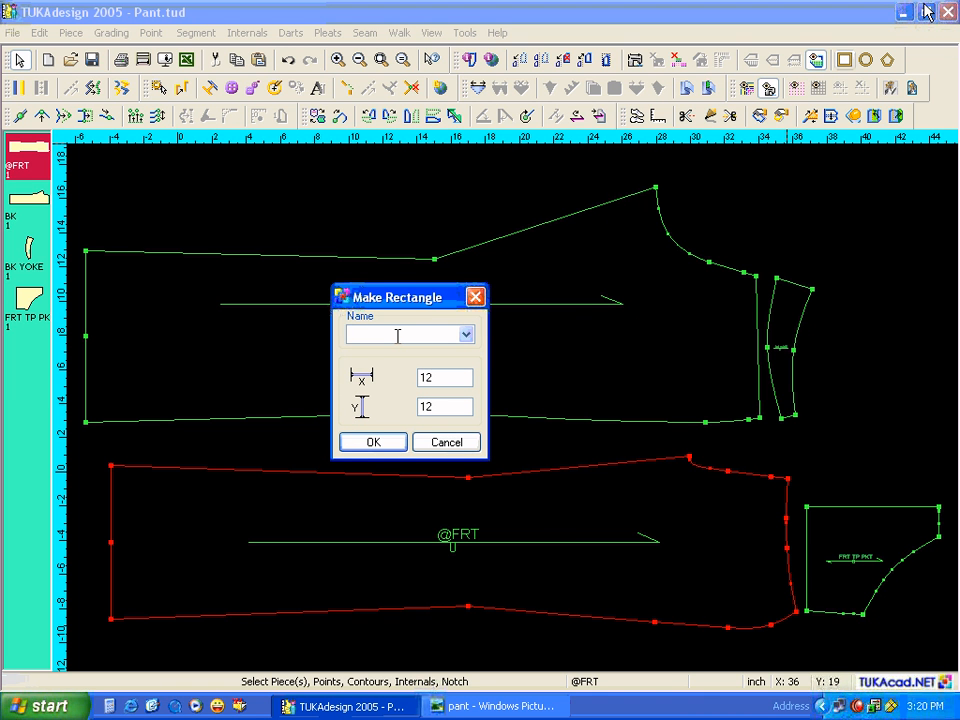
pyautogui.write('FRT BTM PKT')
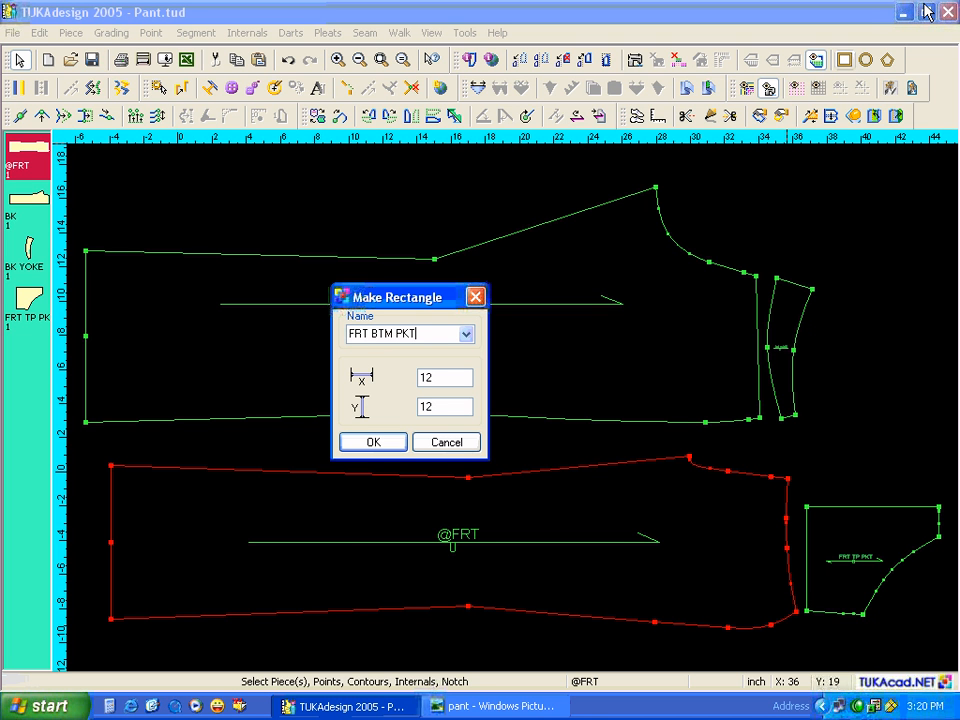
pyautogui.doubleClick(407, 377)
pyautogui.write('5.625')
# Recheck the spec sheet, set the rectangle's Y size to 5.375, create it and bring it into the work area.
pyautogui.click(487, 703)
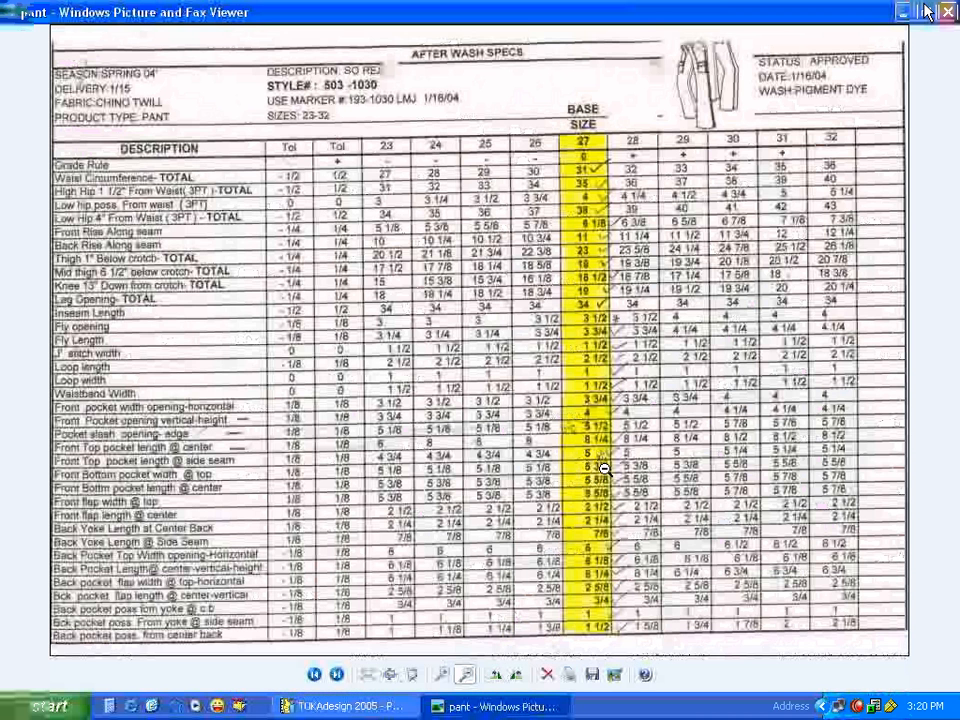
pyautogui.click(390, 708)
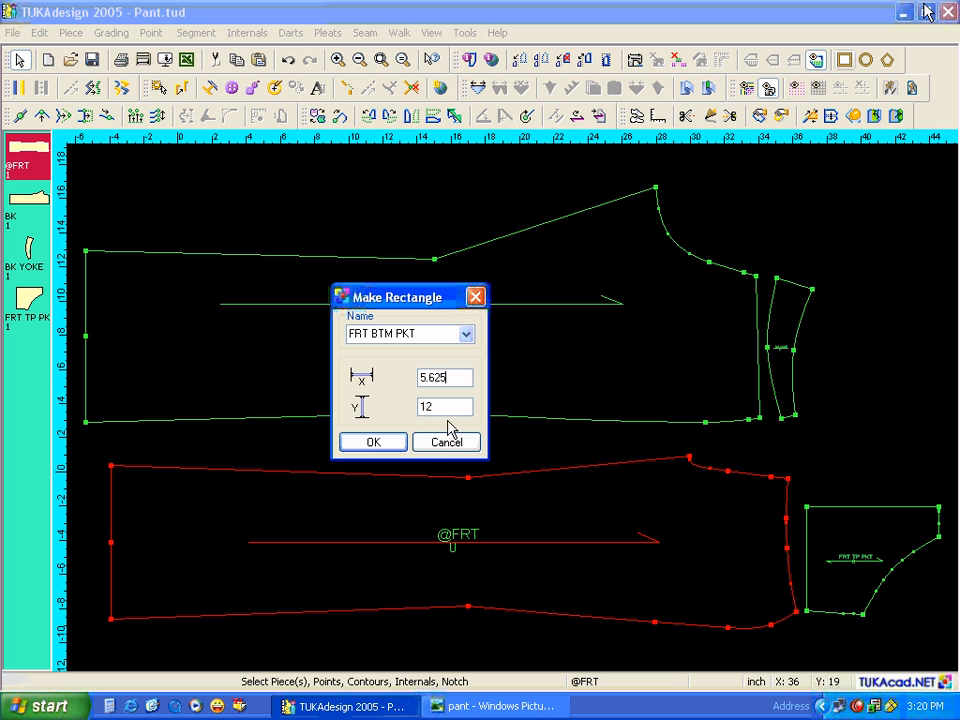
pyautogui.moveTo(449, 406); pyautogui.dragTo(384, 409)
pyautogui.write('5.375')
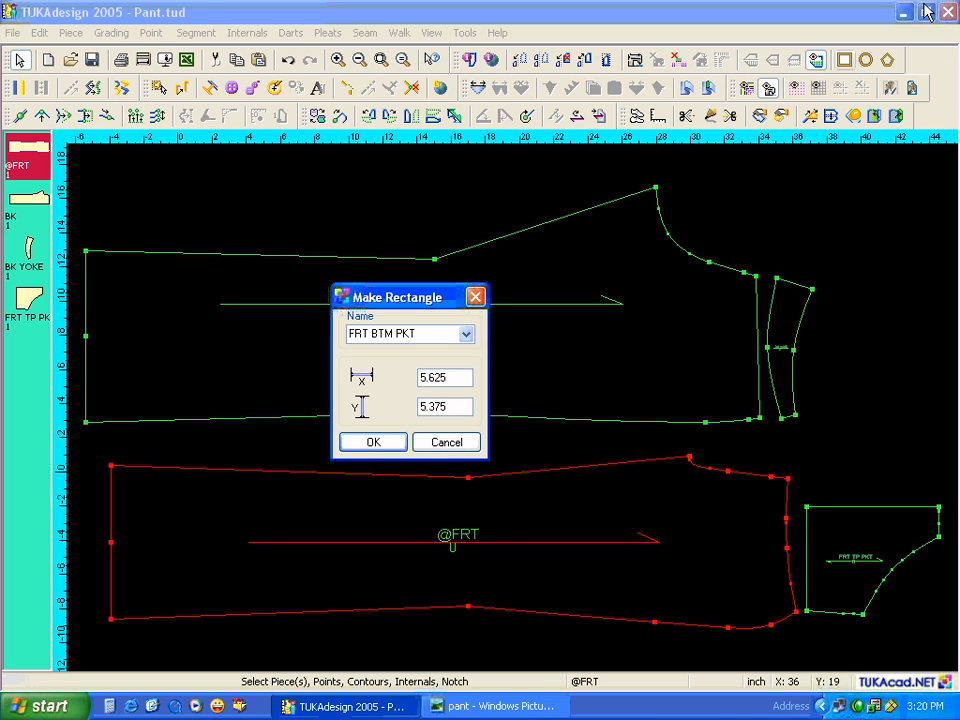
pyautogui.click(384, 447)
pyautogui.click(30, 366)
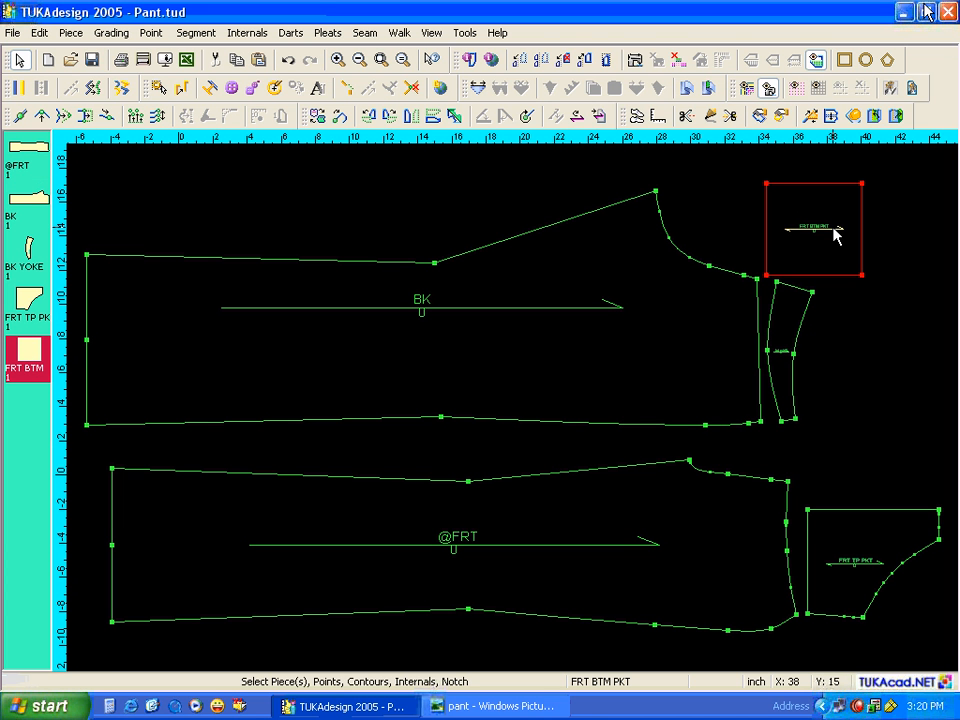
# Consult the spec sheet for the front flap and create an unnamed rectangular piece 2.5 in X by 5.625 in Y.
pyautogui.click(846, 64)
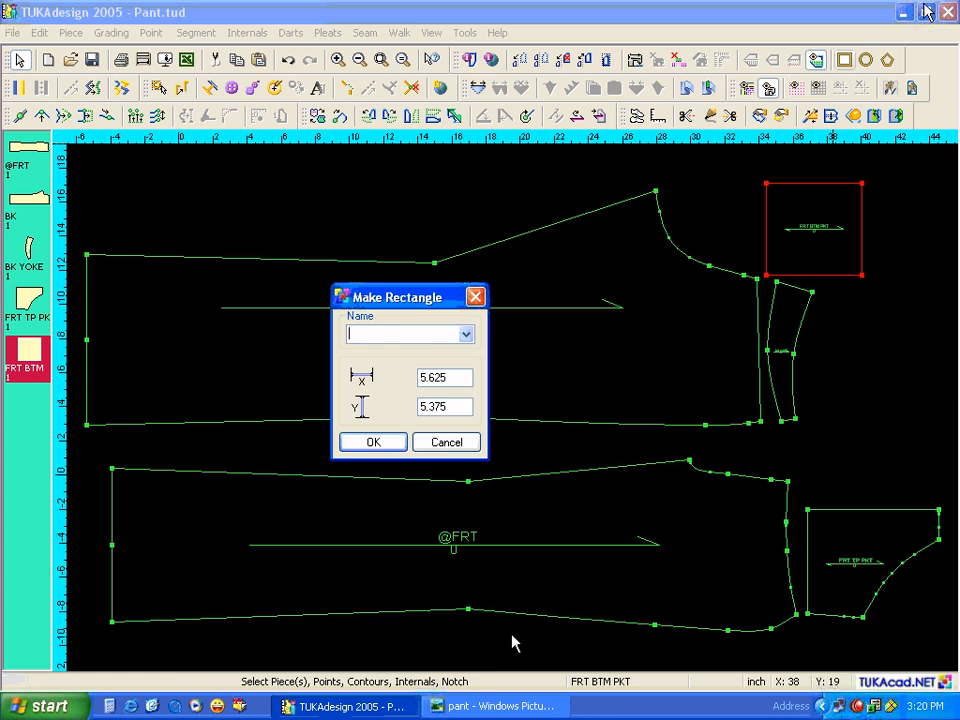
pyautogui.click(455, 706)
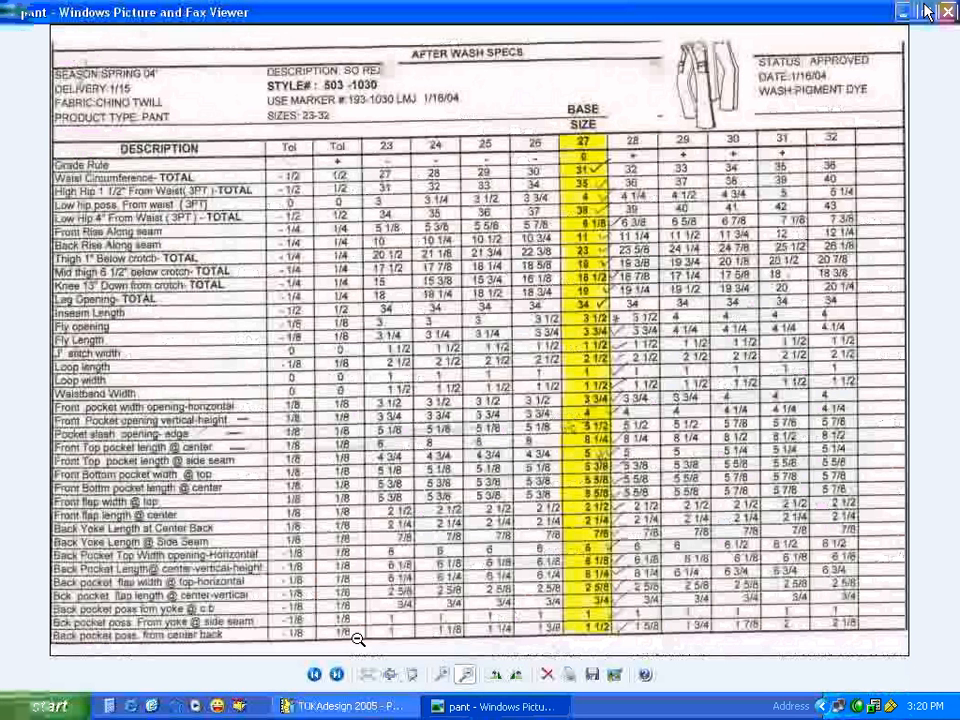
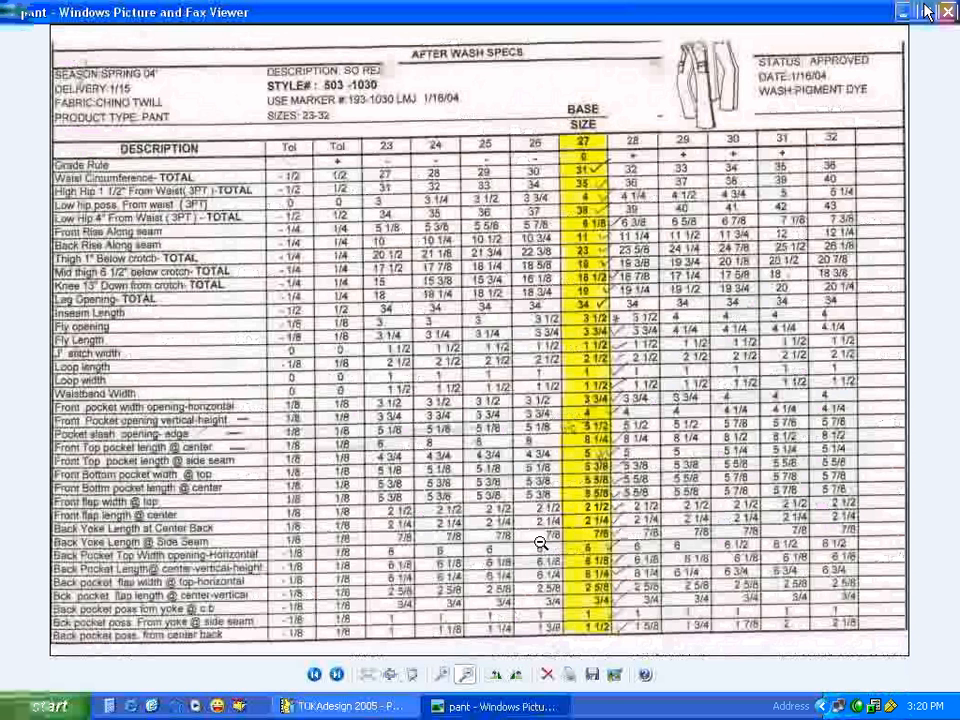
pyautogui.click(358, 706)
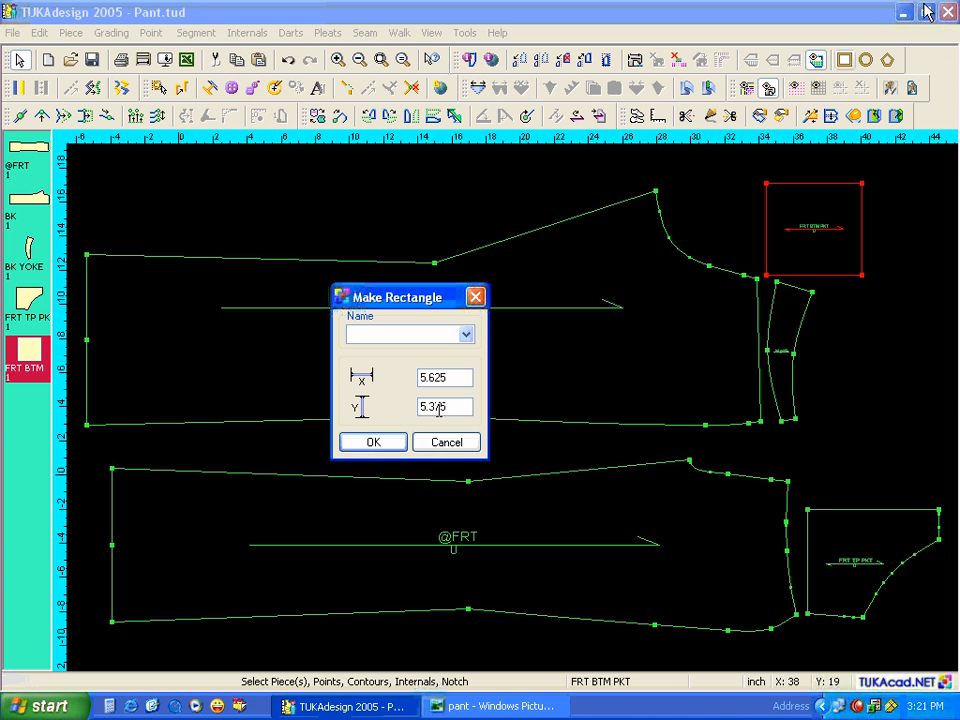
pyautogui.doubleClick(459, 376)
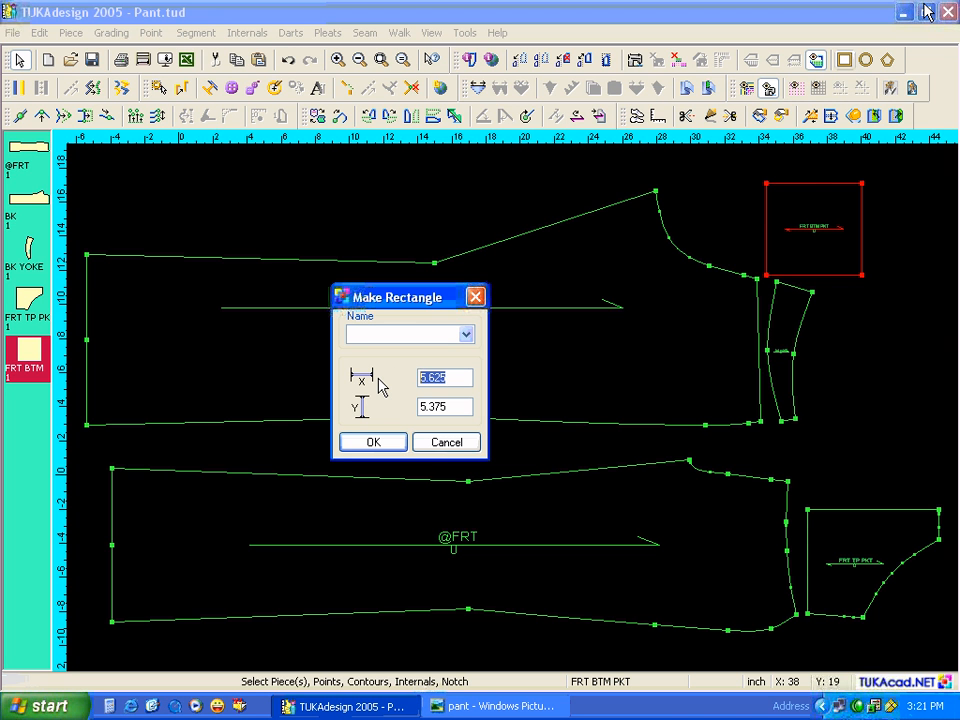
pyautogui.write('2.5')
pyautogui.doubleClick(467, 407)
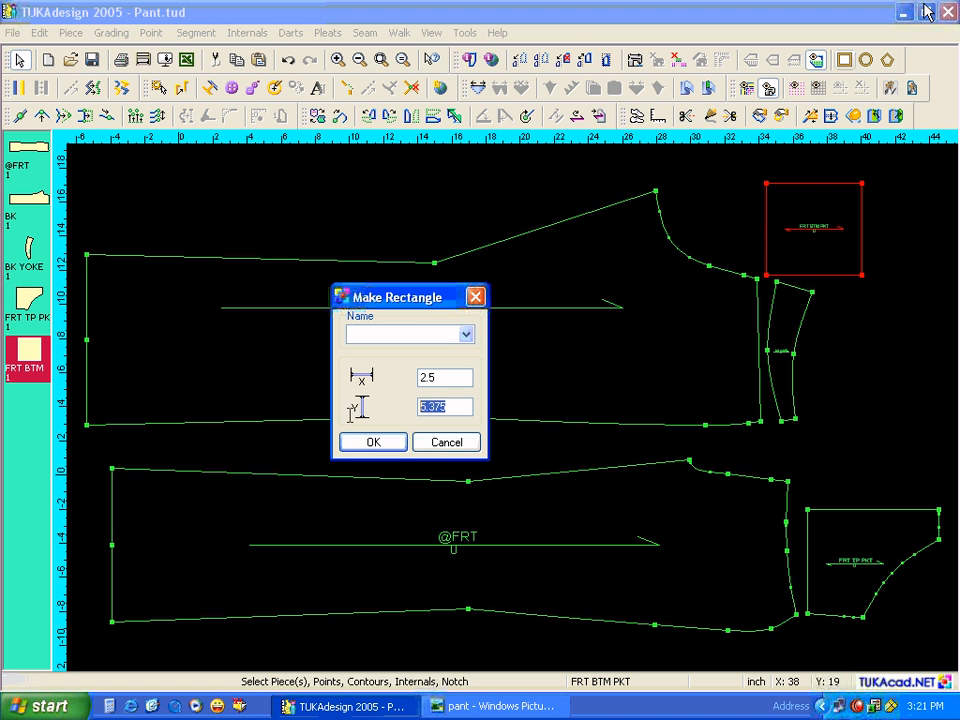
pyautogui.write('5.62')
pyautogui.click(371, 442)
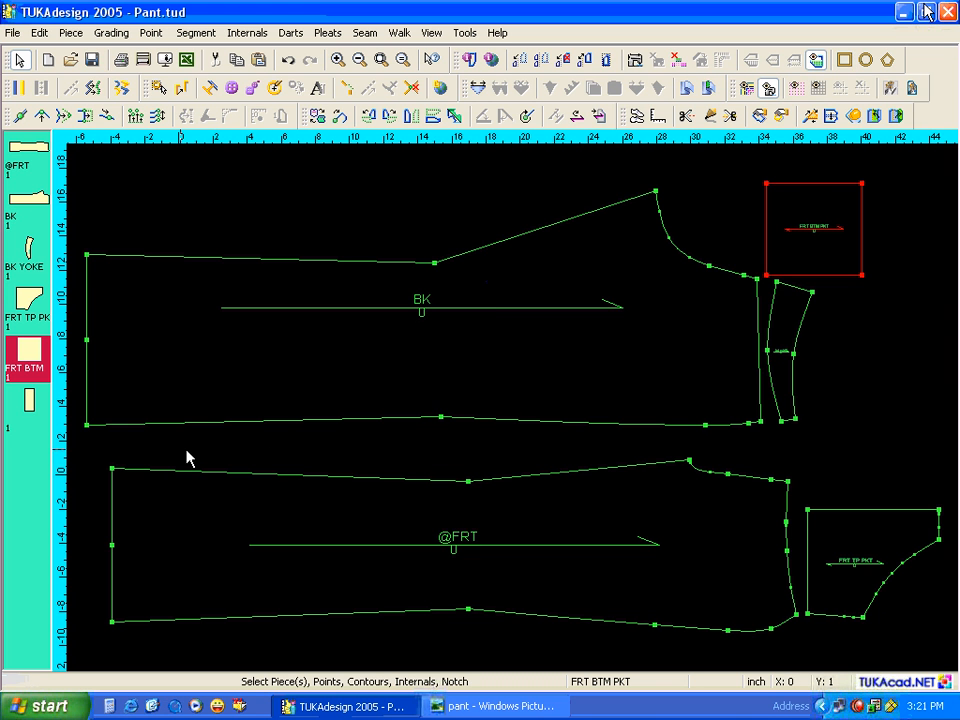
# Name the unnamed rectangular piece FRT TP PKT FLP and place it beside the FRT BTM PKT piece.
pyautogui.click(26, 410)
pyautogui.doubleClick(26, 410)
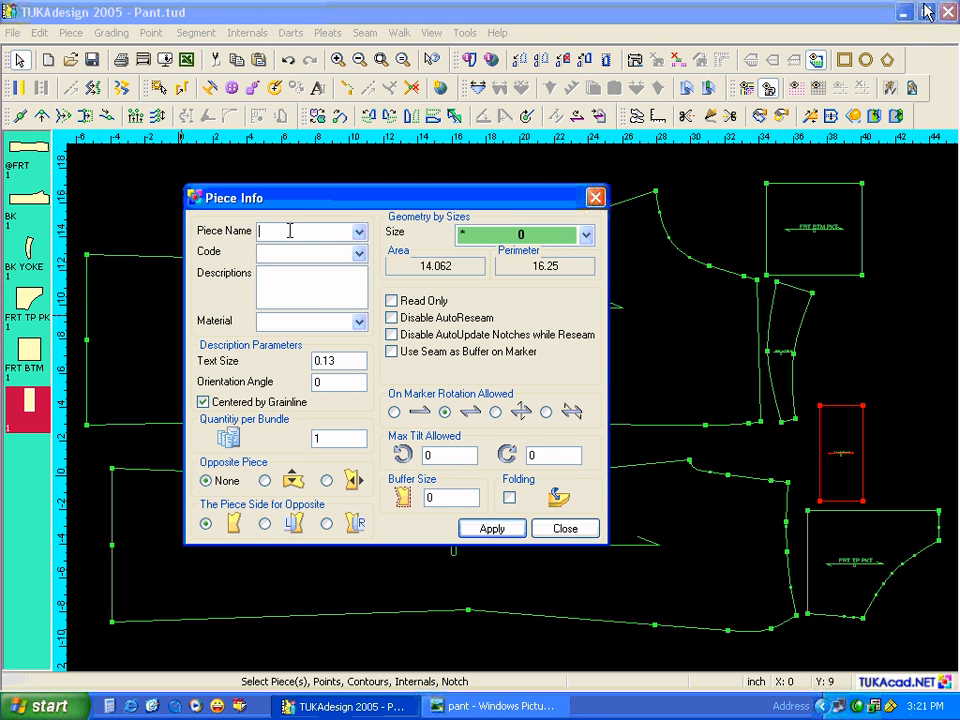
pyautogui.write('FRT TP PKT FLP')
pyautogui.click(490, 529)
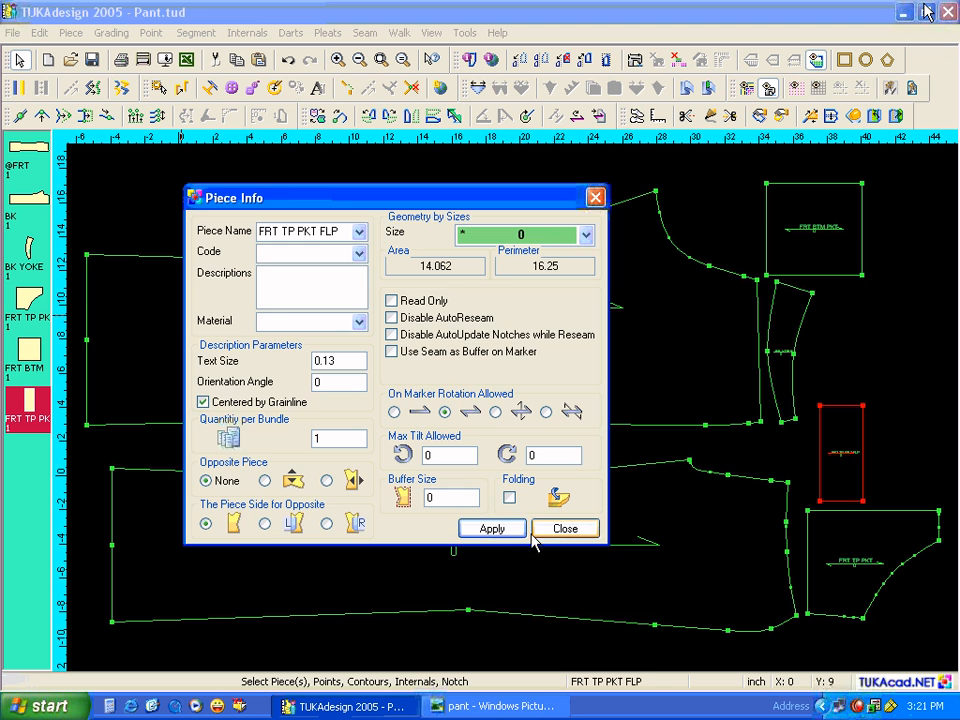
pyautogui.click(537, 536)
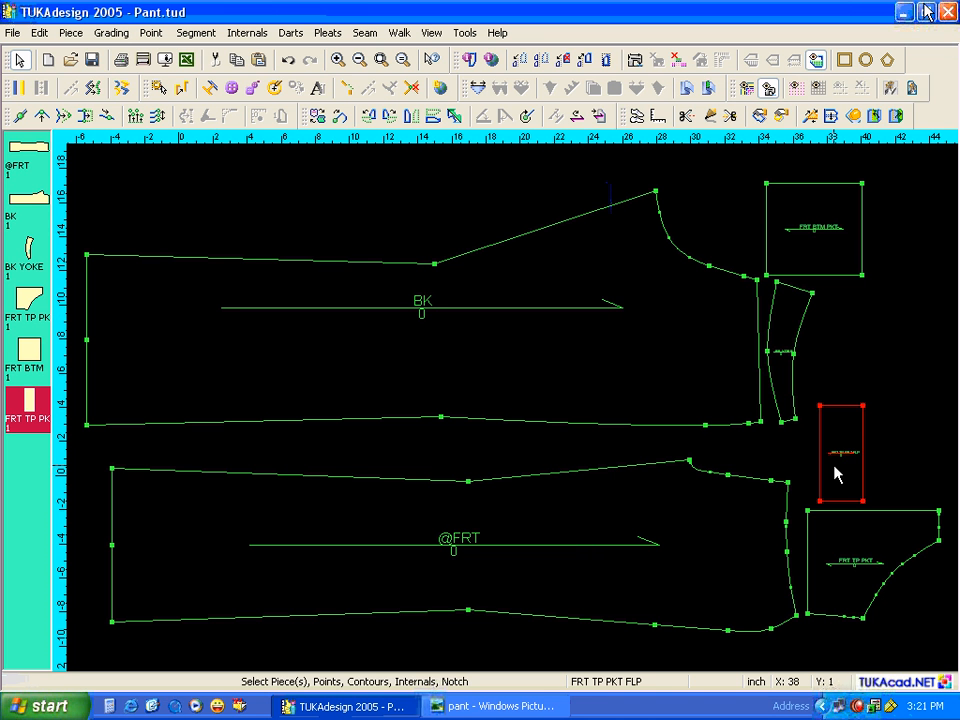
pyautogui.moveTo(836, 476); pyautogui.dragTo(884, 252)
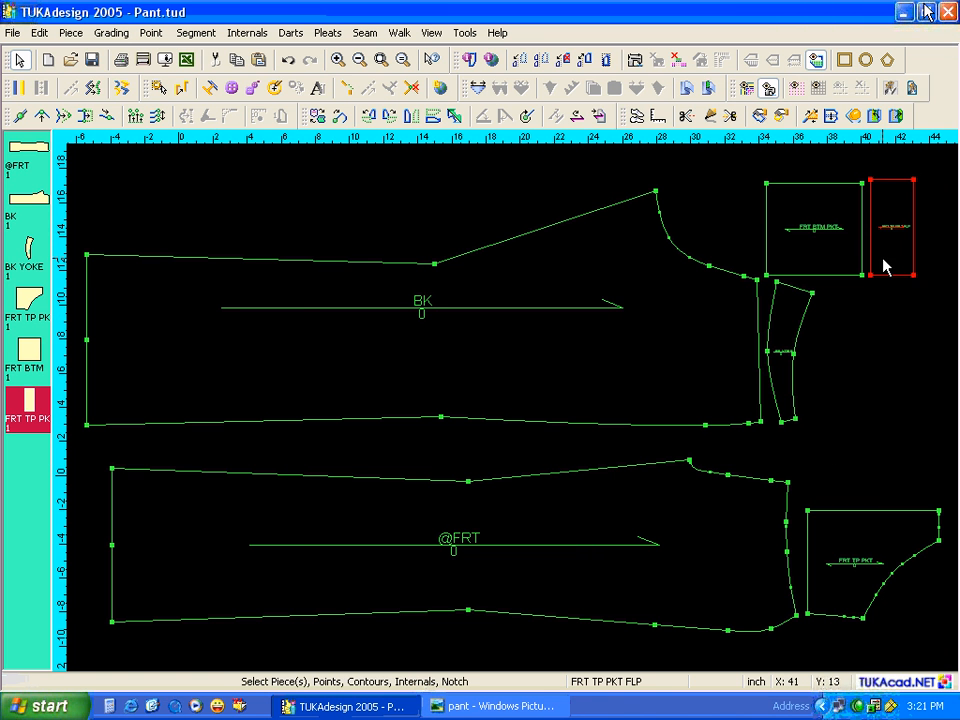
# Add a grading point at proportion 0.5 on the flap's long edge facing the FRT BTM PKT piece.
pyautogui.scroll(2, 893, 248)
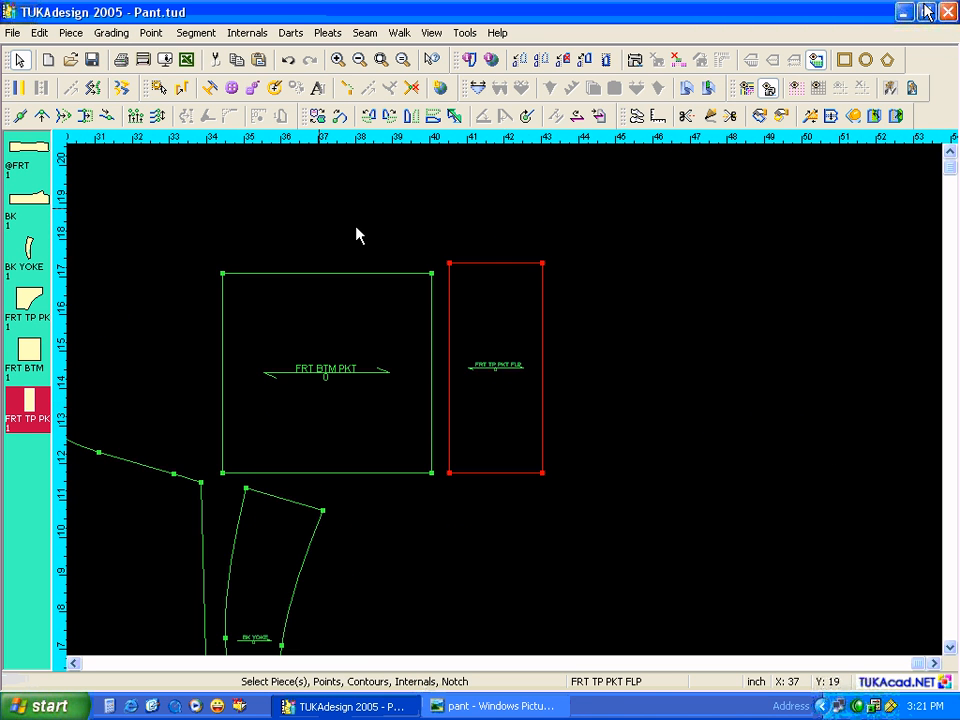
pyautogui.click(19, 116)
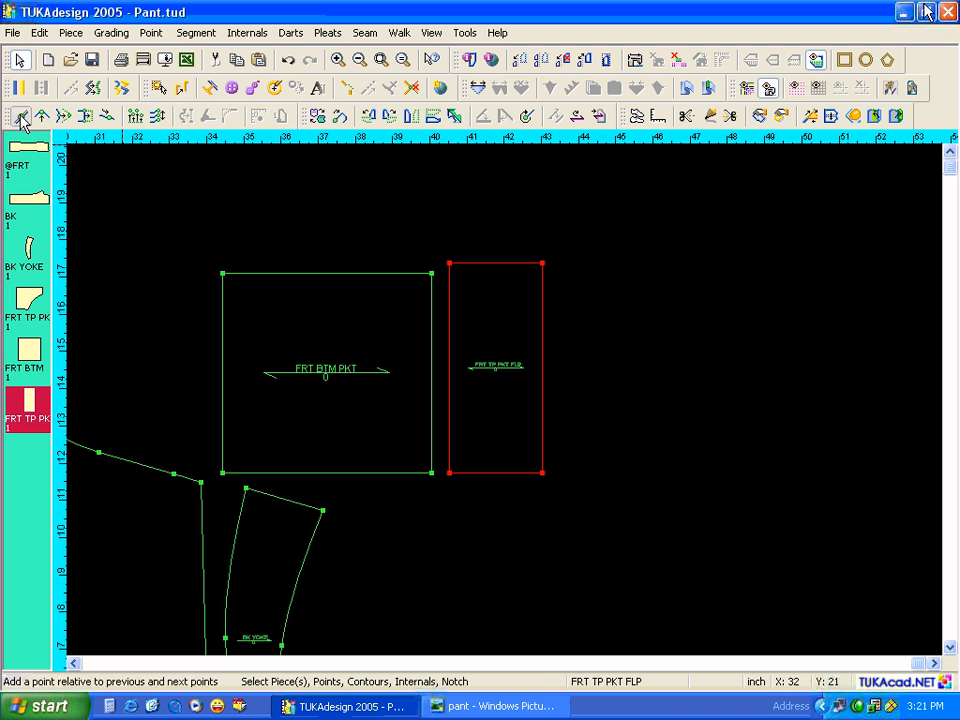
pyautogui.click(451, 363)
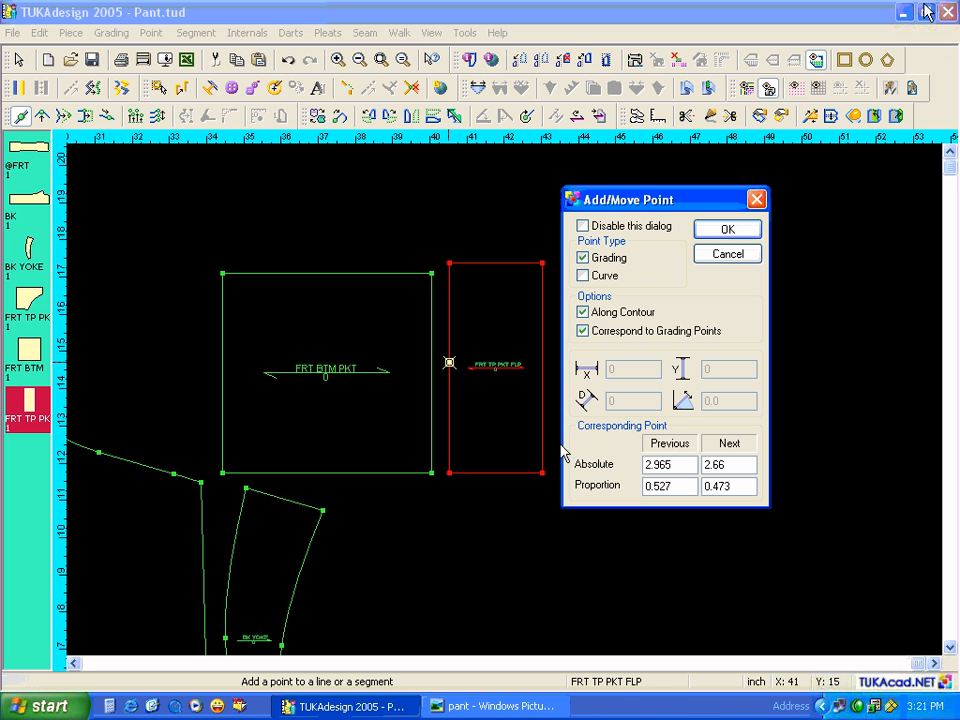
pyautogui.click(675, 484)
pyautogui.press('BackSpace')
pyautogui.press('BackSpace')
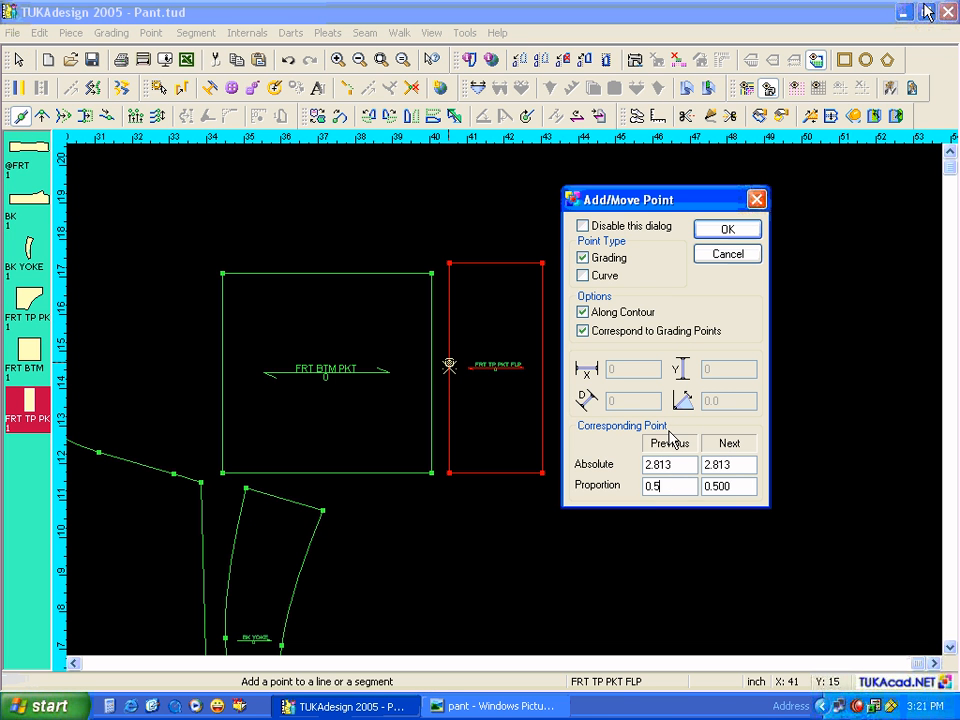
pyautogui.click(720, 232)
# Add a grading point on the flap's upper short edge, 0.75 from the corner nearest FRT BTM PKT.
pyautogui.click(467, 264)
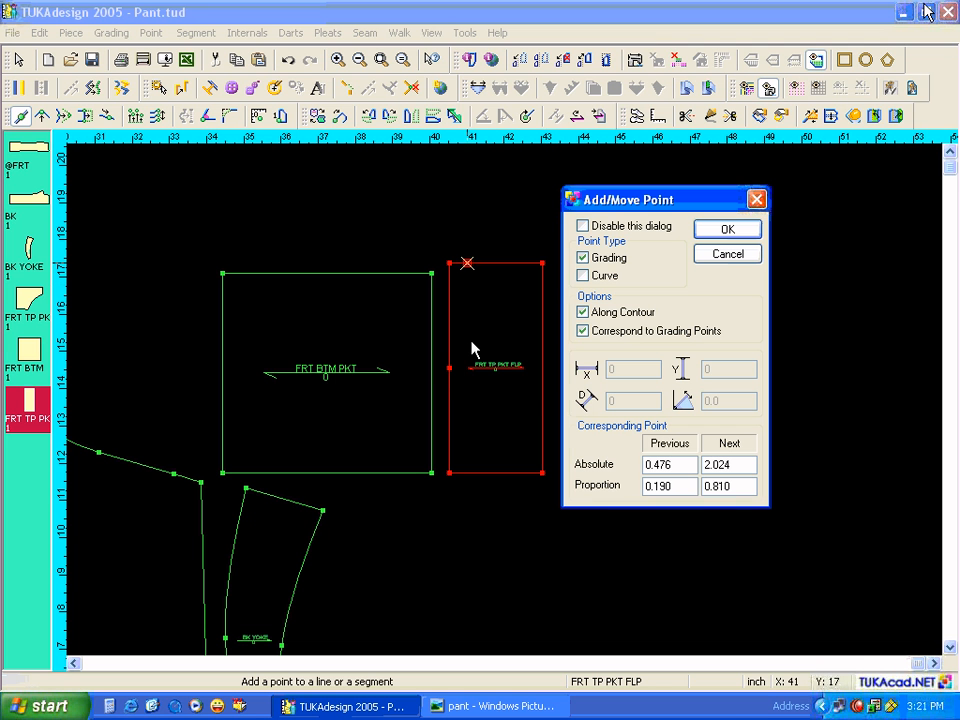
pyautogui.click(677, 466)
pyautogui.moveTo(677, 466); pyautogui.dragTo(626, 480)
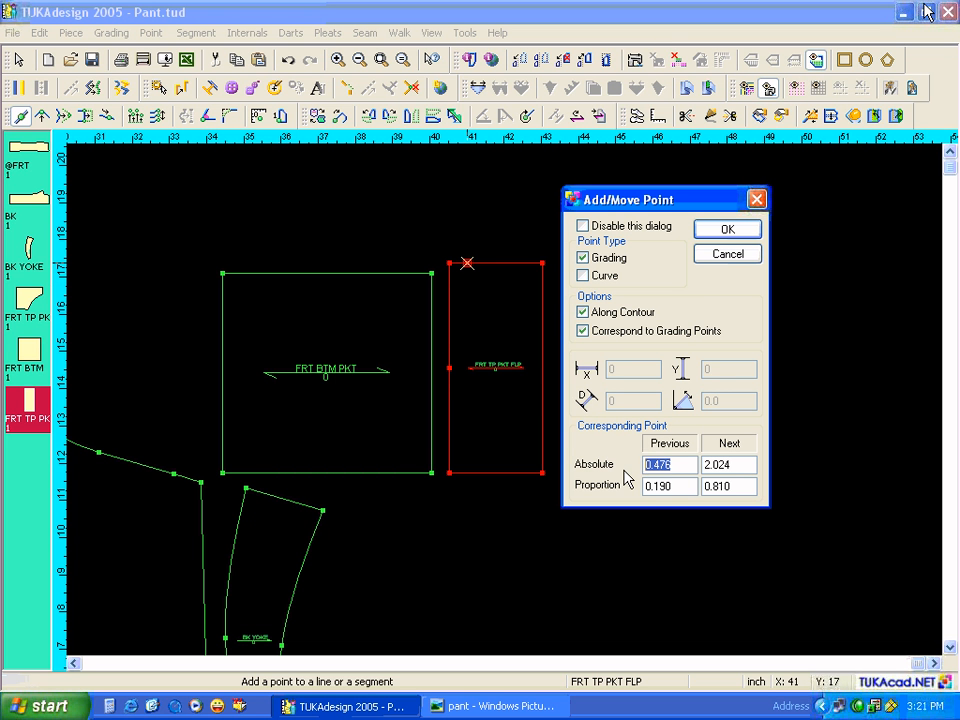
pyautogui.write('.')
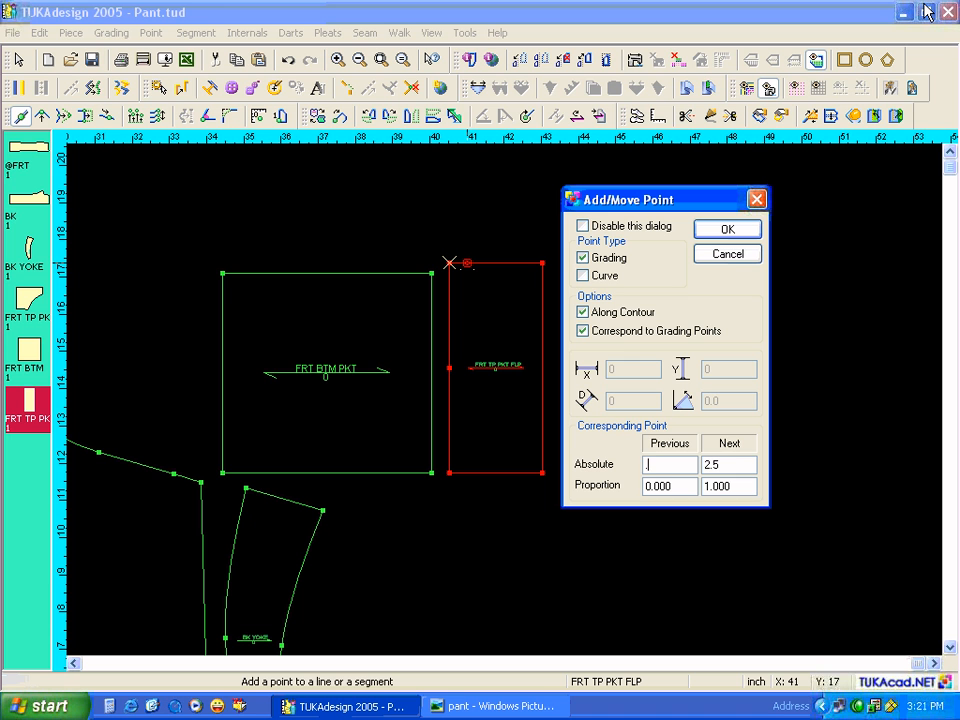
pyautogui.write('5')
pyautogui.press('BackSpace')
pyautogui.write('75')
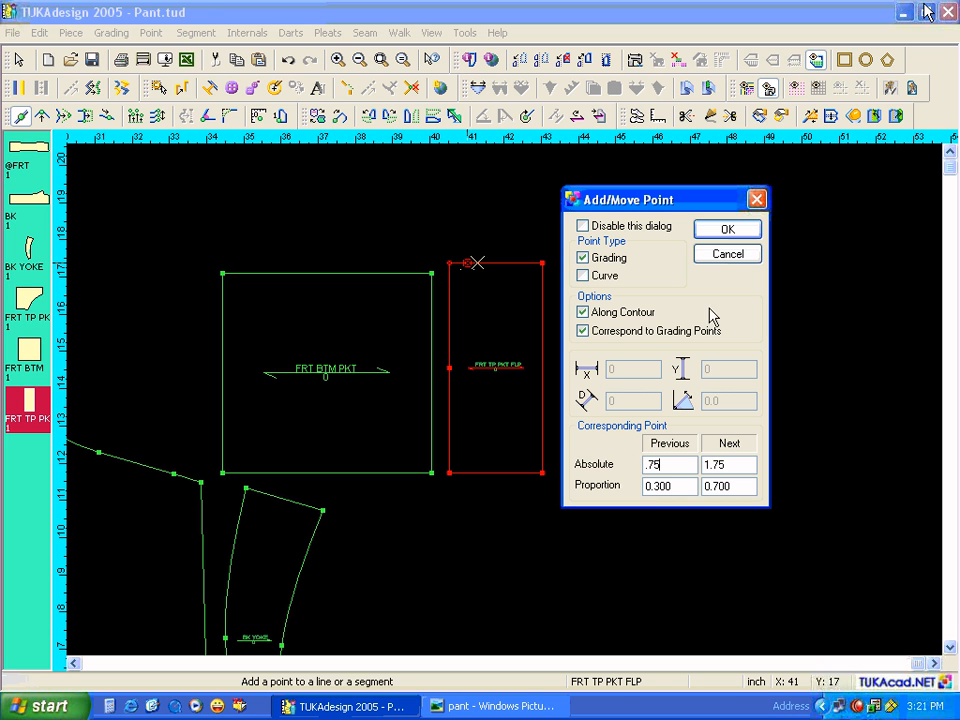
pyautogui.click(726, 229)
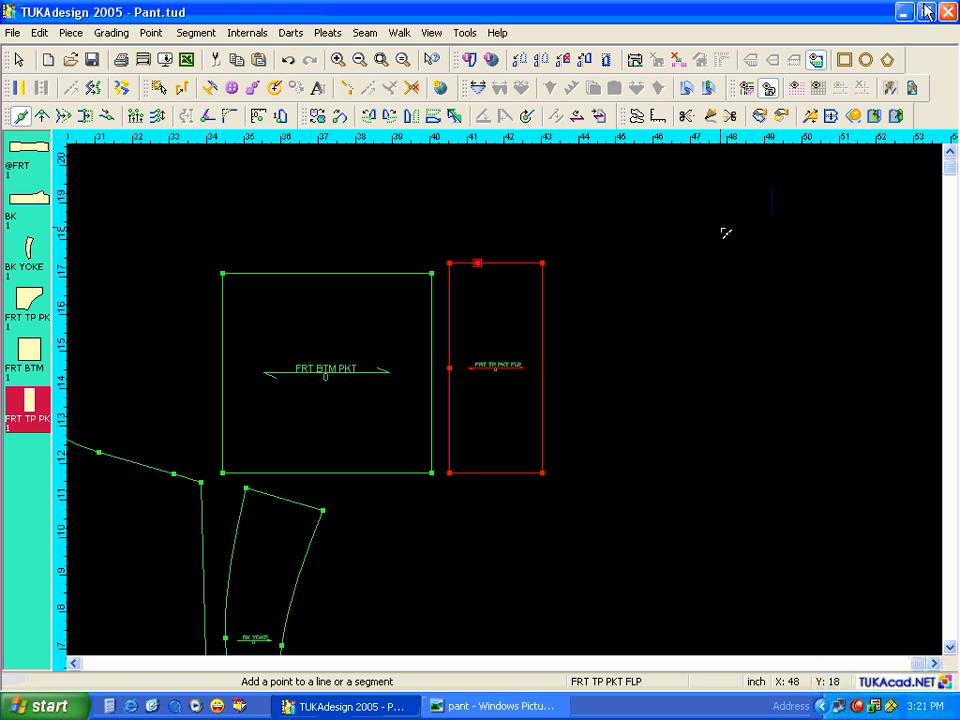
# Add a matching grading point on the flap's lower short edge, 0.75 from the corner nearest FRT BTM PKT.
pyautogui.click(476, 472)
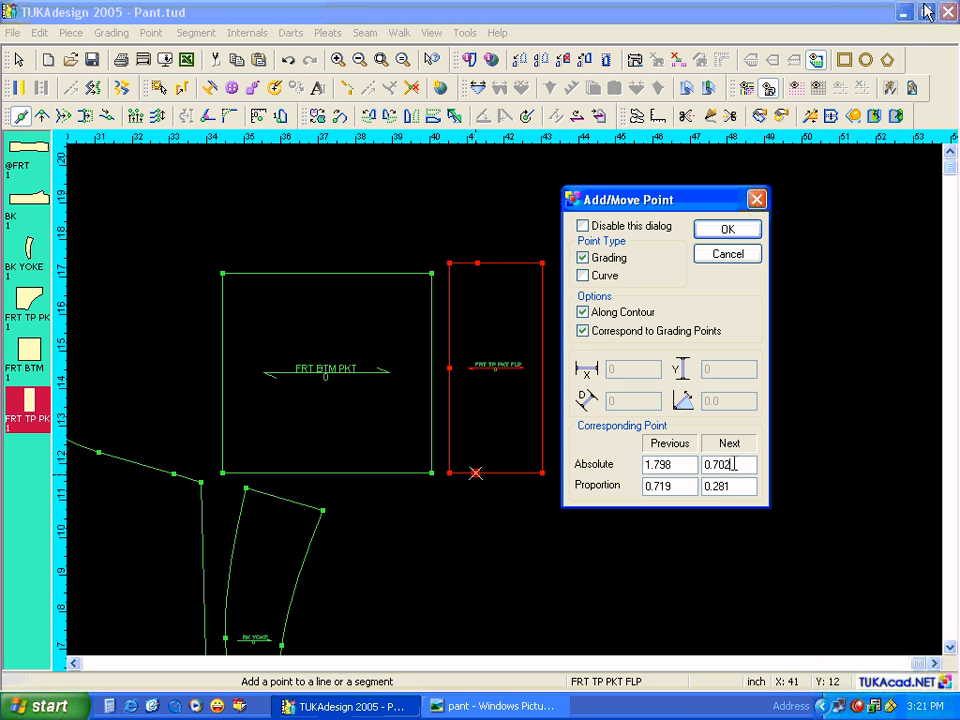
pyautogui.press('BackSpace')
pyautogui.press('BackSpace')
pyautogui.write('5')
pyautogui.click(712, 234)
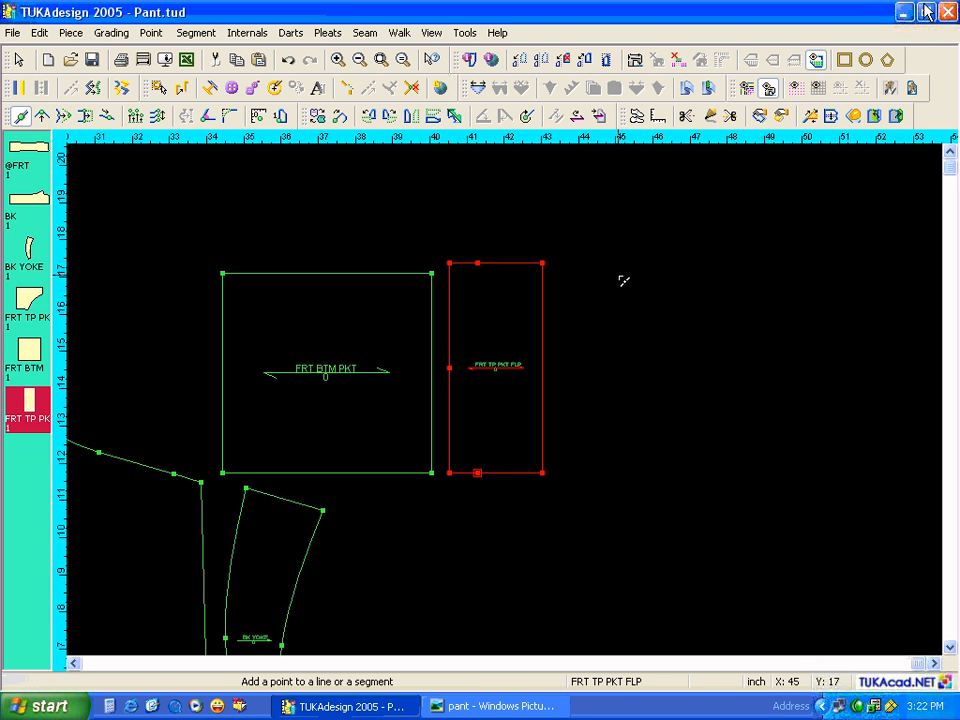
pyautogui.press('Escape')
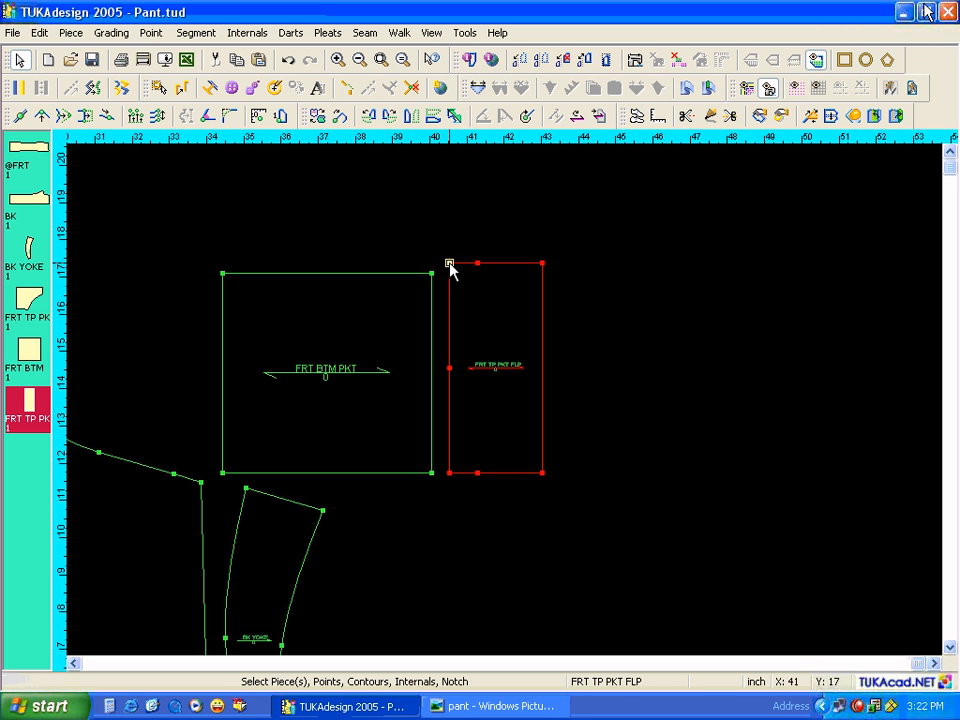
# Delete the flap's two corner points nearest FRT BTM PKT to shape its pointed edge.
pyautogui.click(449, 264)
pyautogui.press('Delete')
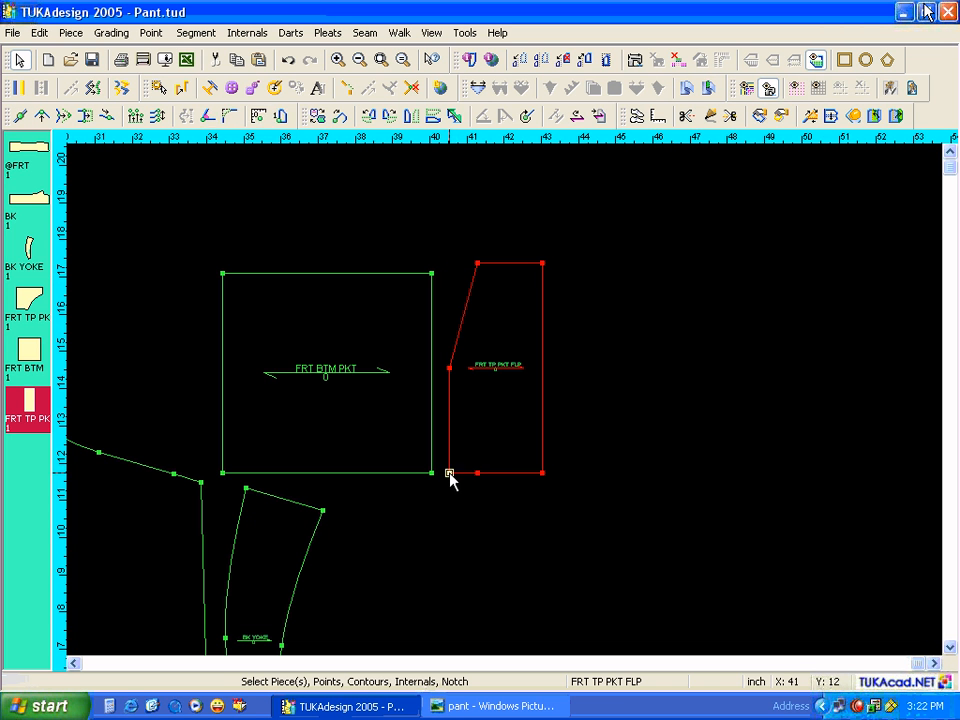
pyautogui.press('Delete')
pyautogui.press('Home')
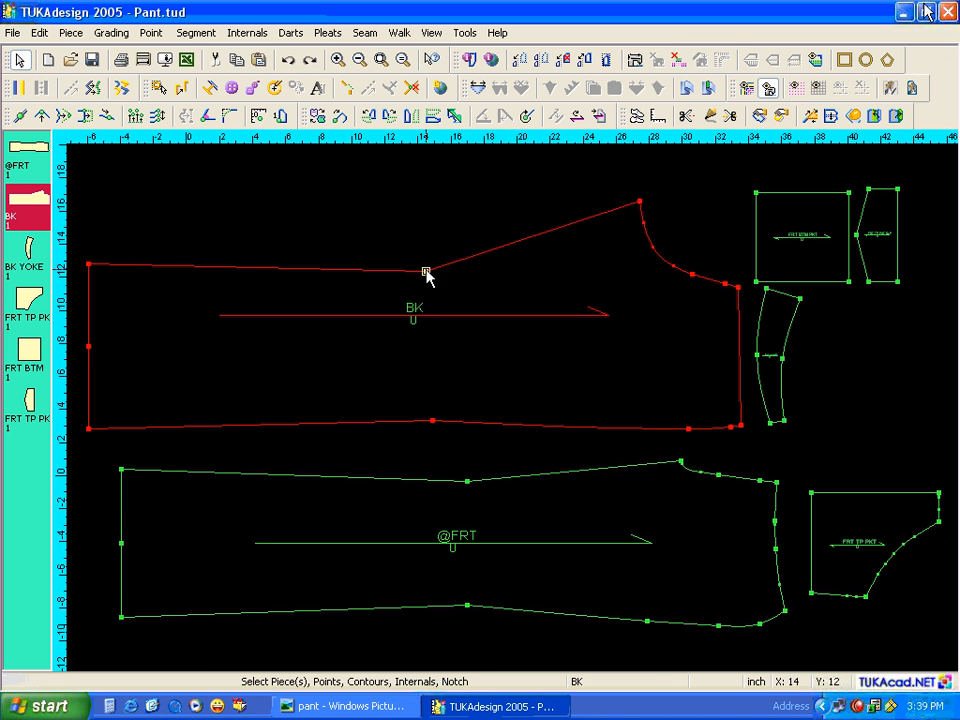
# Round the knee points on both the upper and lower edges of the BK piece with a radius of 25.
pyautogui.click(426, 271)
pyautogui.click(231, 118)
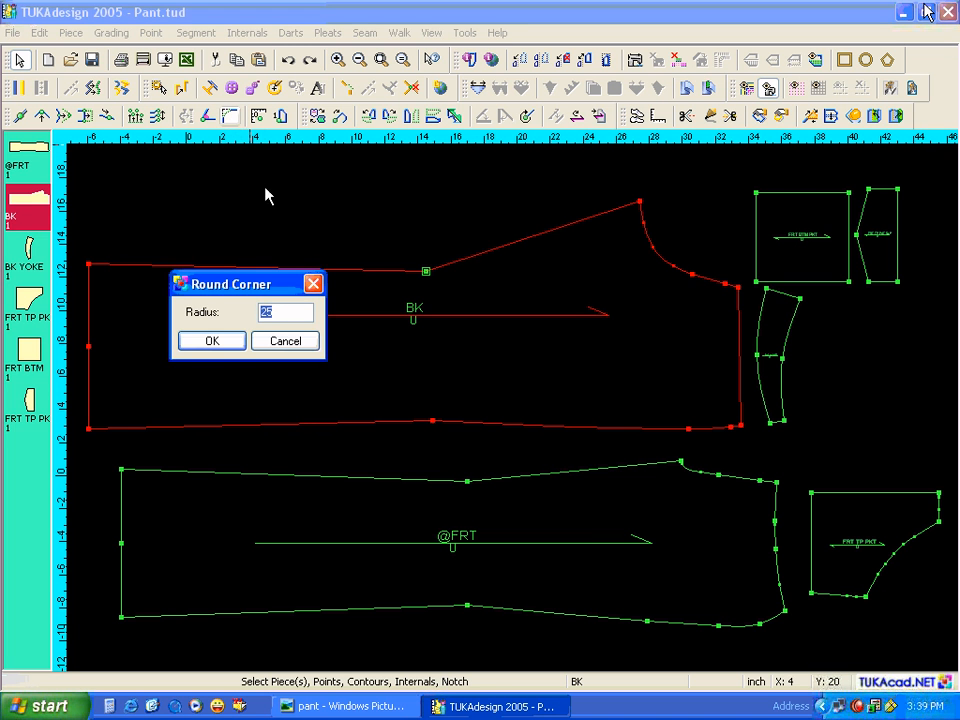
pyautogui.click(292, 307)
pyautogui.press('Return')
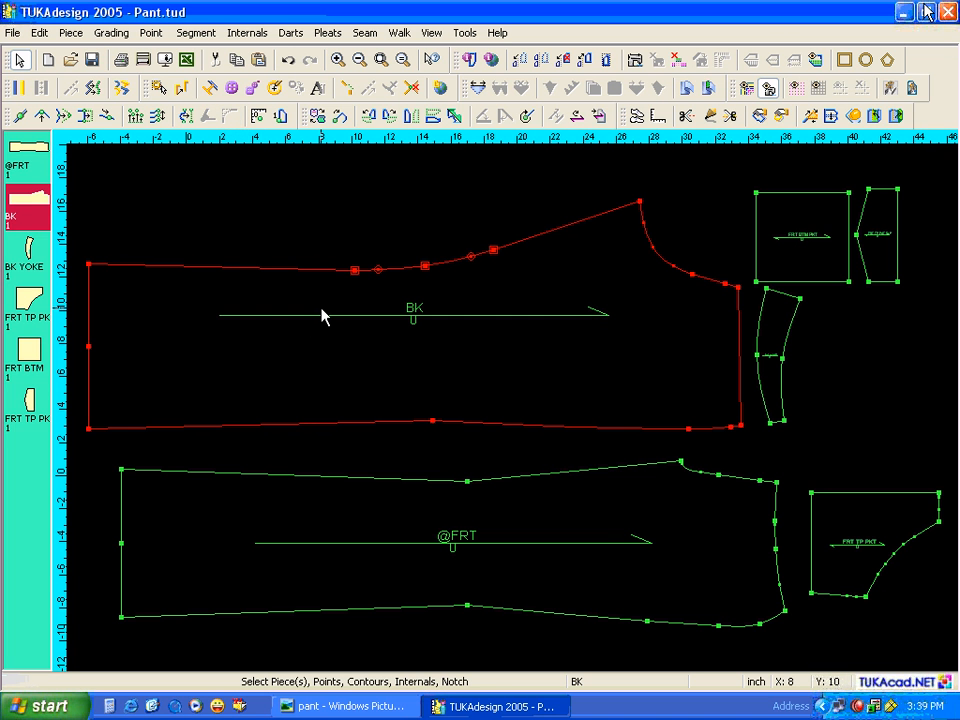
pyautogui.click(425, 335)
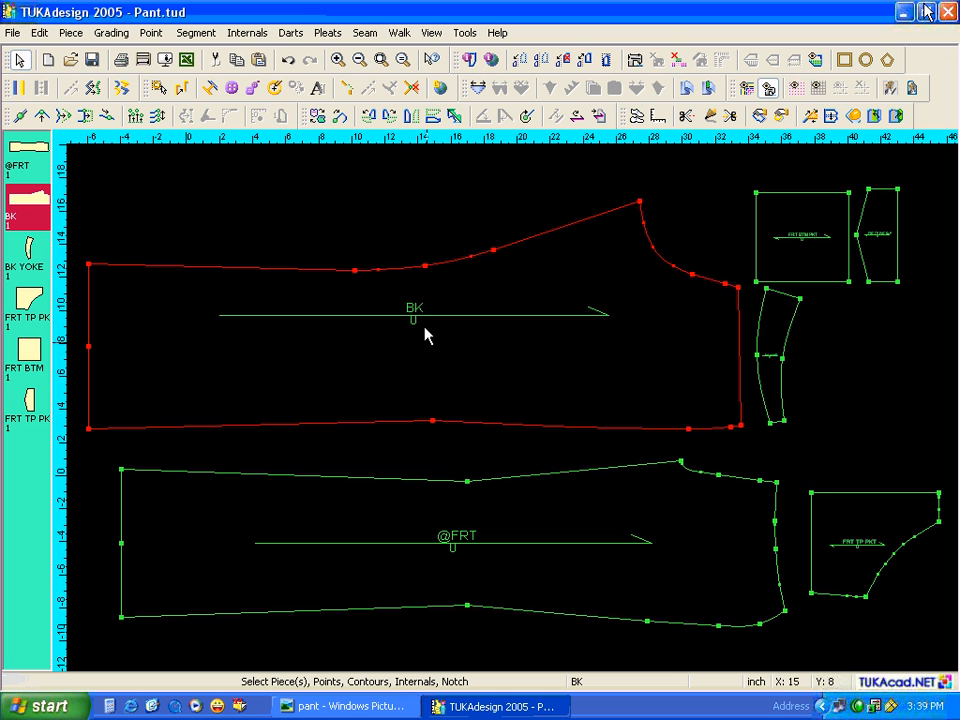
pyautogui.click(432, 421)
pyautogui.click(230, 116)
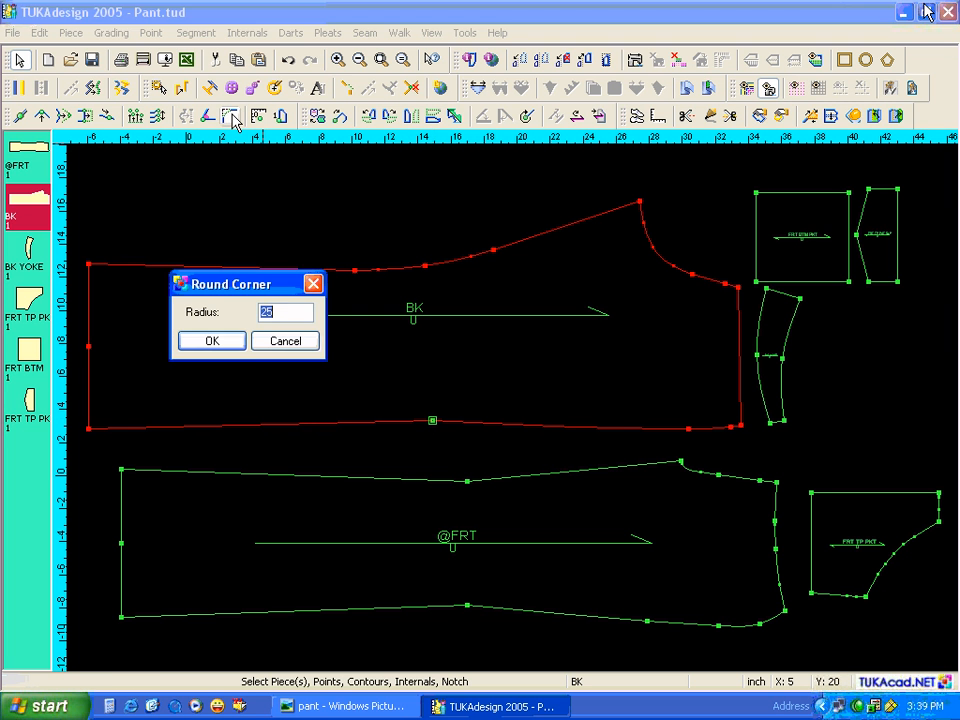
pyautogui.click(240, 342)
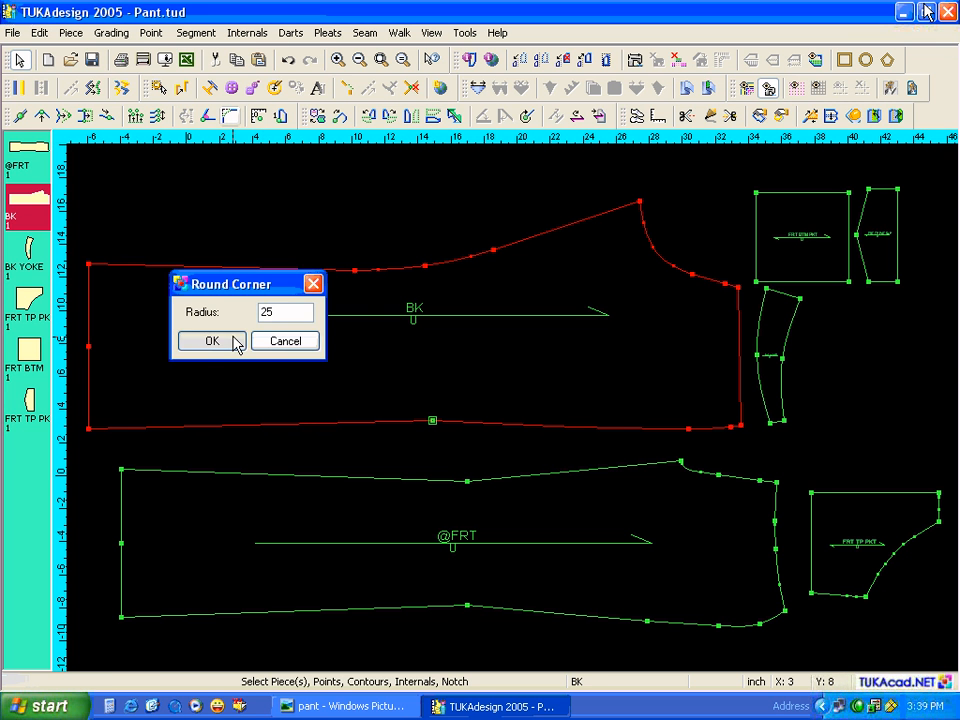
pyautogui.click(468, 484)
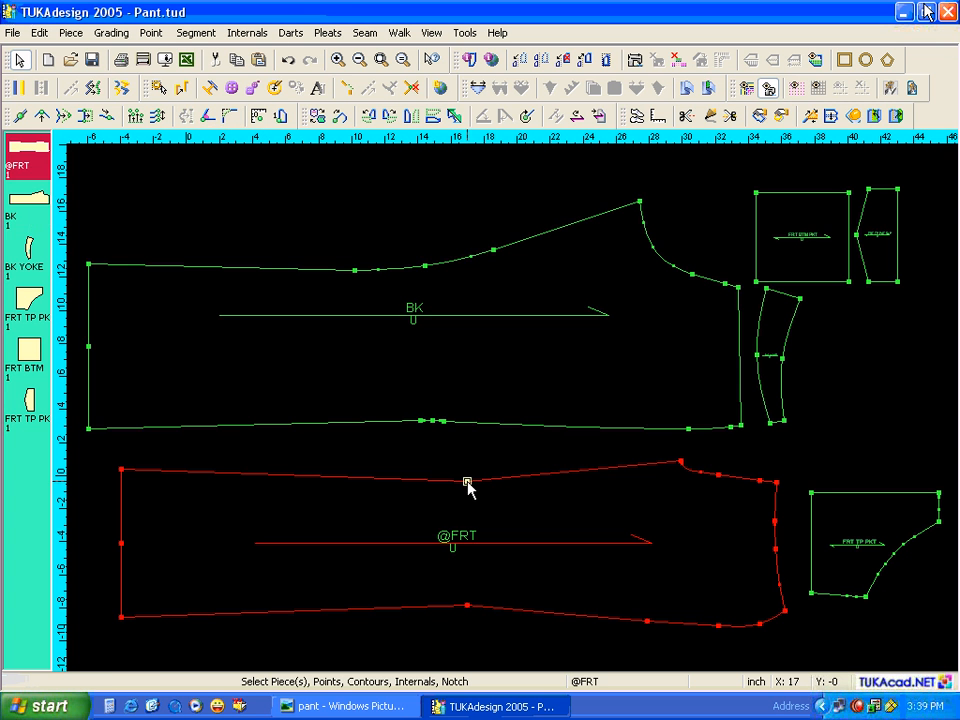
pyautogui.click(225, 118)
pyautogui.click(230, 341)
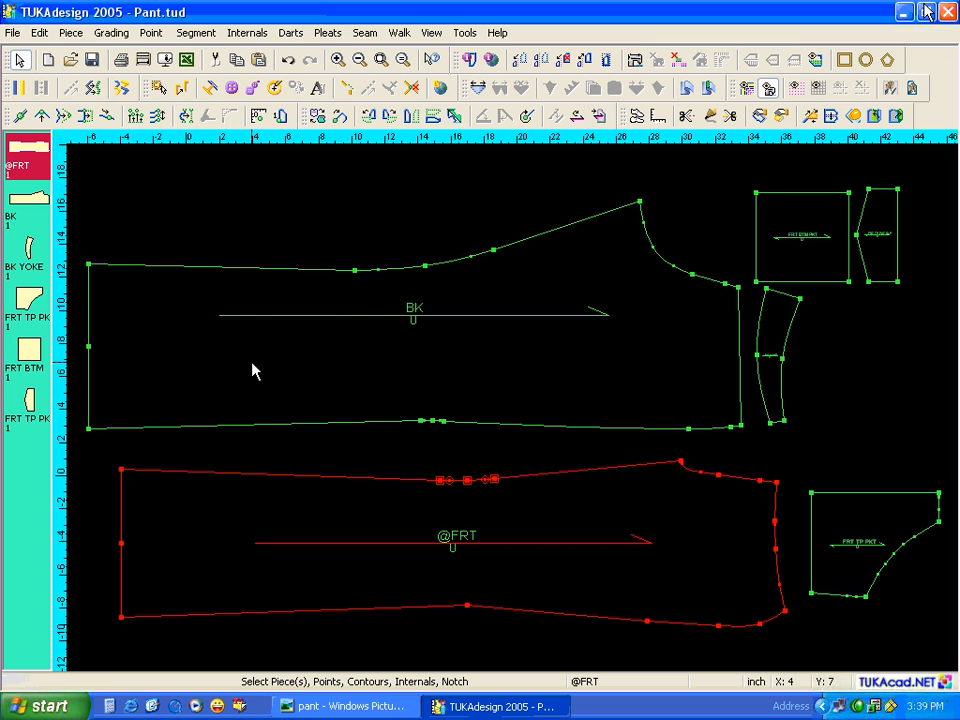
pyautogui.click(466, 606)
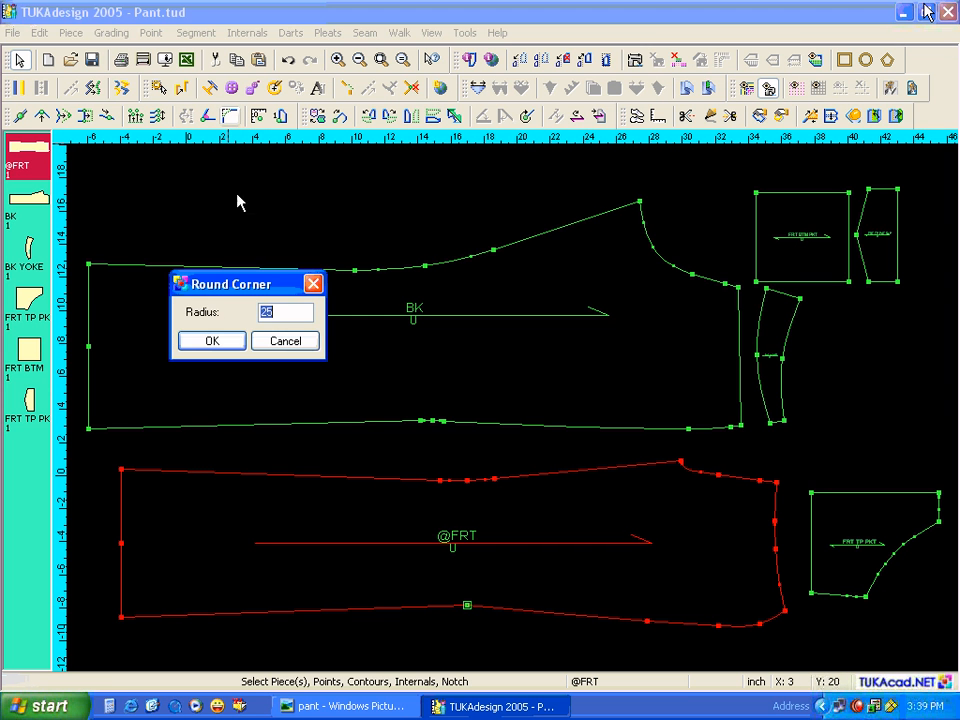
pyautogui.click(222, 341)
pyautogui.click(428, 365)
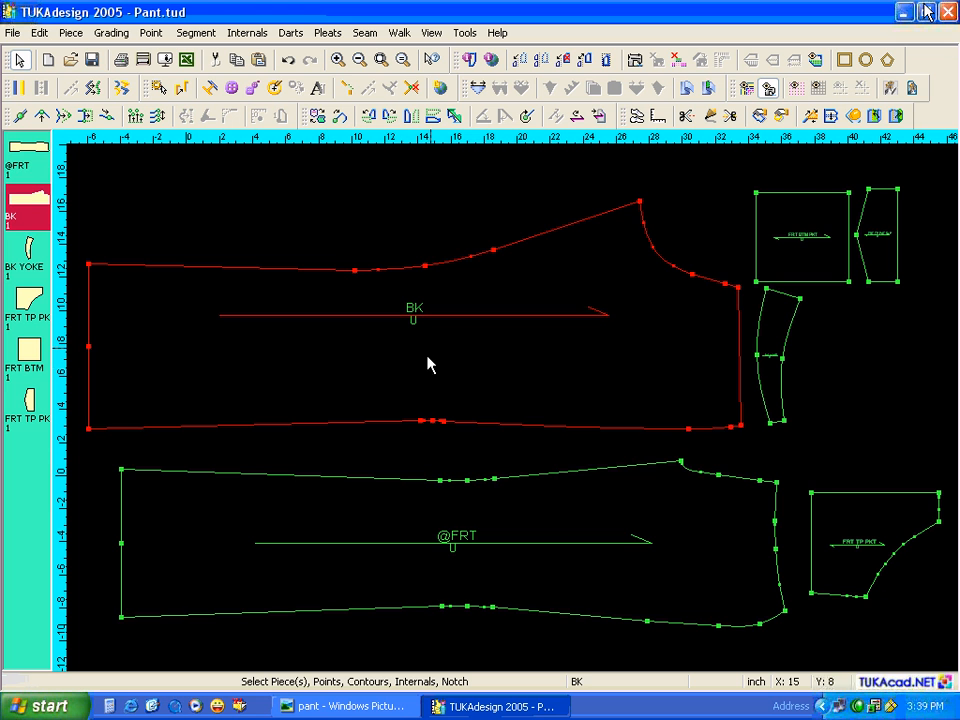
pyautogui.click(427, 267)
pyautogui.keyDown('shift'); pyautogui.click(354, 271); pyautogui.keyUp('shift')
pyautogui.keyDown('shift'); pyautogui.click(425, 420); pyautogui.keyUp('shift')
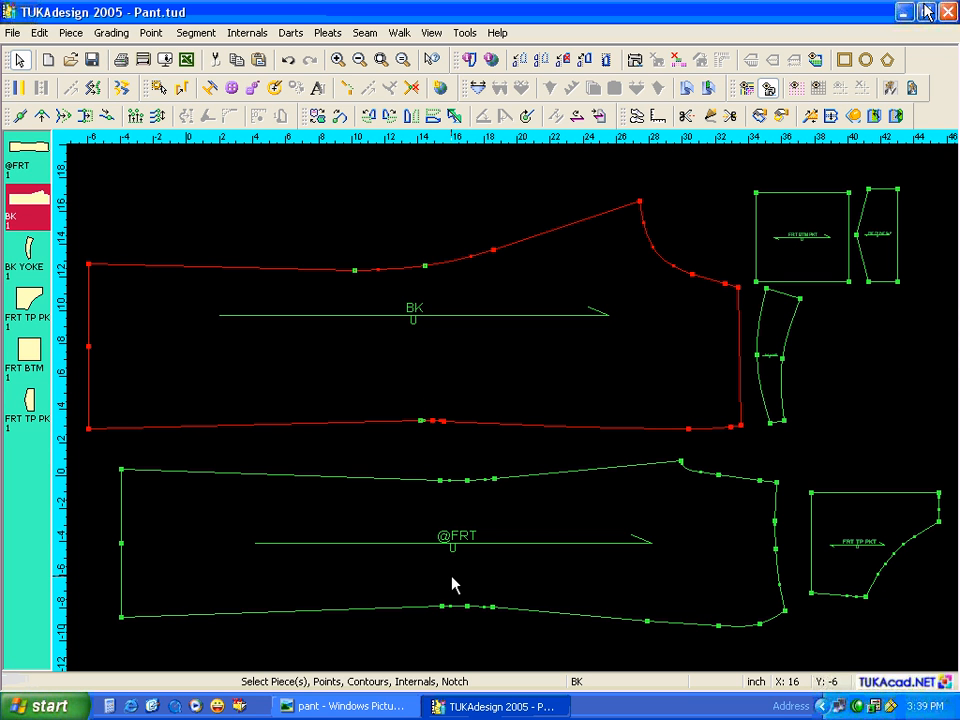
pyautogui.click(664, 517)
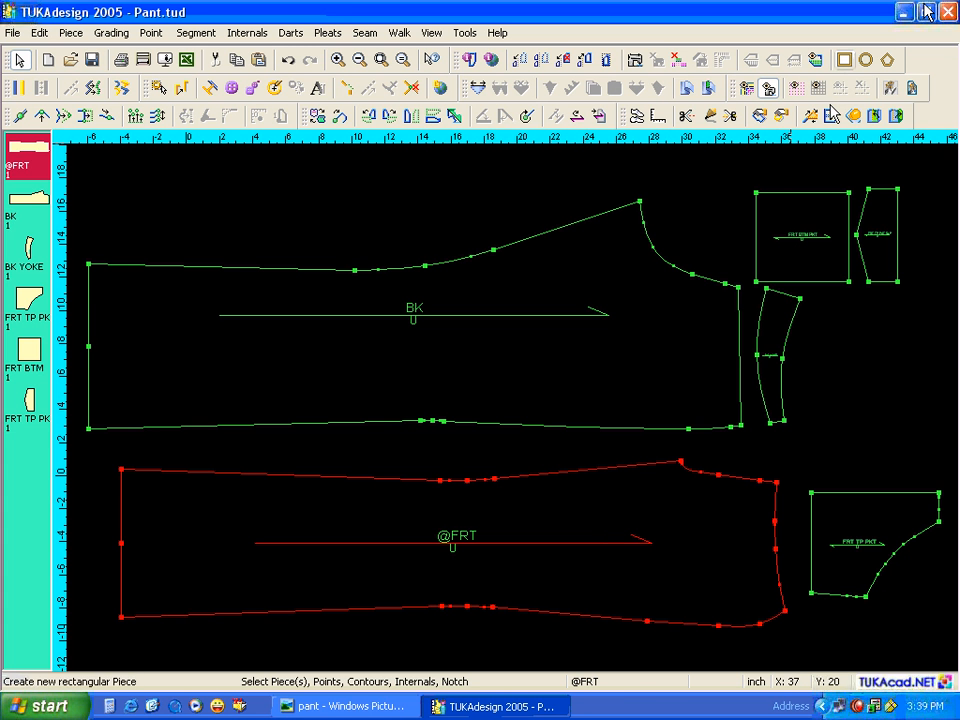
# Consult the fly measurements on the pant spec sheet and create a rectangular piece named FLY, X 3.5 and Y 1.5 inches.
pyautogui.click(368, 706)
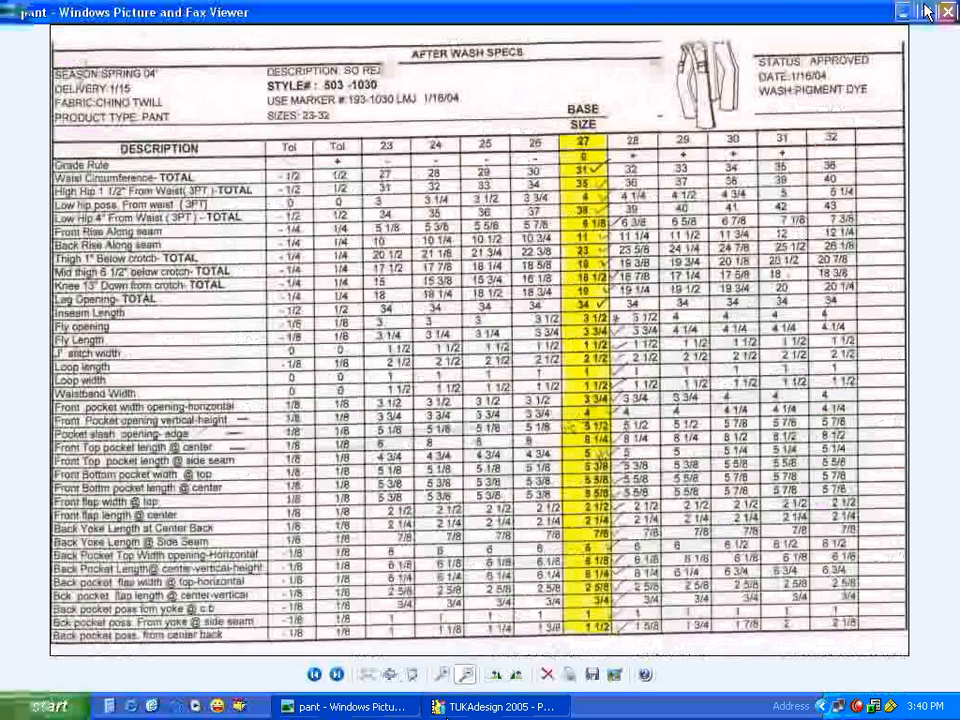
pyautogui.hotkey('alt', 'Tab')
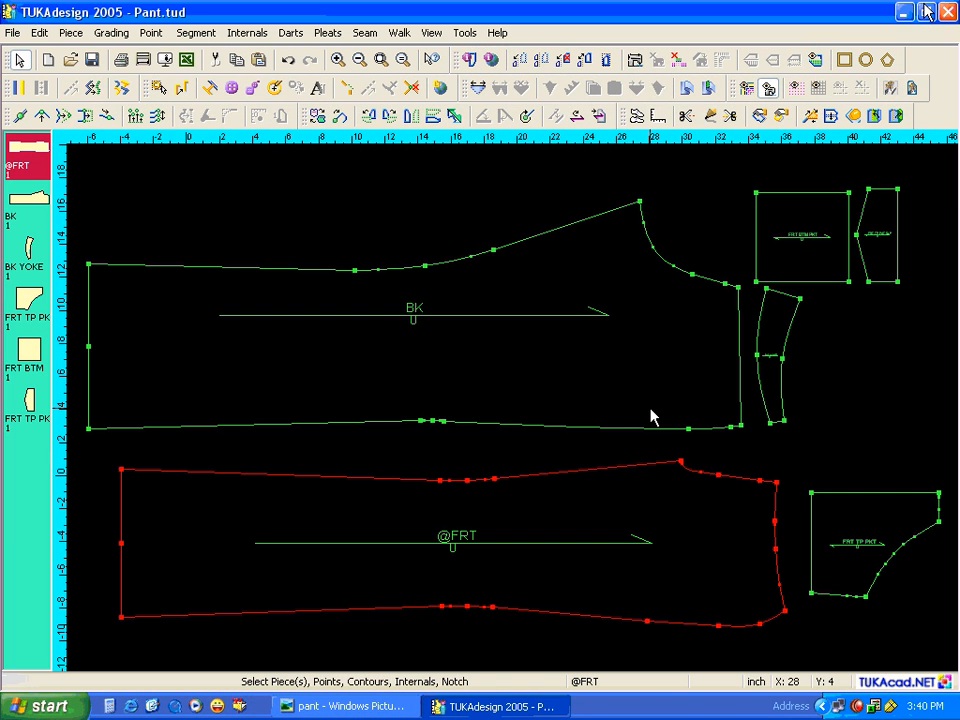
pyautogui.click(844, 60)
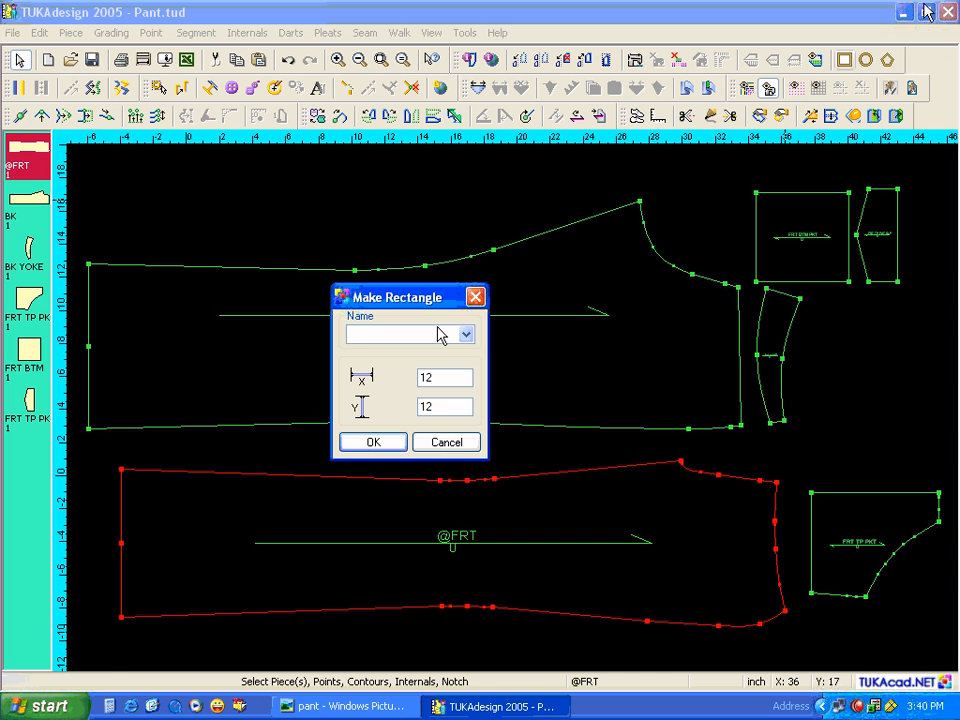
pyautogui.write('FLY')
pyautogui.doubleClick(442, 376)
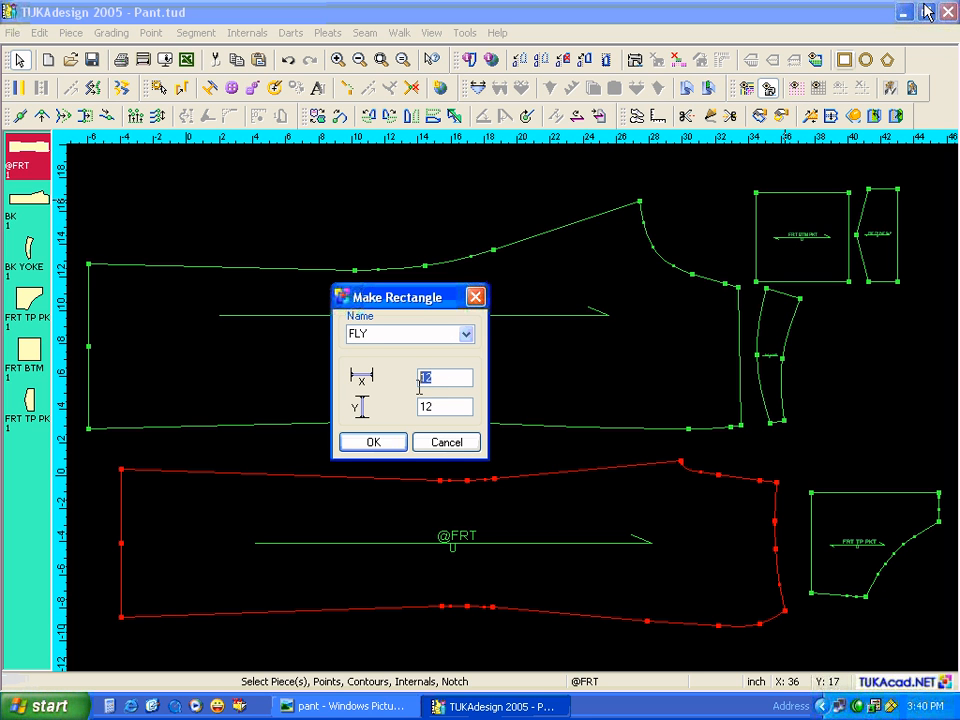
pyautogui.write('3.5')
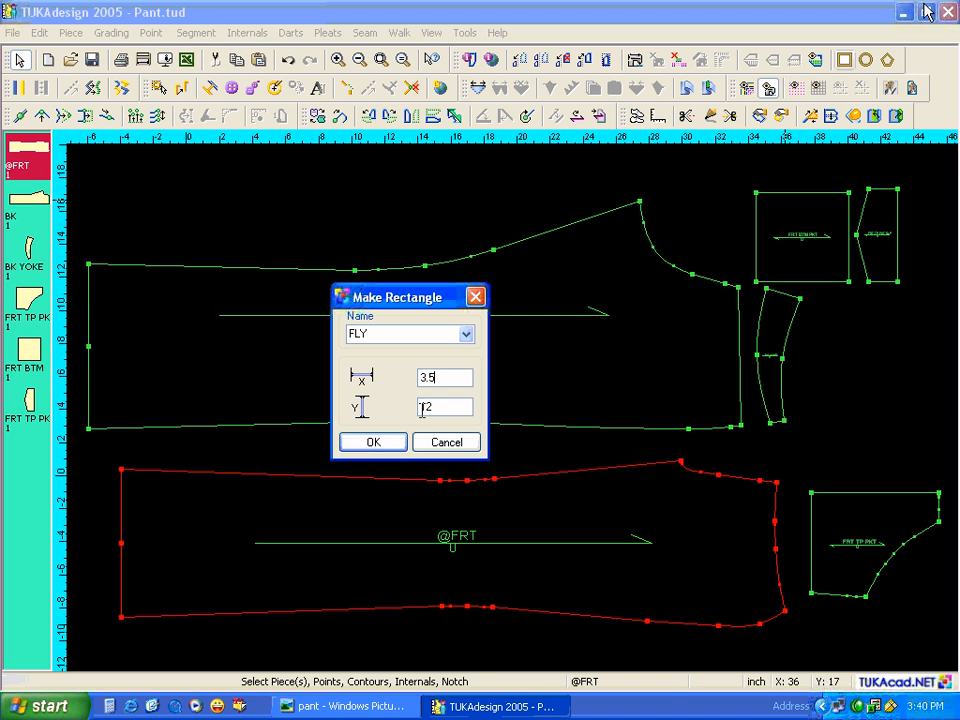
pyautogui.doubleClick(431, 407)
pyautogui.write('1.5')
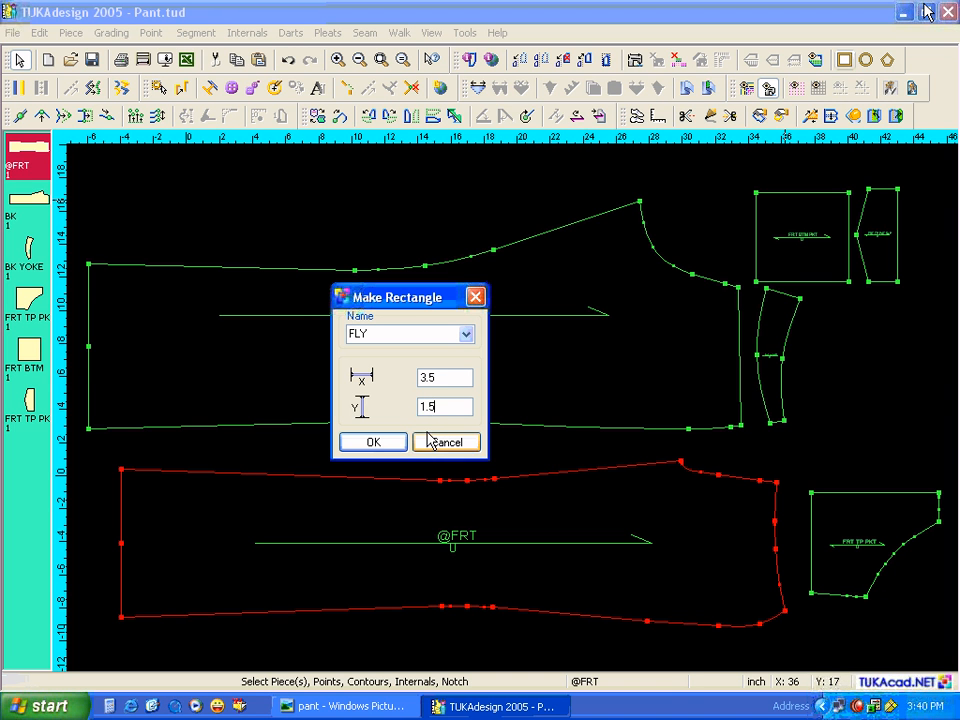
pyautogui.click(396, 446)
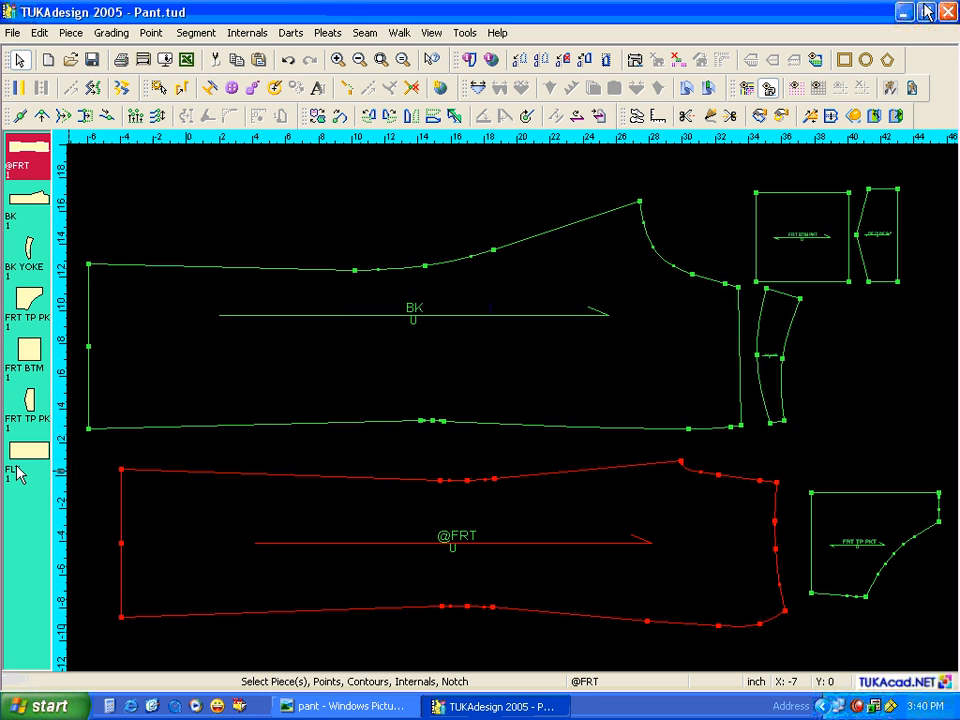
pyautogui.moveTo(15, 462); pyautogui.dragTo(765, 491)
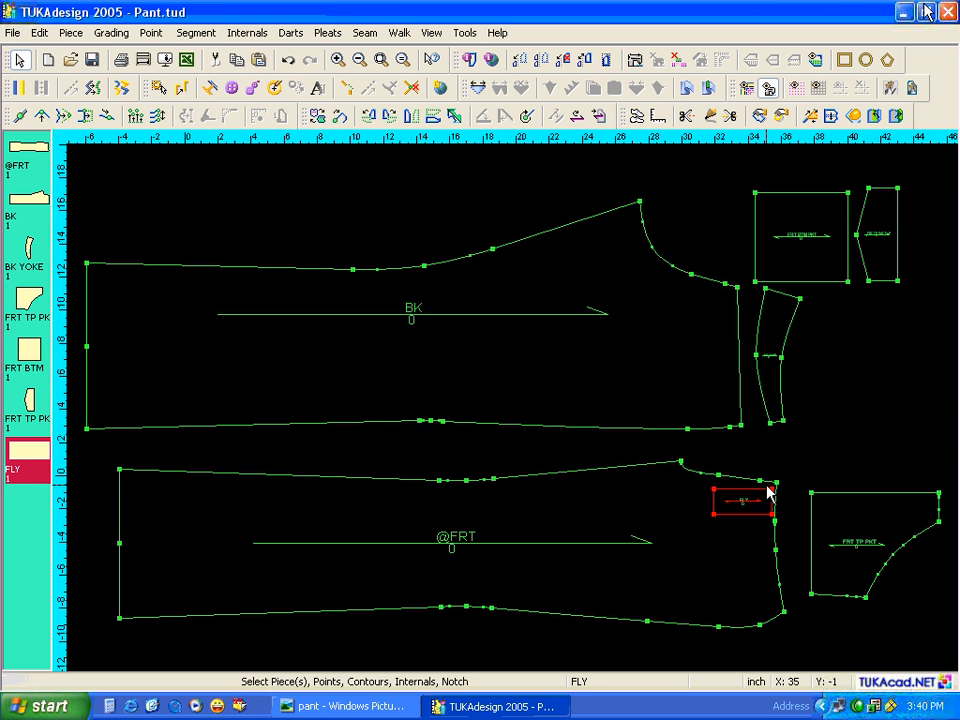
pyautogui.scroll(1, 765, 491)
pyautogui.scroll(1, 506, 407)
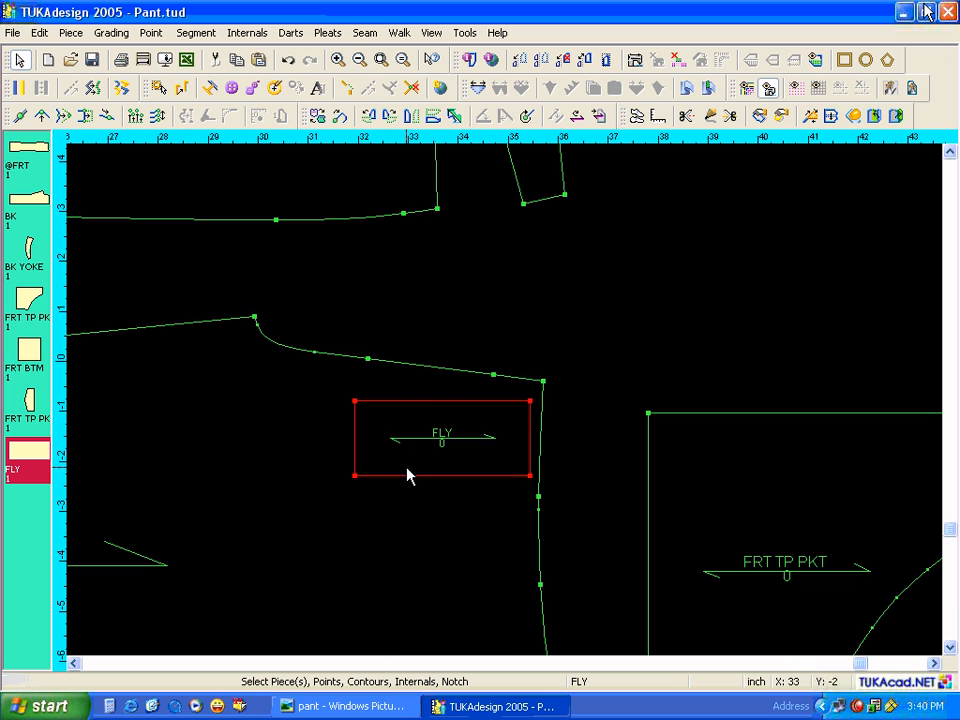
pyautogui.click(355, 475)
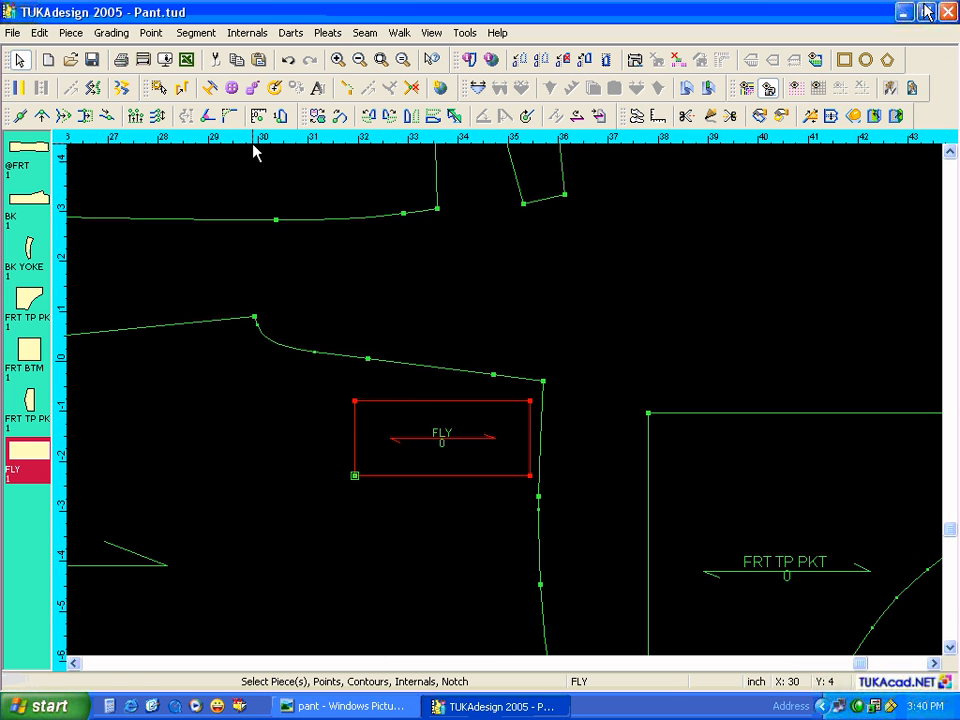
pyautogui.click(229, 117)
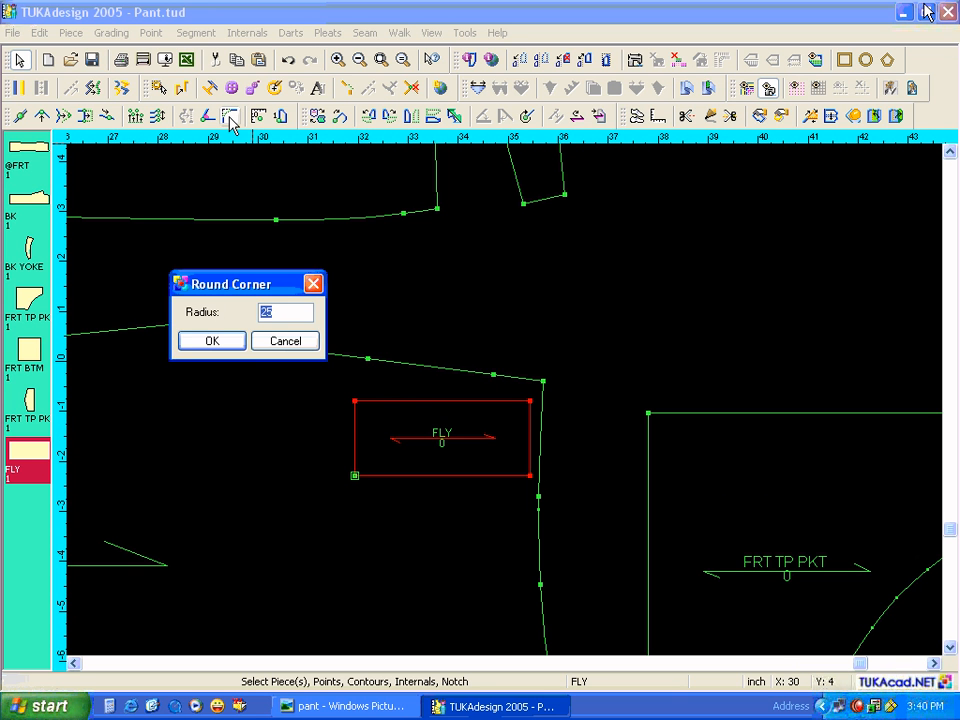
pyautogui.write('1')
pyautogui.press('BackSpace')
pyautogui.press('Return')
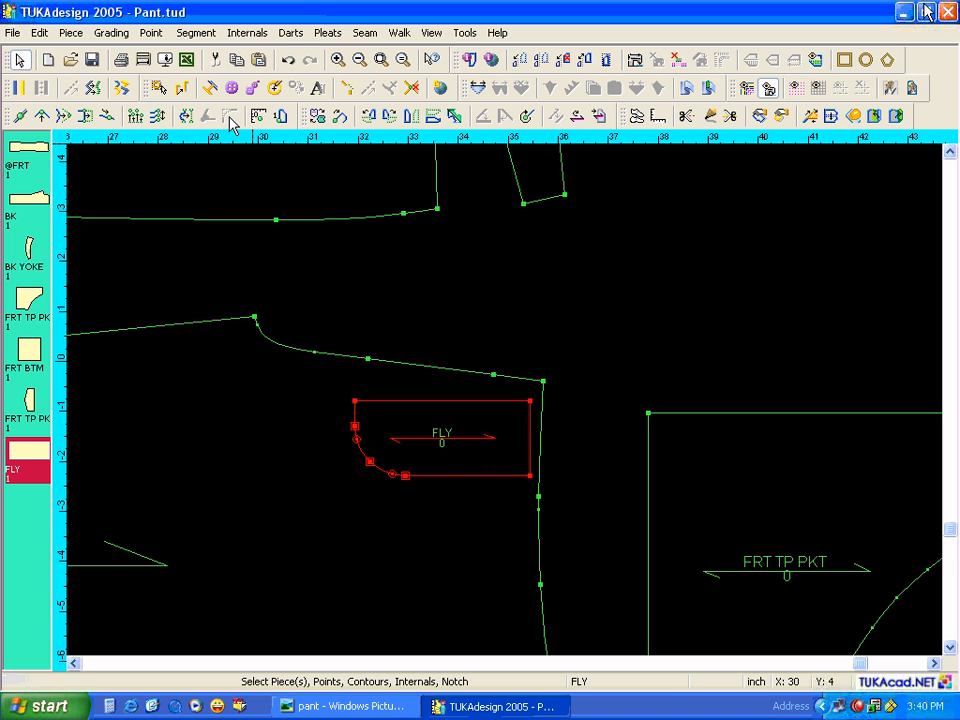
pyautogui.click(381, 411)
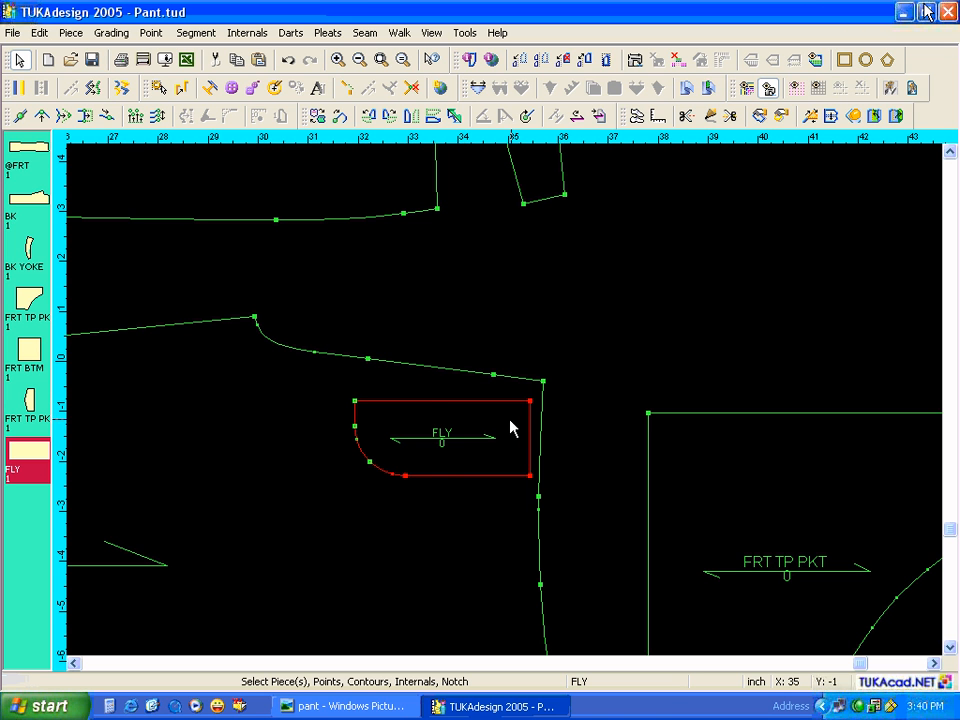
pyautogui.click(637, 116)
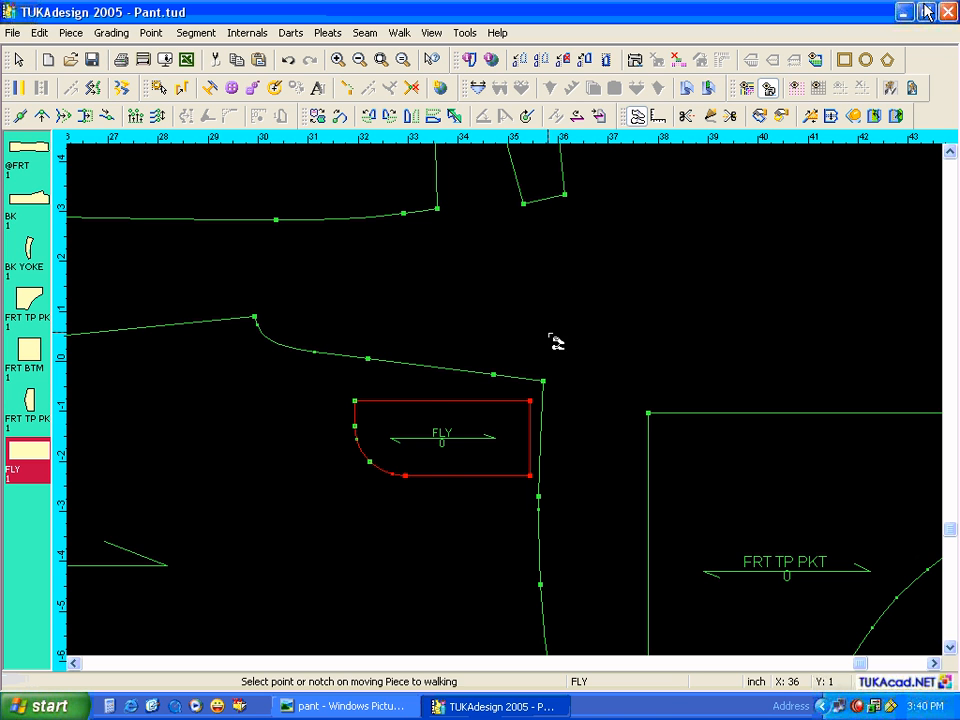
pyautogui.click(531, 401)
pyautogui.click(543, 381)
pyautogui.click(481, 383)
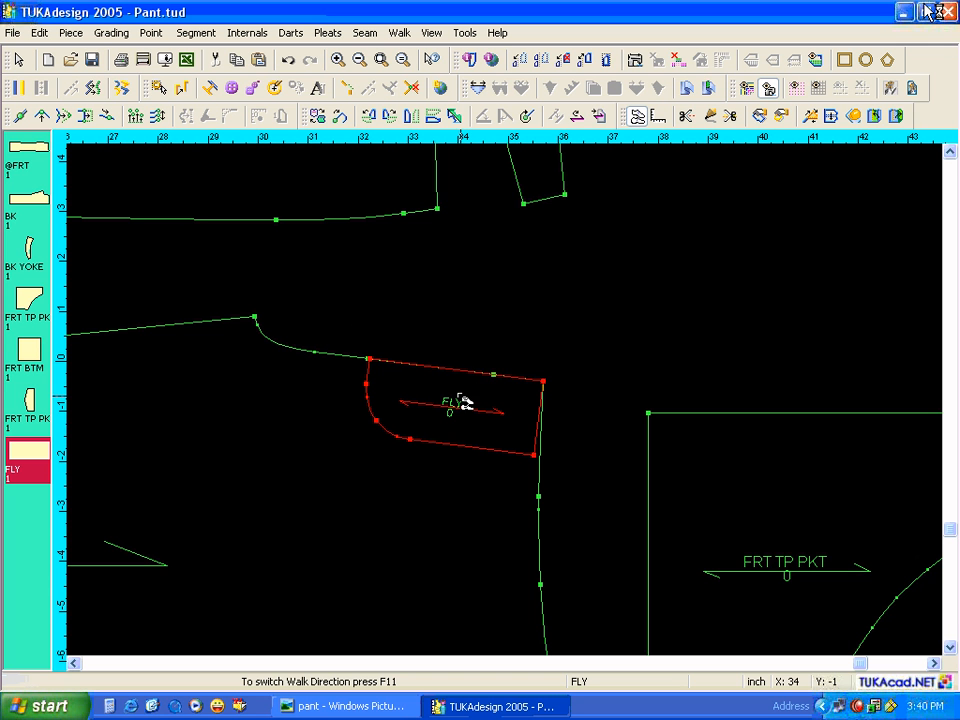
pyautogui.scroll(2, 538, 450)
pyautogui.scroll(1, 513, 410)
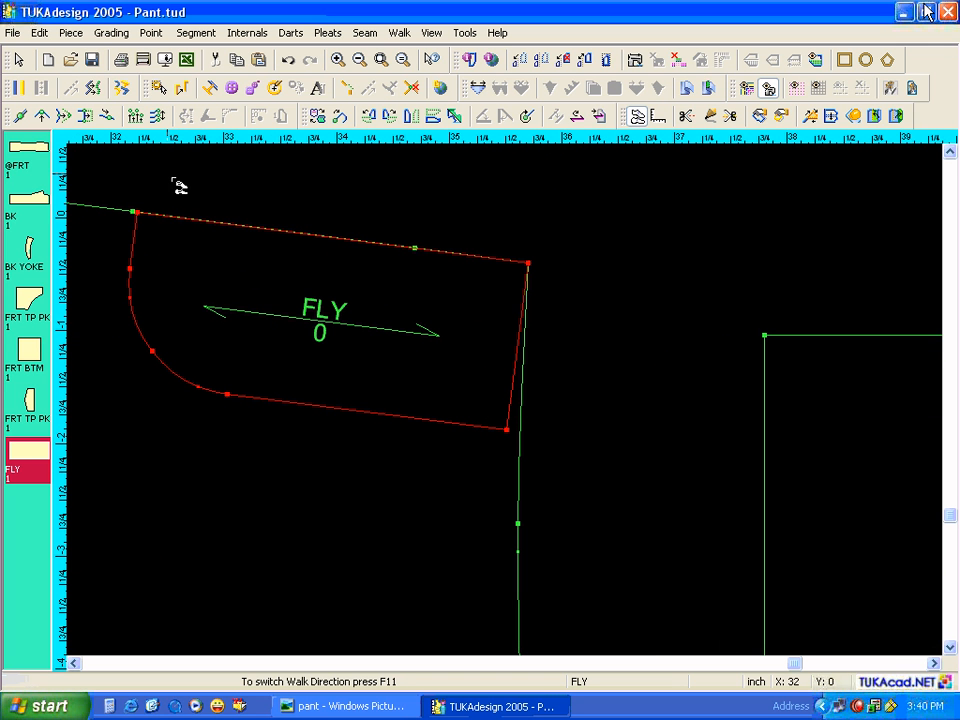
pyautogui.click(42, 116)
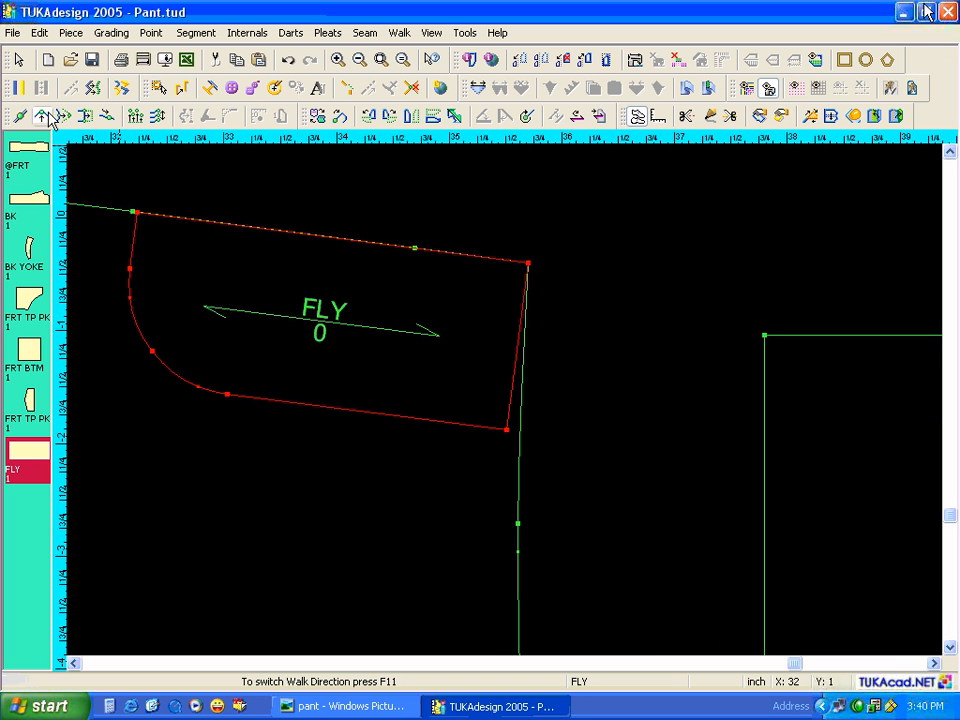
pyautogui.click(518, 433)
pyautogui.click(314, 262)
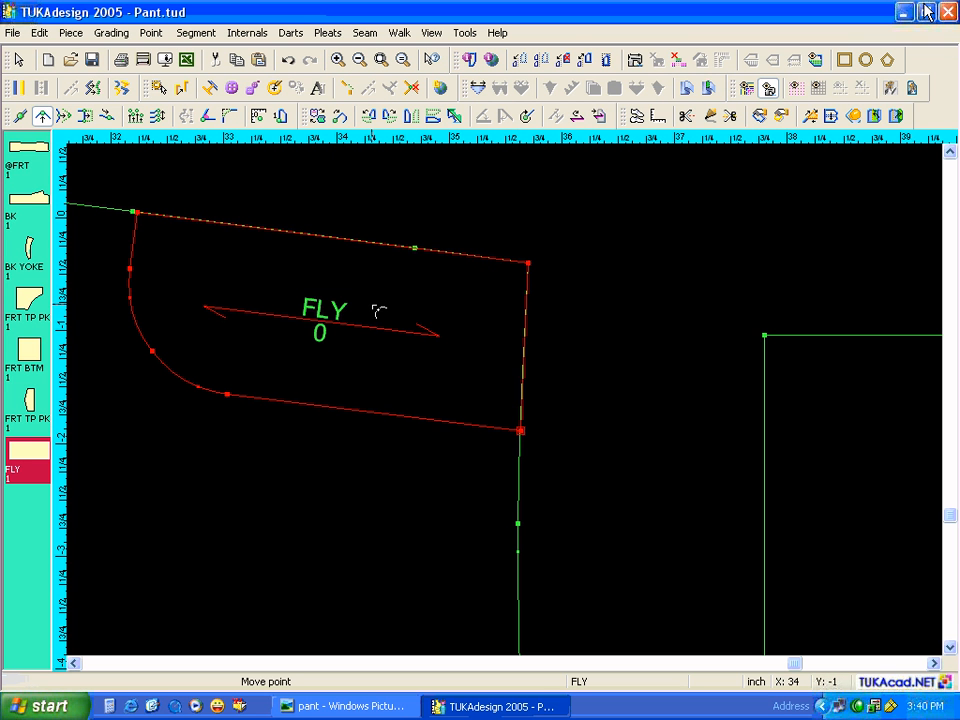
pyautogui.press('Home')
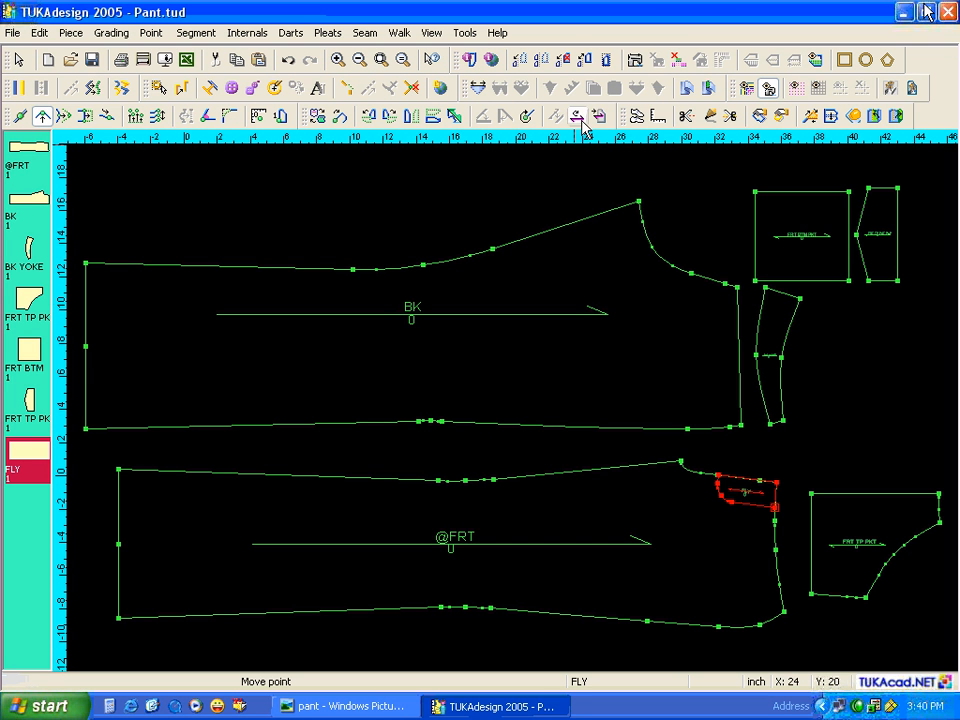
pyautogui.press('Escape')
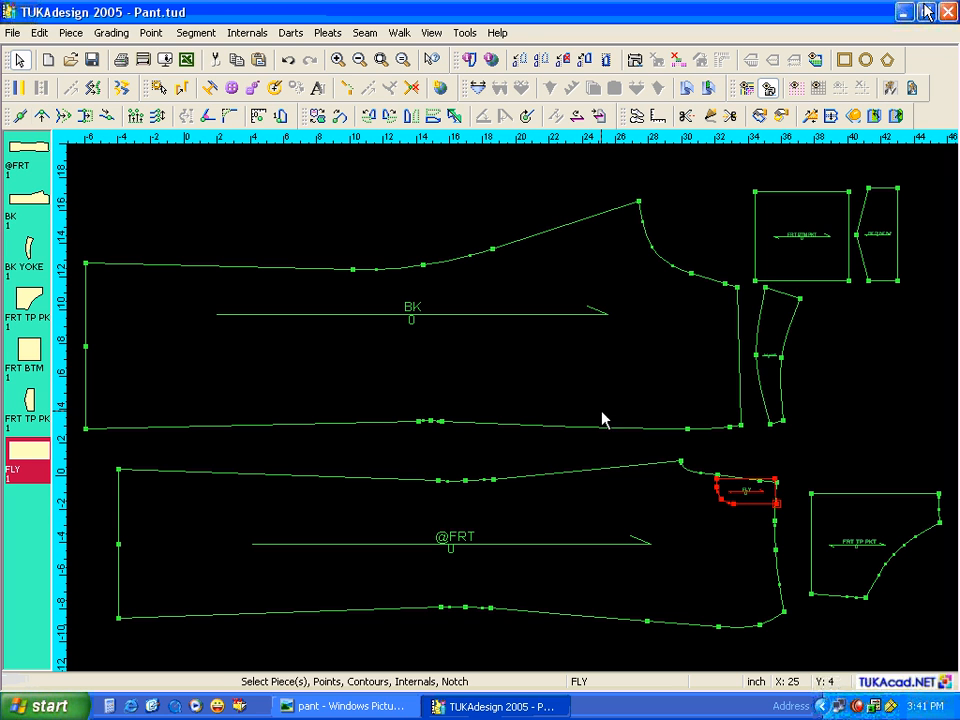
pyautogui.moveTo(754, 497); pyautogui.dragTo(816, 457)
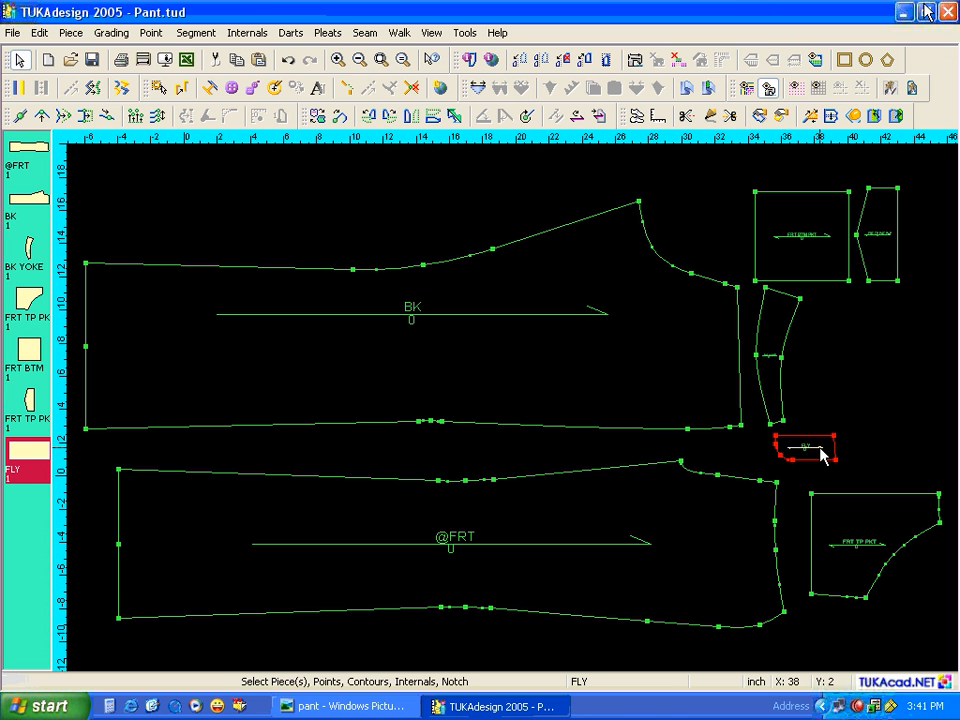
# Duplicate the FLY piece and place the copy just above the original.
pyautogui.click(257, 60)
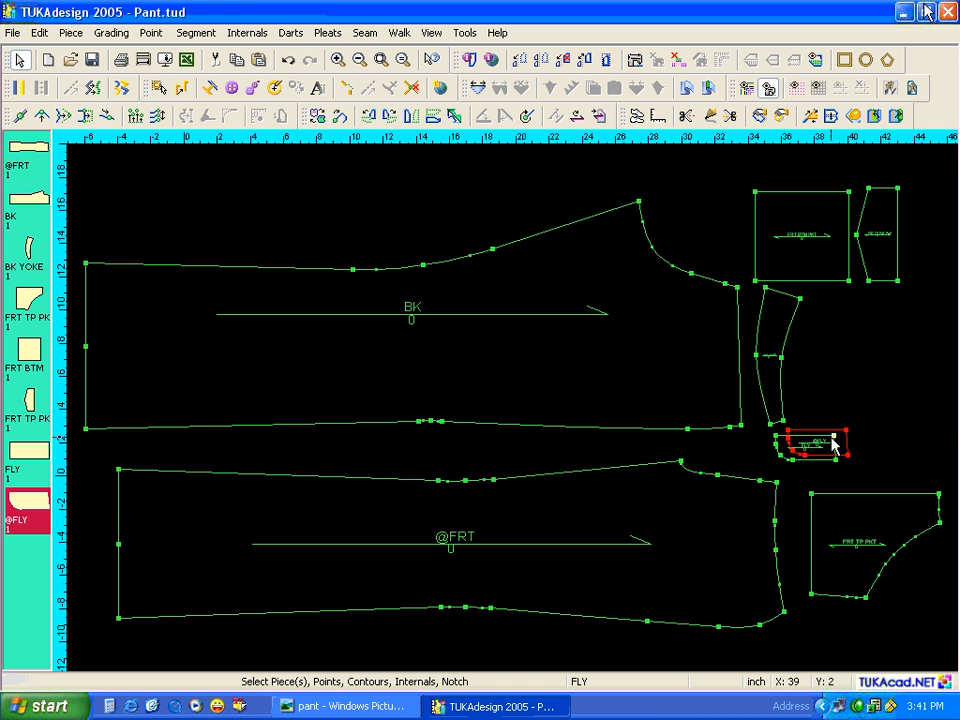
pyautogui.moveTo(846, 444); pyautogui.dragTo(866, 418)
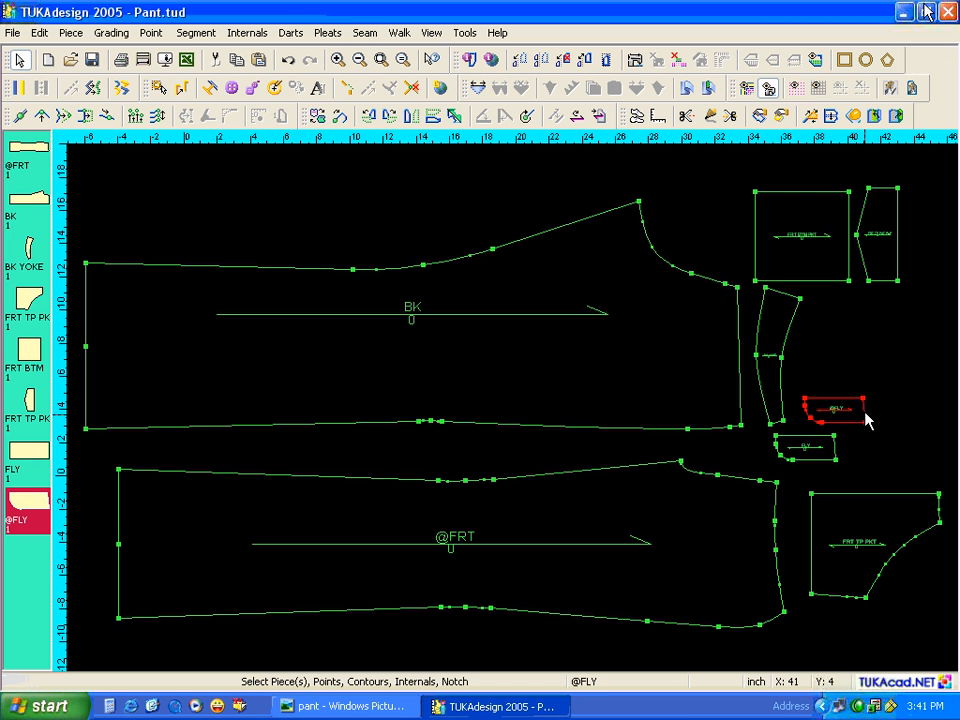
pyautogui.press('F8')
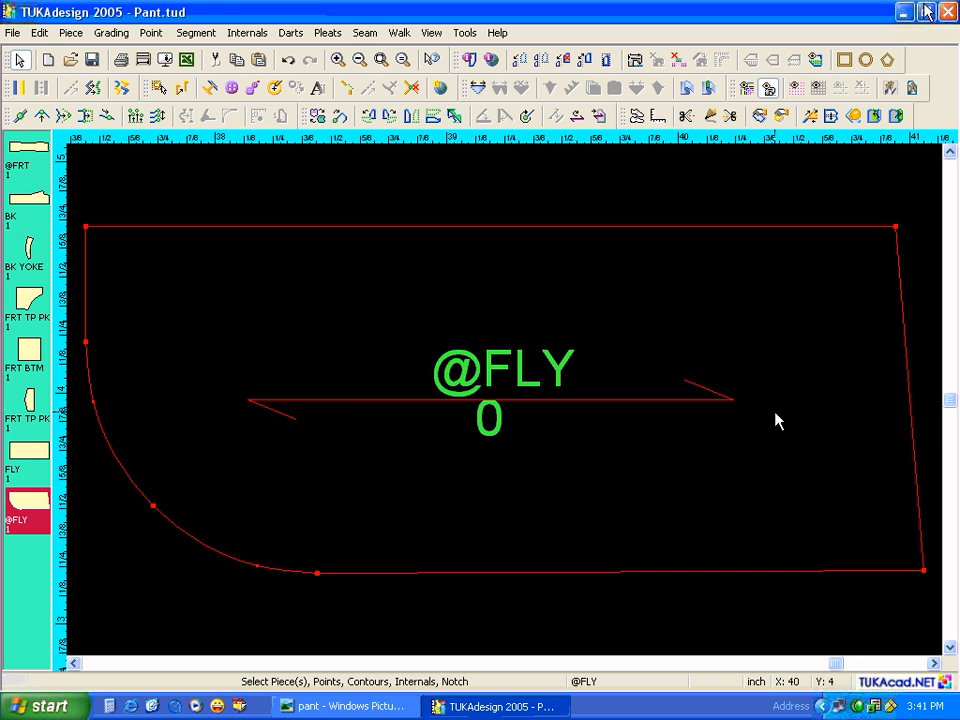
pyautogui.scroll(-2, 636, 415)
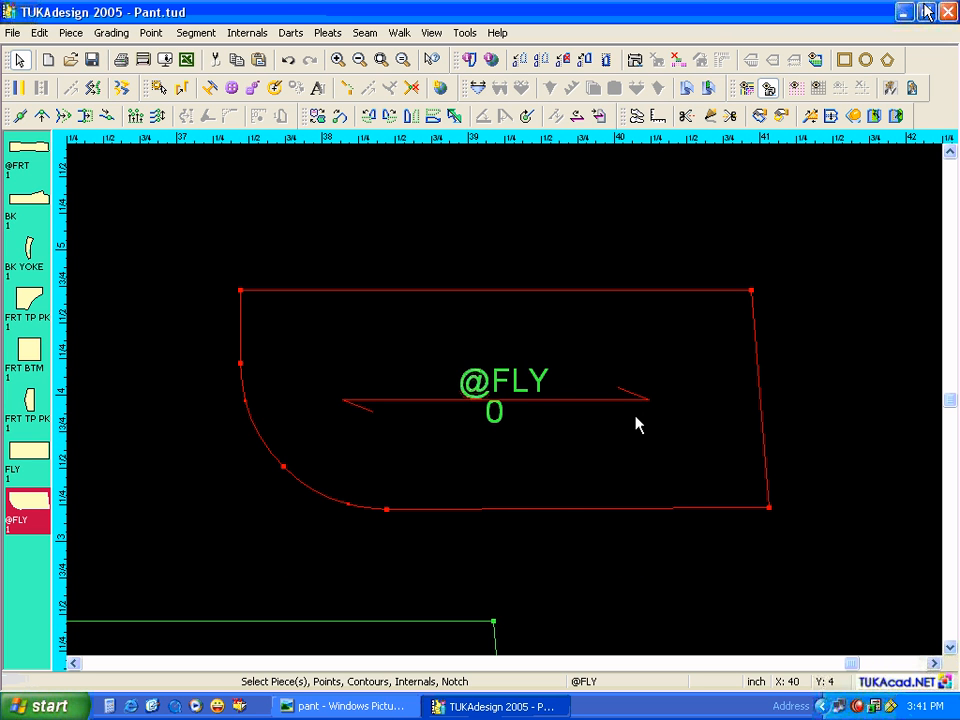
pyautogui.click(769, 509)
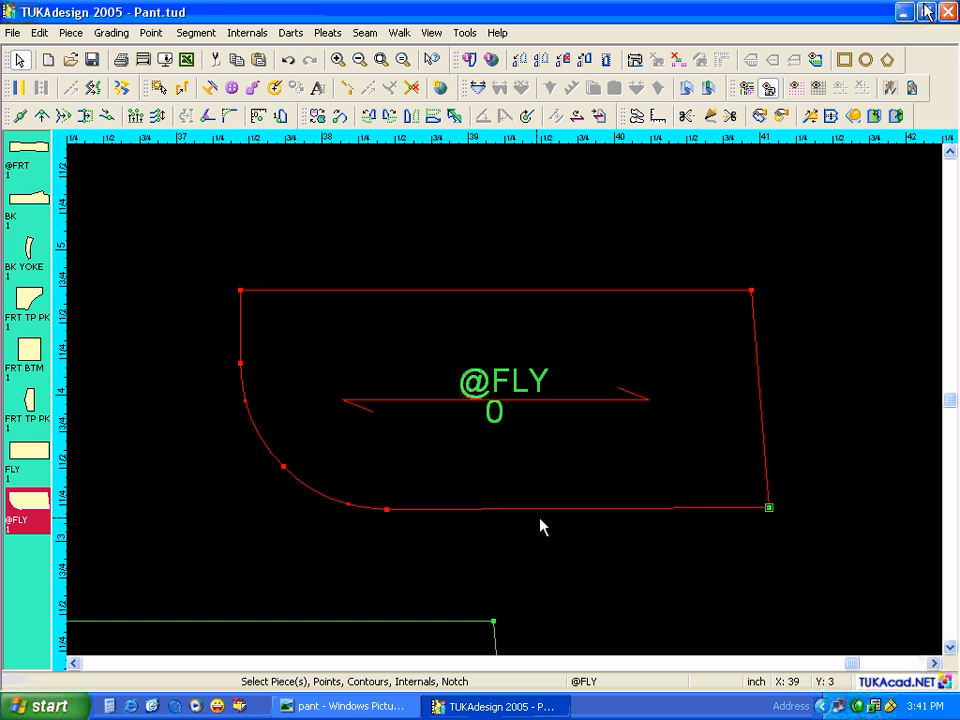
pyautogui.click(386, 511)
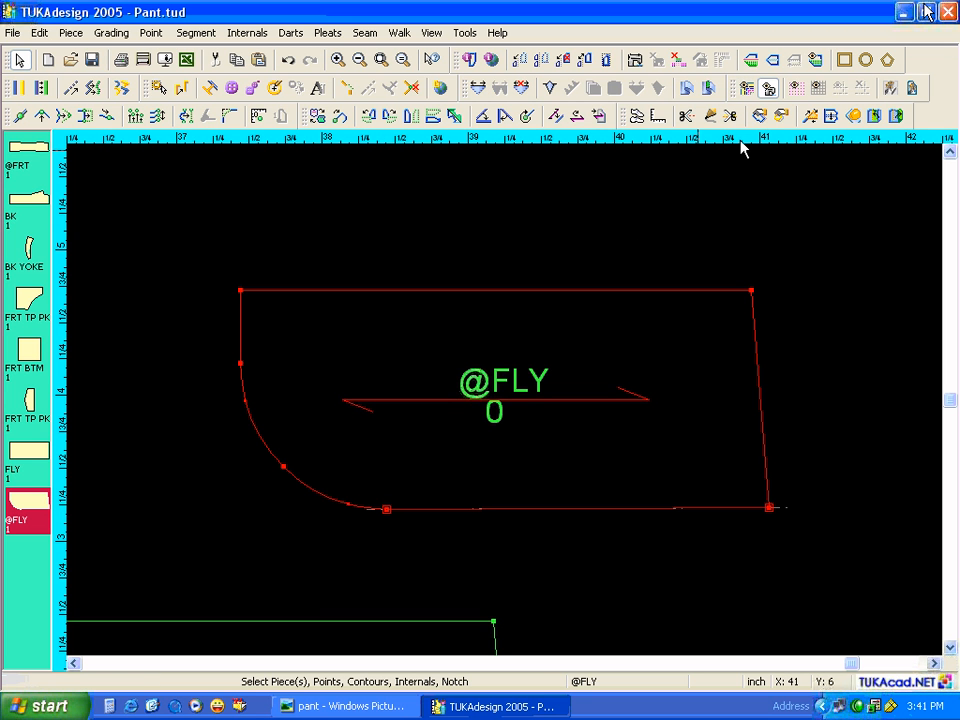
pyautogui.click(768, 88)
pyautogui.press('space')
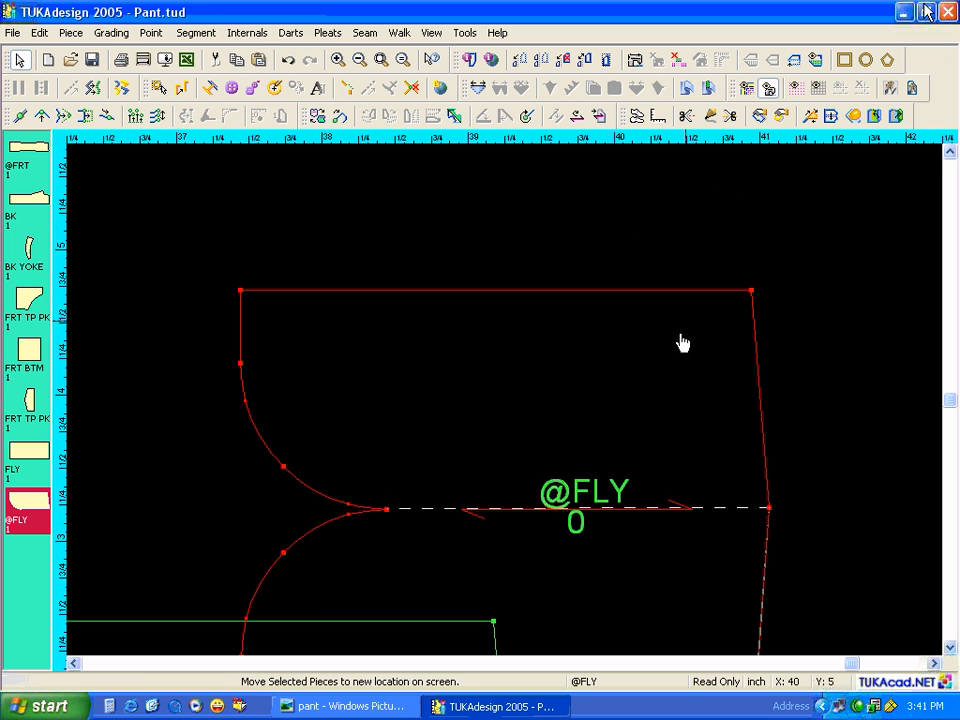
pyautogui.click(735, 215)
pyautogui.doubleClick(672, 310)
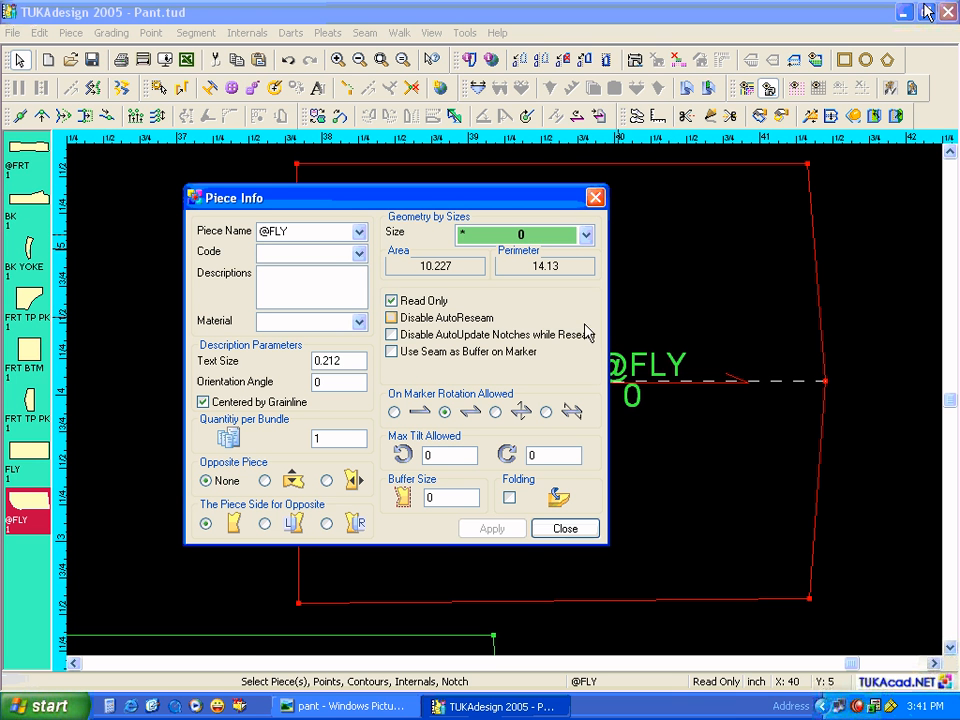
pyautogui.click(401, 301)
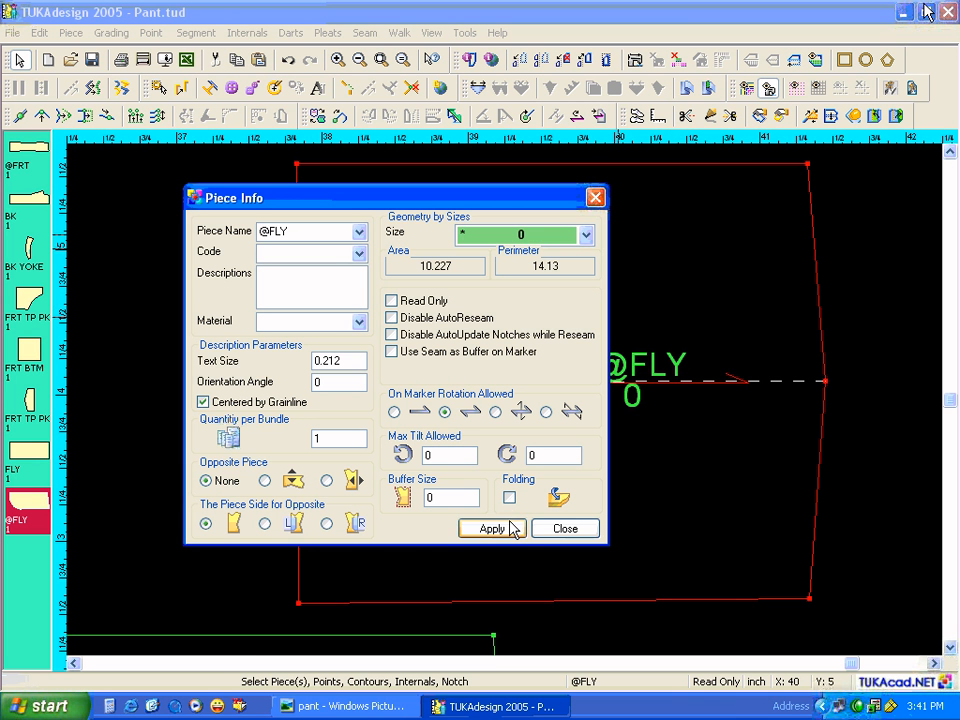
pyautogui.click(490, 528)
pyautogui.click(545, 528)
pyautogui.click(484, 388)
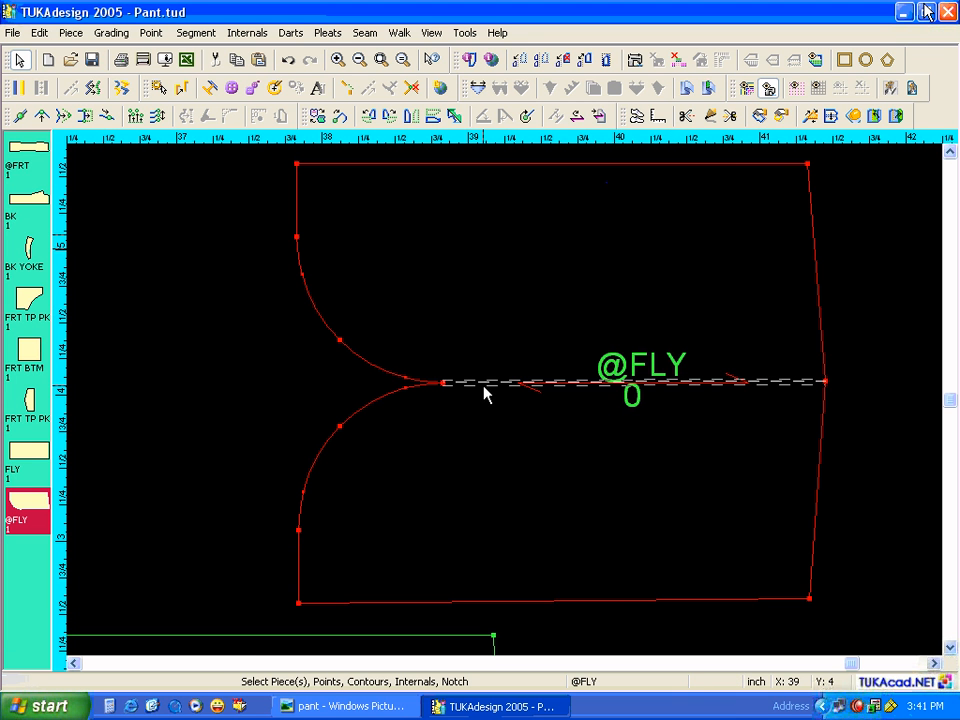
pyautogui.press('Delete')
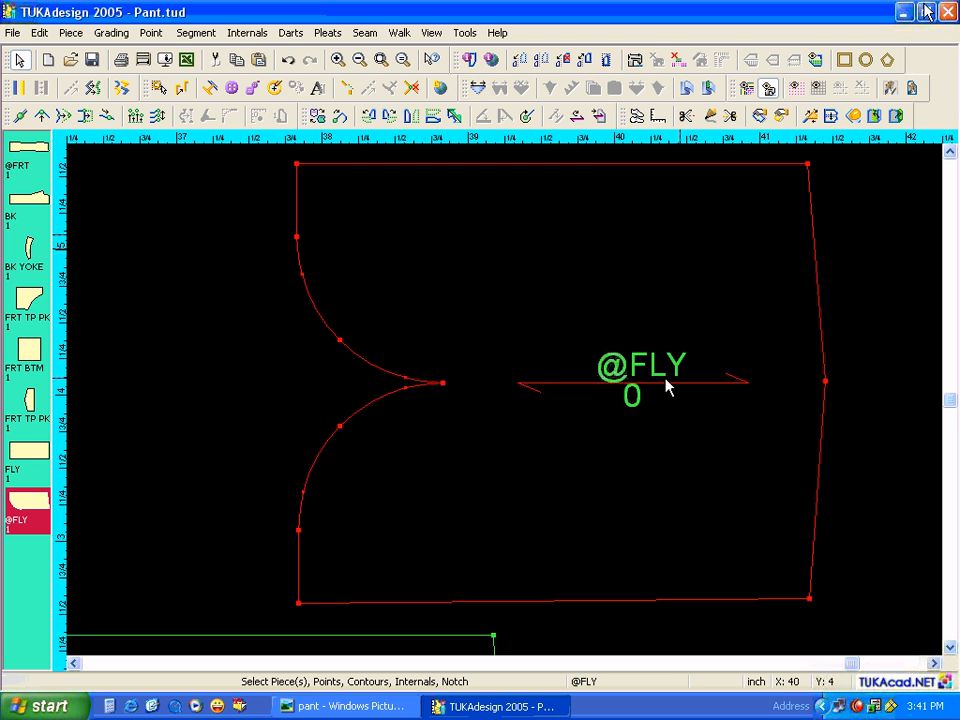
pyautogui.click(807, 164)
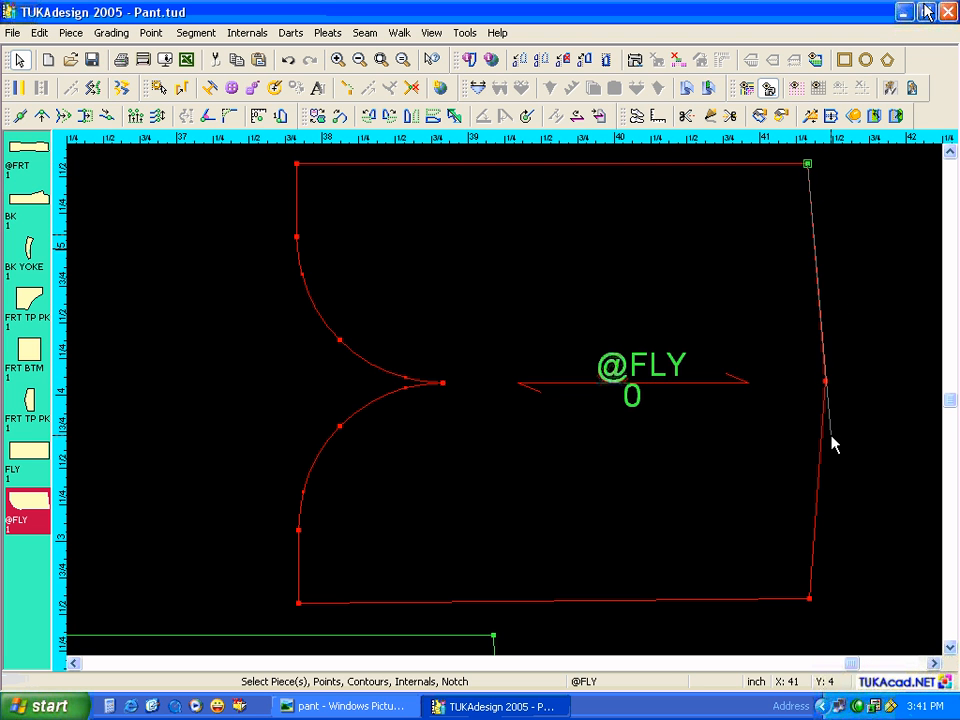
pyautogui.click(825, 383)
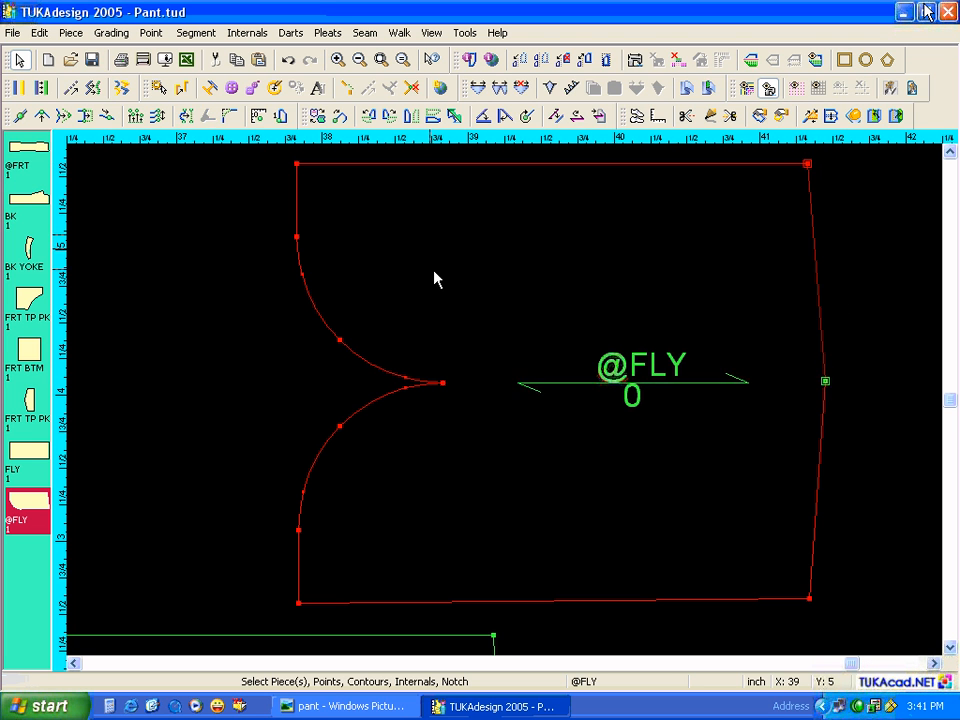
pyautogui.click(186, 117)
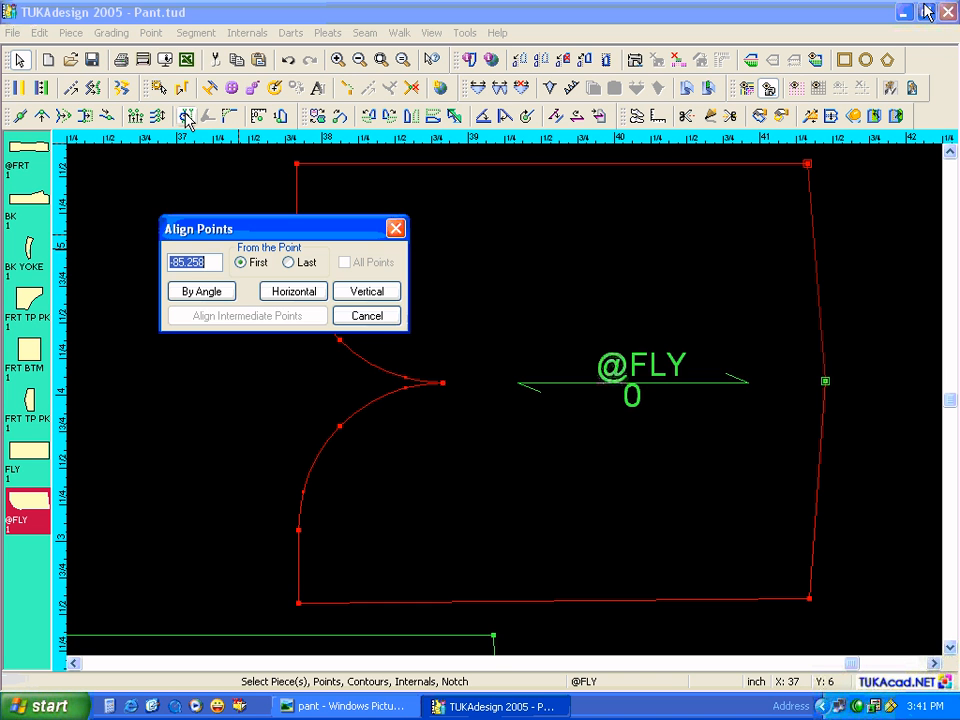
pyautogui.click(306, 263)
pyautogui.click(366, 291)
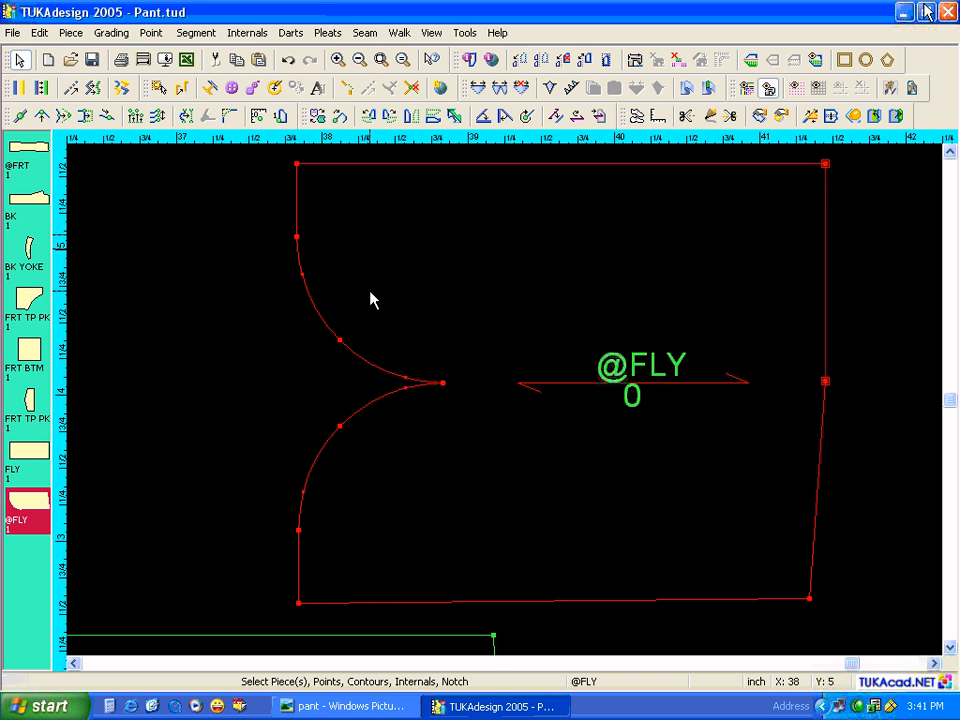
pyautogui.click(825, 384)
pyautogui.click(810, 597)
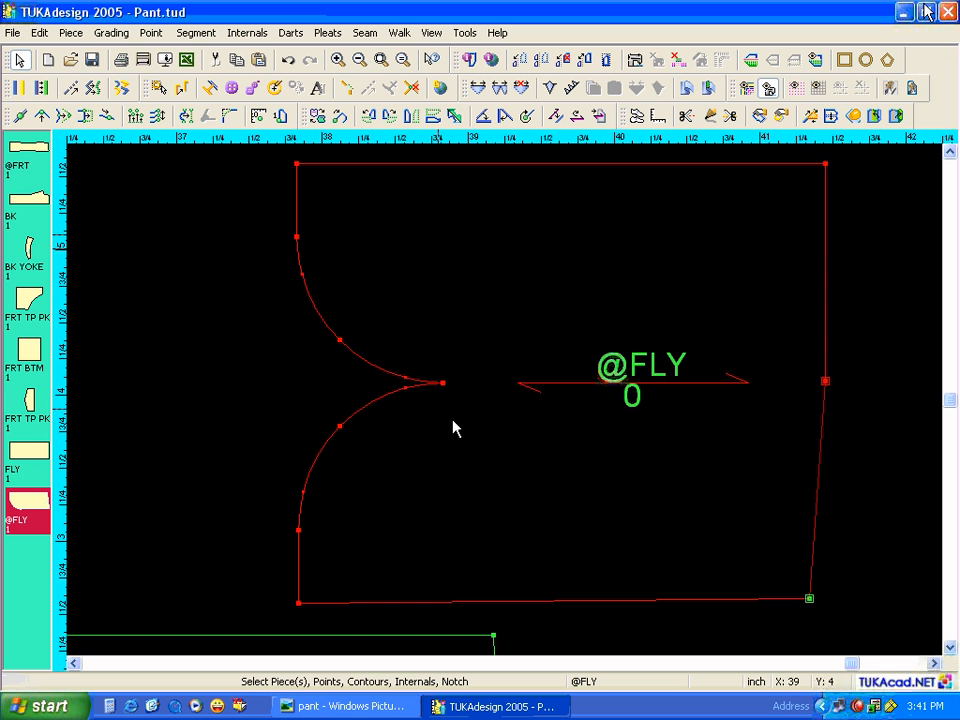
pyautogui.click(185, 117)
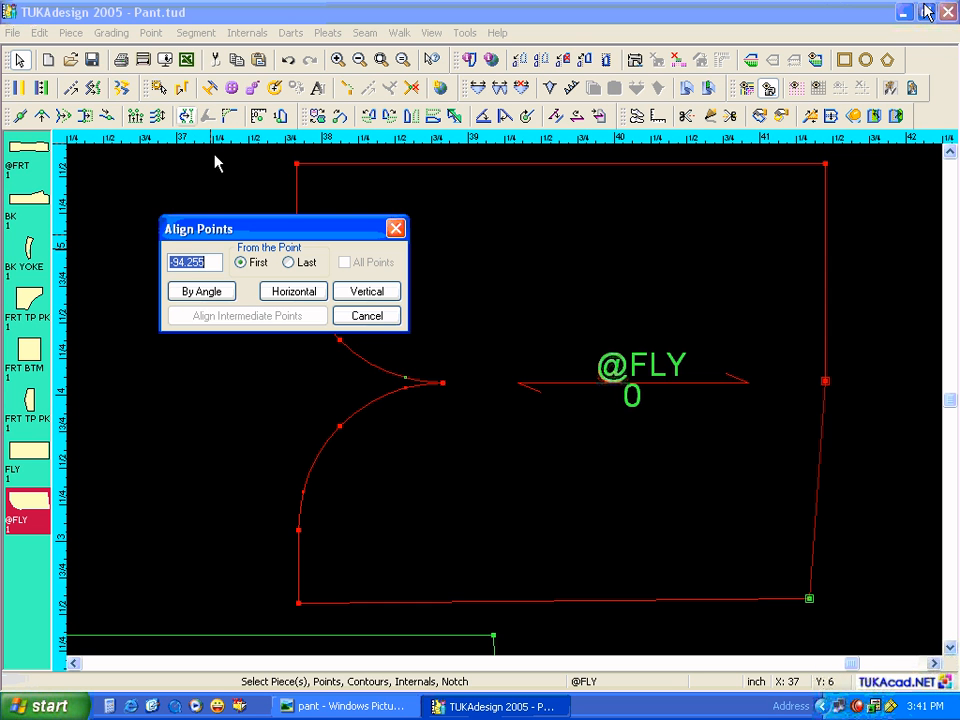
pyautogui.click(362, 290)
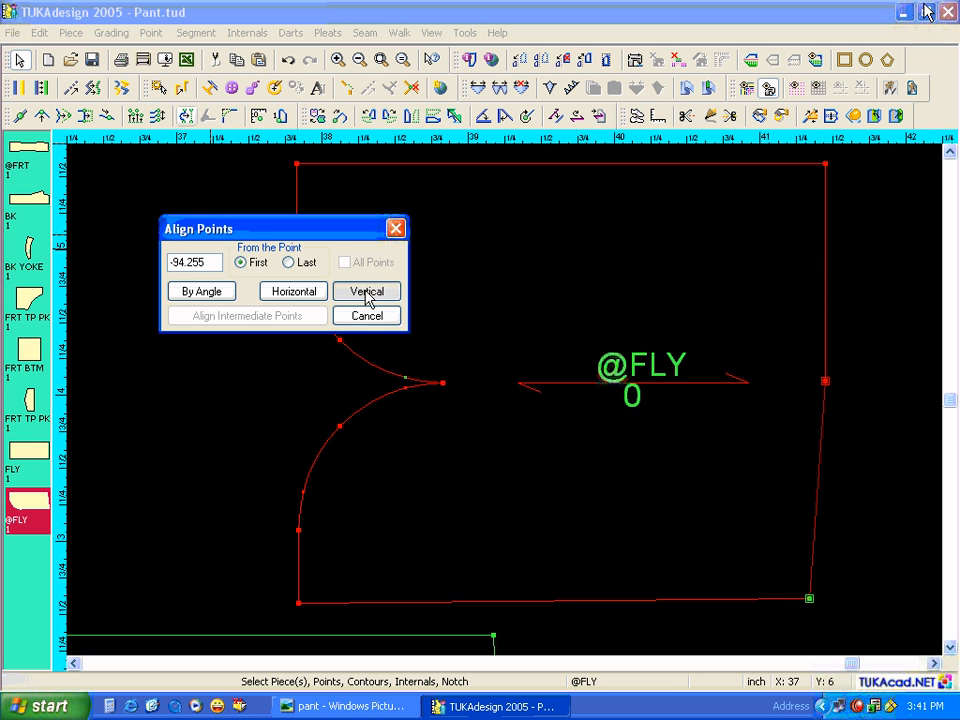
pyautogui.click(298, 602)
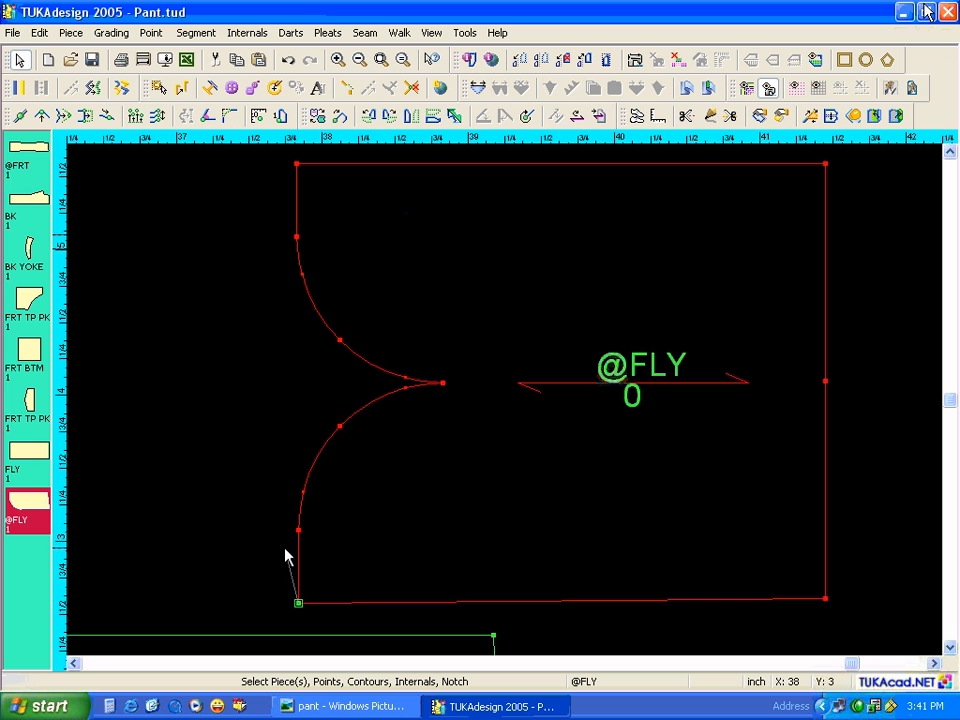
pyautogui.click(296, 164)
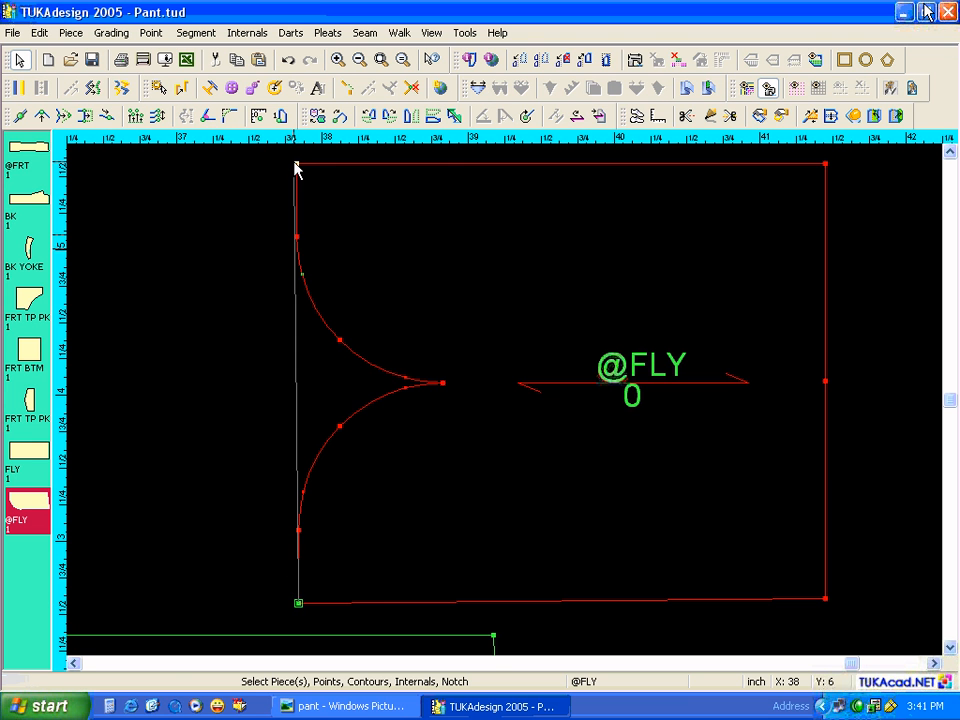
pyautogui.rightClick(296, 164)
pyautogui.click(322, 262)
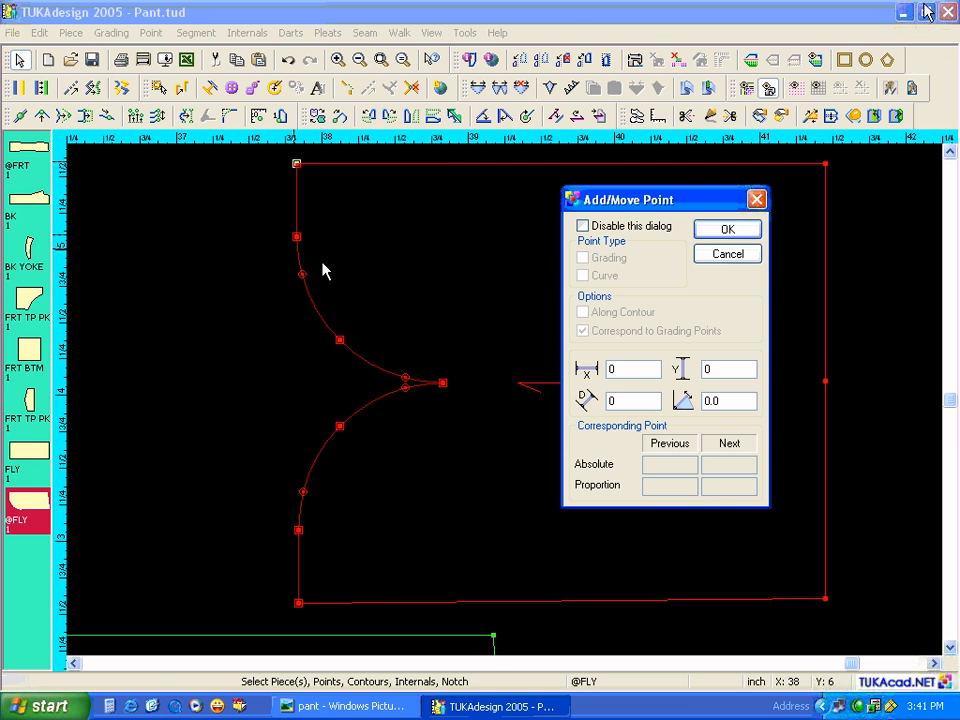
pyautogui.moveTo(619, 369); pyautogui.dragTo(597, 376)
pyautogui.press('BackSpace')
pyautogui.write('-.25')
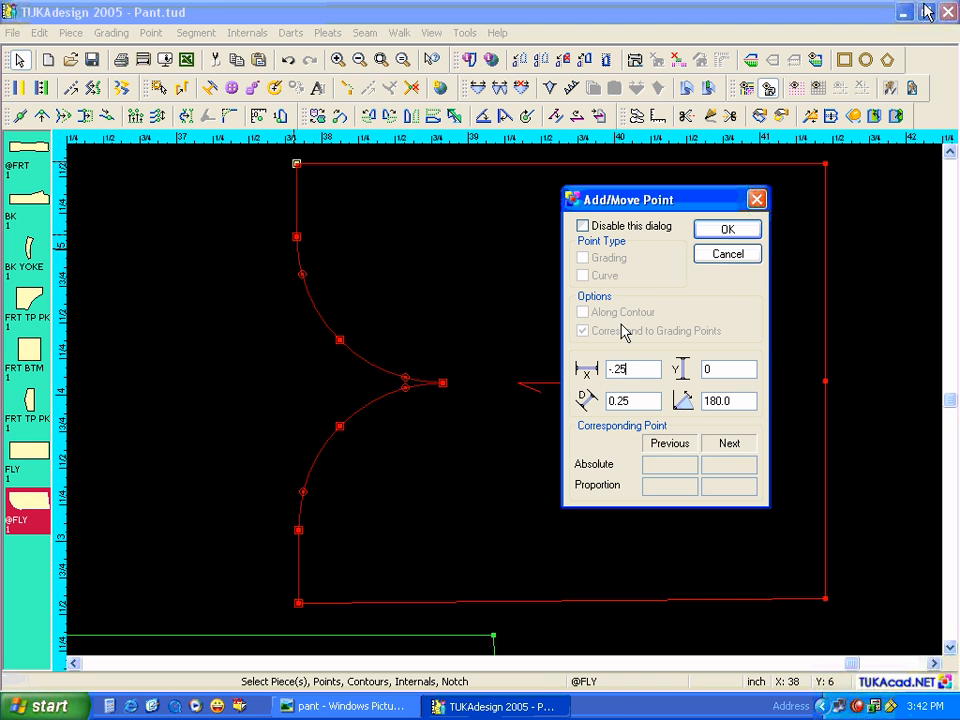
pyautogui.click(729, 233)
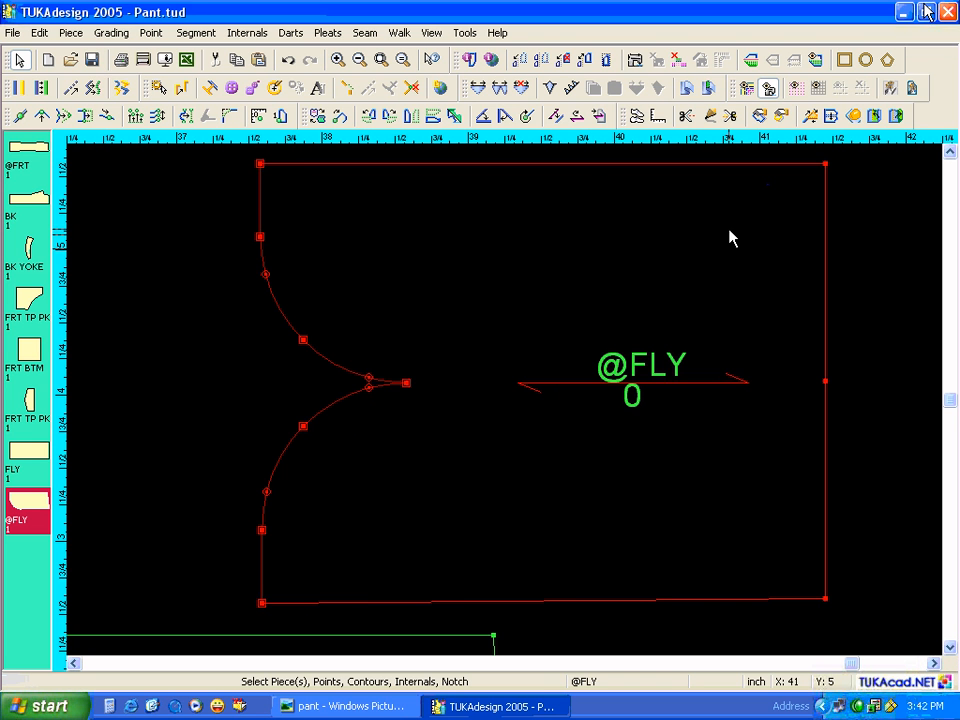
pyautogui.click(637, 275)
pyautogui.press('F8')
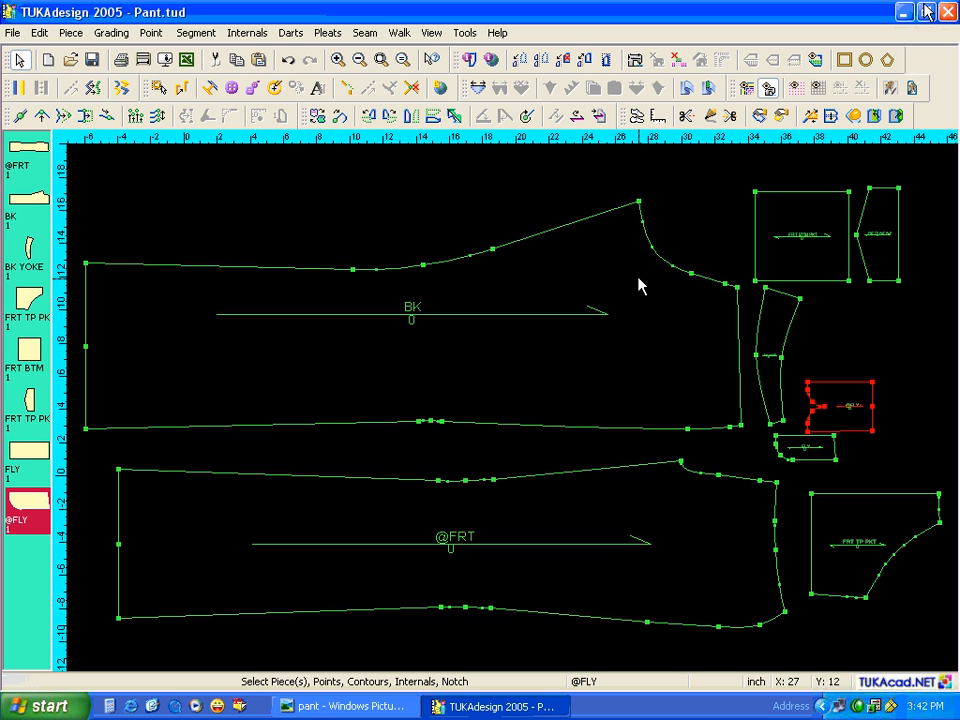
pyautogui.doubleClick(840, 401)
pyautogui.doubleClick(339, 233)
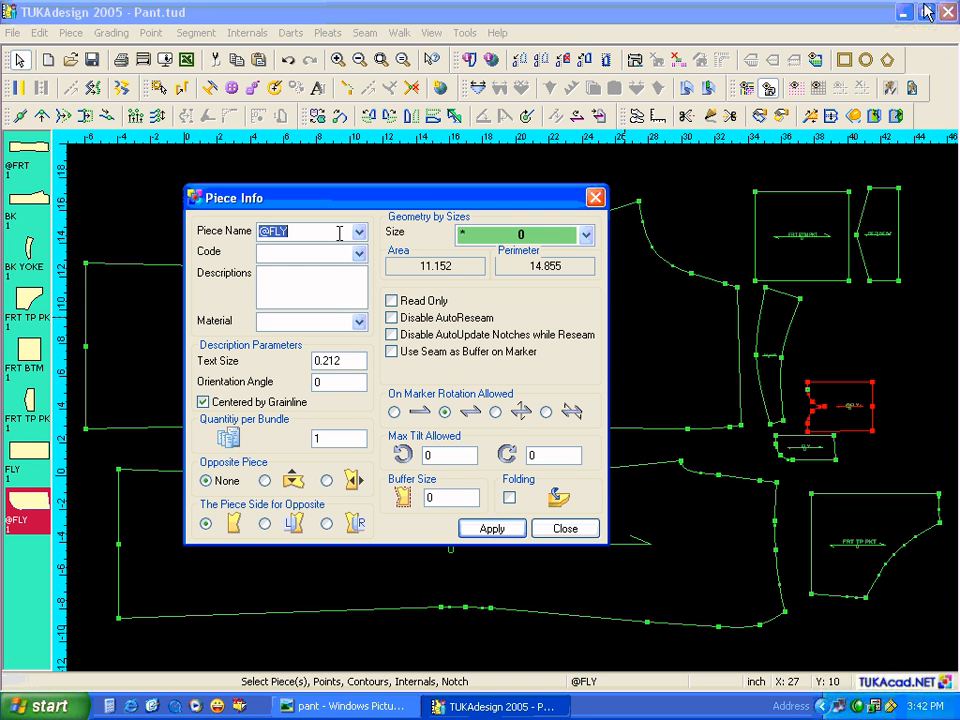
pyautogui.write('FLY EXTN')
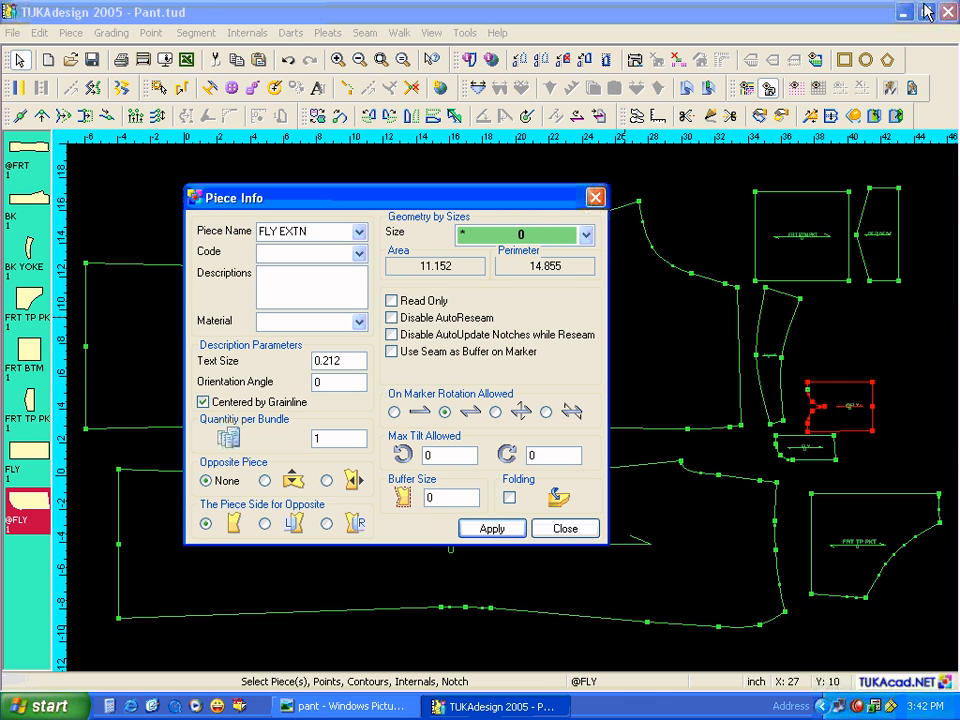
pyautogui.click(926, 12)
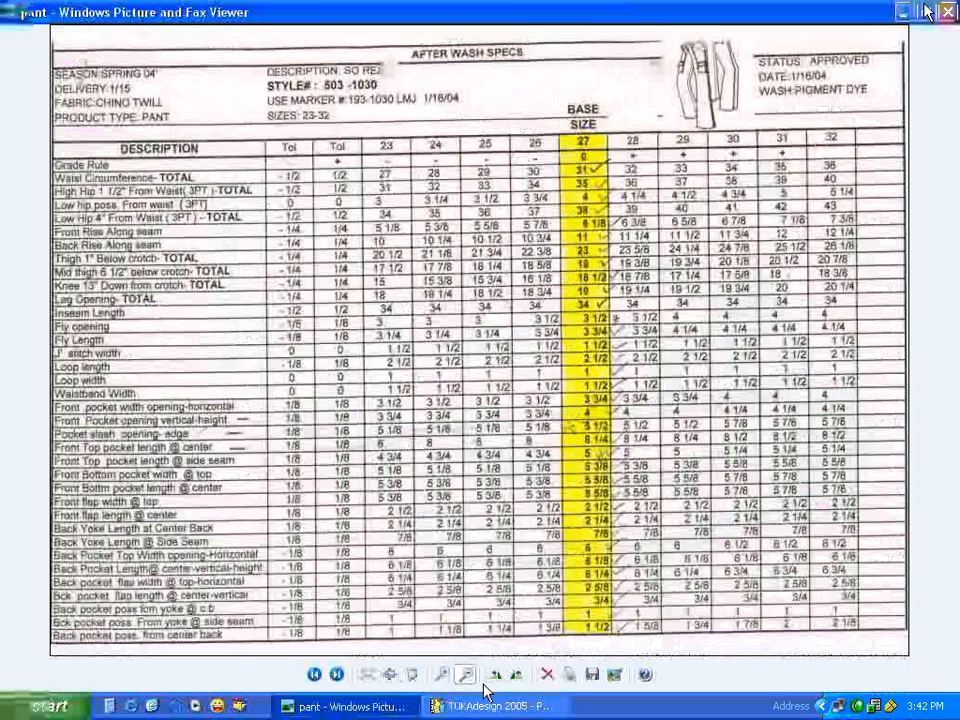
# Check the belt loop note in the pant sketch, create a 17 by 2.5 inch rectangle named LOOP, and place it in the work area.
pyautogui.press('Right')
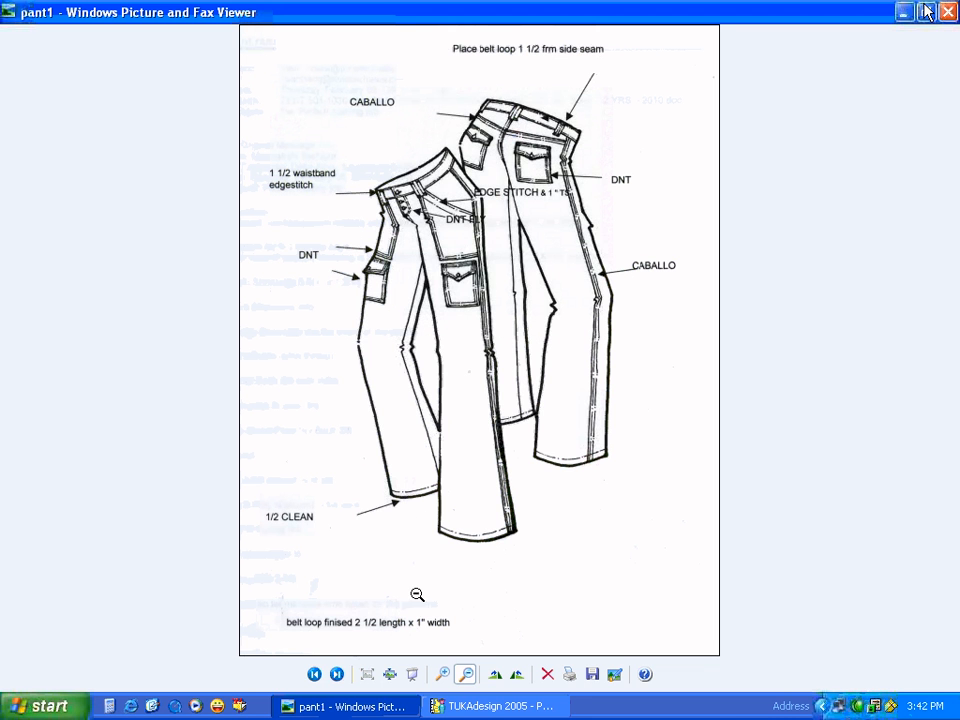
pyautogui.hotkey('alt', 'Tab')
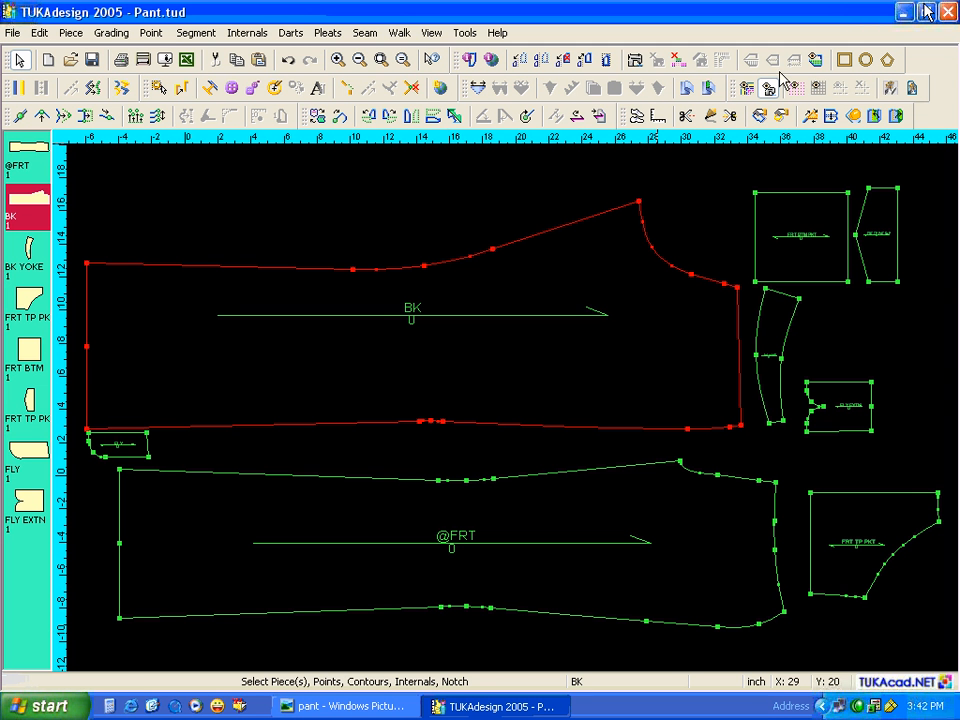
pyautogui.click(844, 60)
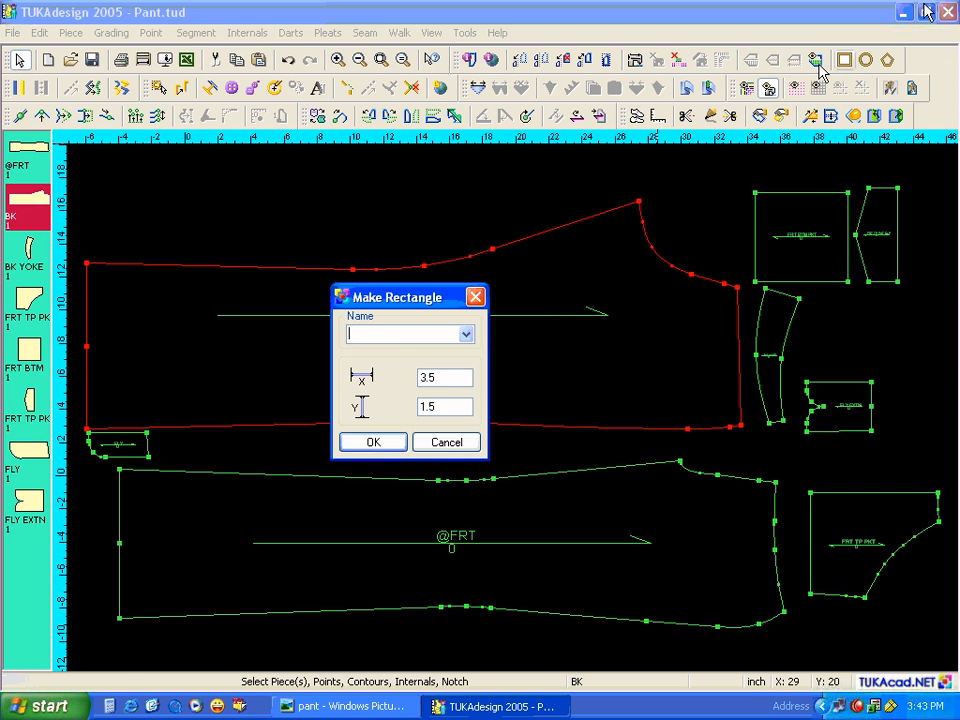
pyautogui.write('LOOP')
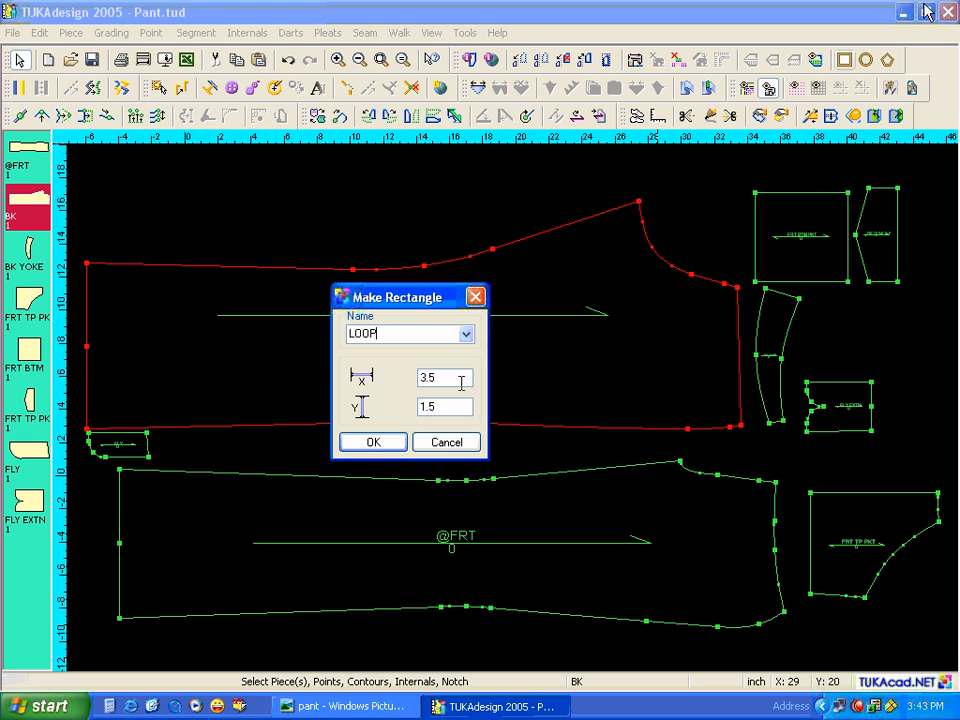
pyautogui.doubleClick(461, 382)
pyautogui.write('17')
pyautogui.doubleClick(421, 407)
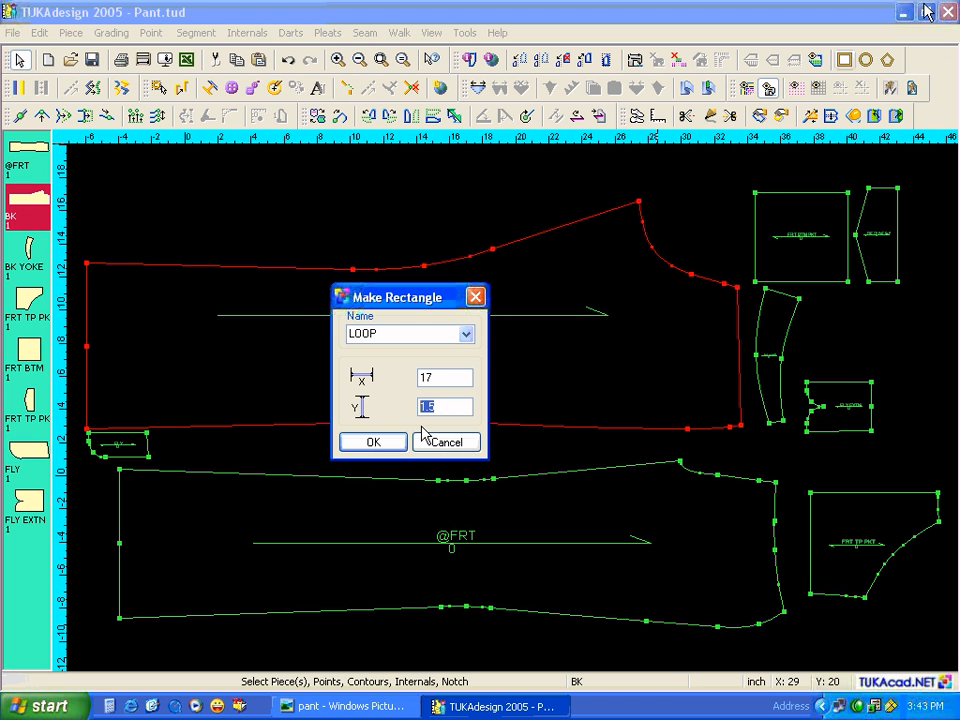
pyautogui.write('2.5')
pyautogui.click(398, 443)
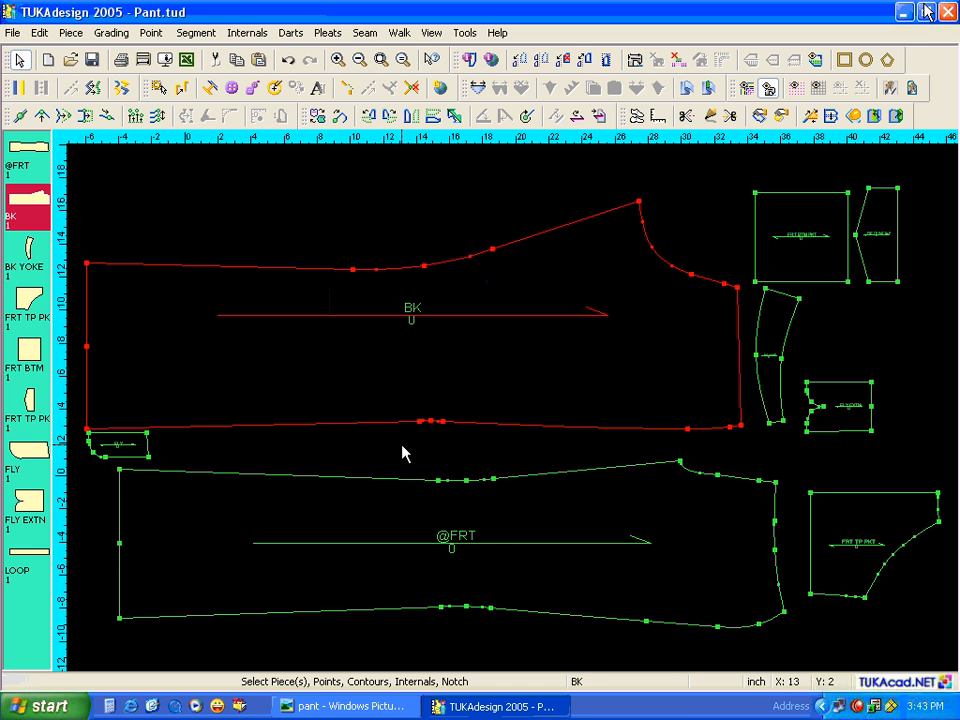
pyautogui.click(28, 556)
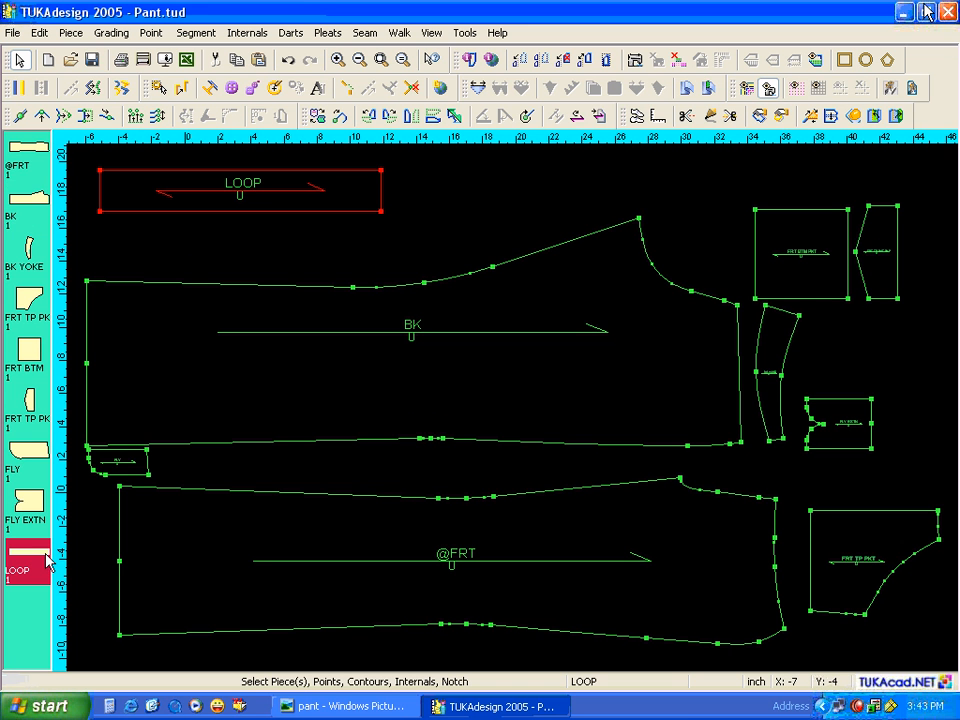
# Give the LOOP piece the two-line description "5 LOOPS" and "2.5 X 1 FINISHED", checking the finished size on the pant sketch.
pyautogui.doubleClick(132, 199)
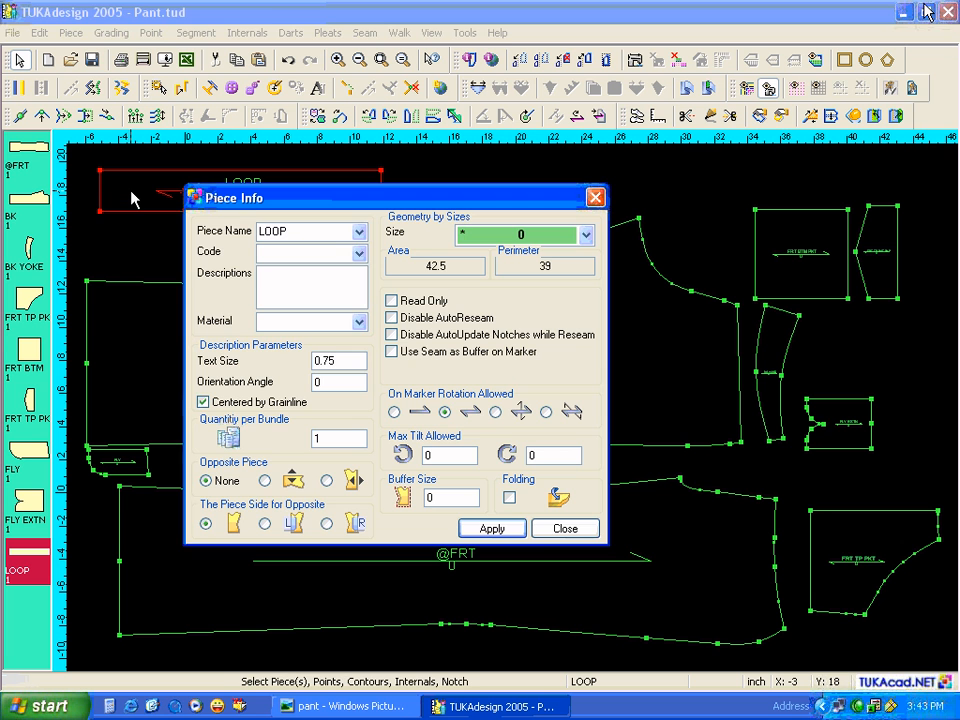
pyautogui.click(281, 279)
pyautogui.write('5 LO')
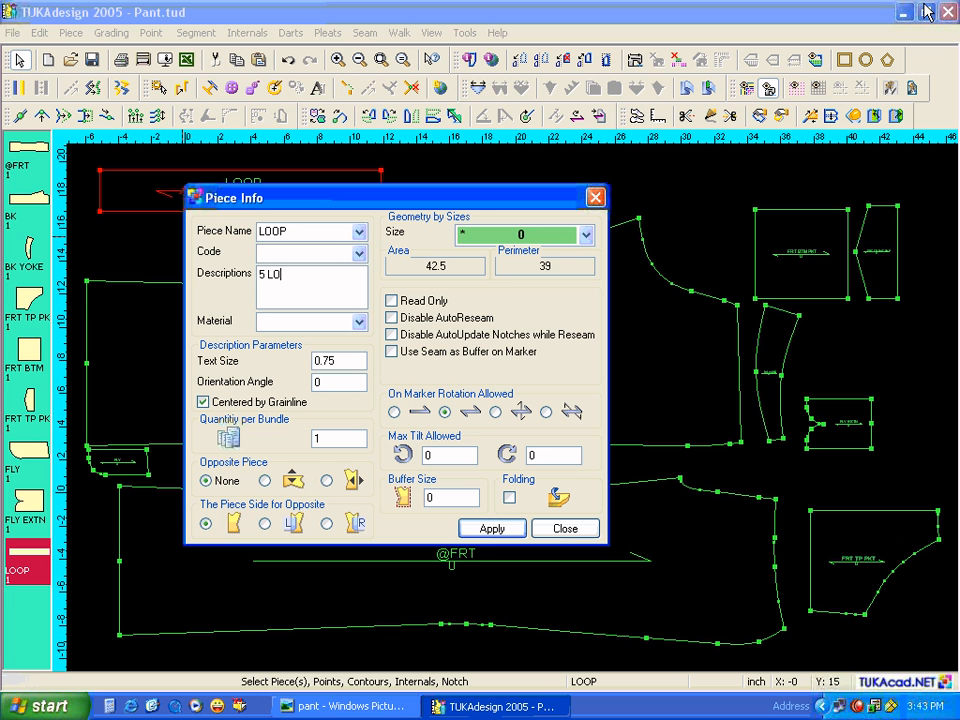
pyautogui.write('P')
pyautogui.press('BackSpace')
pyautogui.write('OPS')
pyautogui.click(345, 706)
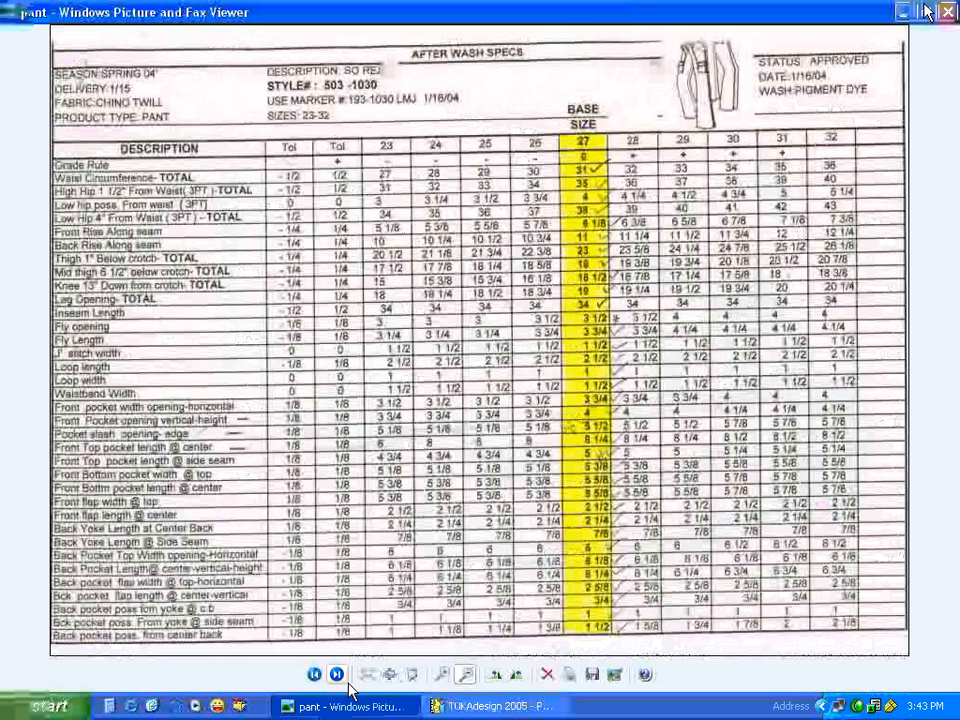
pyautogui.click(337, 675)
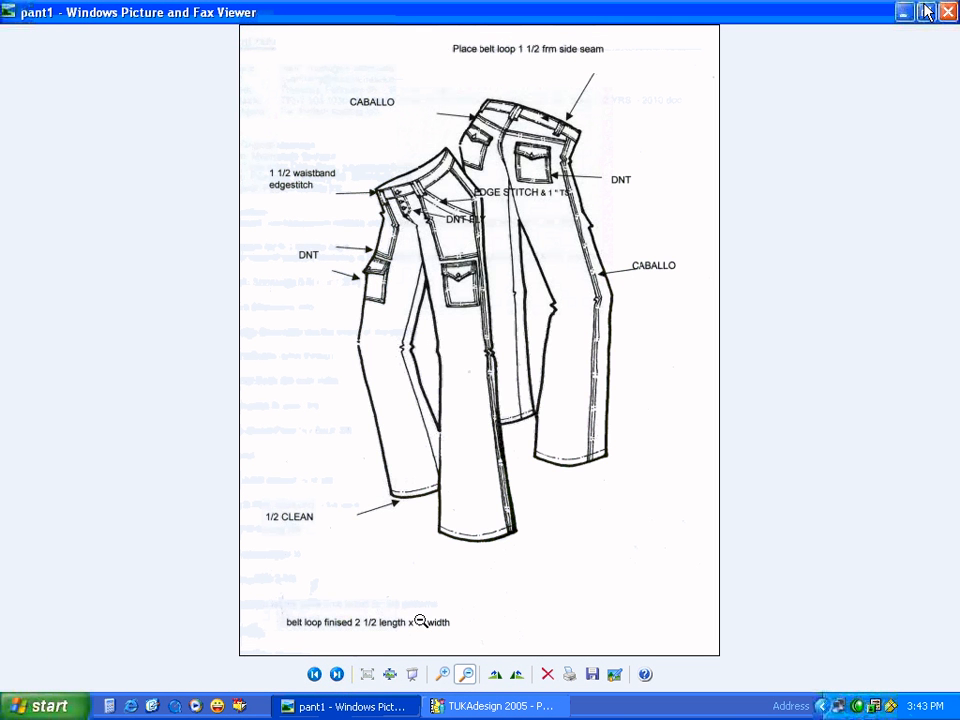
pyautogui.click(440, 706)
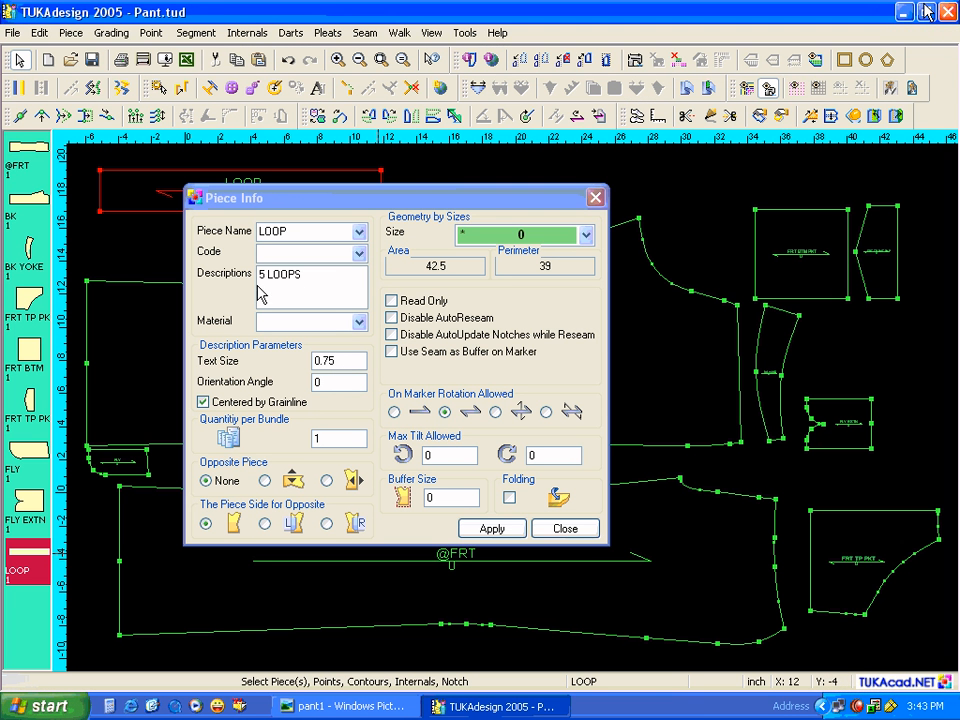
pyautogui.write('2.5 ')
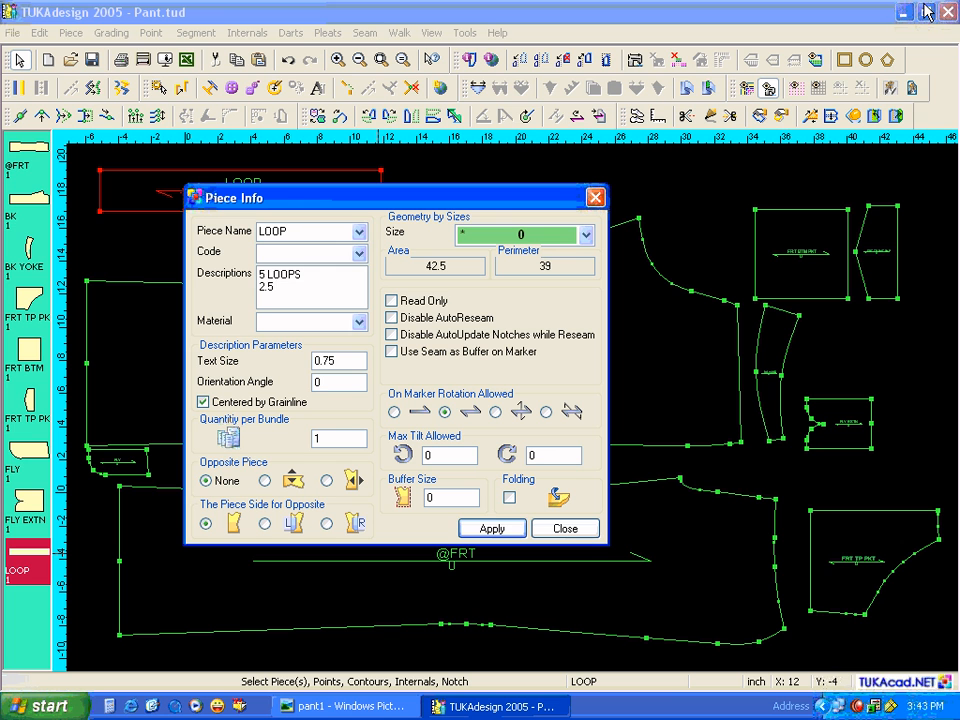
pyautogui.write('X ')
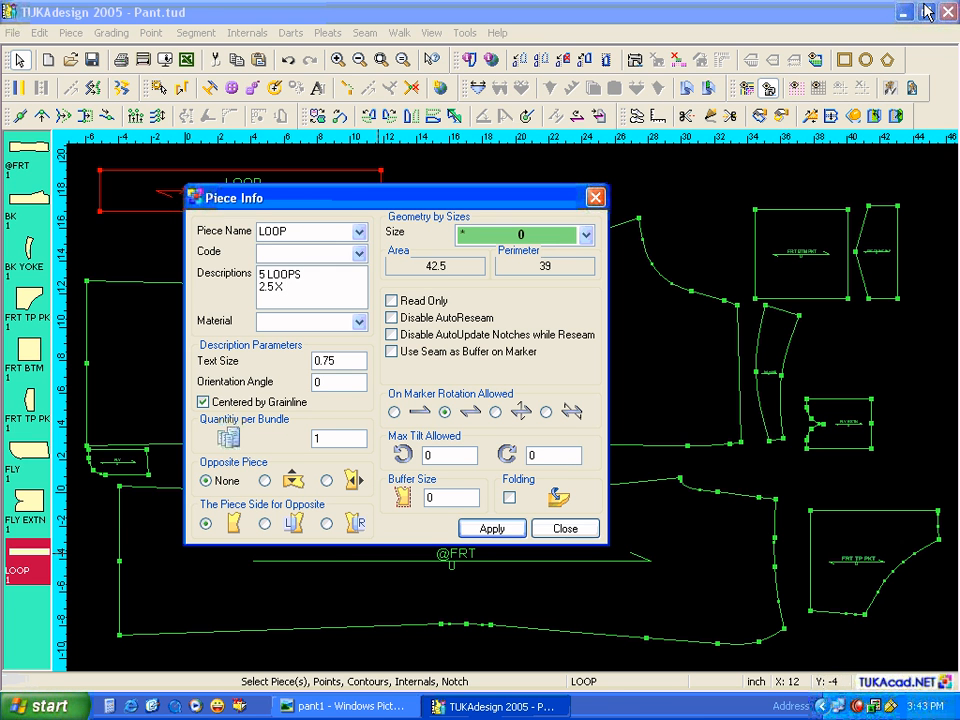
pyautogui.write('1 FINISHED')
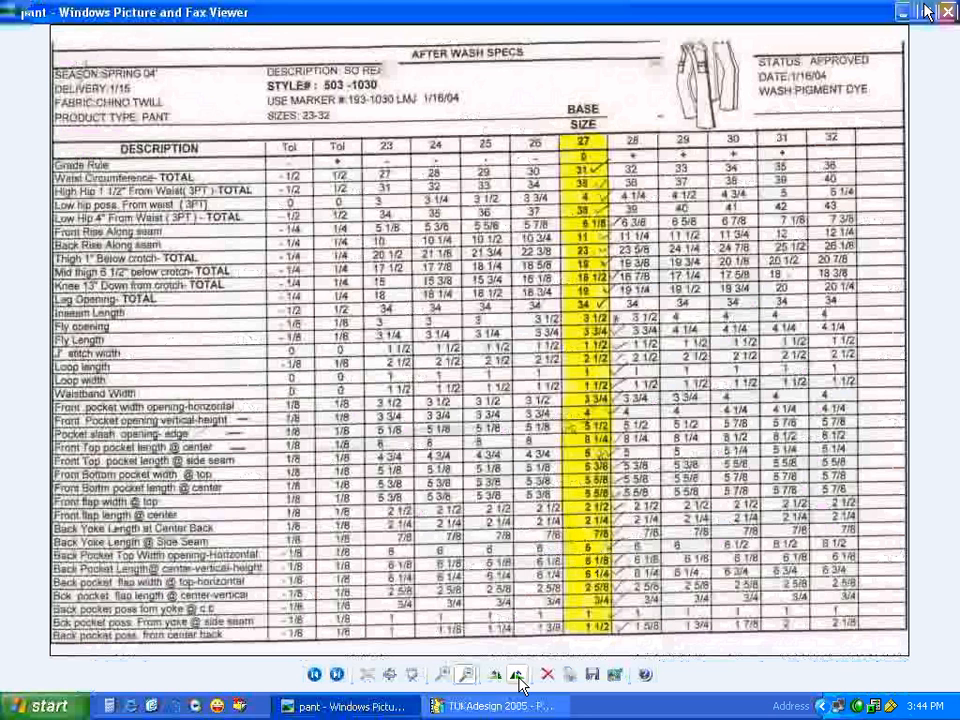
# Create a 6.125 by 6 inch rectangle named BK PKT for the back pocket and place it in the work area.
pyautogui.click(510, 705)
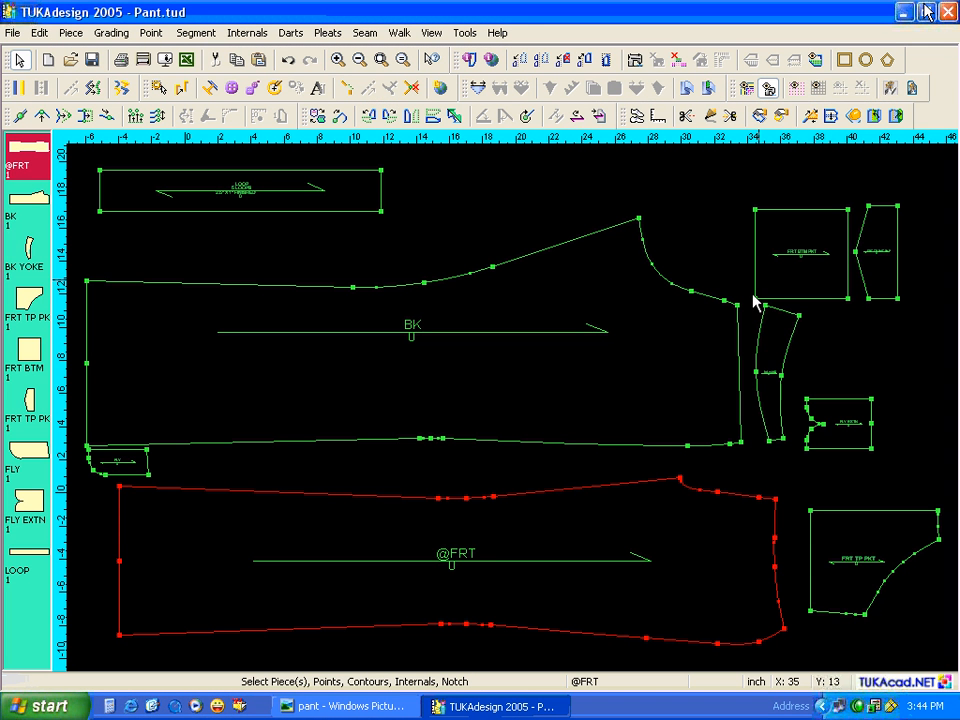
pyautogui.click(841, 61)
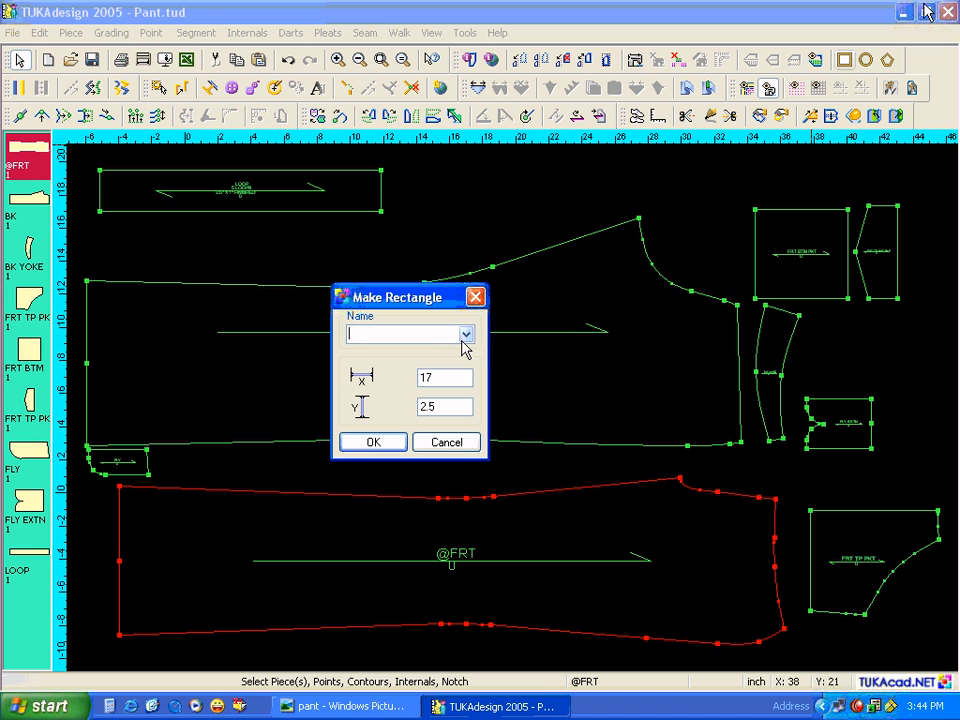
pyautogui.write('BK PKT')
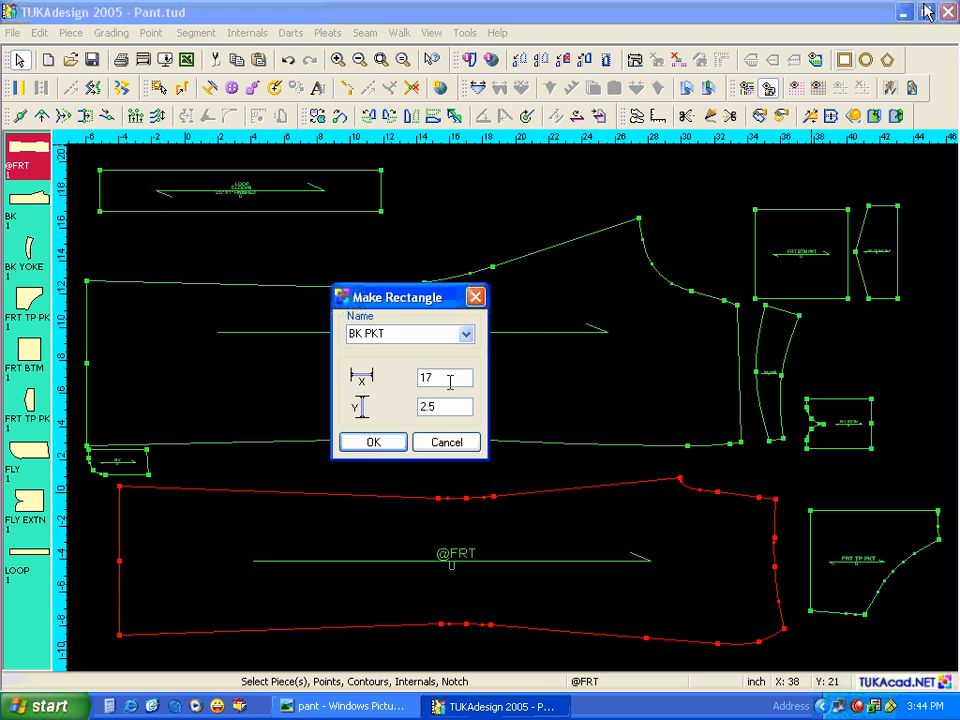
pyautogui.moveTo(450, 381); pyautogui.dragTo(387, 384)
pyautogui.write('6.125')
pyautogui.press('Tab')
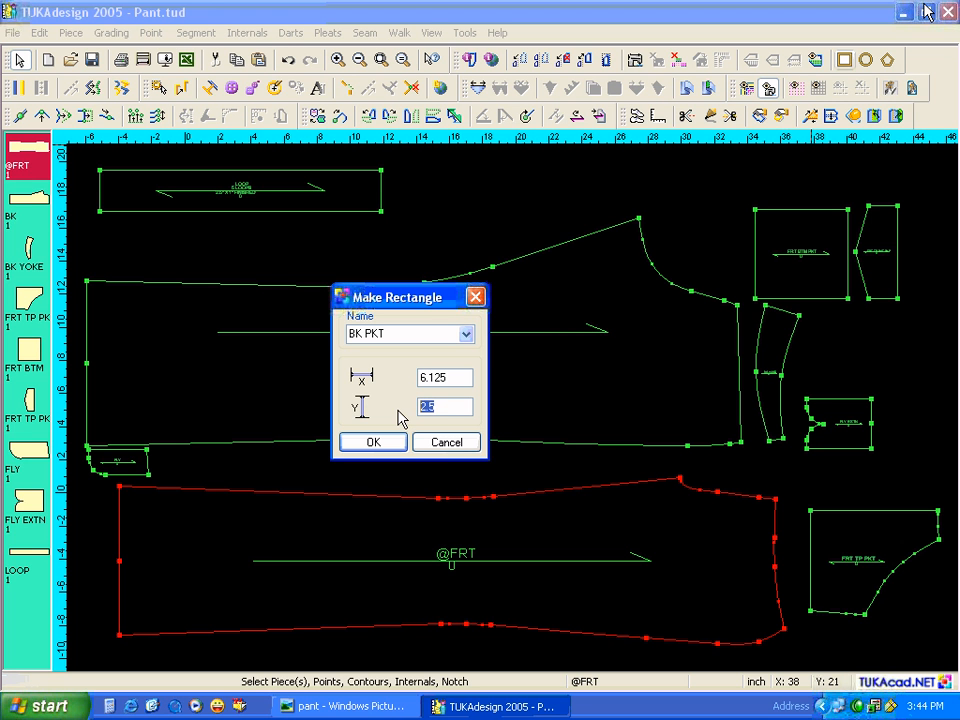
pyautogui.write('6')
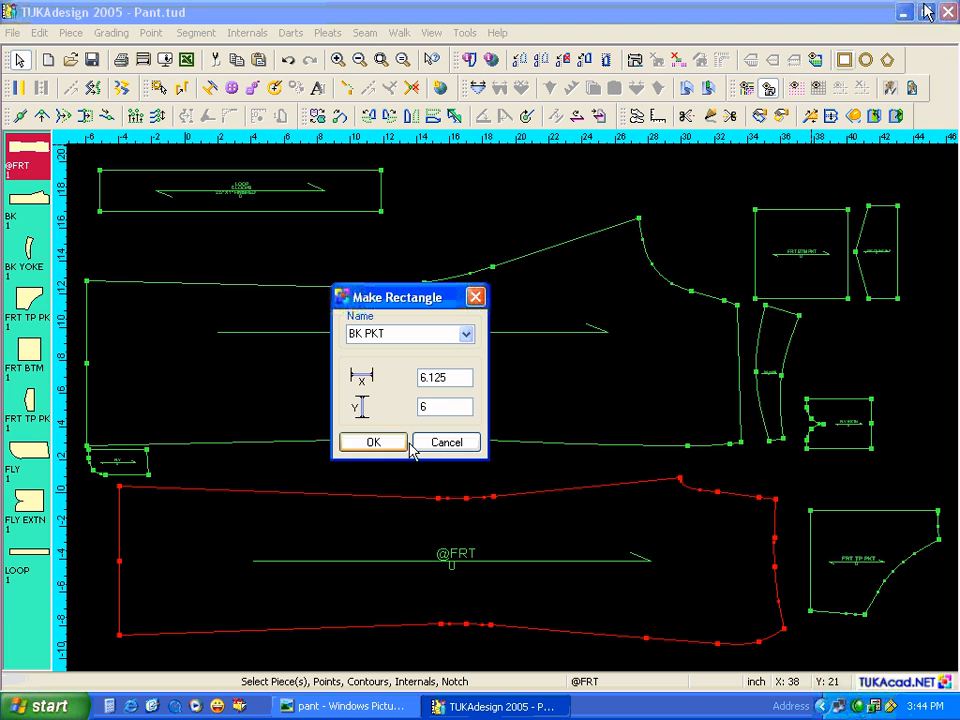
pyautogui.click(356, 446)
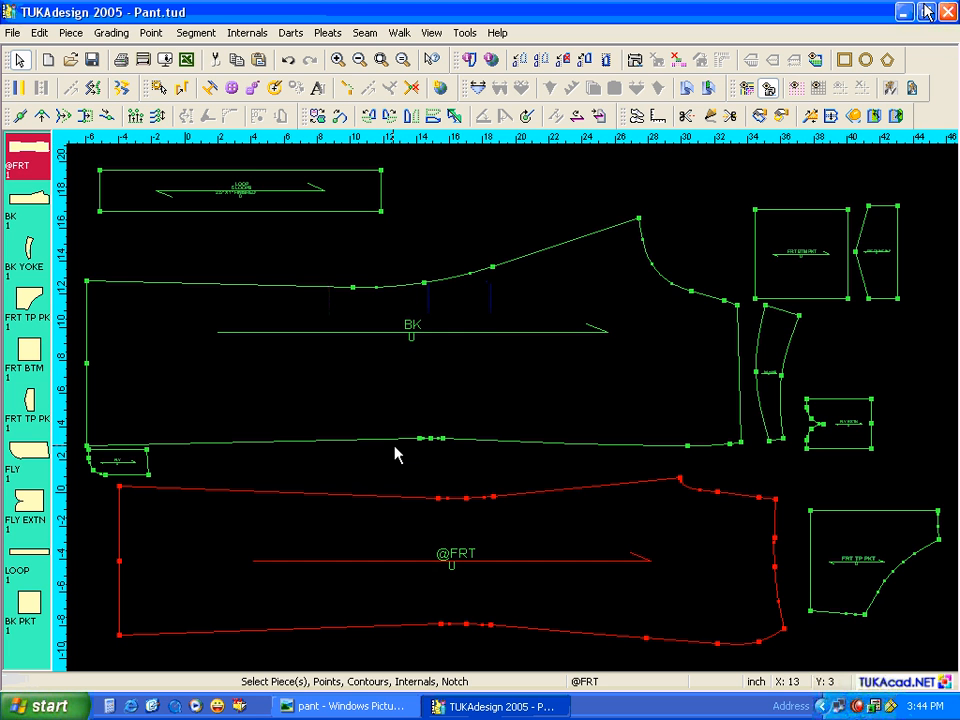
pyautogui.click(28, 605)
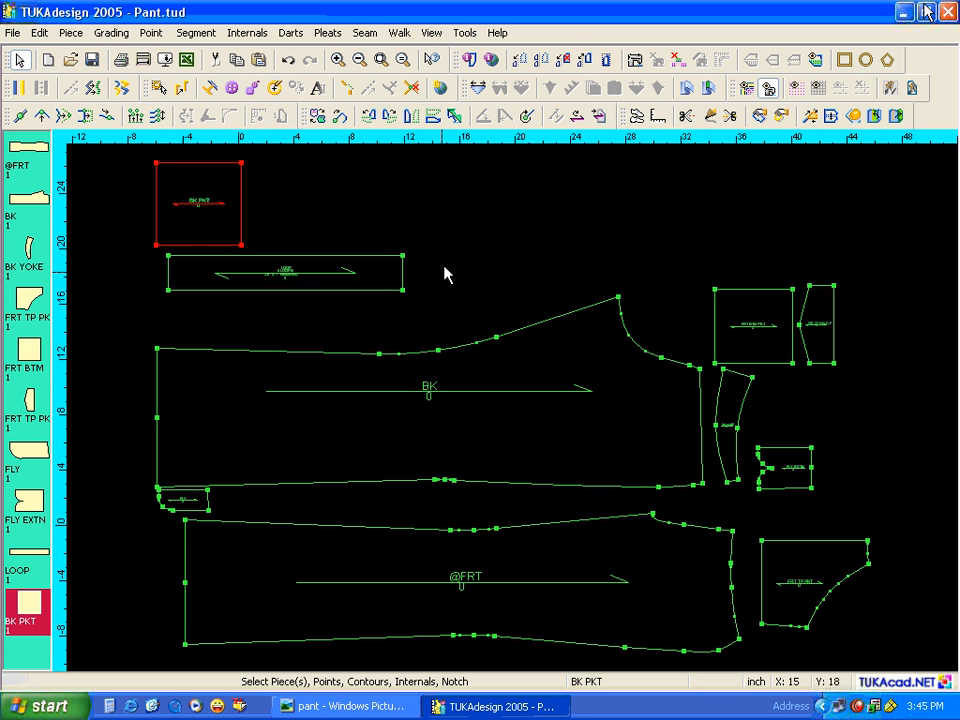
# Check the back pocket flap sizes on the spec sheet, create a 2.625 by 6.25 inch rectangle named BK PKT FLP, and place it in the work area.
pyautogui.click(380, 711)
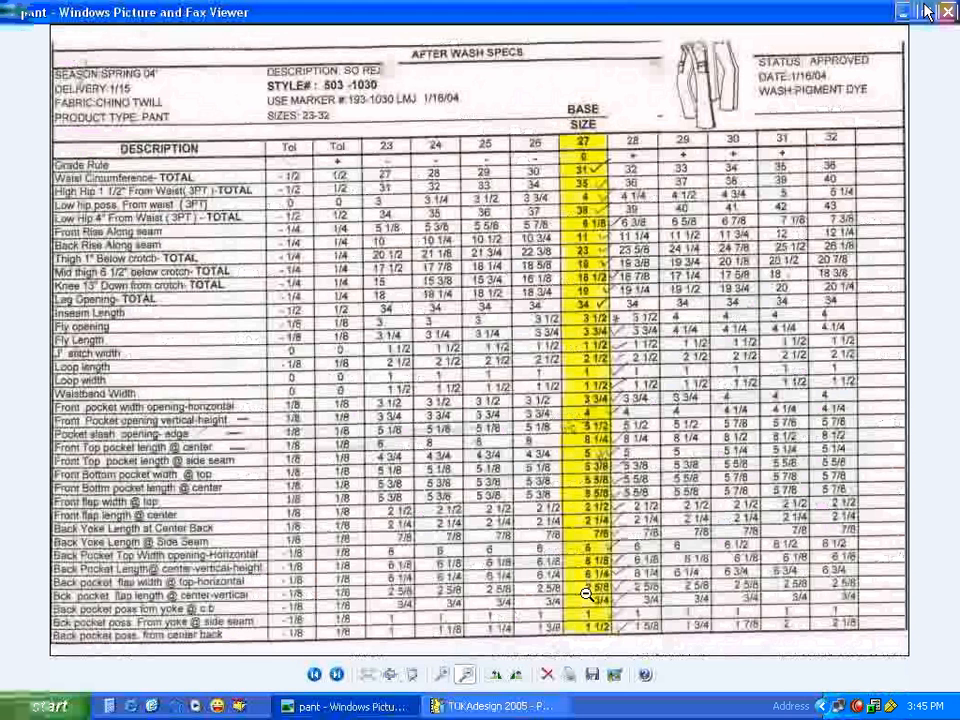
pyautogui.click(560, 713)
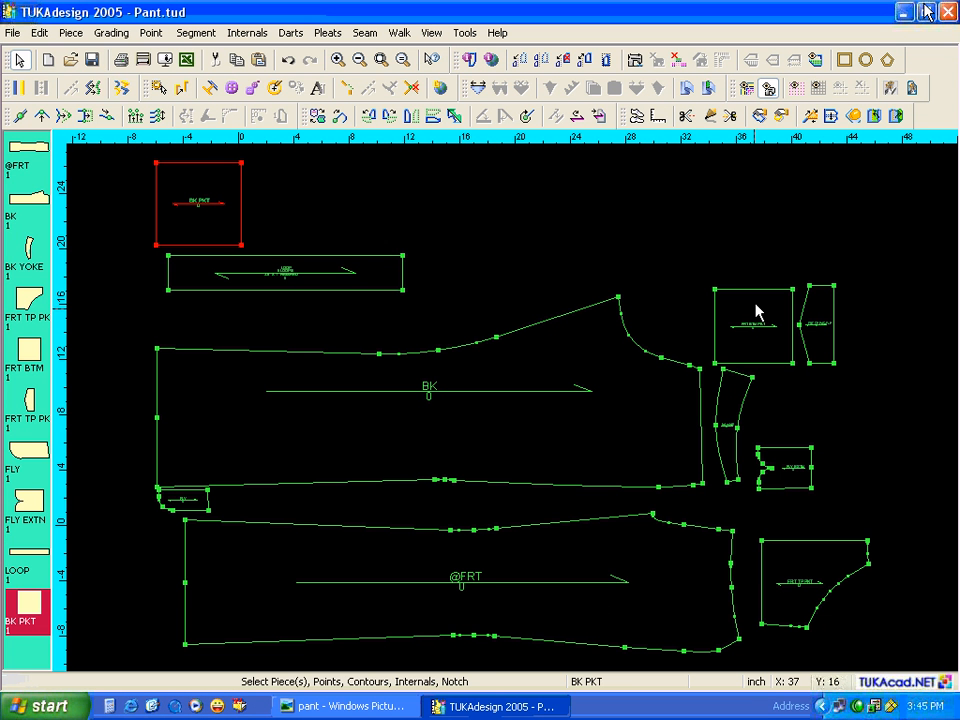
pyautogui.click(844, 62)
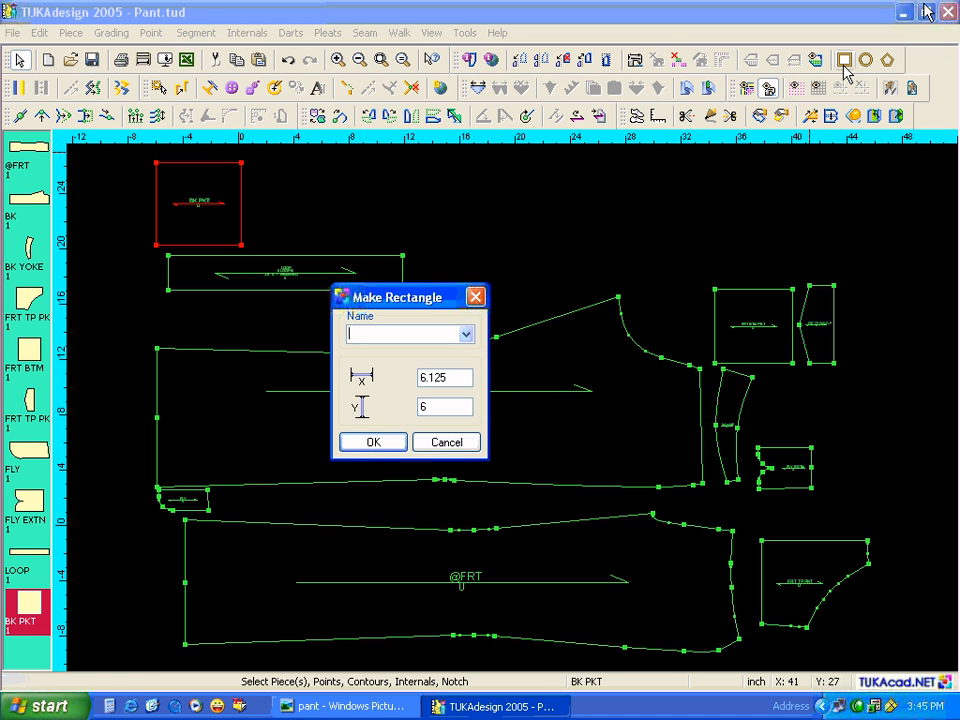
pyautogui.write('BK PKT FLP')
pyautogui.moveTo(456, 381); pyautogui.dragTo(360, 390)
pyautogui.write('2.625')
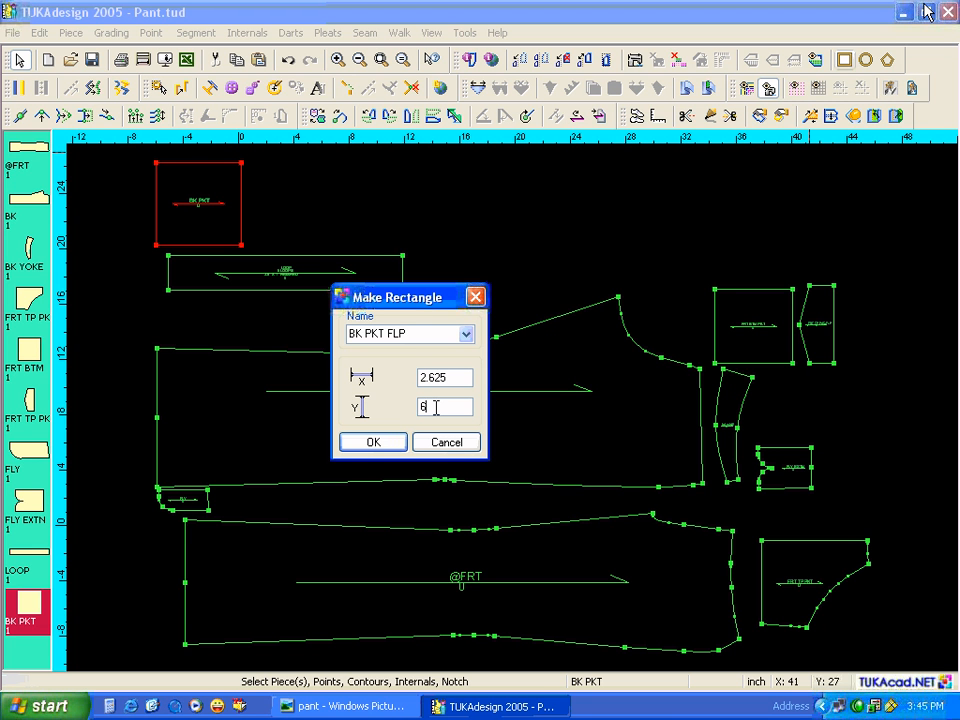
pyautogui.write('.25')
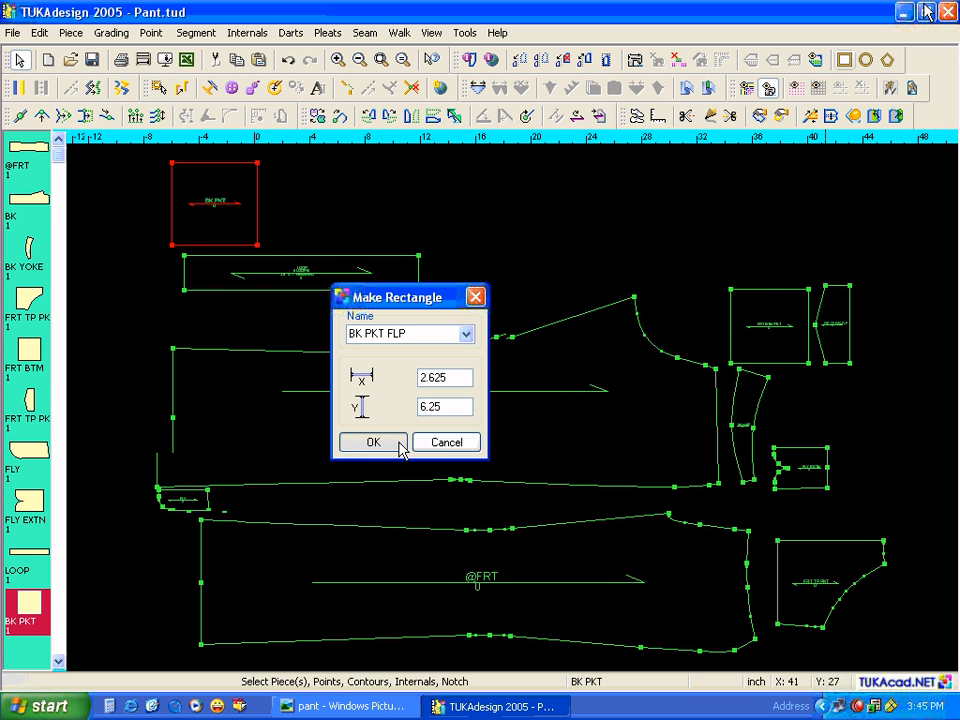
pyautogui.click(400, 442)
pyautogui.click(37, 618)
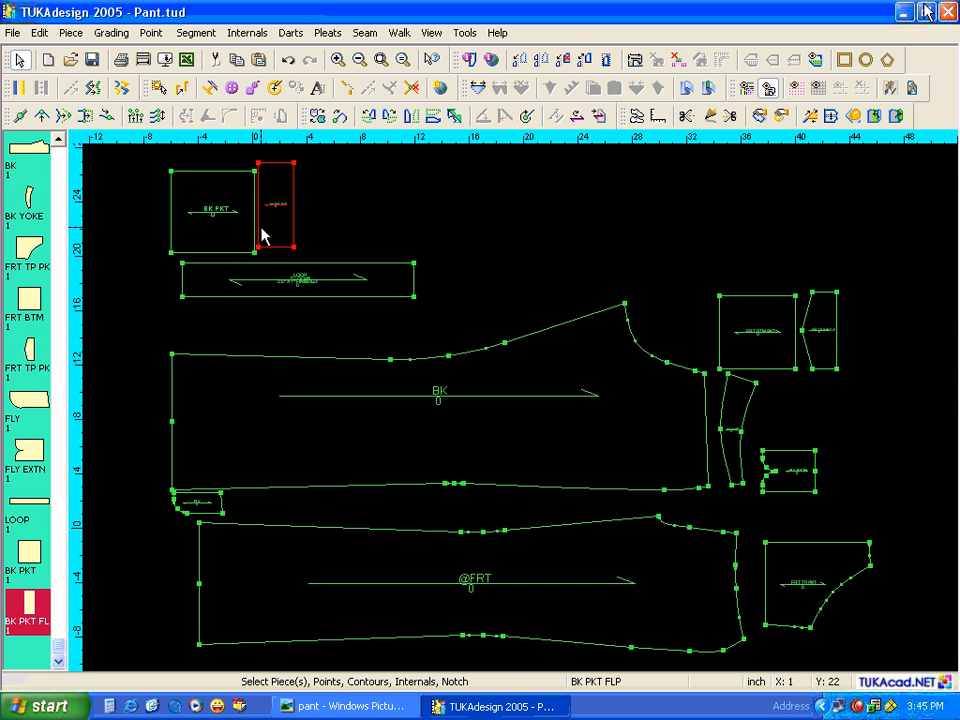
# Add a grading point at proportion 0.5 on BK PKT FLP's long edge facing the BK PKT piece.
pyautogui.scroll(2, 262, 236)
pyautogui.scroll(1, 515, 408)
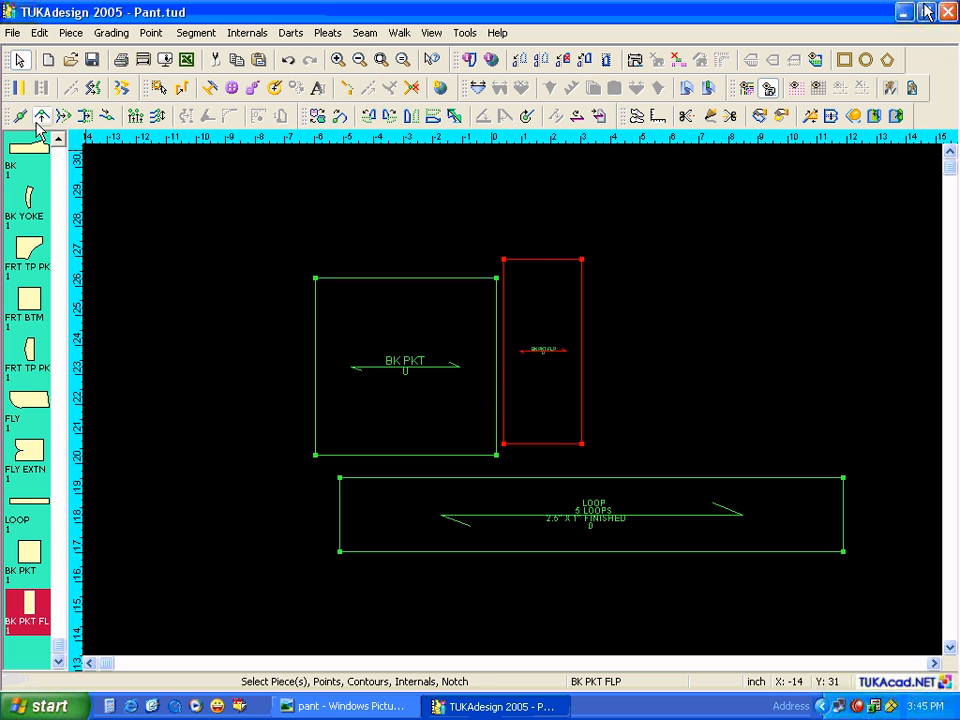
pyautogui.click(20, 115)
pyautogui.click(503, 348)
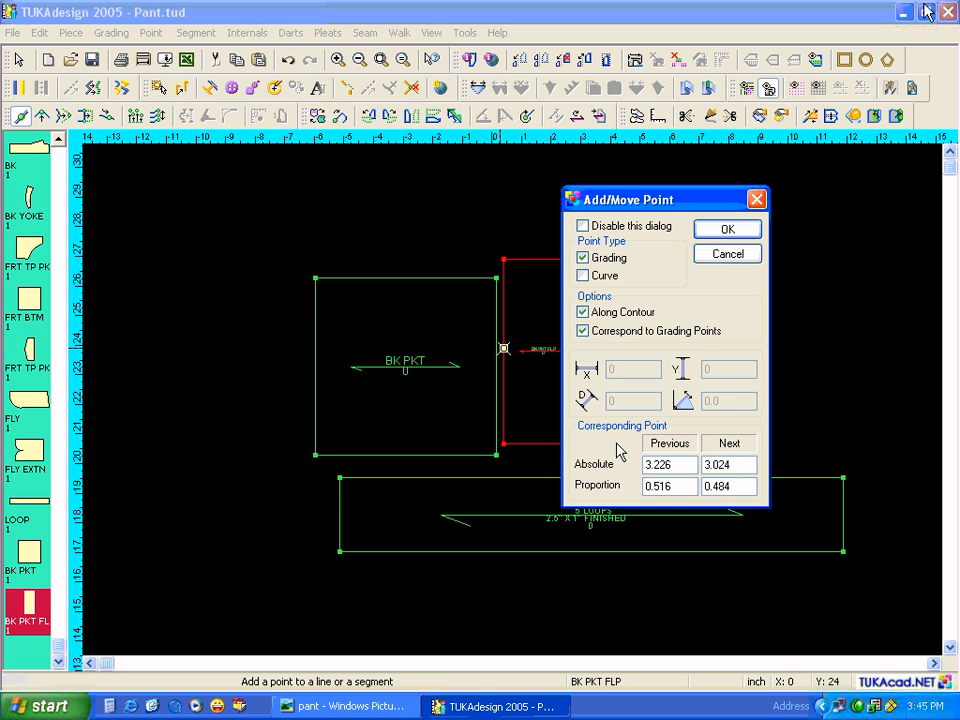
pyautogui.click(675, 486)
pyautogui.press('BackSpace')
pyautogui.press('BackSpace')
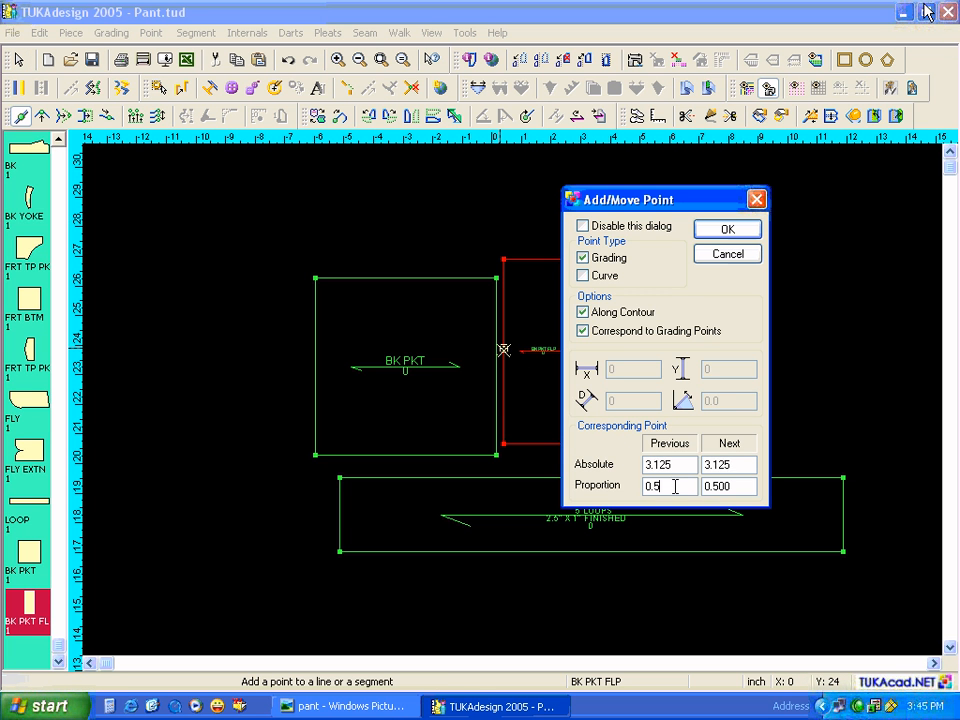
pyautogui.press('Return')
# Add a grading point on each short edge of BK PKT FLP, 0.75 inch from the corners nearest BK PKT.
pyautogui.click(521, 260)
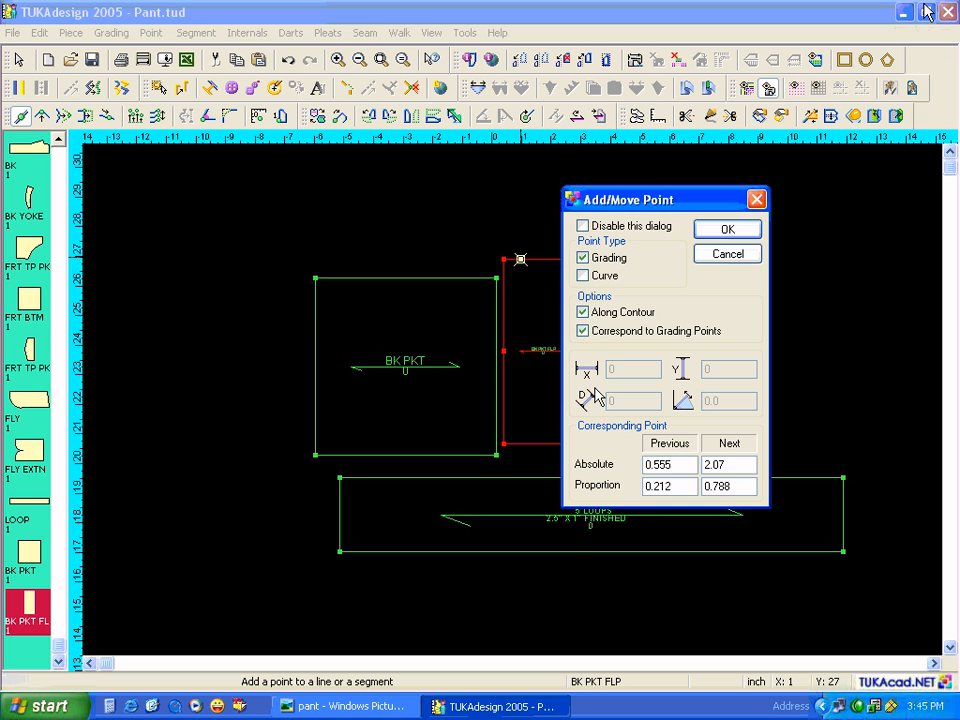
pyautogui.moveTo(698, 464); pyautogui.dragTo(506, 474)
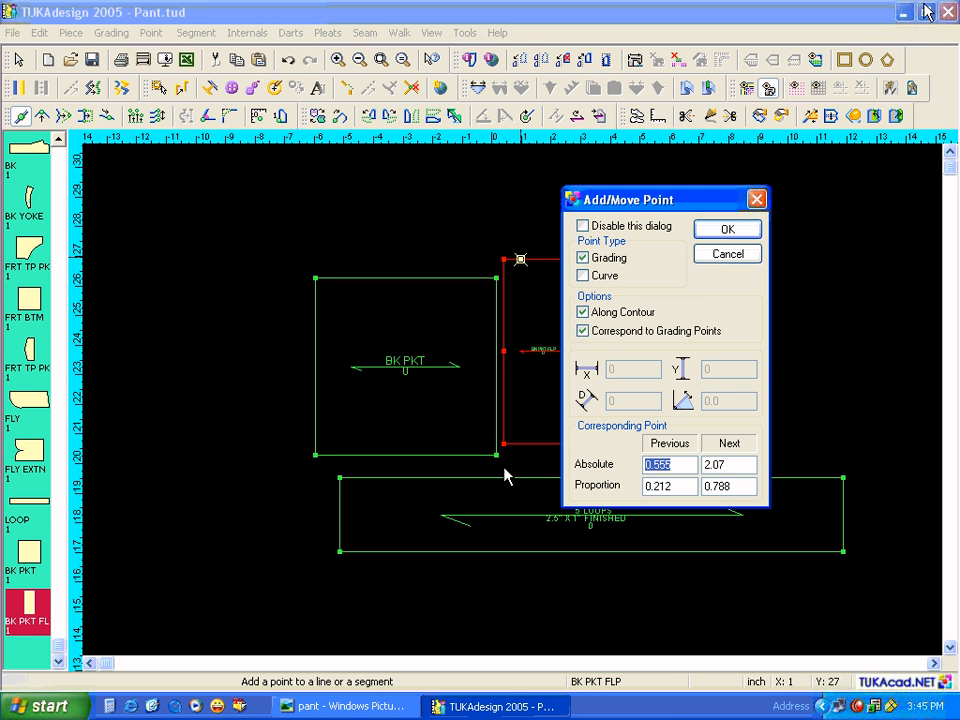
pyautogui.write('0.75')
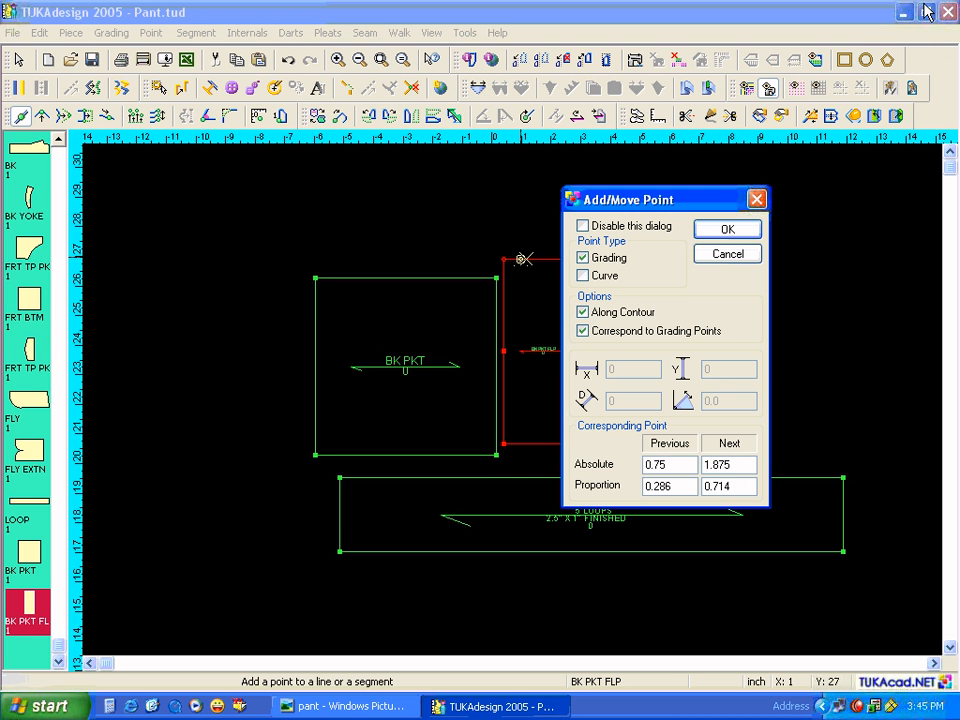
pyautogui.click(724, 233)
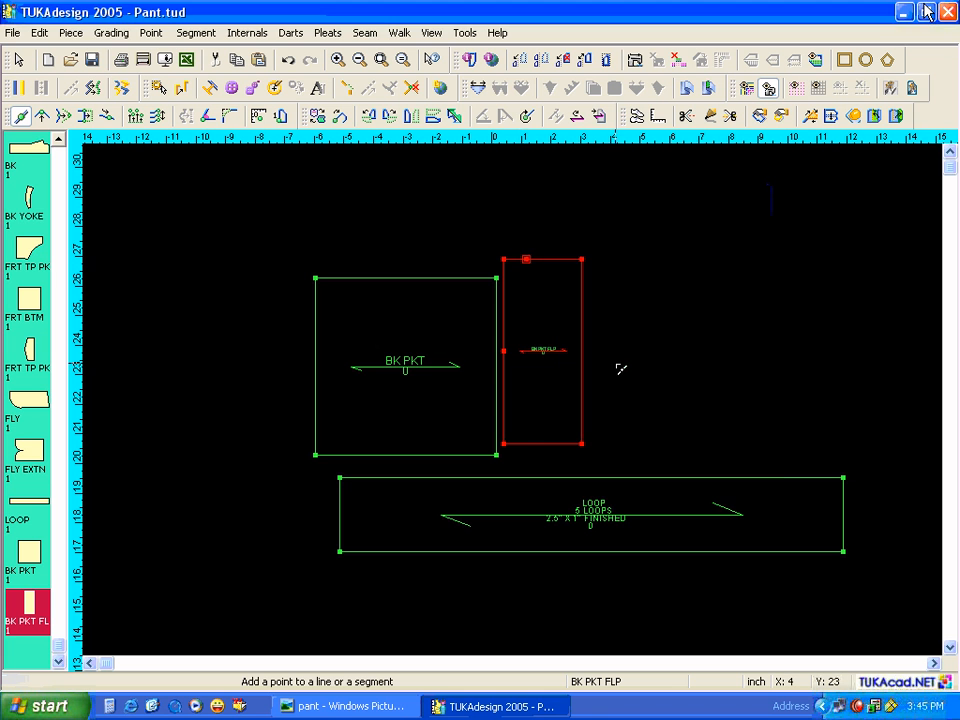
pyautogui.click(527, 445)
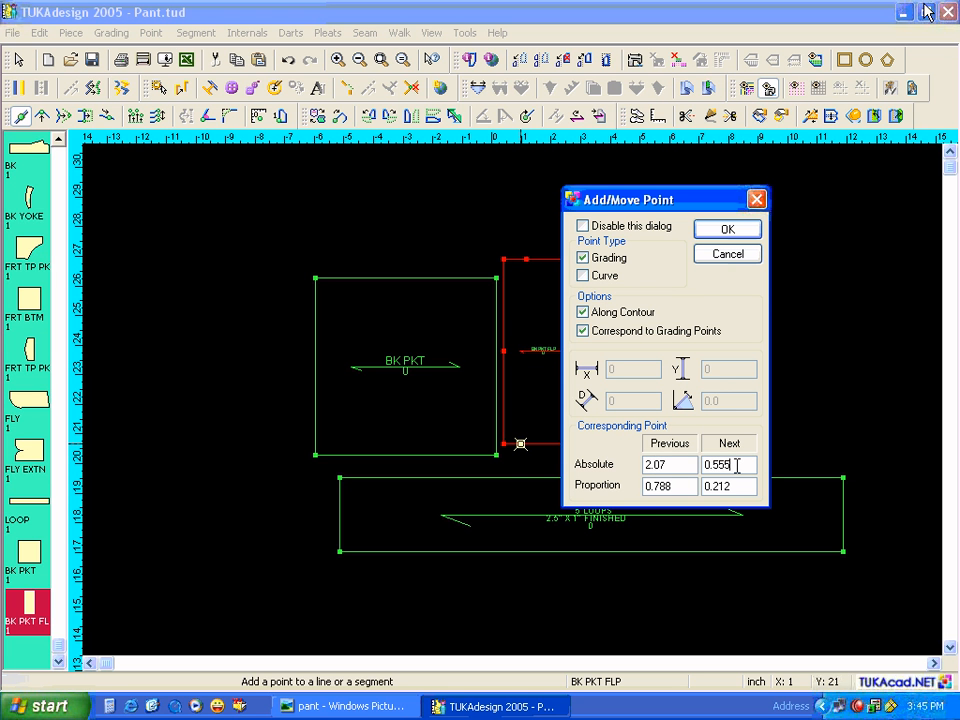
pyautogui.doubleClick(736, 465)
pyautogui.write('0.7')
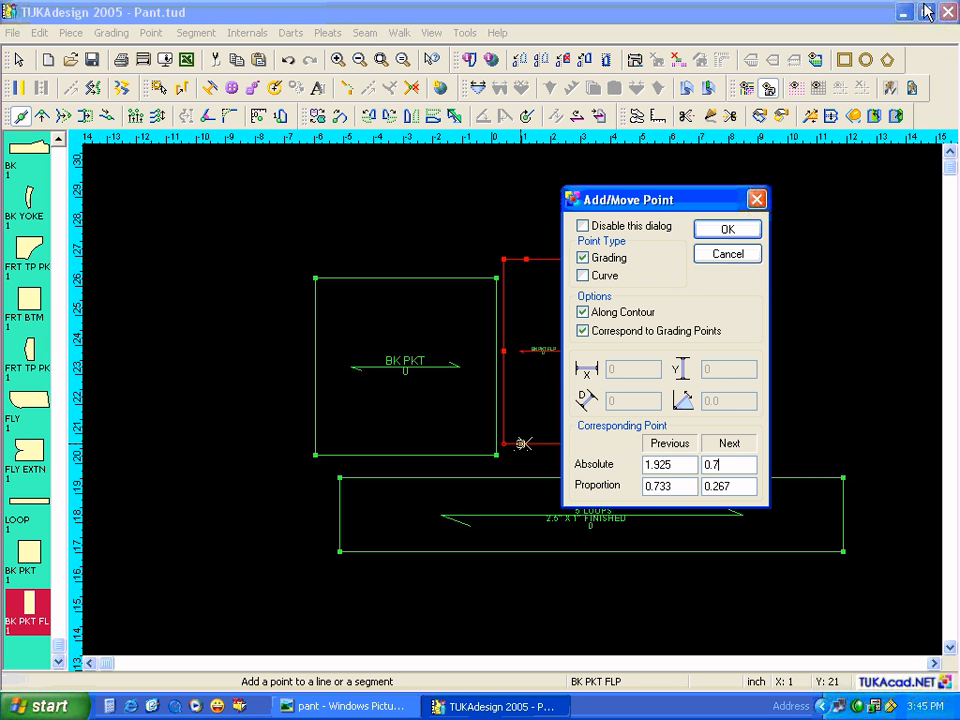
pyautogui.write('5')
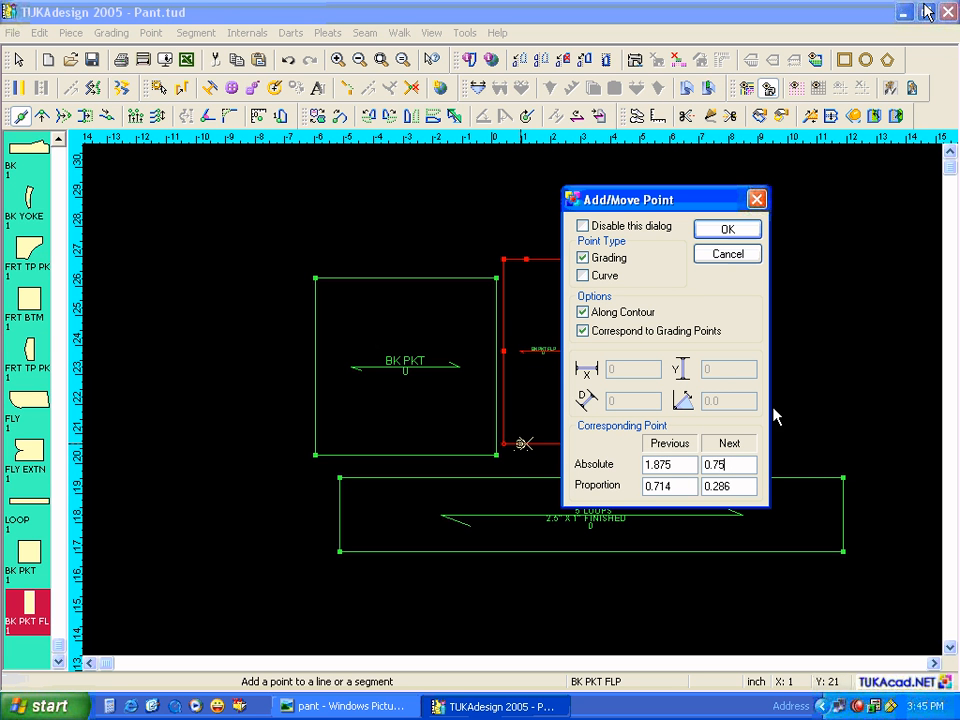
pyautogui.click(729, 231)
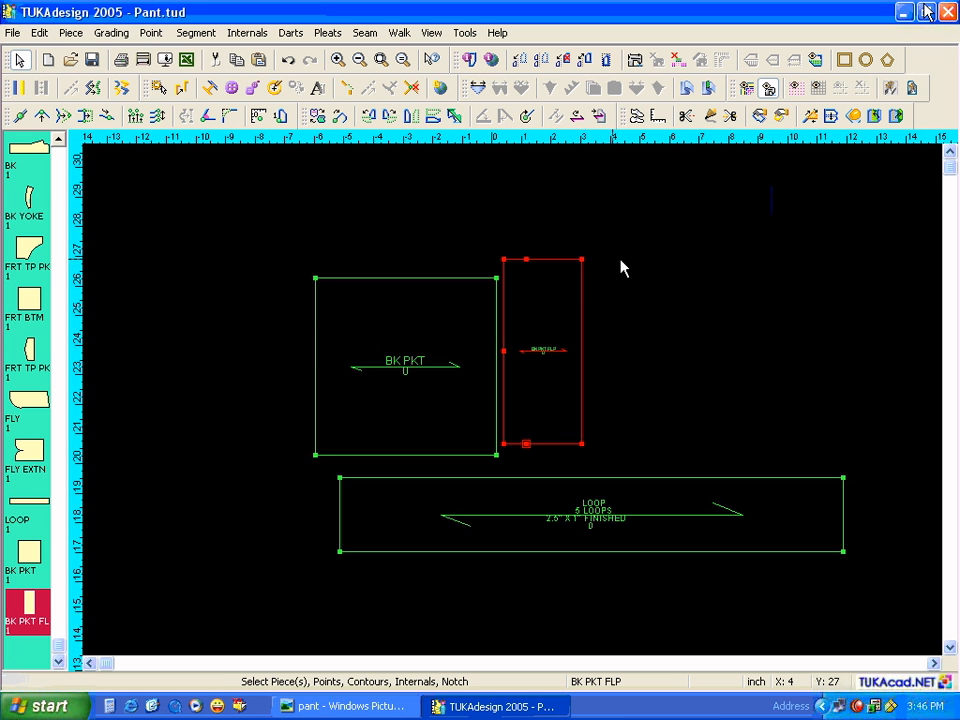
# Delete BK PKT FLP's two corner points on the side facing BK PKT to form the pointed flap.
pyautogui.click(504, 260)
pyautogui.press('Delete')
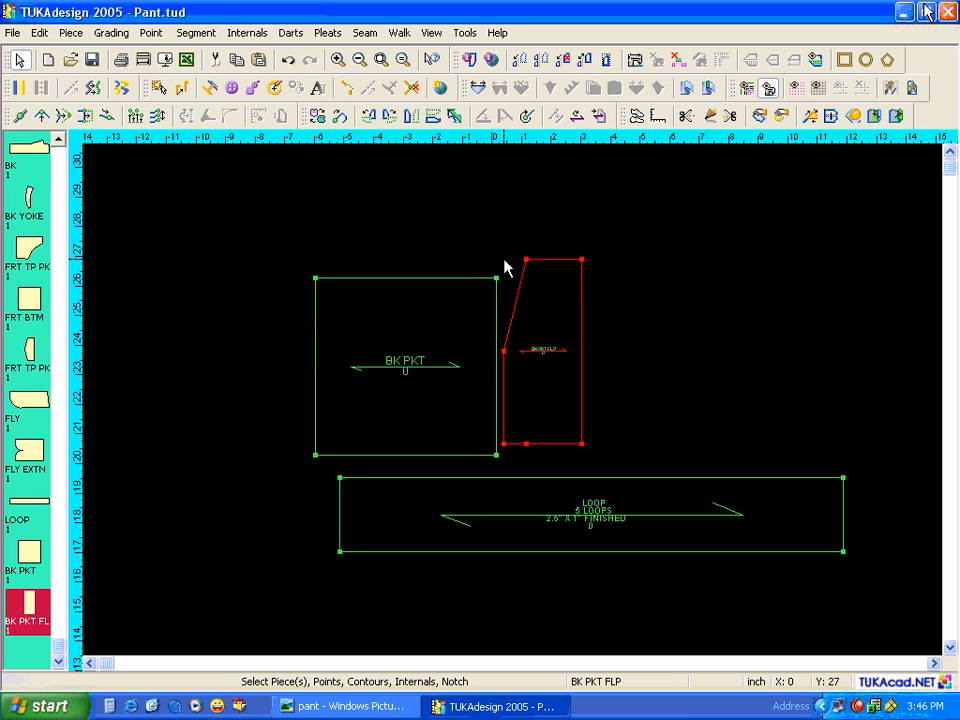
pyautogui.click(503, 444)
pyautogui.press('Delete')
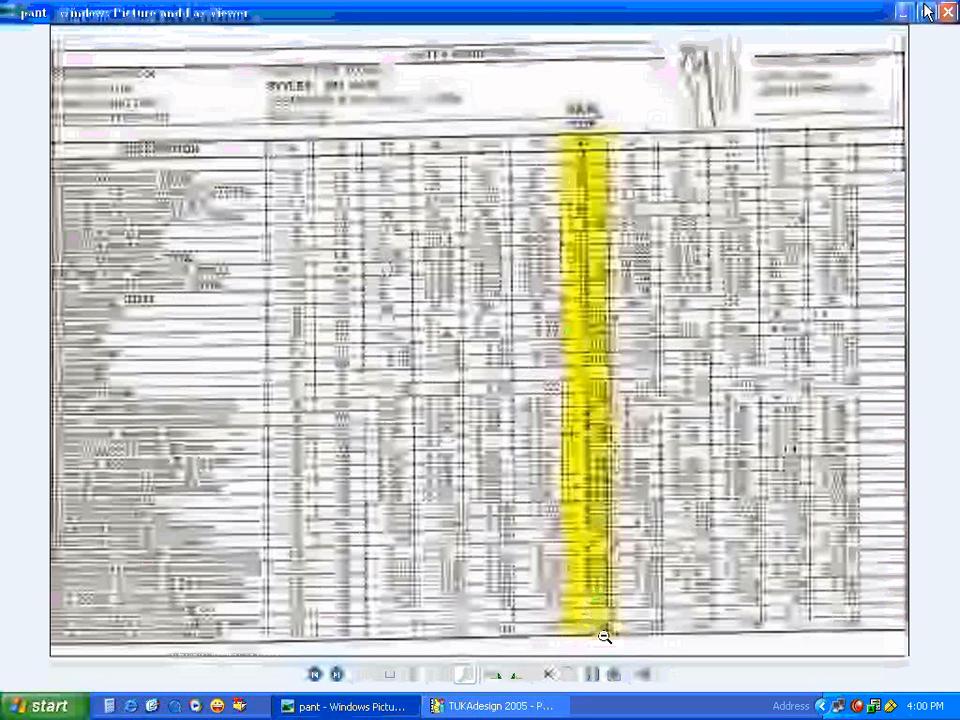
# Return to TUKAdesign from the spec sheet and snap BK YOKE's upper lower-seam corner onto BK's matching upper yoke-seam corner.
pyautogui.click(531, 707)
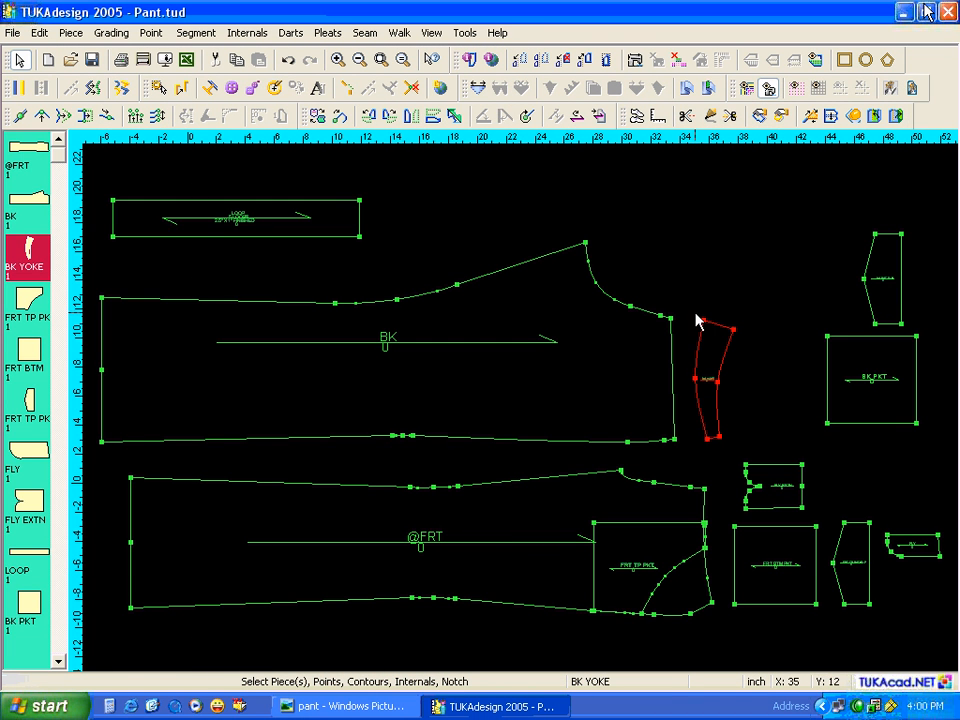
pyautogui.scroll(4, 514, 407)
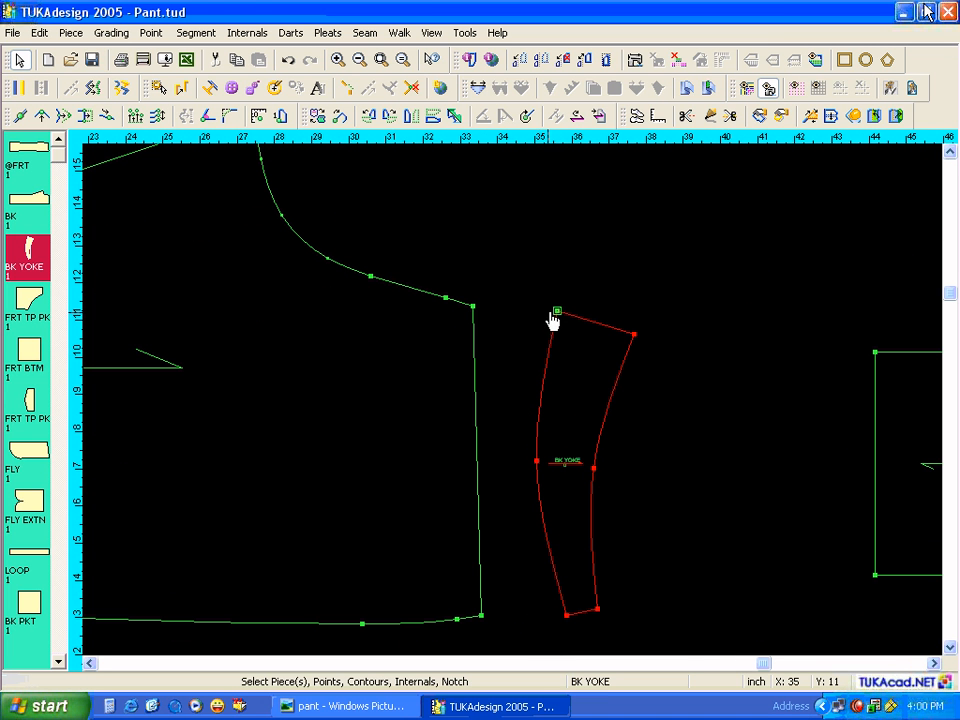
pyautogui.click(559, 318)
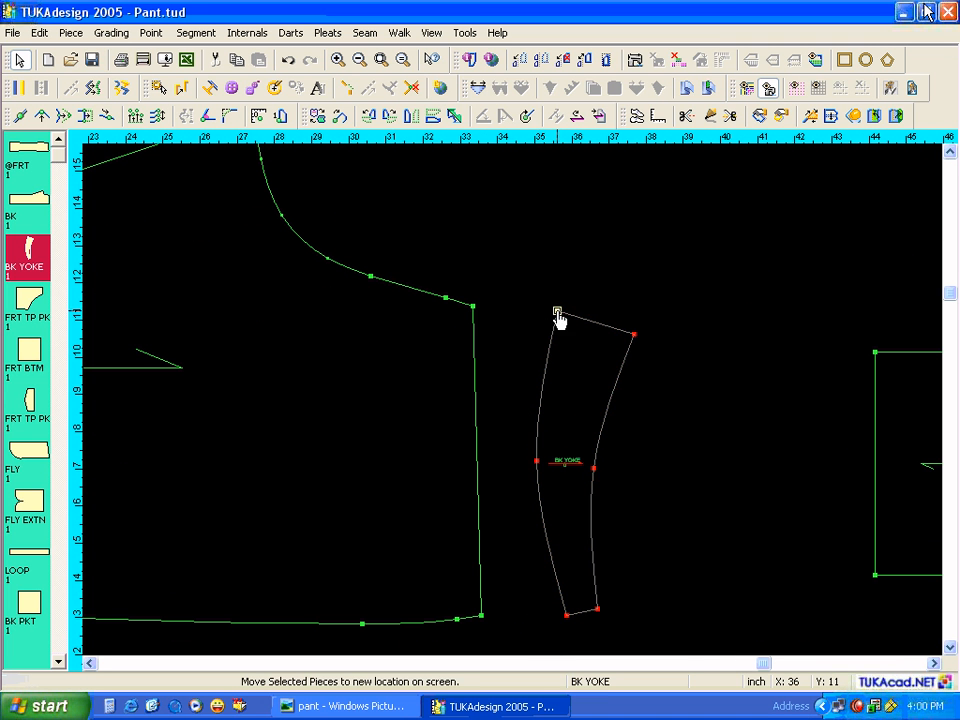
pyautogui.click(475, 312)
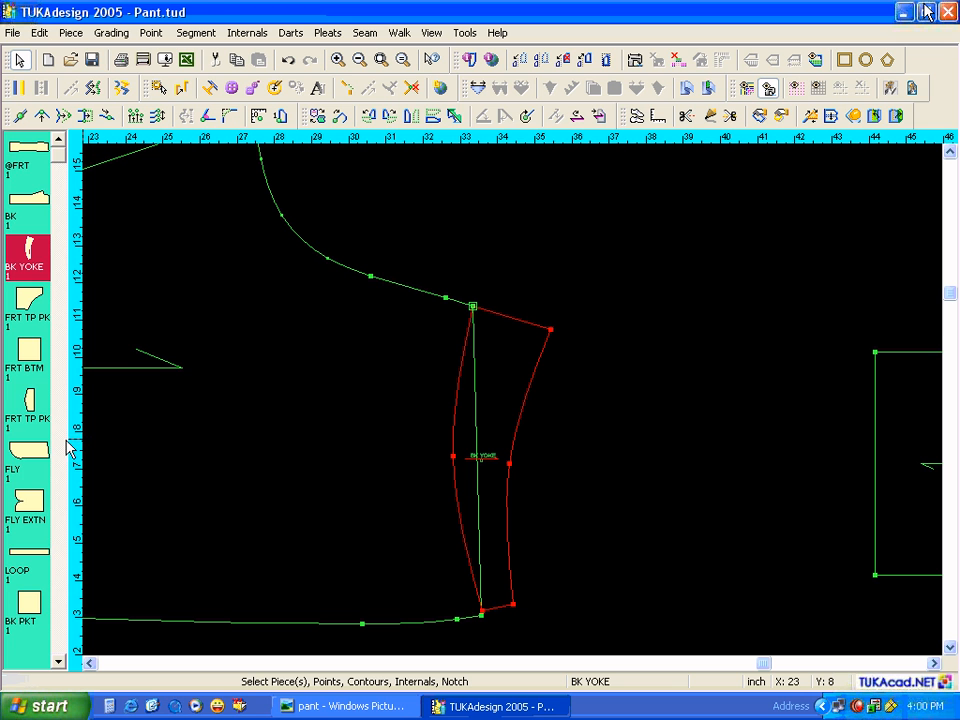
# Offset the vertical guide line through the middle point of BK YOKE's waist edge by -1.5 inches.
pyautogui.scroll(-1, 66, 448)
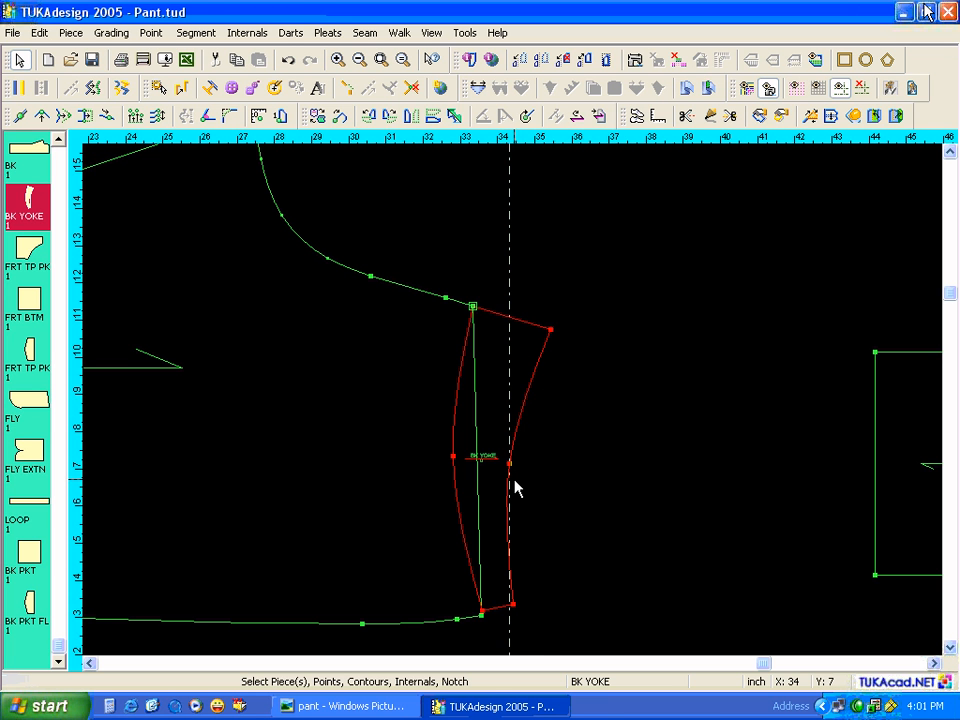
pyautogui.doubleClick(510, 392)
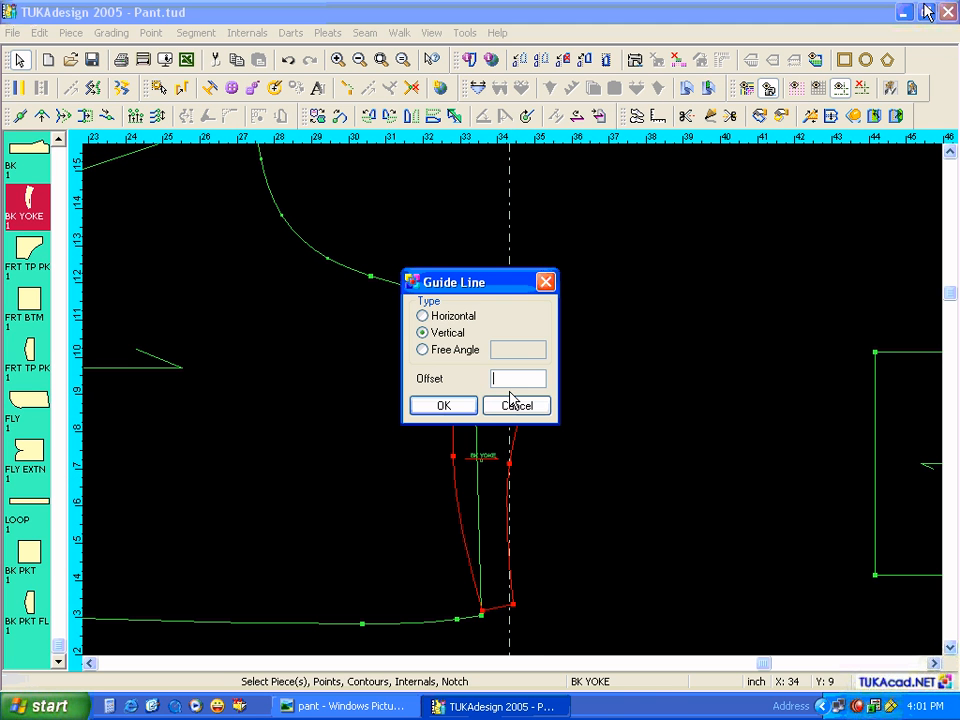
pyautogui.write('-1.5')
pyautogui.click(461, 404)
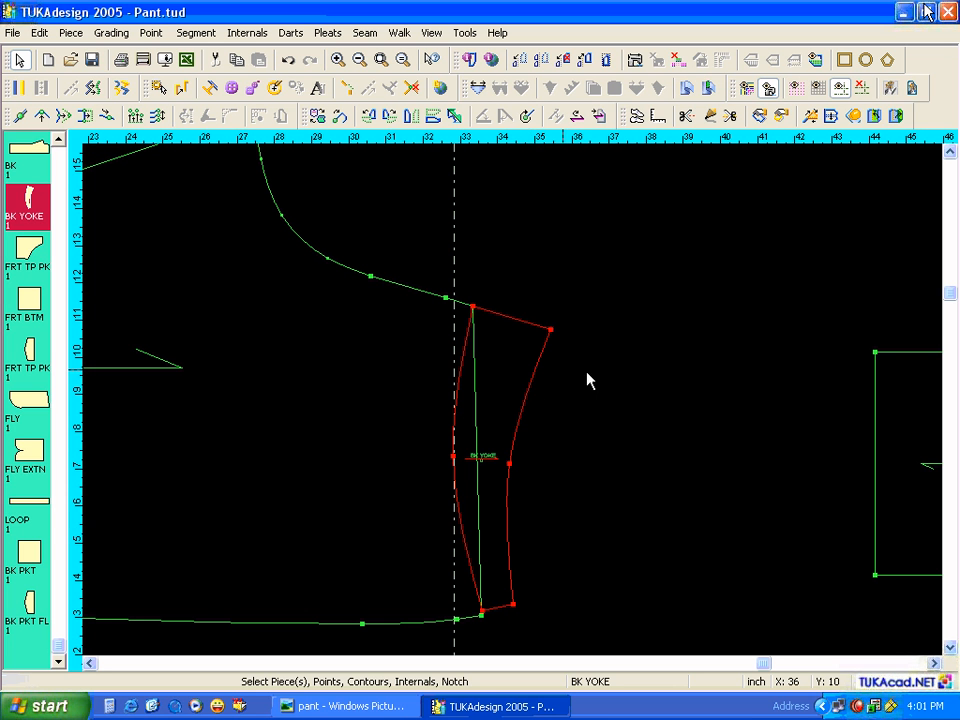
# Move the BK YOKE piece clear of BK and select its upper corner point on the seam edge facing BK.
pyautogui.moveTo(526, 375); pyautogui.dragTo(589, 377)
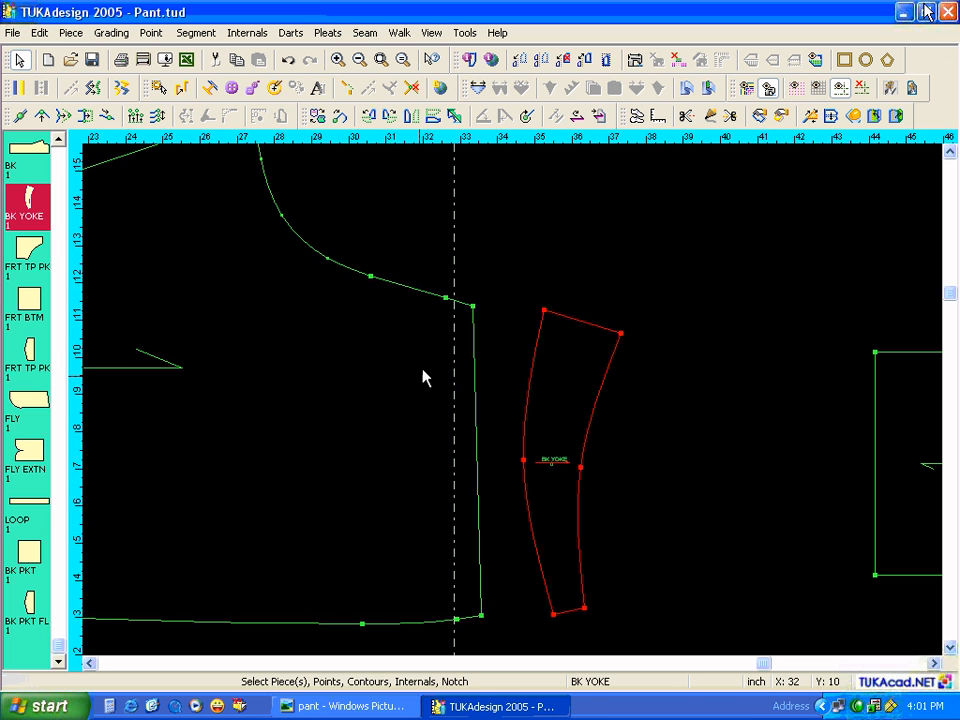
pyautogui.click(544, 311)
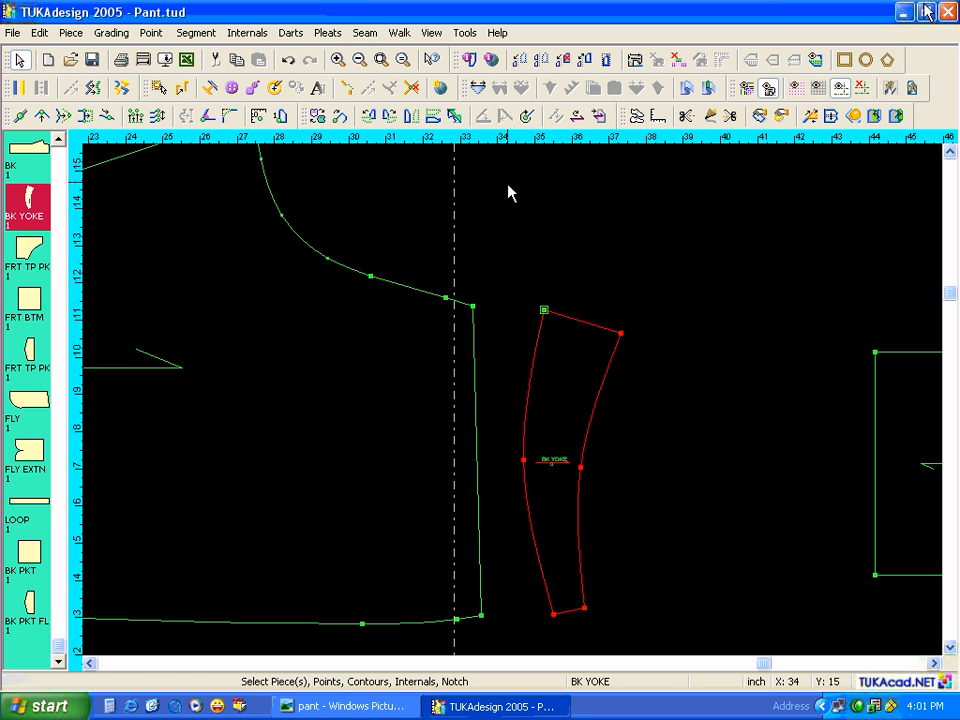
# Offset the horizontal guide line through BK's upper yoke-seam corner by -0.75 inches.
pyautogui.click(498, 310)
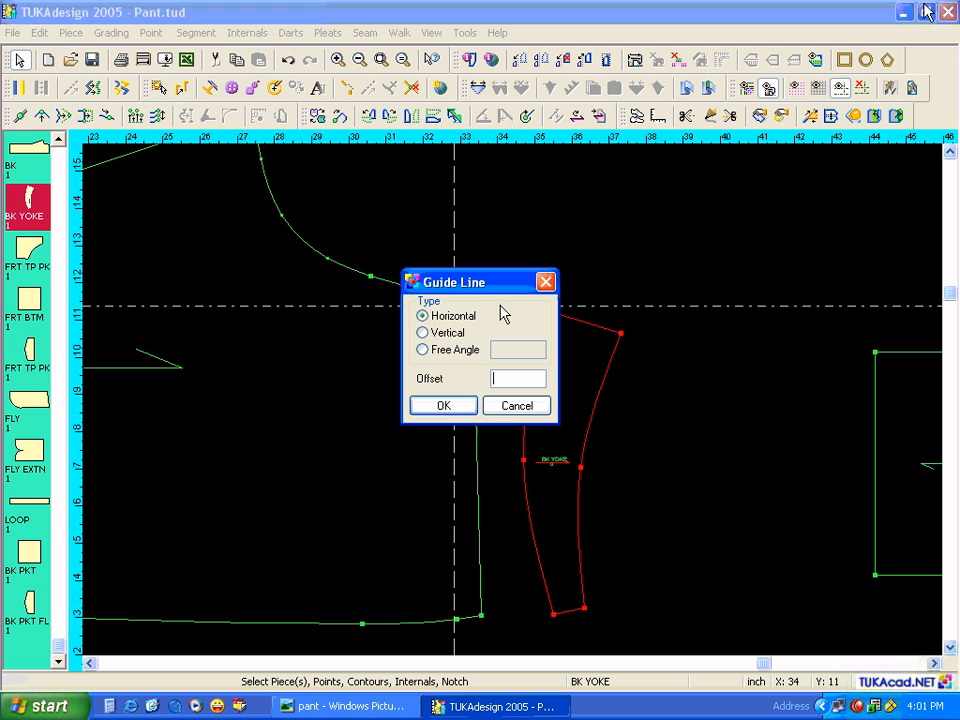
pyautogui.write('-0.75')
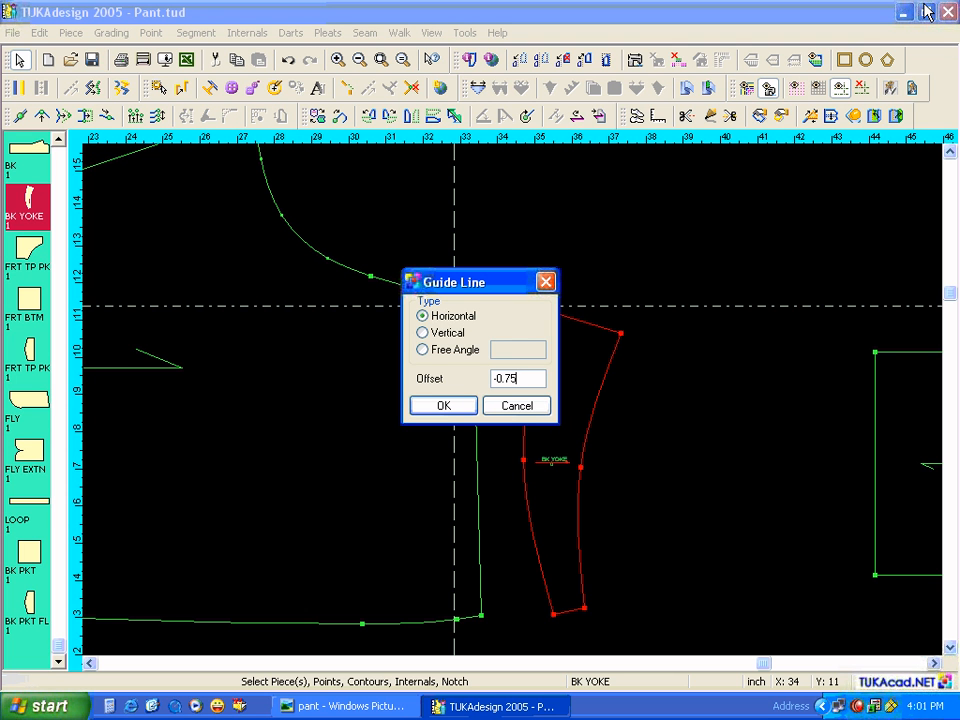
pyautogui.click(446, 406)
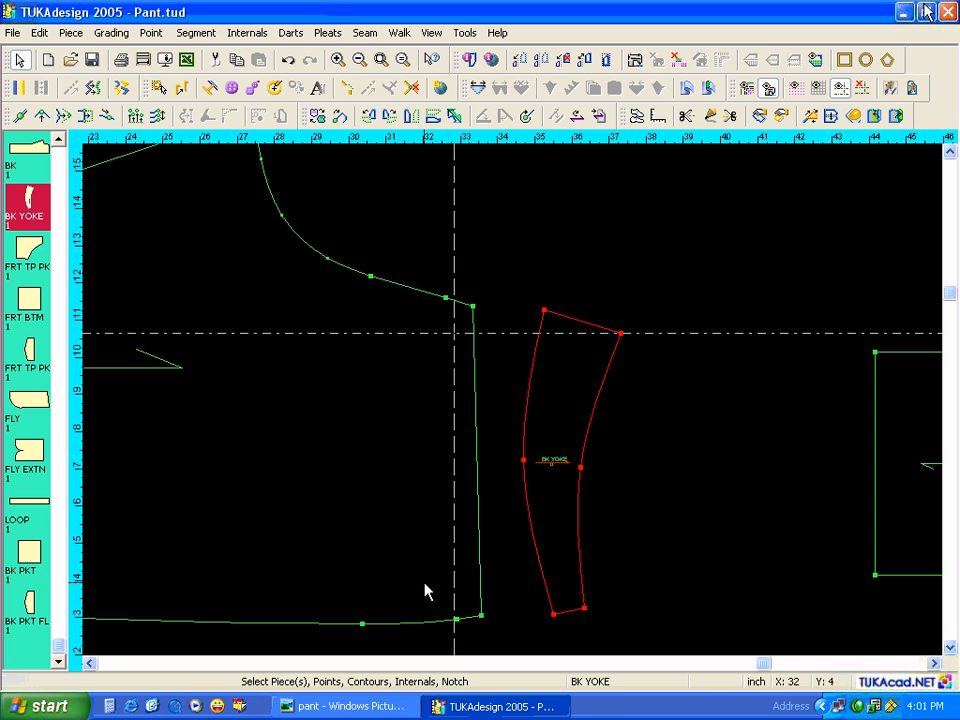
# Check the pant spec sheet, return to TUKAdesign and add a horizontal guide line offset -6 inches from the existing horizontal one.
pyautogui.click(389, 707)
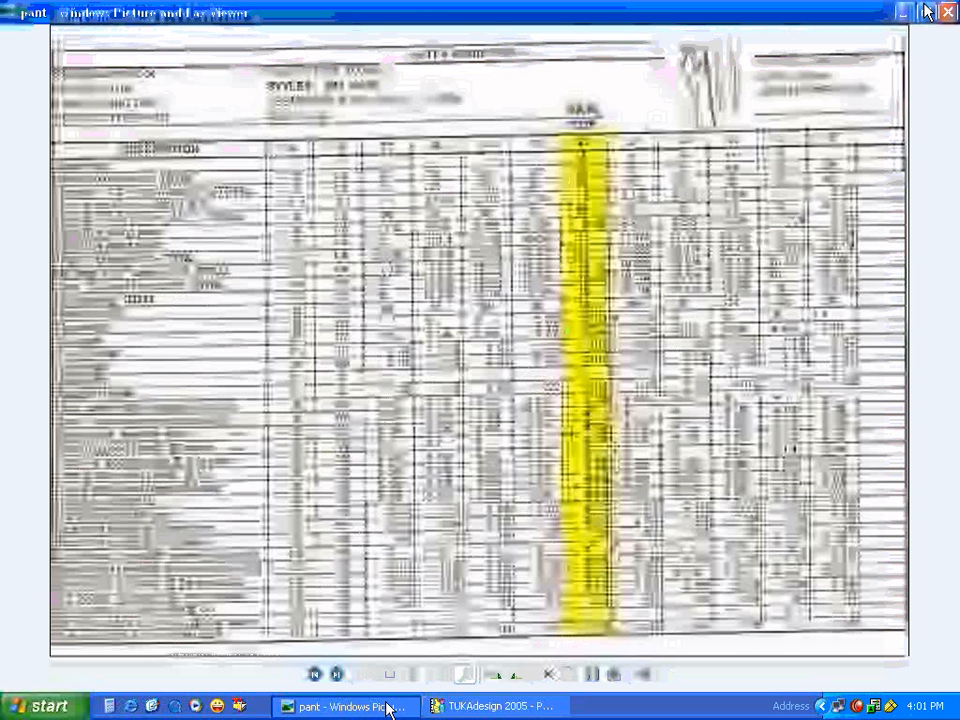
pyautogui.click(441, 673)
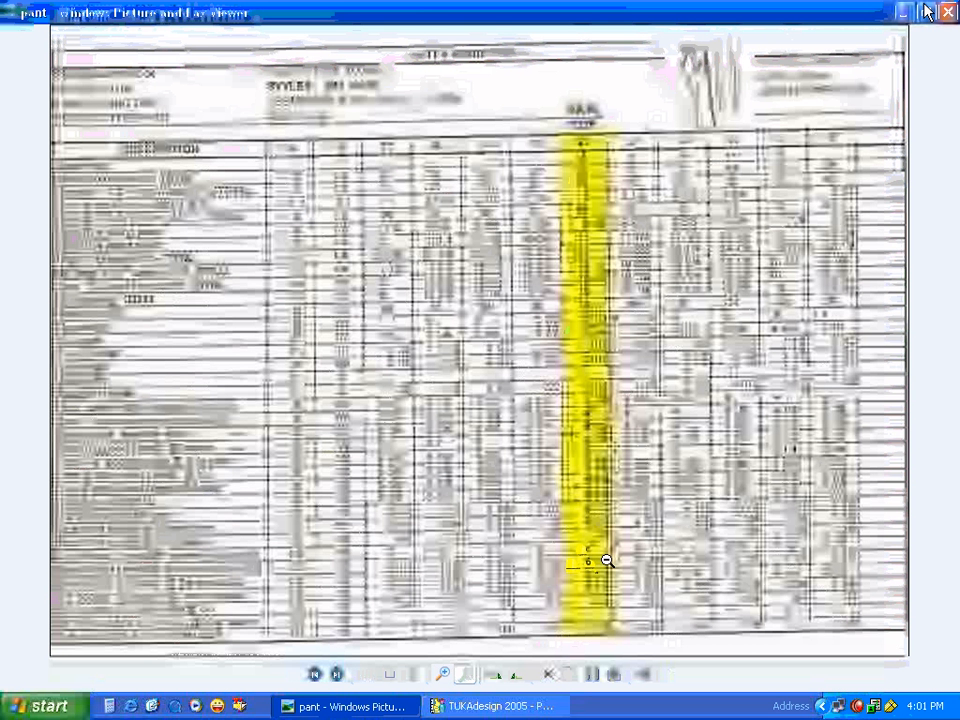
pyautogui.click(518, 708)
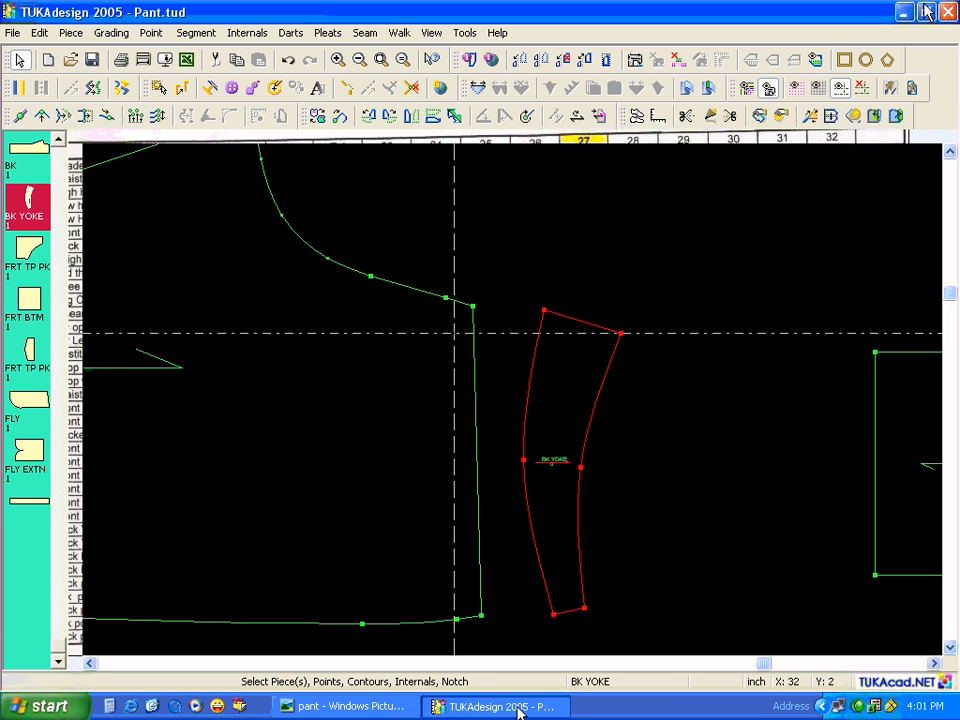
pyautogui.doubleClick(507, 334)
pyautogui.write('-6')
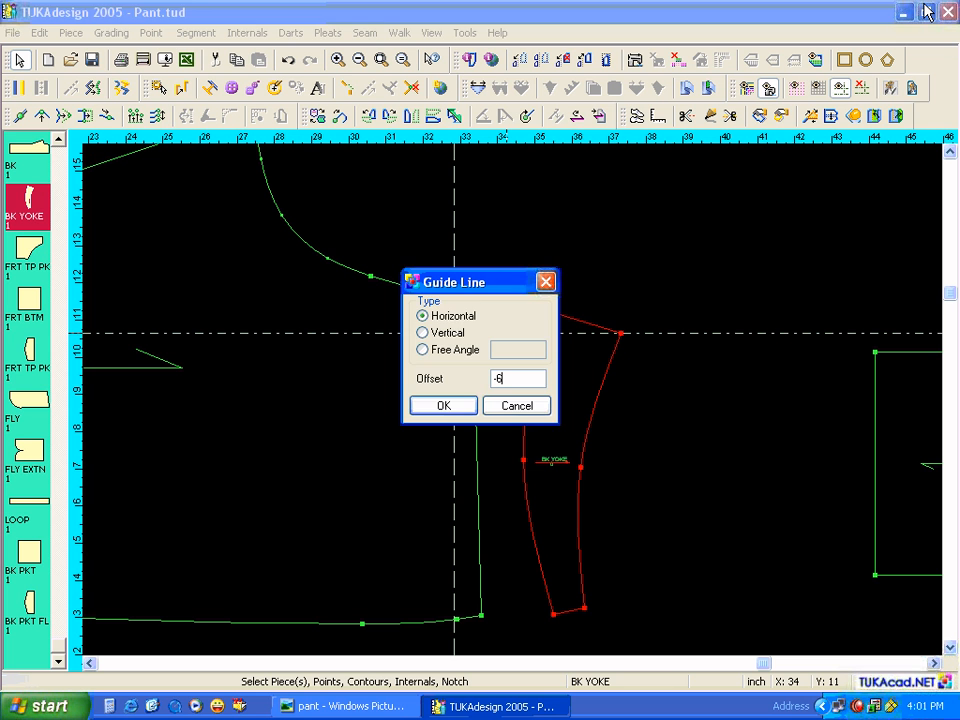
pyautogui.press('Return')
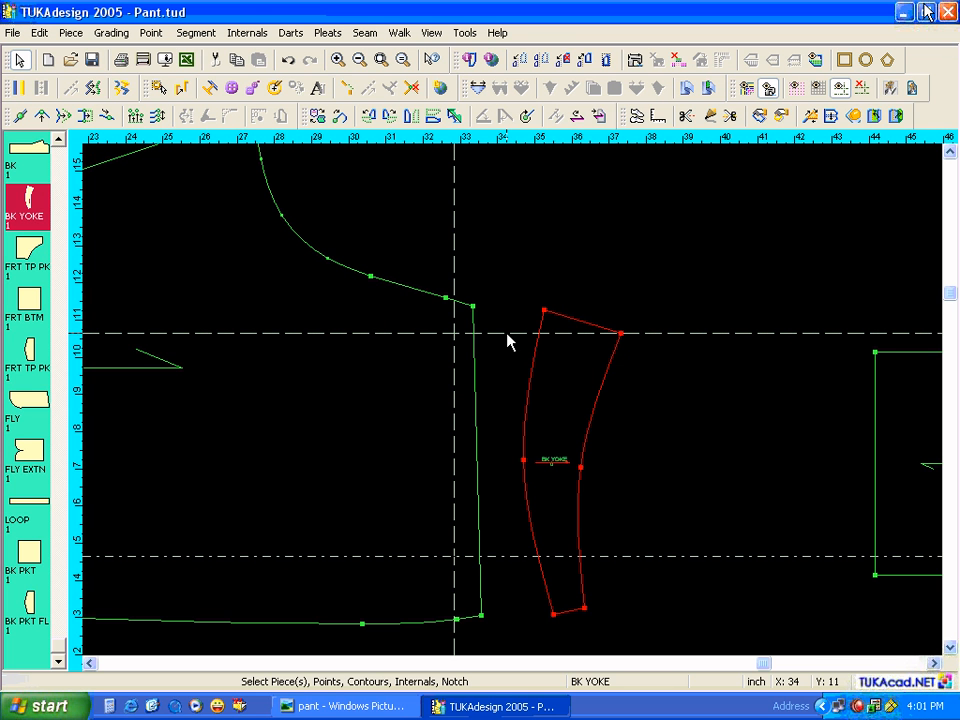
# Insert 0.394-inch drill buttons on BK at both guide-line intersections and clear all the guide lines.
pyautogui.click(455, 334)
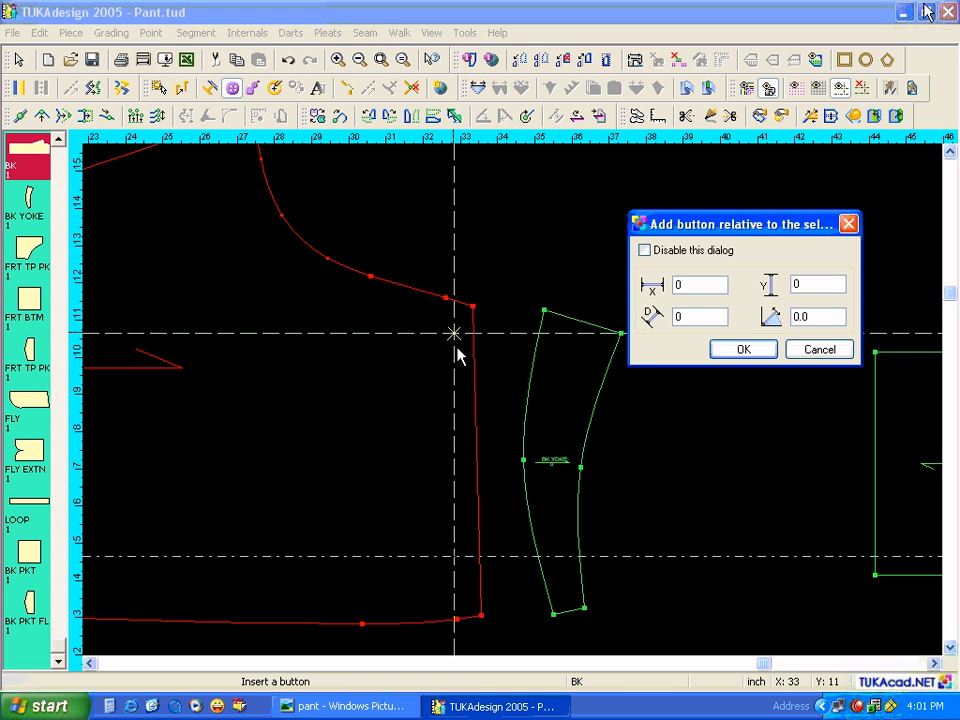
pyautogui.click(730, 350)
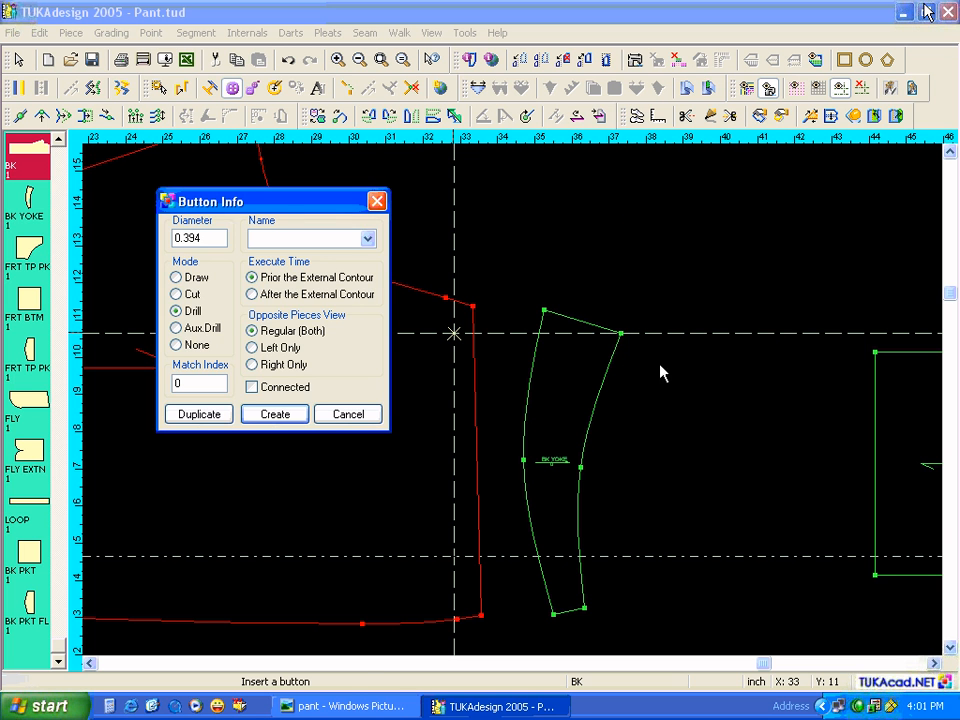
pyautogui.click(275, 414)
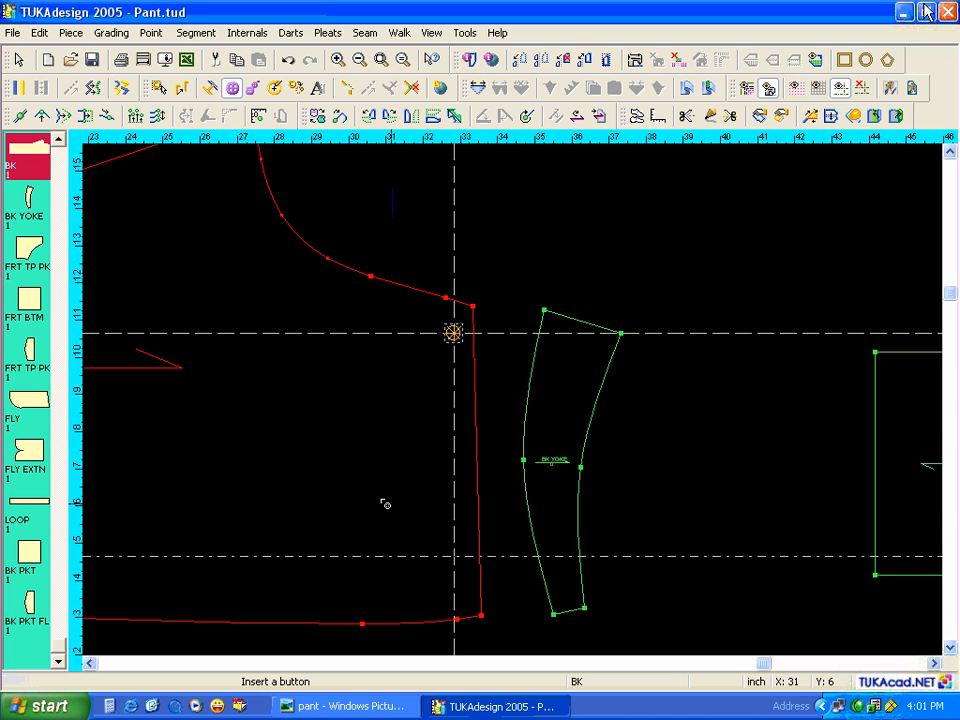
pyautogui.click(453, 557)
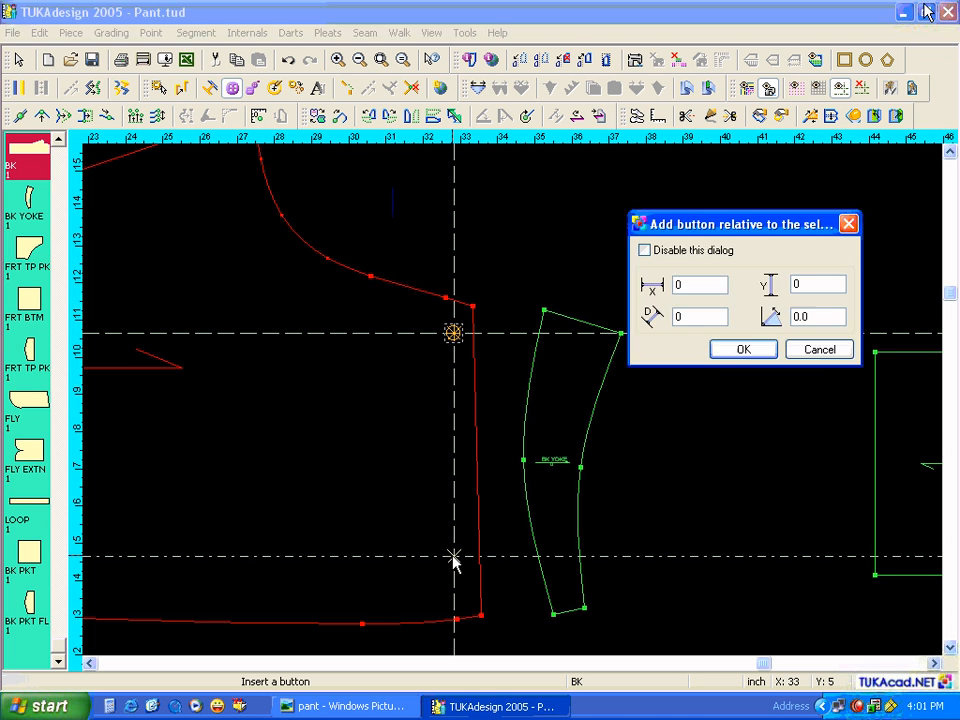
pyautogui.click(728, 350)
pyautogui.click(288, 420)
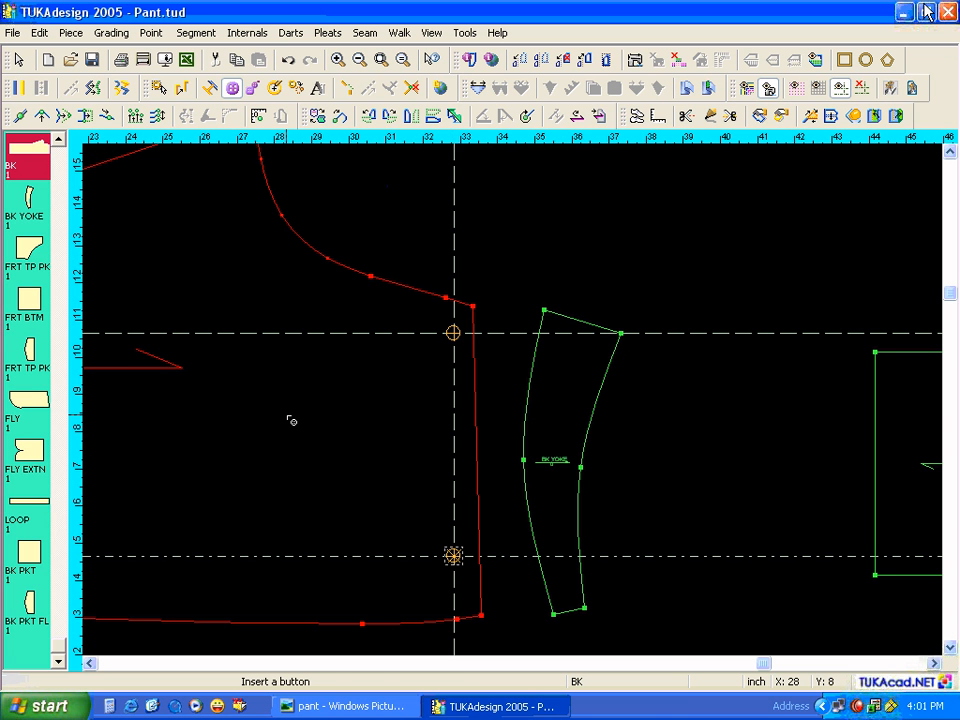
pyautogui.press('Escape')
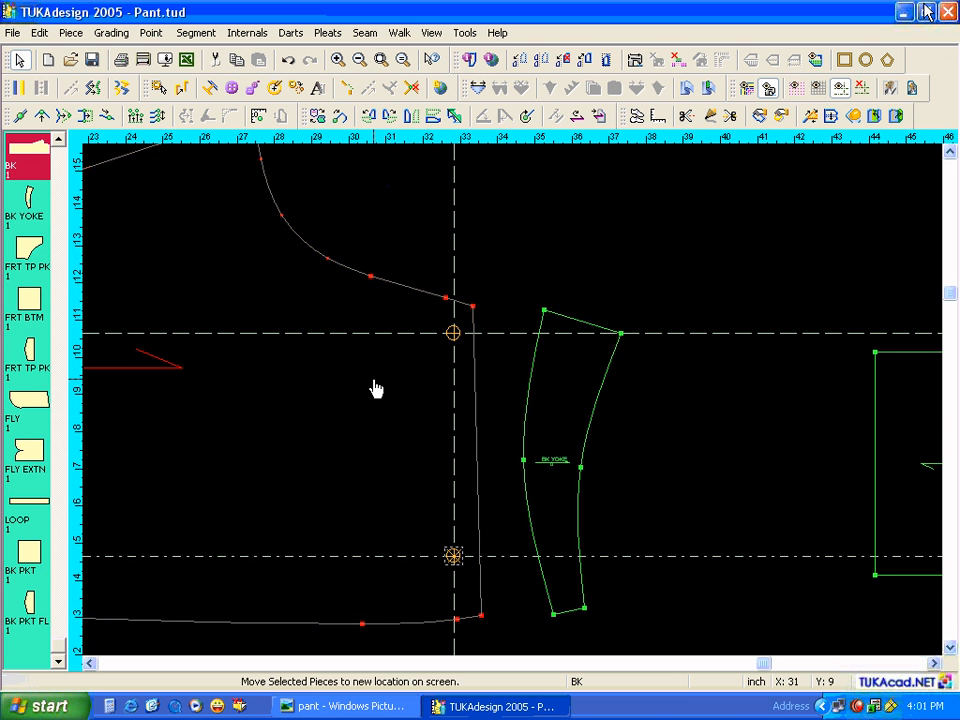
pyautogui.click(860, 89)
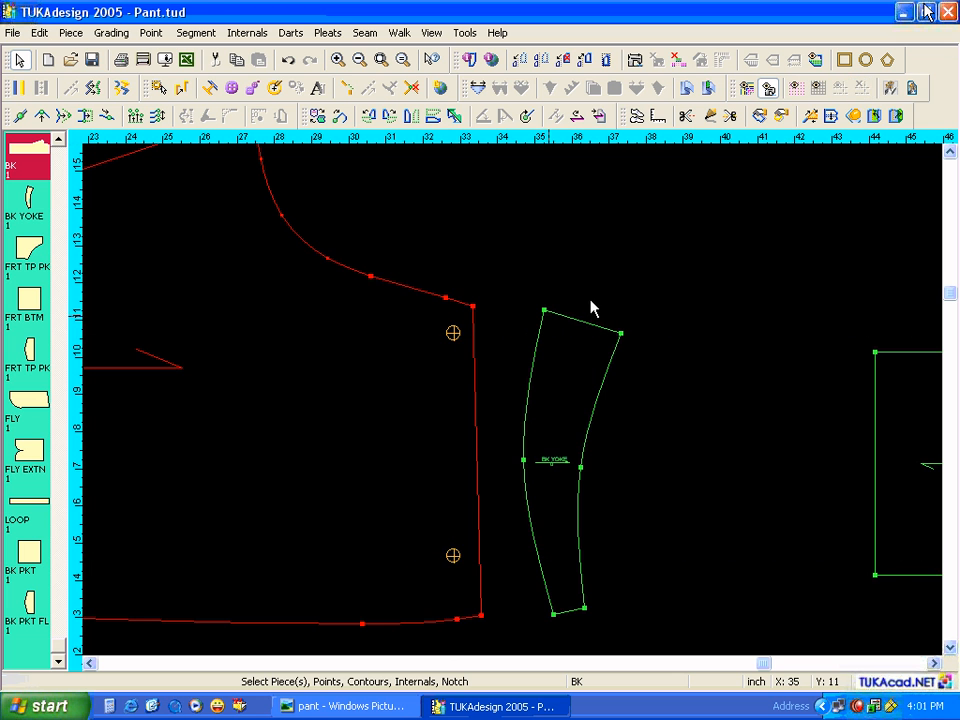
pyautogui.press('Home')
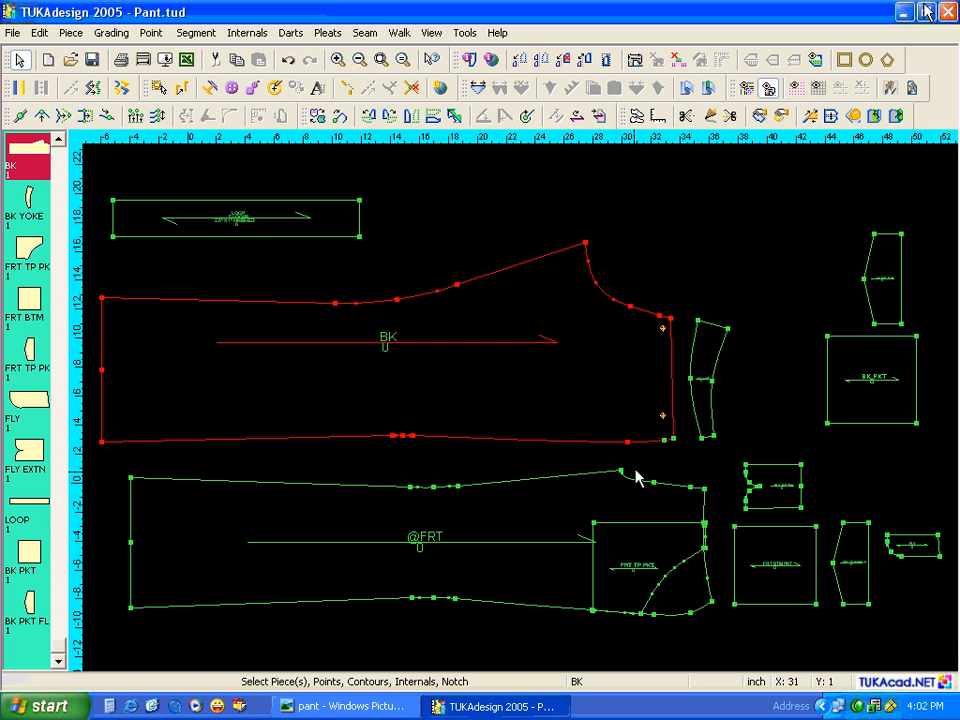
# Consult the pant spec sheet, return to TUKAdesign and start a new rectangle piece named WST BND.
pyautogui.click(365, 709)
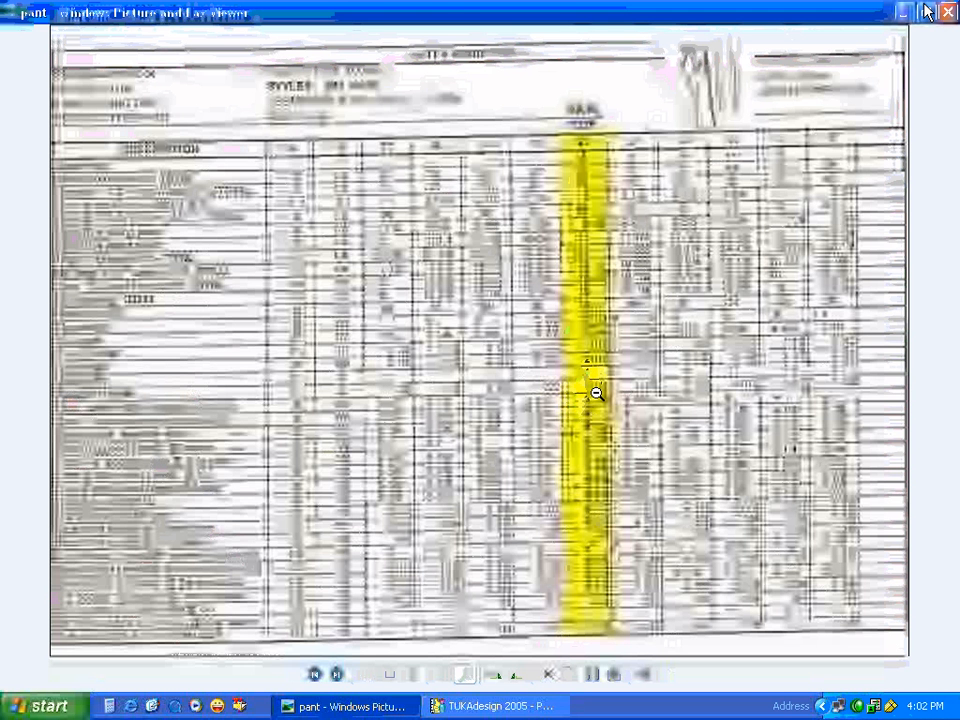
pyautogui.click(492, 706)
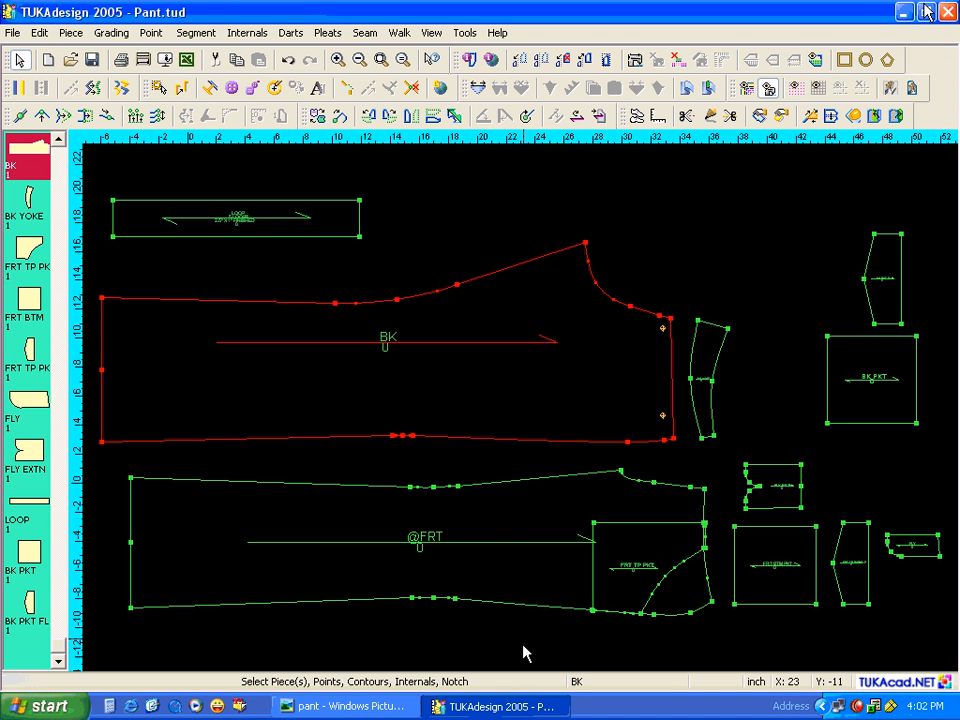
pyautogui.click(844, 60)
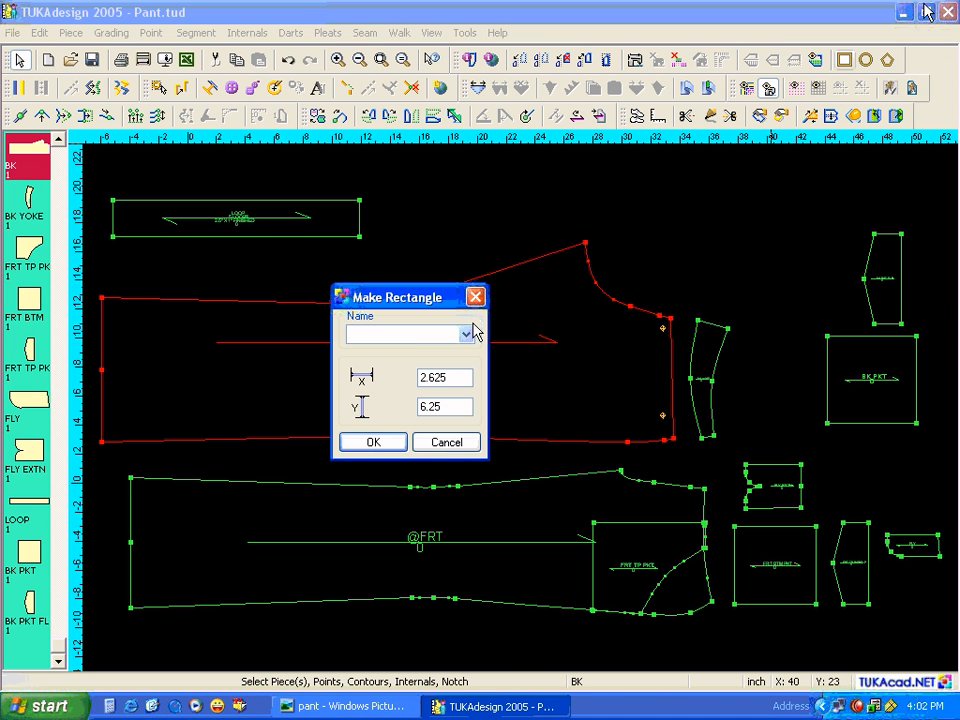
pyautogui.write('WST BND')
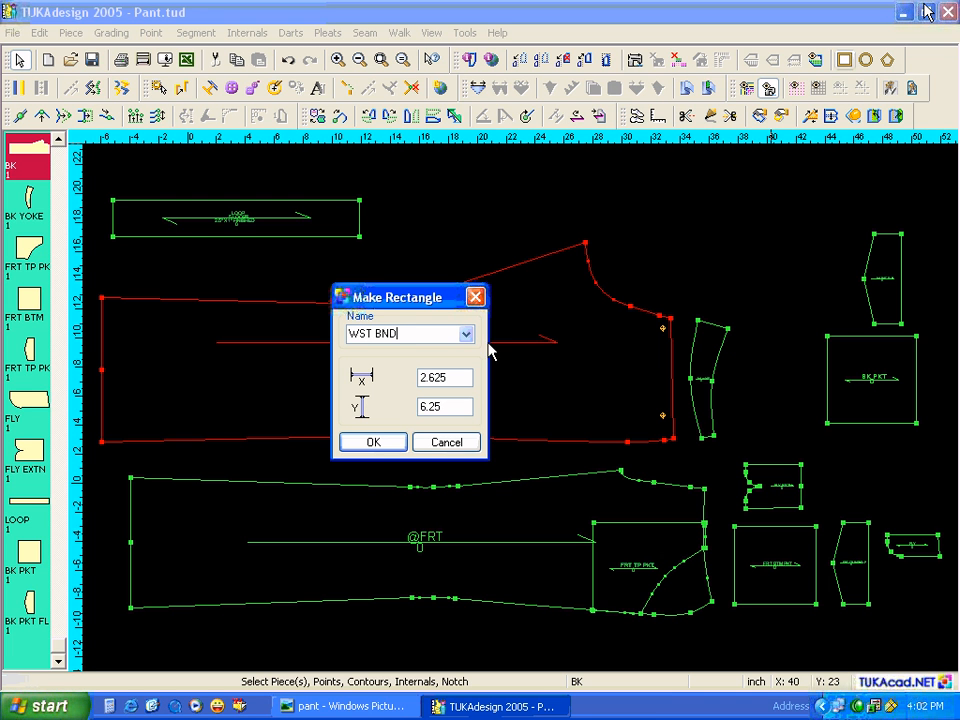
pyautogui.moveTo(467, 377); pyautogui.dragTo(403, 379)
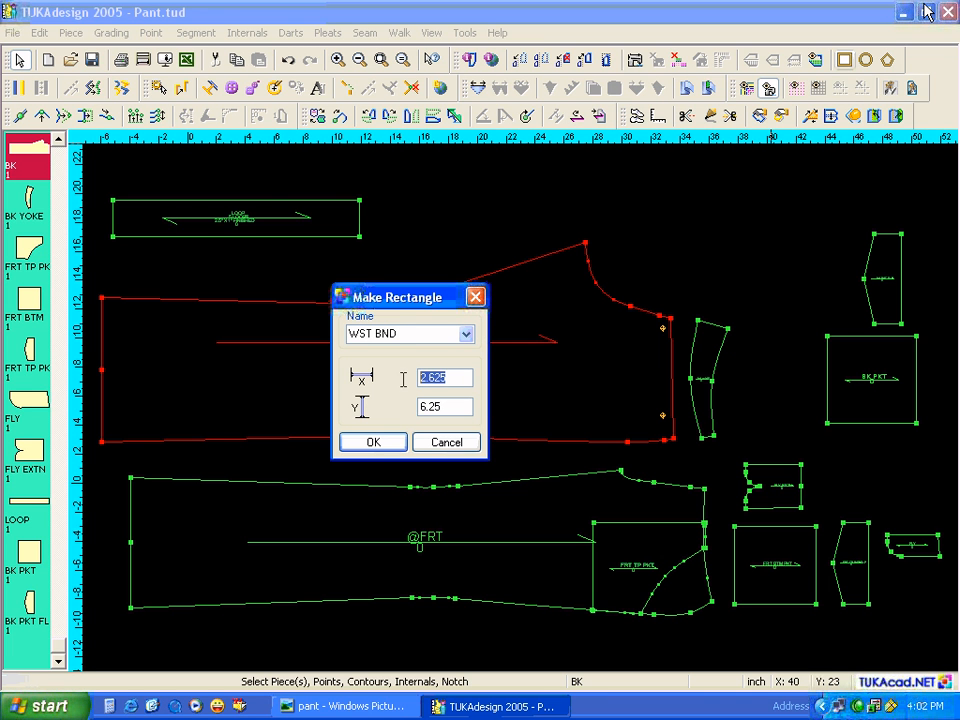
# Recheck the spec sheet and create the WST BND rectangle 33.5 inches long and about 1.5 inches high.
pyautogui.hotkey('alt', 'Tab')
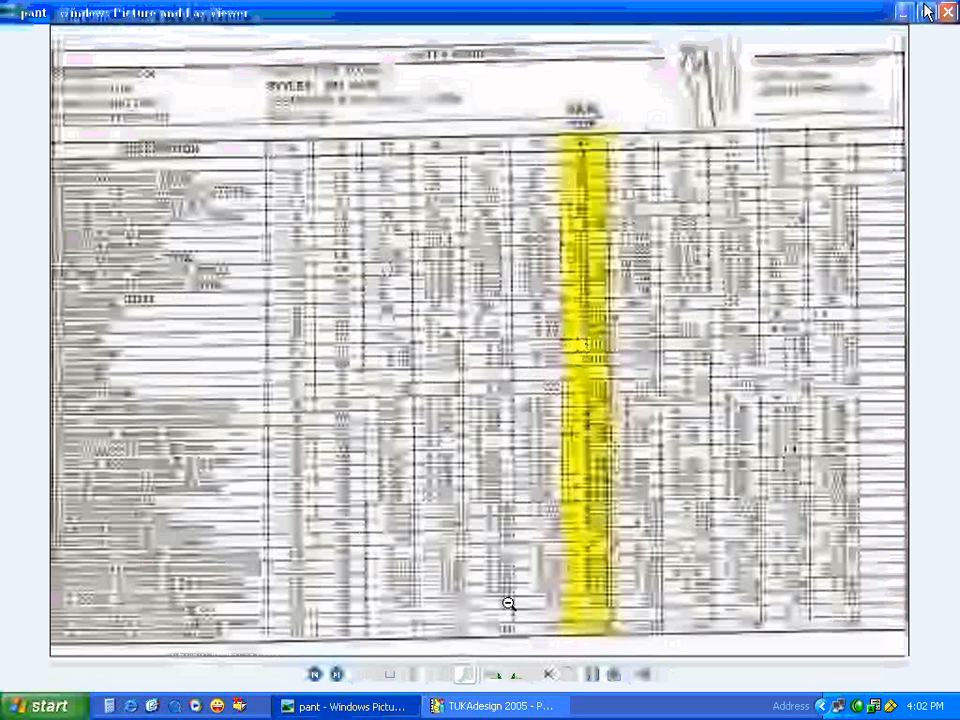
pyautogui.click(505, 705)
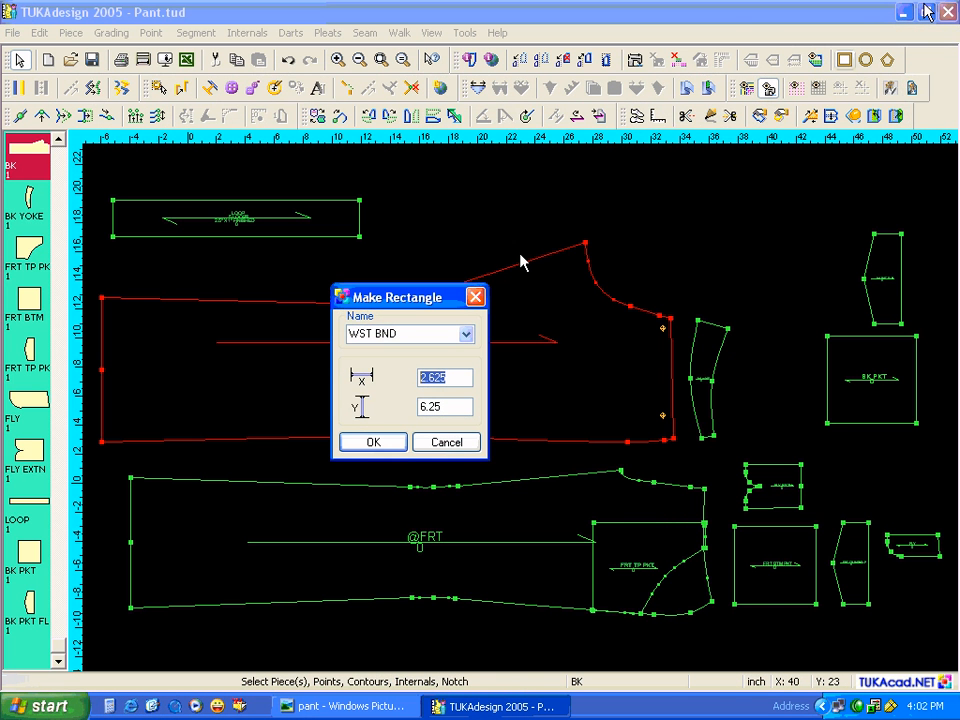
pyautogui.write('32.5')
pyautogui.write('3')
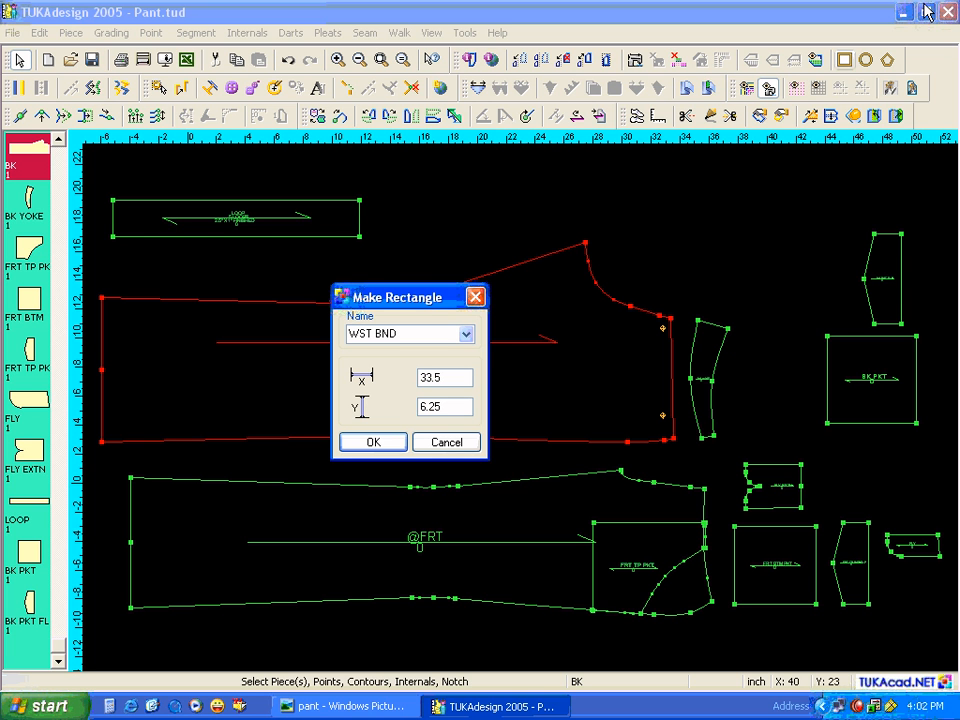
pyautogui.write('3.5')
pyautogui.press('Tab')
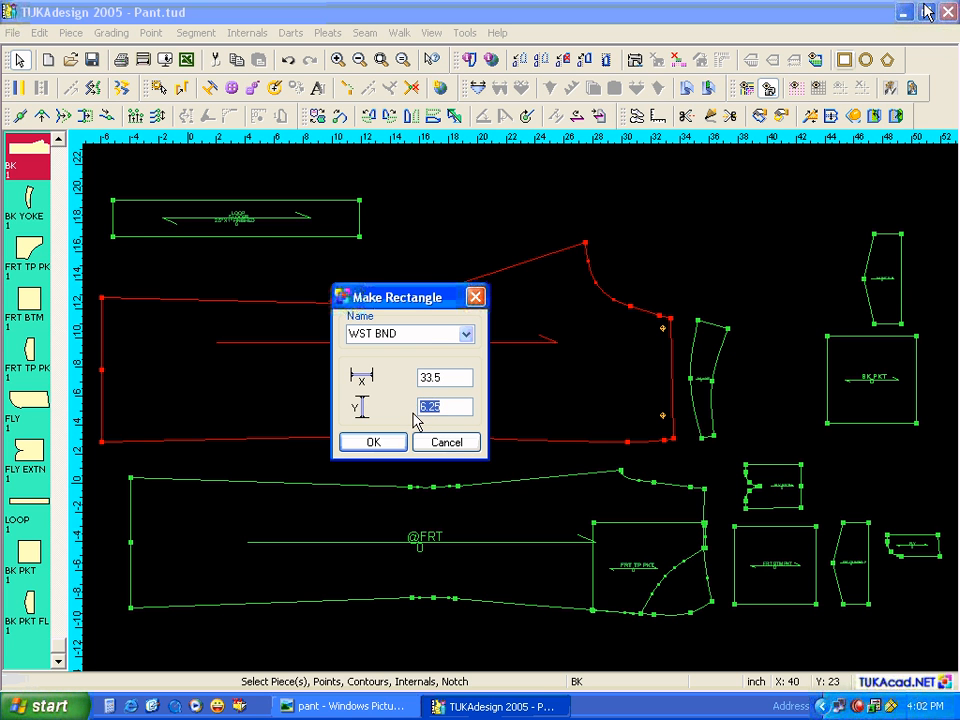
pyautogui.write('1')
pyautogui.click(399, 446)
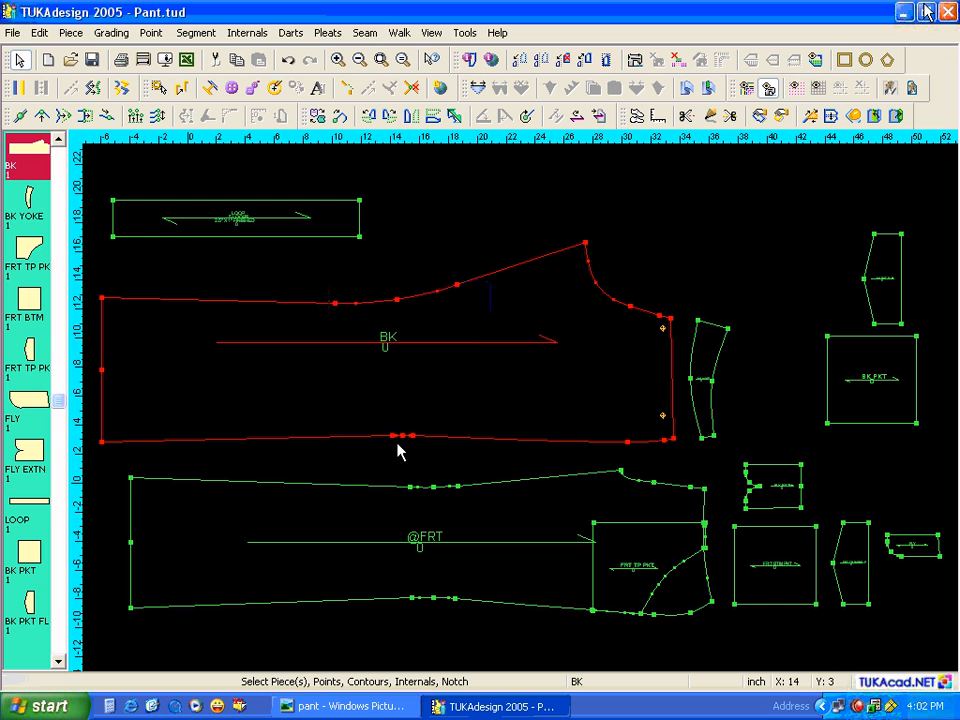
# Bring the WST BND piece into the working area and move it into the clear space above BK.
pyautogui.scroll(-1, 38, 630)
pyautogui.click(35, 625)
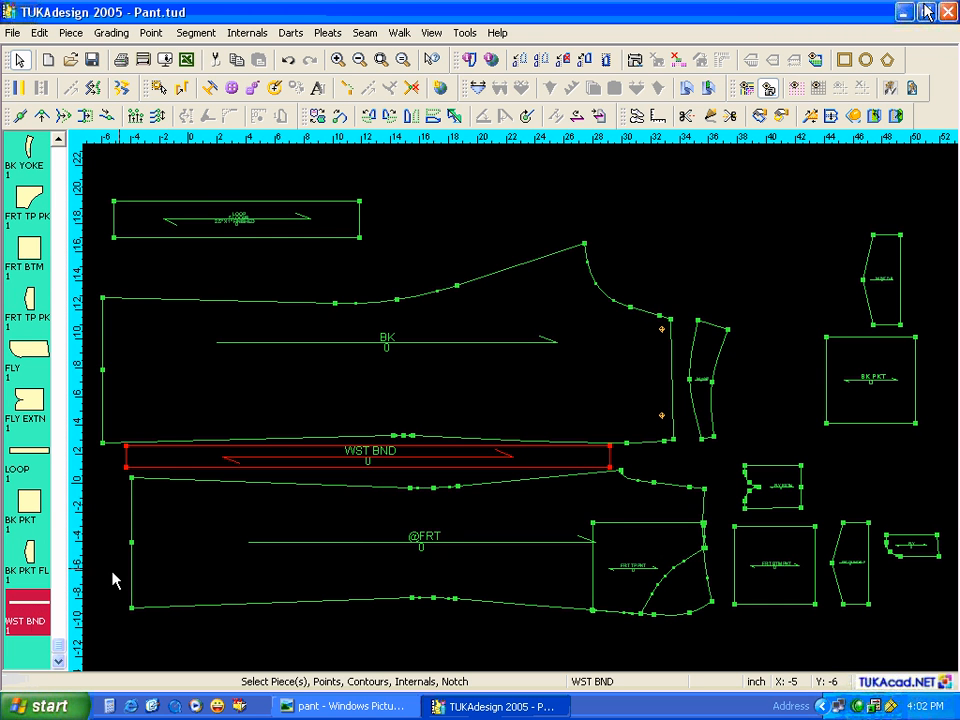
pyautogui.moveTo(558, 454); pyautogui.dragTo(827, 193)
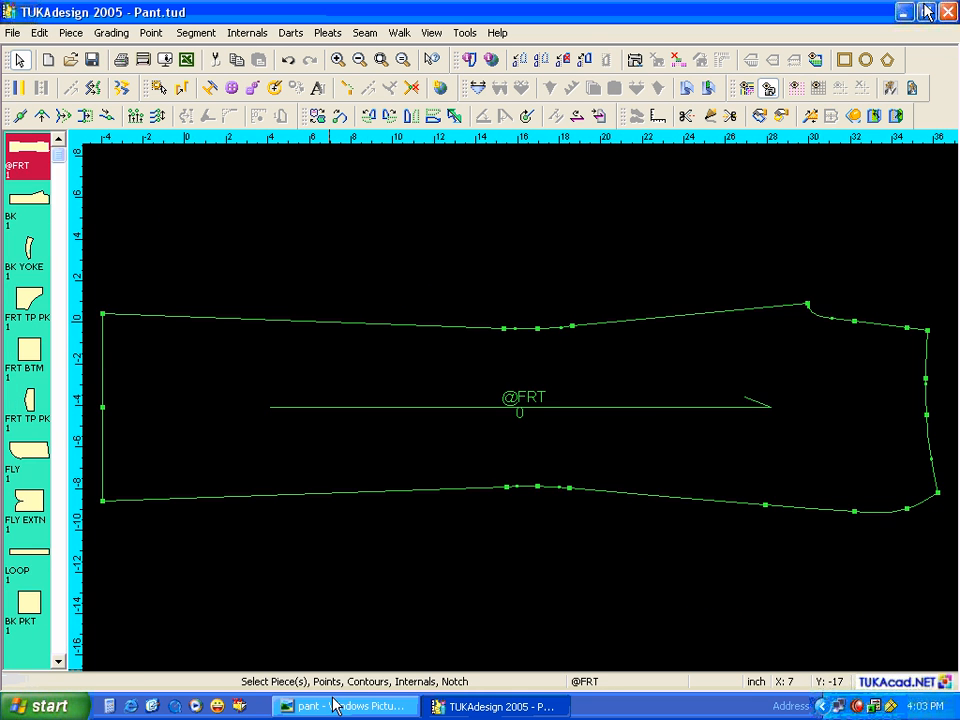
# Review the pant1 sketch, return to TUKAdesign and set a global seam width of 0.5 inches on all pieces in the style.
pyautogui.click(345, 706)
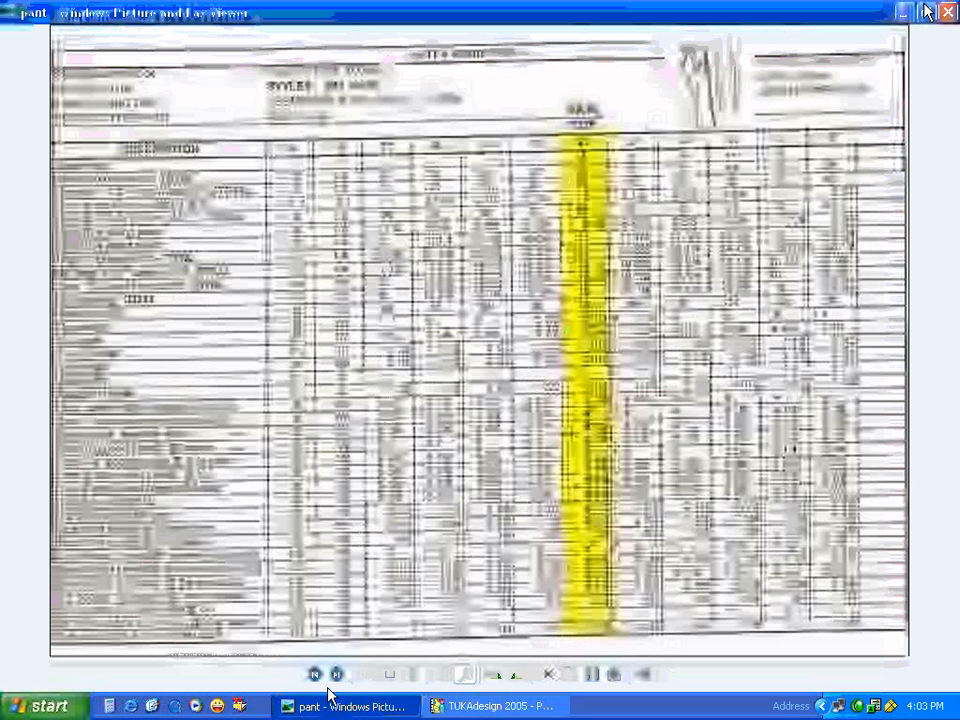
pyautogui.click(336, 676)
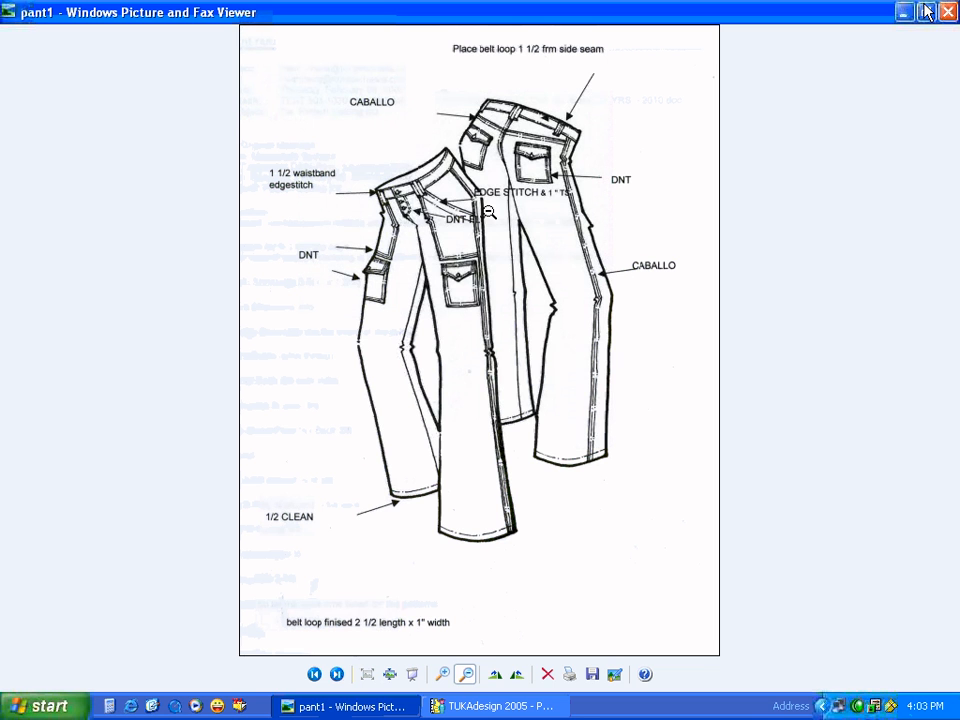
pyautogui.click(450, 707)
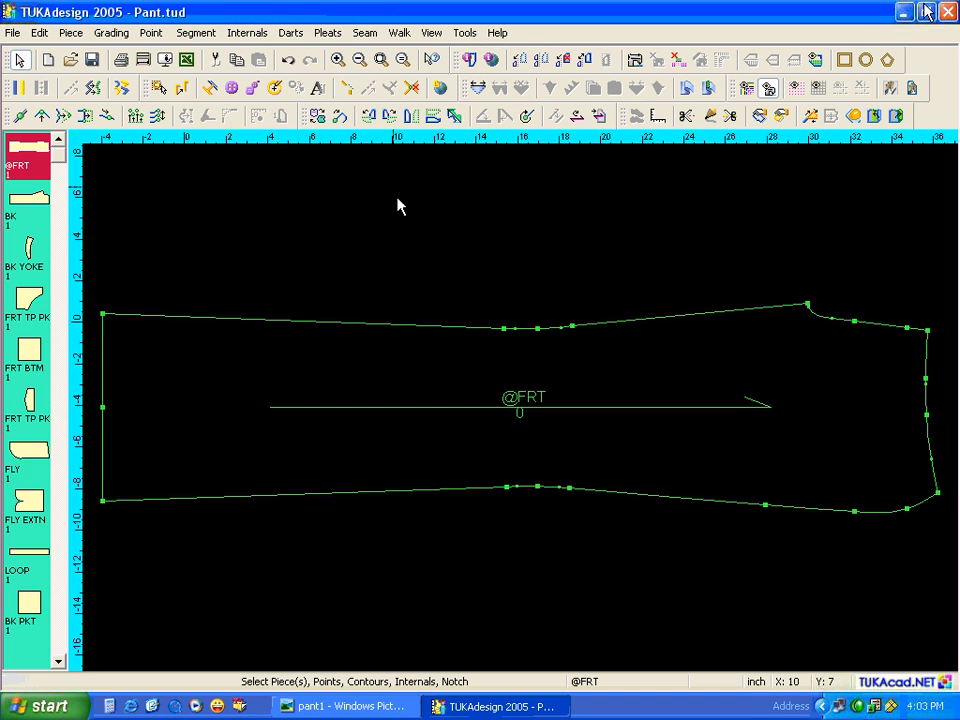
pyautogui.click(364, 32)
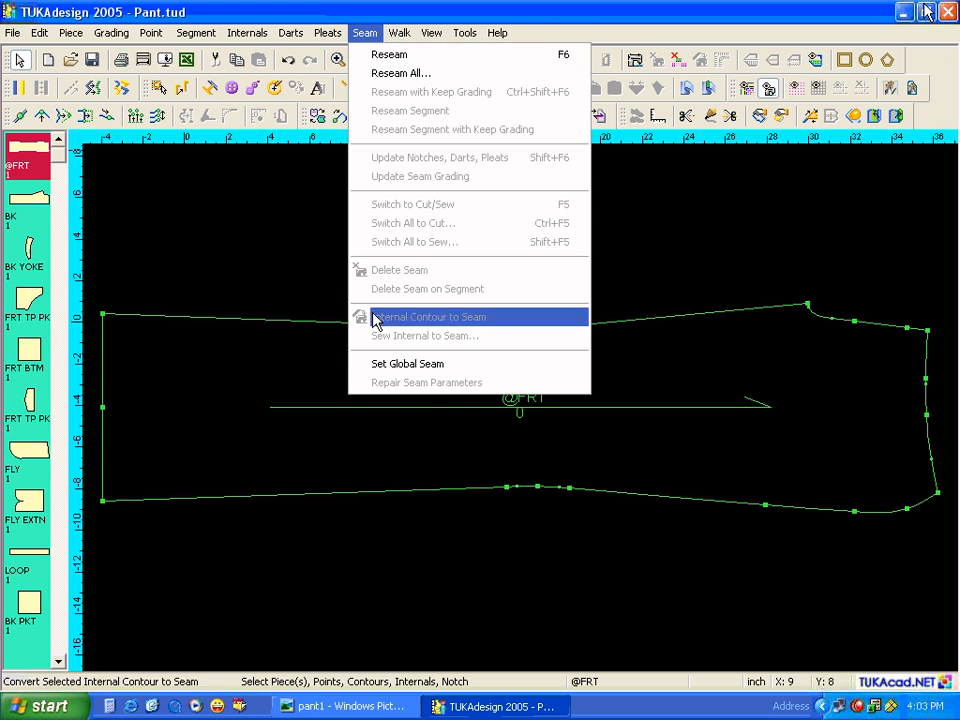
pyautogui.click(386, 366)
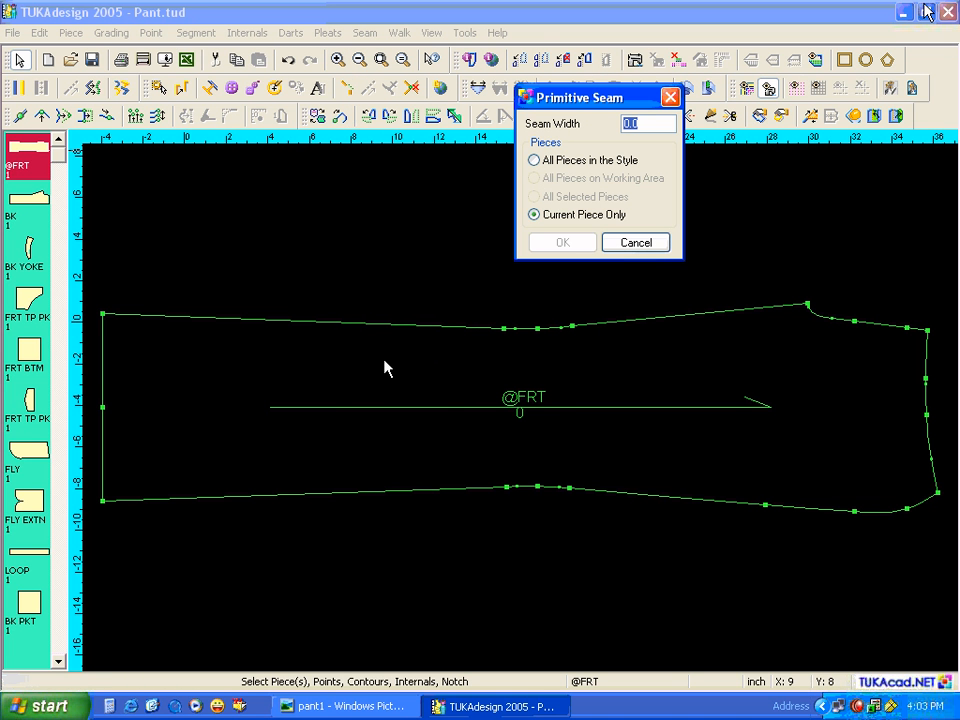
pyautogui.write('0.5')
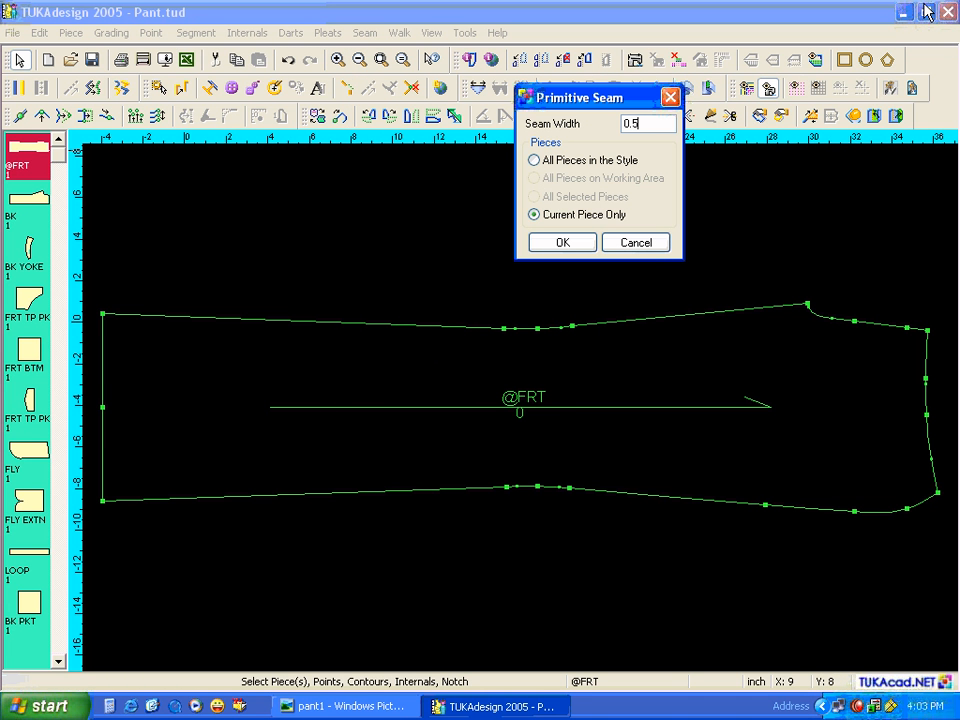
pyautogui.click(538, 160)
pyautogui.click(562, 243)
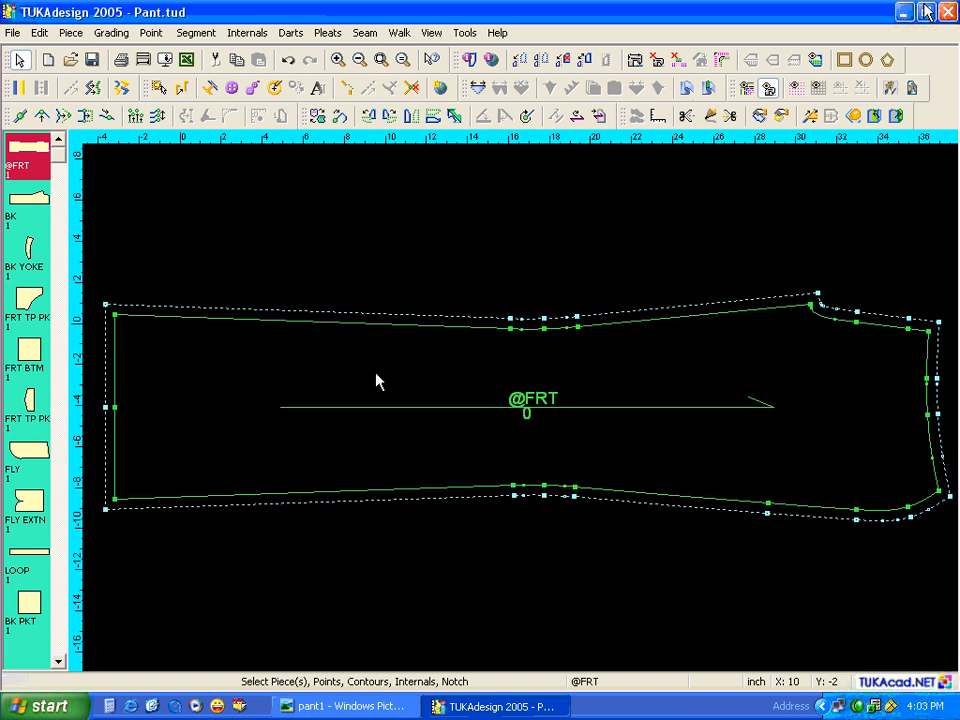
pyautogui.click(635, 59)
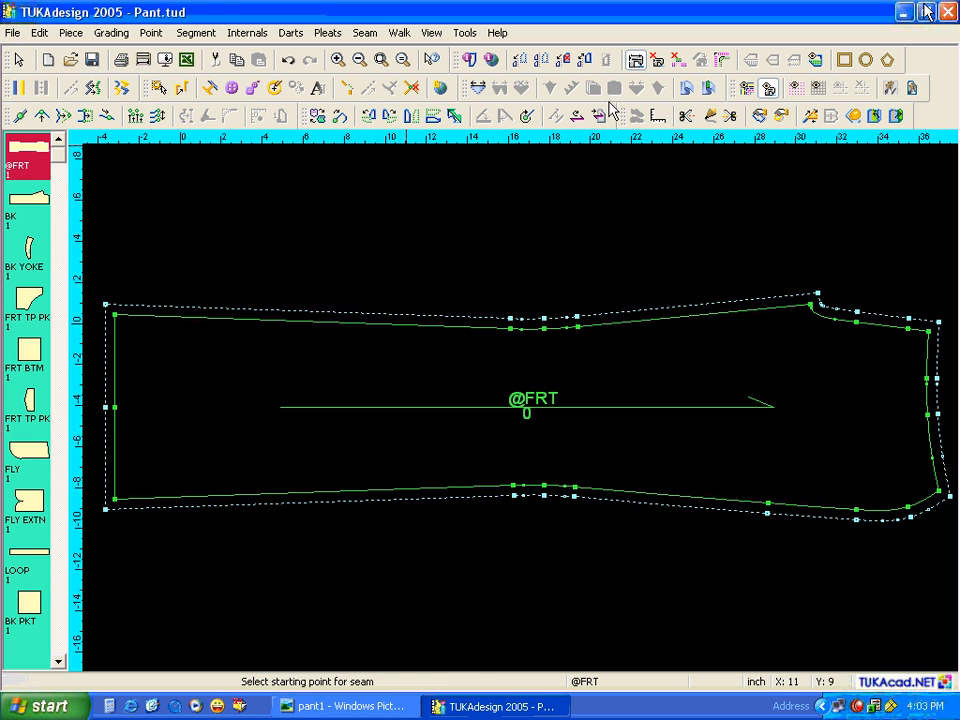
pyautogui.click(116, 499)
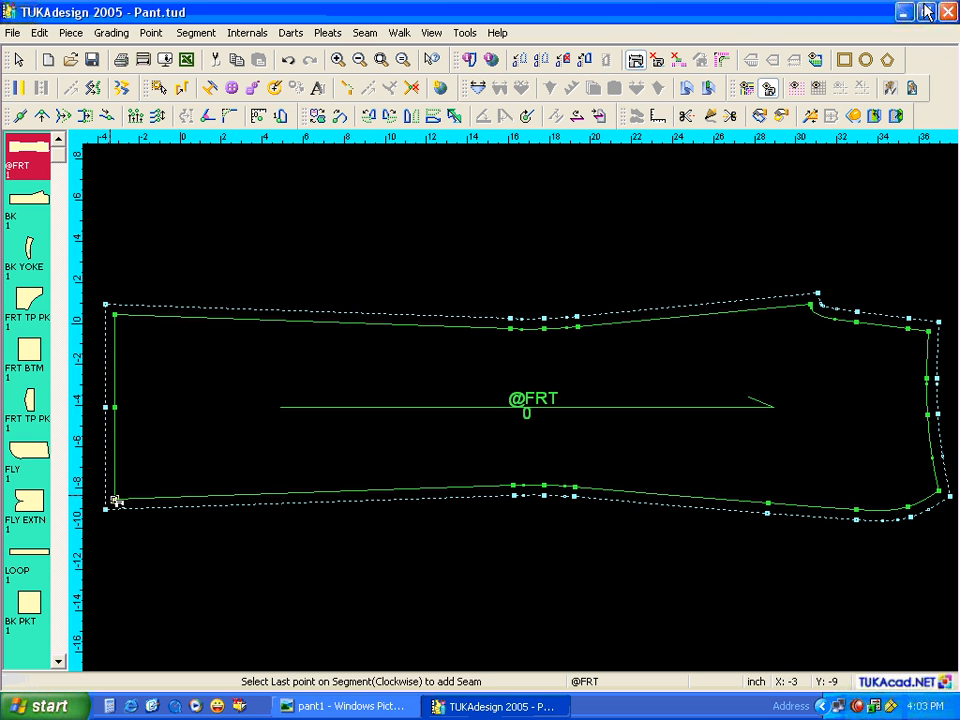
pyautogui.click(115, 316)
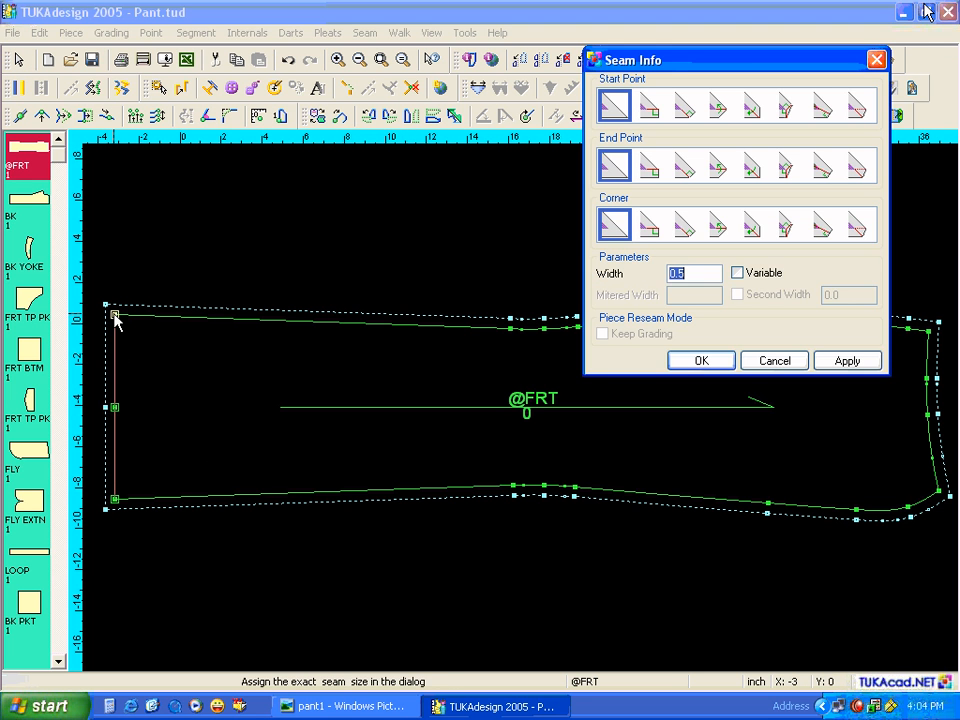
pyautogui.write('0.62')
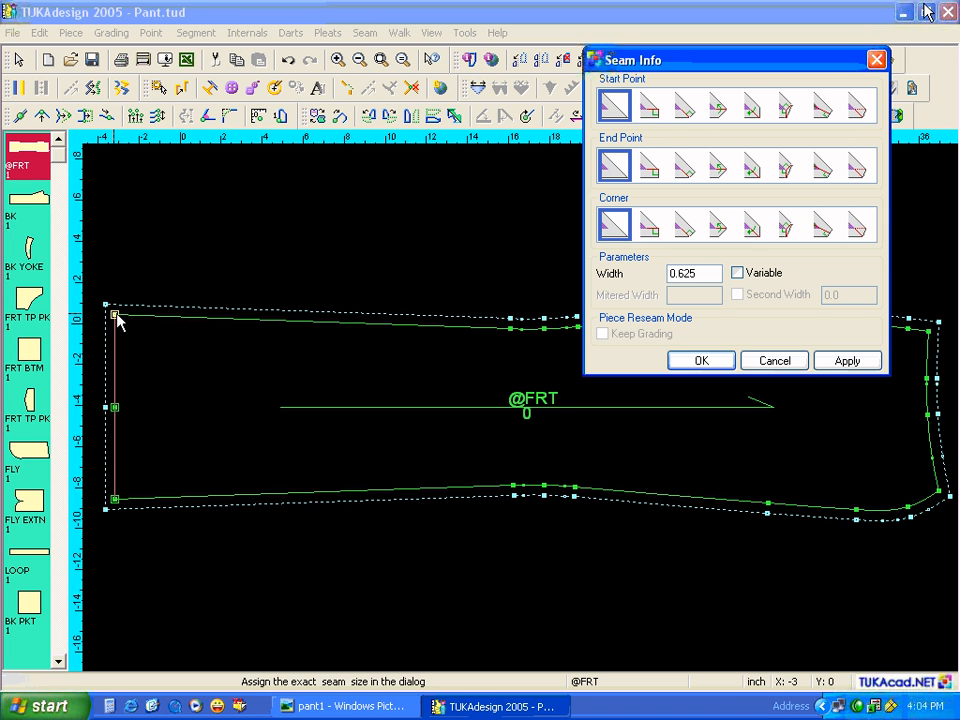
pyautogui.click(753, 107)
pyautogui.click(719, 164)
pyautogui.click(833, 364)
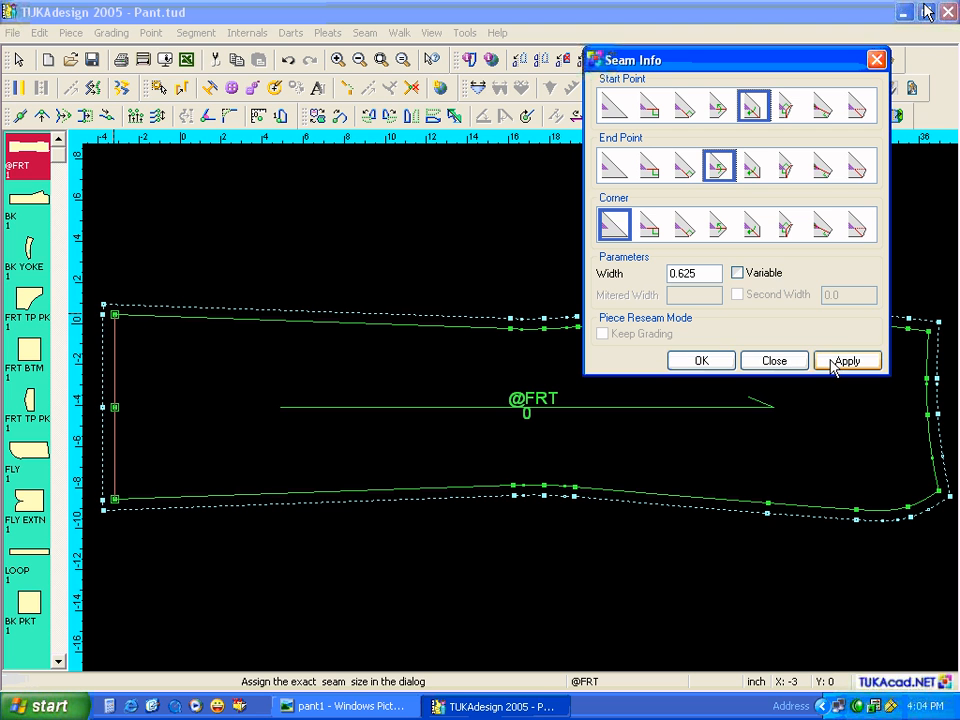
pyautogui.click(719, 107)
pyautogui.click(753, 164)
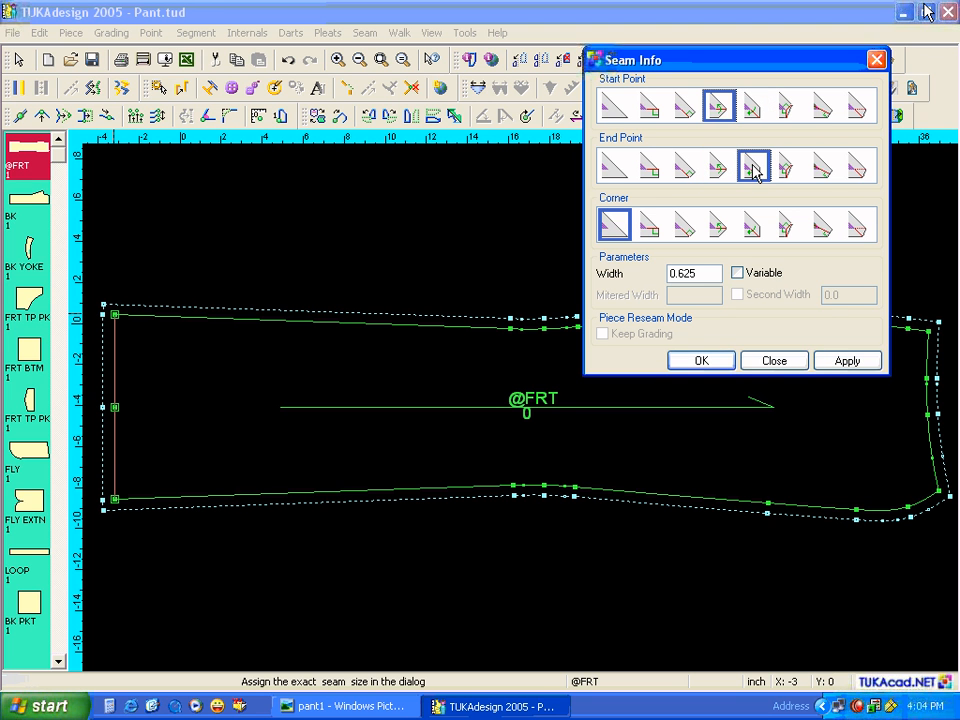
pyautogui.click(830, 364)
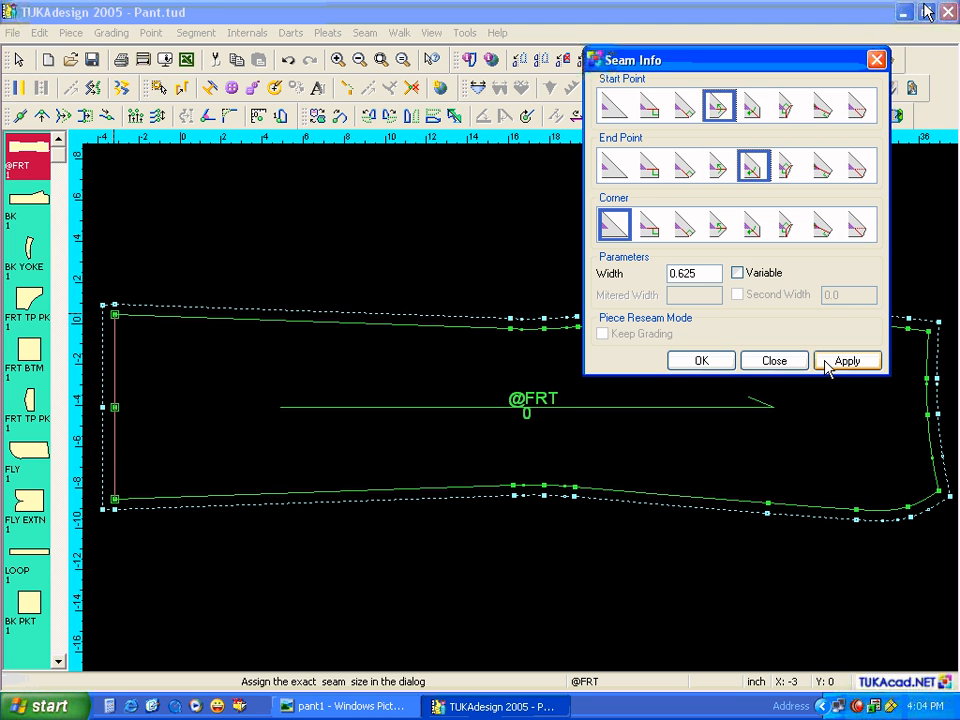
pyautogui.click(720, 362)
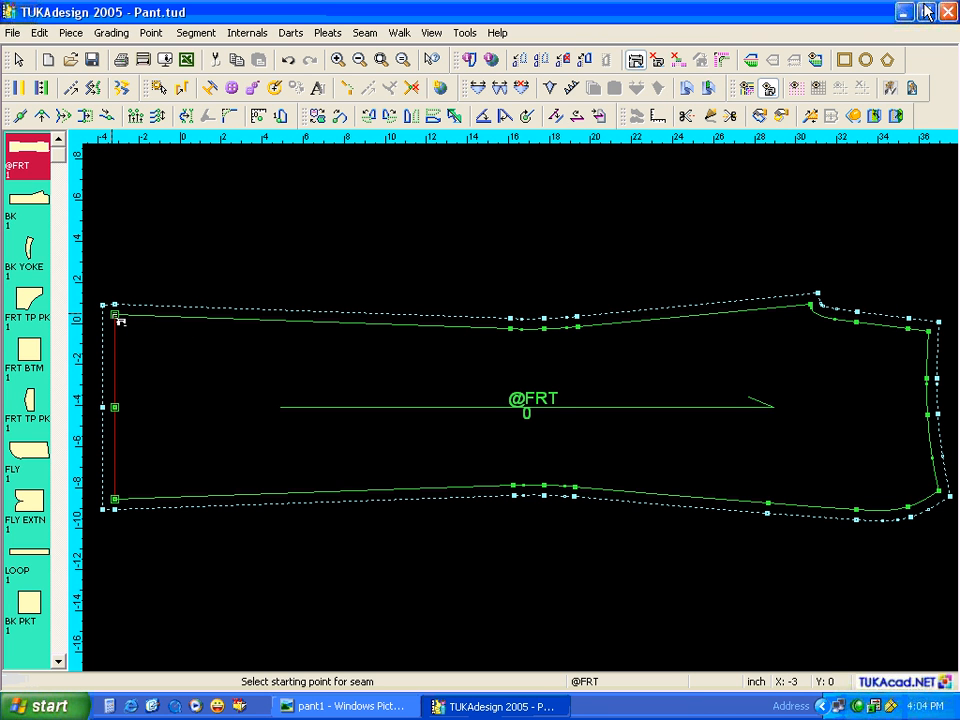
# Apply a 0.625-inch seam to the hem edge of BK with the fourth start-point and fifth end-point corner styles.
pyautogui.click(33, 215)
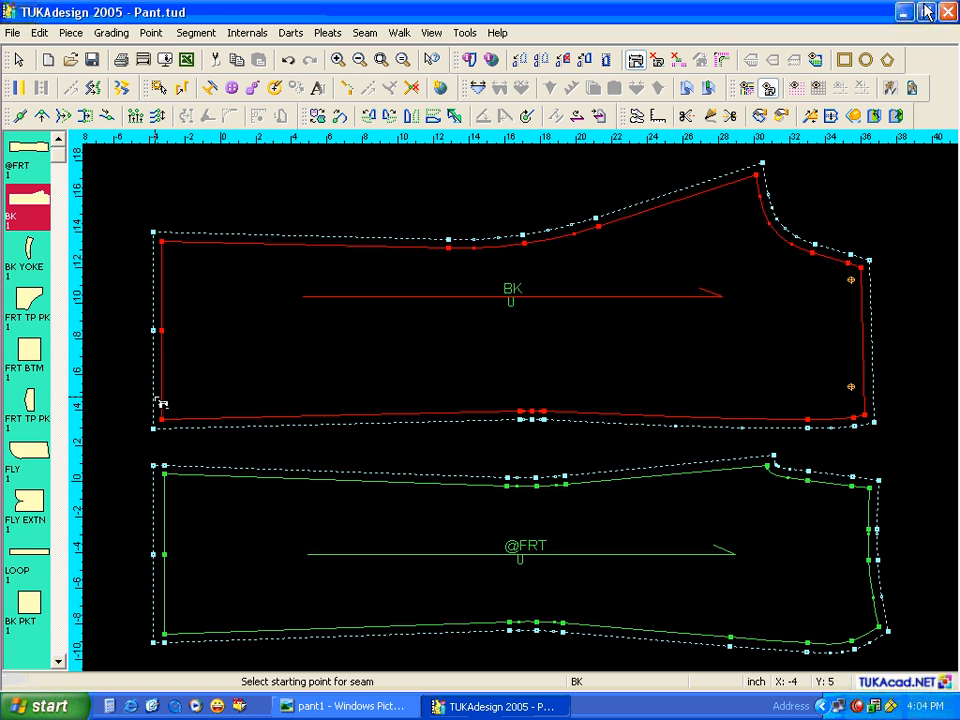
pyautogui.click(119, 315)
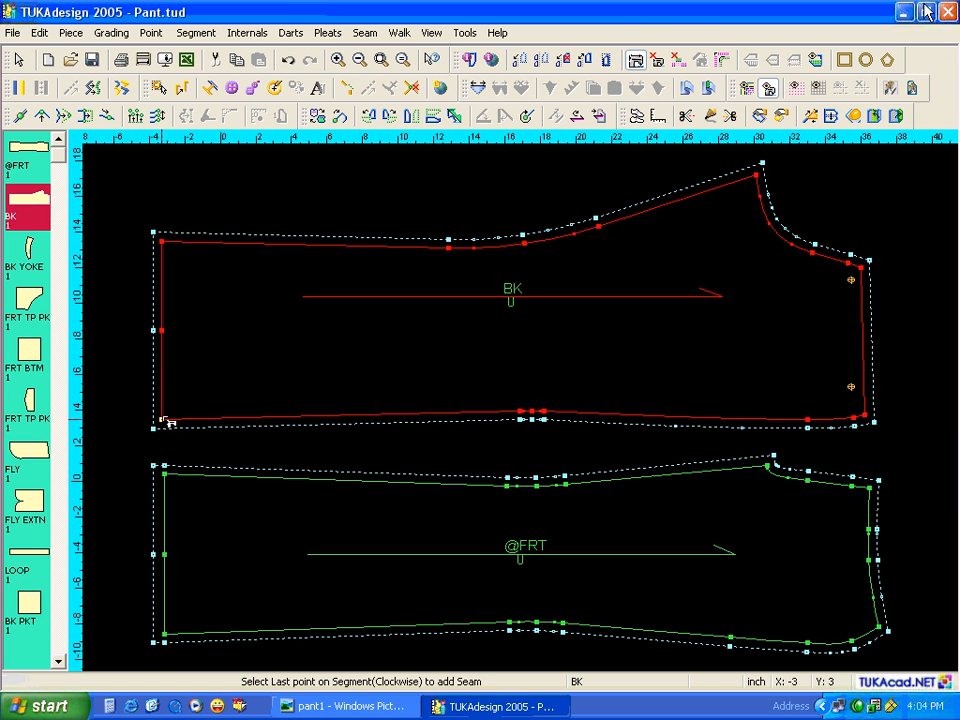
pyautogui.click(161, 242)
pyautogui.write('0.')
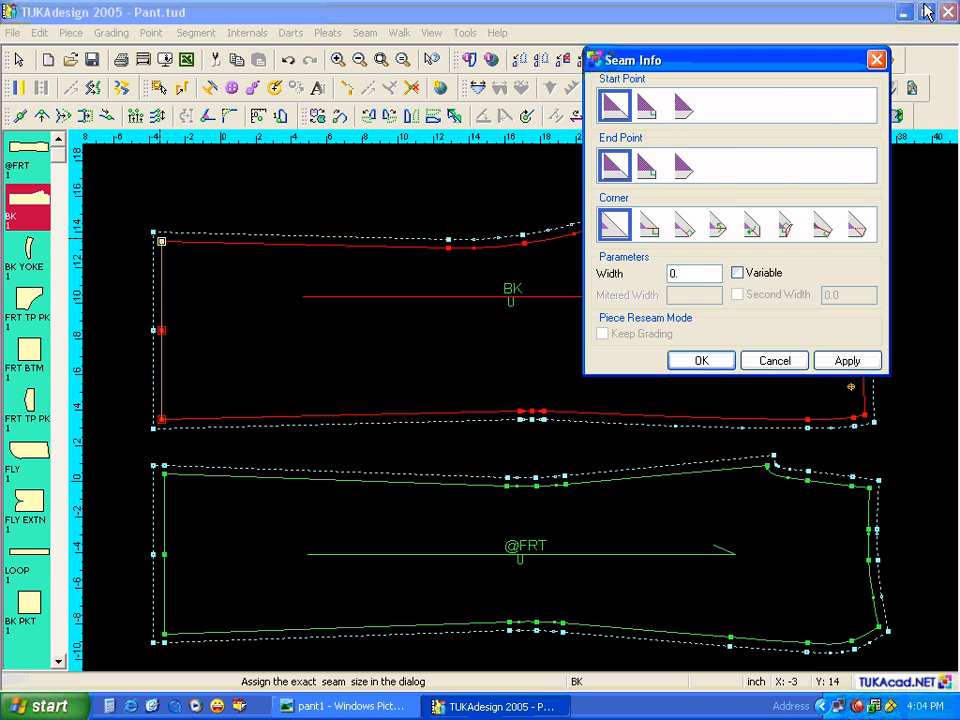
pyautogui.write('625')
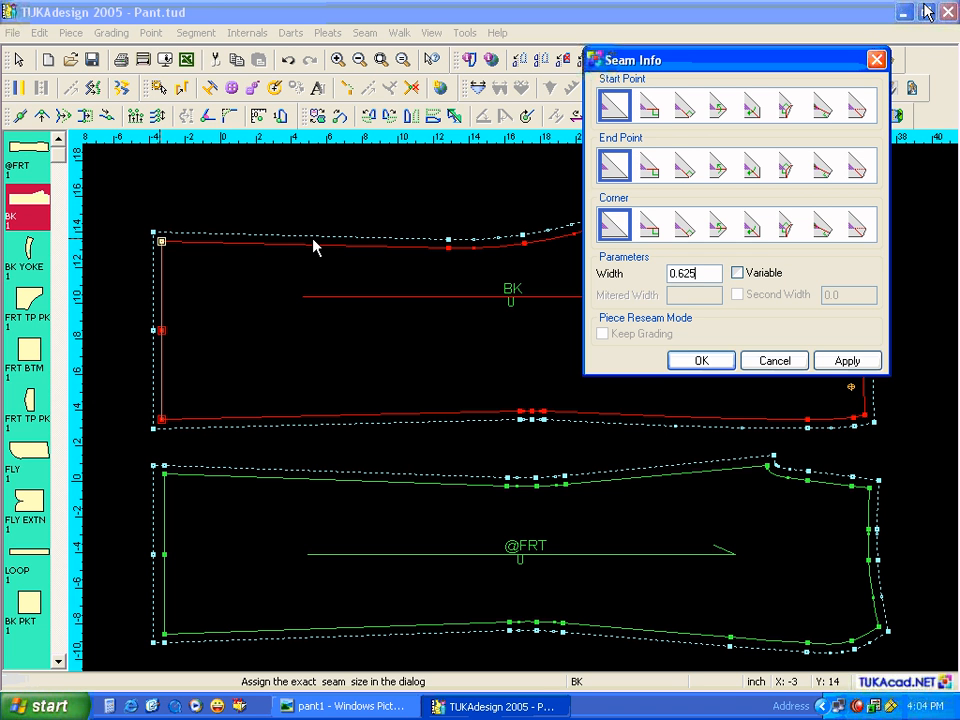
pyautogui.click(716, 105)
pyautogui.click(751, 166)
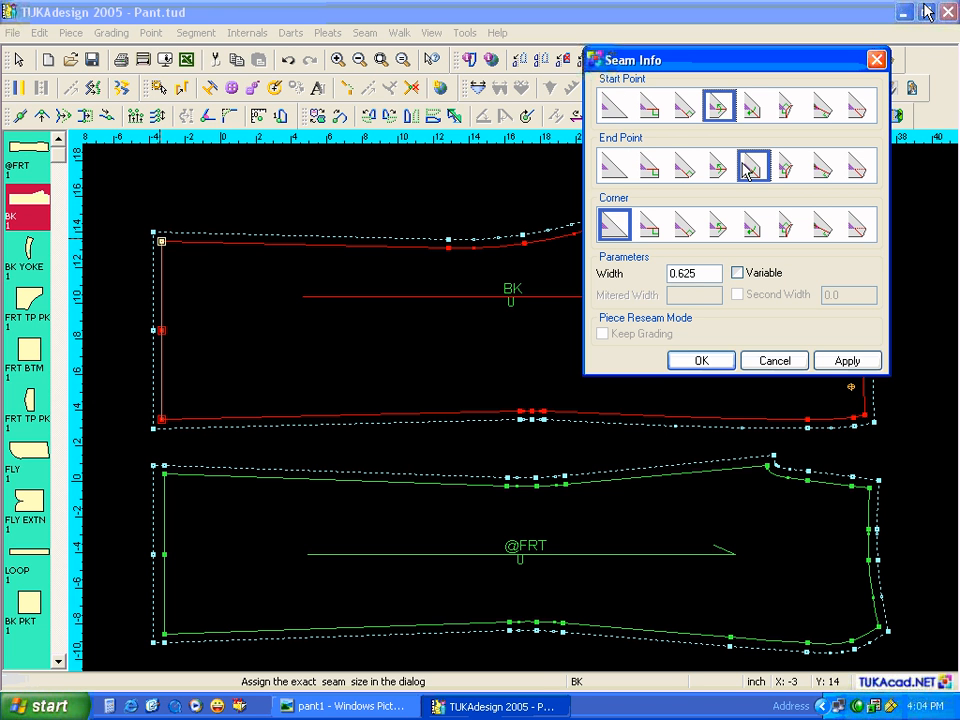
pyautogui.click(830, 362)
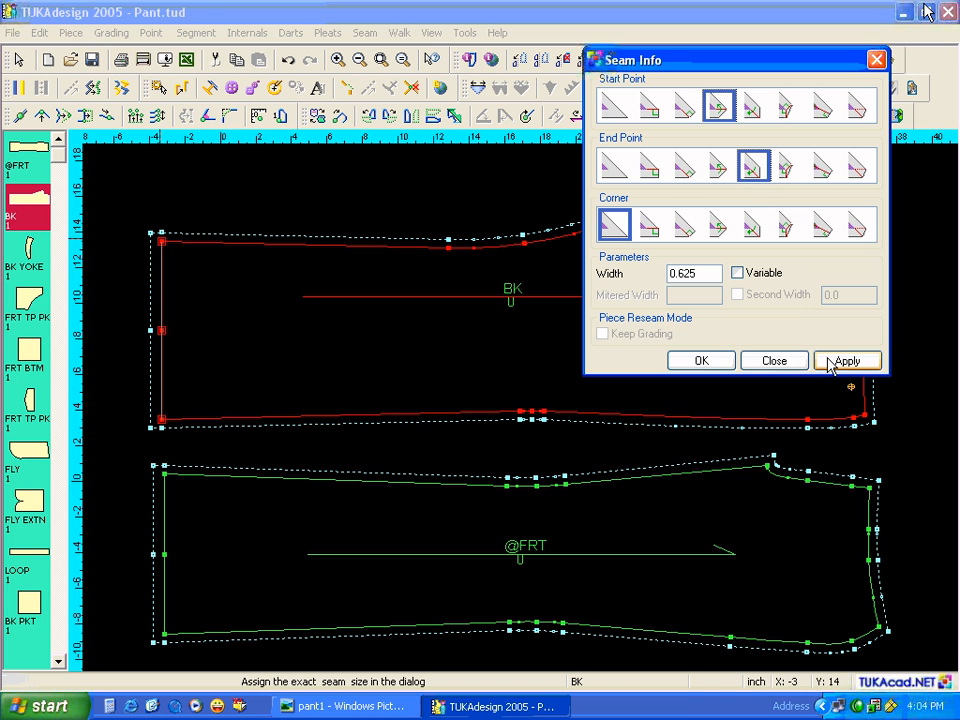
pyautogui.click(720, 362)
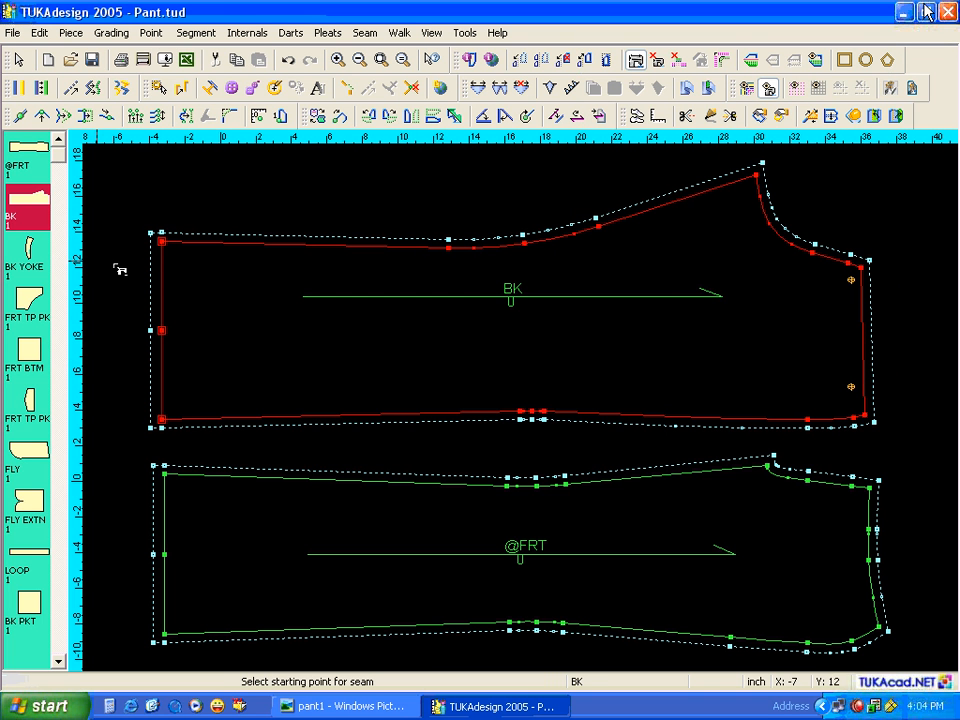
# Bring the remaining pieces, from BK YOKE through BK PKT FLP and WST BND, into the working area.
pyautogui.click(30, 256)
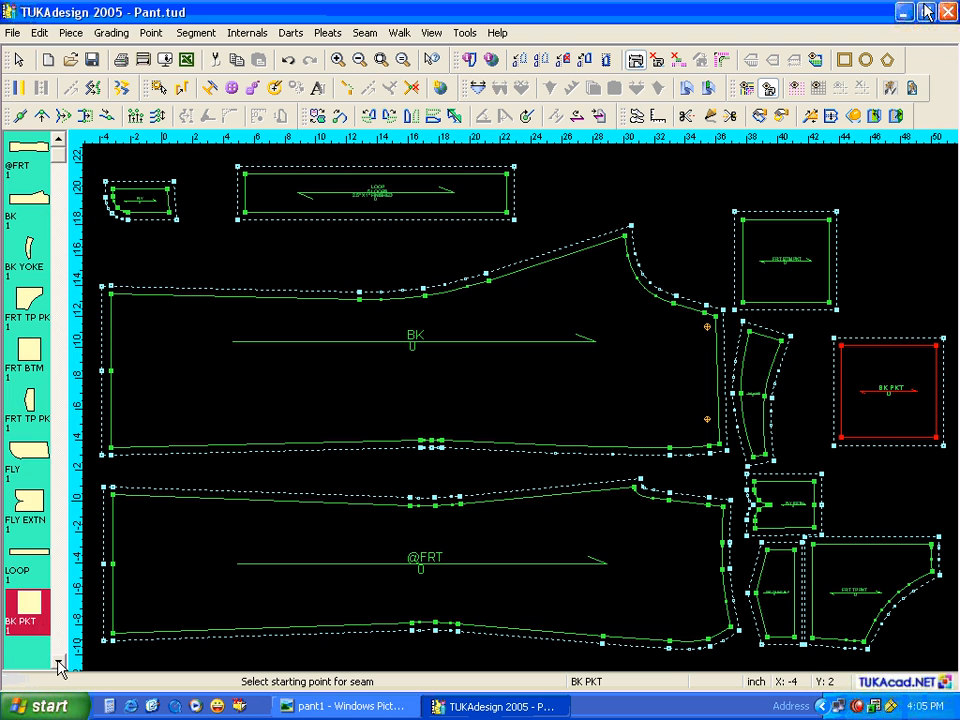
pyautogui.click(58, 661)
pyautogui.click(30, 565)
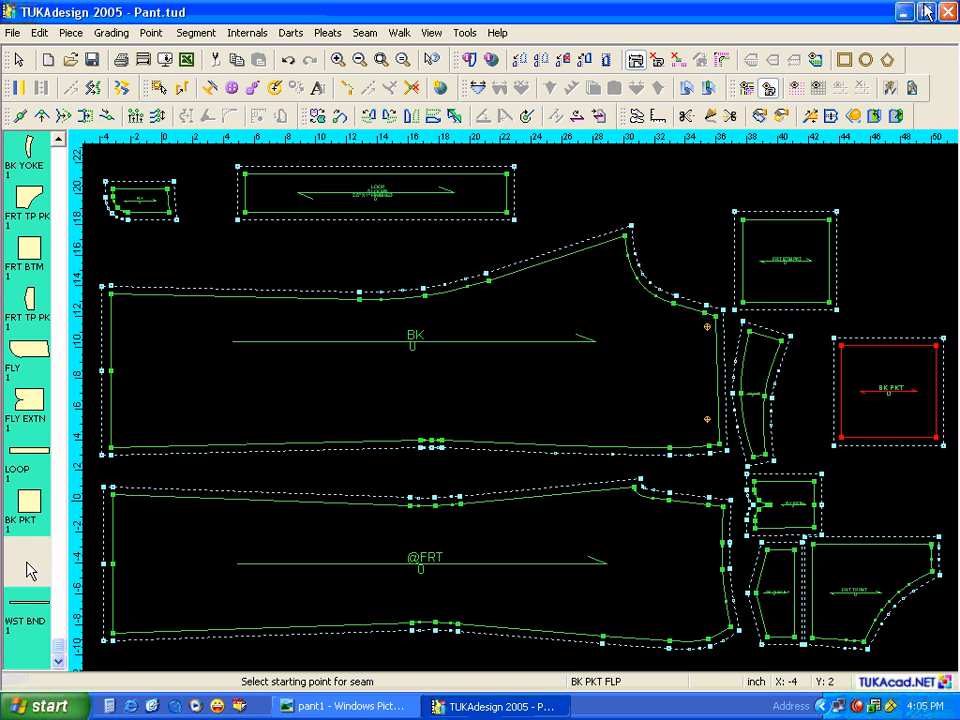
pyautogui.click(30, 612)
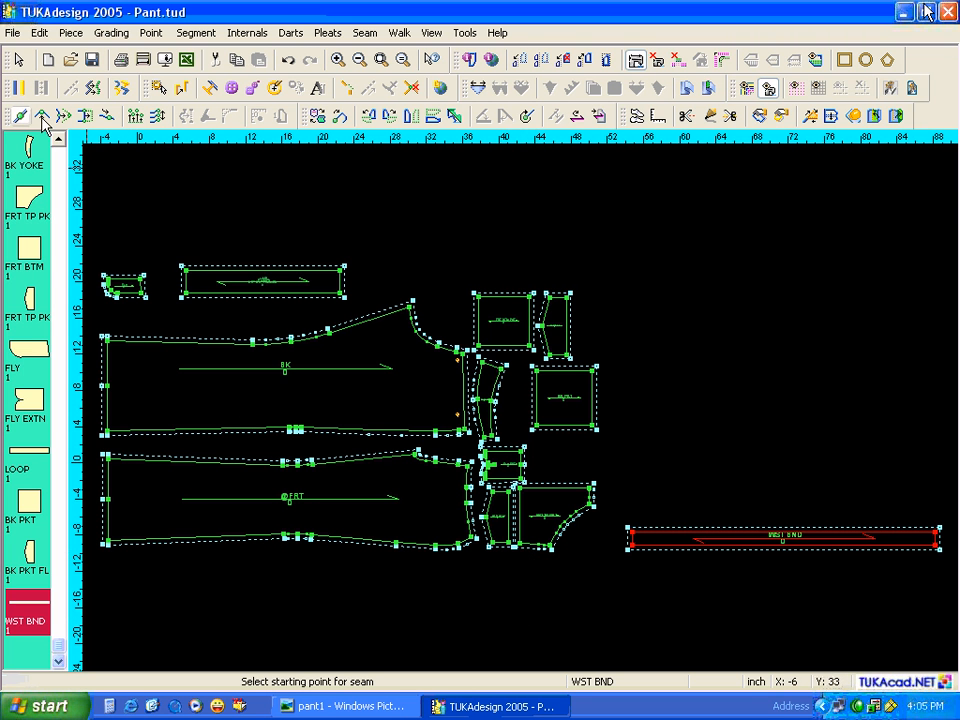
# Arrange all pieces in the workspace within a 60-inch-wide frame, with rotation allowed and placement fixed by grainline.
pyautogui.click(39, 32)
pyautogui.click(38, 236)
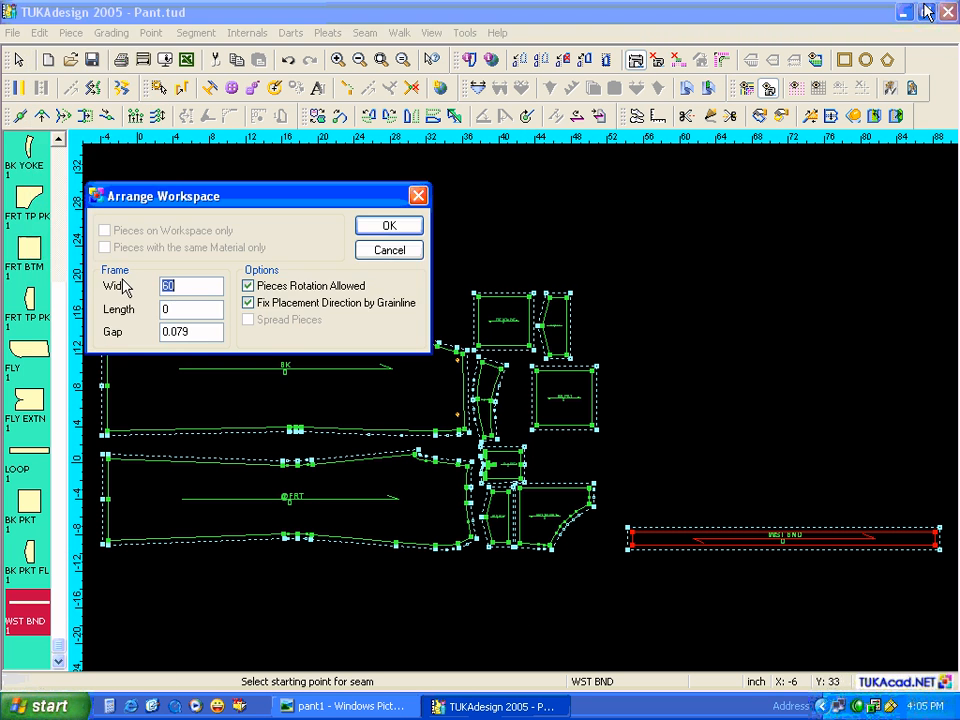
pyautogui.click(404, 232)
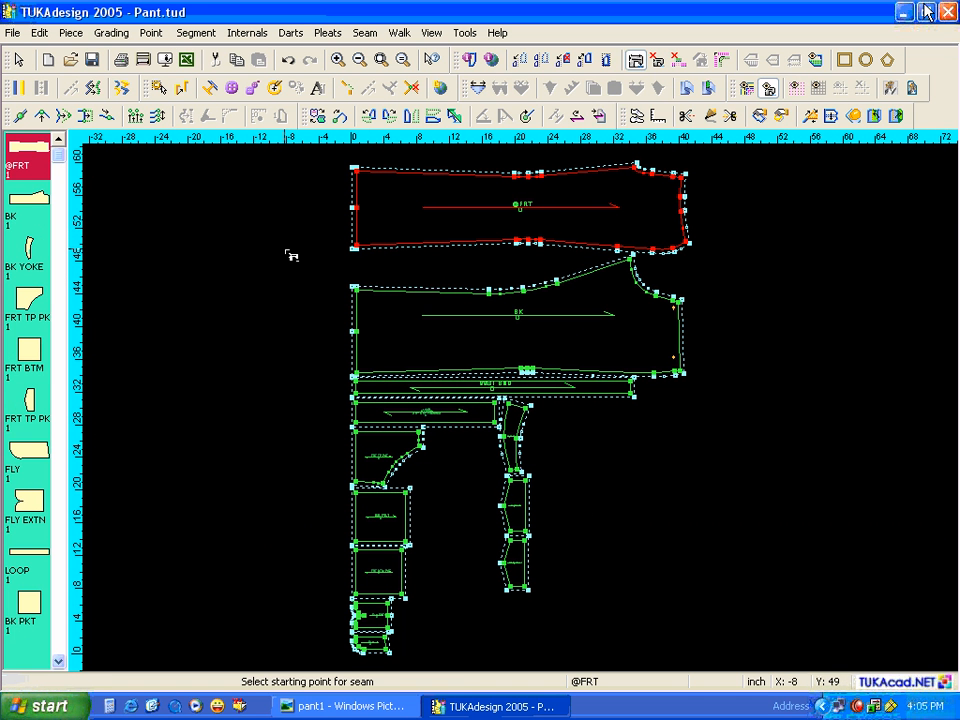
pyautogui.click(22, 65)
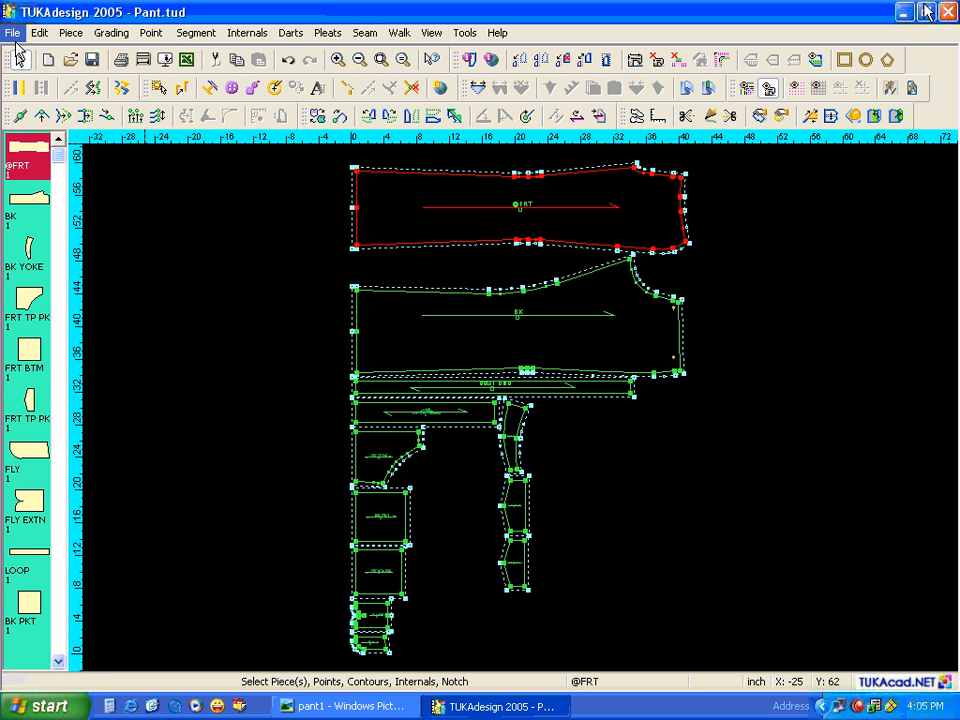
# Start saving the style as a new file and choose the tukaweb folder on the Y: server drive.
pyautogui.click(12, 32)
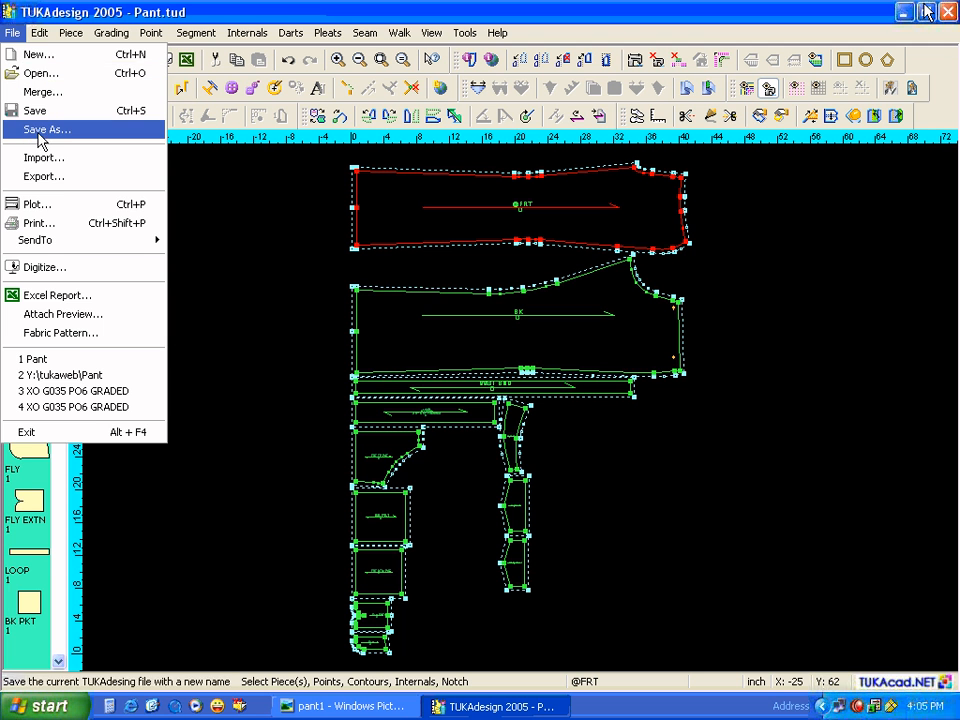
pyautogui.click(30, 130)
pyautogui.click(325, 261)
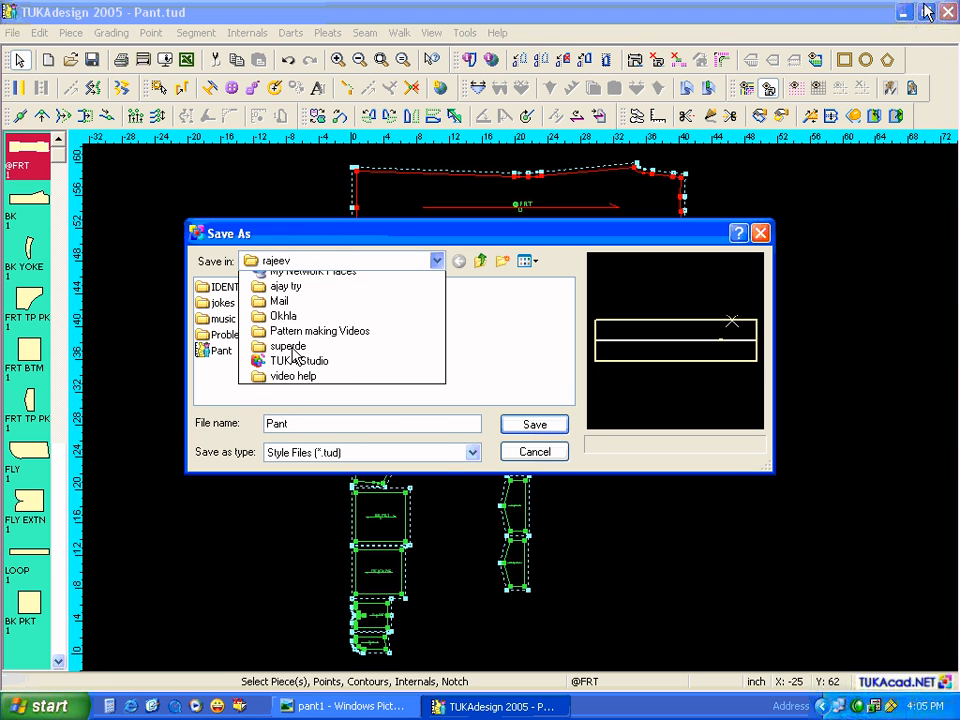
pyautogui.click(298, 384)
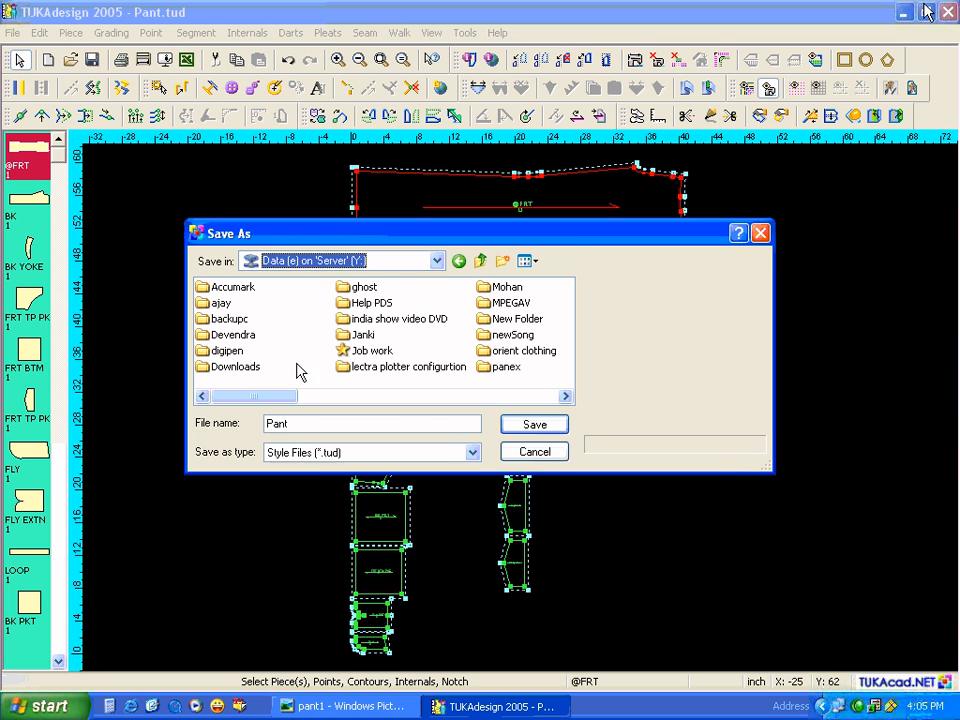
pyautogui.click(352, 338)
pyautogui.write('tu')
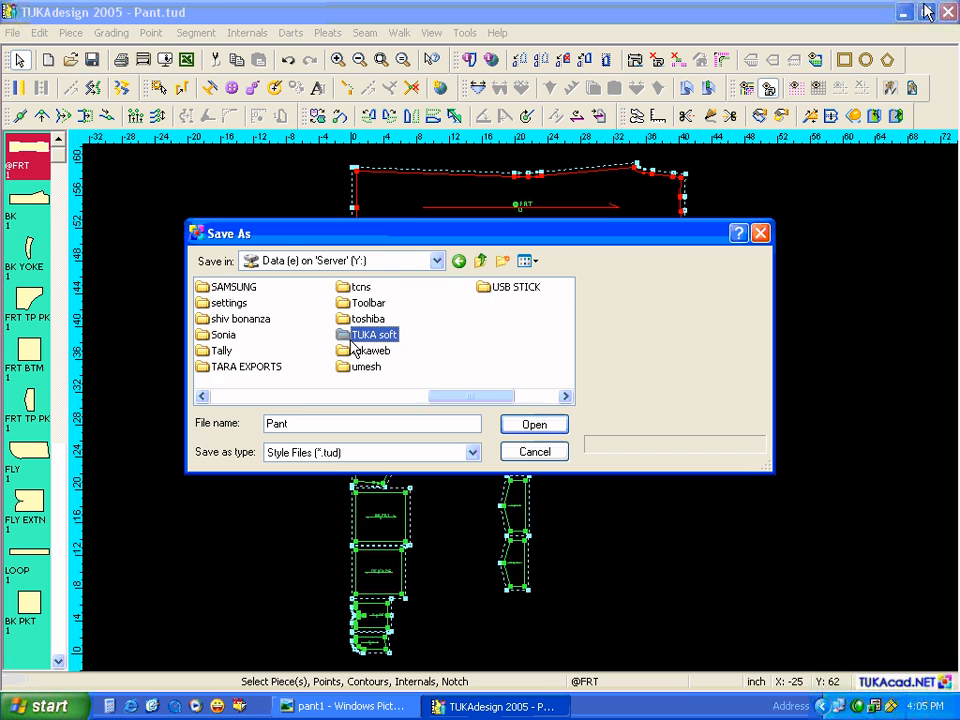
pyautogui.doubleClick(351, 347)
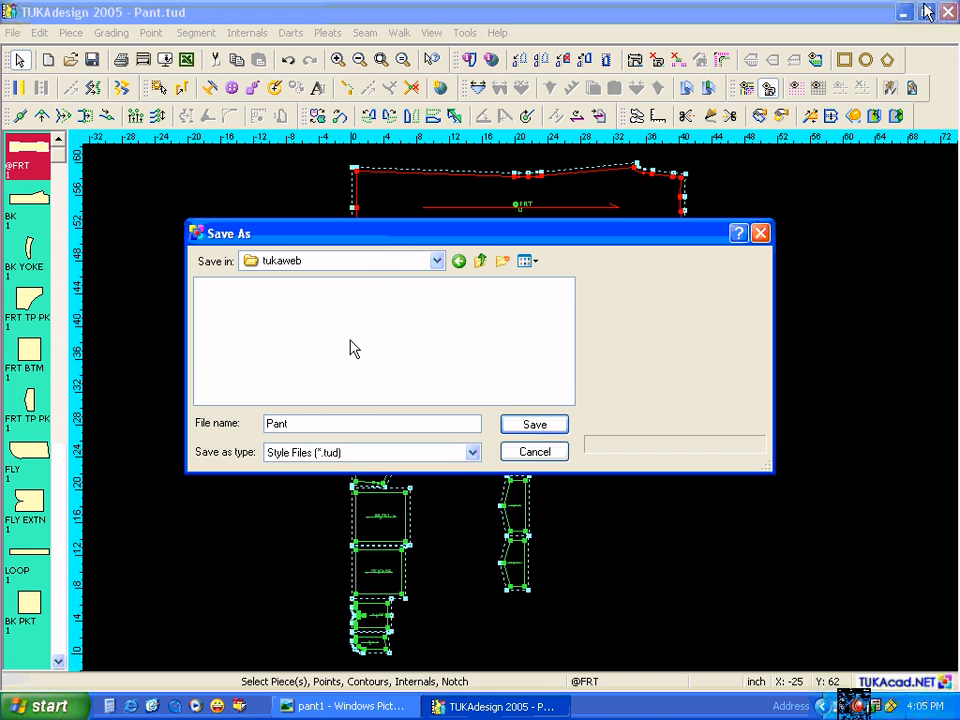
# Check the style number on the pant spec sheet, return to TUKAdesign and save the style as 503-1030.
pyautogui.moveTo(311, 427); pyautogui.dragTo(266, 439)
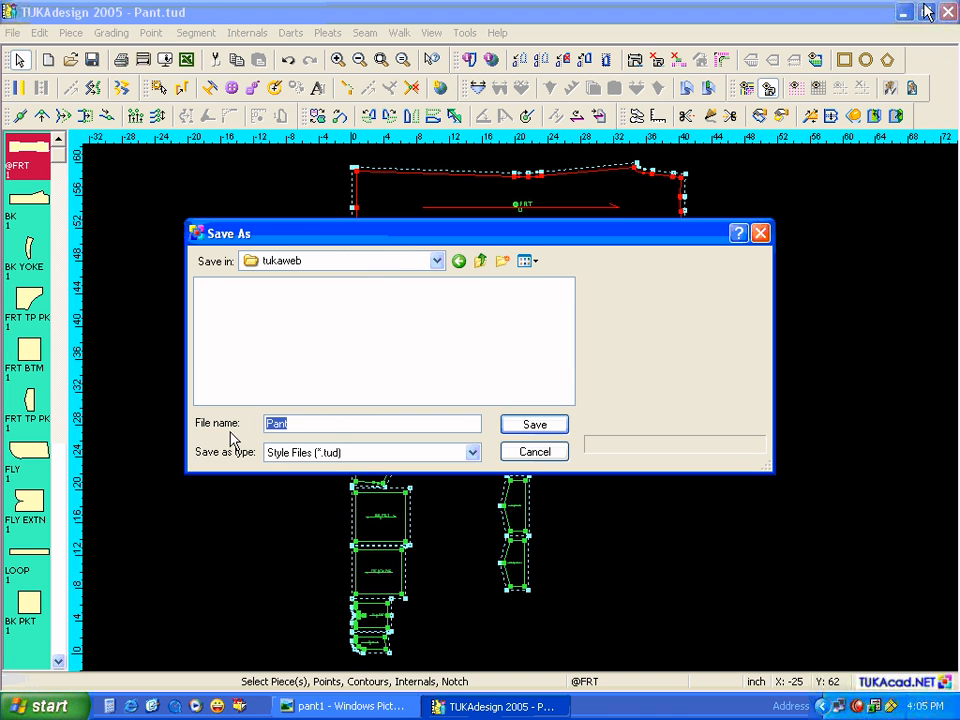
pyautogui.press('BackSpace')
pyautogui.click(335, 706)
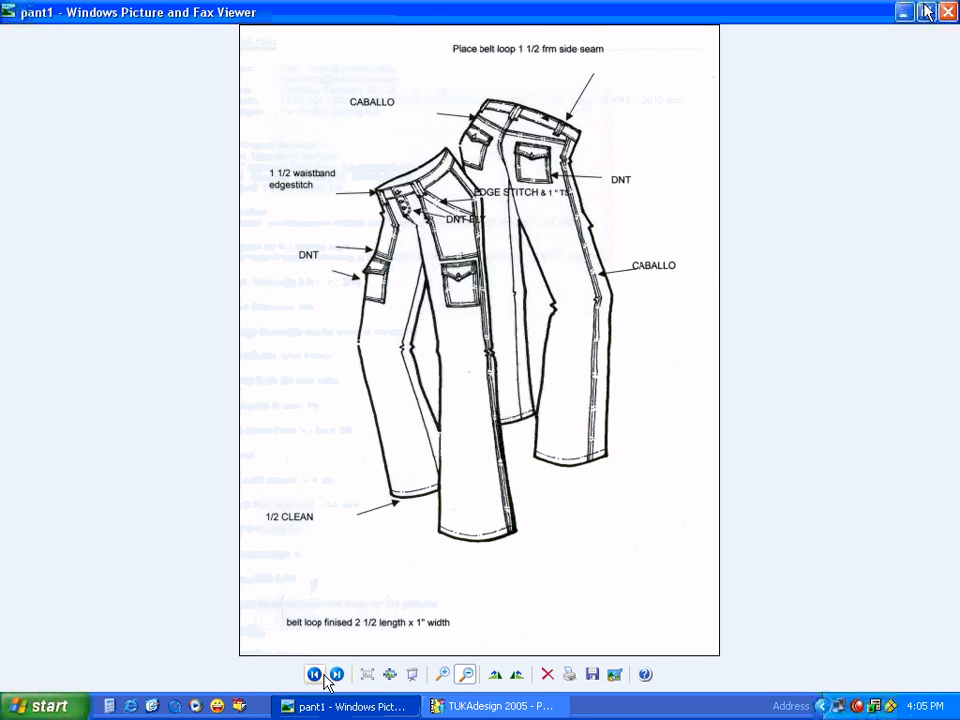
pyautogui.click(314, 674)
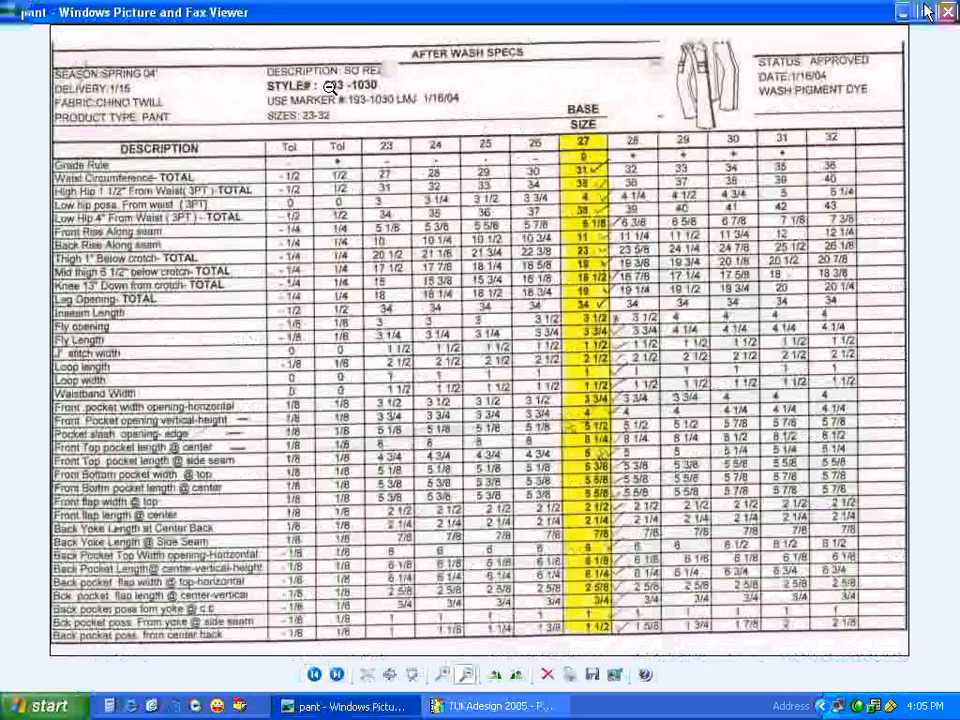
pyautogui.click(516, 706)
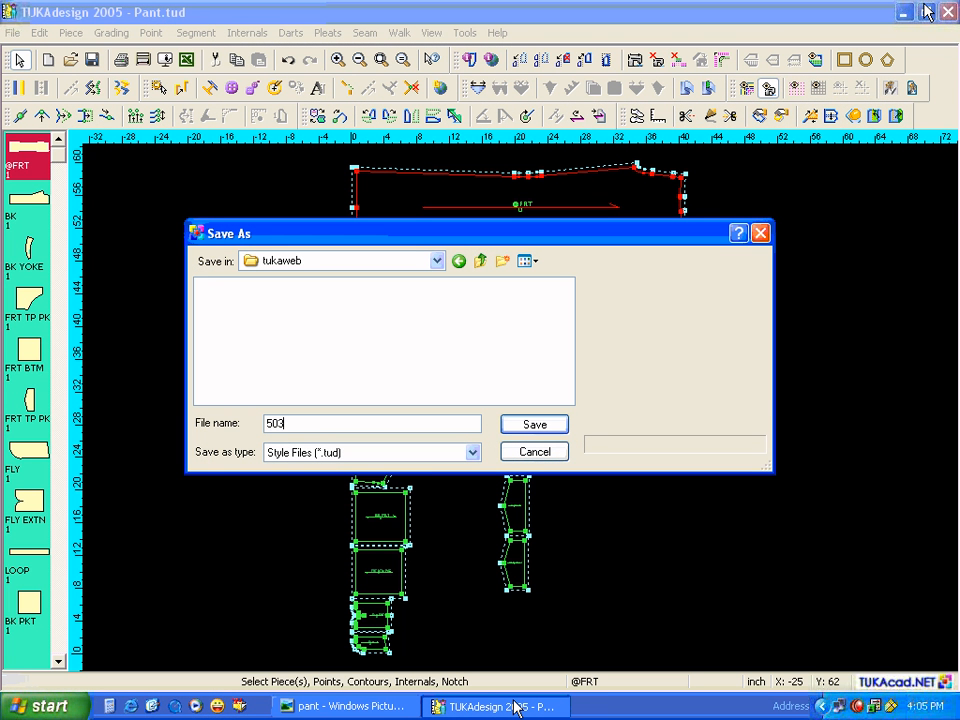
pyautogui.write('503-1030')
pyautogui.click(540, 426)
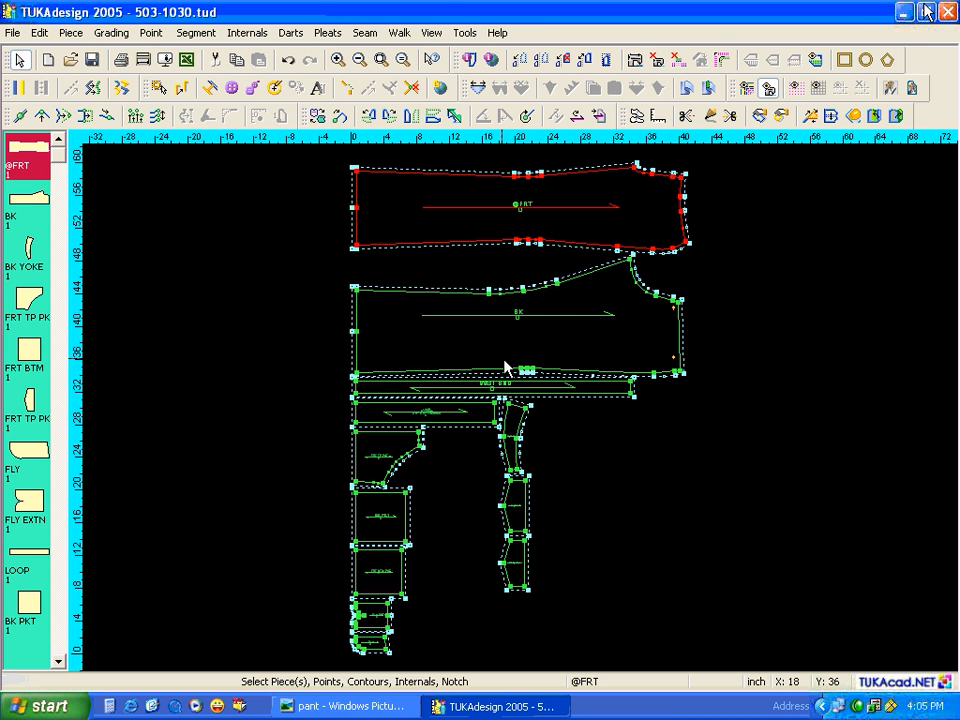
# Select the BK piece and display the pieces list with the information of all pattern pieces.
pyautogui.click(489, 277)
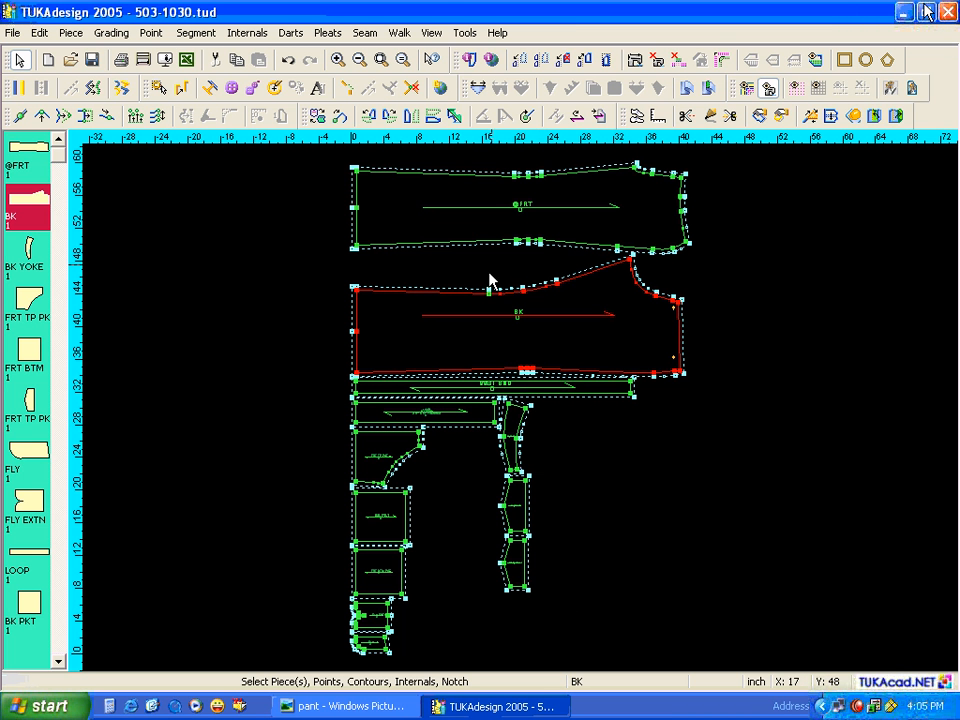
pyautogui.click(464, 34)
pyautogui.click(464, 34)
pyautogui.click(431, 33)
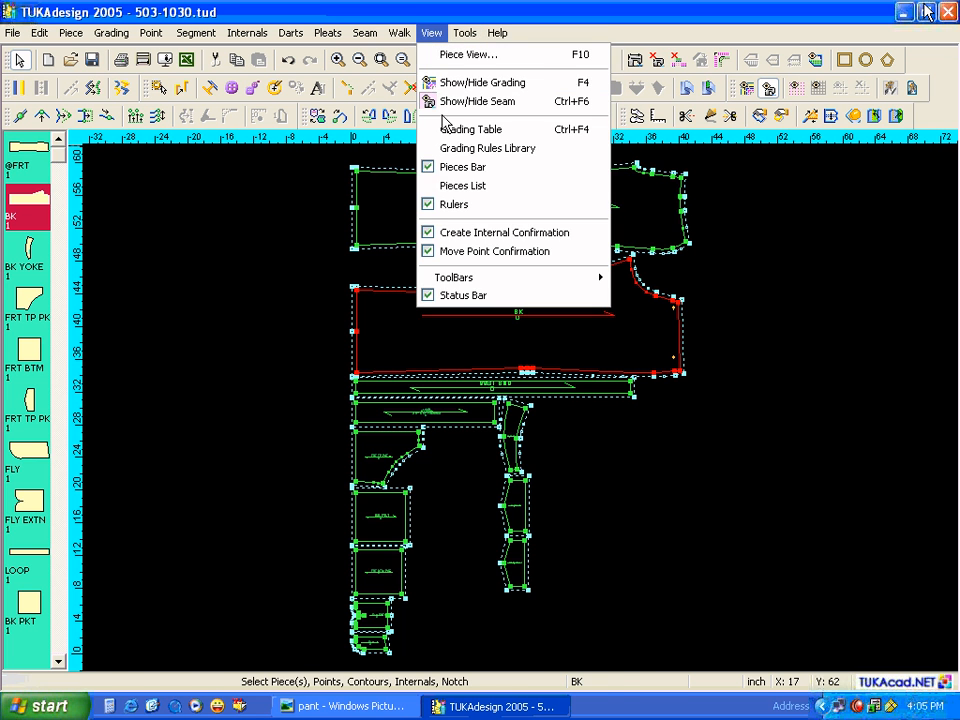
pyautogui.click(450, 185)
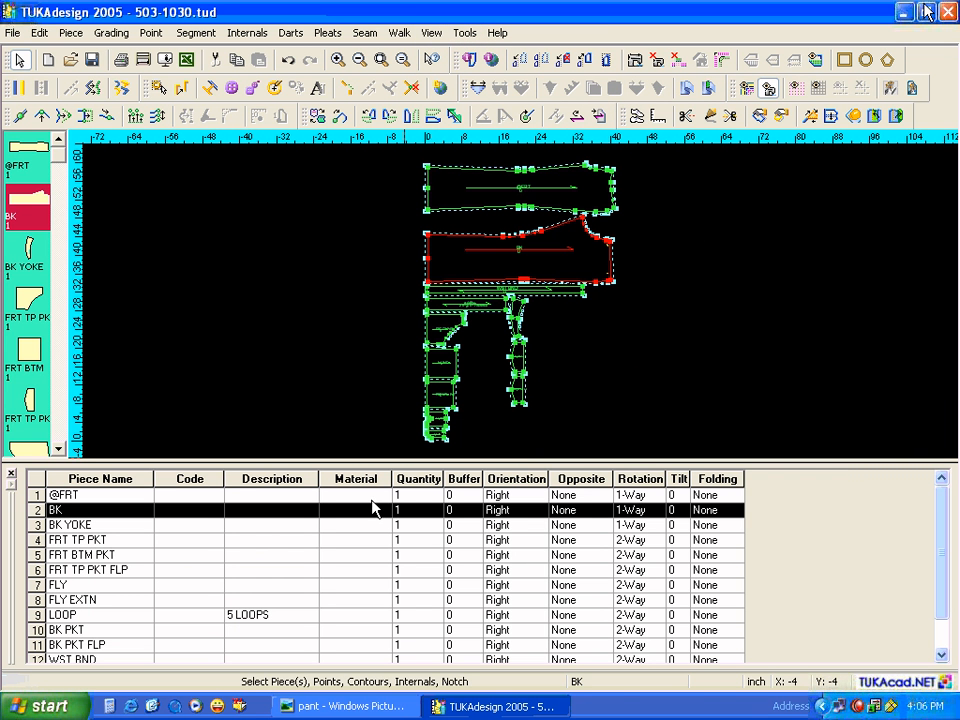
# Try to enter material S for the front piece in the pieces list and apply it to the Material column.
pyautogui.click(369, 497)
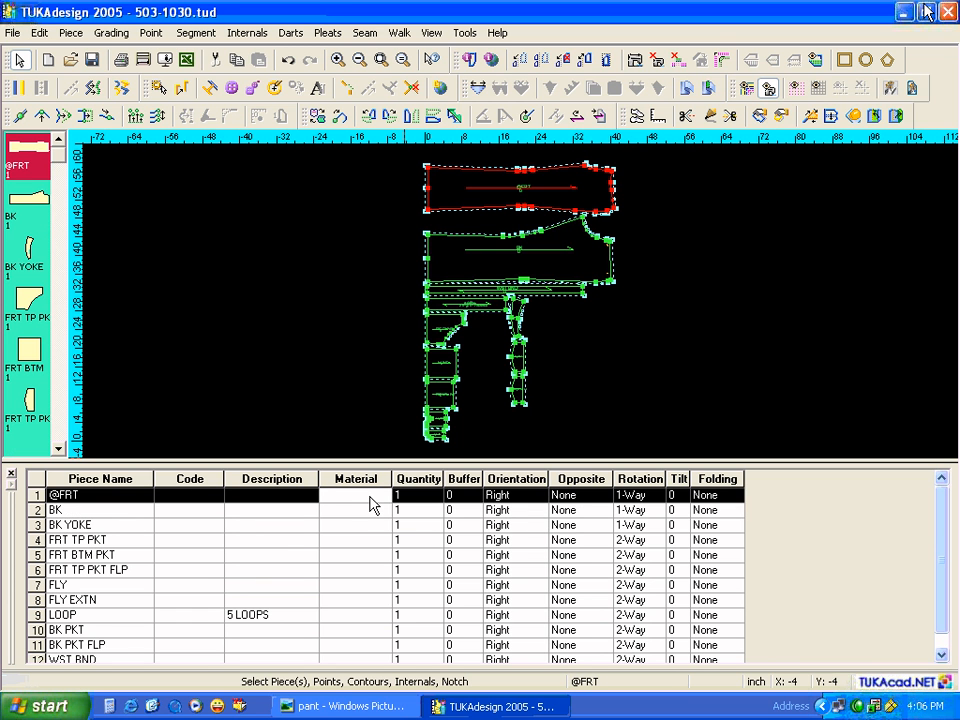
pyautogui.click(369, 497)
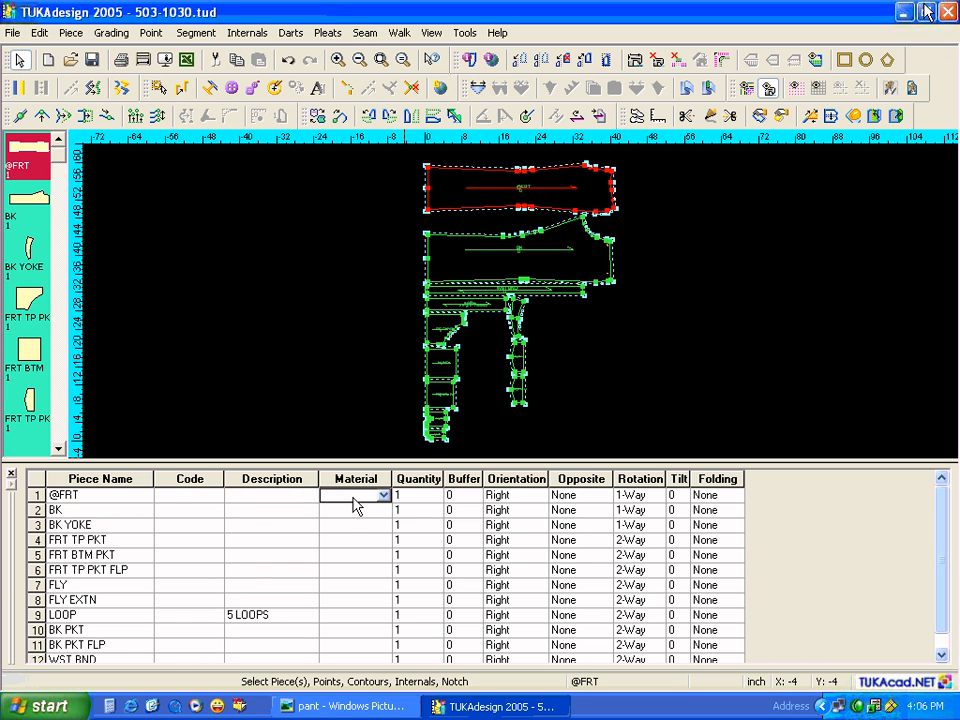
pyautogui.click(384, 497)
pyautogui.click(364, 509)
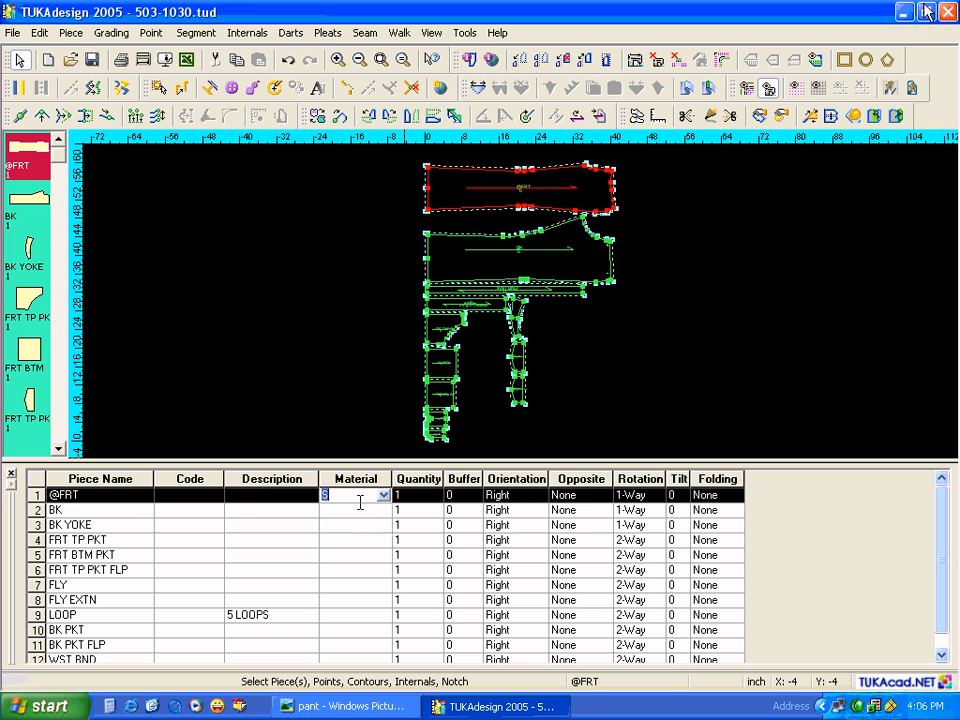
pyautogui.click(357, 481)
pyautogui.click(364, 513)
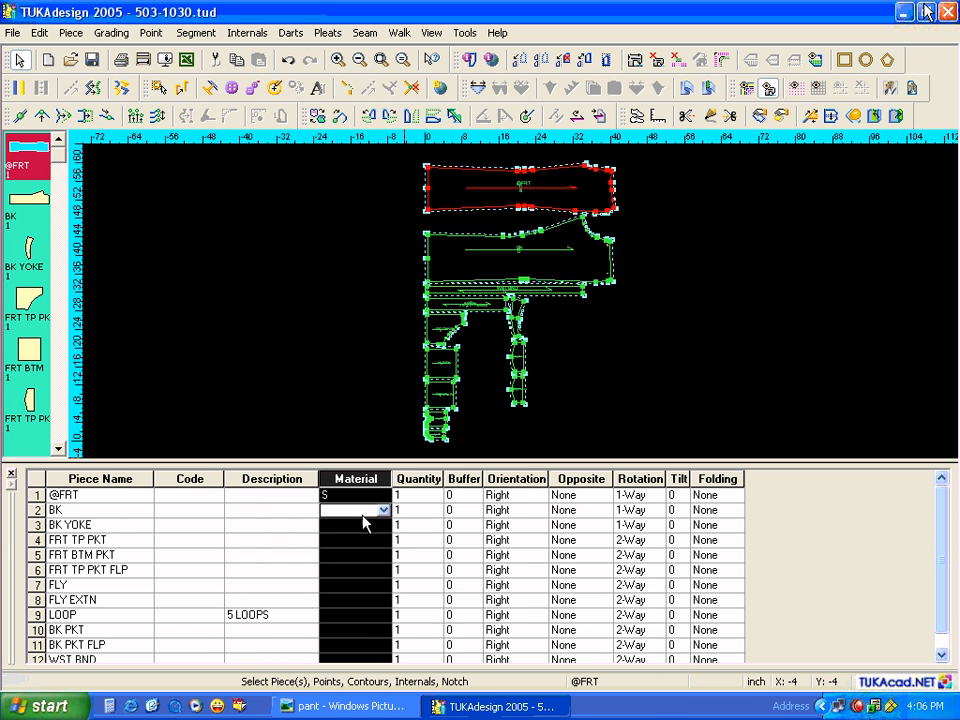
pyautogui.rightClick(366, 517)
pyautogui.click(386, 566)
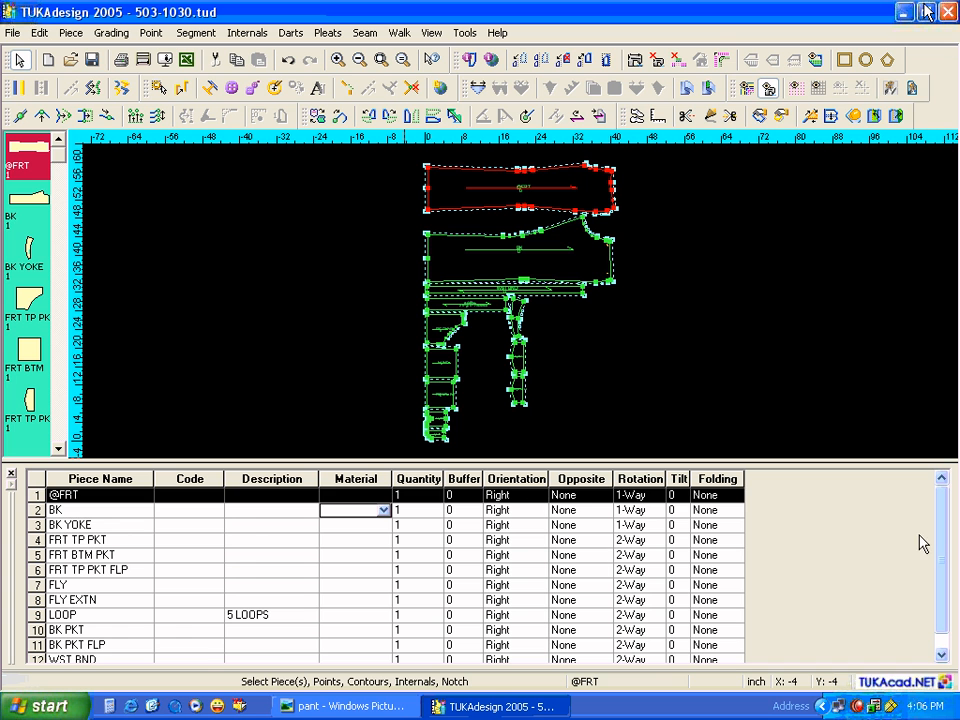
pyautogui.click(377, 495)
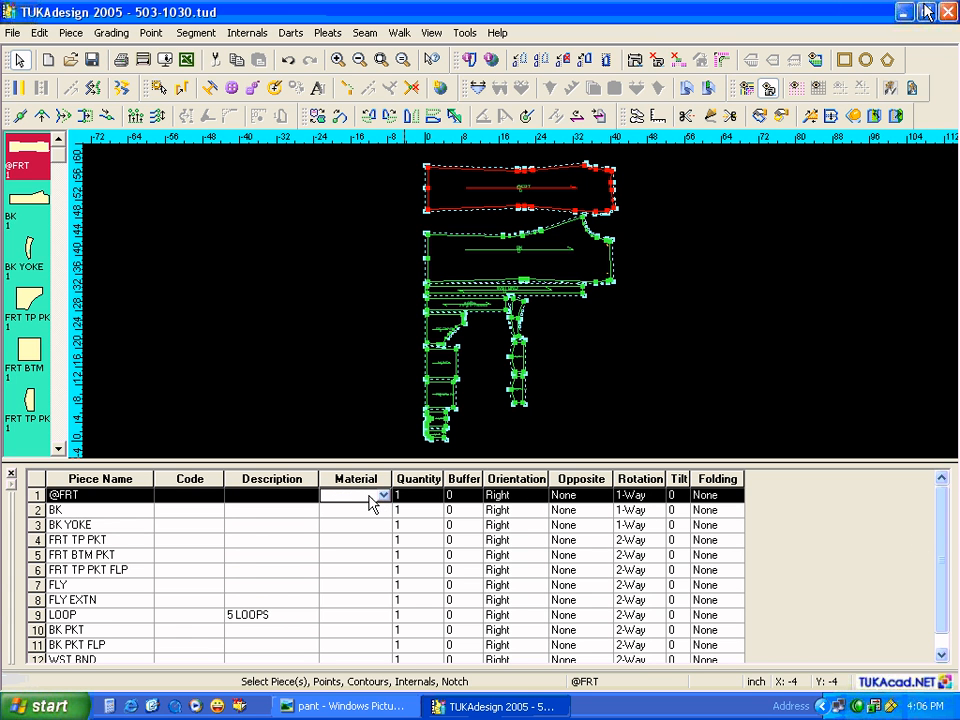
# Open the piece information of the front piece, rename it FRT and enter the description CUT 2.
pyautogui.doubleClick(448, 188)
pyautogui.doubleClick(441, 278)
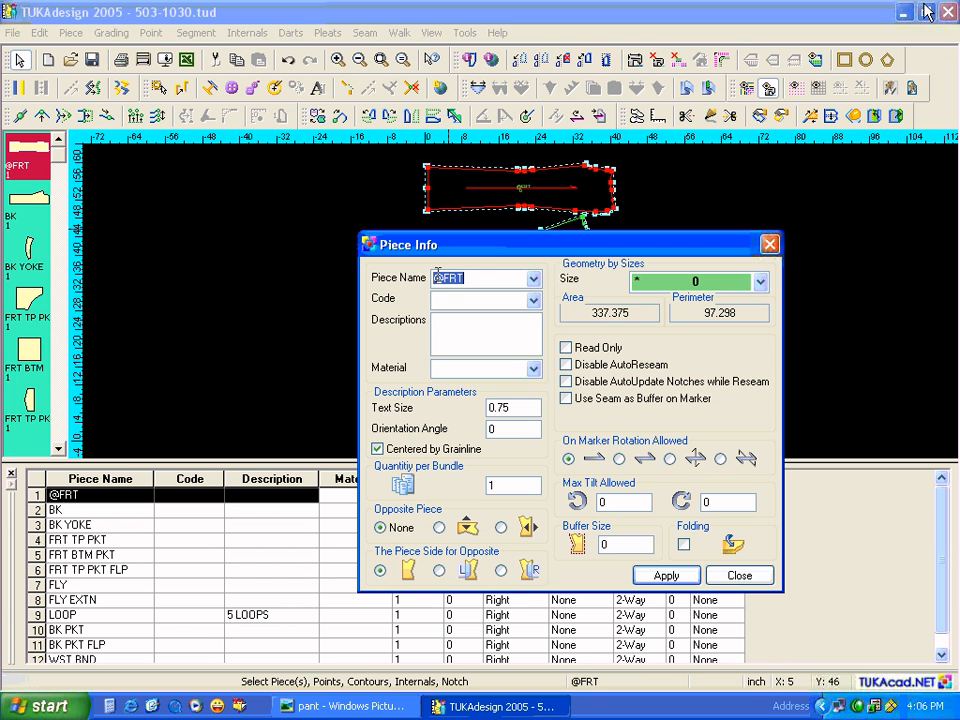
pyautogui.click(441, 279)
pyautogui.press('BackSpace')
pyautogui.write('CUT 2')
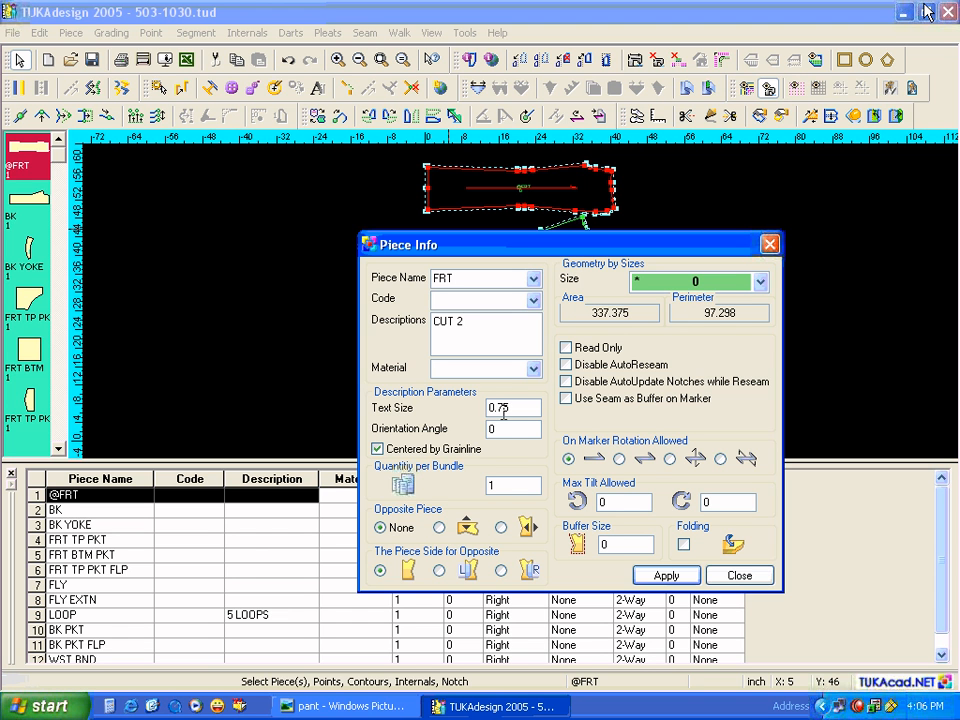
# Apply a bundle quantity of 2, an up/down opposite piece and two-way marker rotation to the FRT piece.
pyautogui.moveTo(497, 407); pyautogui.dragTo(473, 408)
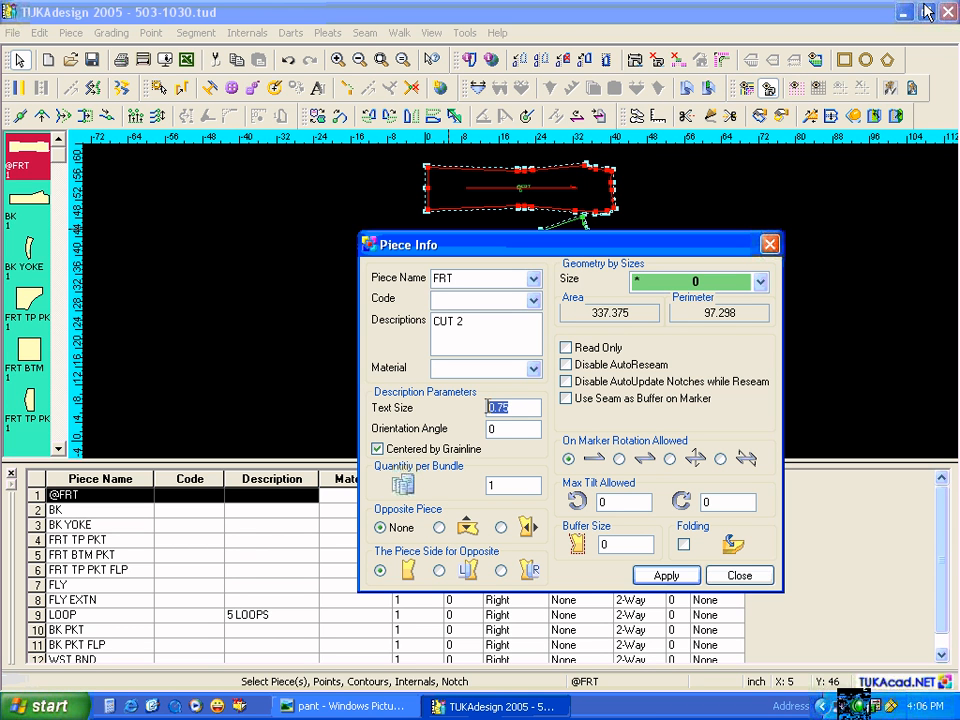
pyautogui.moveTo(500, 485); pyautogui.dragTo(476, 491)
pyautogui.write('2')
pyautogui.click(439, 527)
pyautogui.click(619, 458)
pyautogui.click(666, 575)
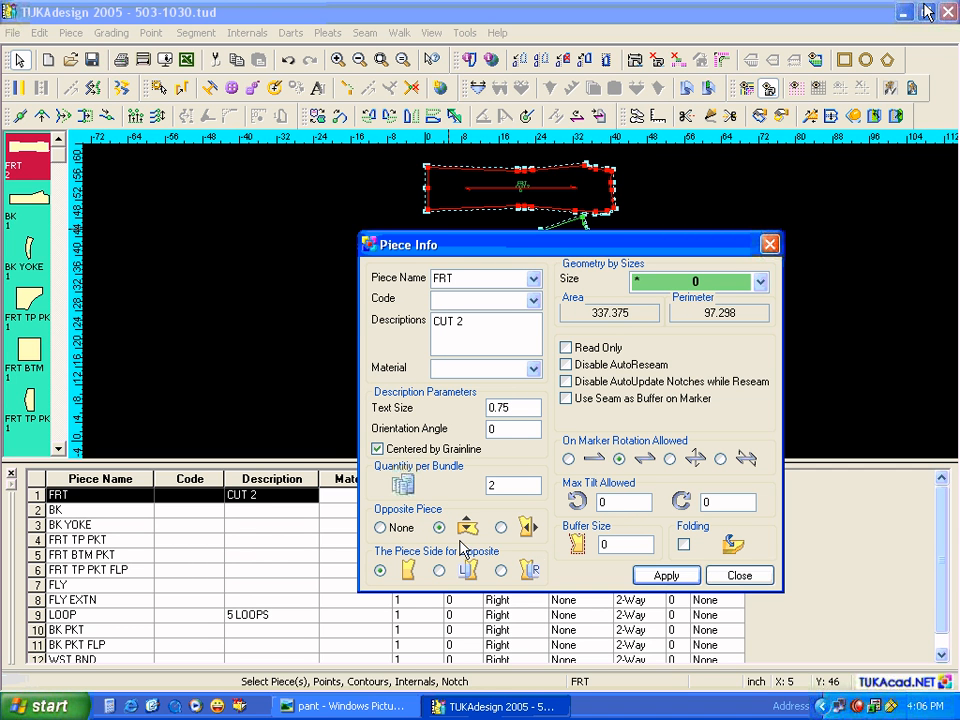
# Give the BK piece the description CUT 2, quantity 2, an up/down opposite piece and two-way marker rotation.
pyautogui.moveTo(412, 249); pyautogui.dragTo(557, 224)
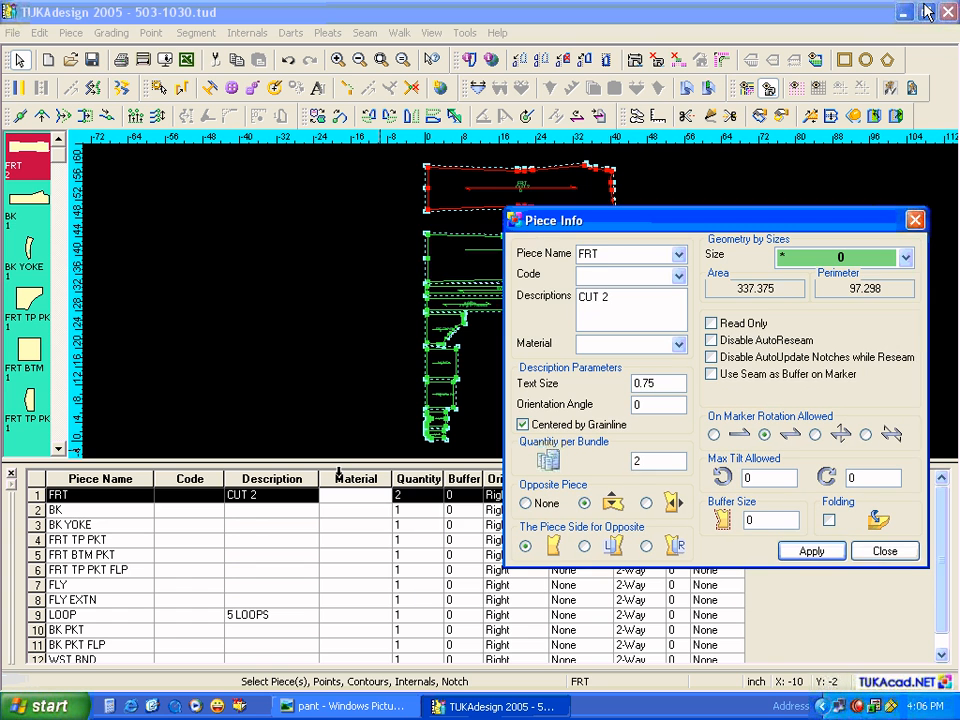
pyautogui.click(300, 509)
pyautogui.click(598, 295)
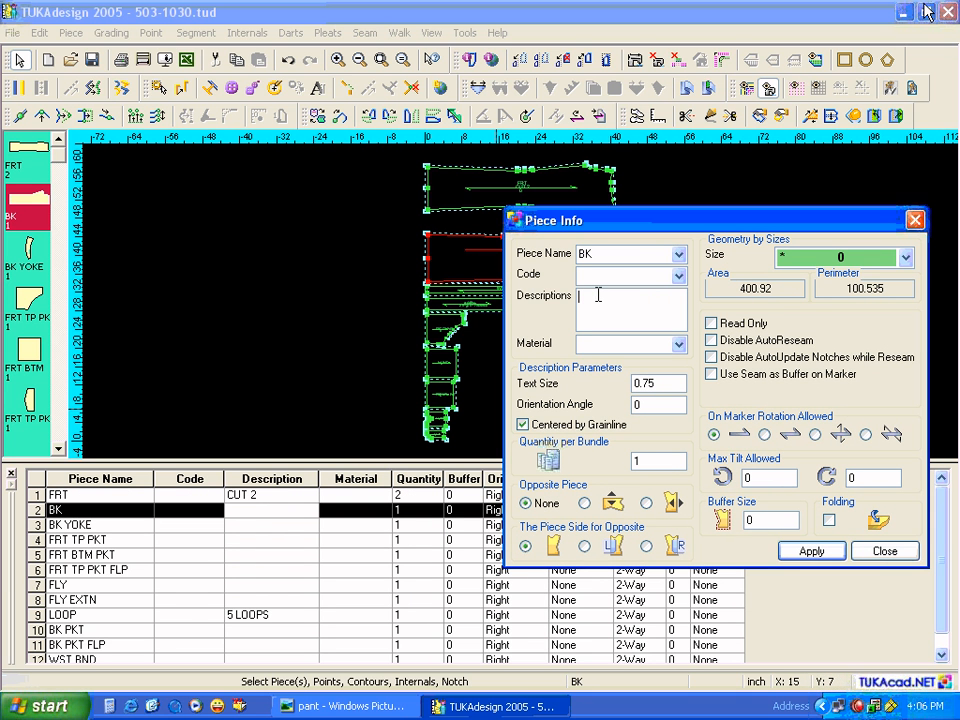
pyautogui.write('CUT 2')
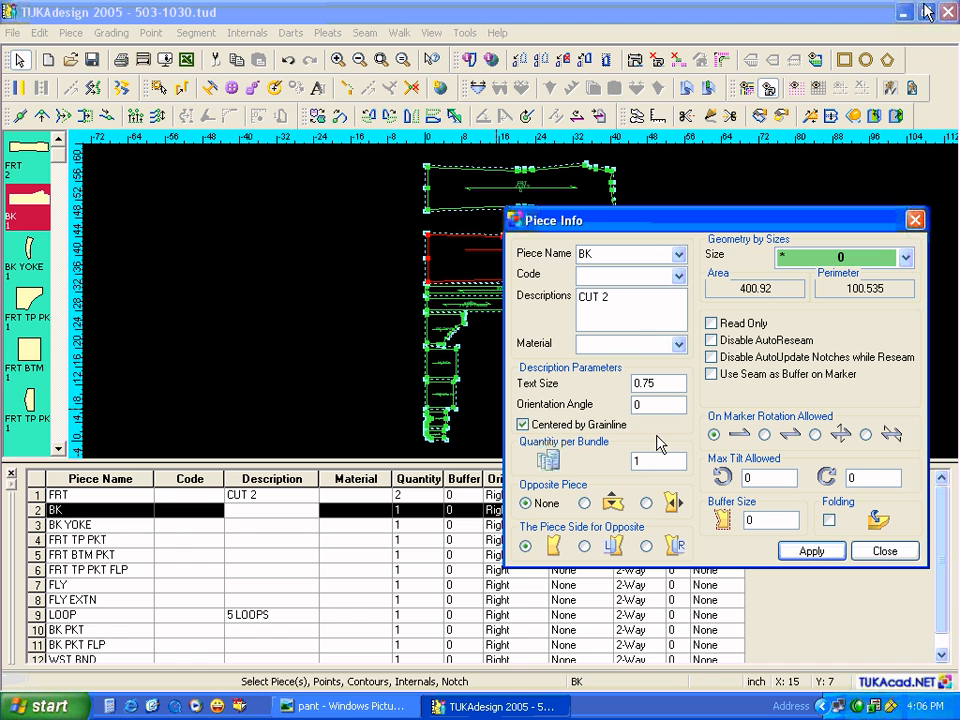
pyautogui.doubleClick(640, 460)
pyautogui.write('2')
pyautogui.click(584, 503)
pyautogui.click(764, 434)
pyautogui.click(811, 551)
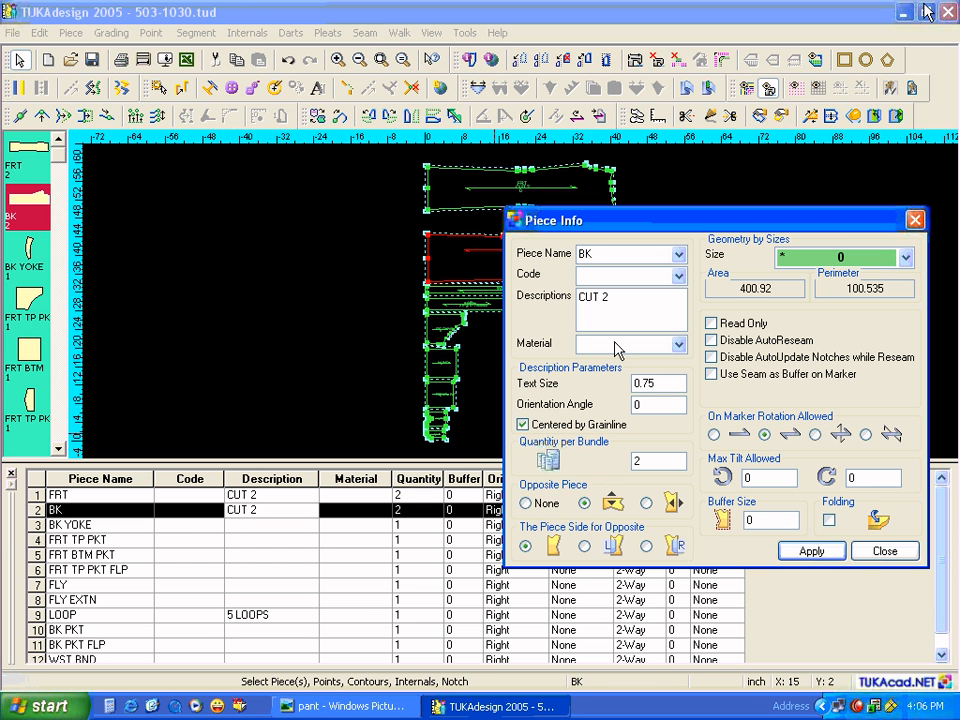
# Assign material S to the FRT and BK pieces in their piece information.
pyautogui.click(372, 495)
pyautogui.click(596, 344)
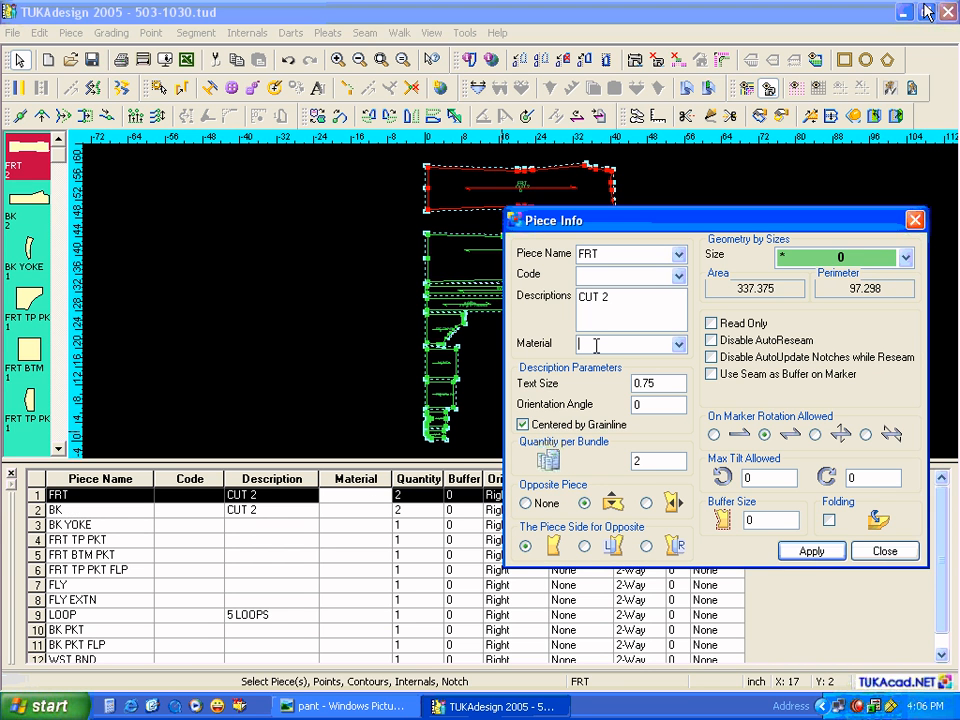
pyautogui.write('S')
pyautogui.click(791, 552)
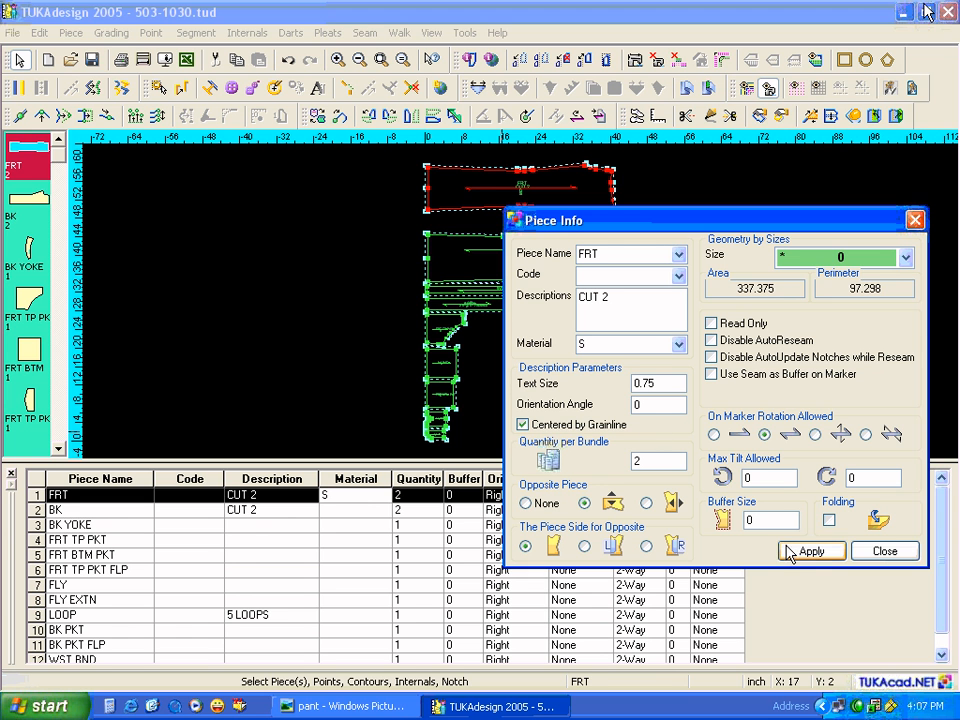
pyautogui.click(371, 510)
pyautogui.click(600, 344)
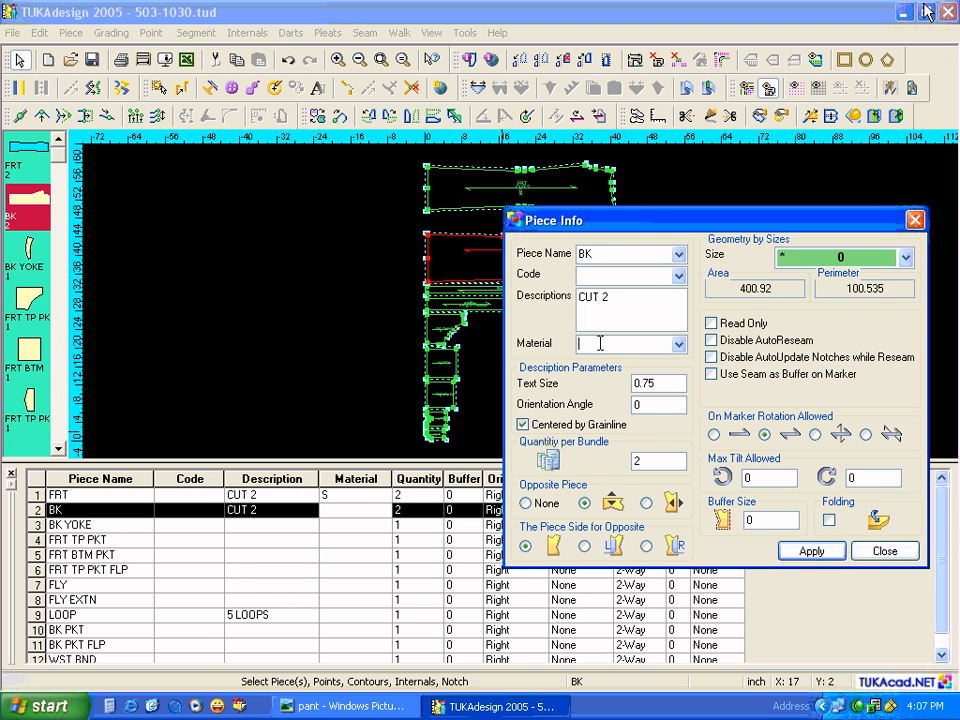
pyautogui.write('S')
pyautogui.click(812, 552)
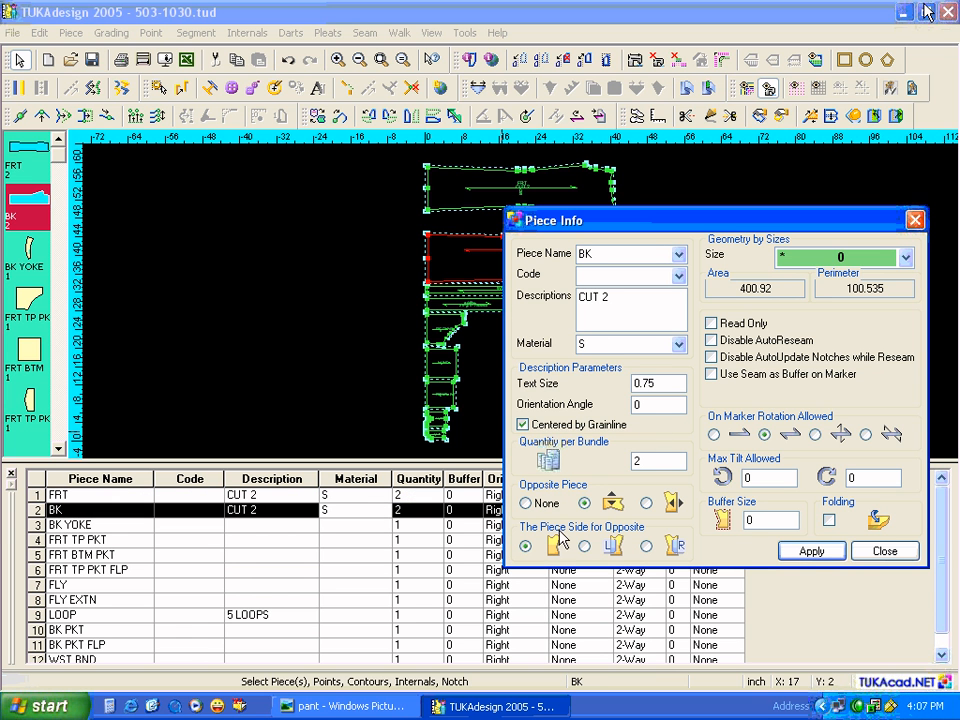
# Enter the description CUT 2 in the piece information of BK YOKE.
pyautogui.click(257, 525)
pyautogui.click(596, 311)
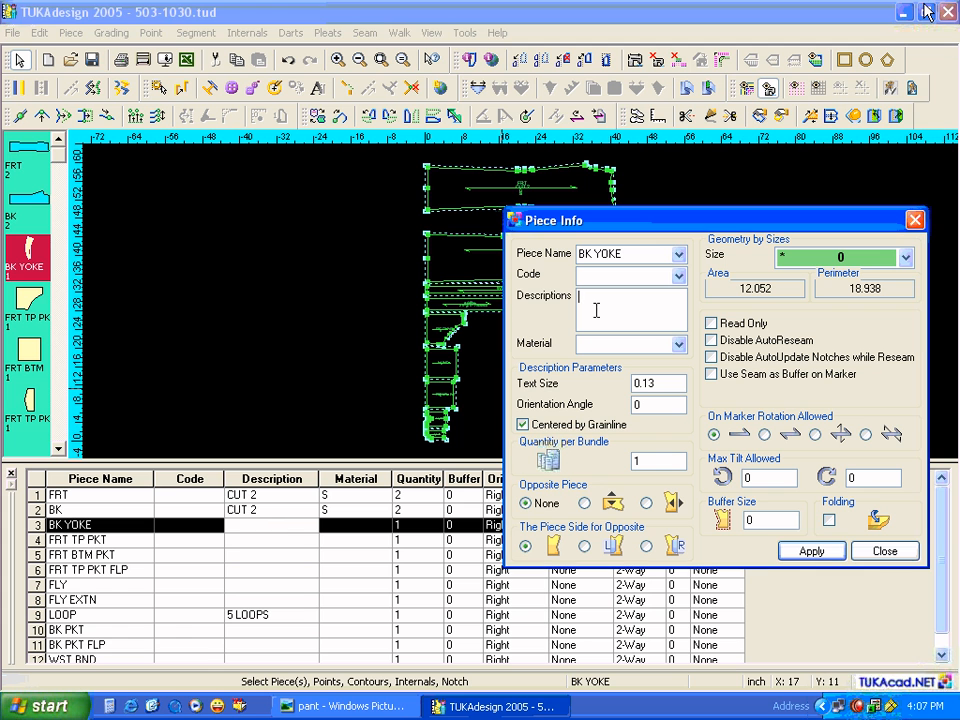
pyautogui.write('CUT 2')
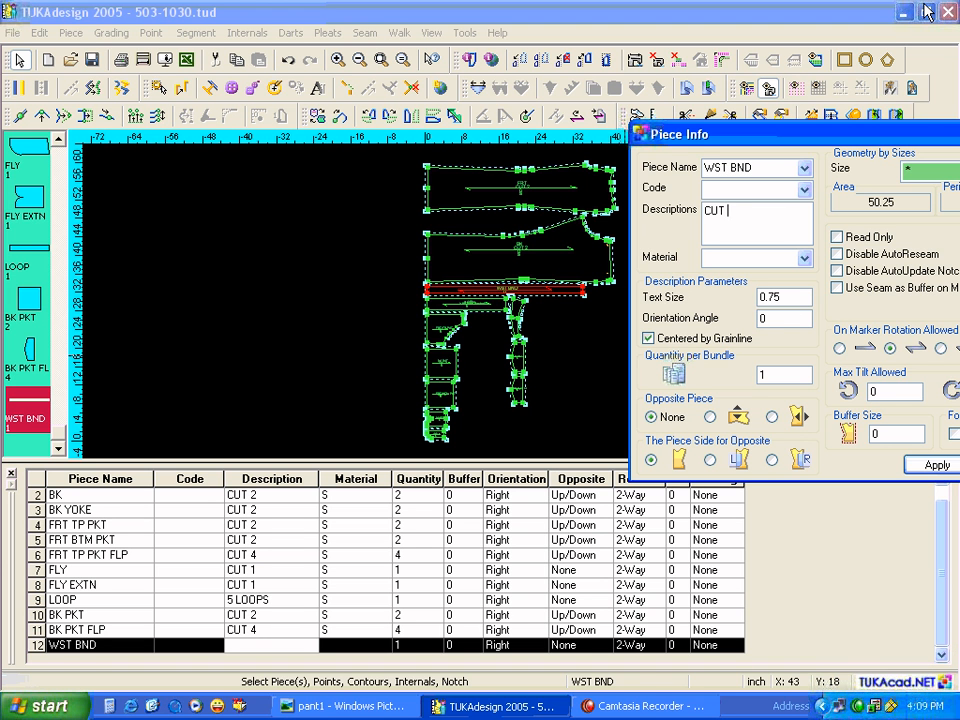
# Give WST BND the description CUT 2, material S, quantity 2 and an up/down opposite piece, and close the piece information.
pyautogui.write('2')
pyautogui.moveTo(787, 373); pyautogui.dragTo(750, 374)
pyautogui.moveTo(724, 260); pyautogui.dragTo(694, 264)
pyautogui.write('S')
pyautogui.moveTo(785, 374); pyautogui.dragTo(750, 374)
pyautogui.write('2')
pyautogui.click(715, 417)
pyautogui.click(919, 464)
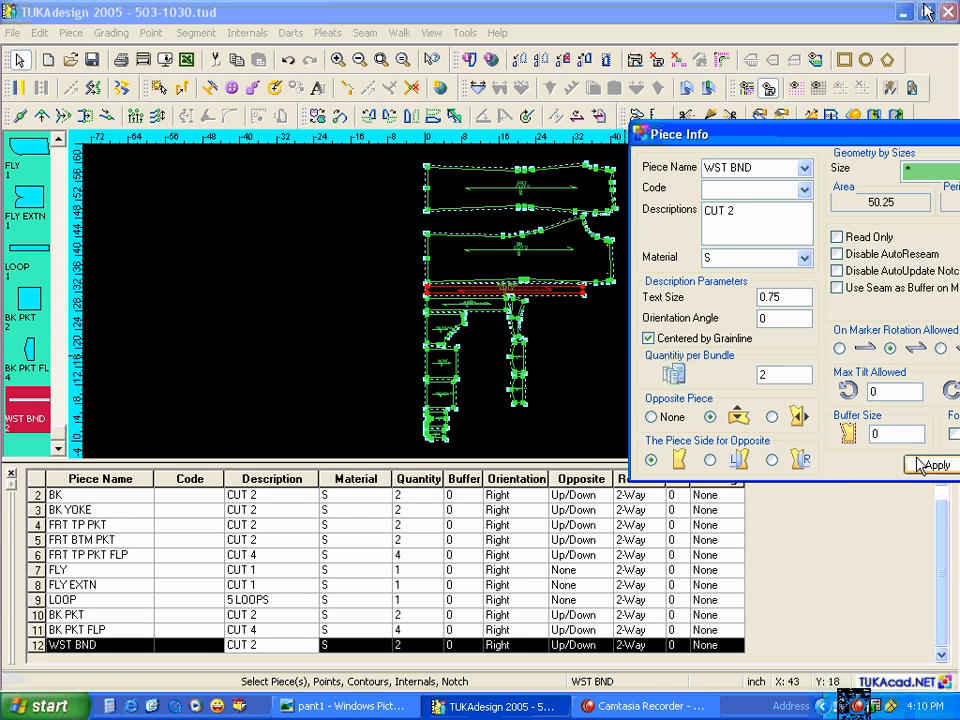
pyautogui.moveTo(700, 133); pyautogui.dragTo(491, 128)
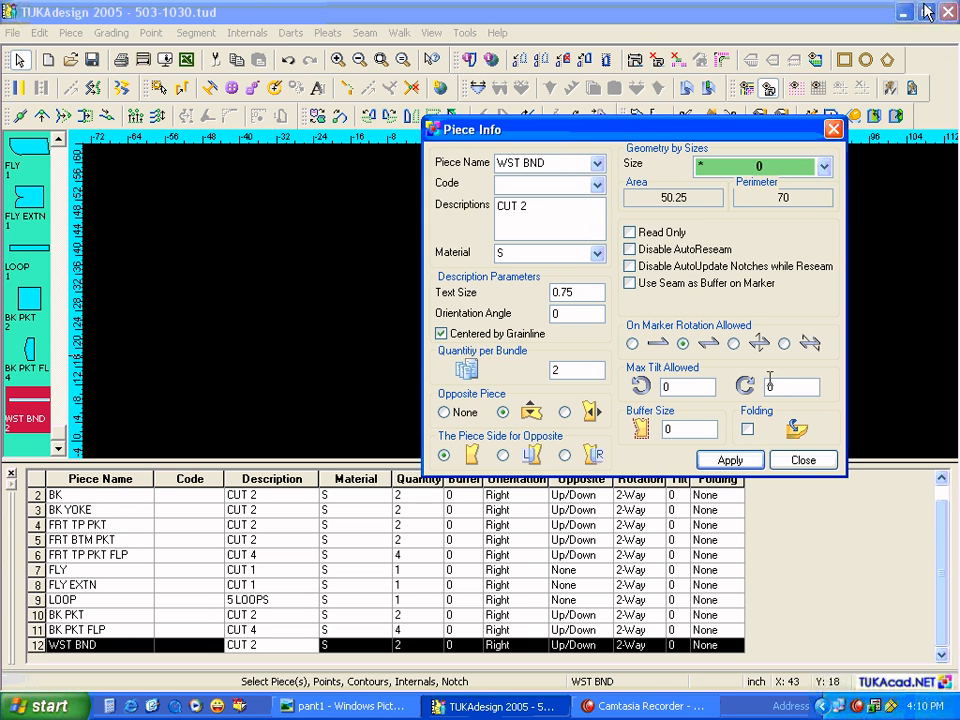
pyautogui.click(801, 458)
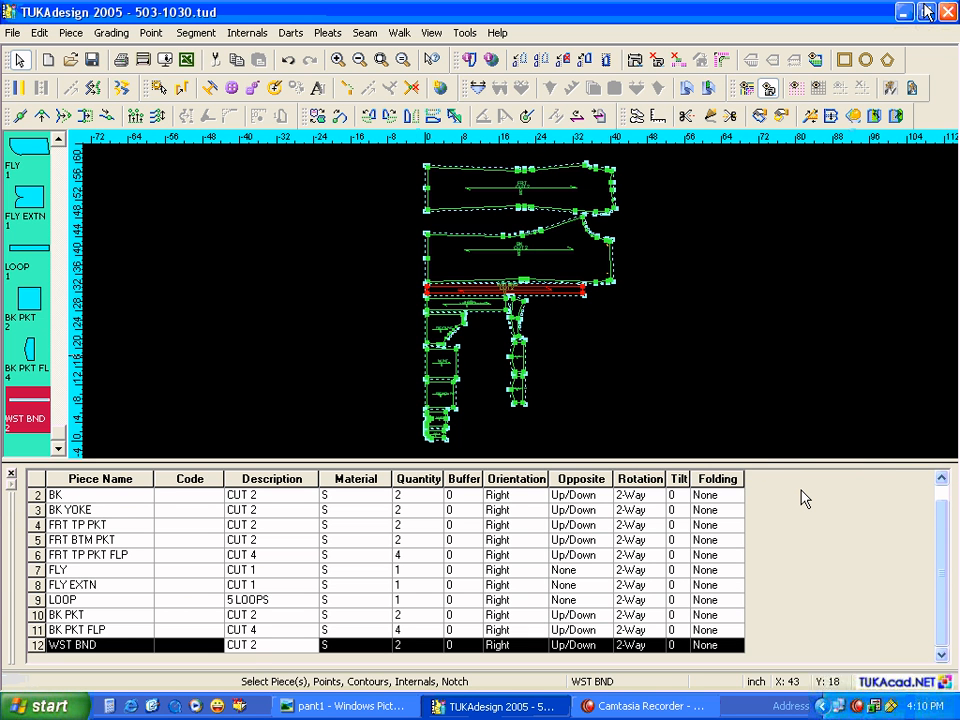
# Undock the pieces list, place it beside the pattern pieces and enlarge it to fit all rows.
pyautogui.rightClick(803, 497)
pyautogui.click(826, 516)
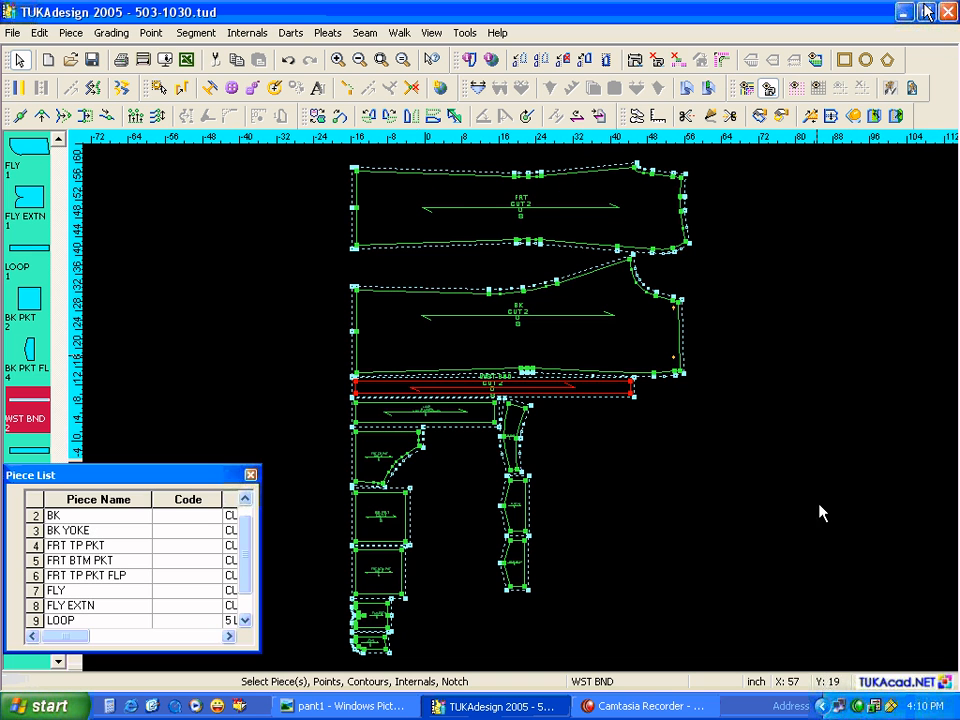
pyautogui.moveTo(221, 476); pyautogui.dragTo(902, 180)
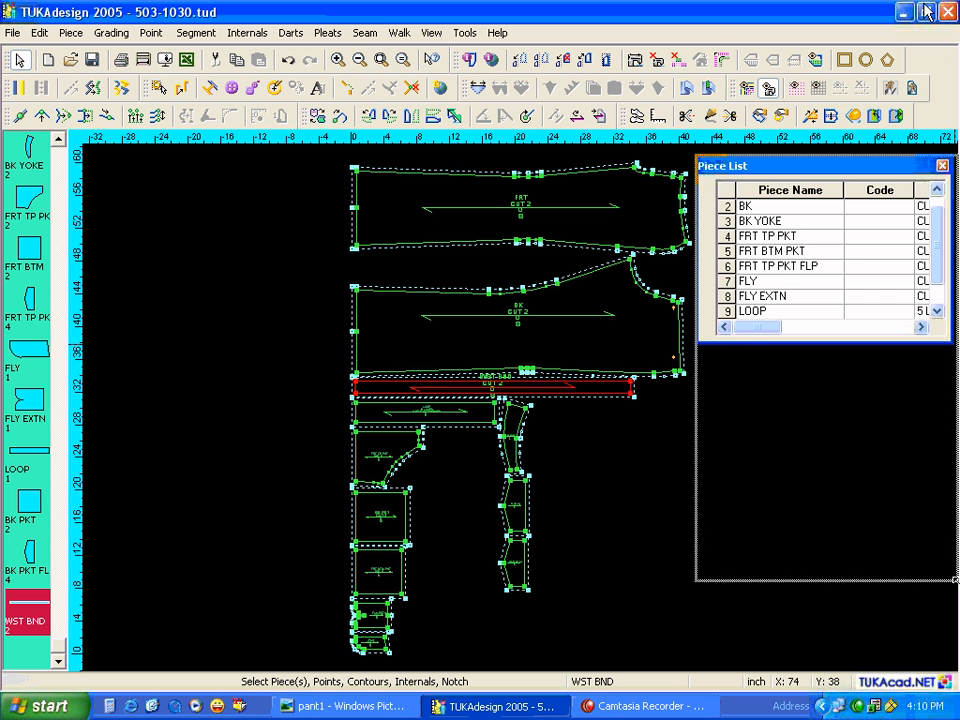
pyautogui.moveTo(954, 519); pyautogui.dragTo(950, 575)
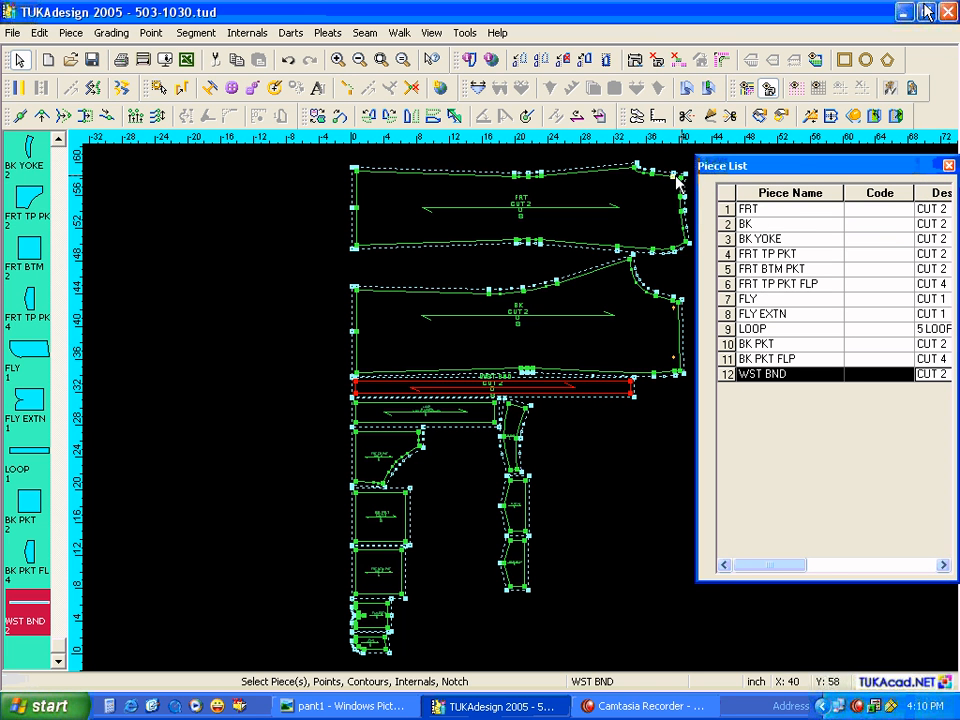
# Shift all pattern pieces together to free up workspace and move the pieces list closer to them.
pyautogui.moveTo(298, 171); pyautogui.dragTo(668, 661)
pyautogui.moveTo(585, 345); pyautogui.dragTo(373, 343)
pyautogui.moveTo(745, 172); pyautogui.dragTo(562, 170)
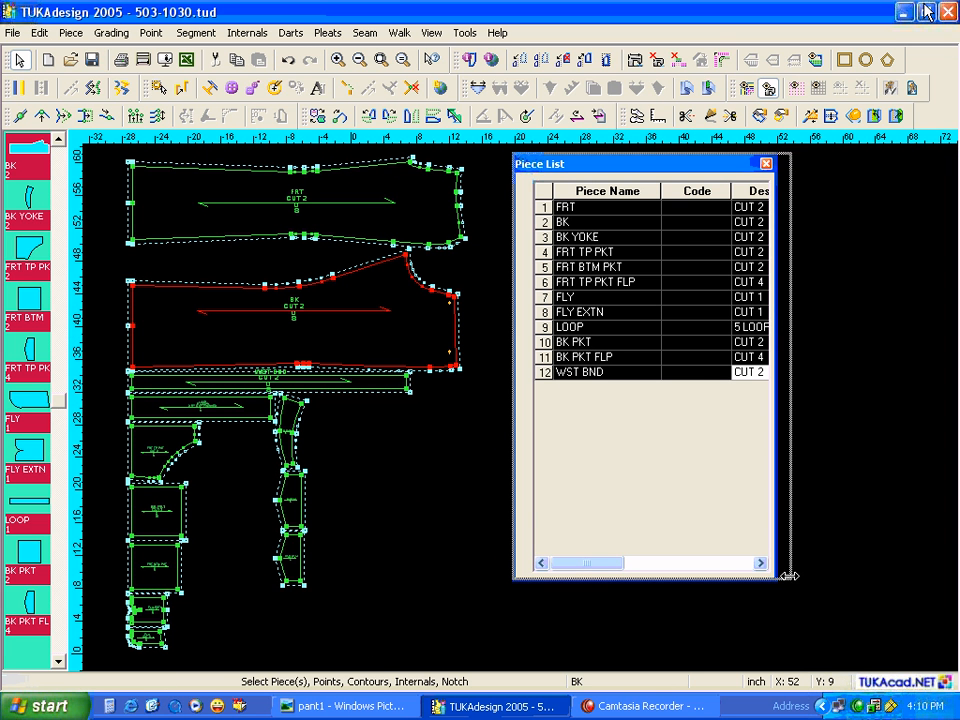